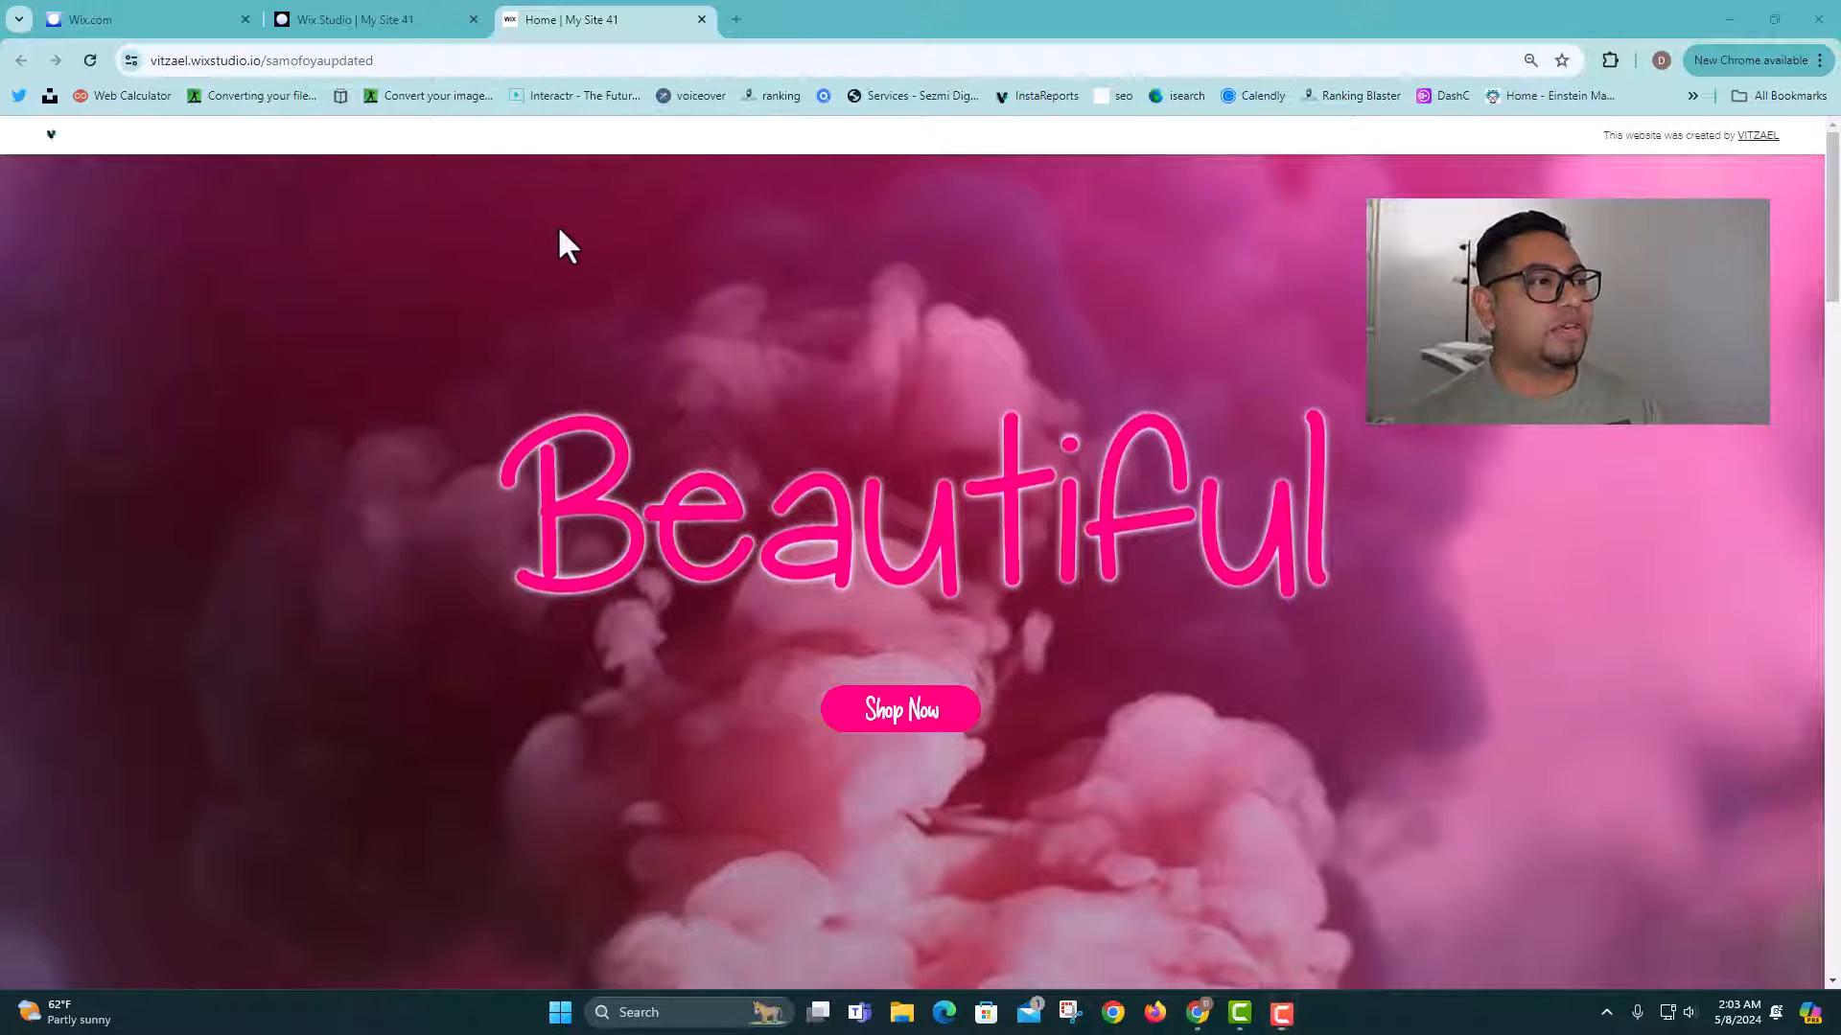
Step: Review the glowing text and icon animations throughout the published home page, from the hero headline to the light bulb section
scroll(1068, 416, "down", 1)
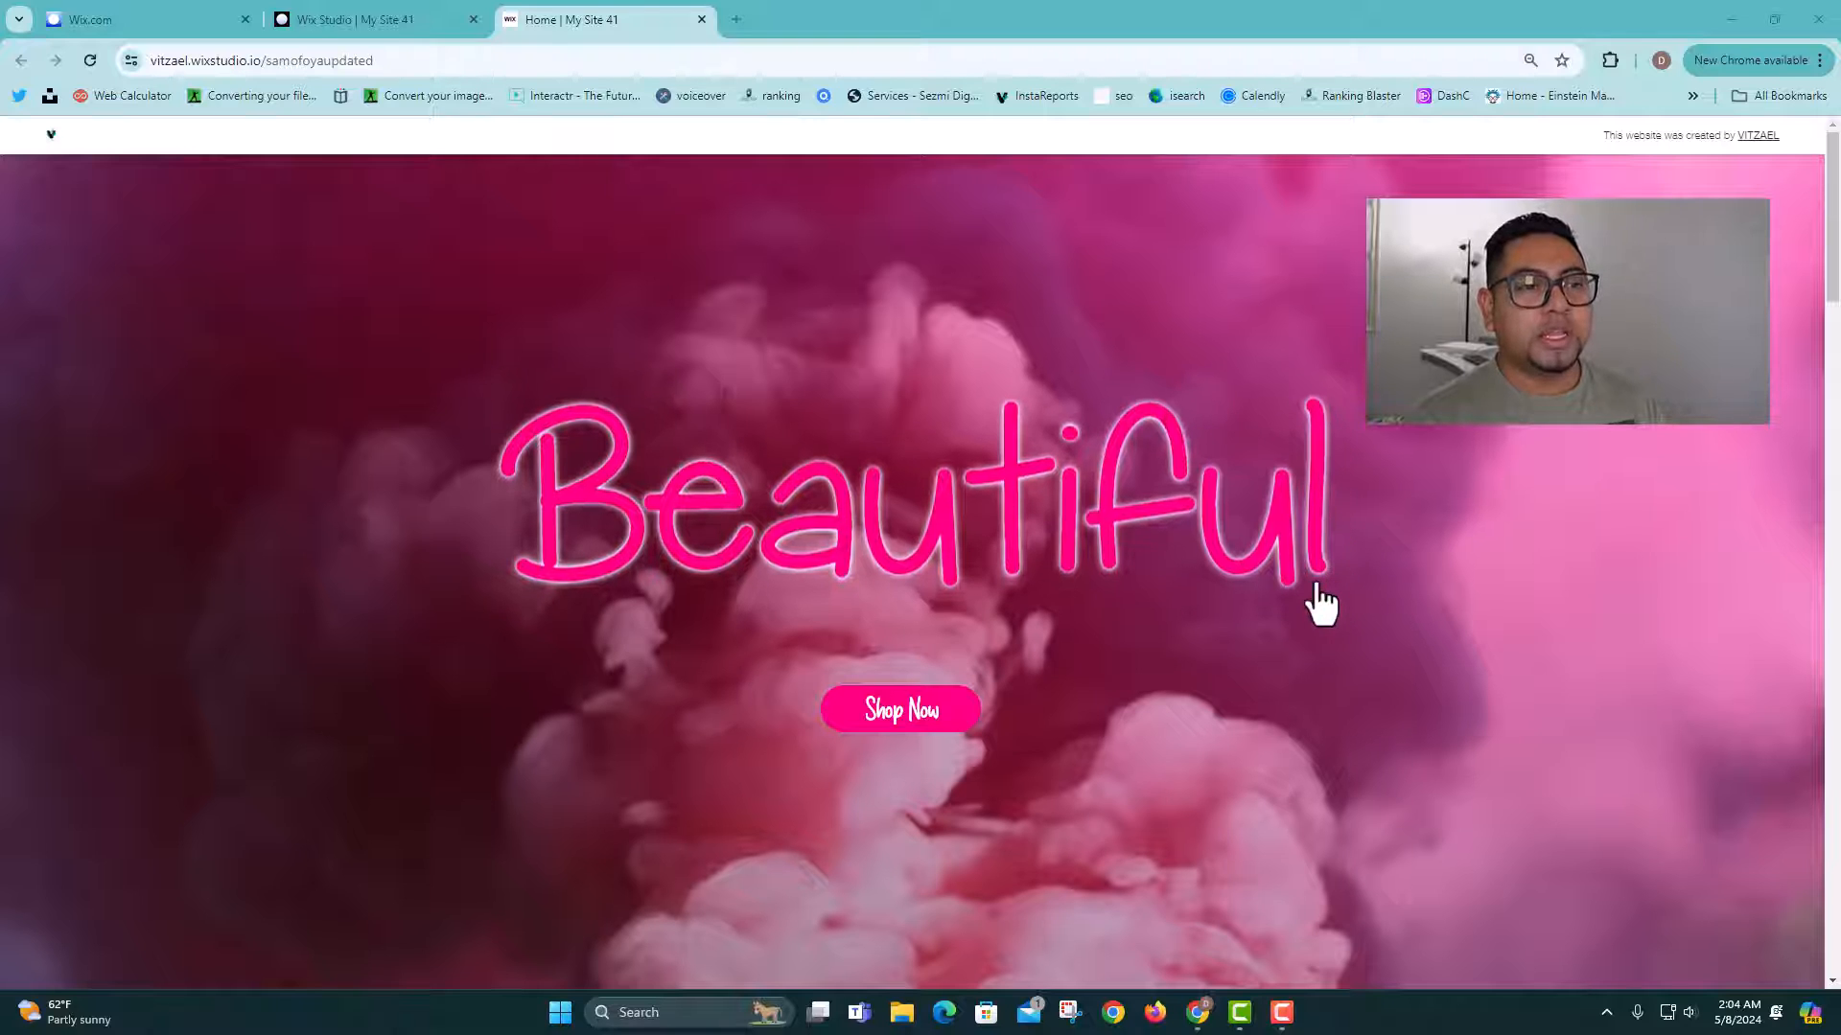
scroll(1314, 614, "down", 5)
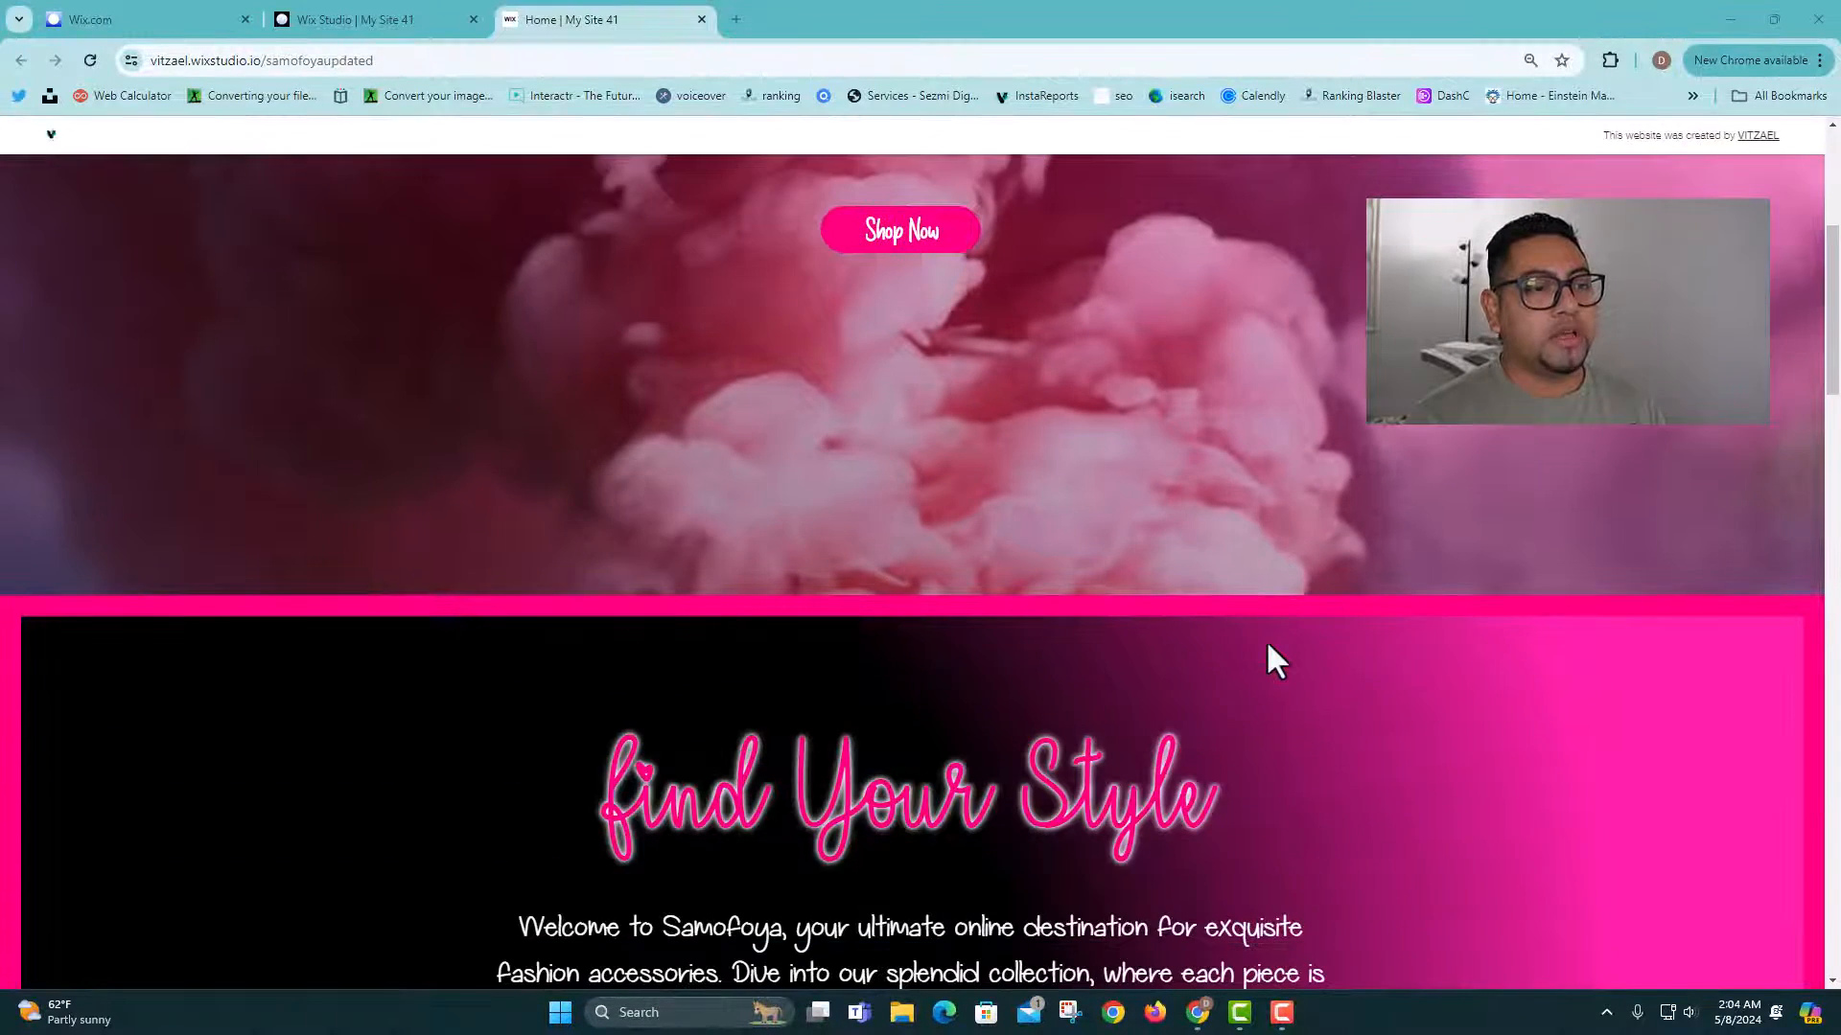
scroll(922, 523, "down", 3)
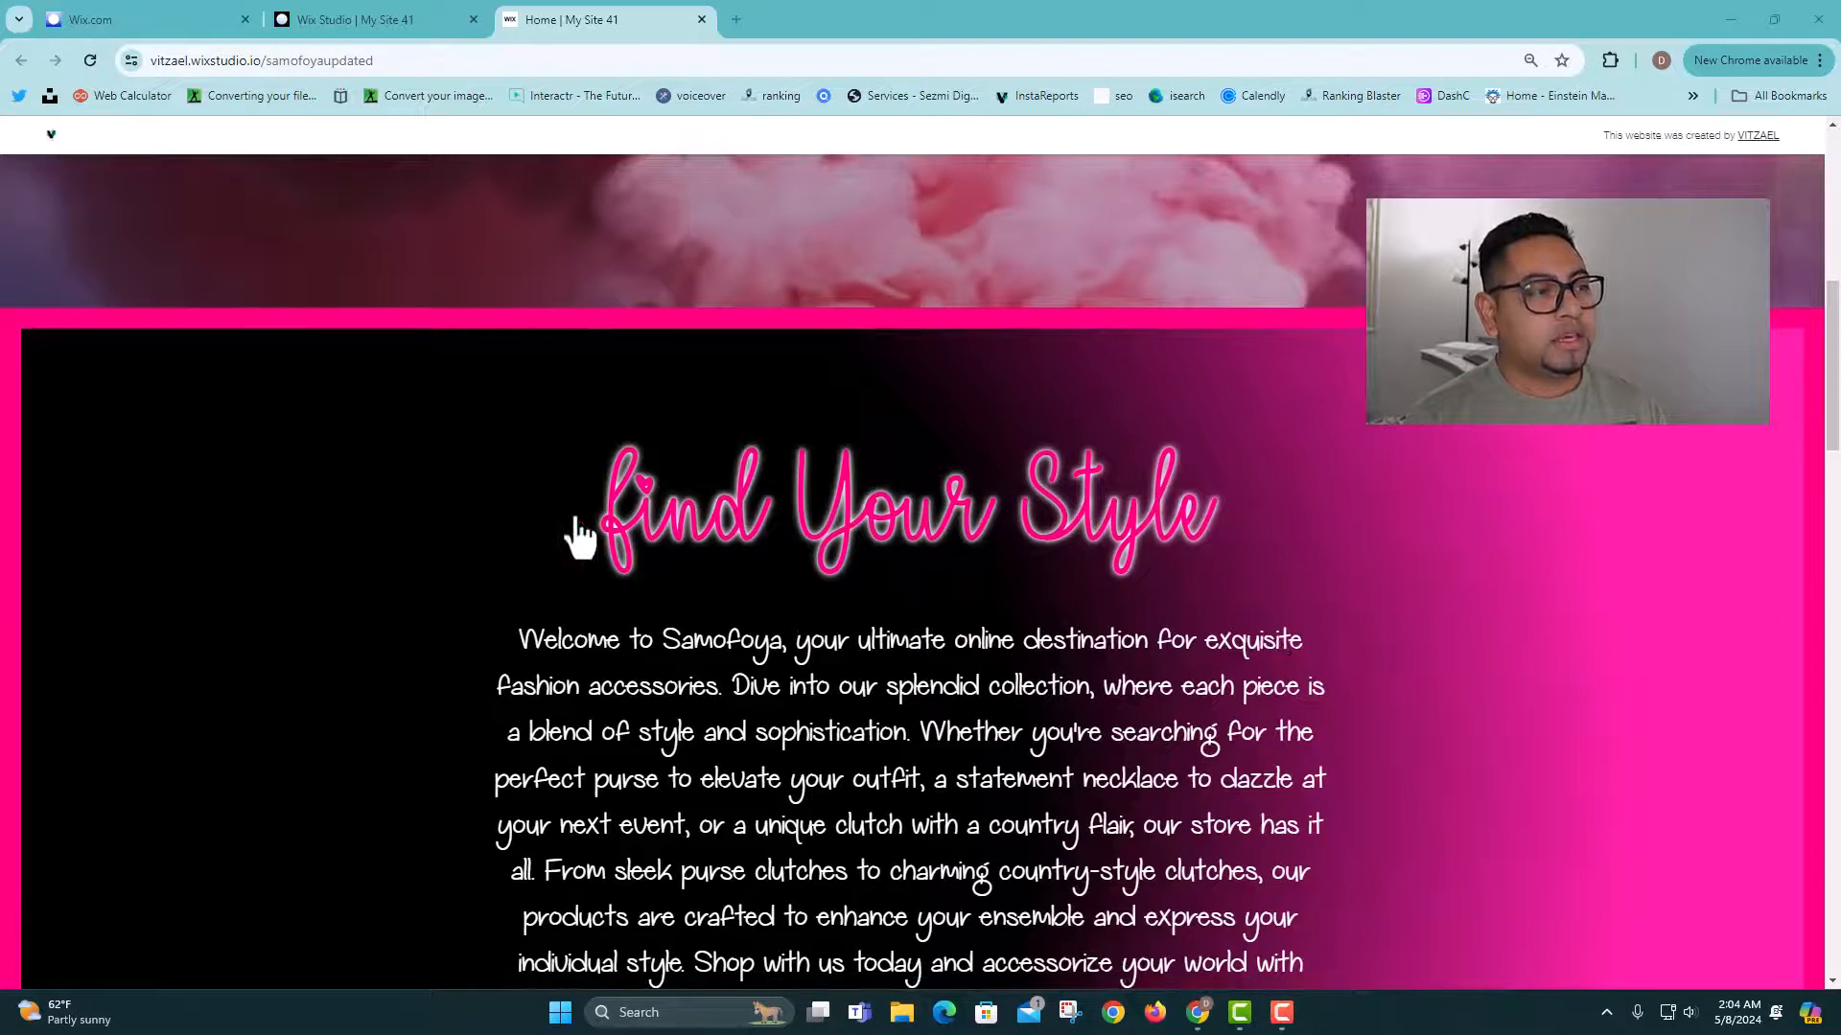
left_click_drag(579, 522, 1314, 537)
left_click(1314, 547)
scroll(1315, 546, "down", 2)
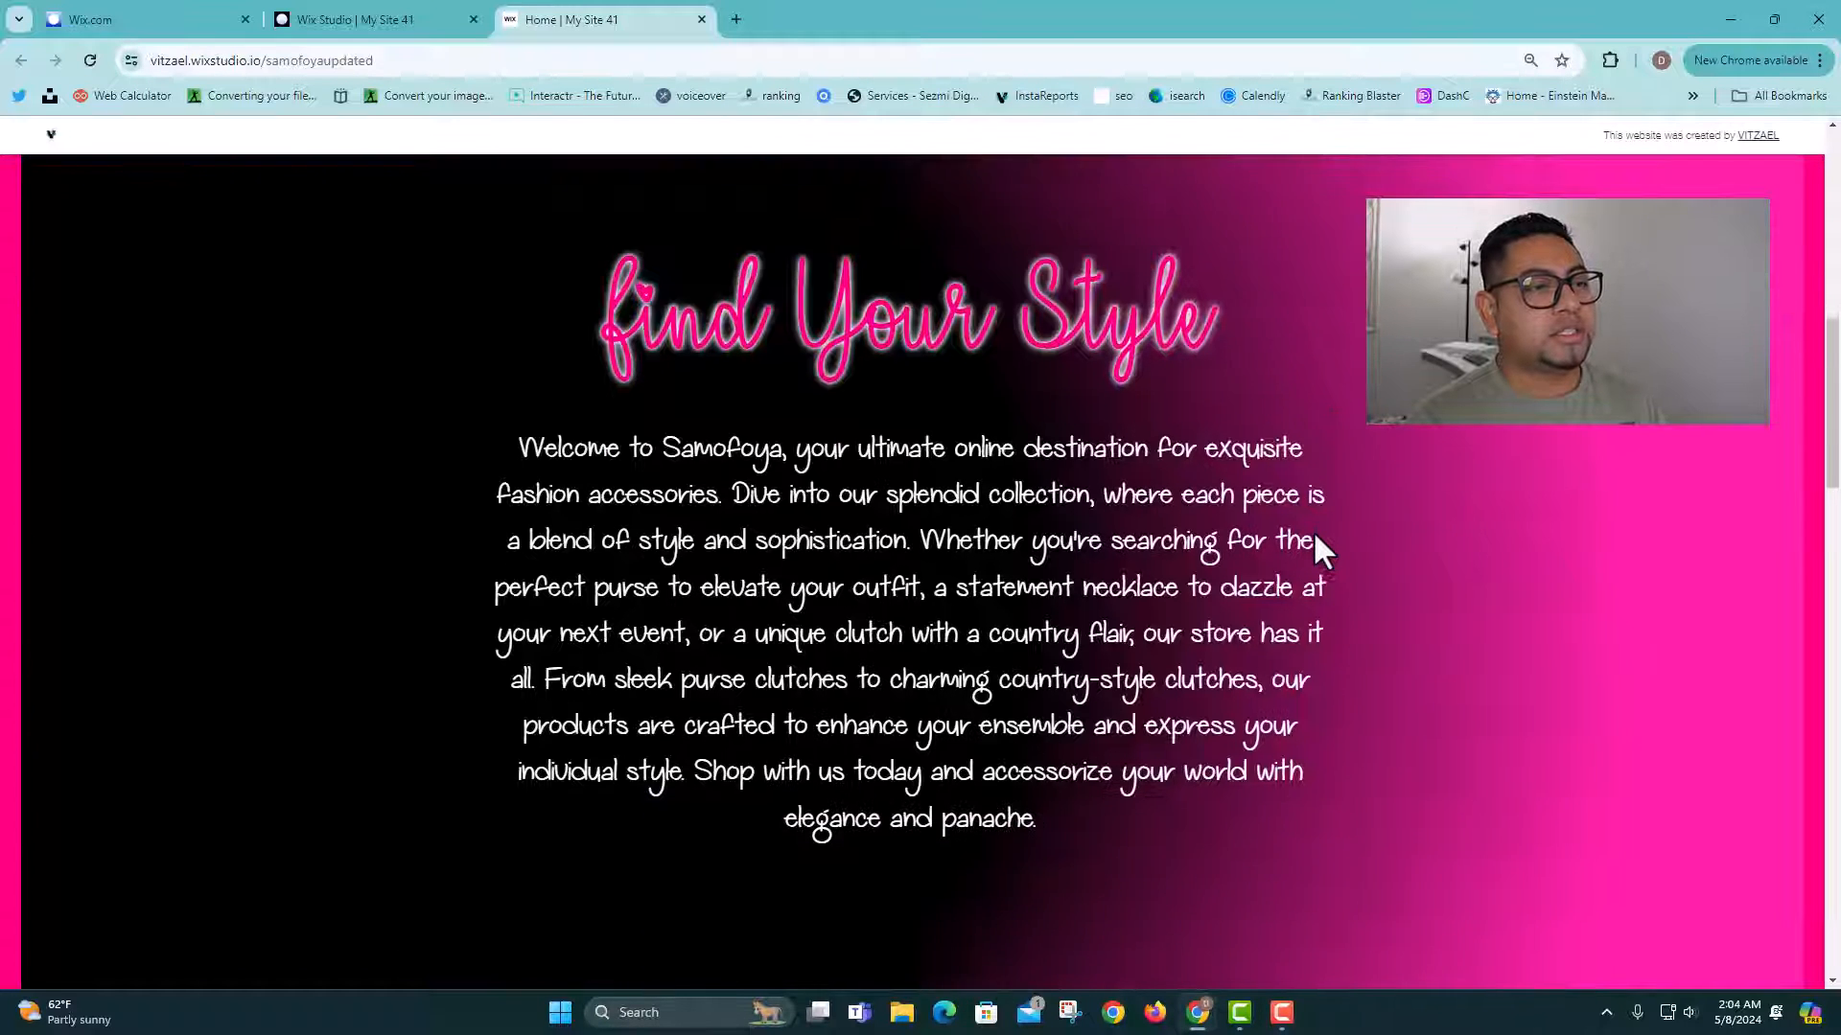
scroll(1321, 552, "down", 9)
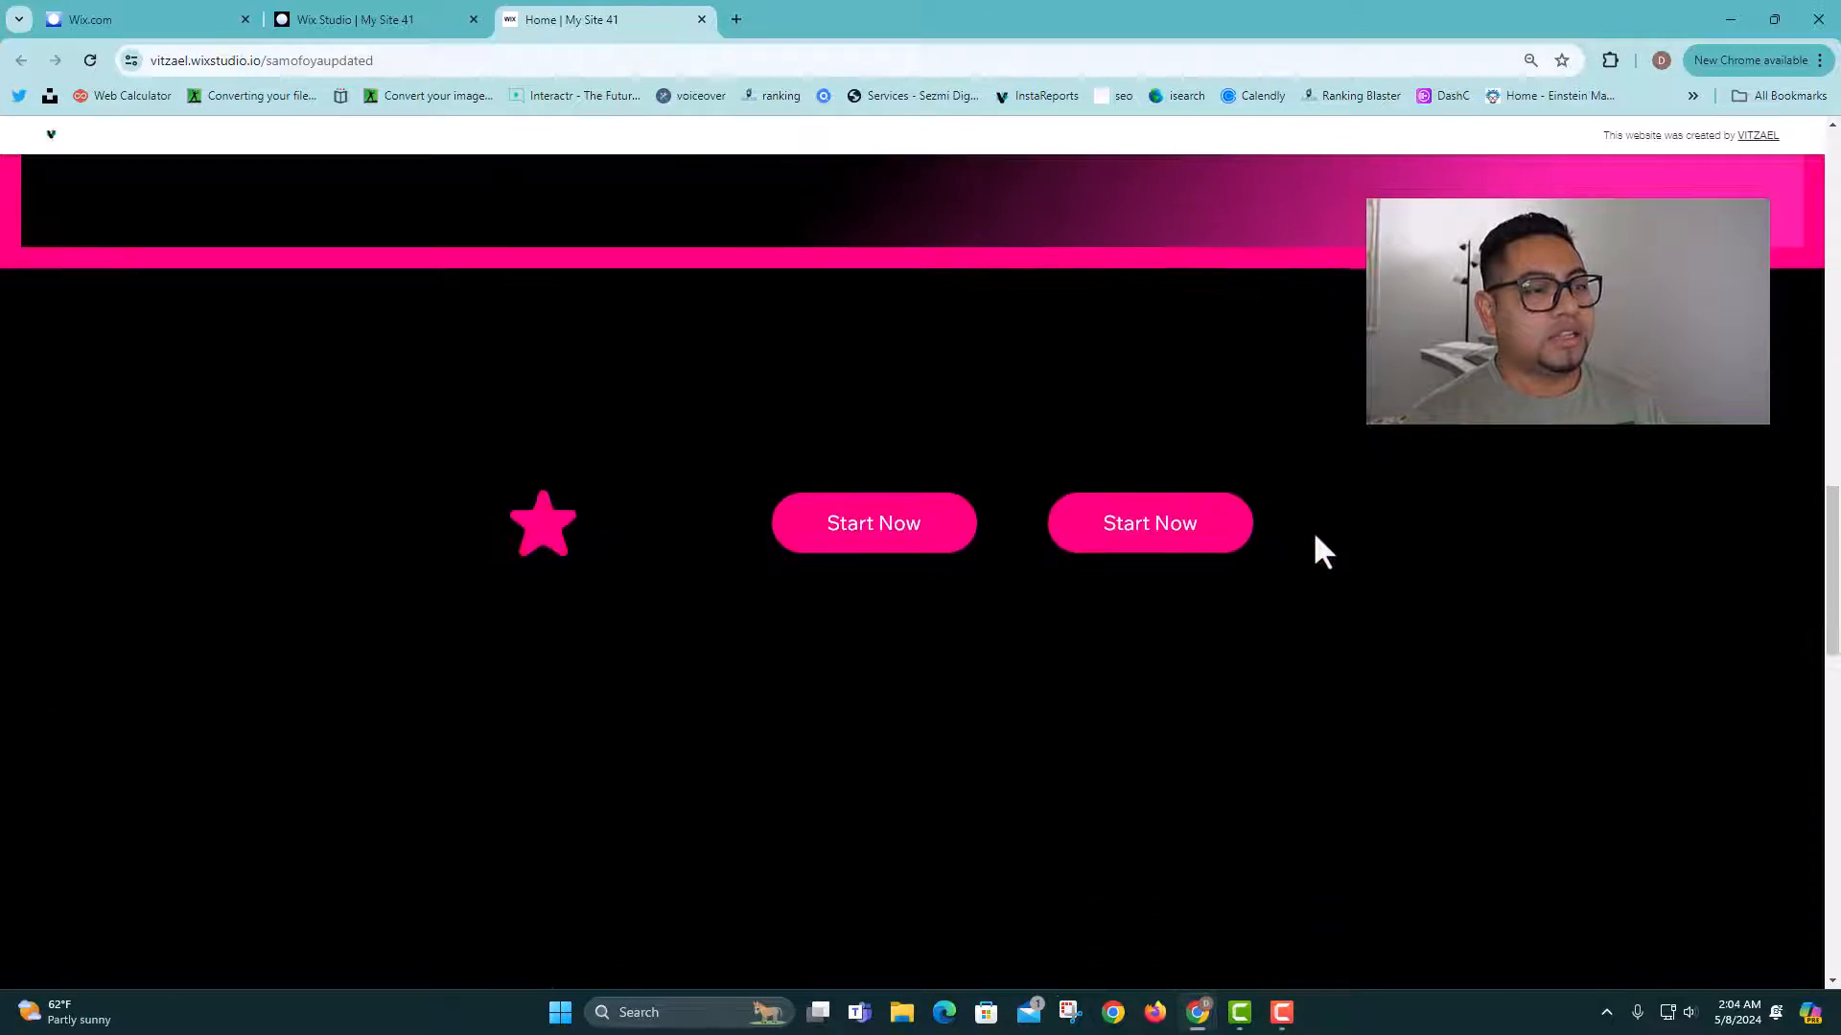
scroll(1321, 551, "down", 1)
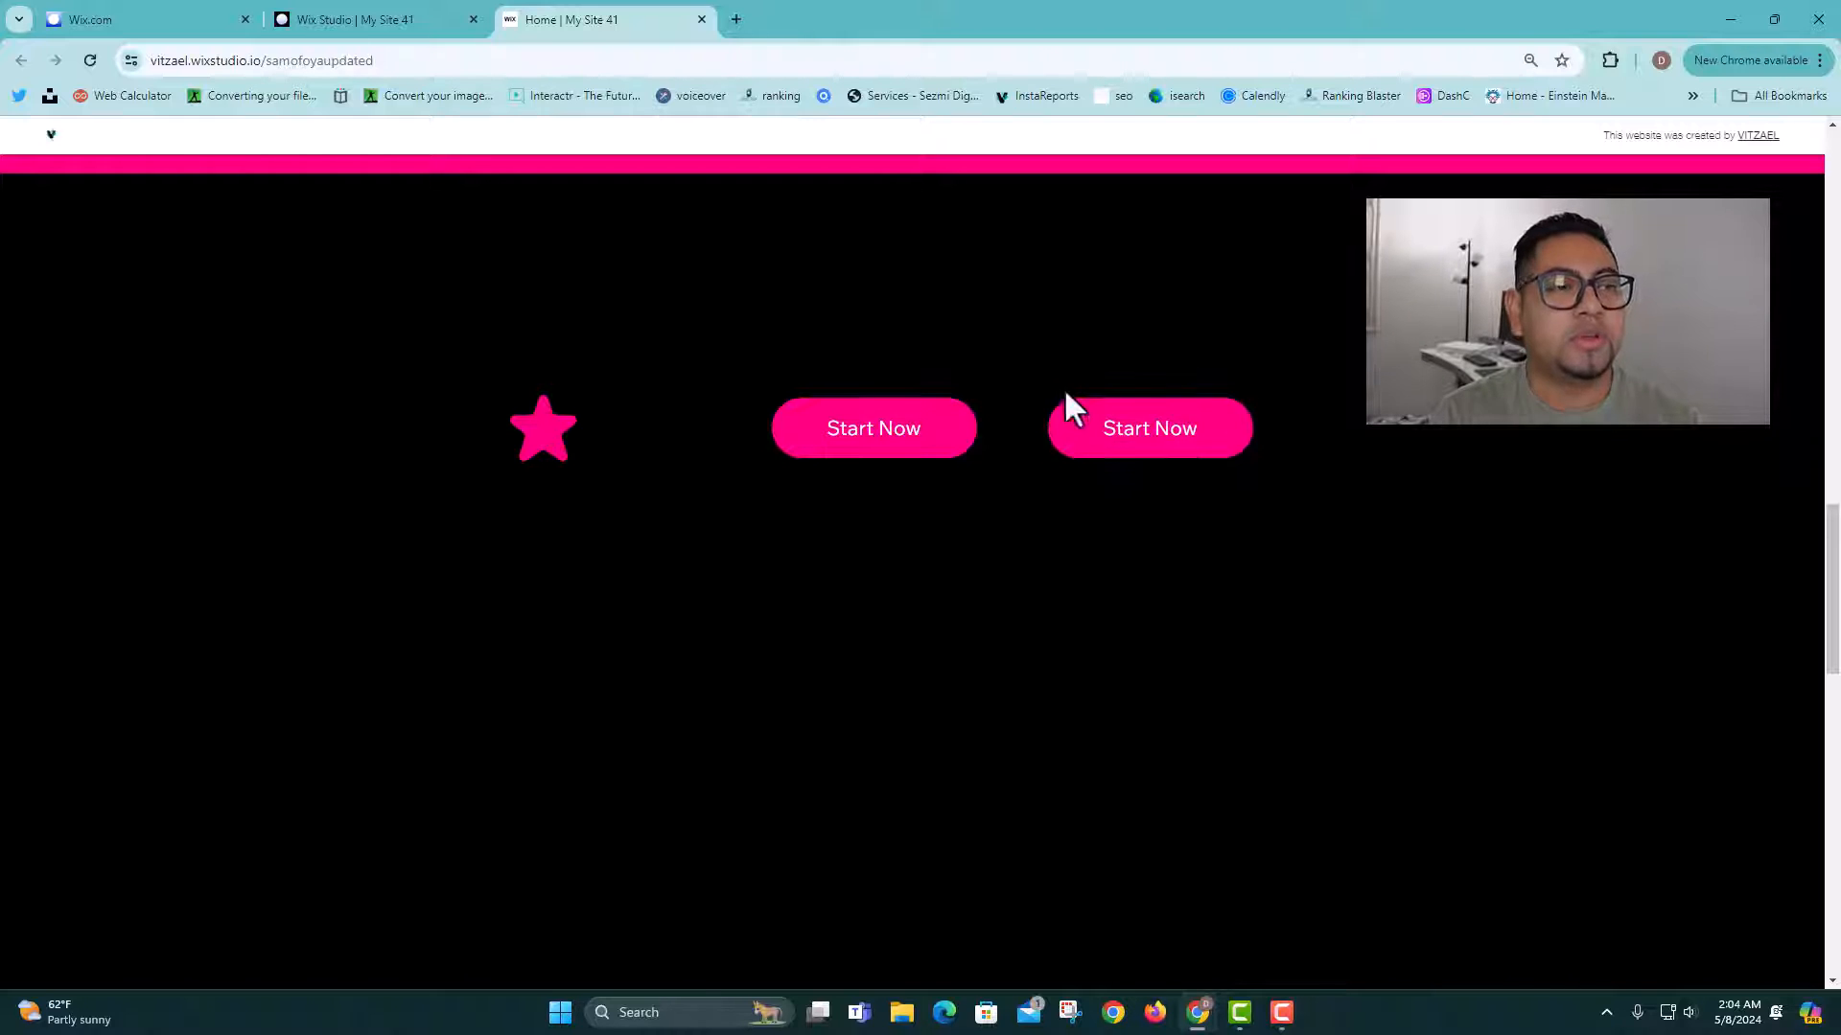
scroll(1194, 480, "down", 5)
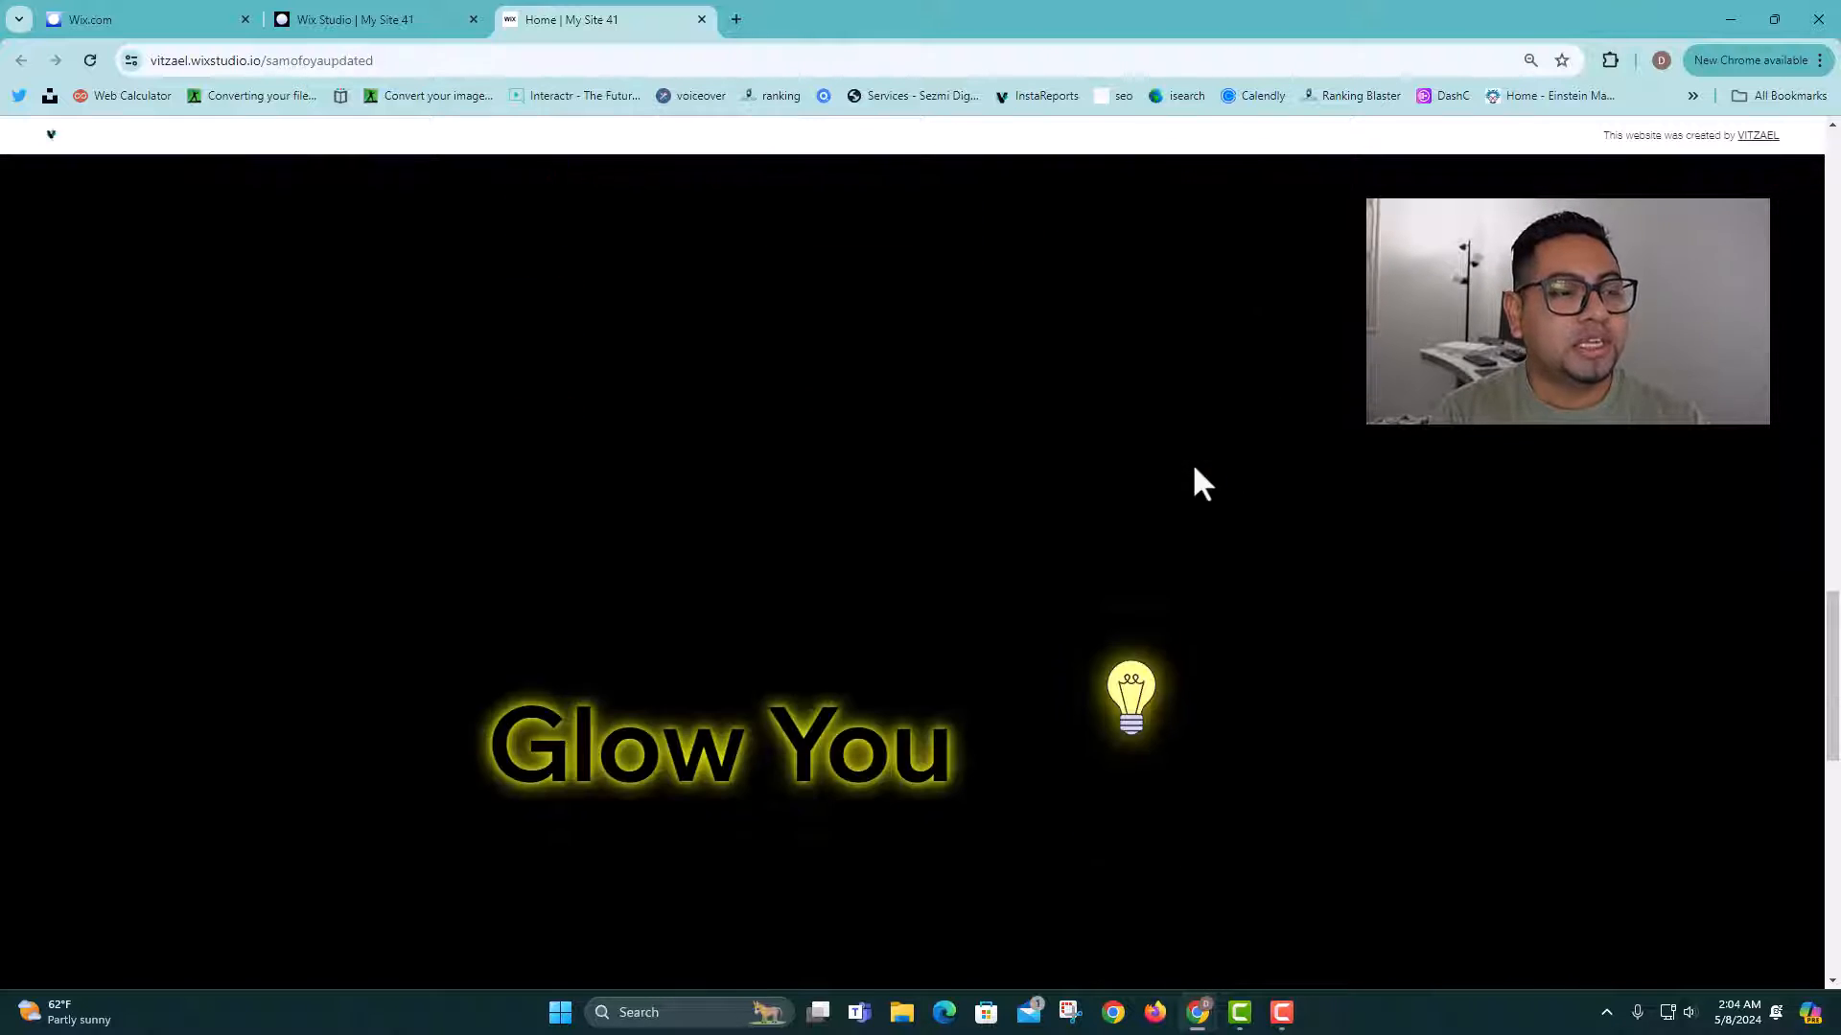
scroll(1399, 513, "down", 2)
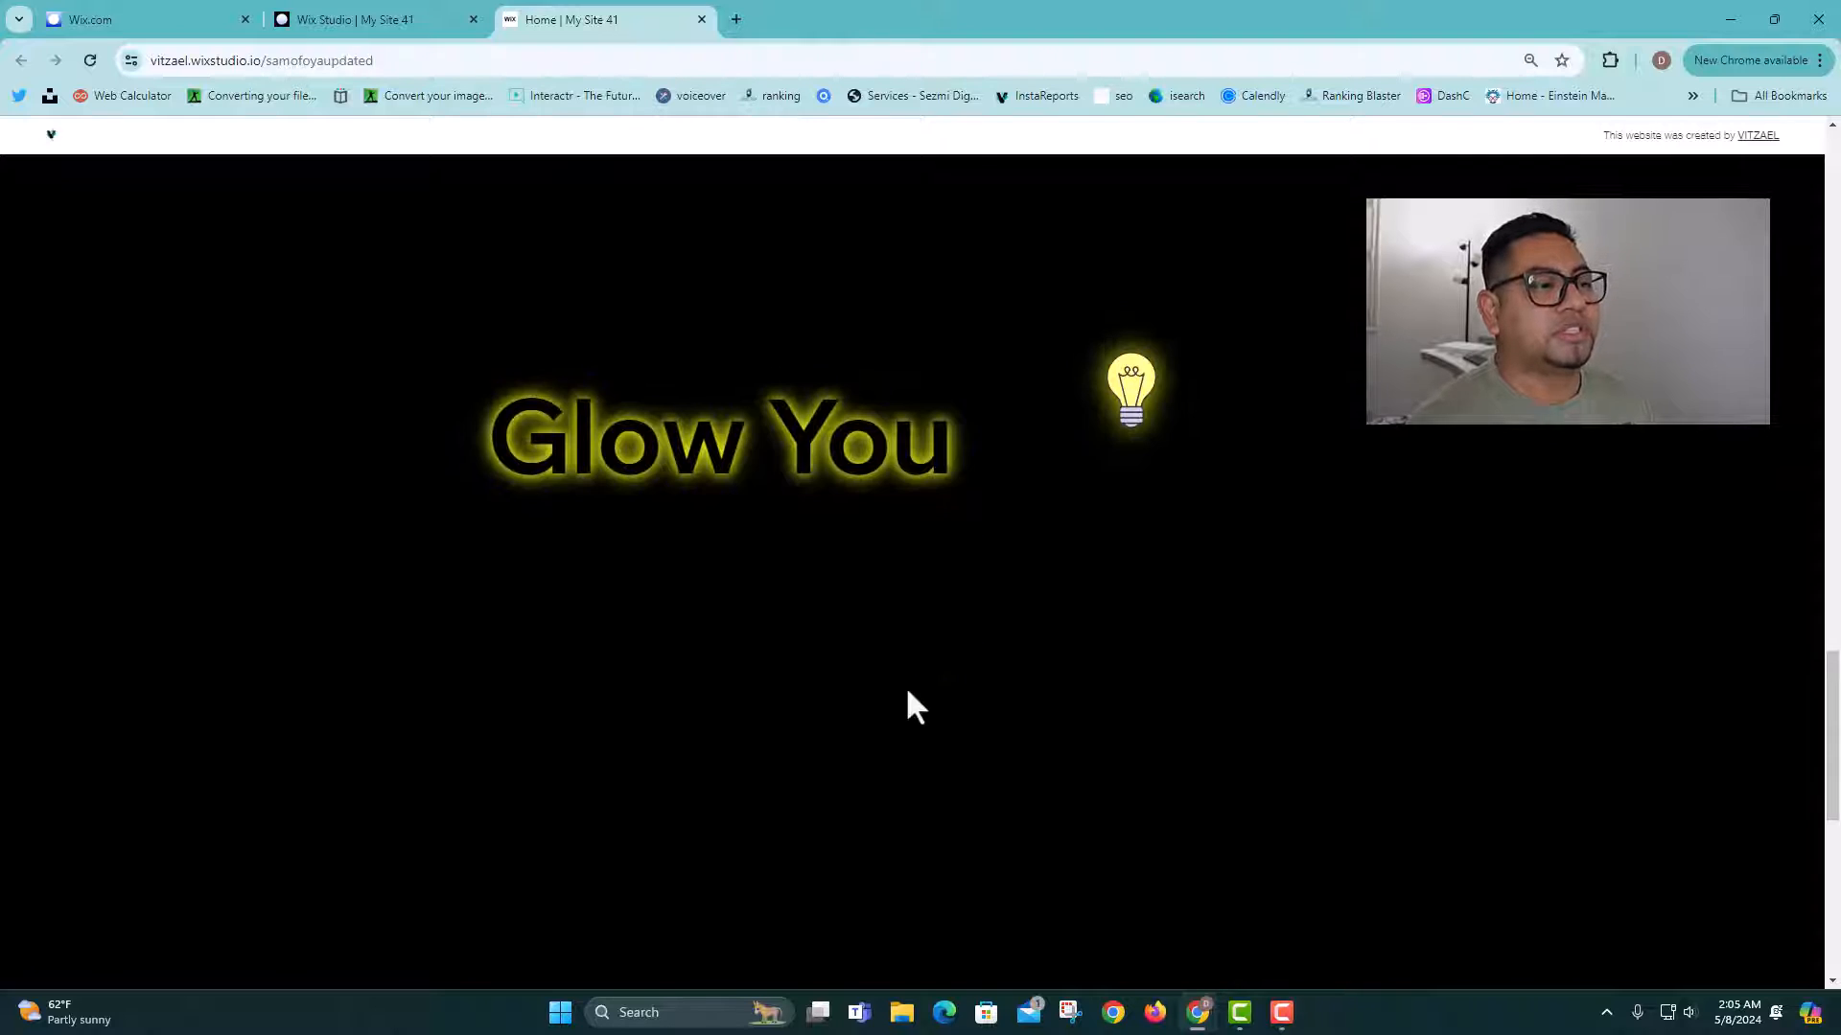
scroll(905, 686, "down", 1)
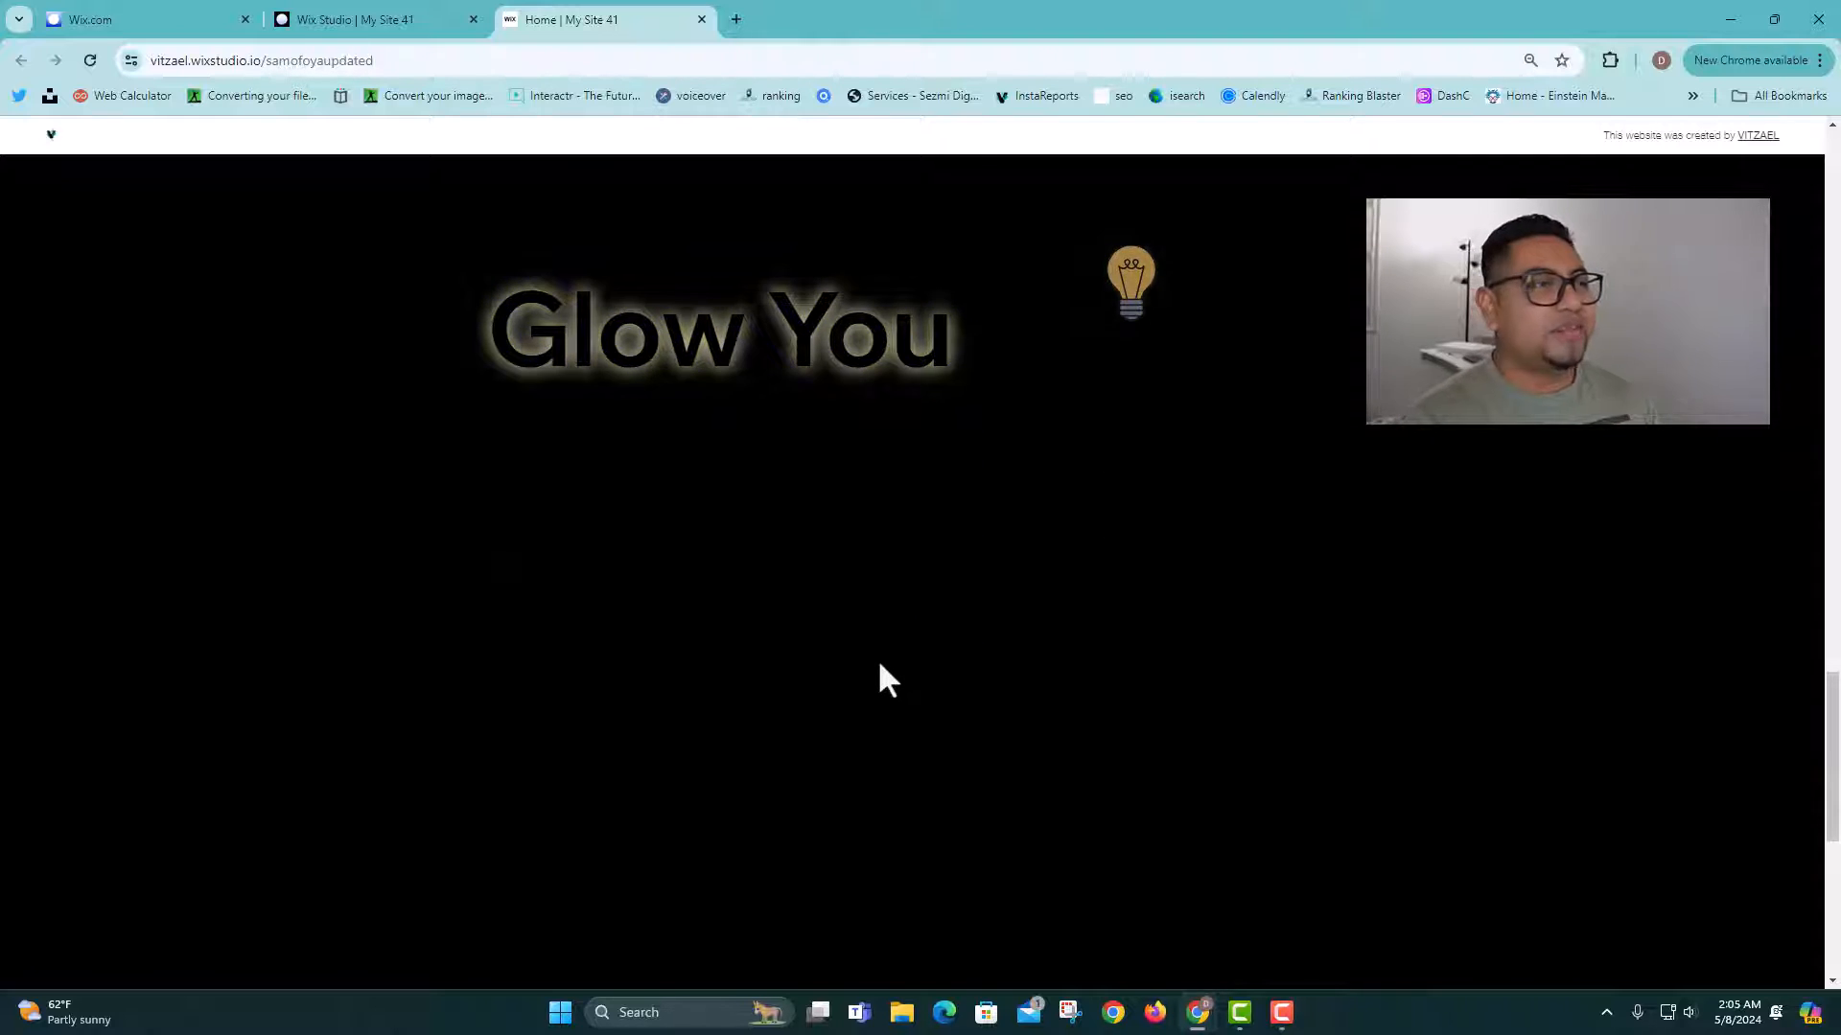
scroll(879, 665, "up", 10)
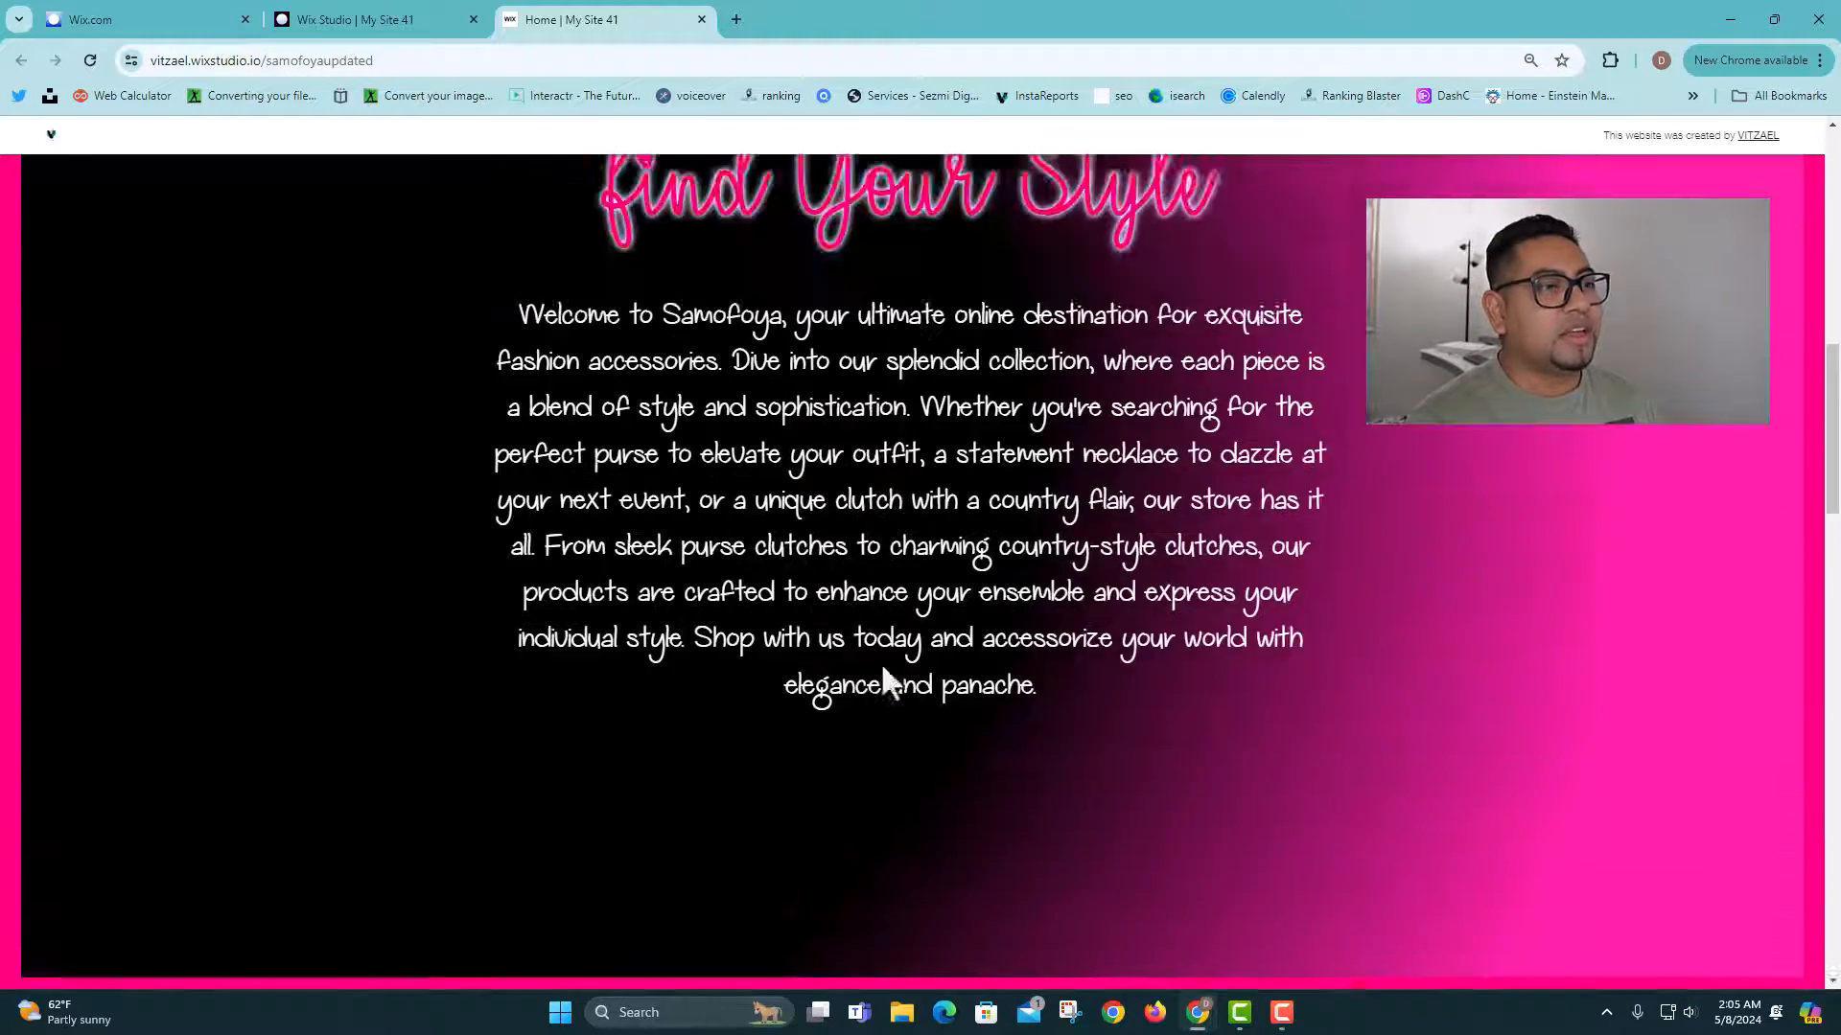
scroll(883, 671, "up", 10)
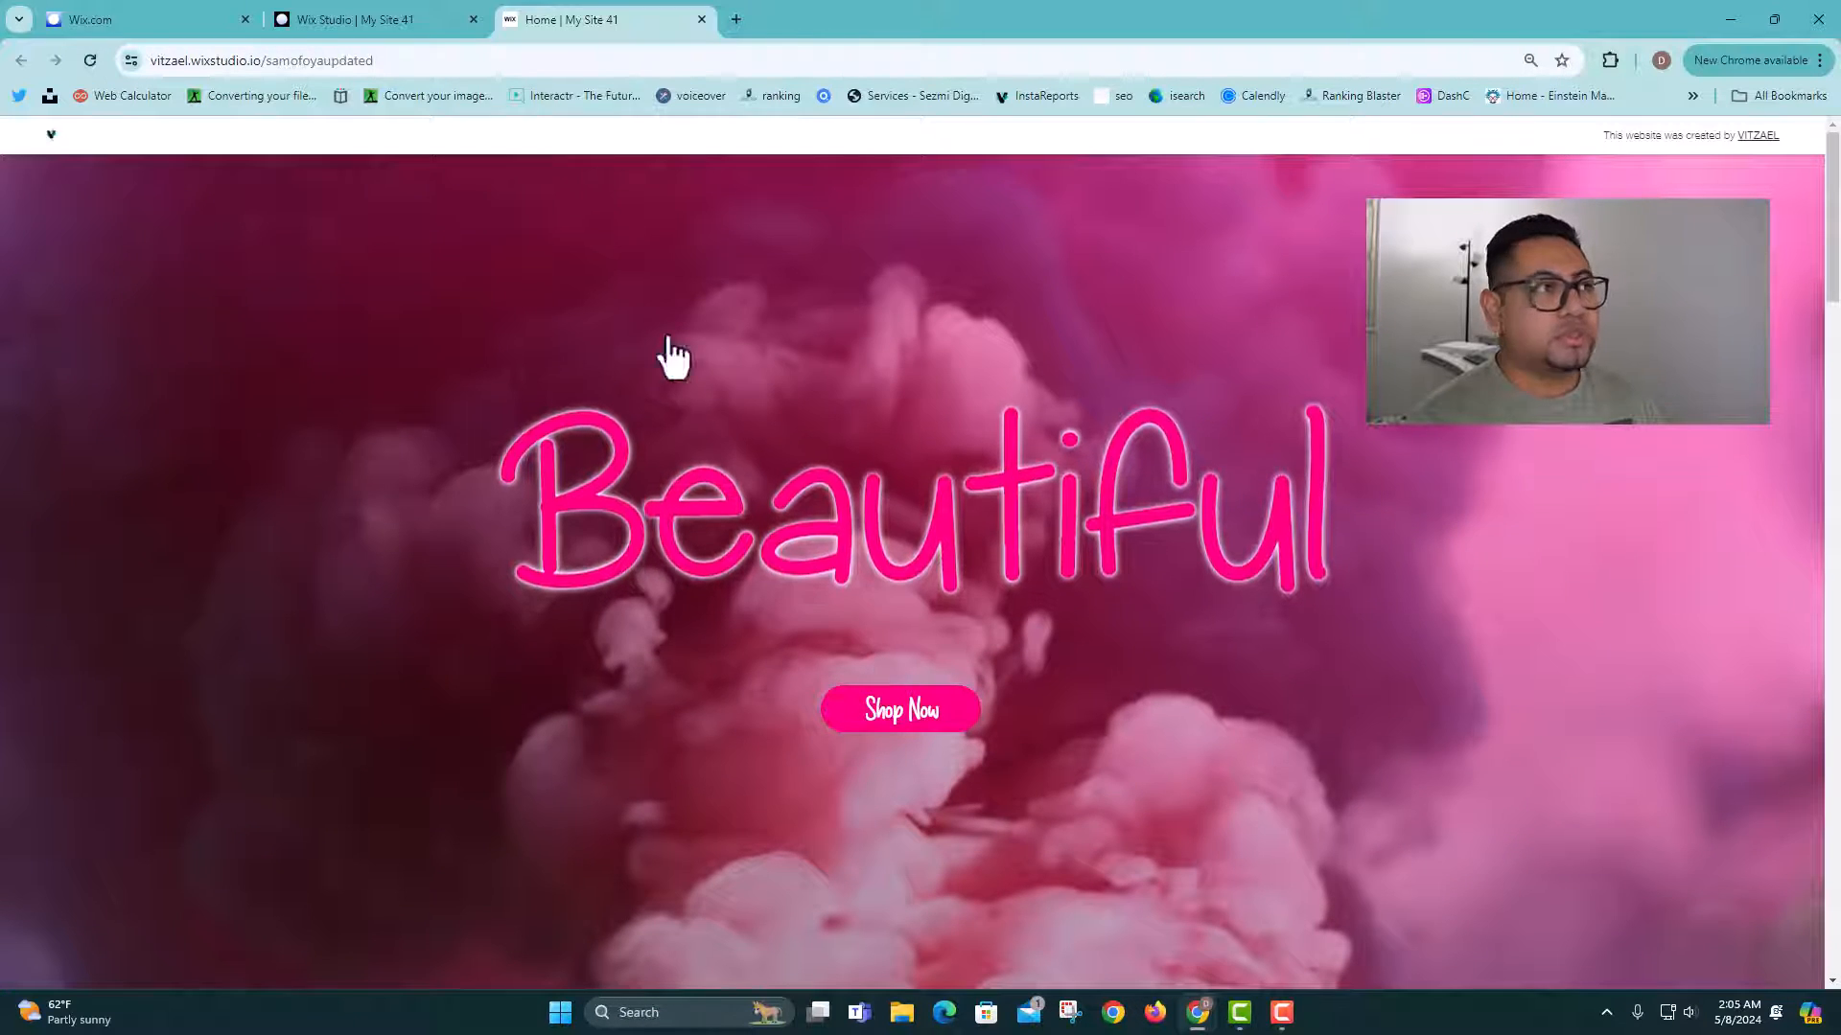
Step: Switch to the Wix Studio editor, minimize the code panel and go to the hero section
left_click(428, 21)
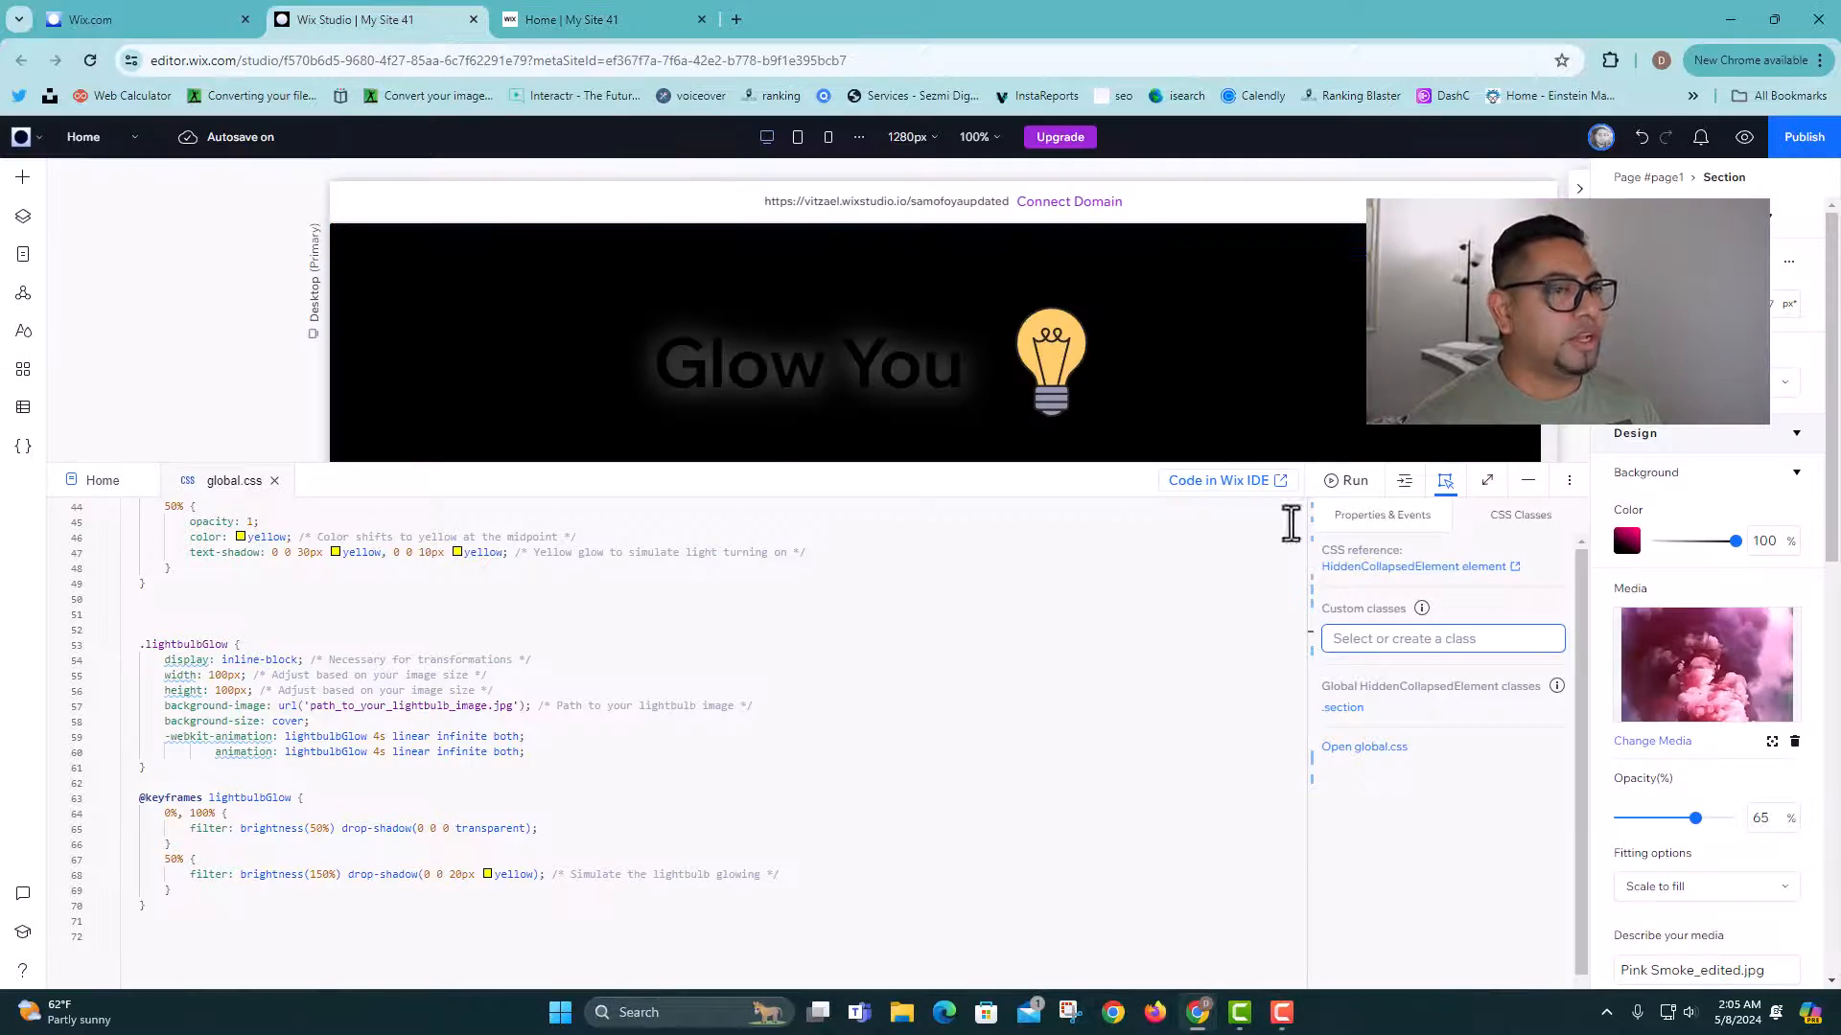
scroll(1030, 449, "up", 4)
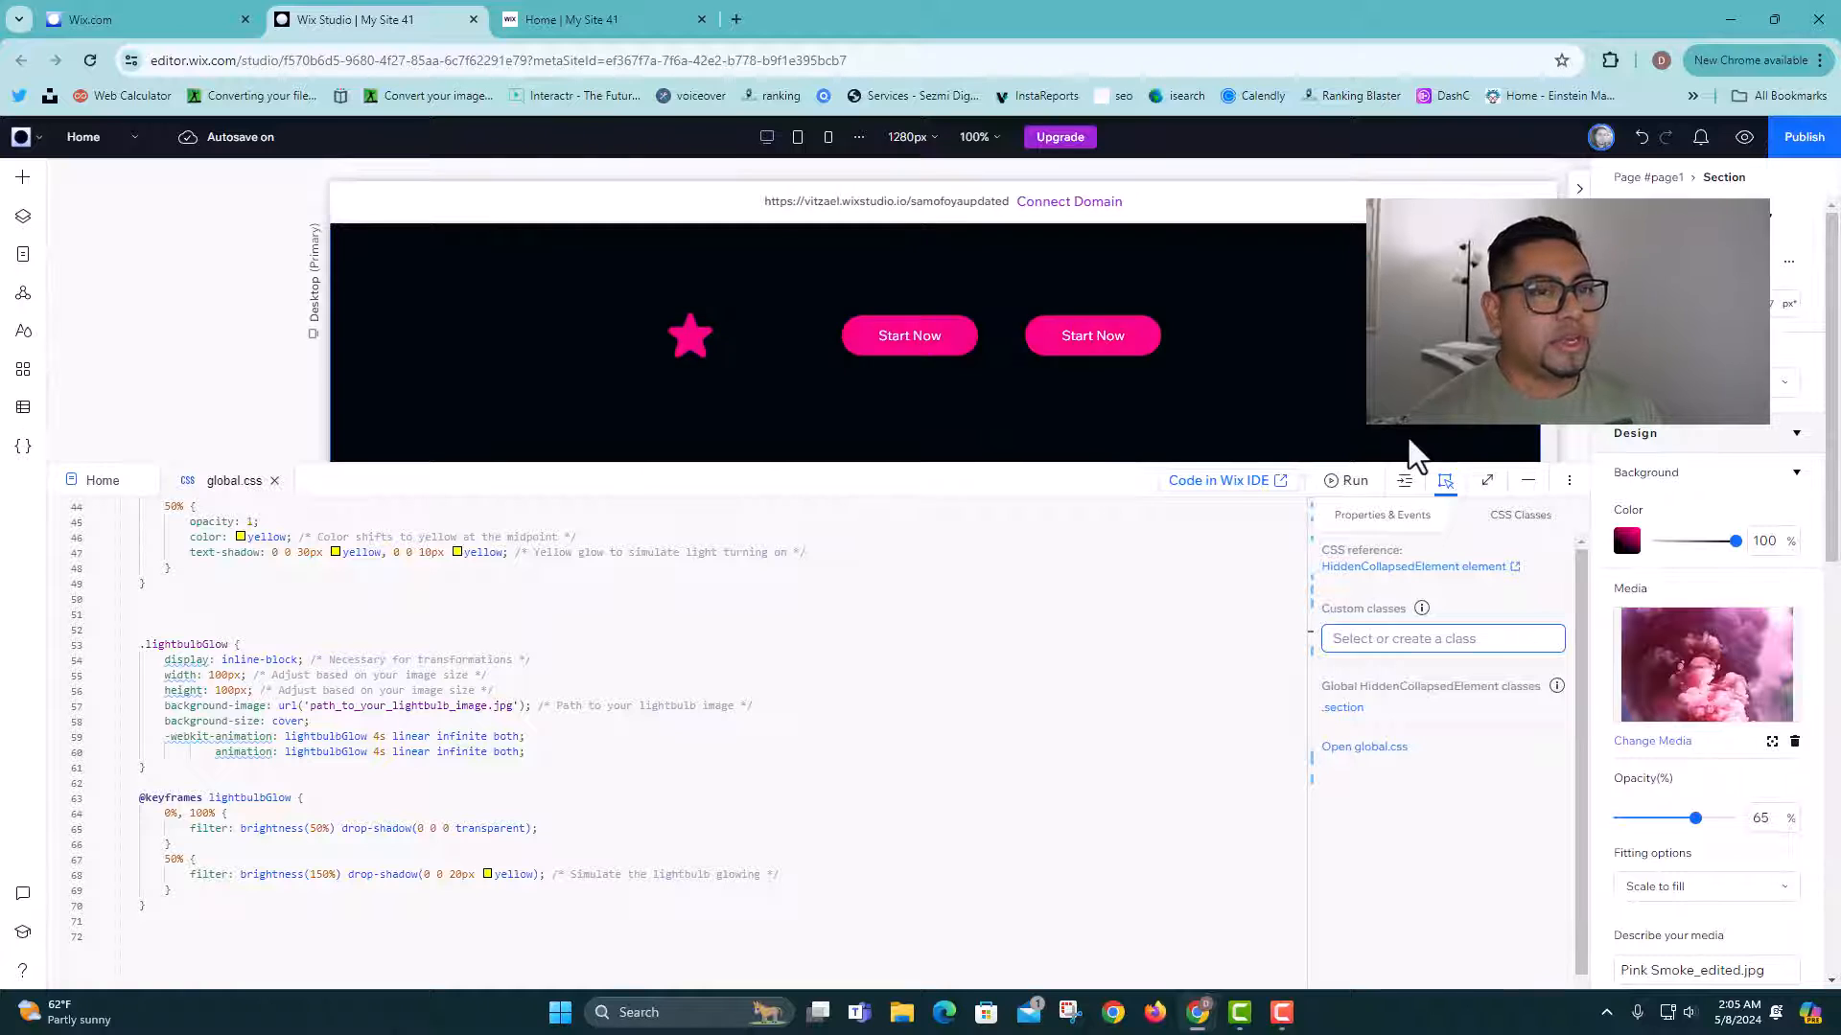
scroll(1414, 455, "up", 5)
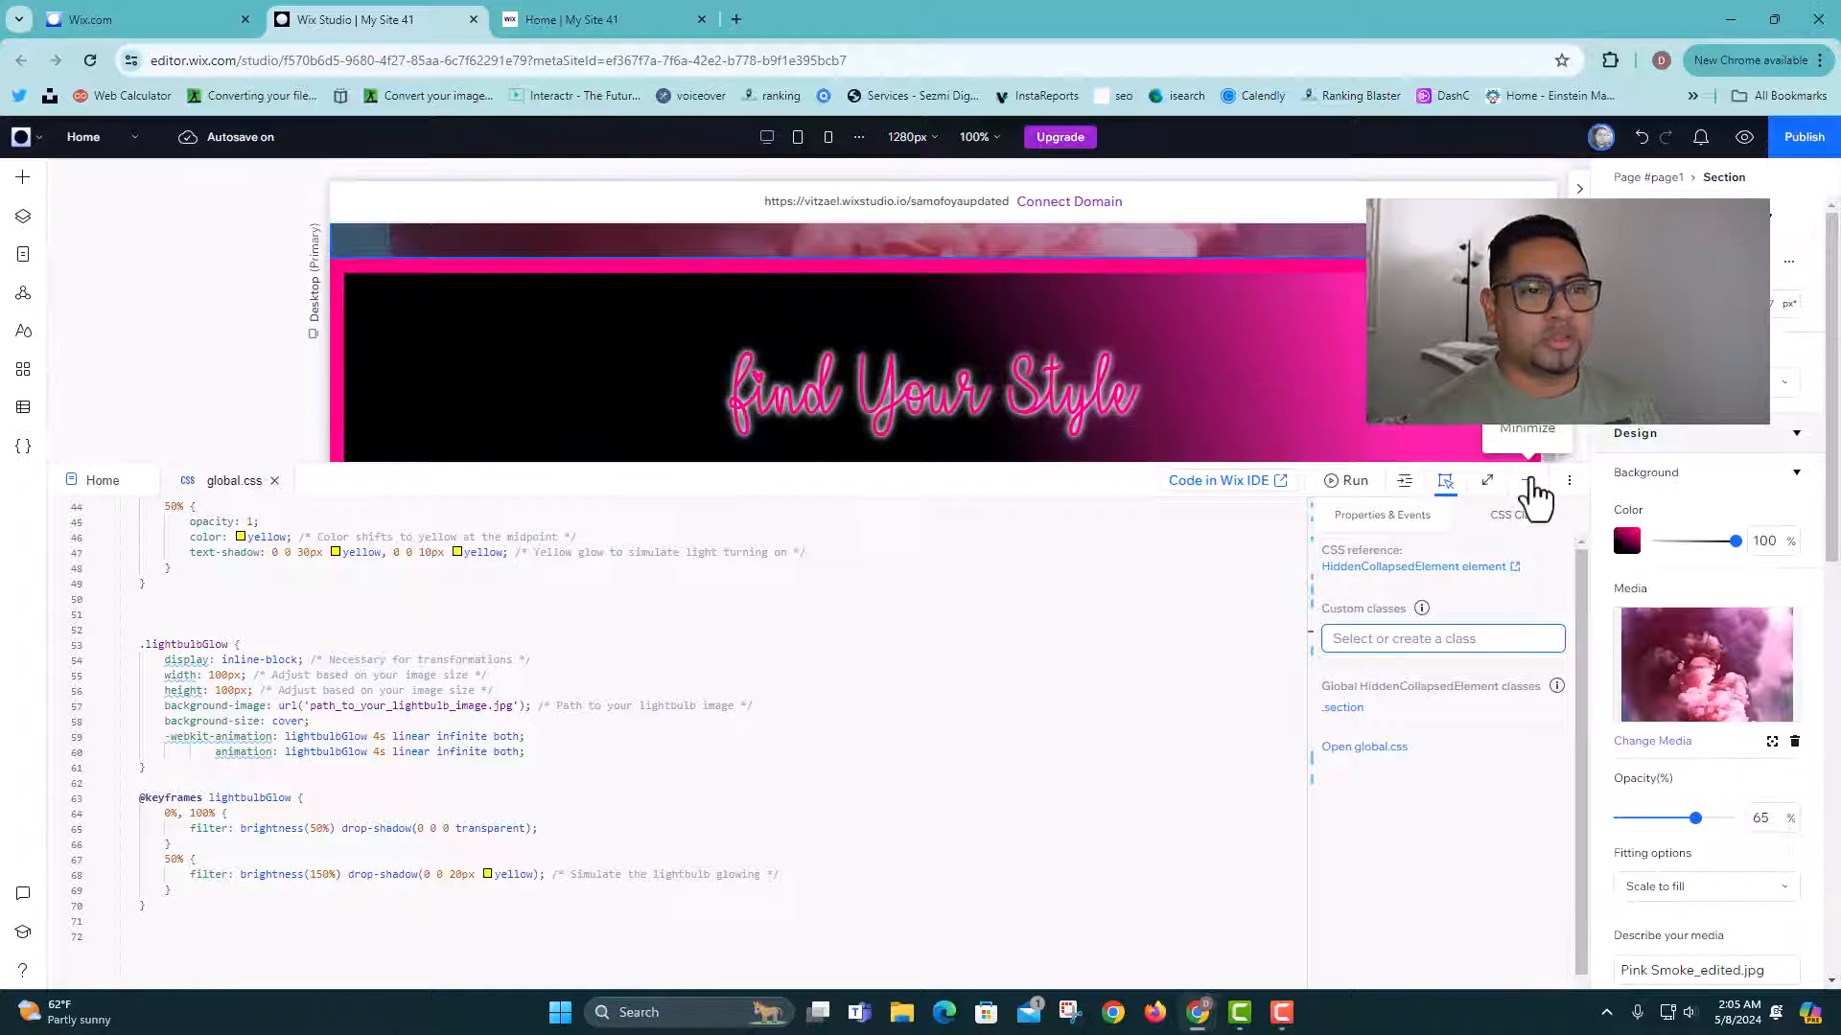
left_click(1528, 481)
scroll(822, 629, "up", 5)
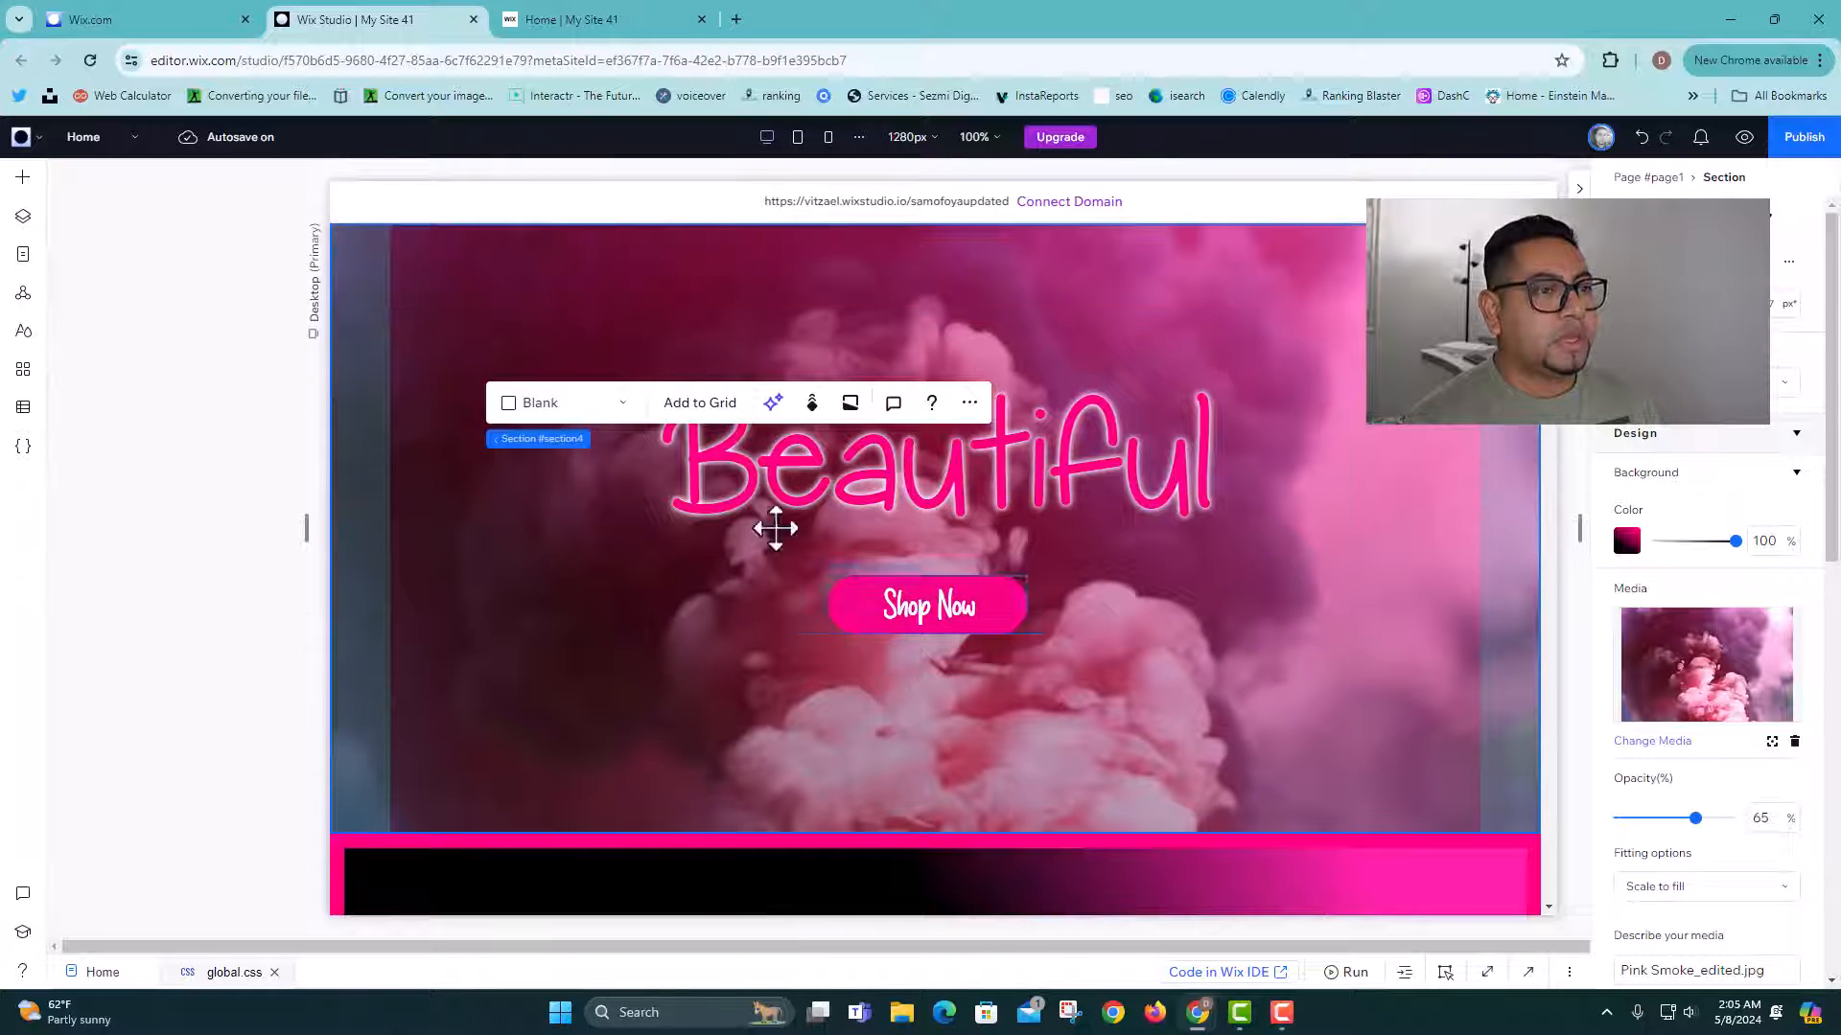
Step: Replace the hero section's headline text with "Amazing"
left_click(1221, 424)
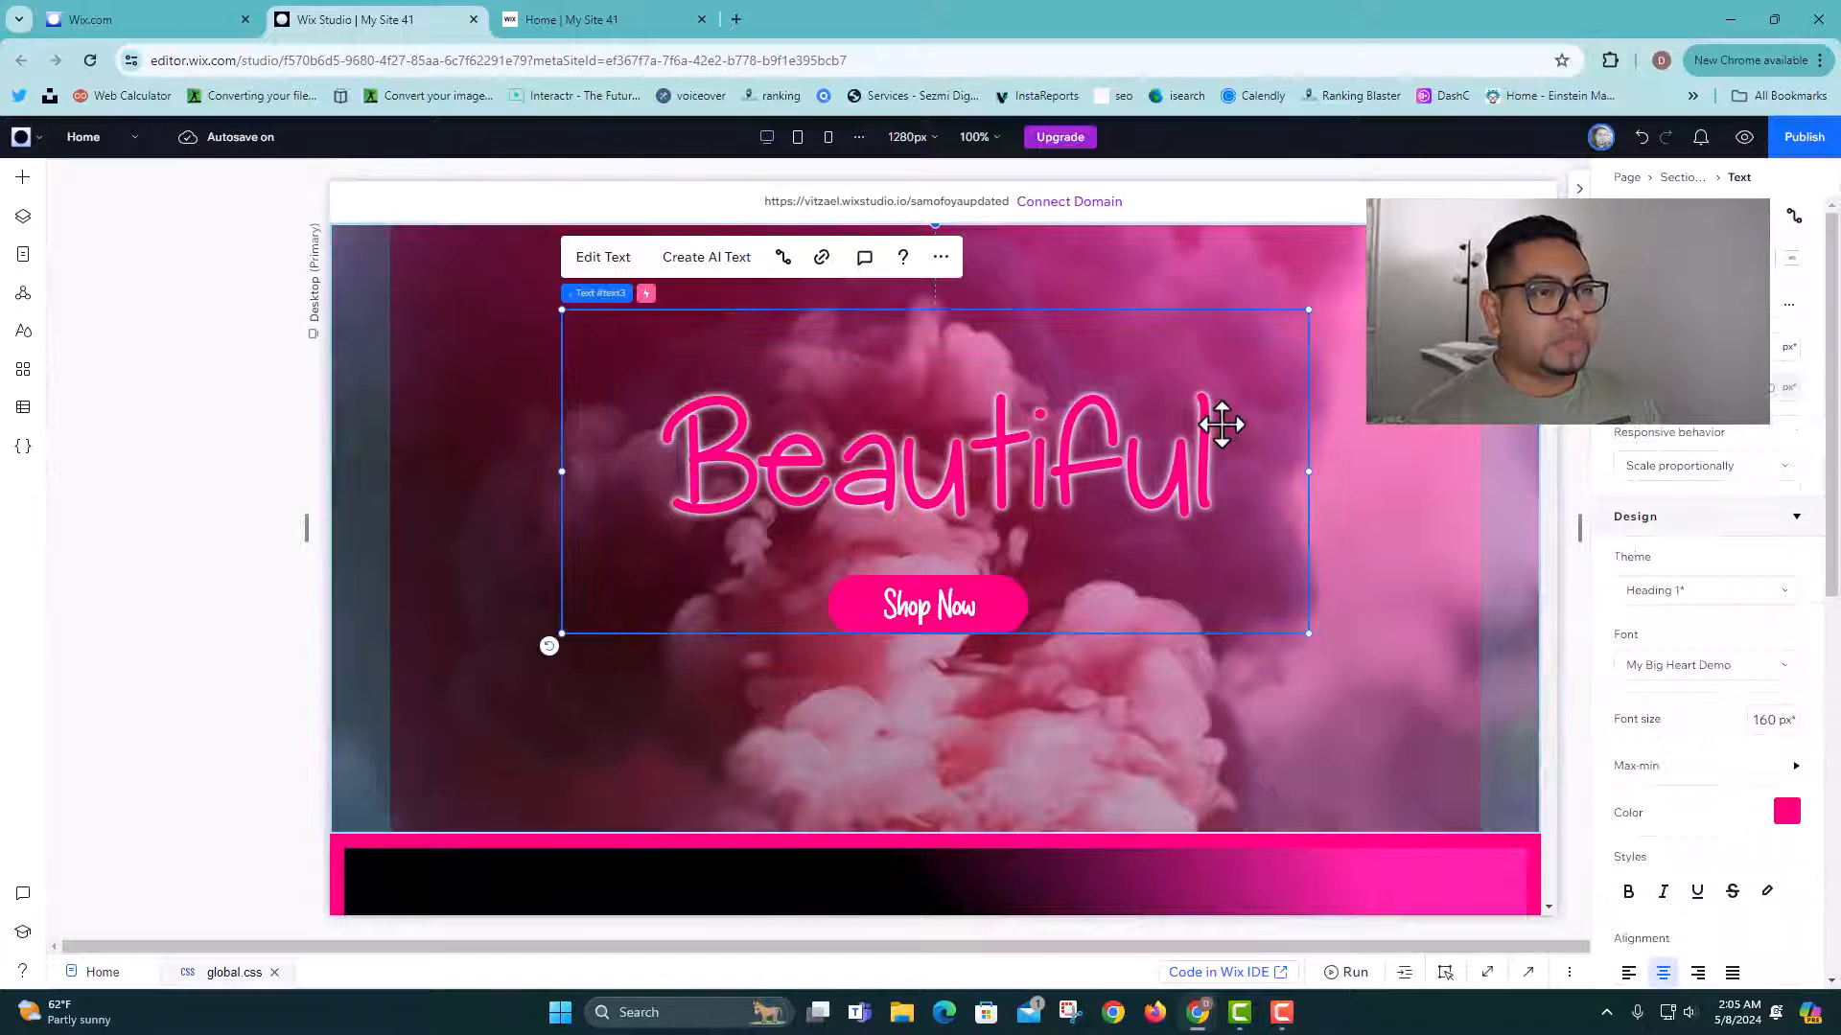
double_click(1221, 425)
key("BackSpace")
key("BackSpace")
key("BackSpace")
key("BackSpace")
key("BackSpace")
key("BackSpace")
key("BackSpace")
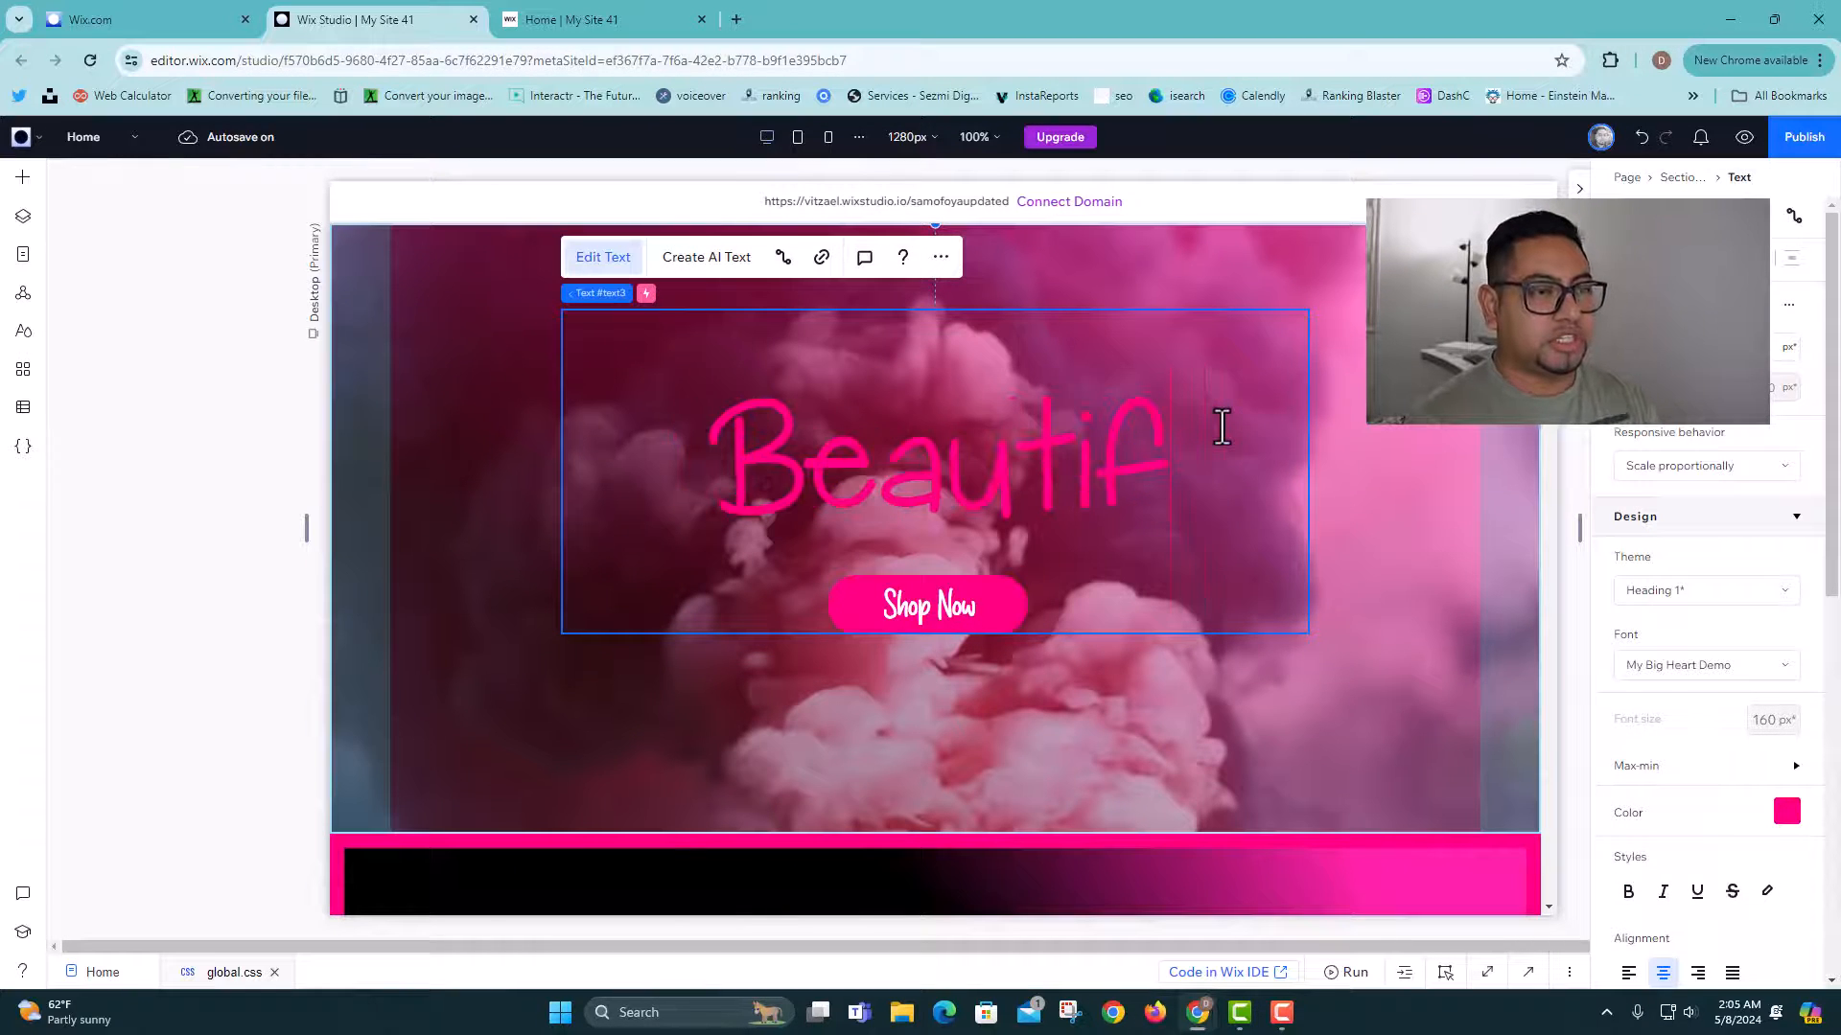
key("BackSpace")
key("BackSpace")
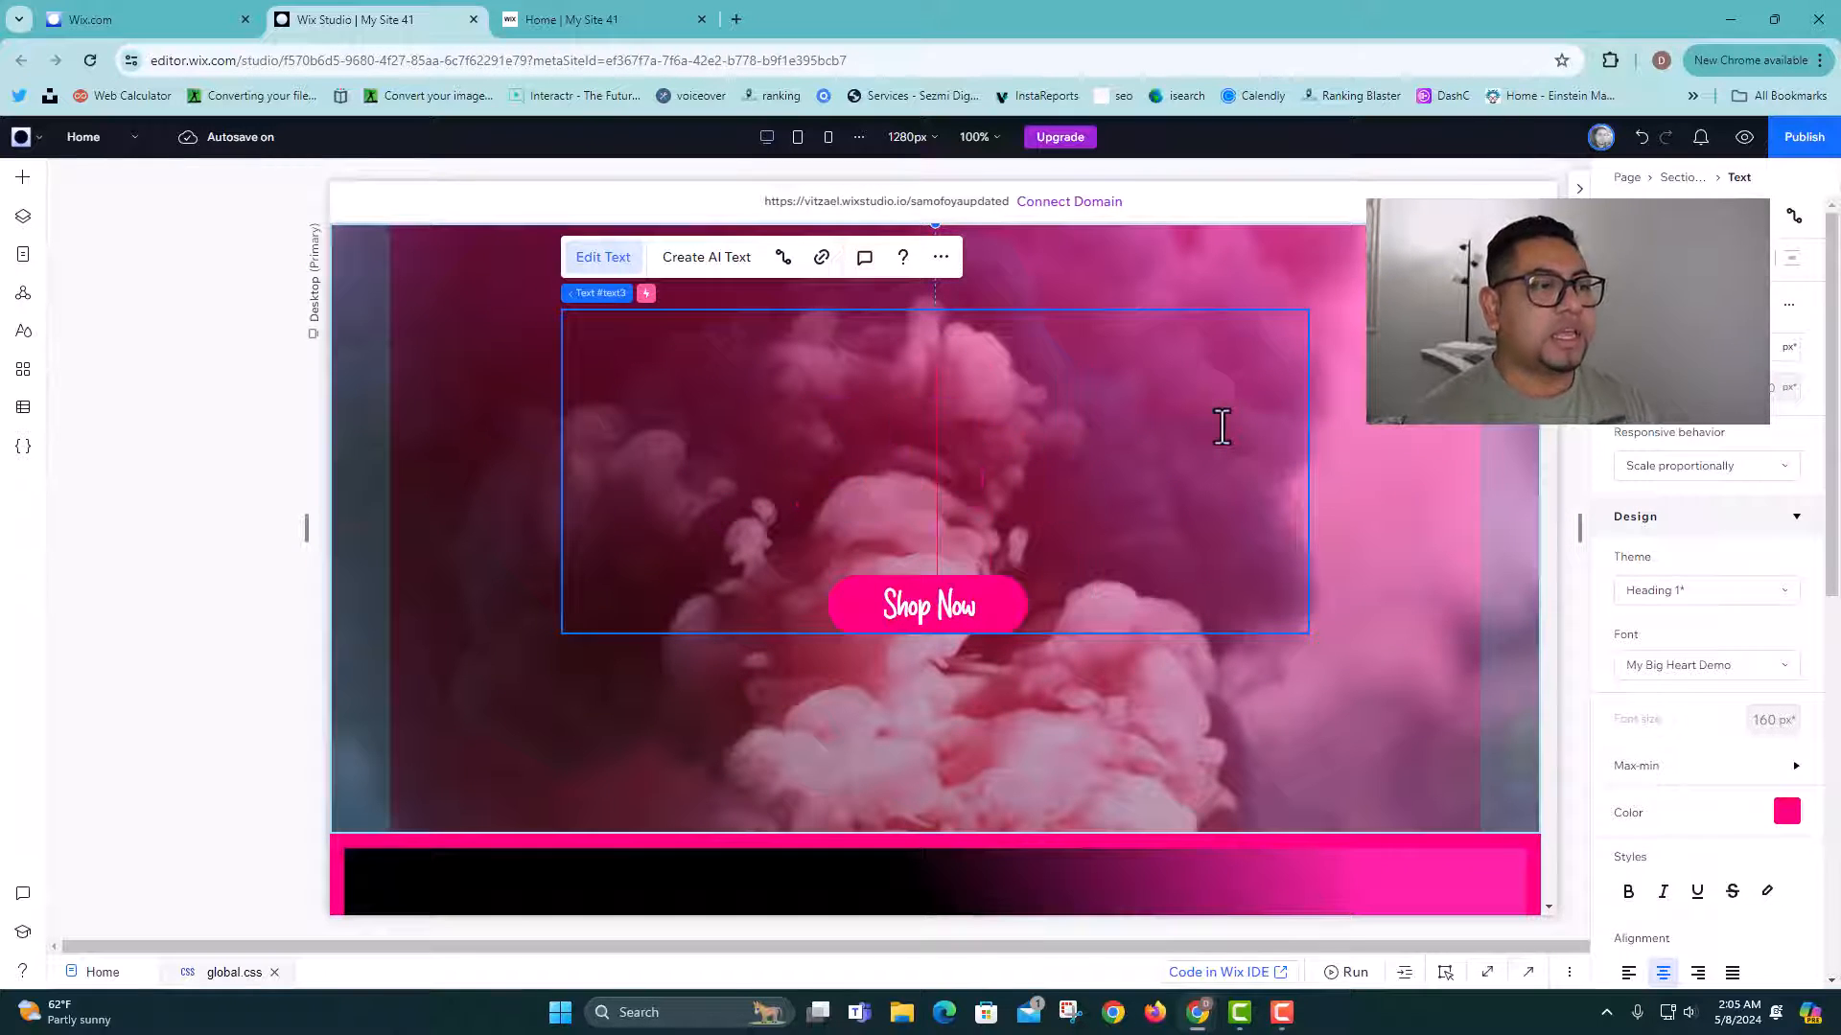
type("Amazing")
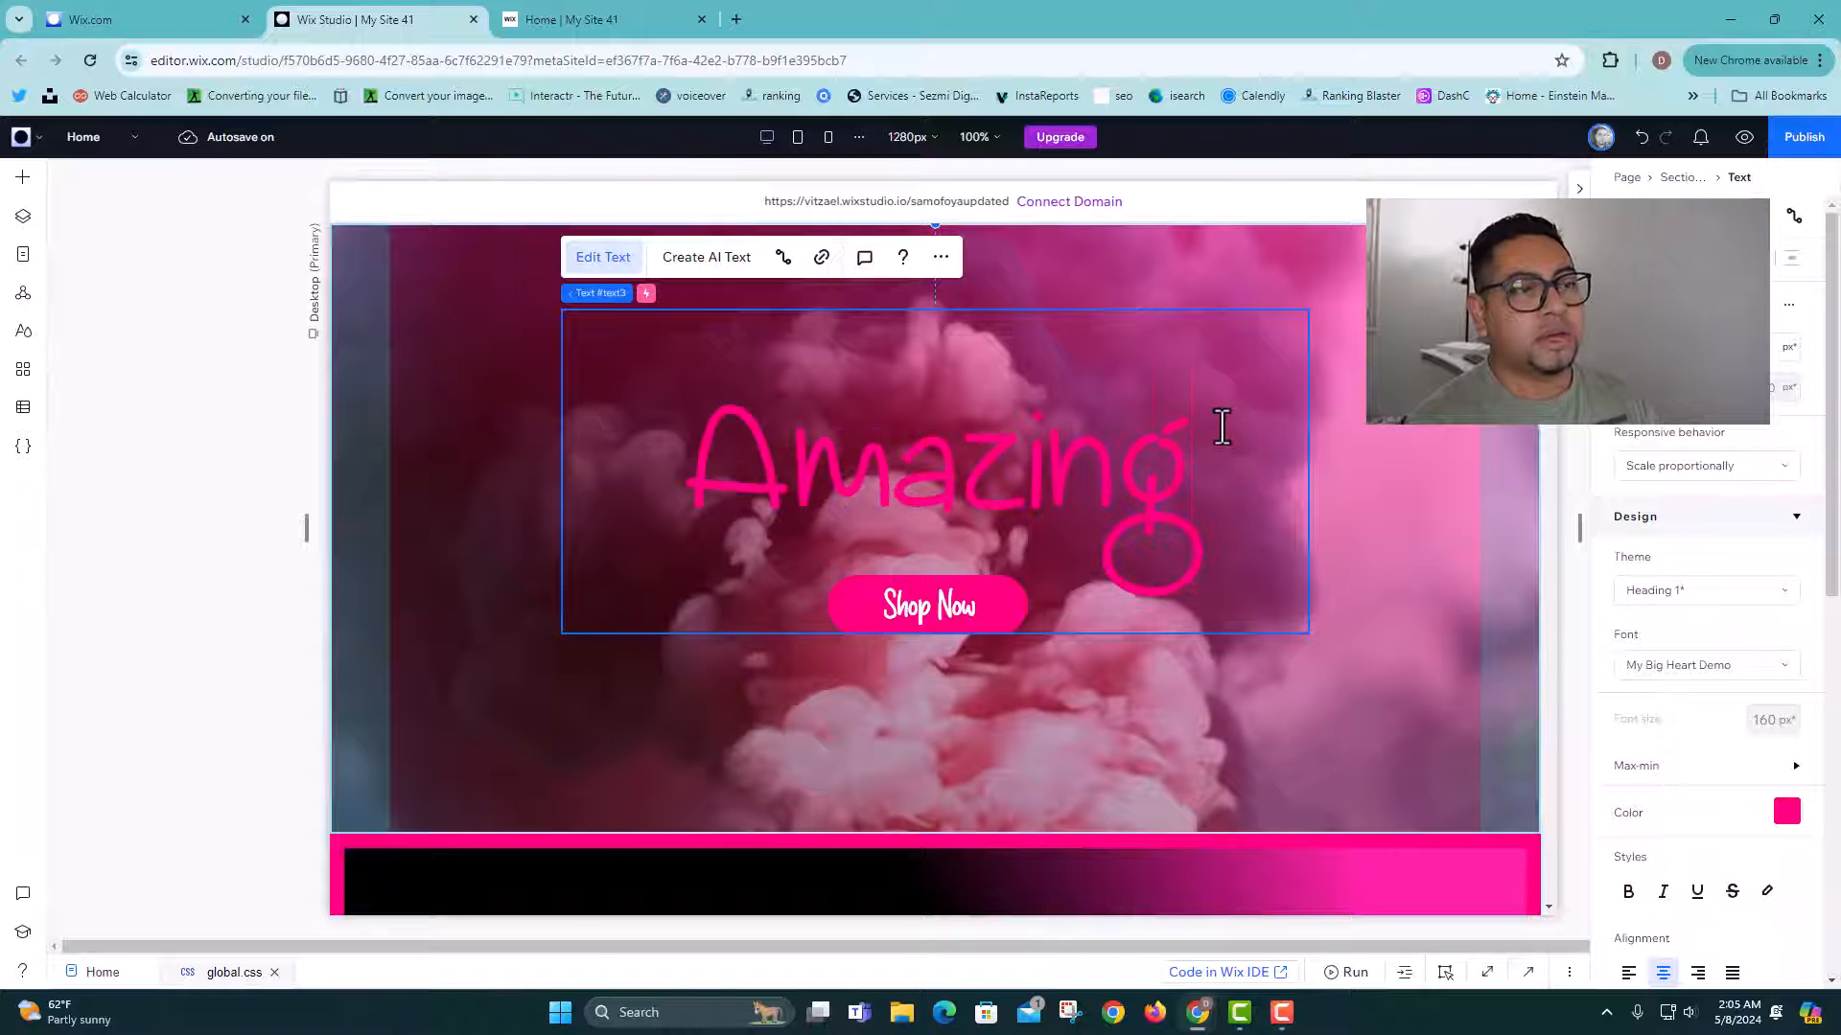
left_click(1112, 577)
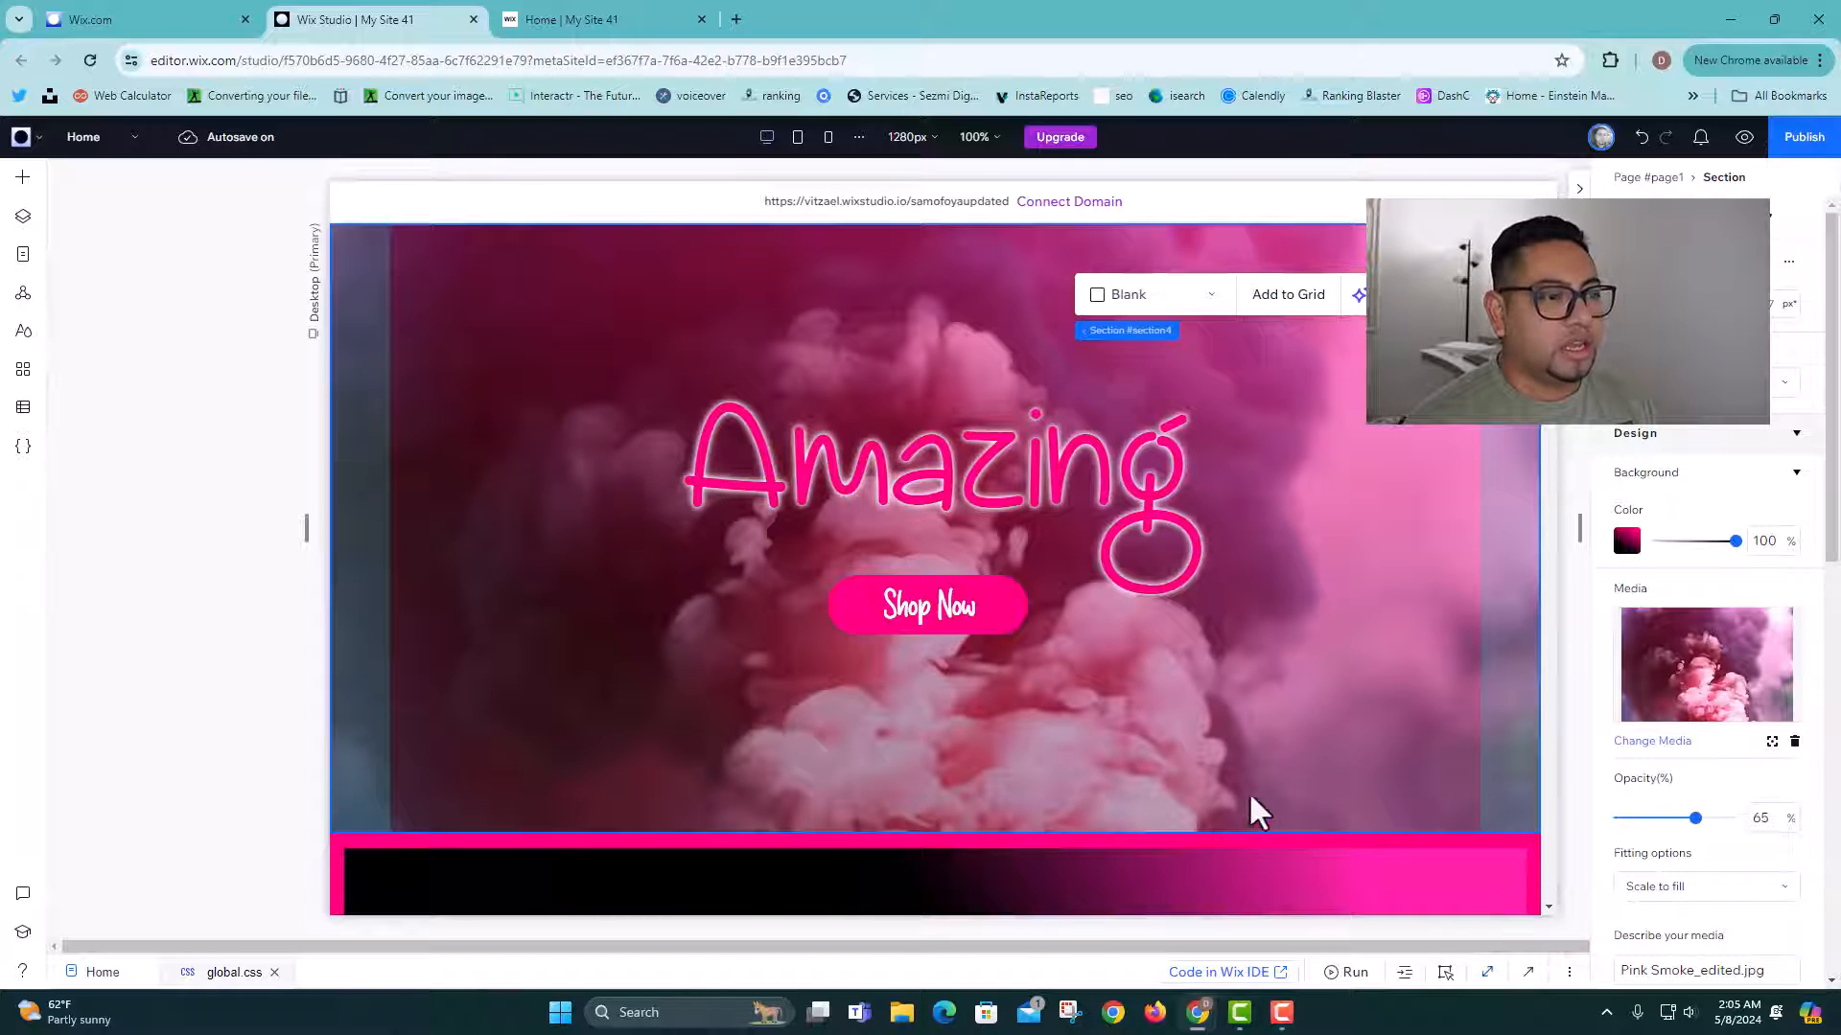
Step: Add a blank section directly below the hero section and set its background color to black
scroll(1275, 809, "down", 1)
left_click(962, 740)
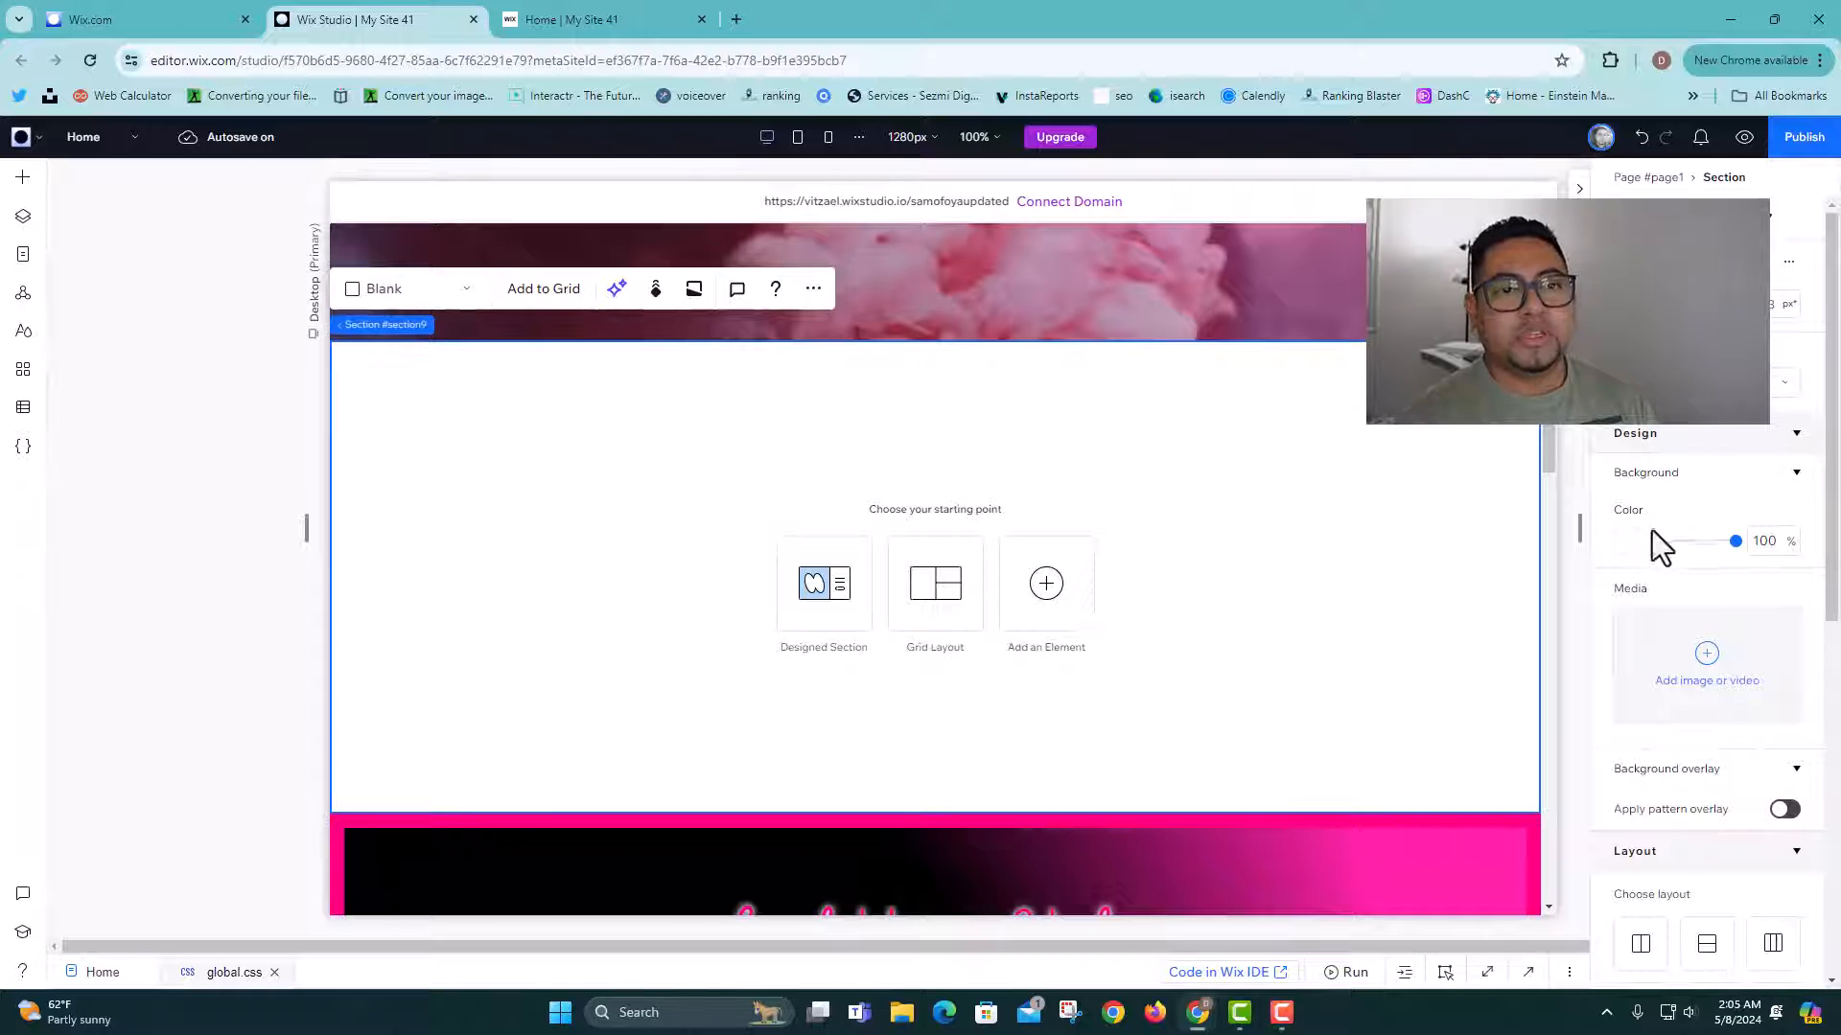
left_click(1716, 560)
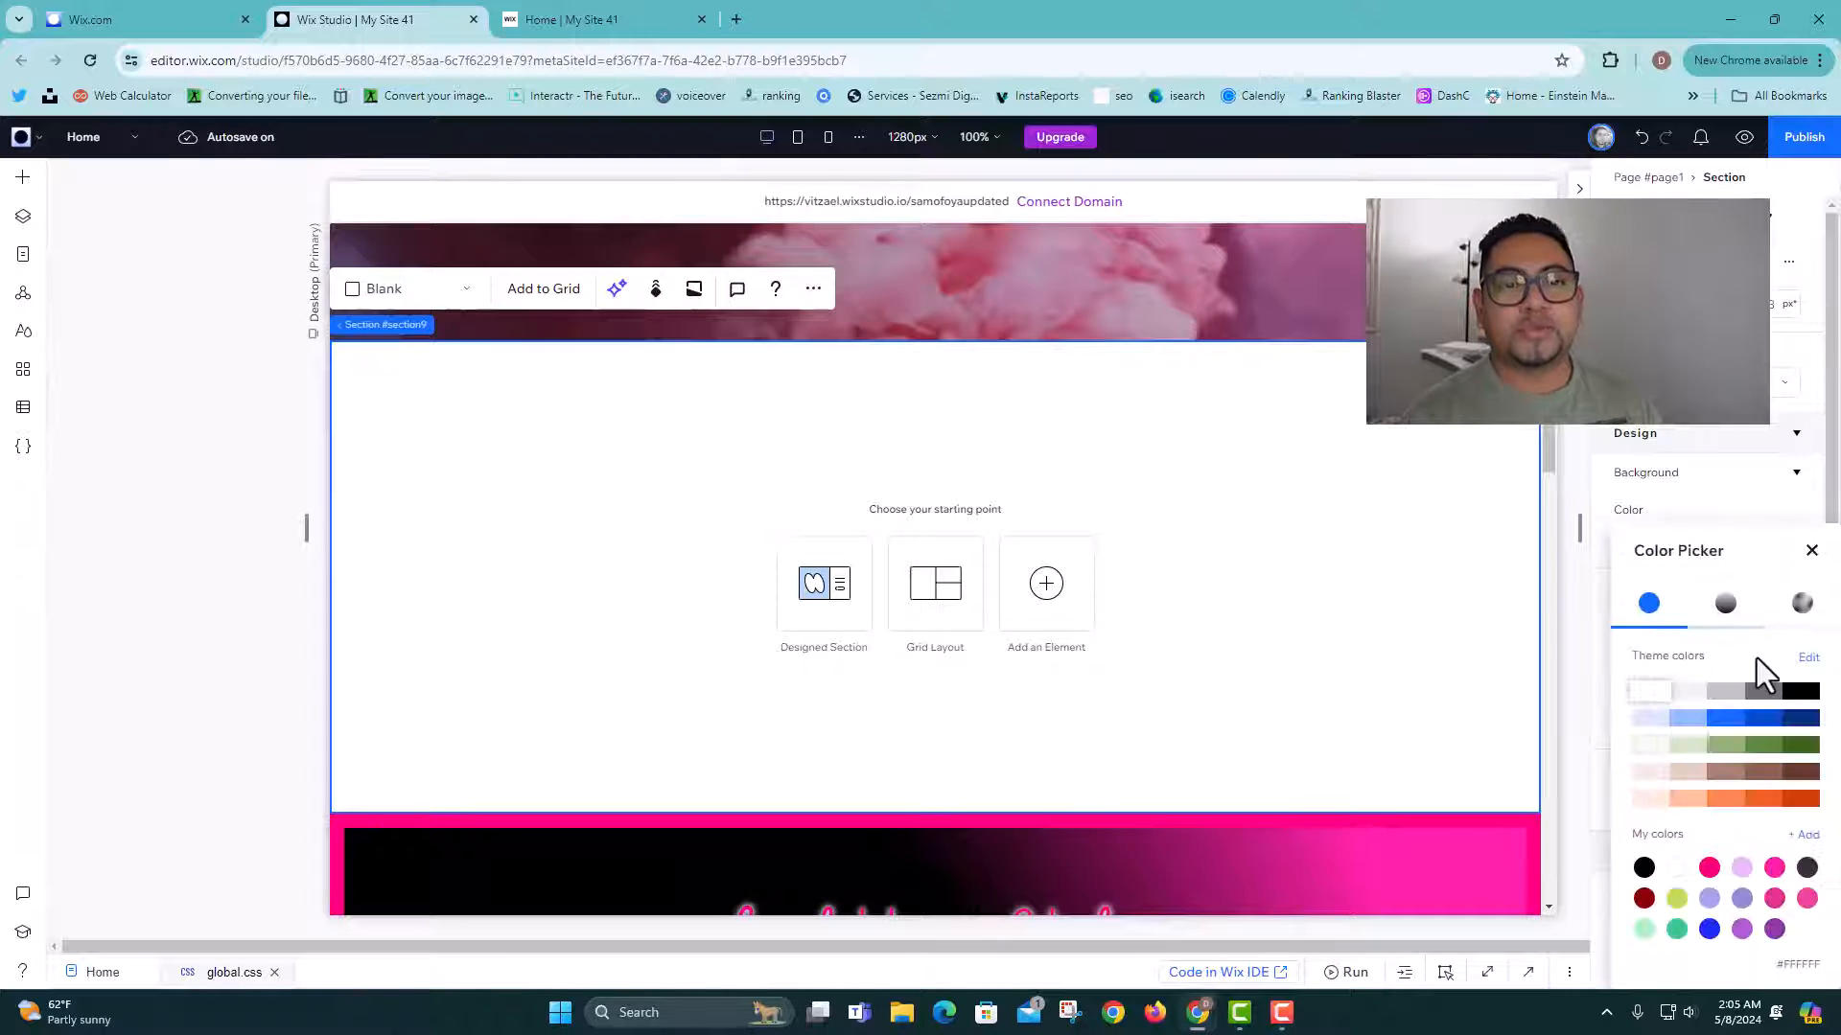
left_click(1801, 694)
left_click(1359, 651)
scroll(1359, 652, "down", 2)
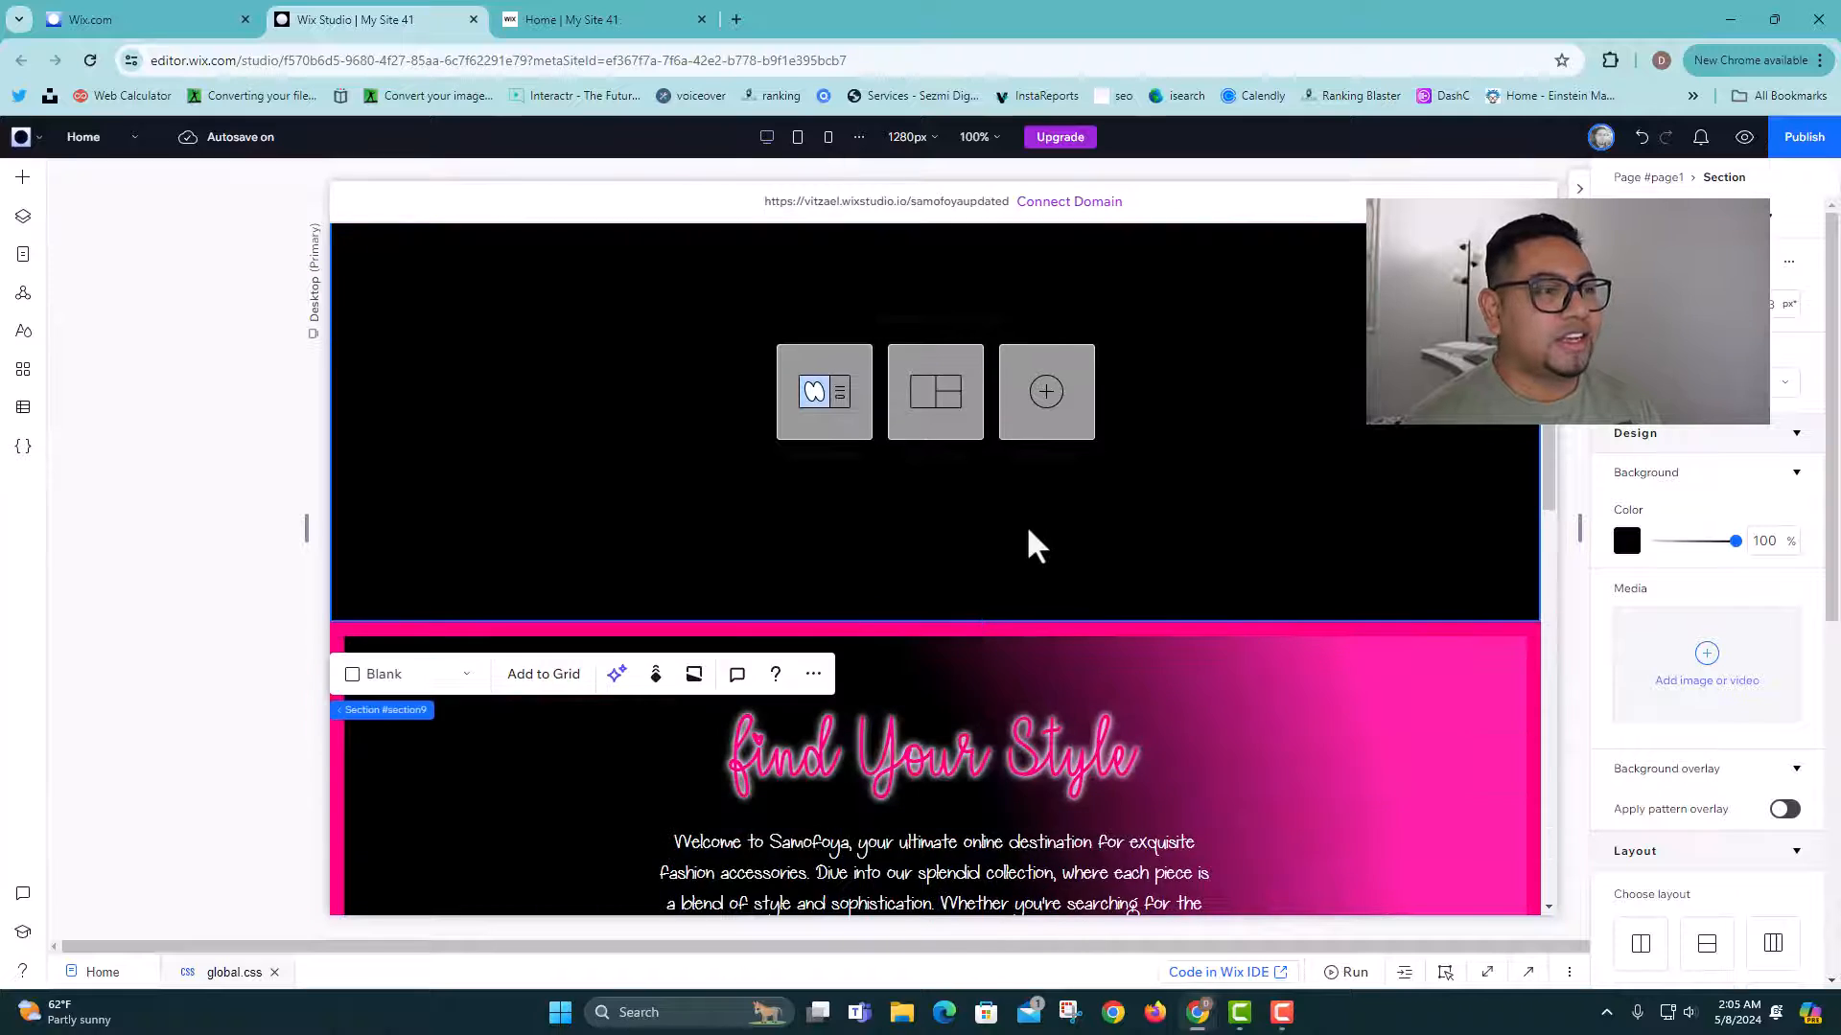
Step: Add a Heading 2 text element to the upper middle of the new black section
scroll(997, 559, "up", 1)
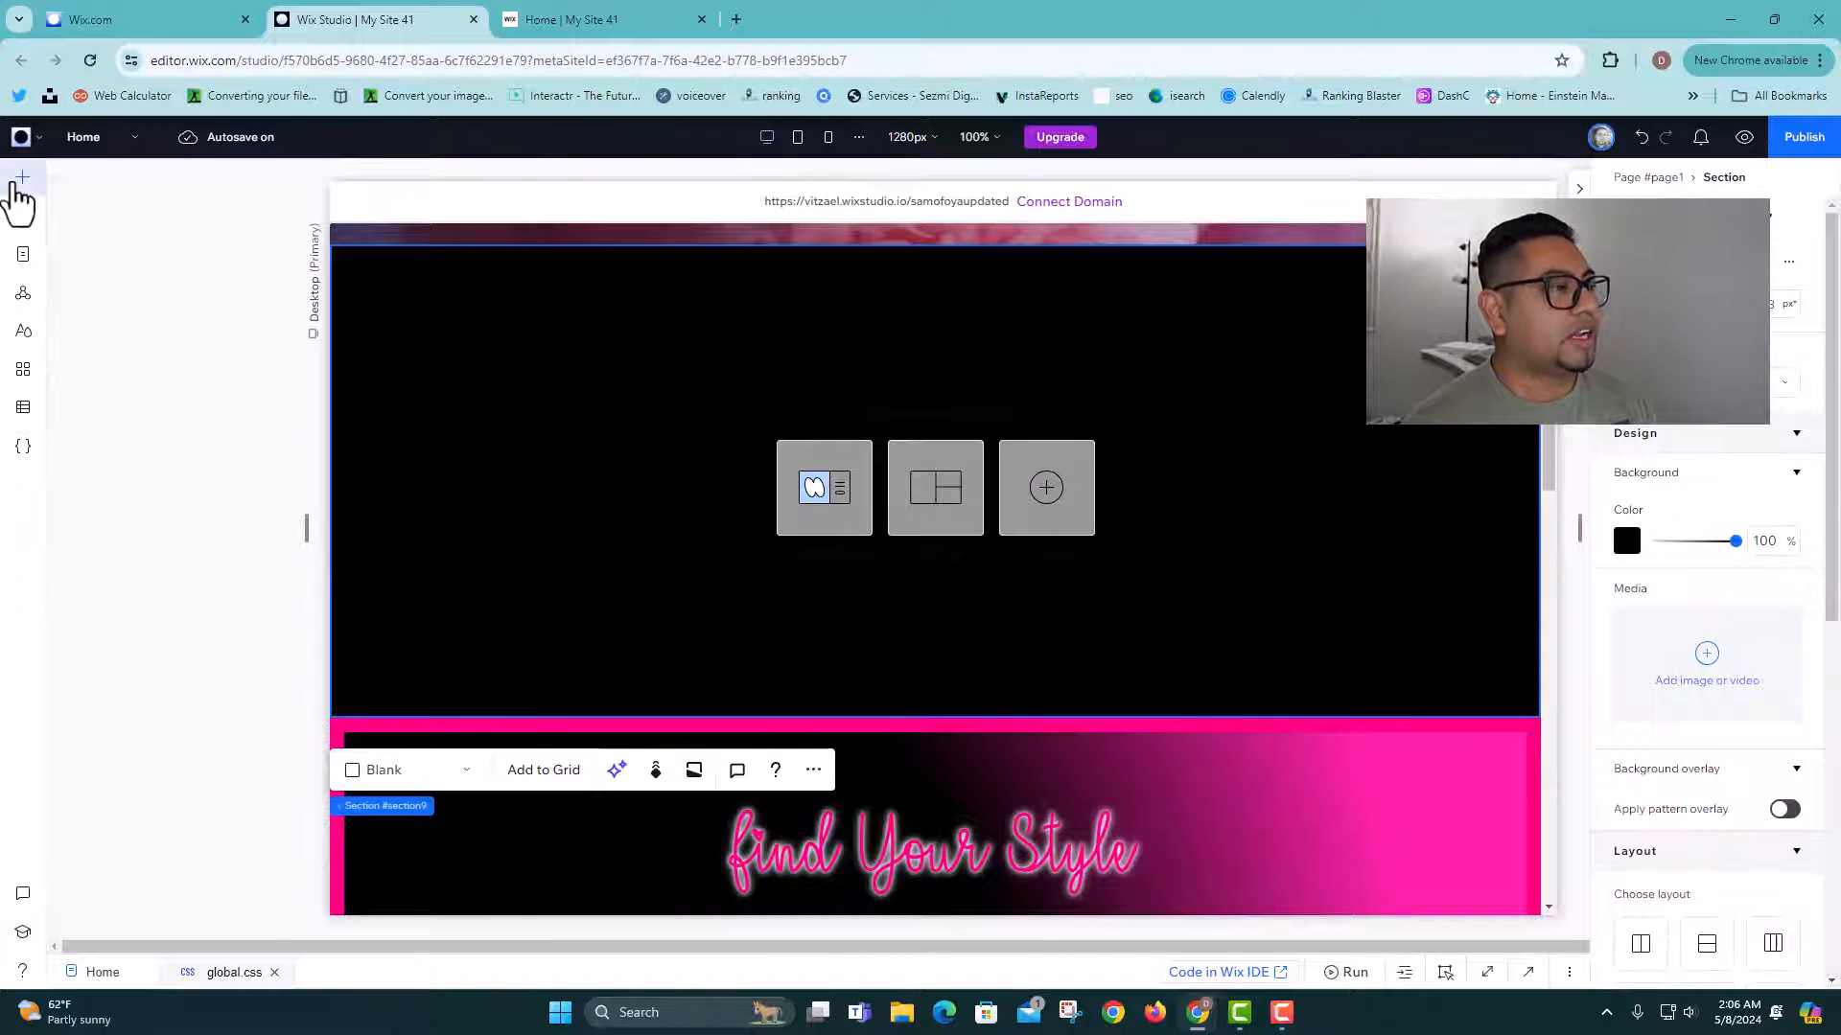
left_click(19, 182)
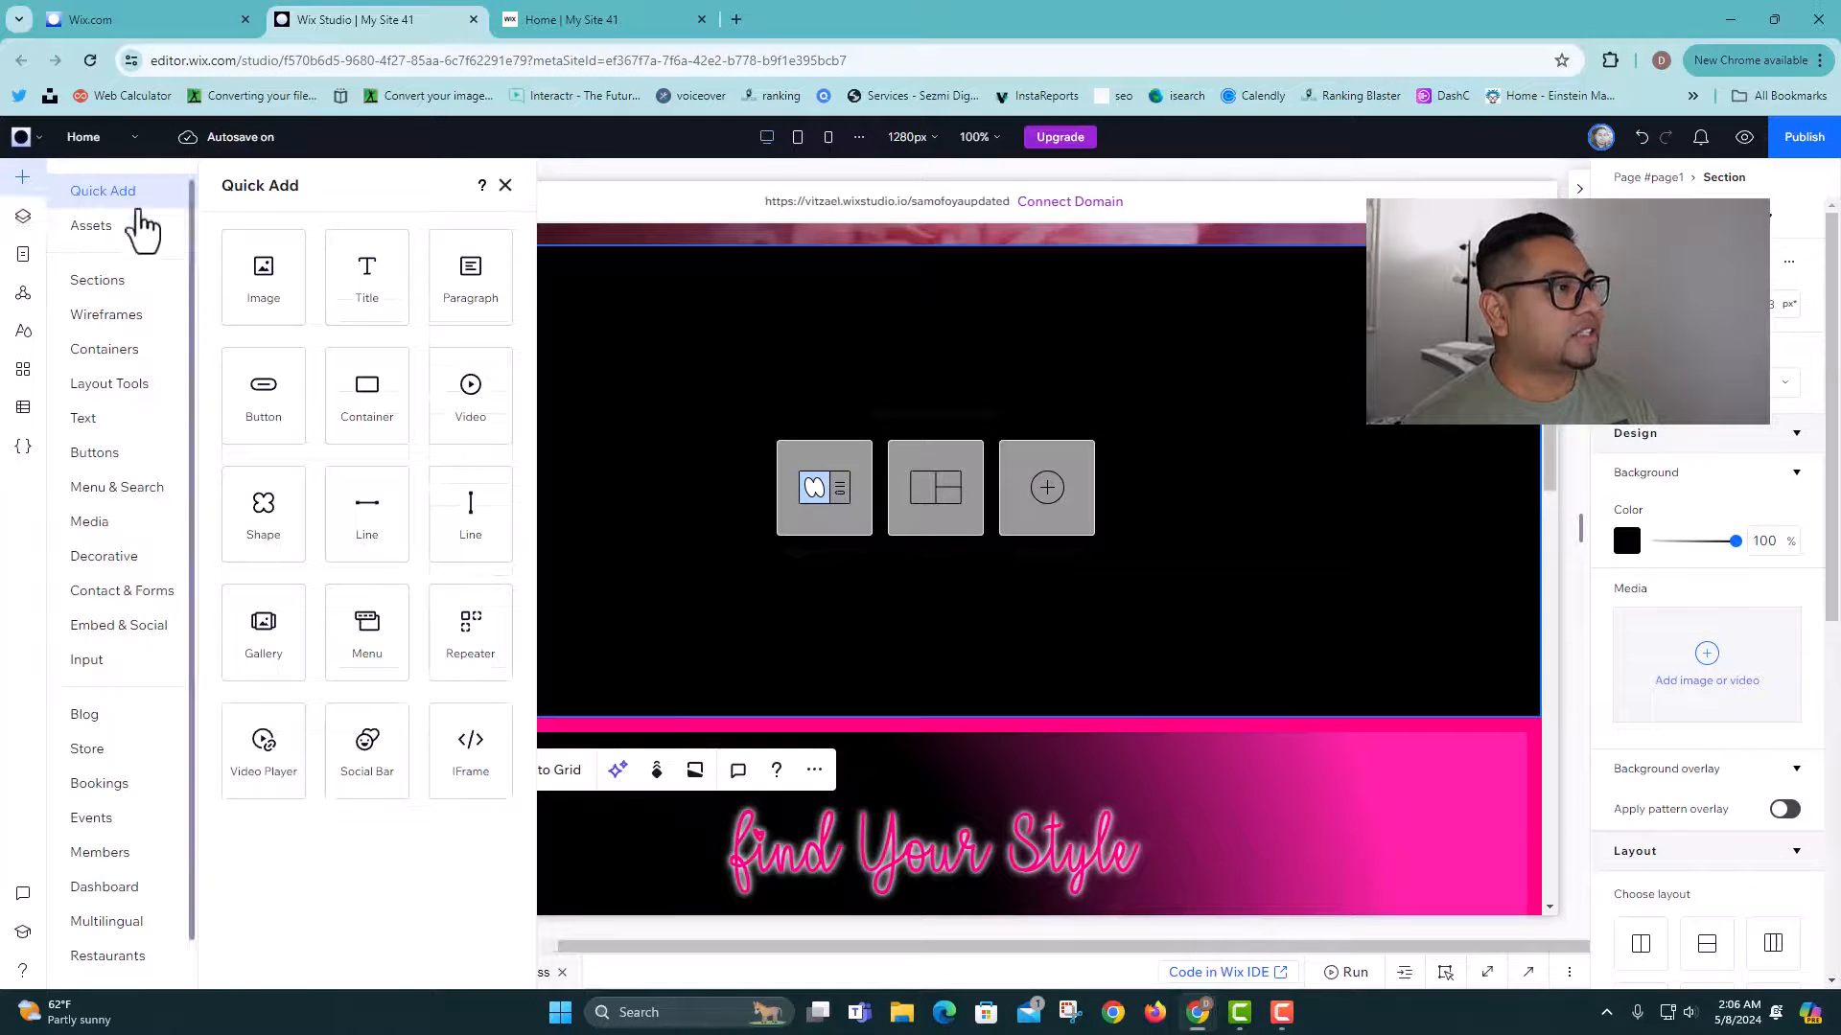
left_click(128, 428)
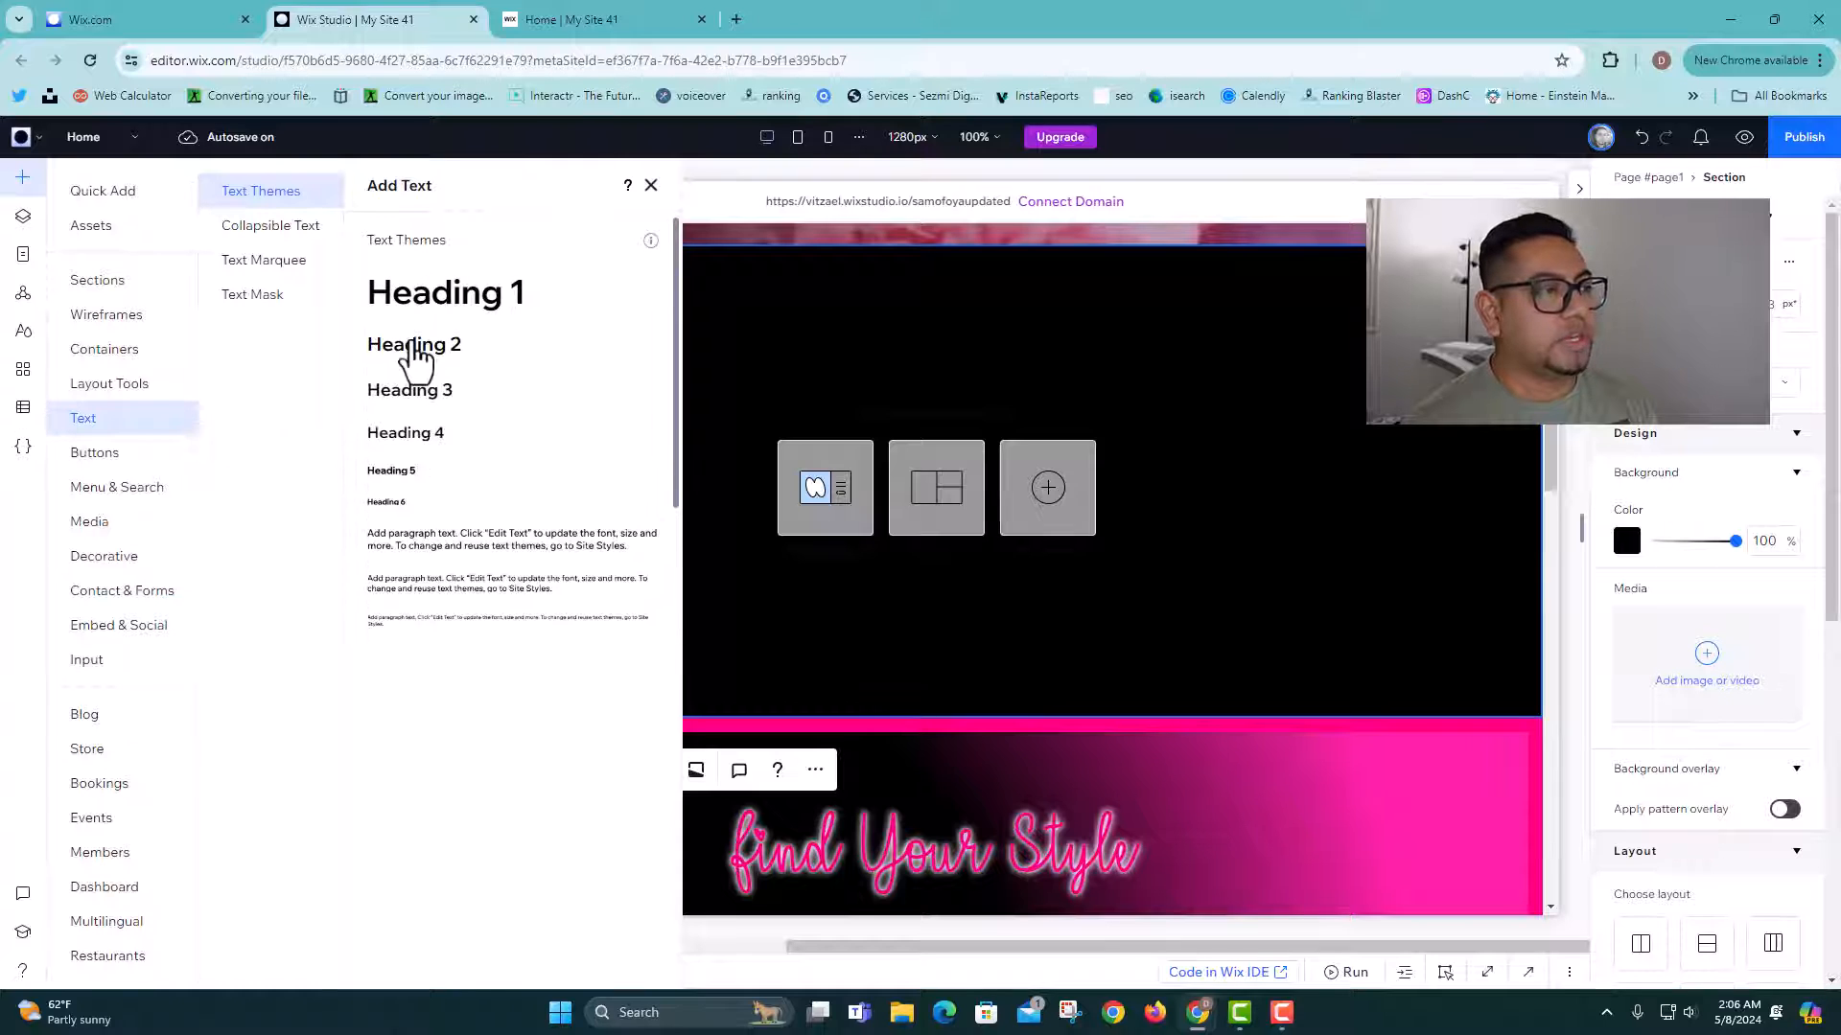
left_click_drag(414, 347, 882, 378)
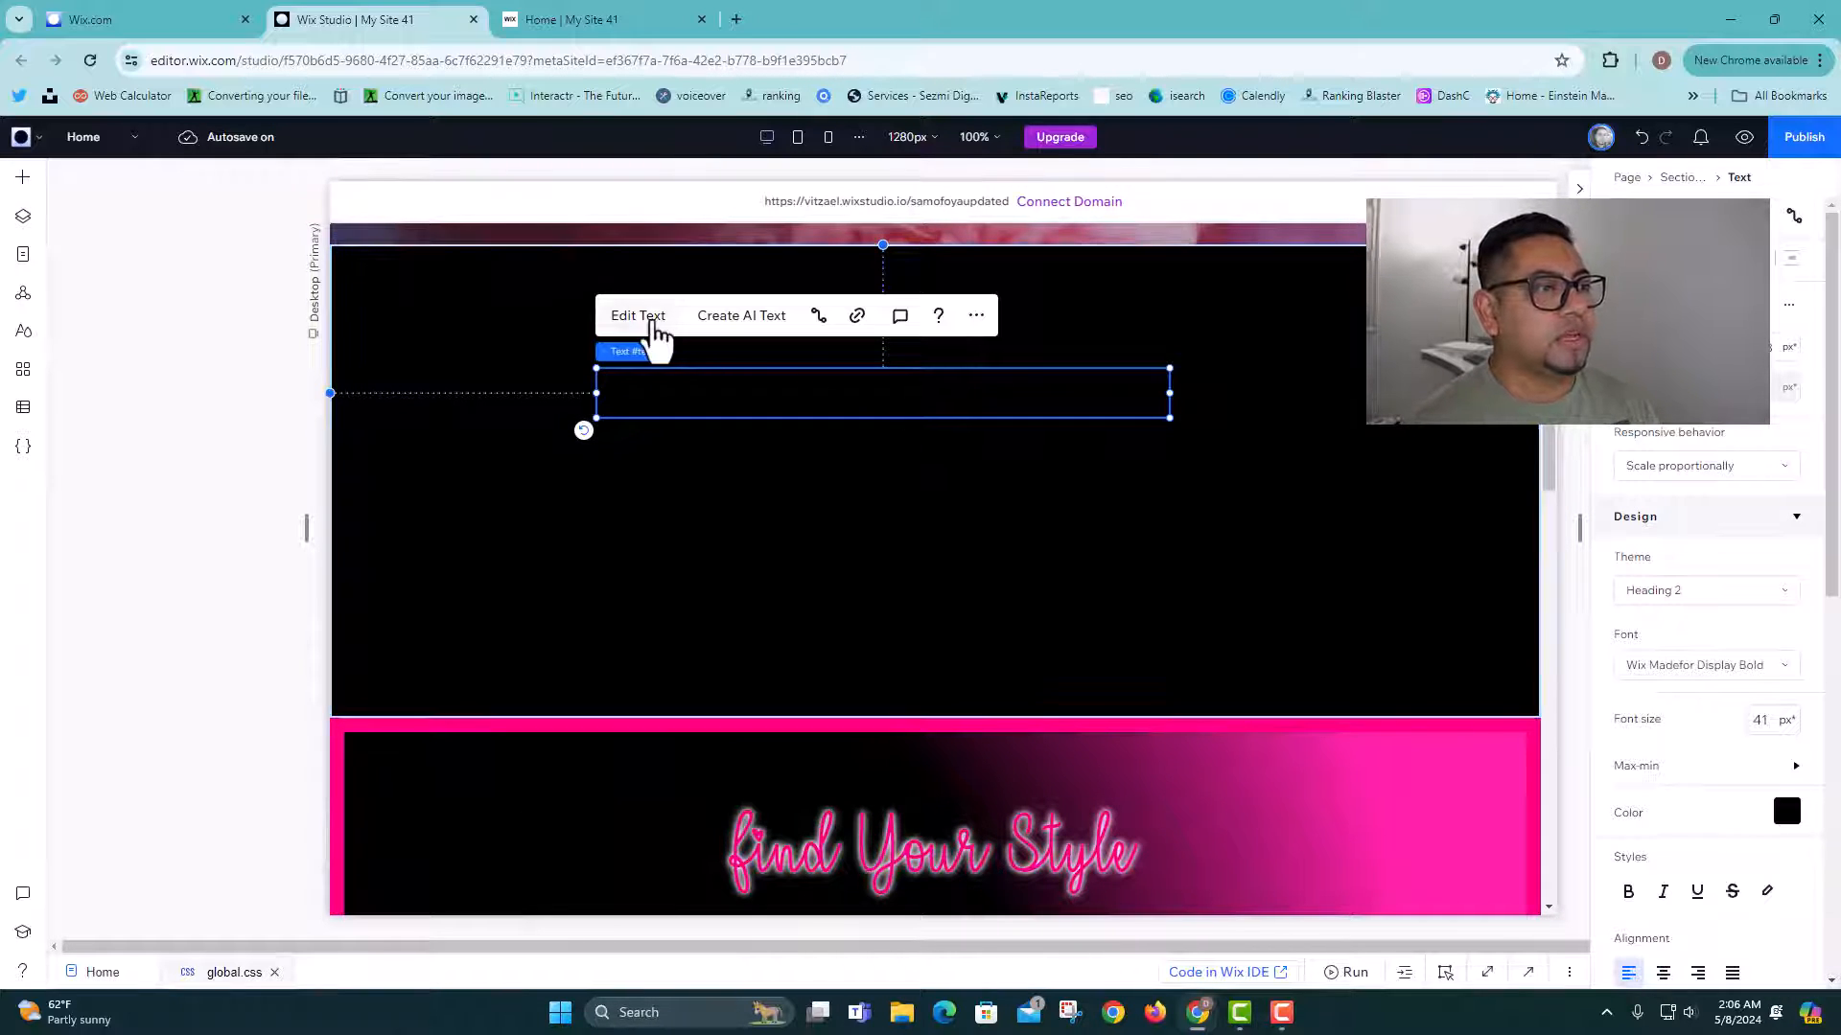
Step: Format the new heading's text as white and centered, with a font size of 120 px
left_click(653, 326)
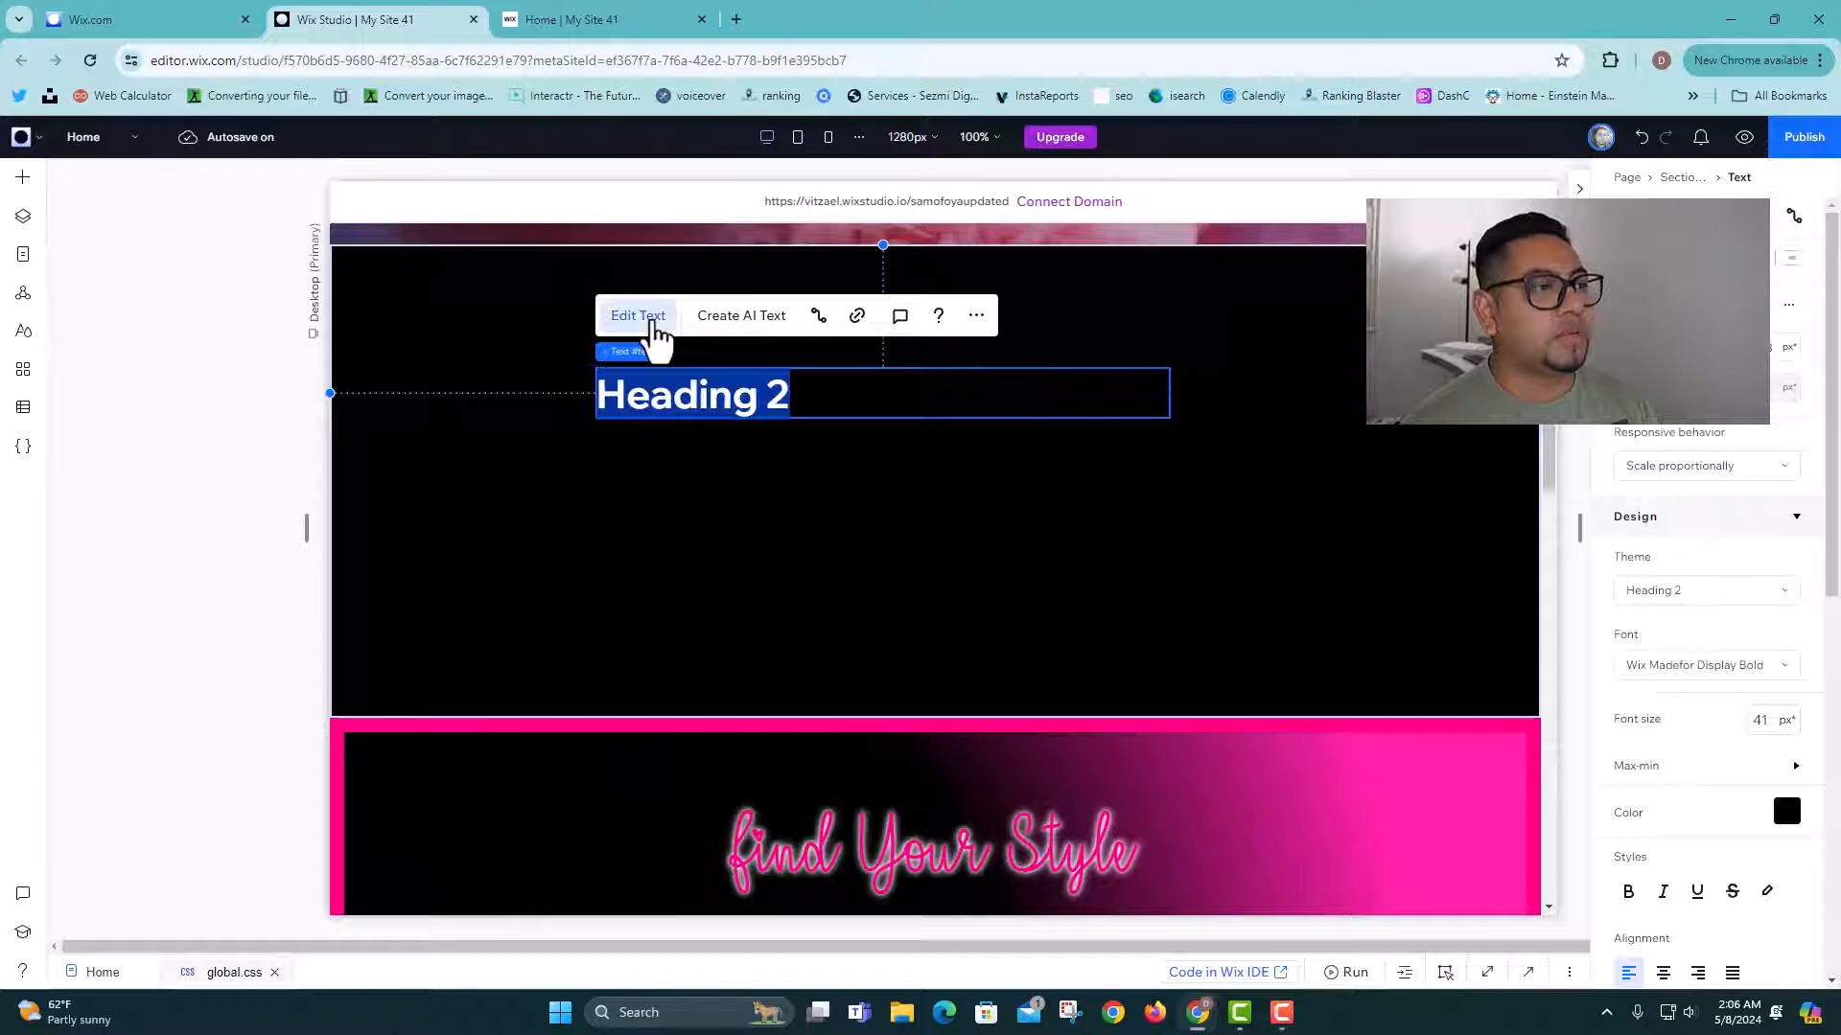
left_click(1797, 811)
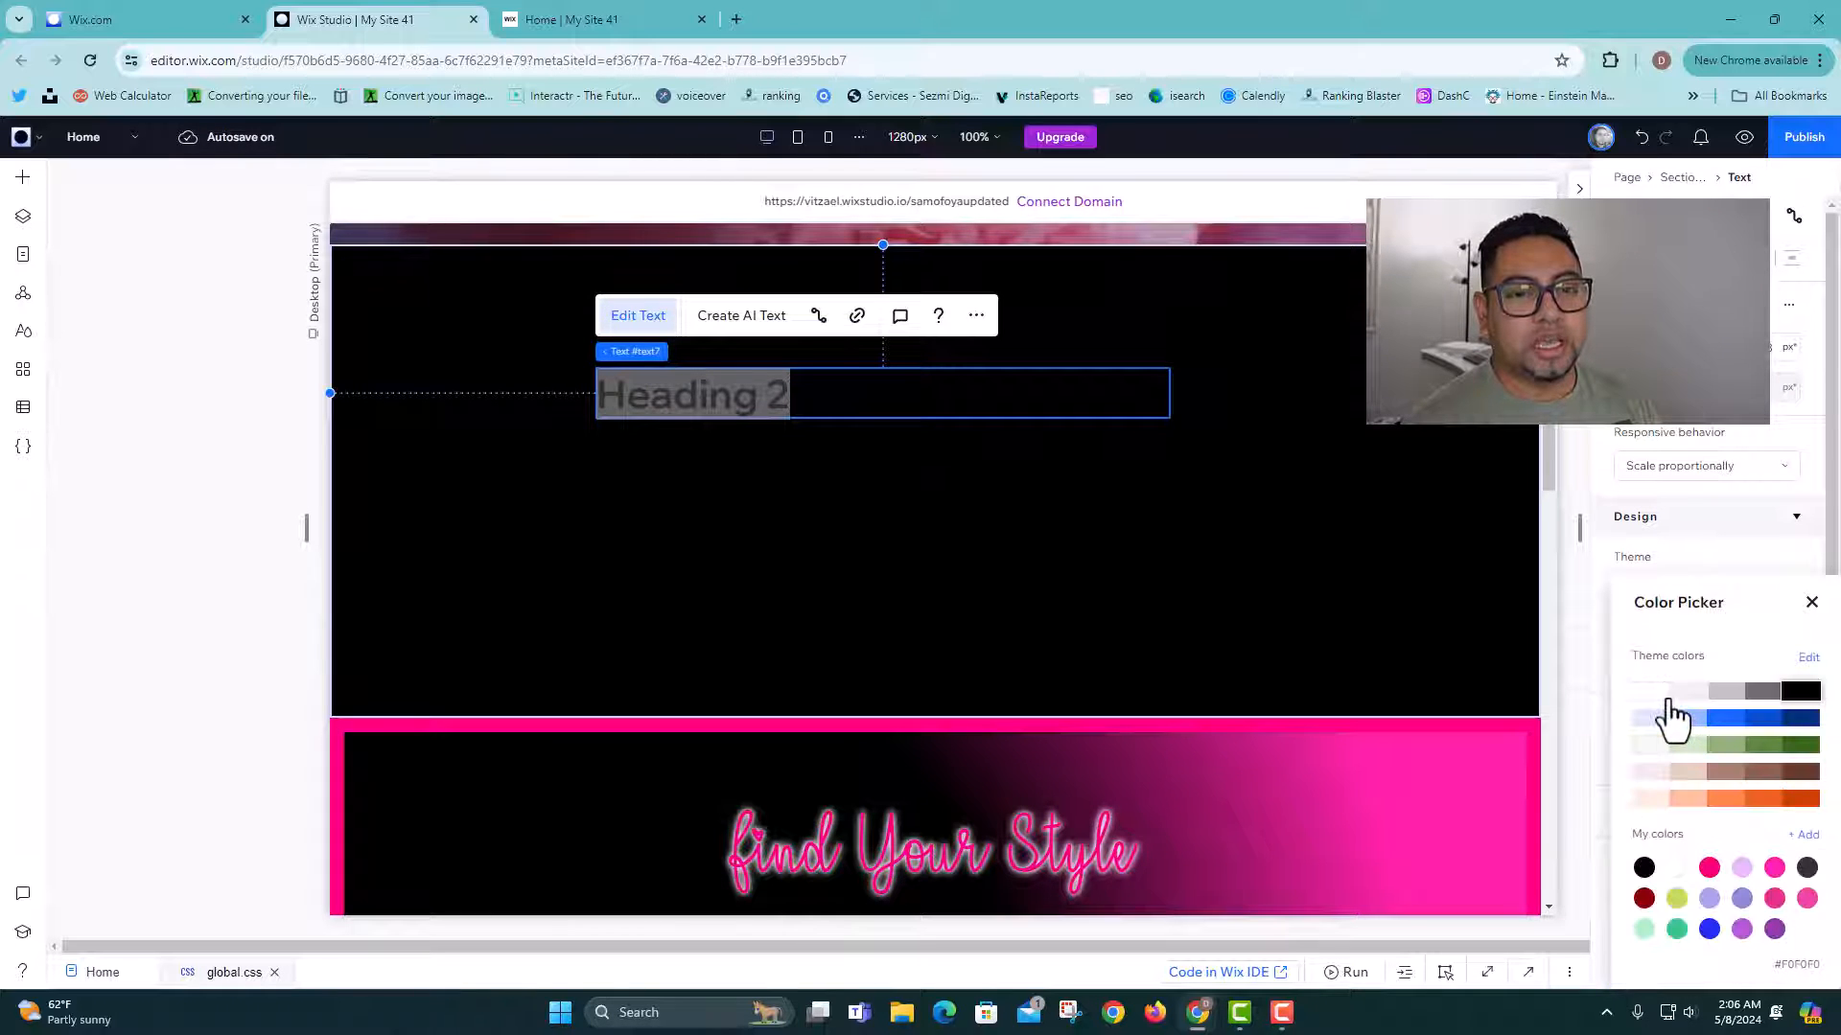
left_click(1658, 697)
left_click(992, 512)
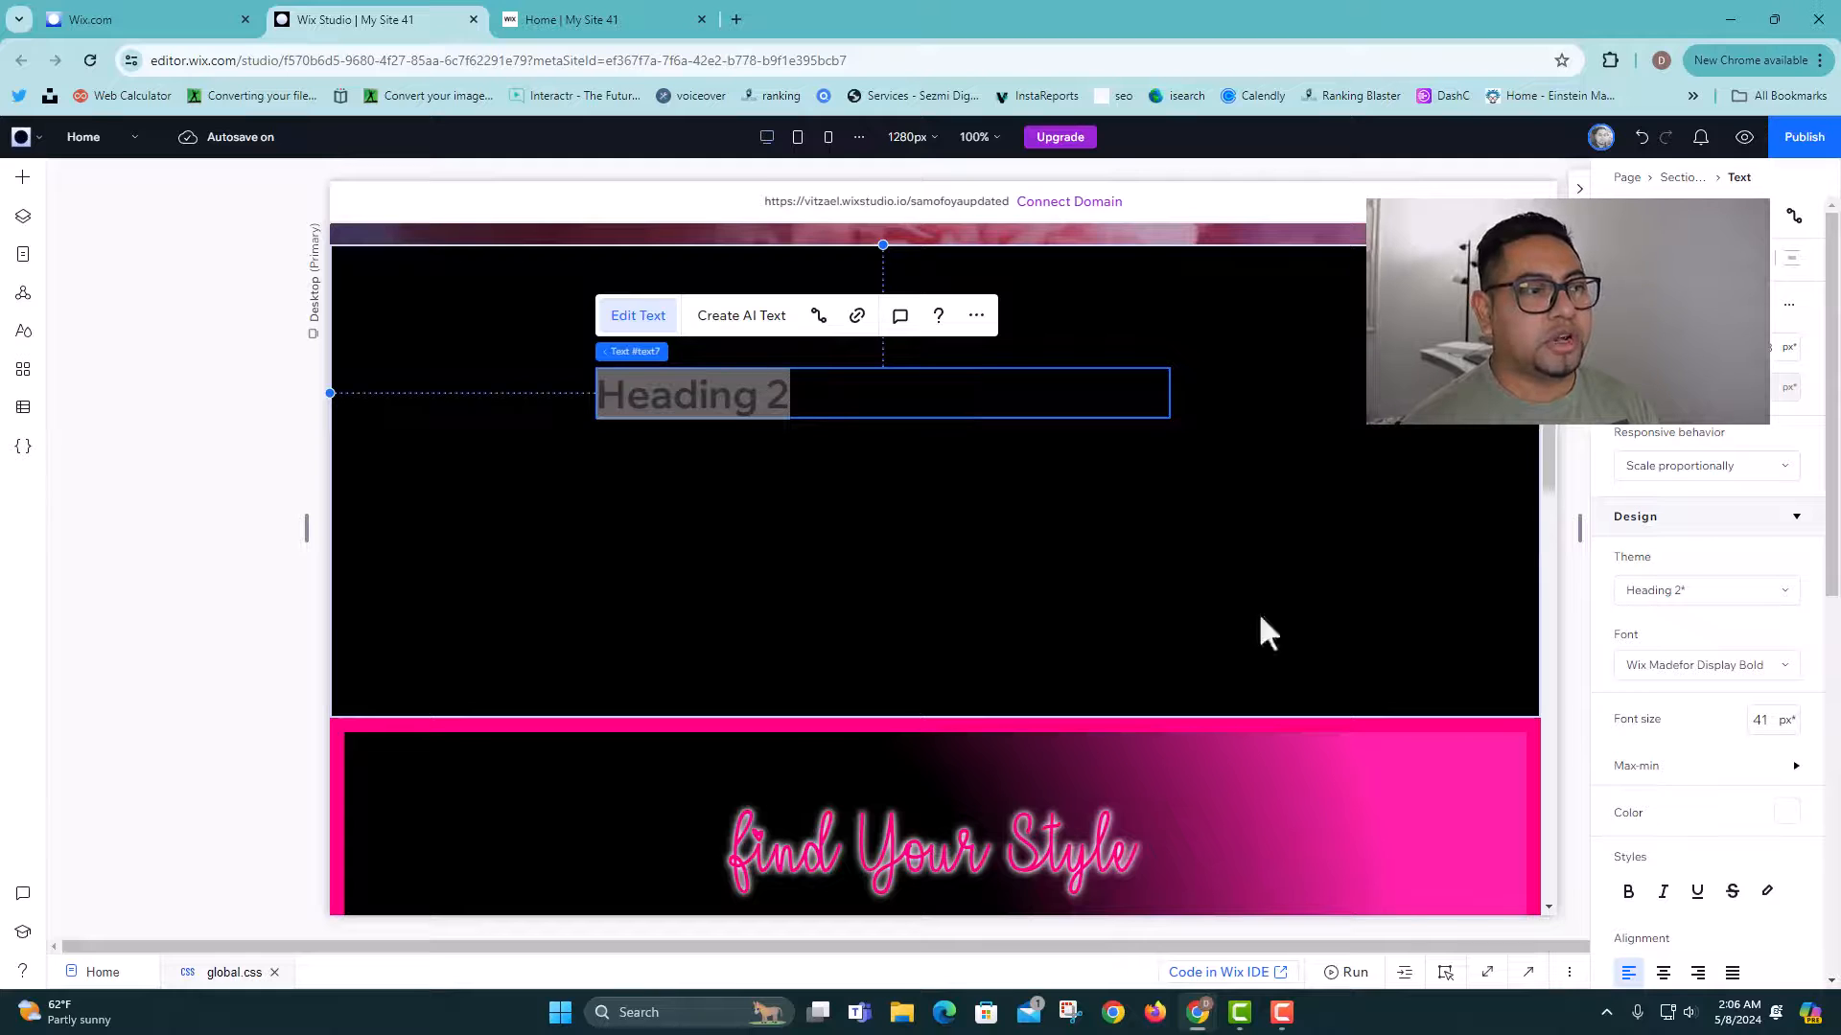
left_click(1665, 973)
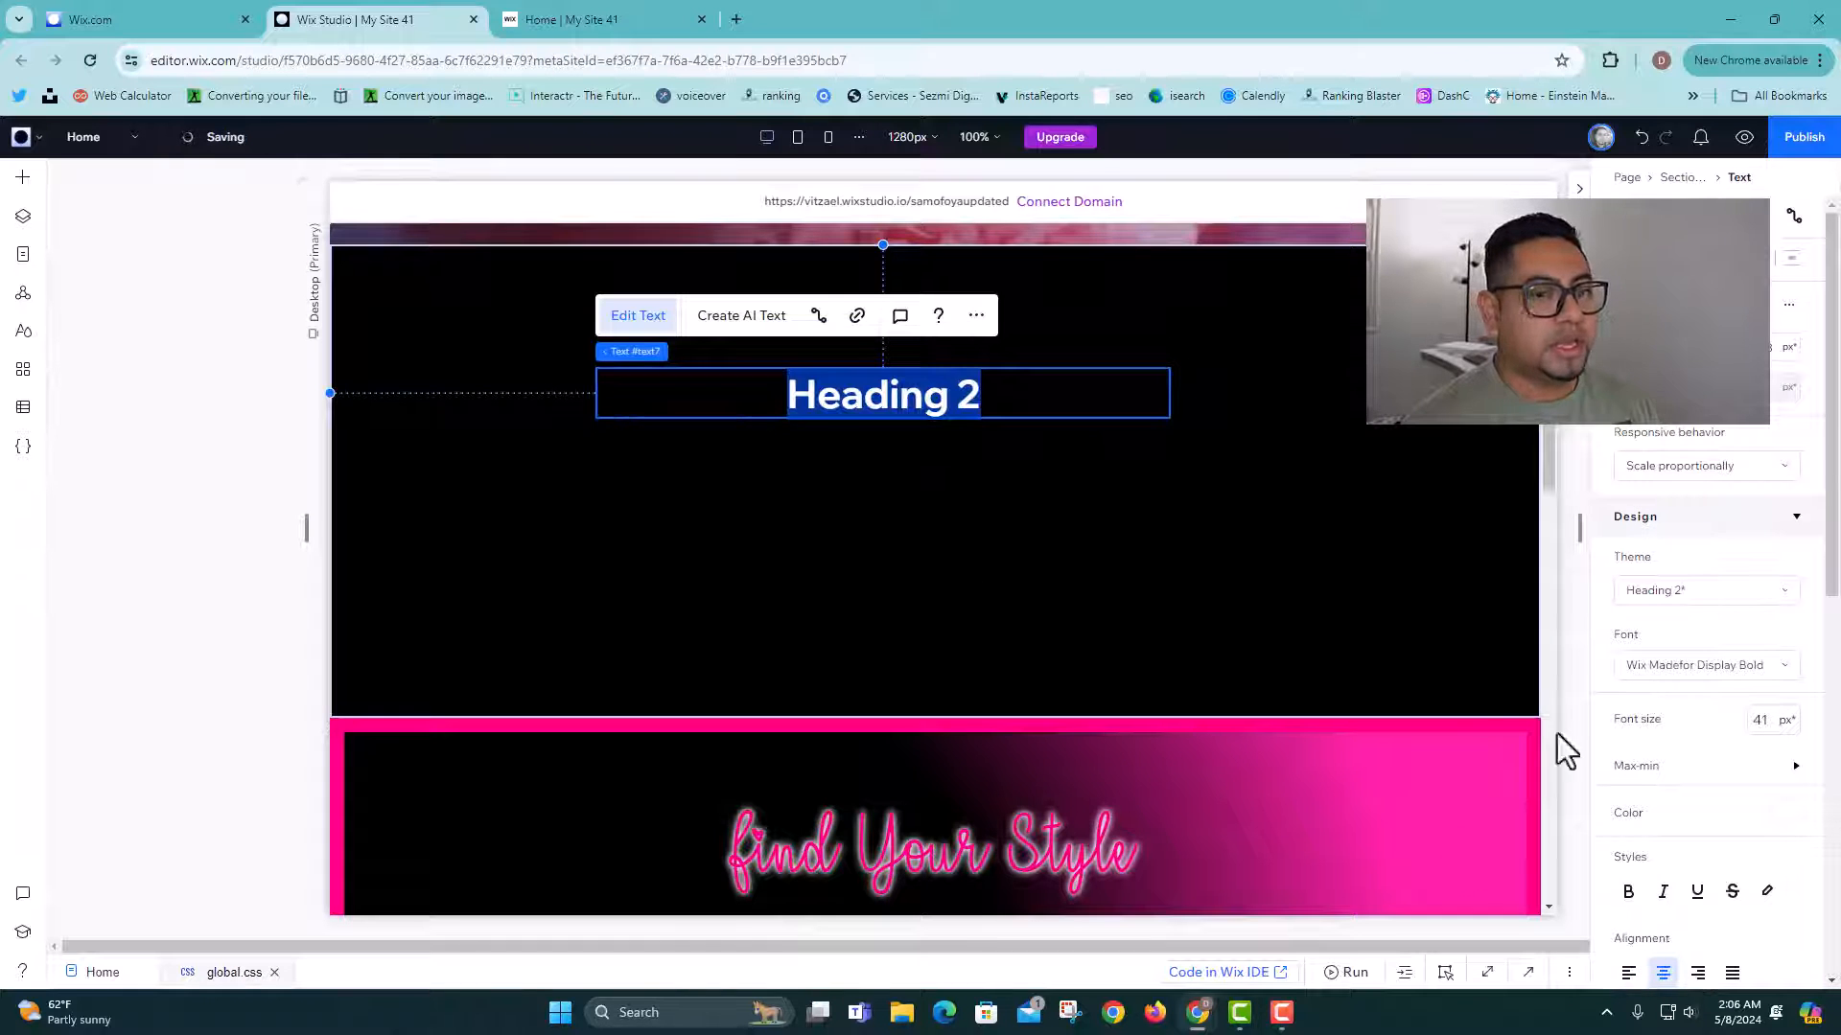
left_click(1764, 729)
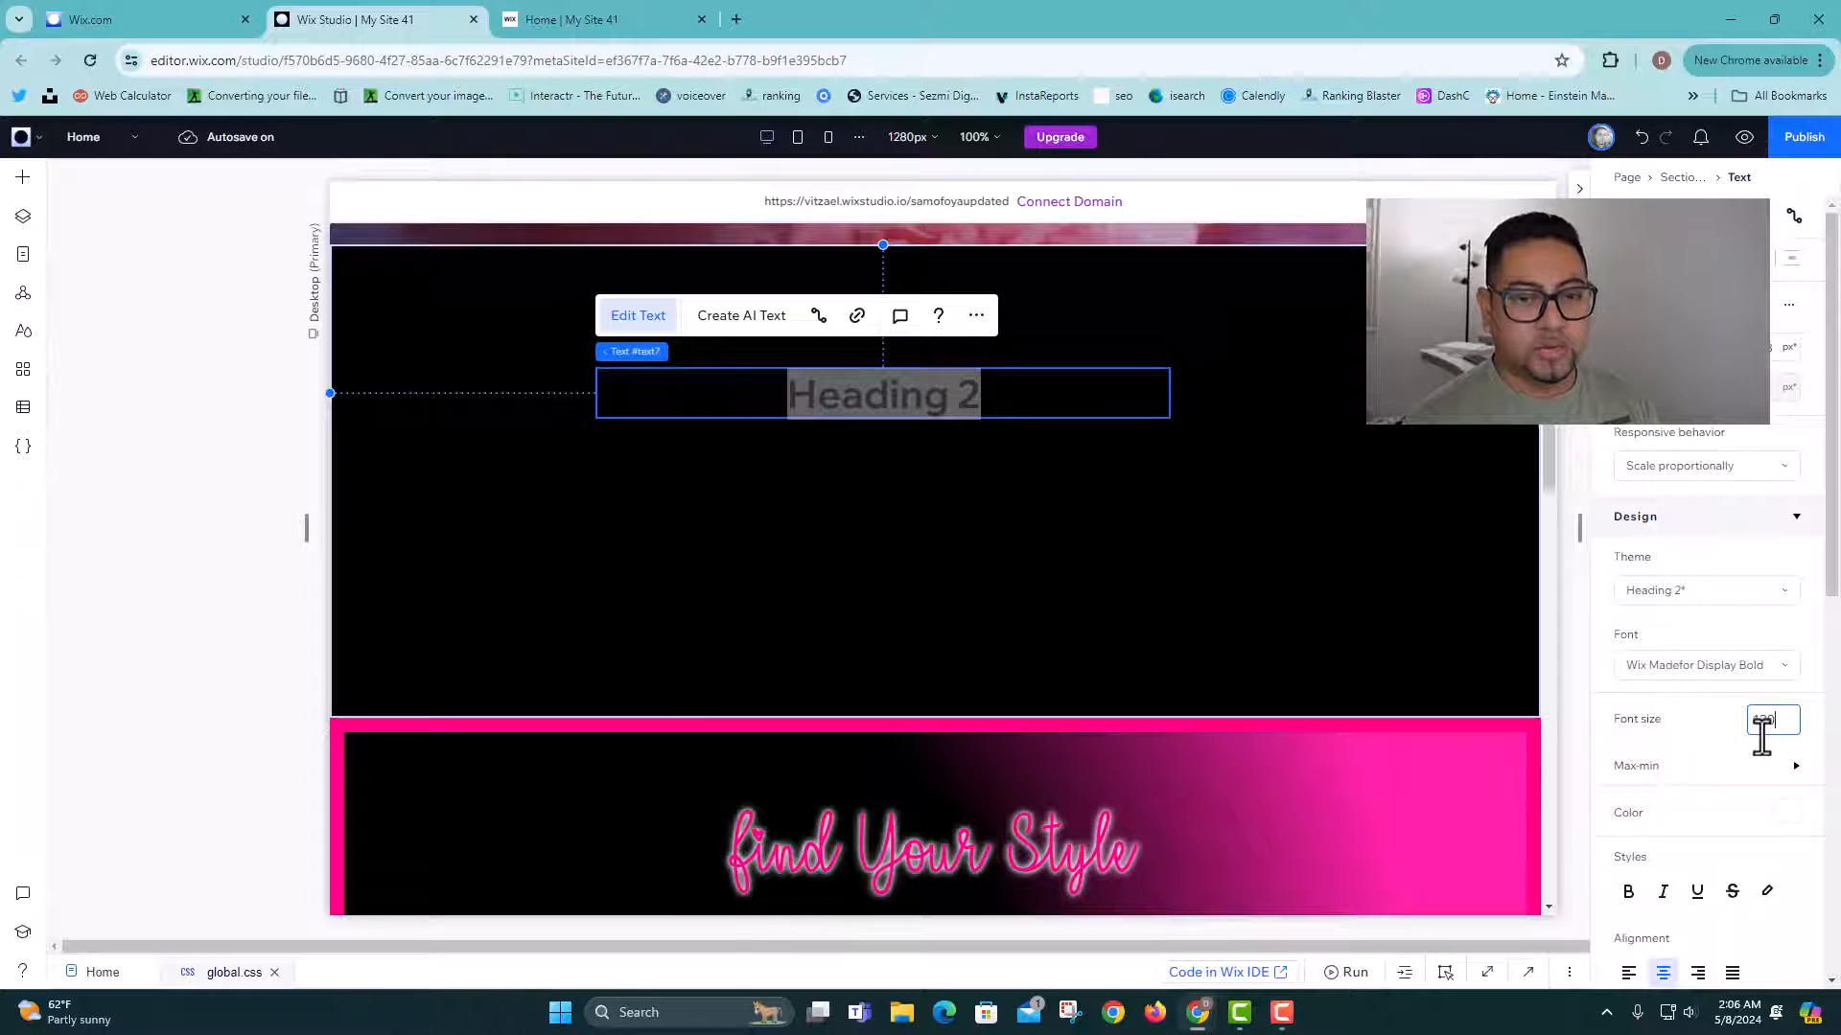
key("Return")
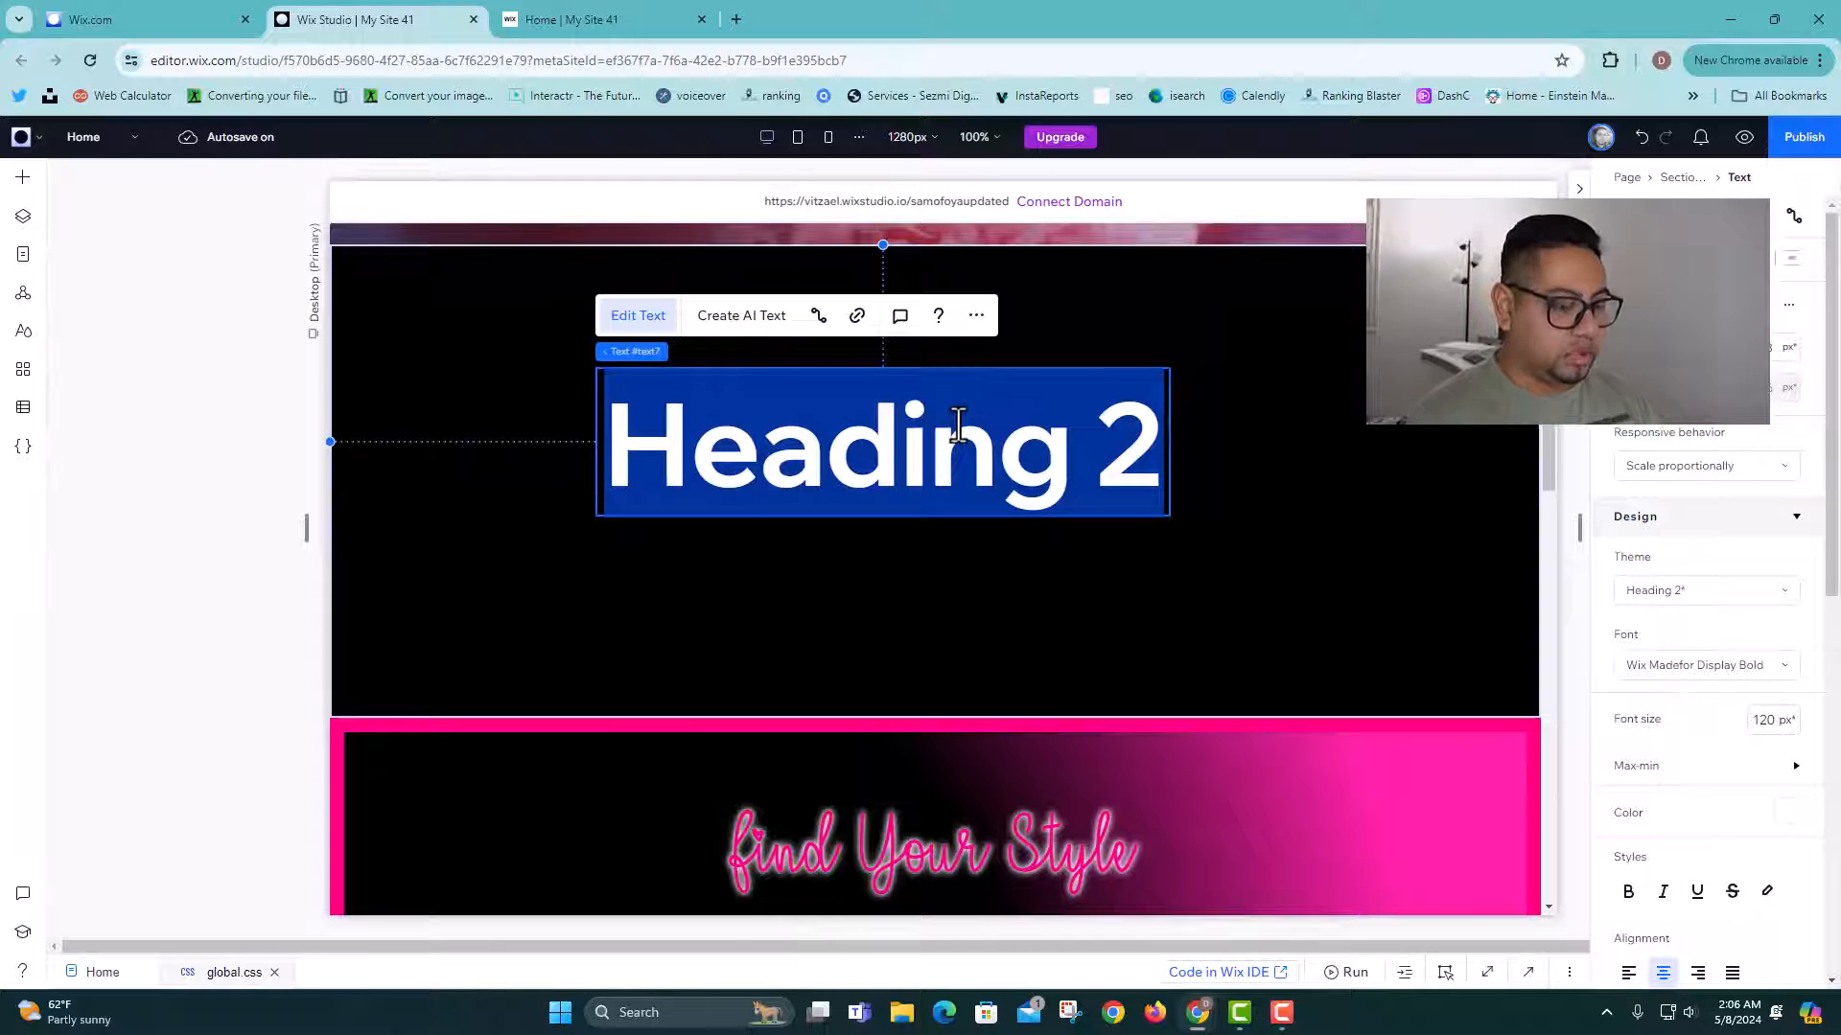
Step: Replace the new heading's placeholder text with "Heart"
type("h")
key("BackSpace")
type("Hear")
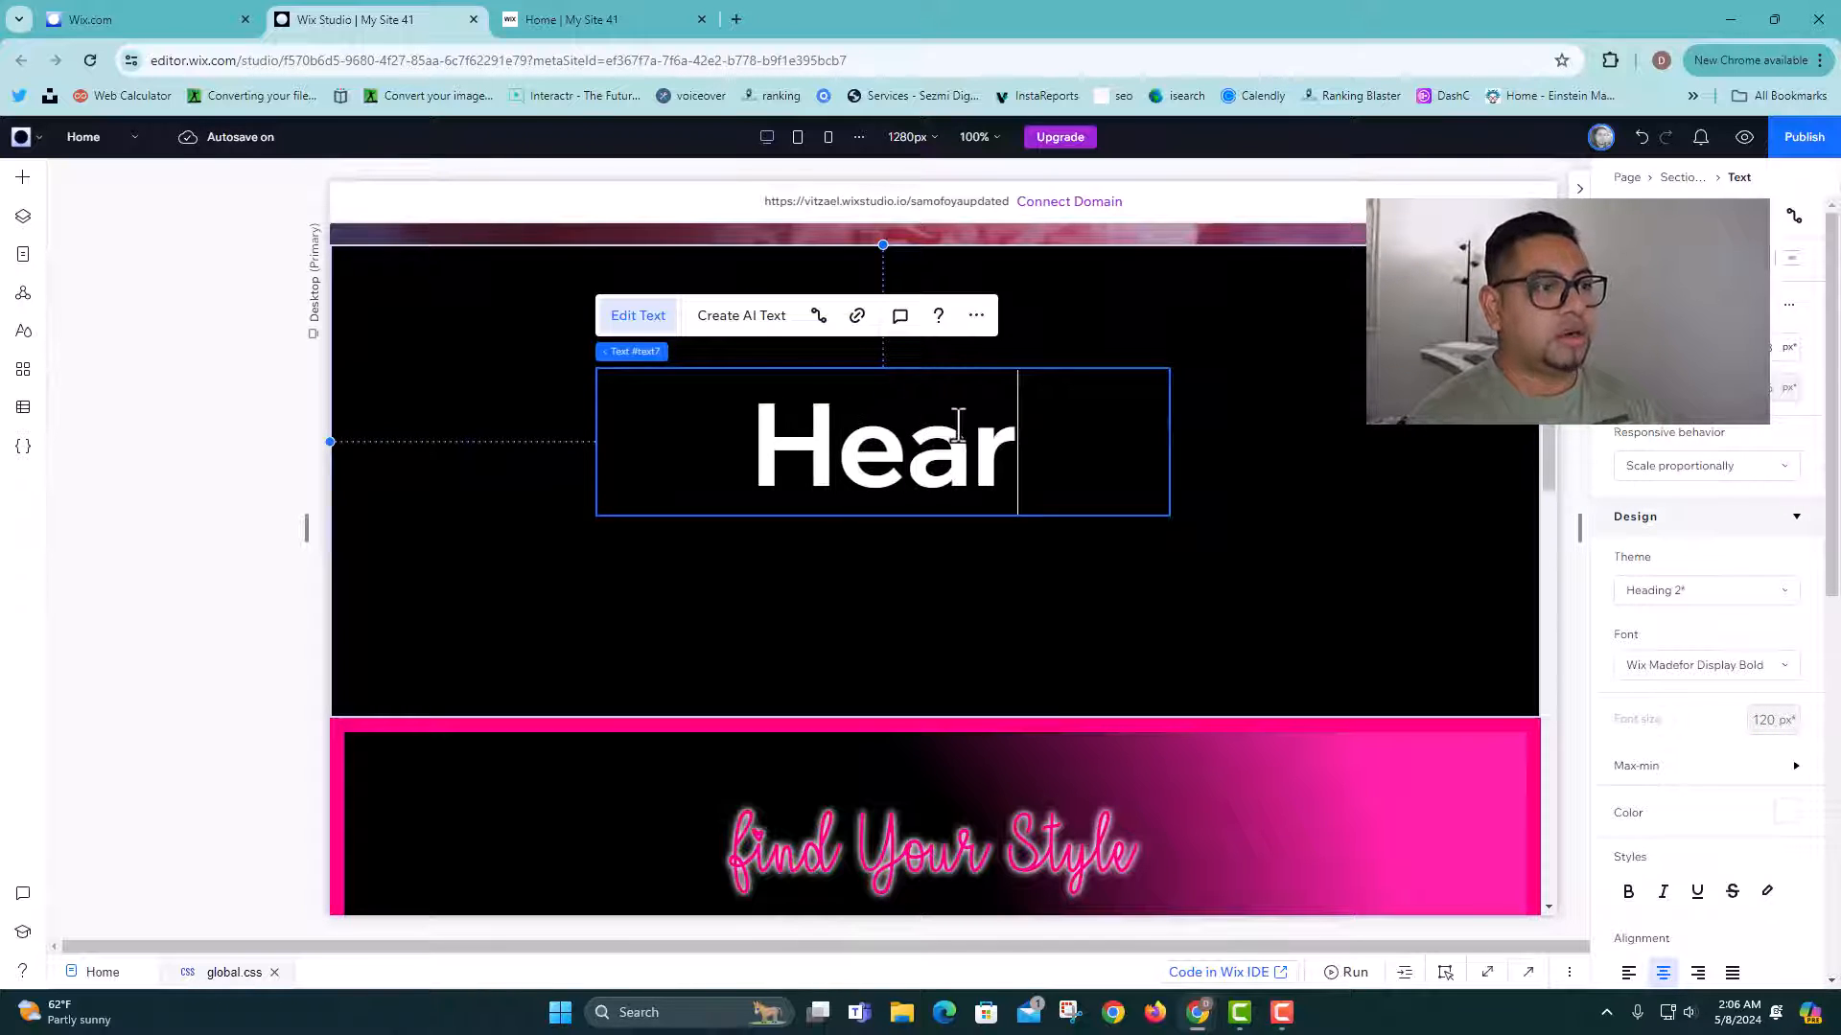
type("t")
left_click(1109, 480)
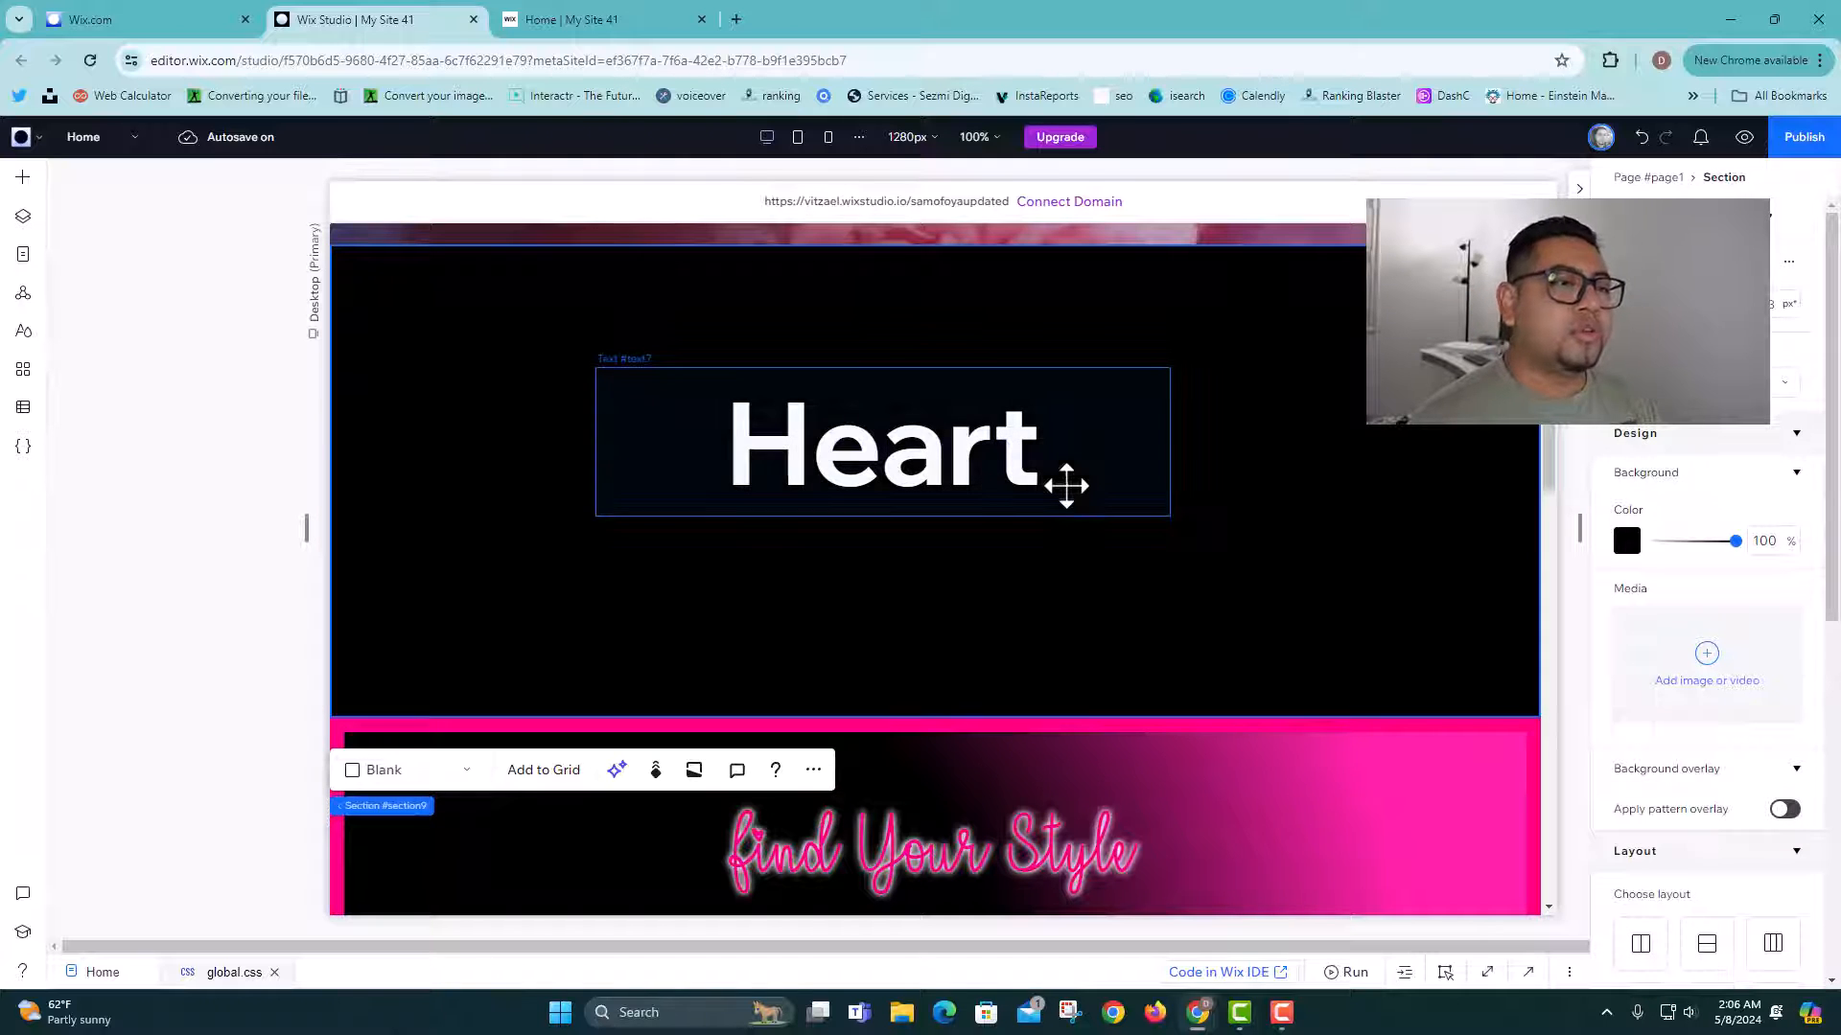
Step: Move the "Heart" heading so it is horizontally centered in the upper part of the black section
left_click_drag(1064, 485, 1115, 471)
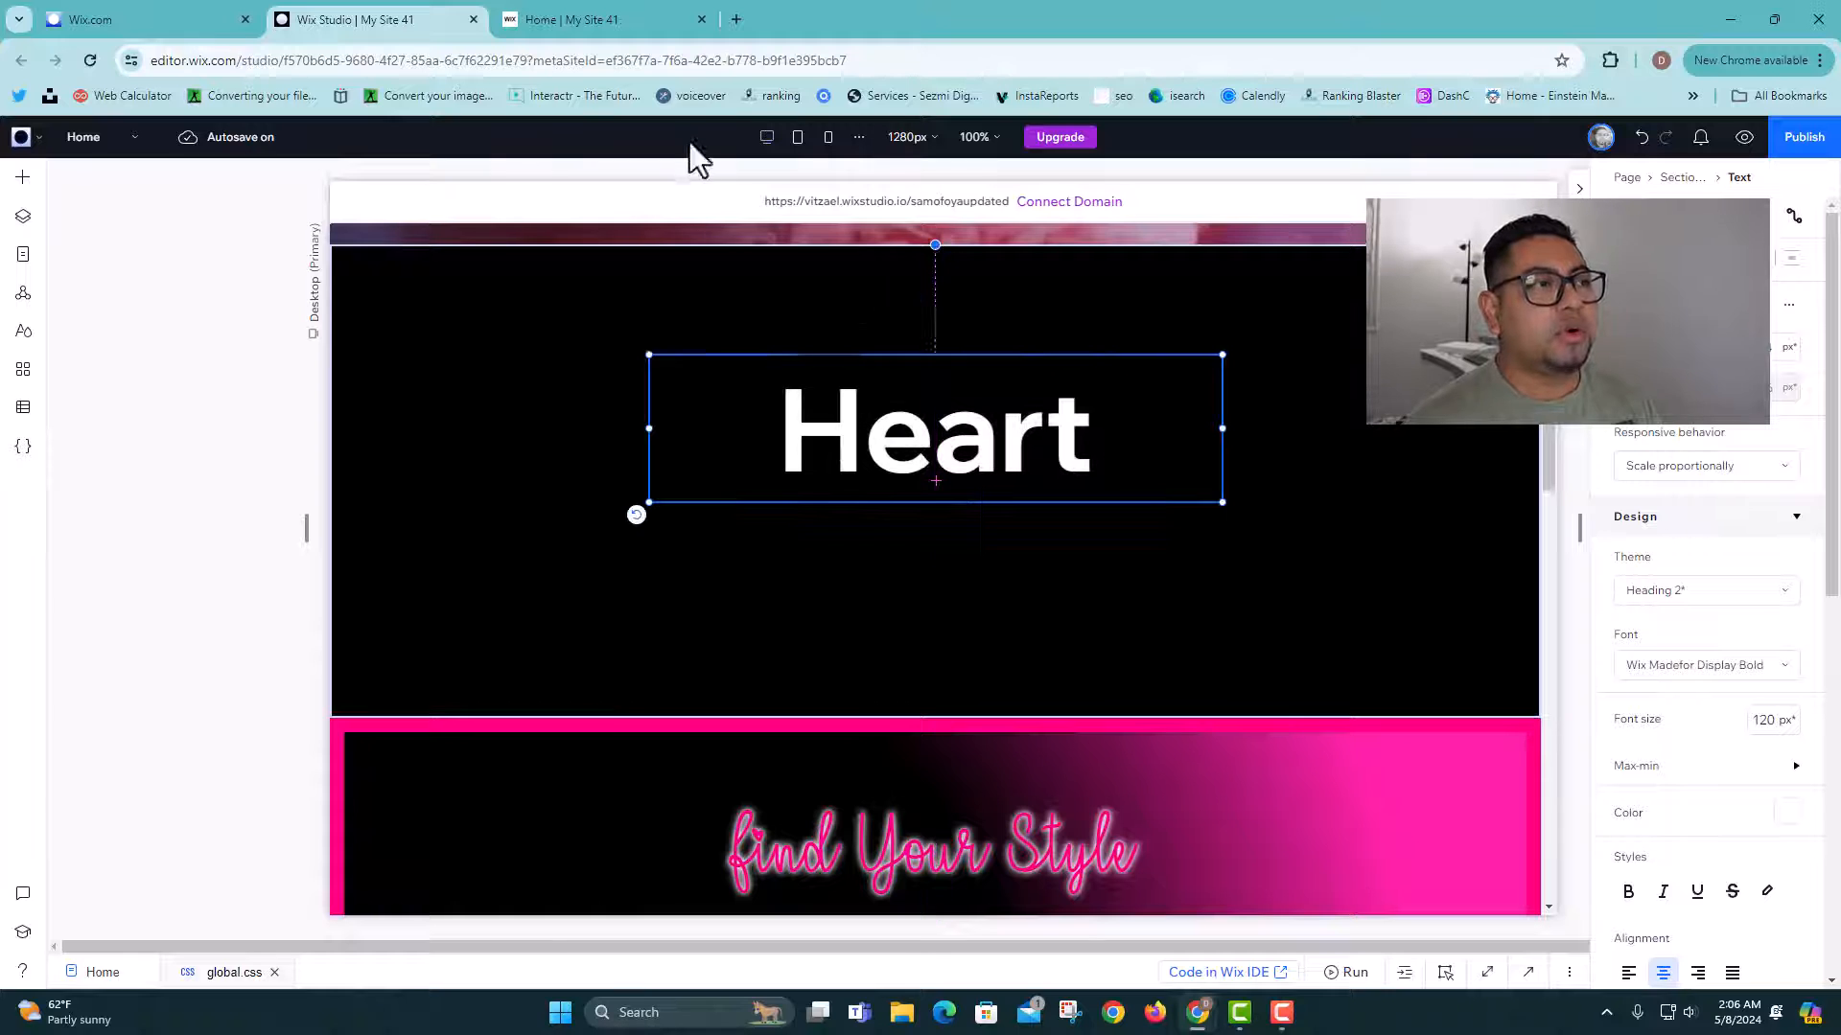
Step: Find the Google Fonts website in a new browser tab by searching for "google fonts" and browse its font list
left_click(735, 19)
type("g")
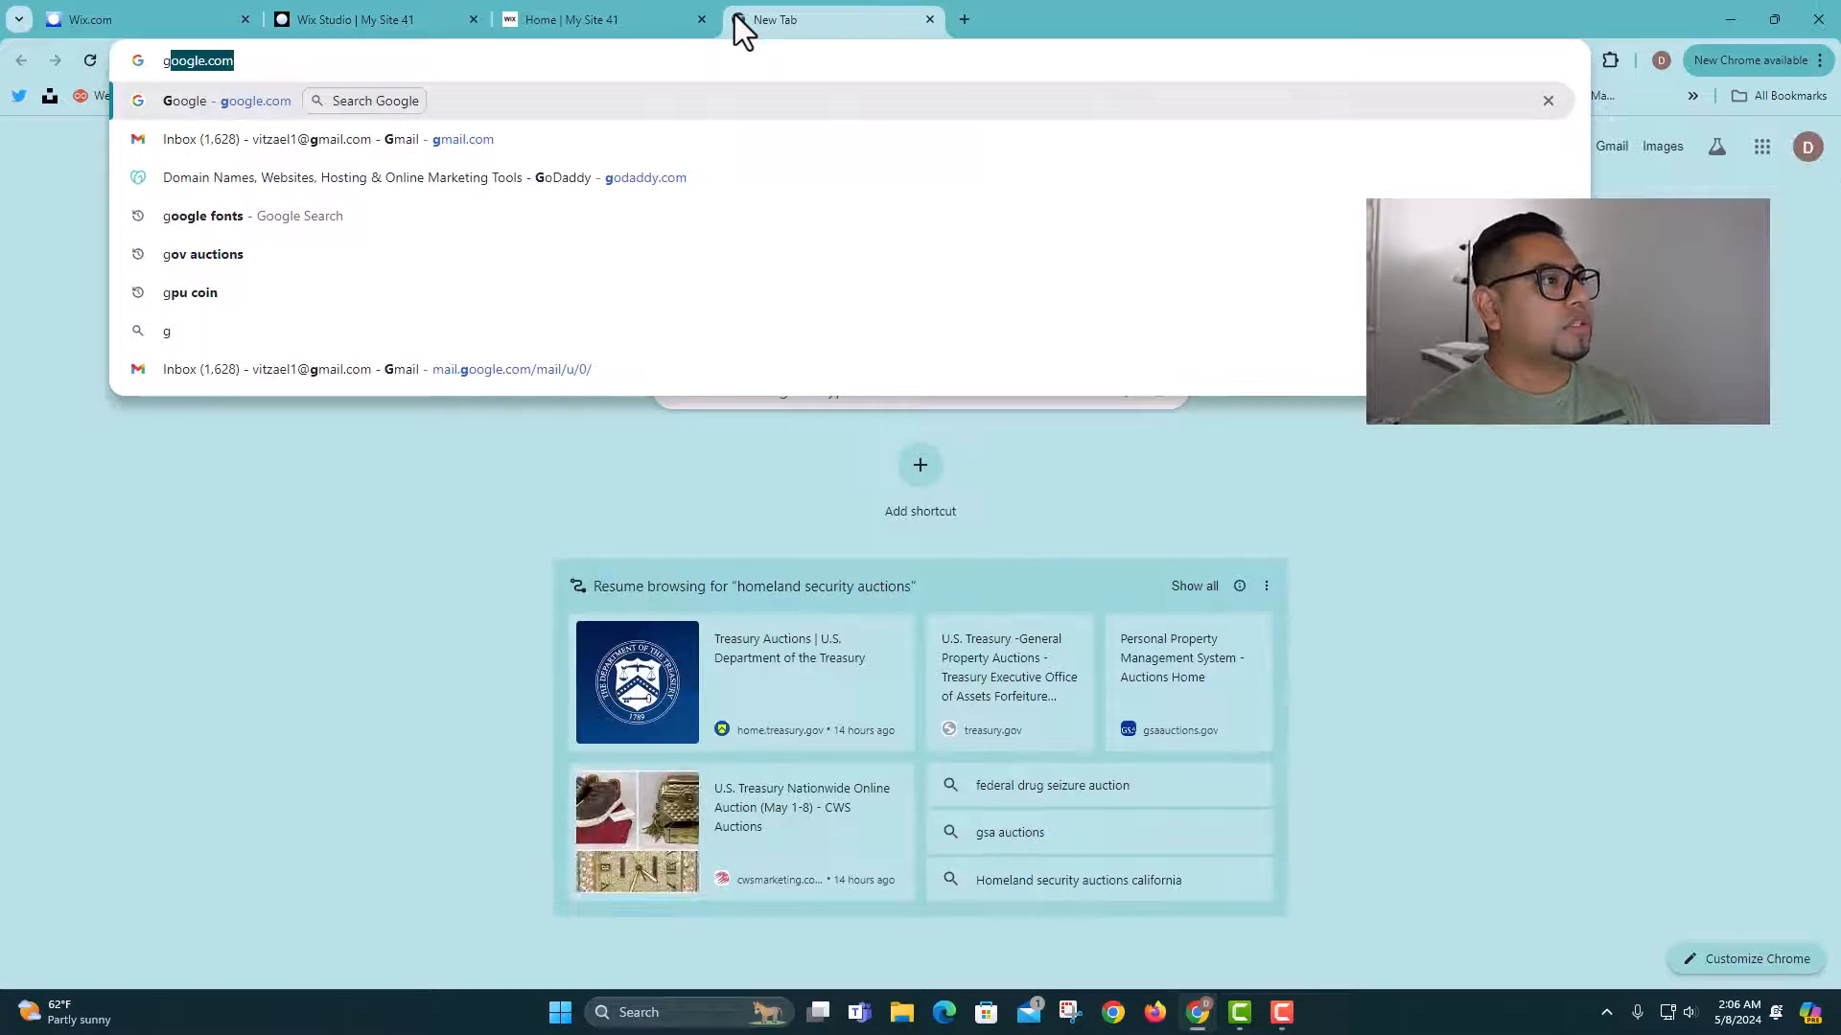
key("Return")
type("googl")
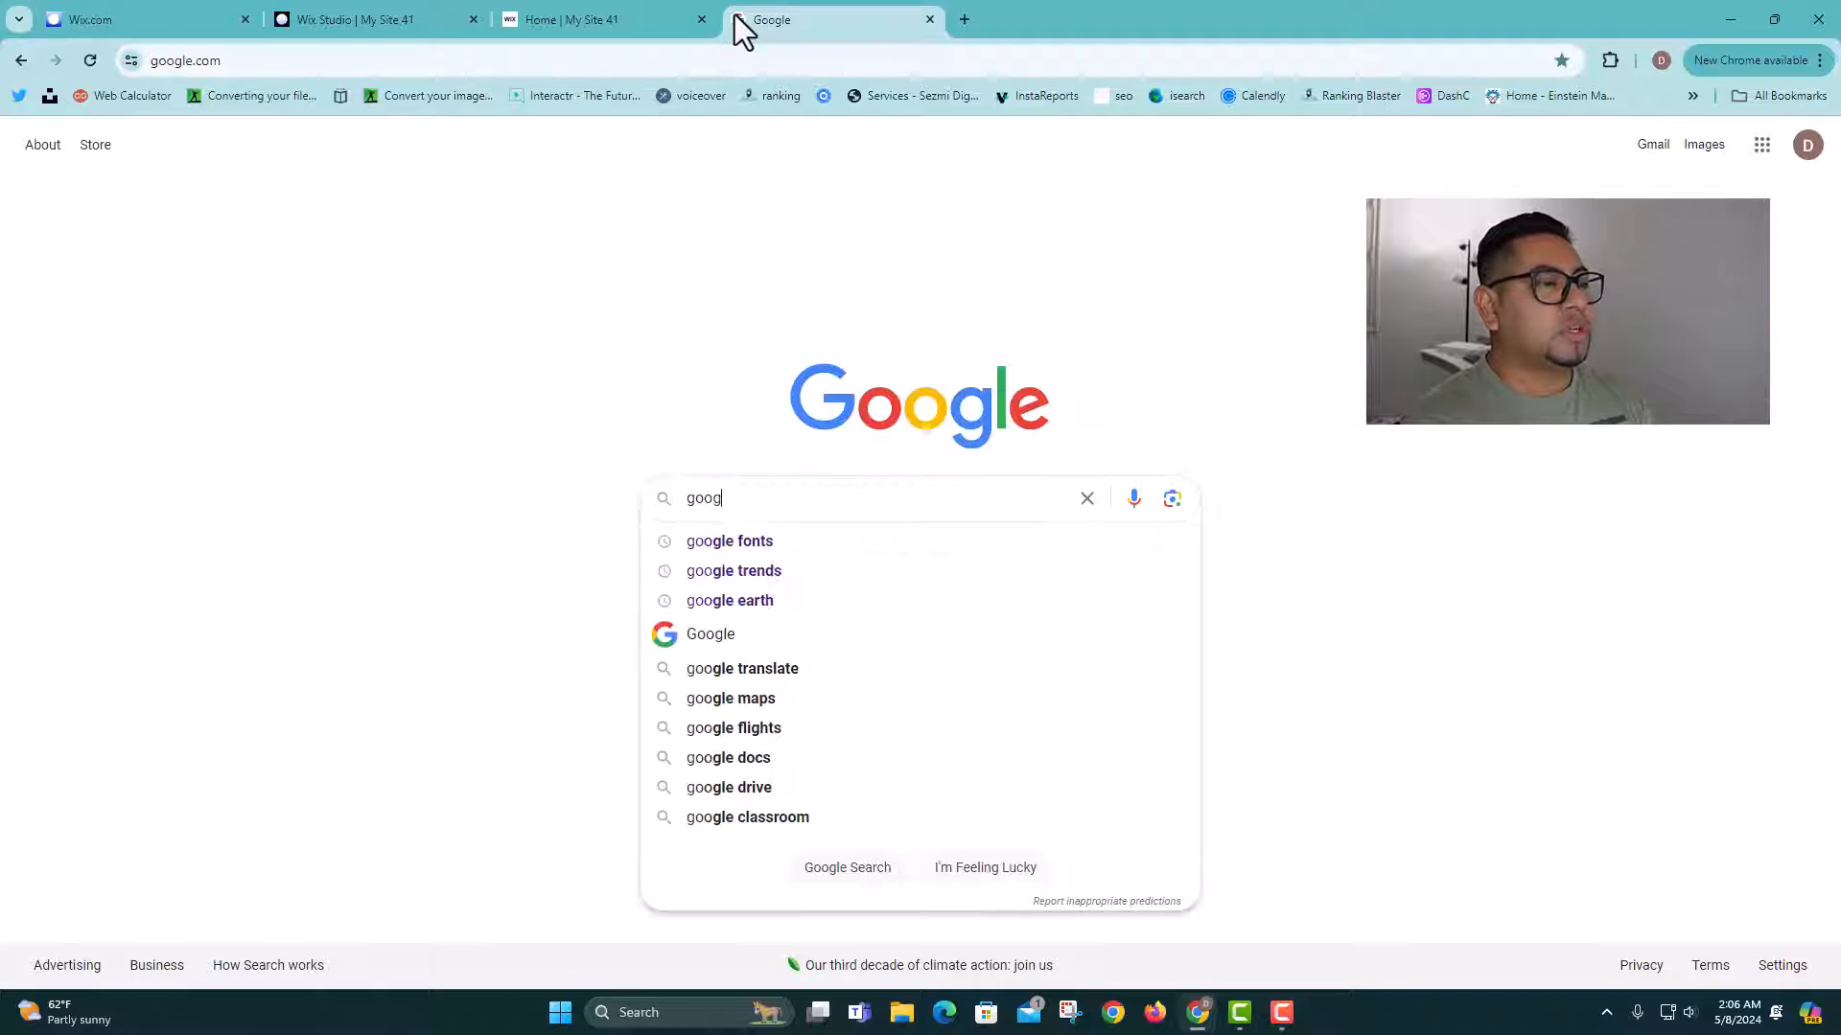
type("e fonts")
key("Return")
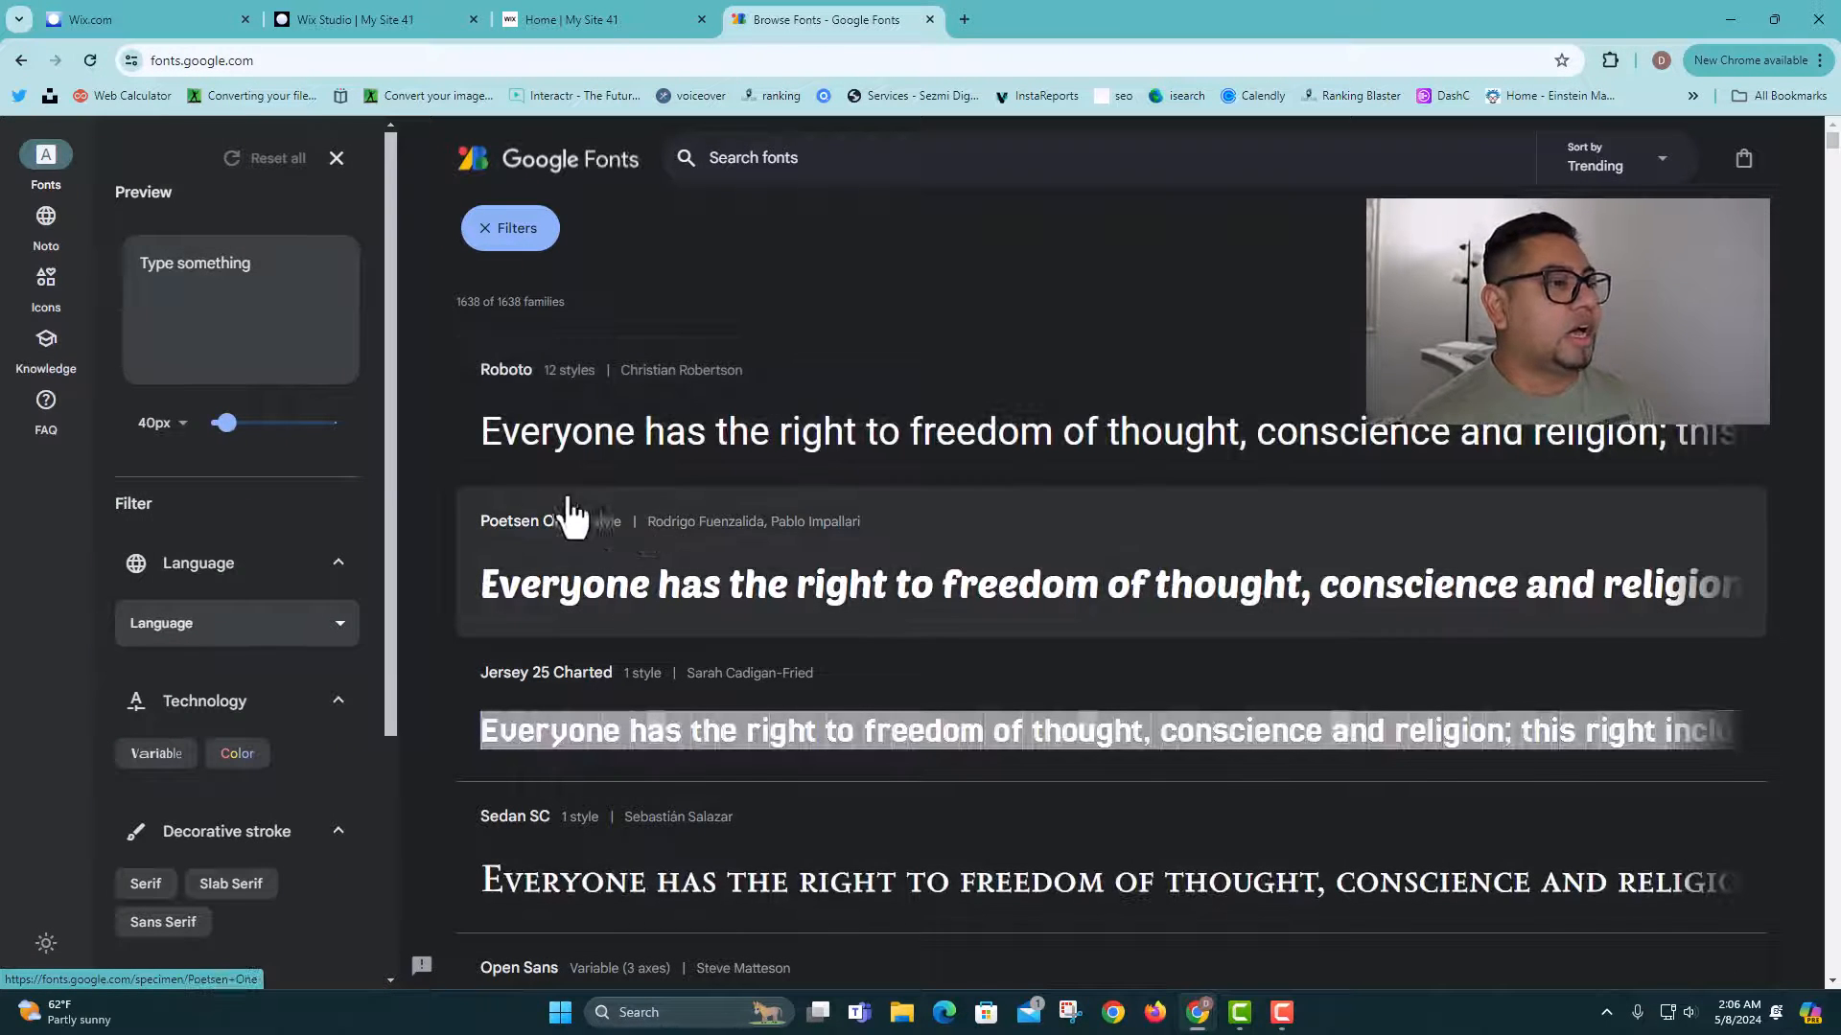
scroll(234, 460, "down", 2)
scroll(594, 604, "down", 3)
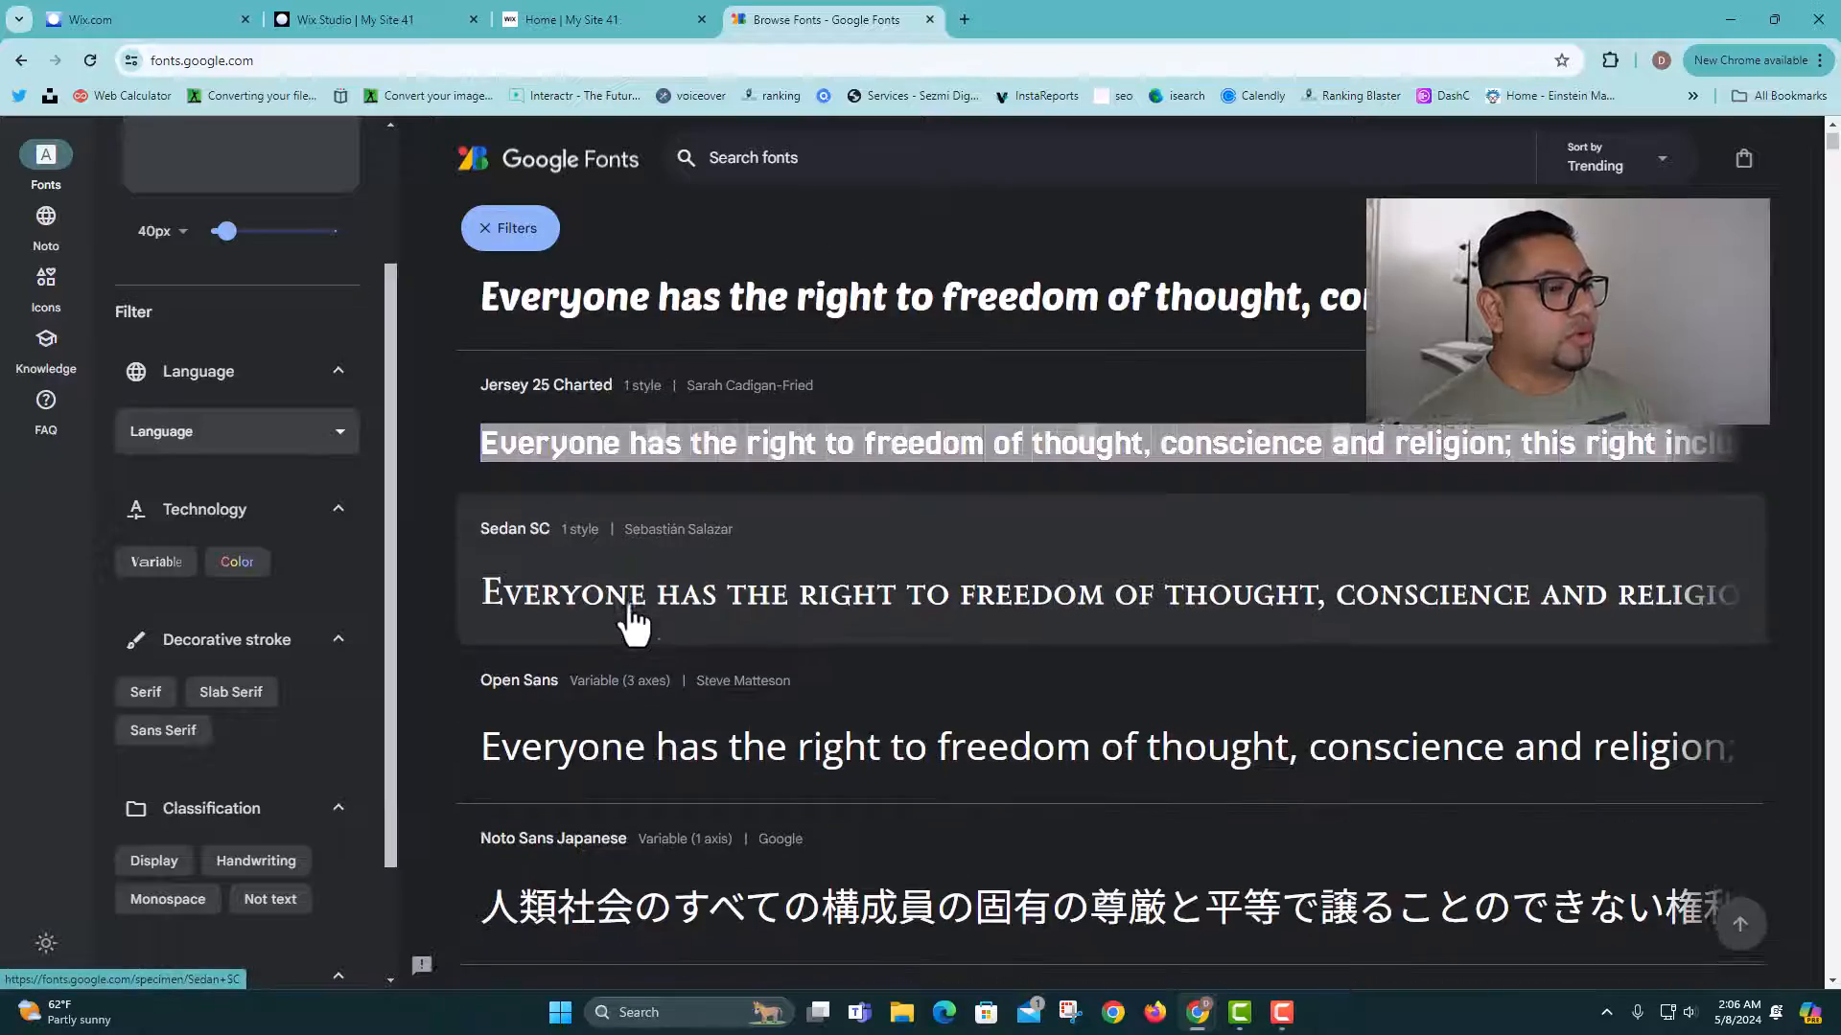
scroll(633, 623, "down", 9)
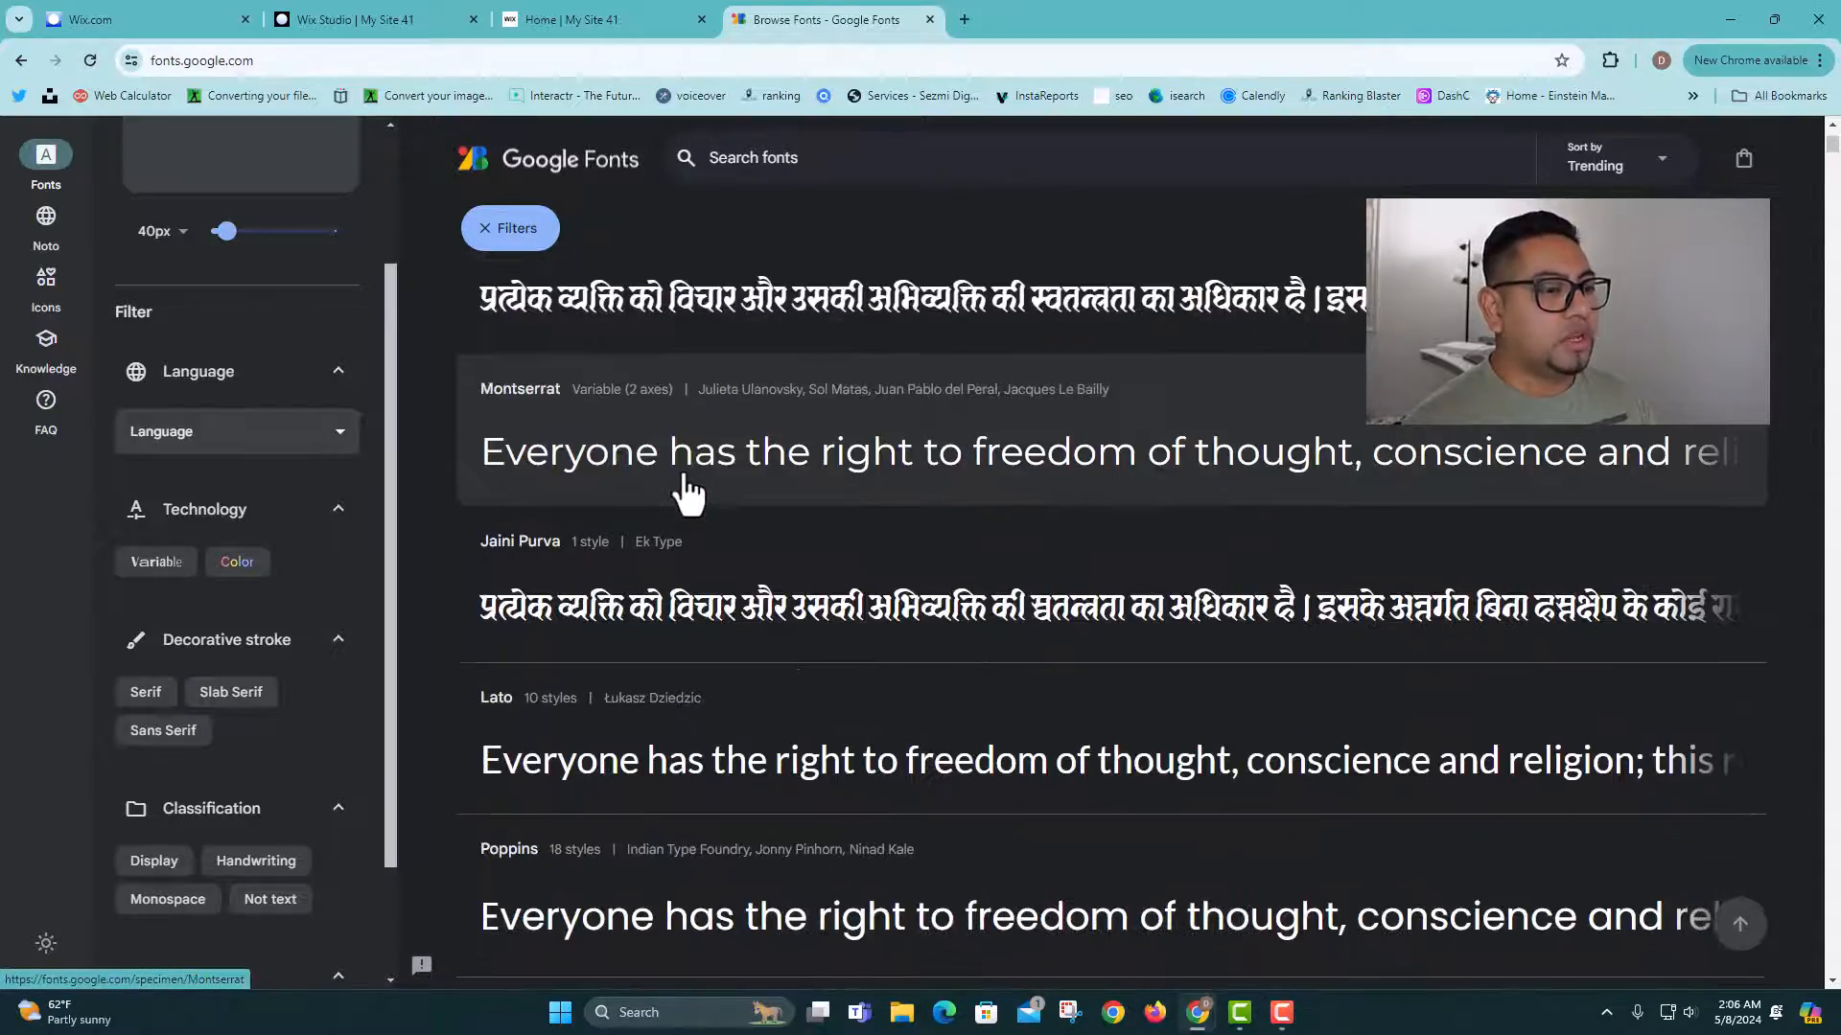
scroll(689, 494, "down", 20)
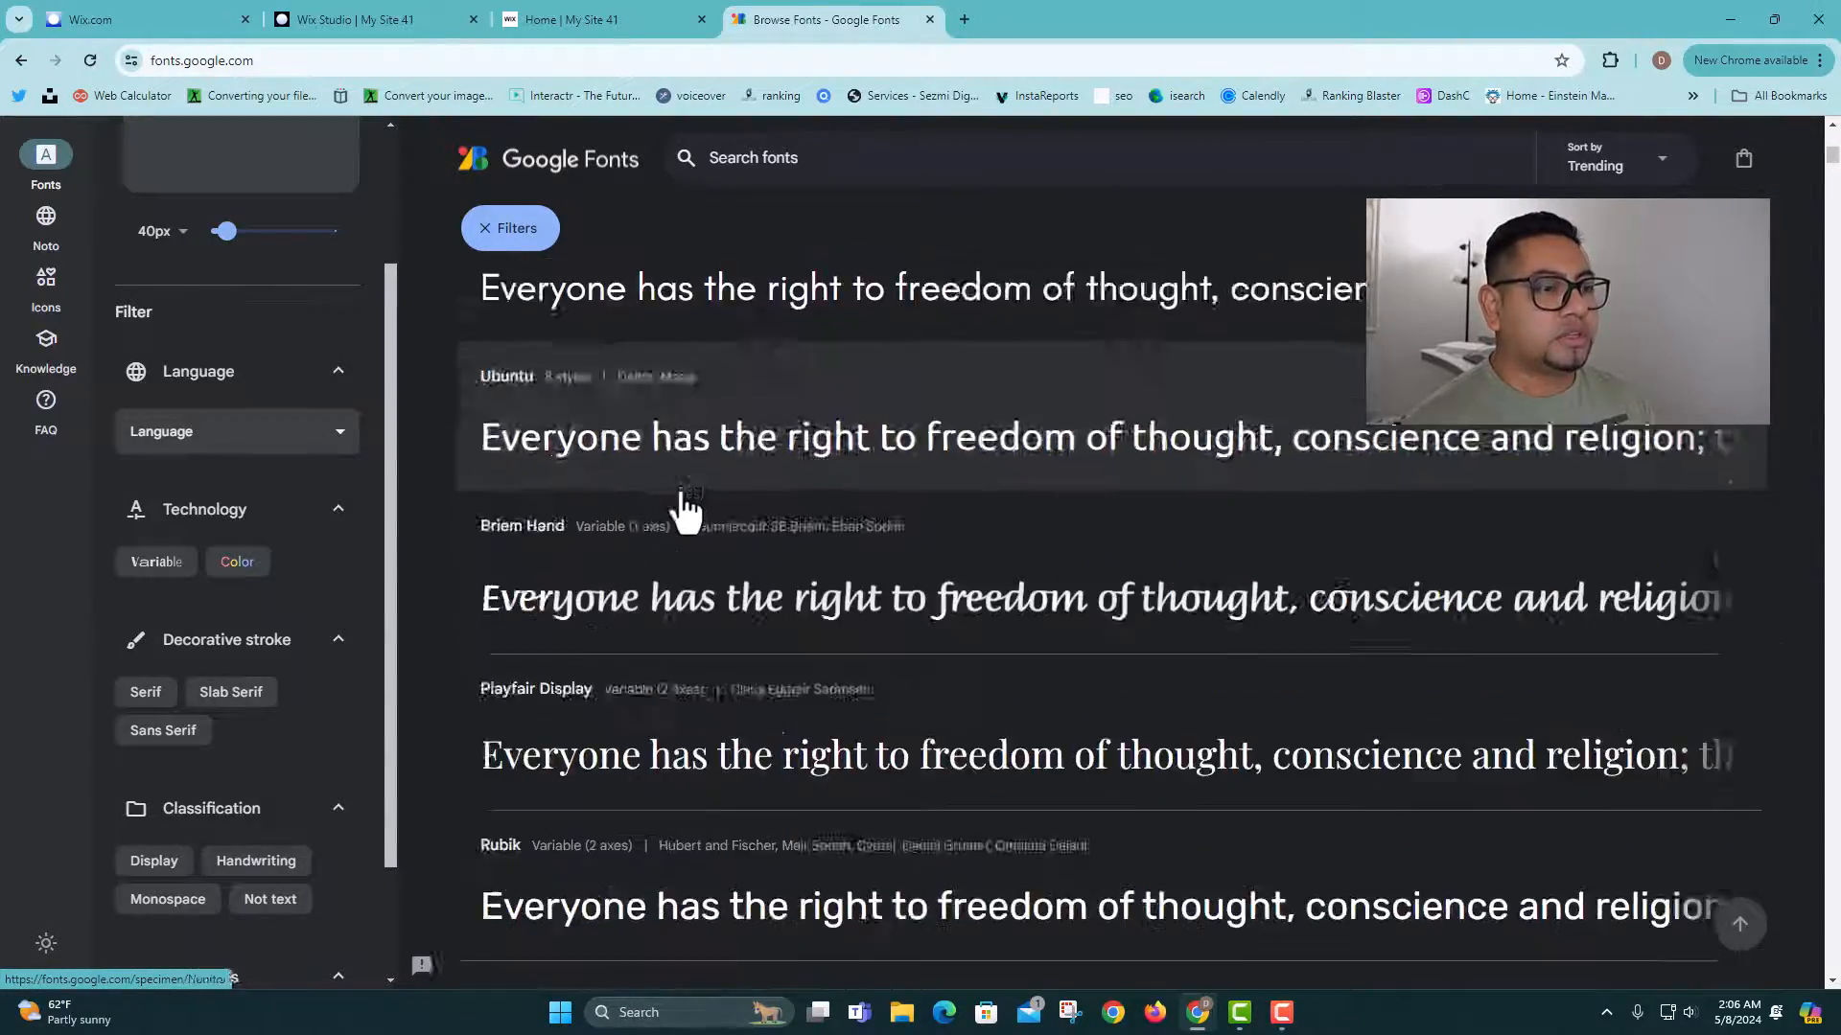
scroll(689, 508, "down", 20)
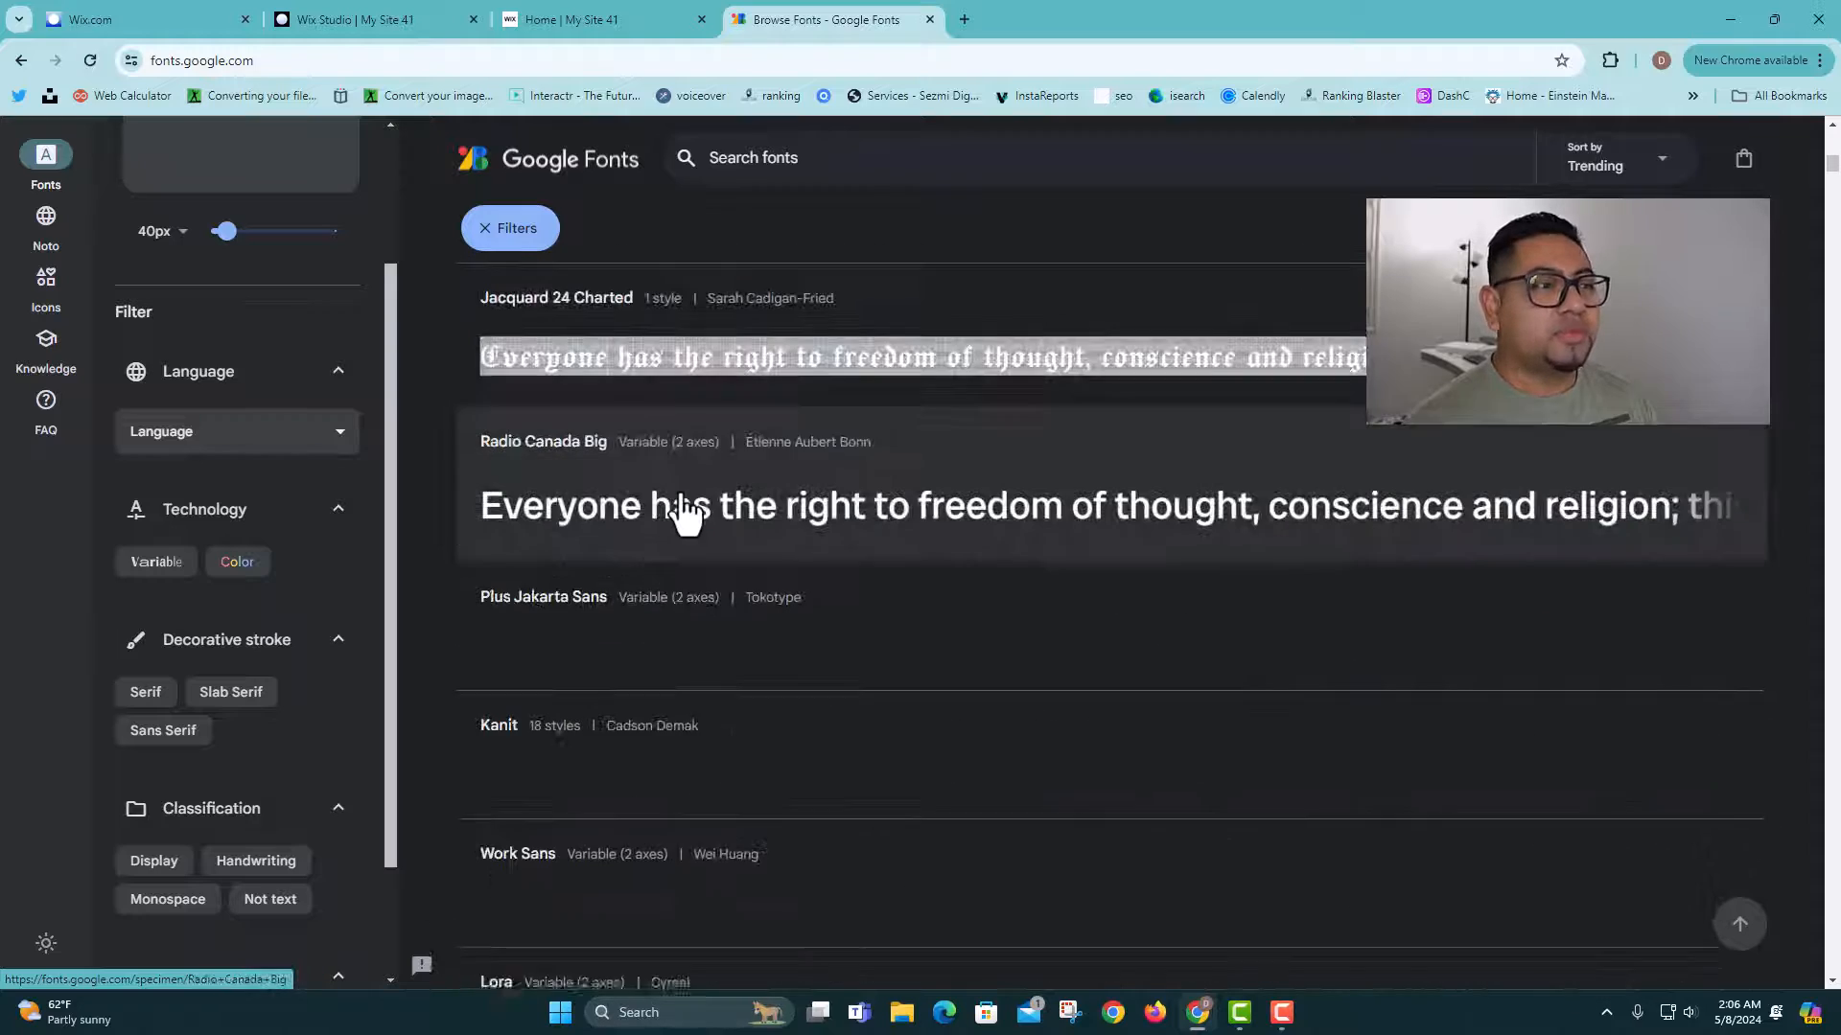
scroll(687, 515, "down", 12)
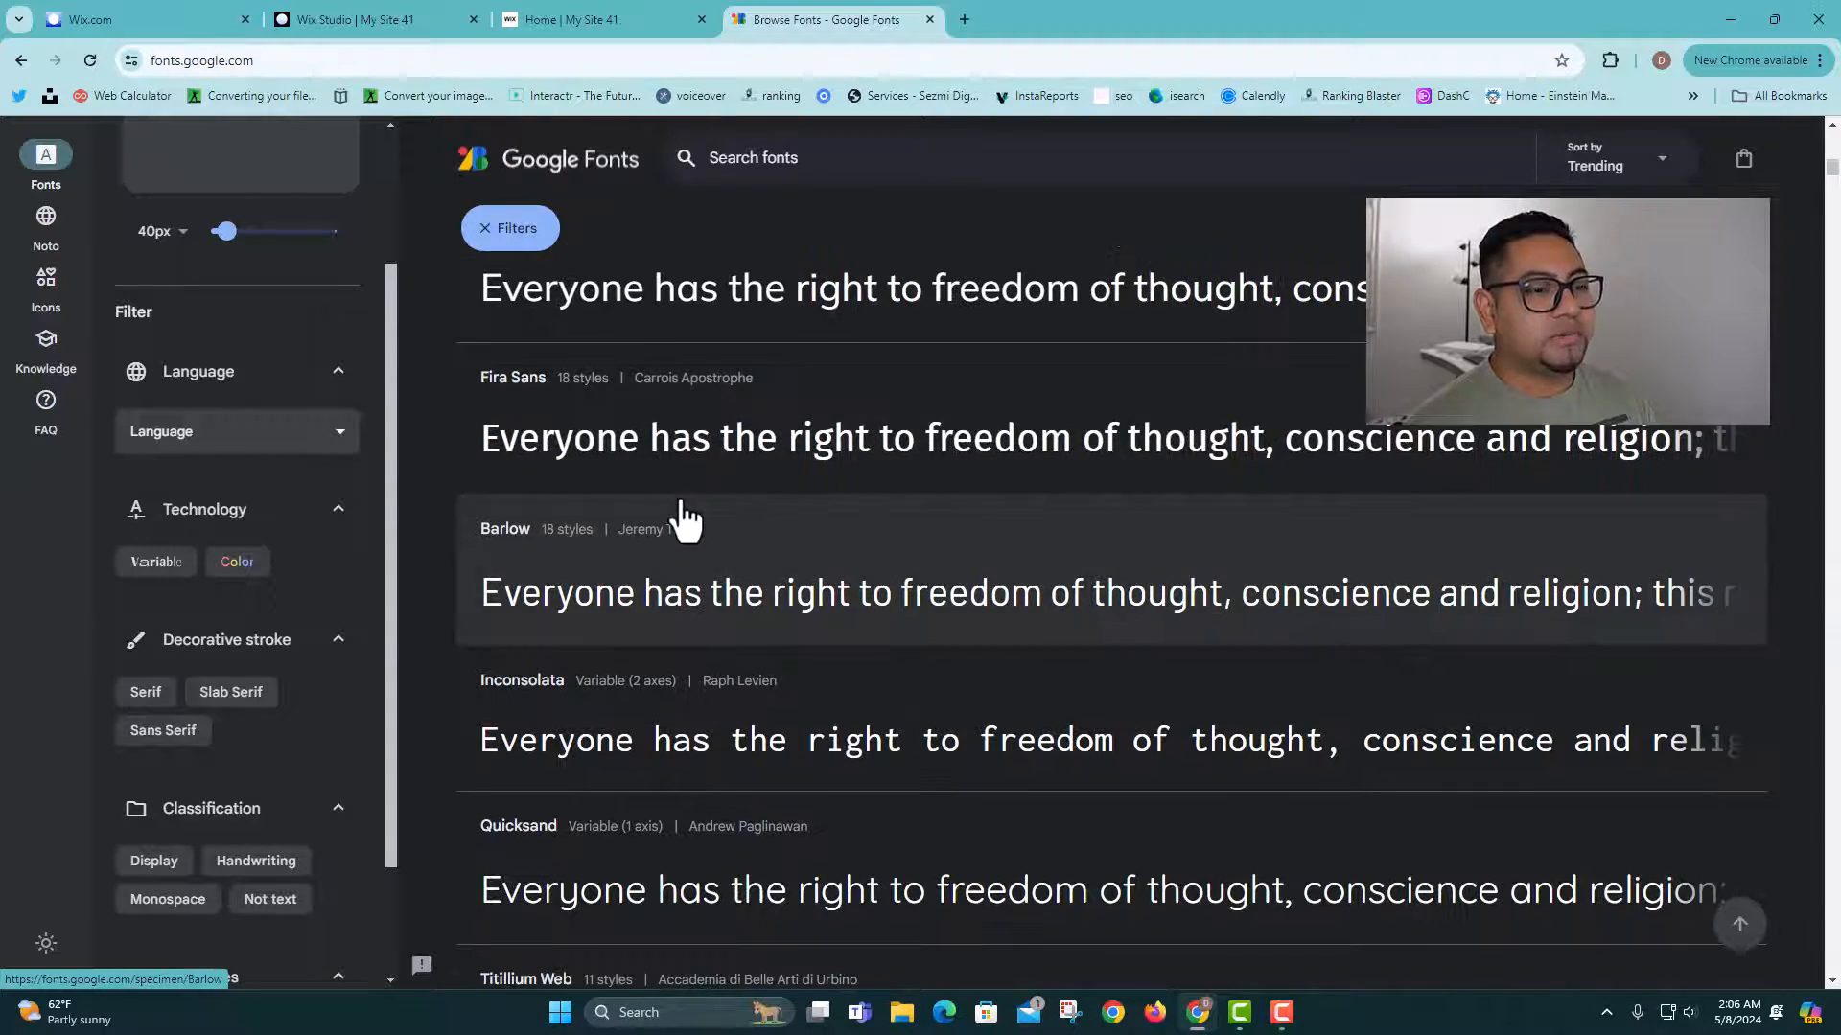
Step: Search Google for "fancy fonts" and open the Fancy fonts page on dafont.com
left_click(616, 64)
type("google.com")
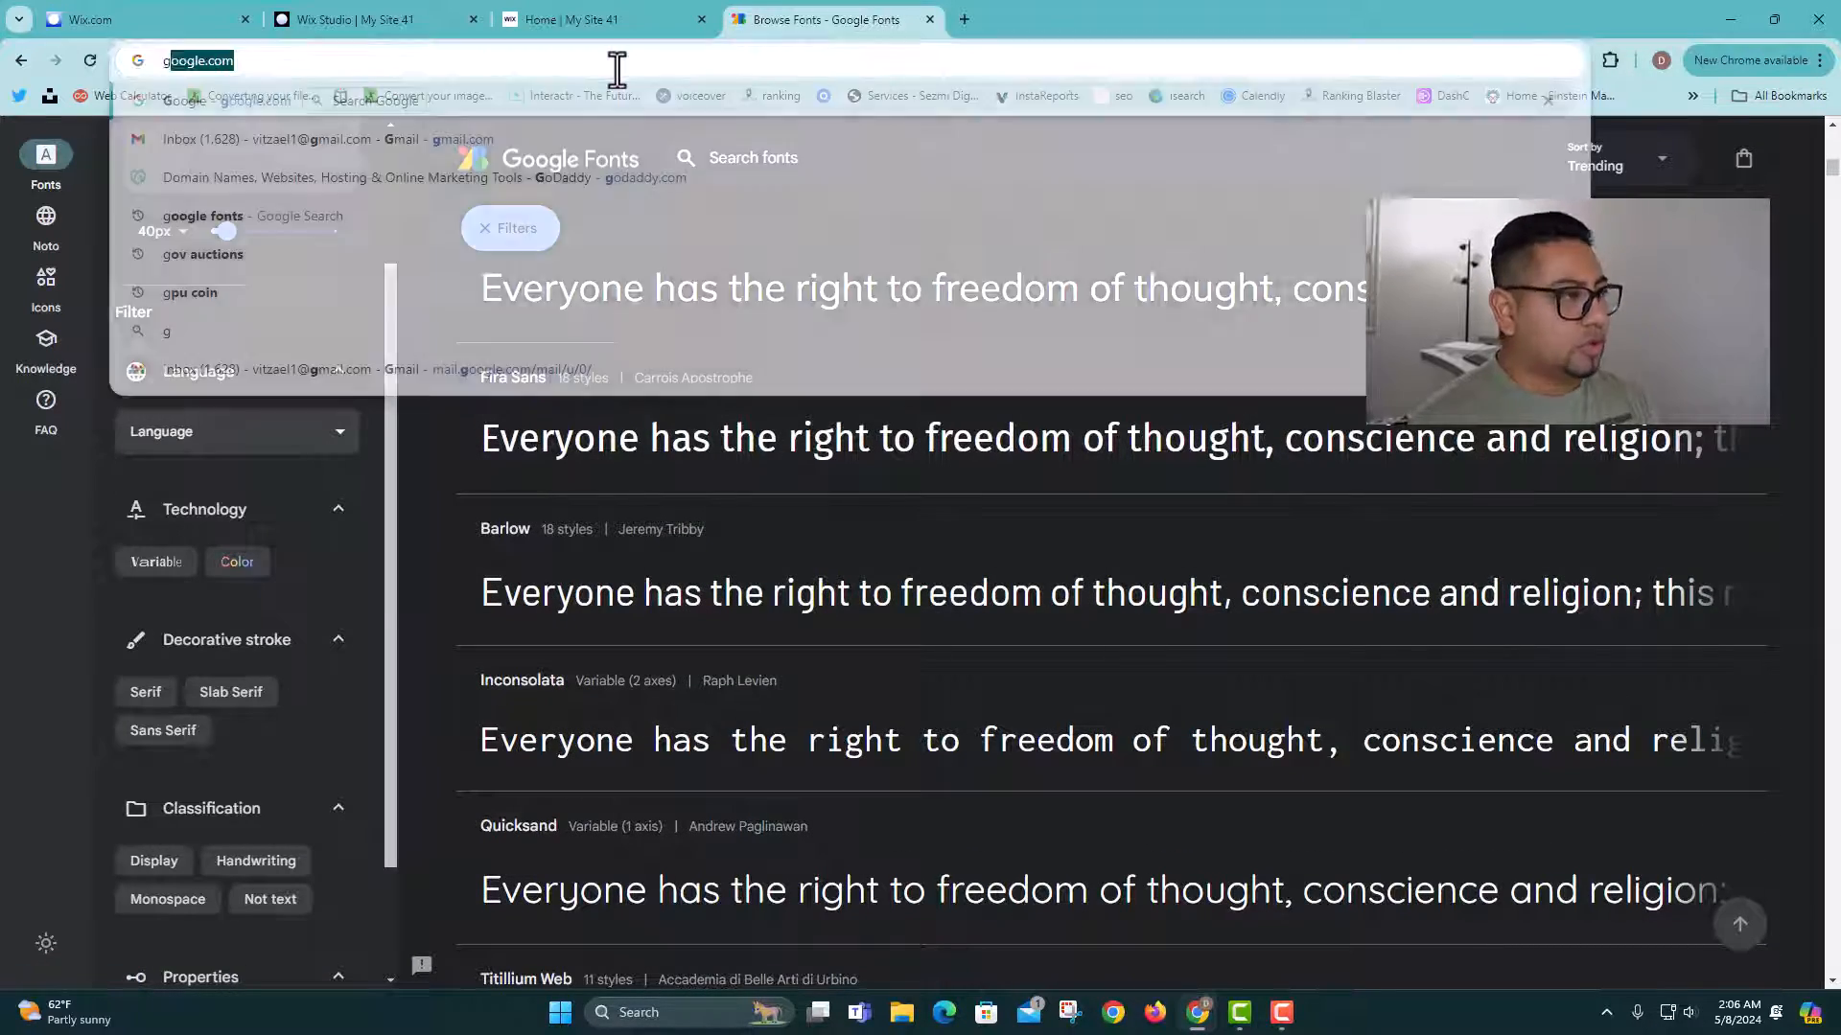
key("Return")
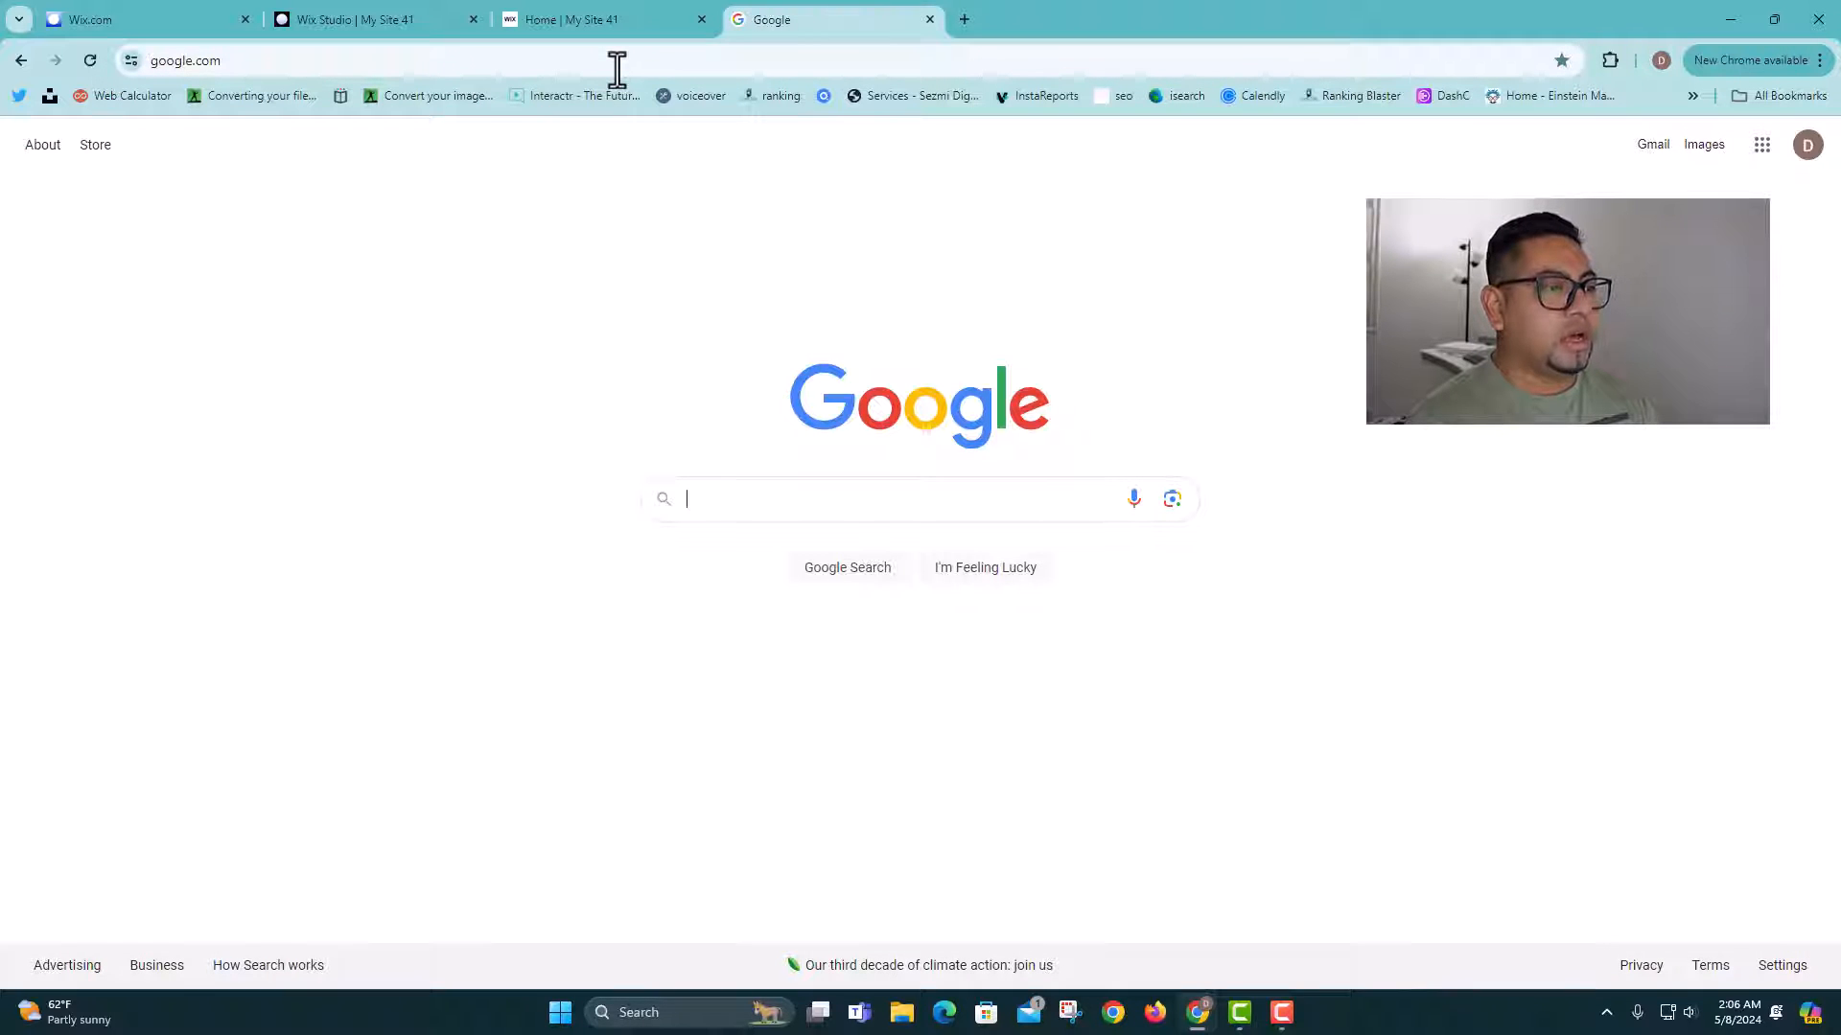
type("fancy fonts")
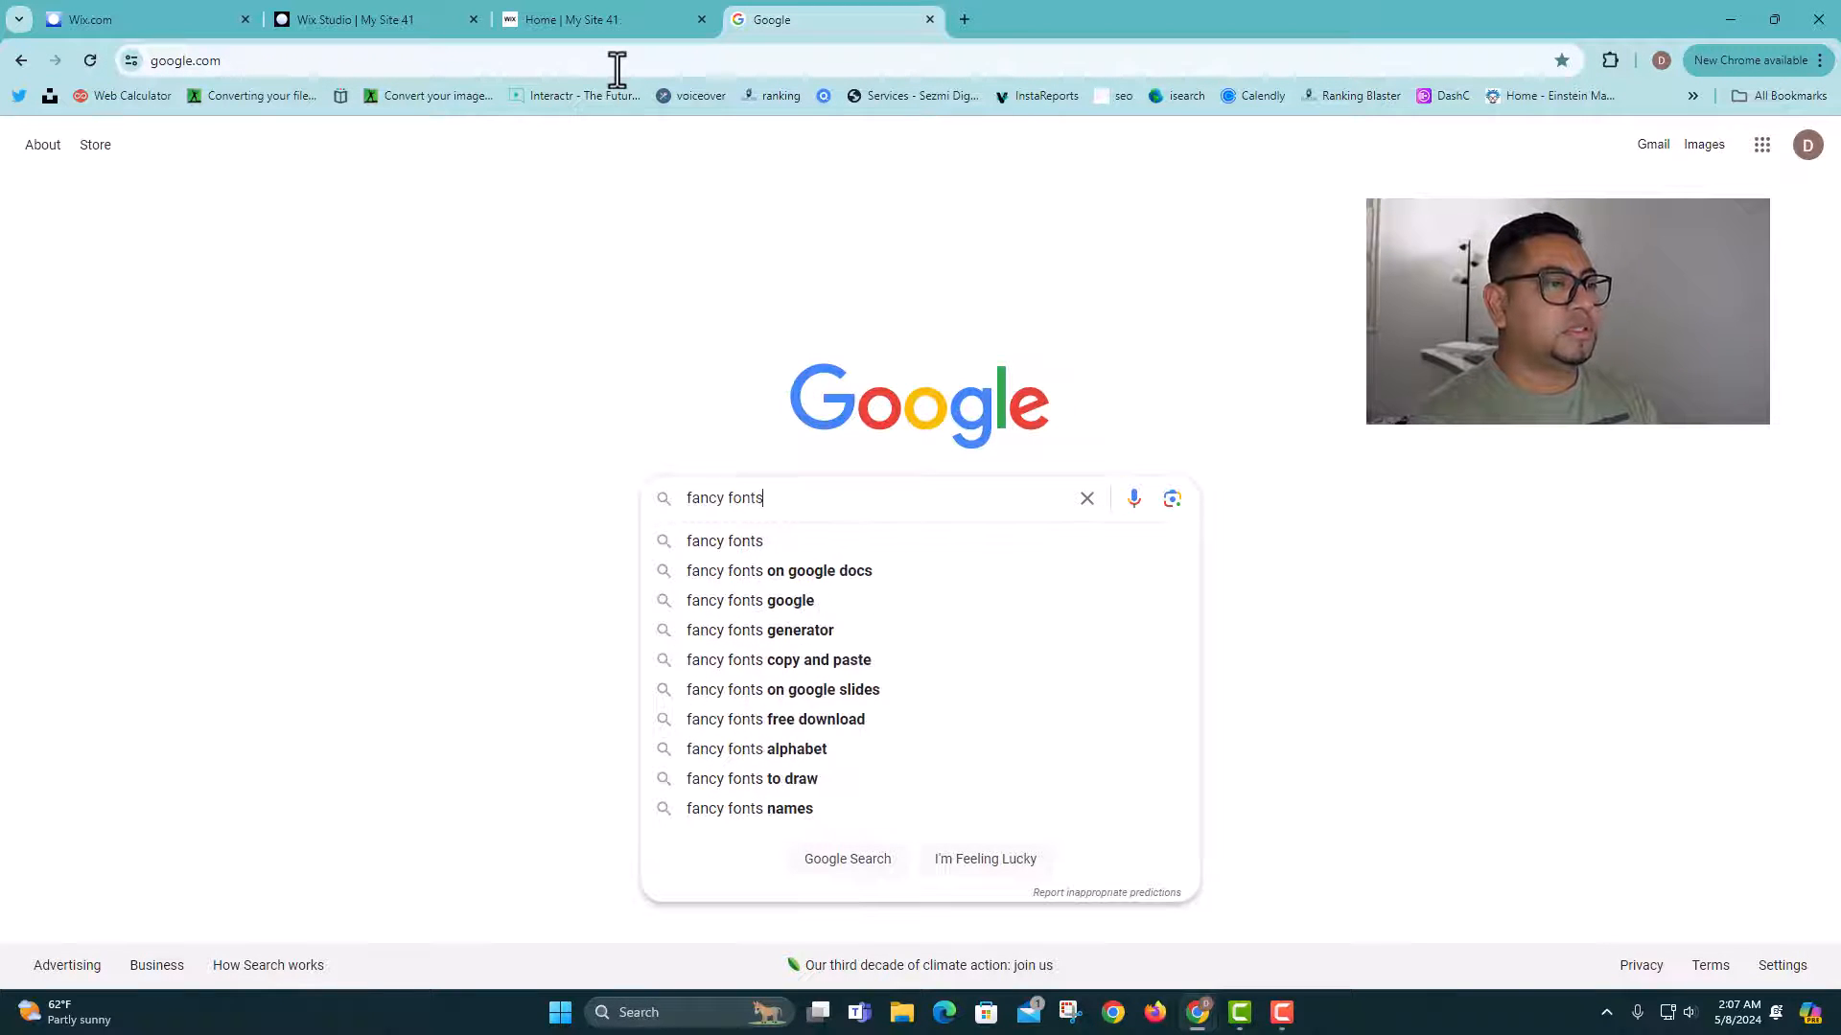
key("Return")
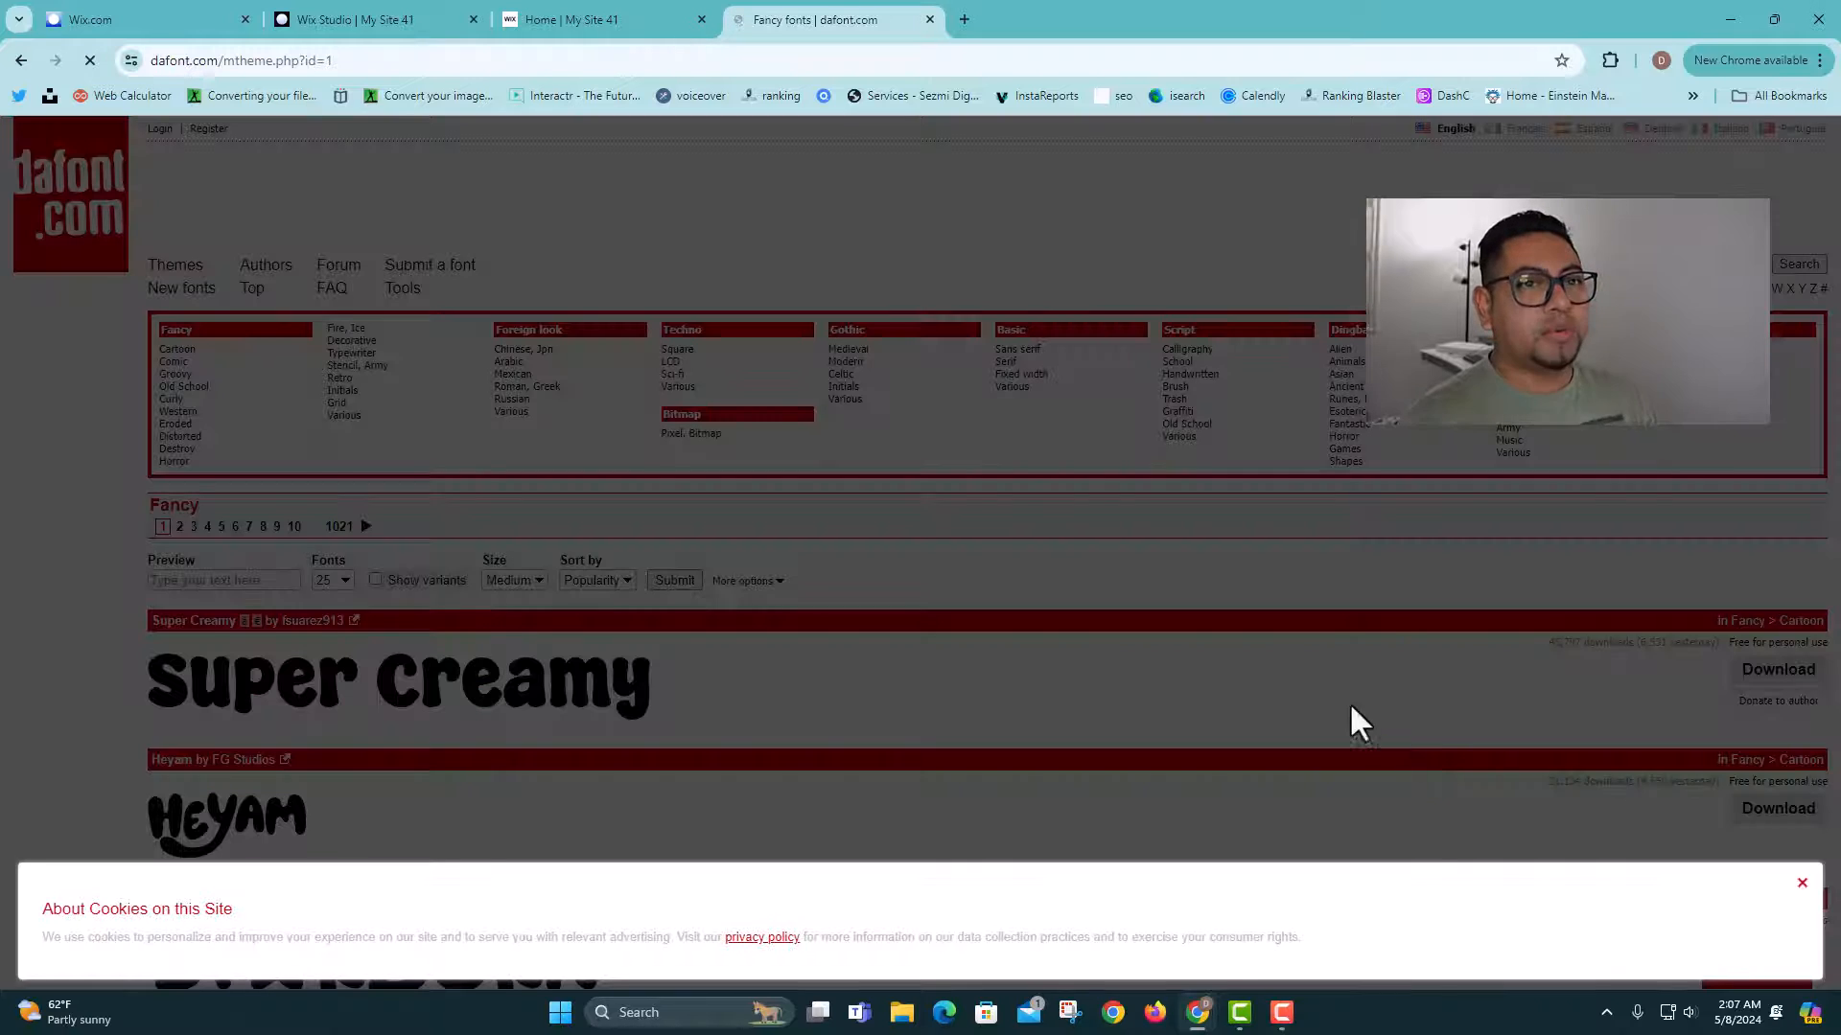
Step: Dismiss the cookie notice and download the Copyduck font from the Fancy fonts list
left_click(1801, 884)
scroll(1447, 795, "down", 4)
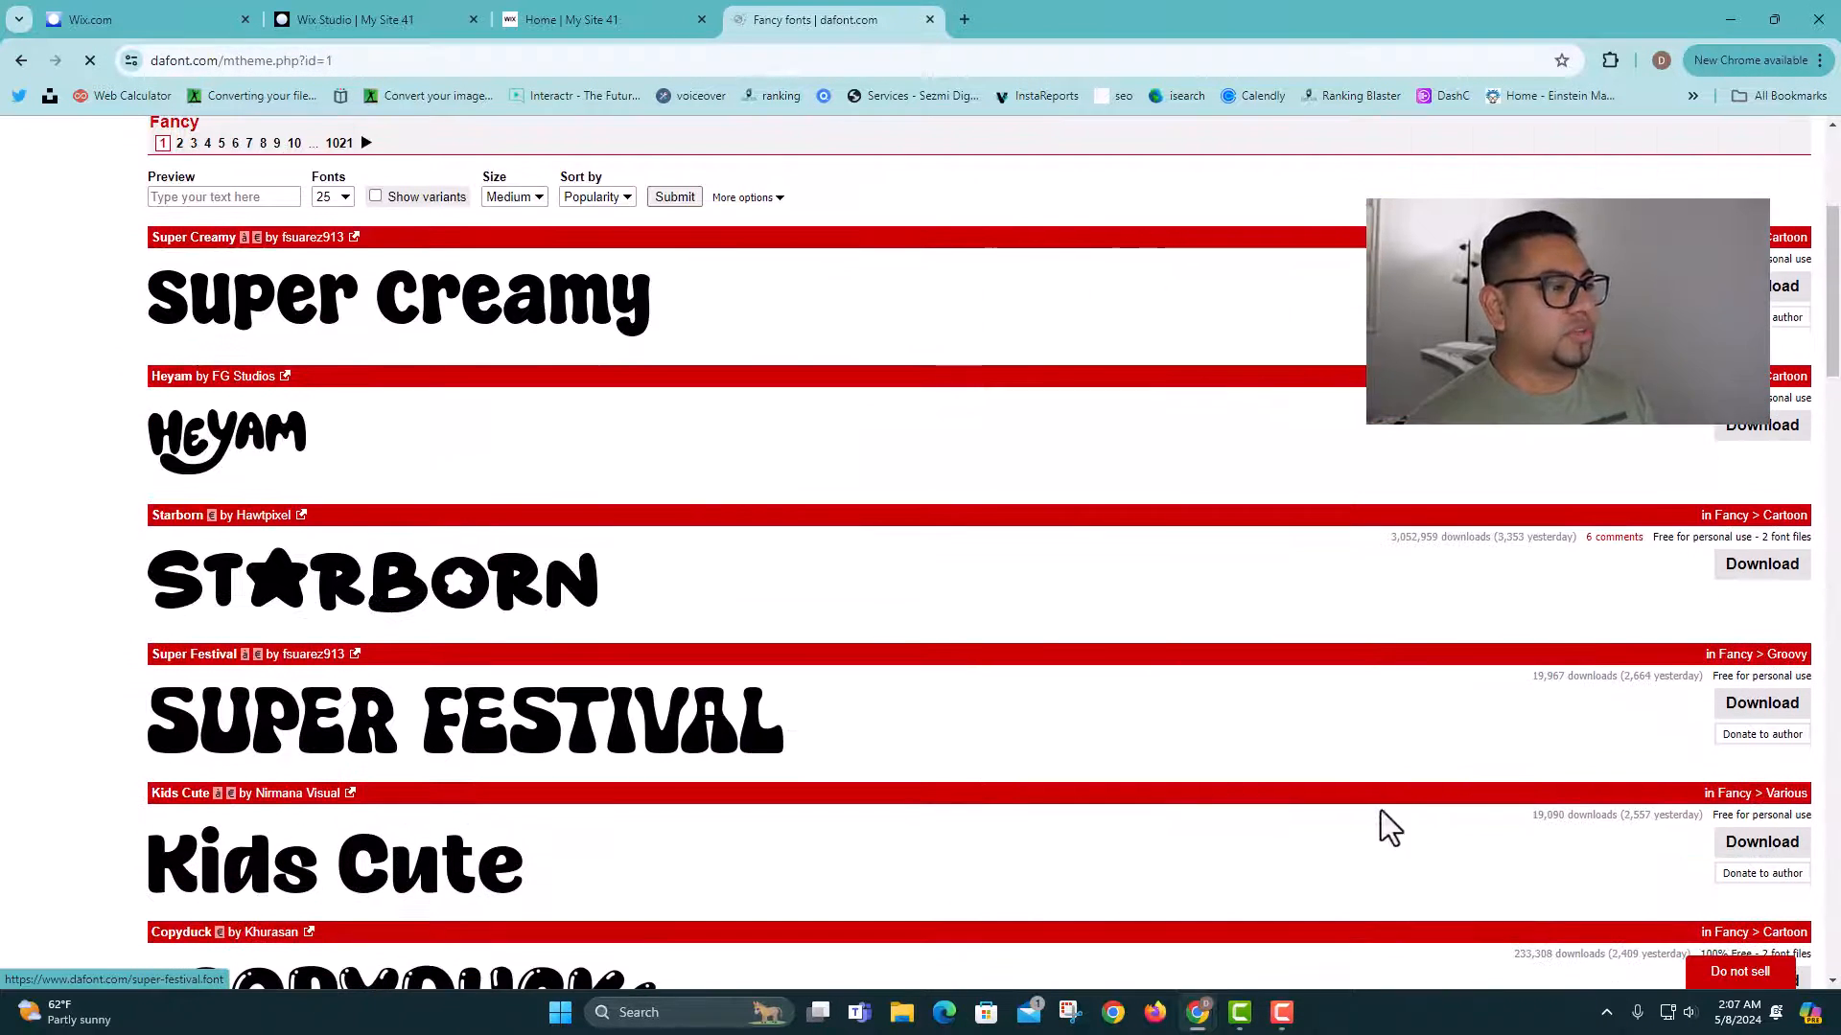
scroll(1376, 824, "down", 4)
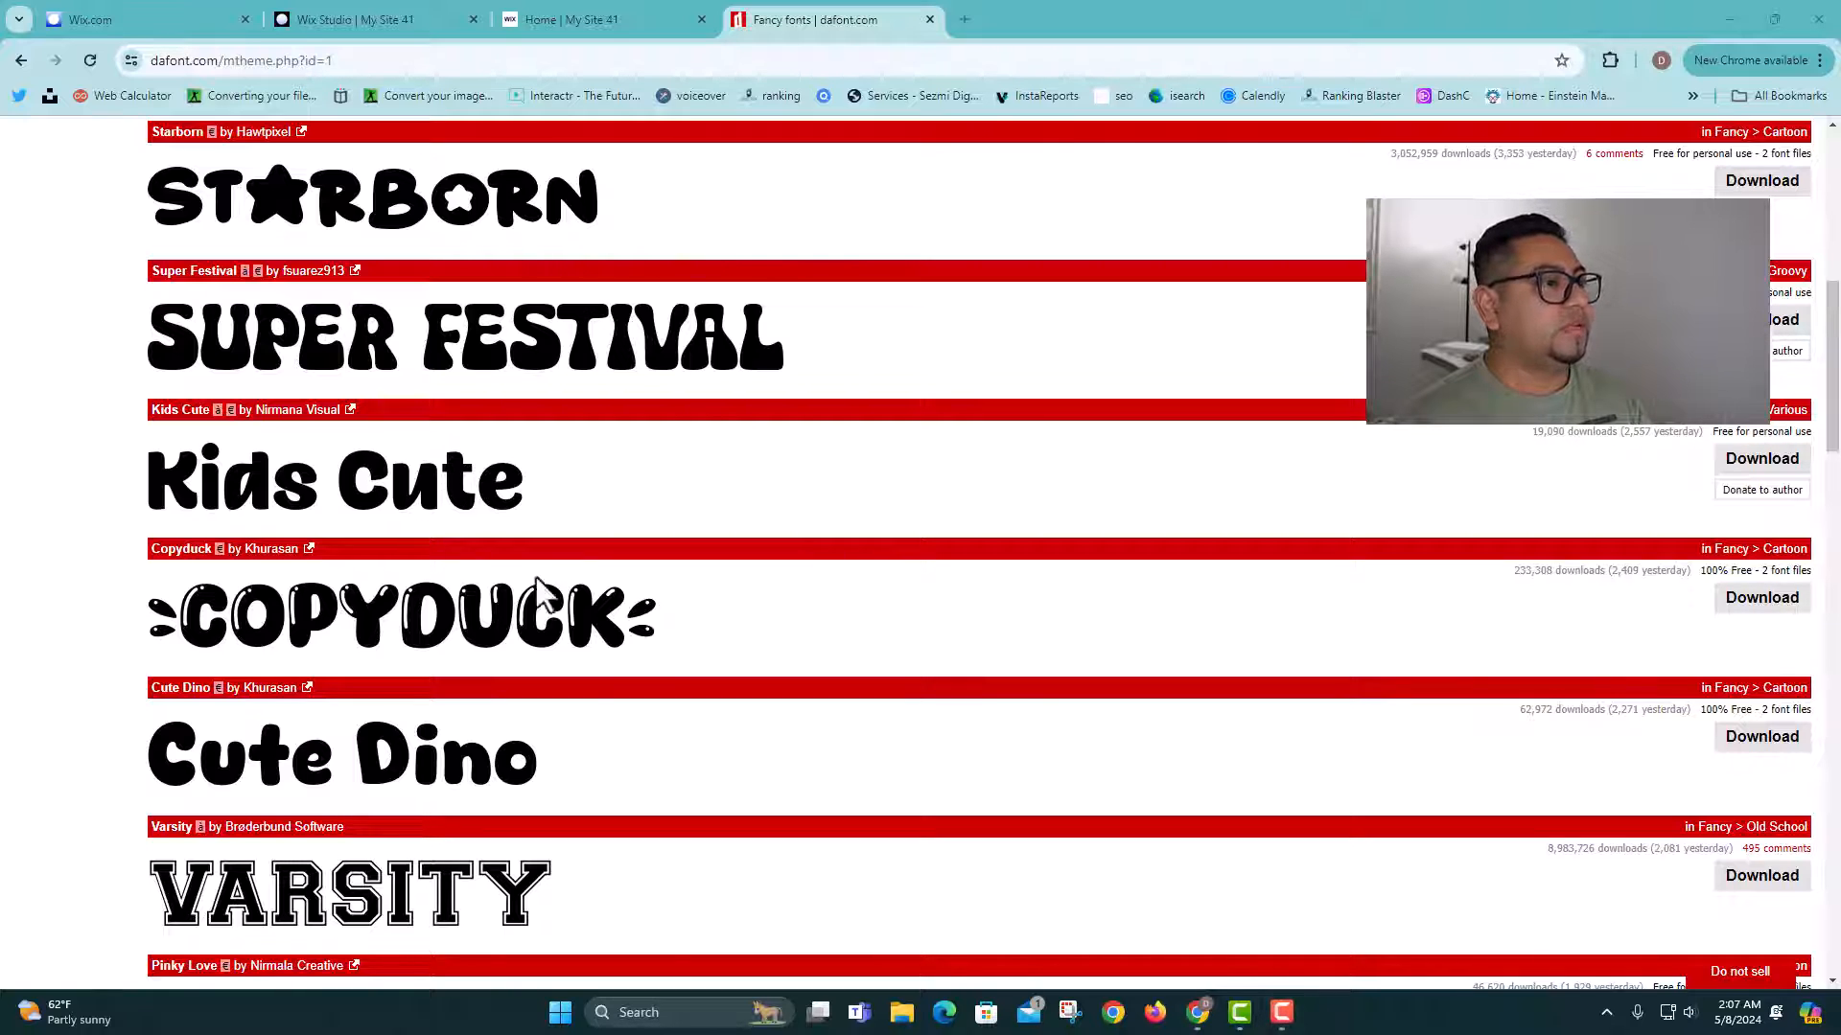
left_click(1744, 606)
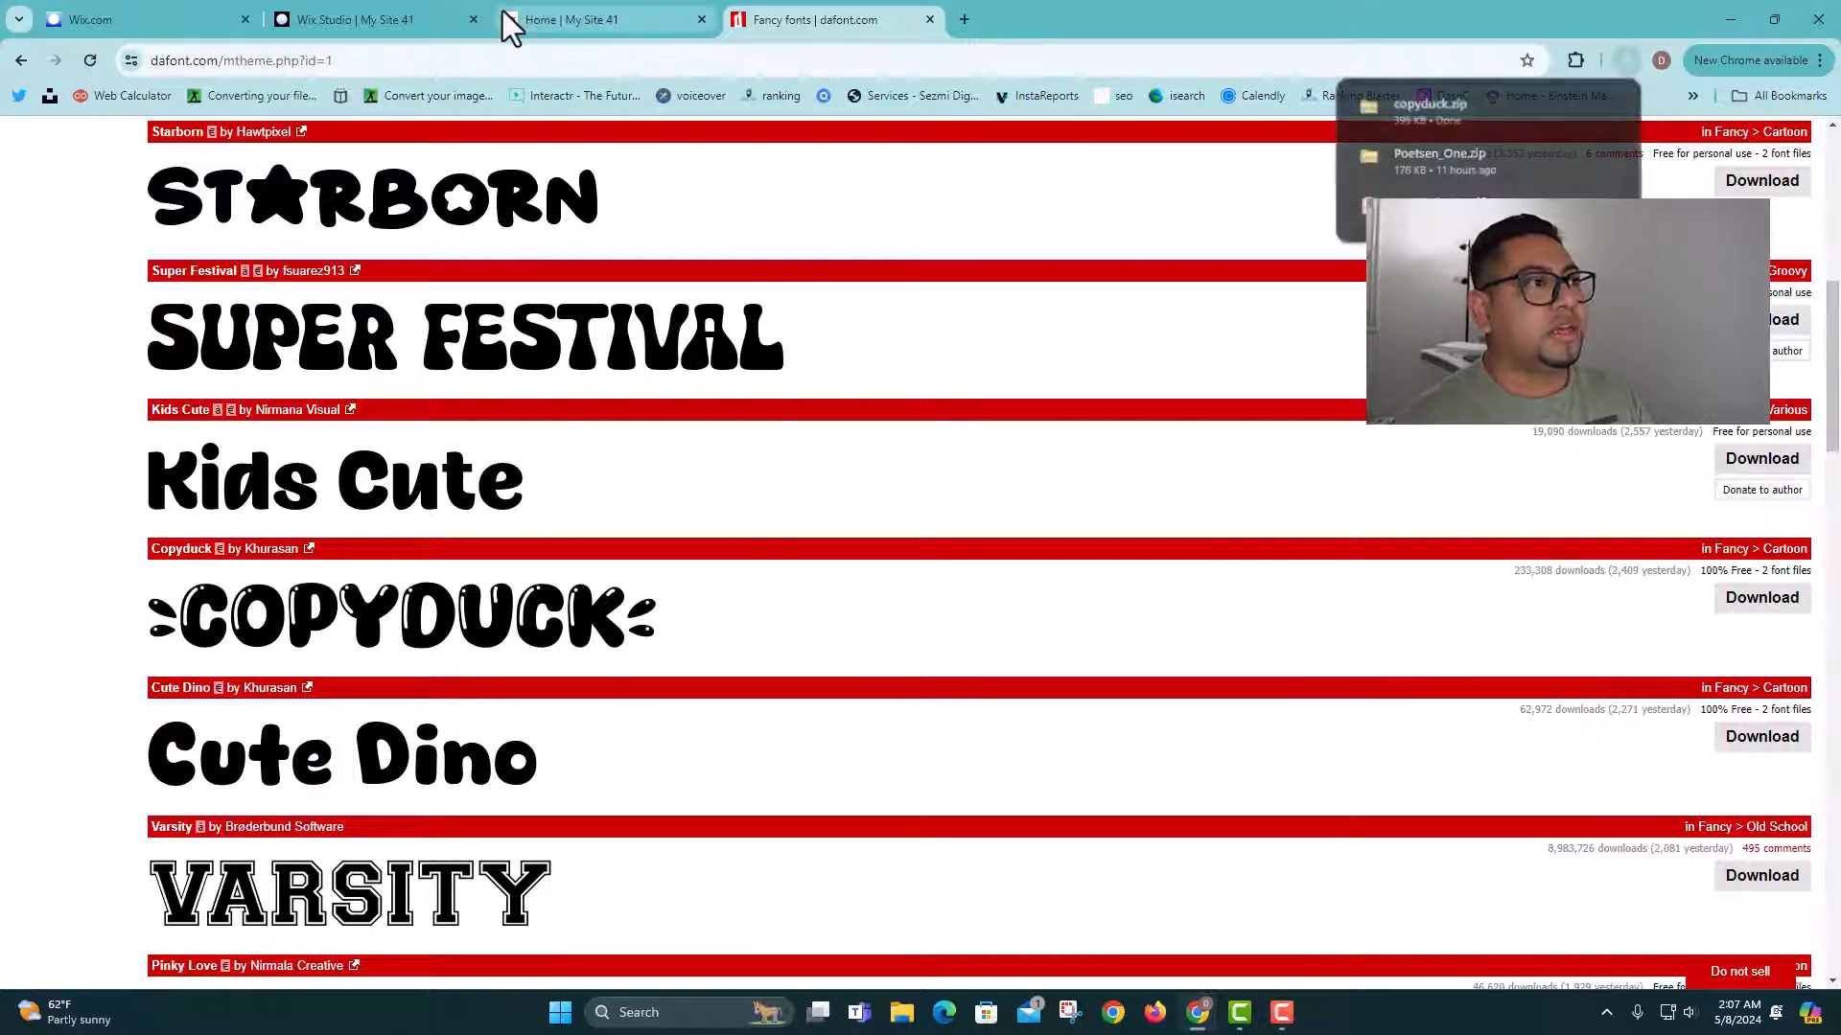
Step: Return to the Wix Studio editor, open the downloaded copyduck.zip, and extract it to a copyduck folder in Downloads
left_click(561, 18)
left_click(393, 19)
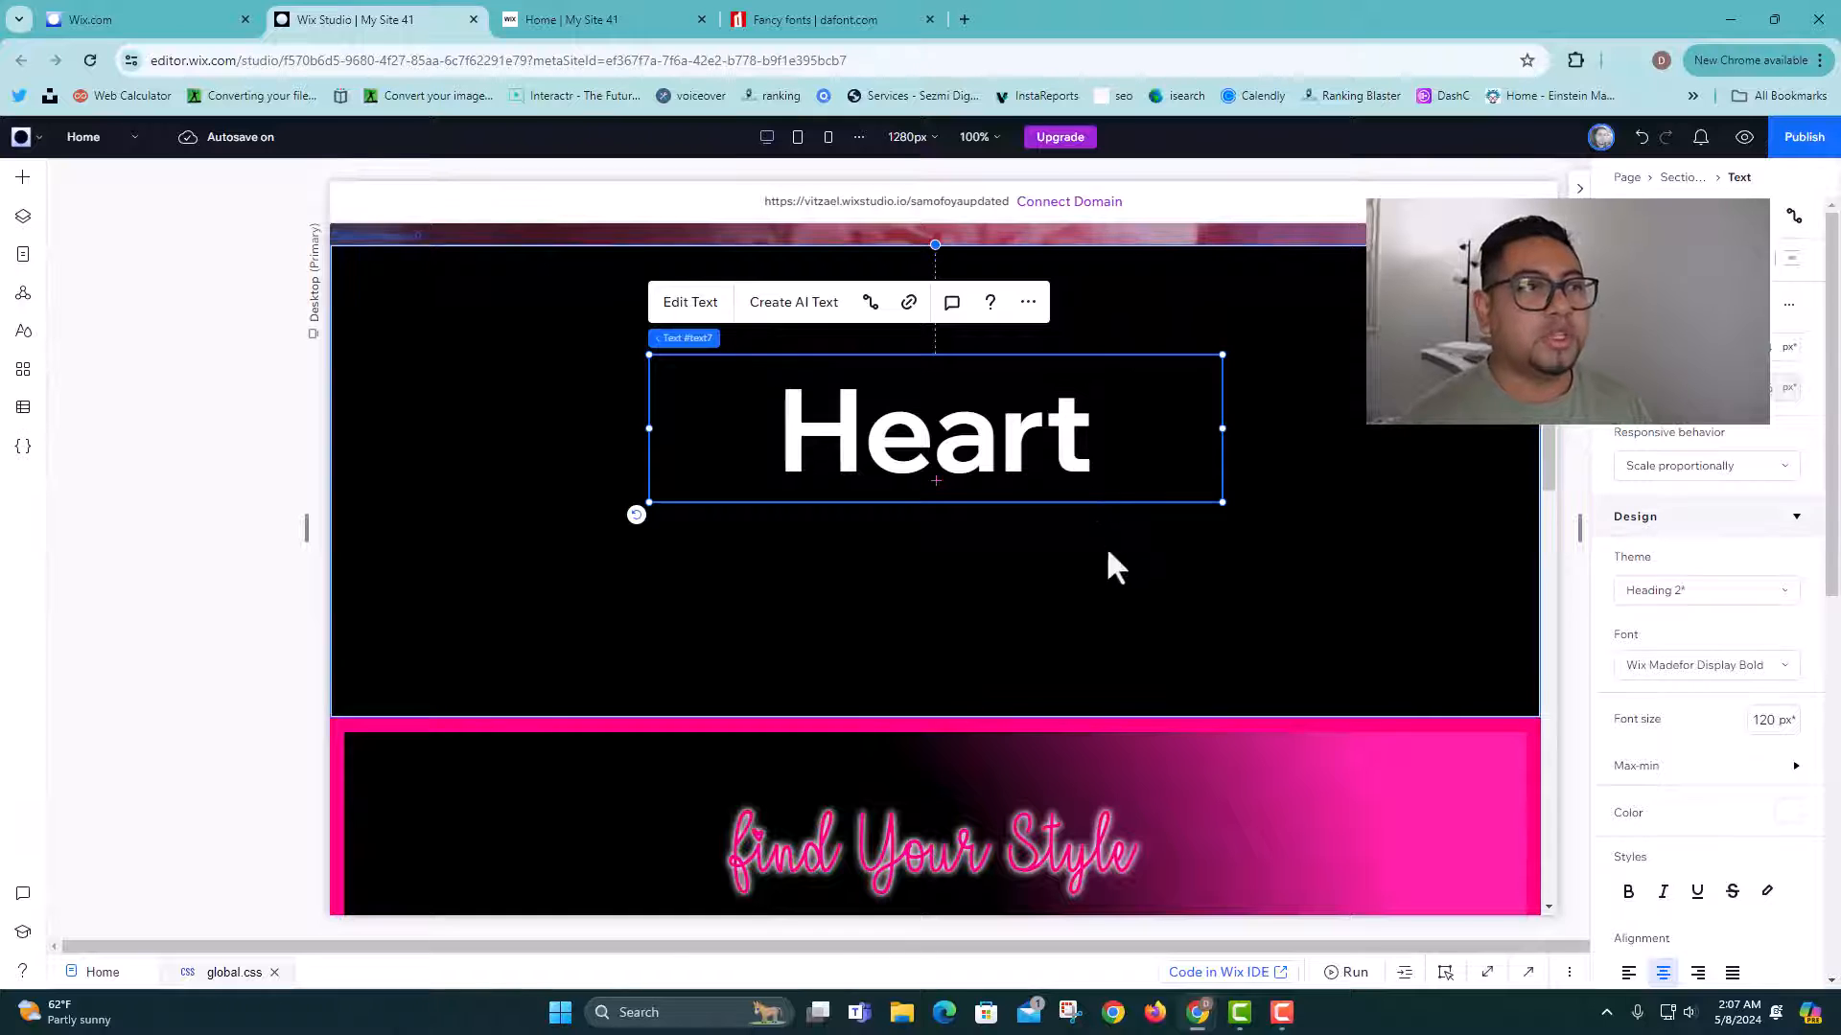
left_click(1629, 64)
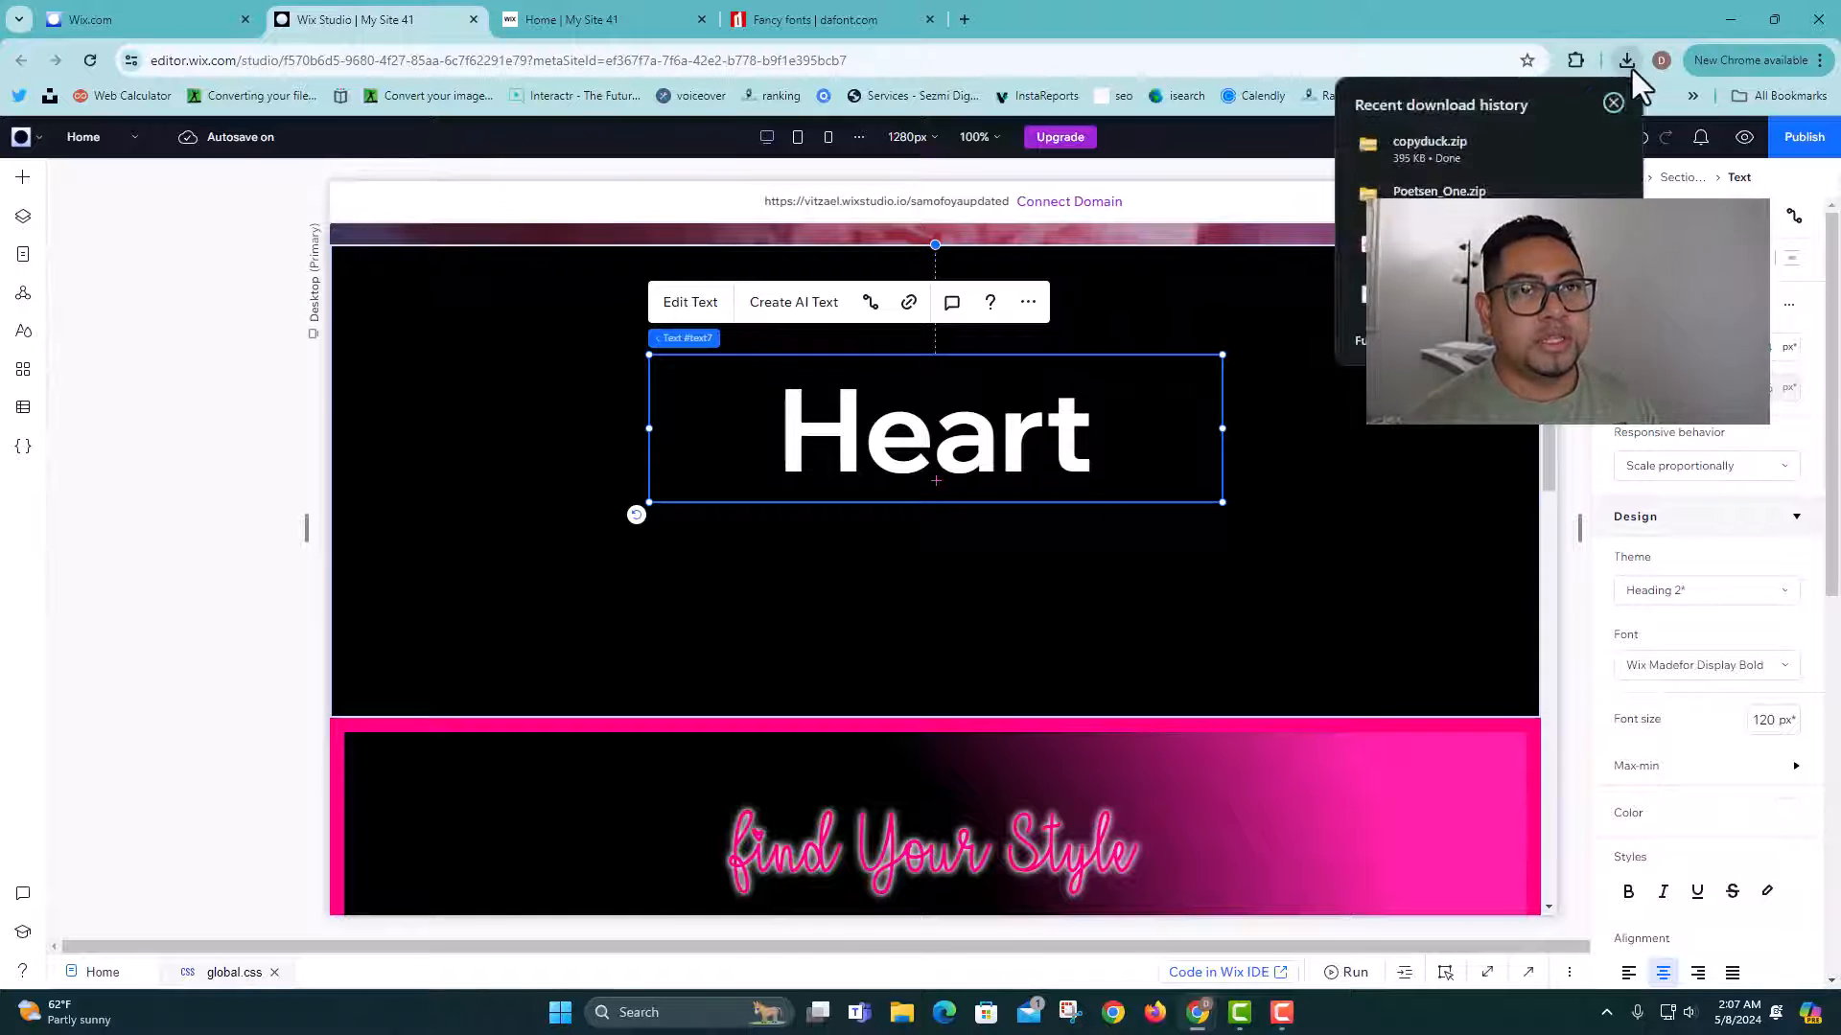
left_click(1438, 146)
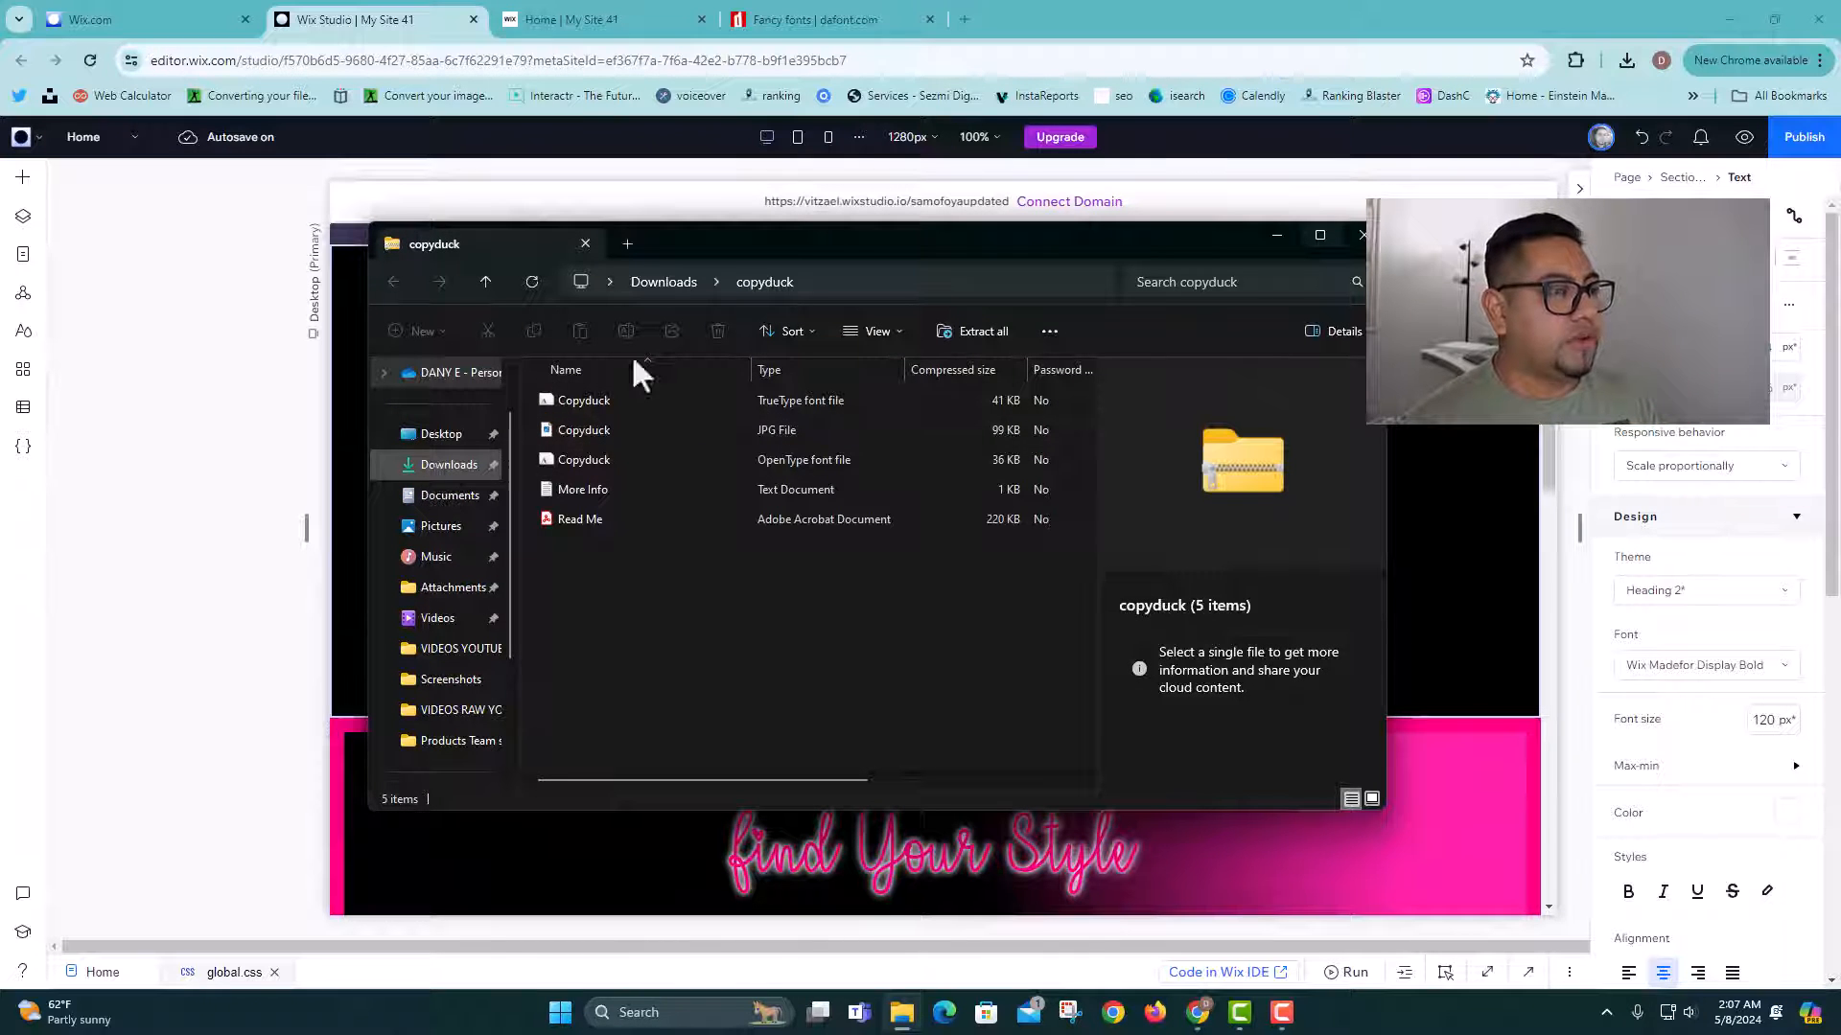
left_click_drag(819, 242, 0, 710)
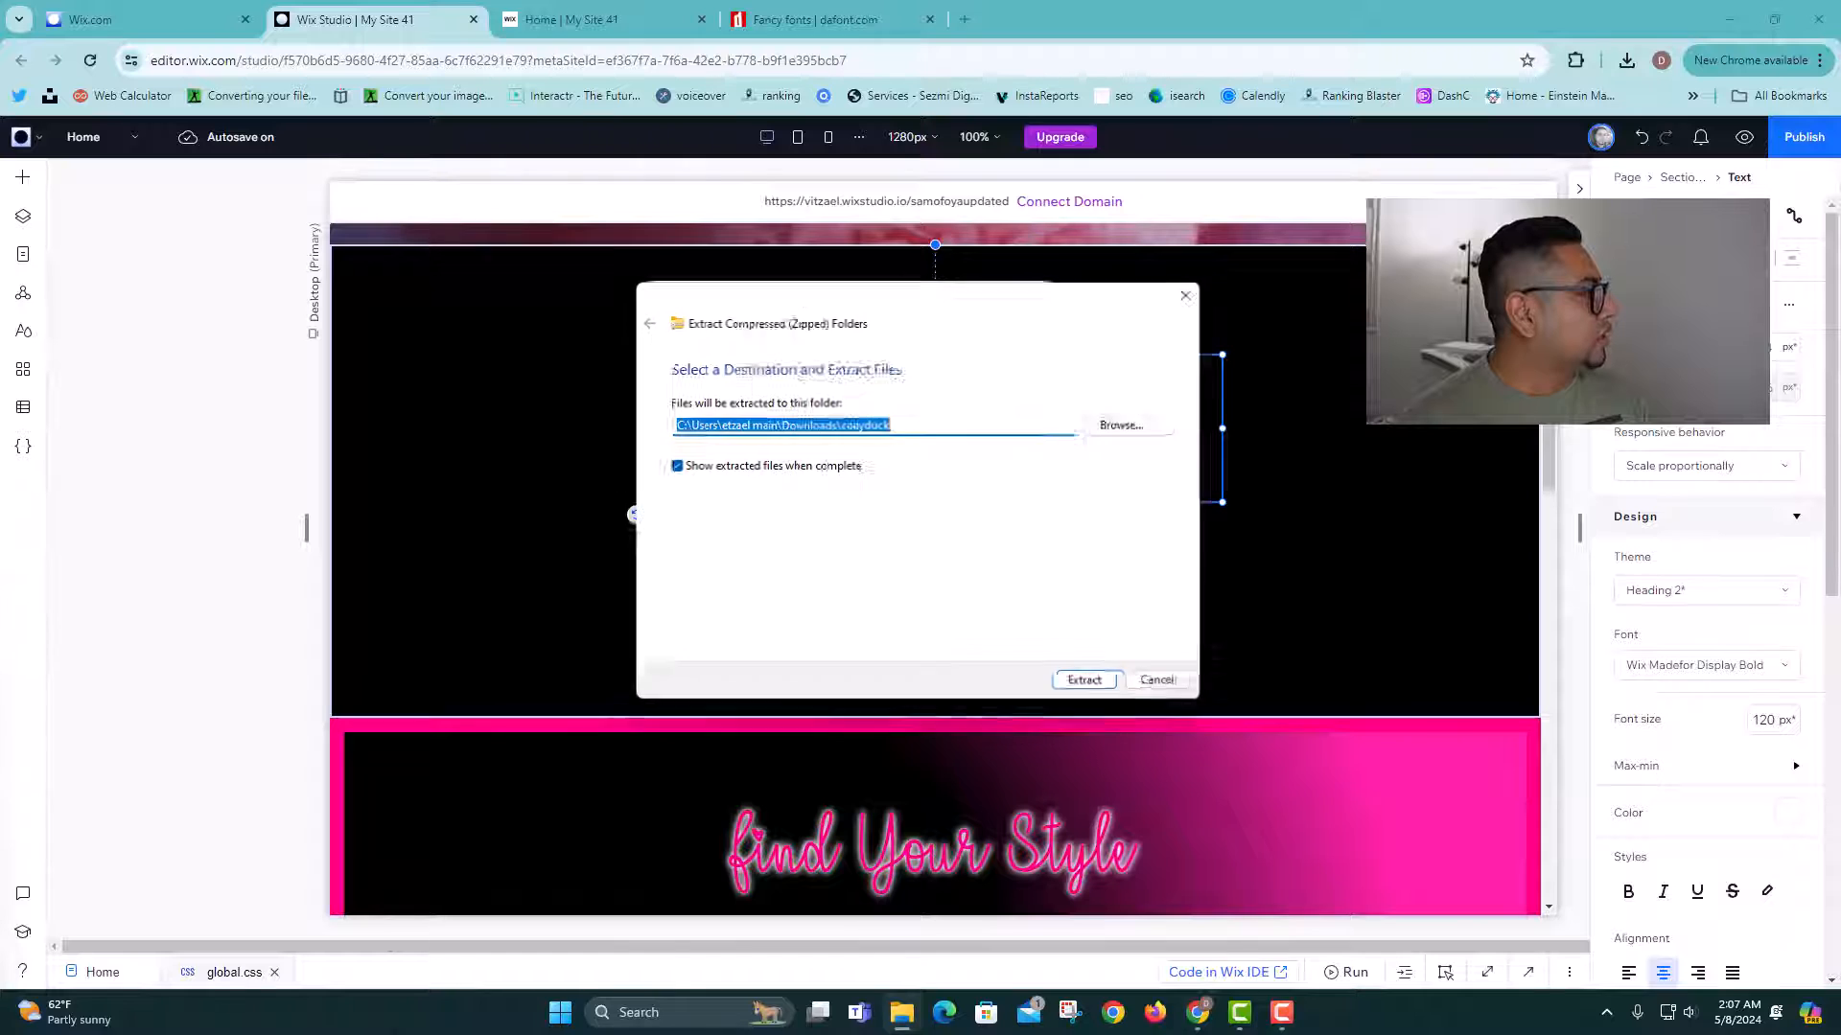
left_click(1107, 690)
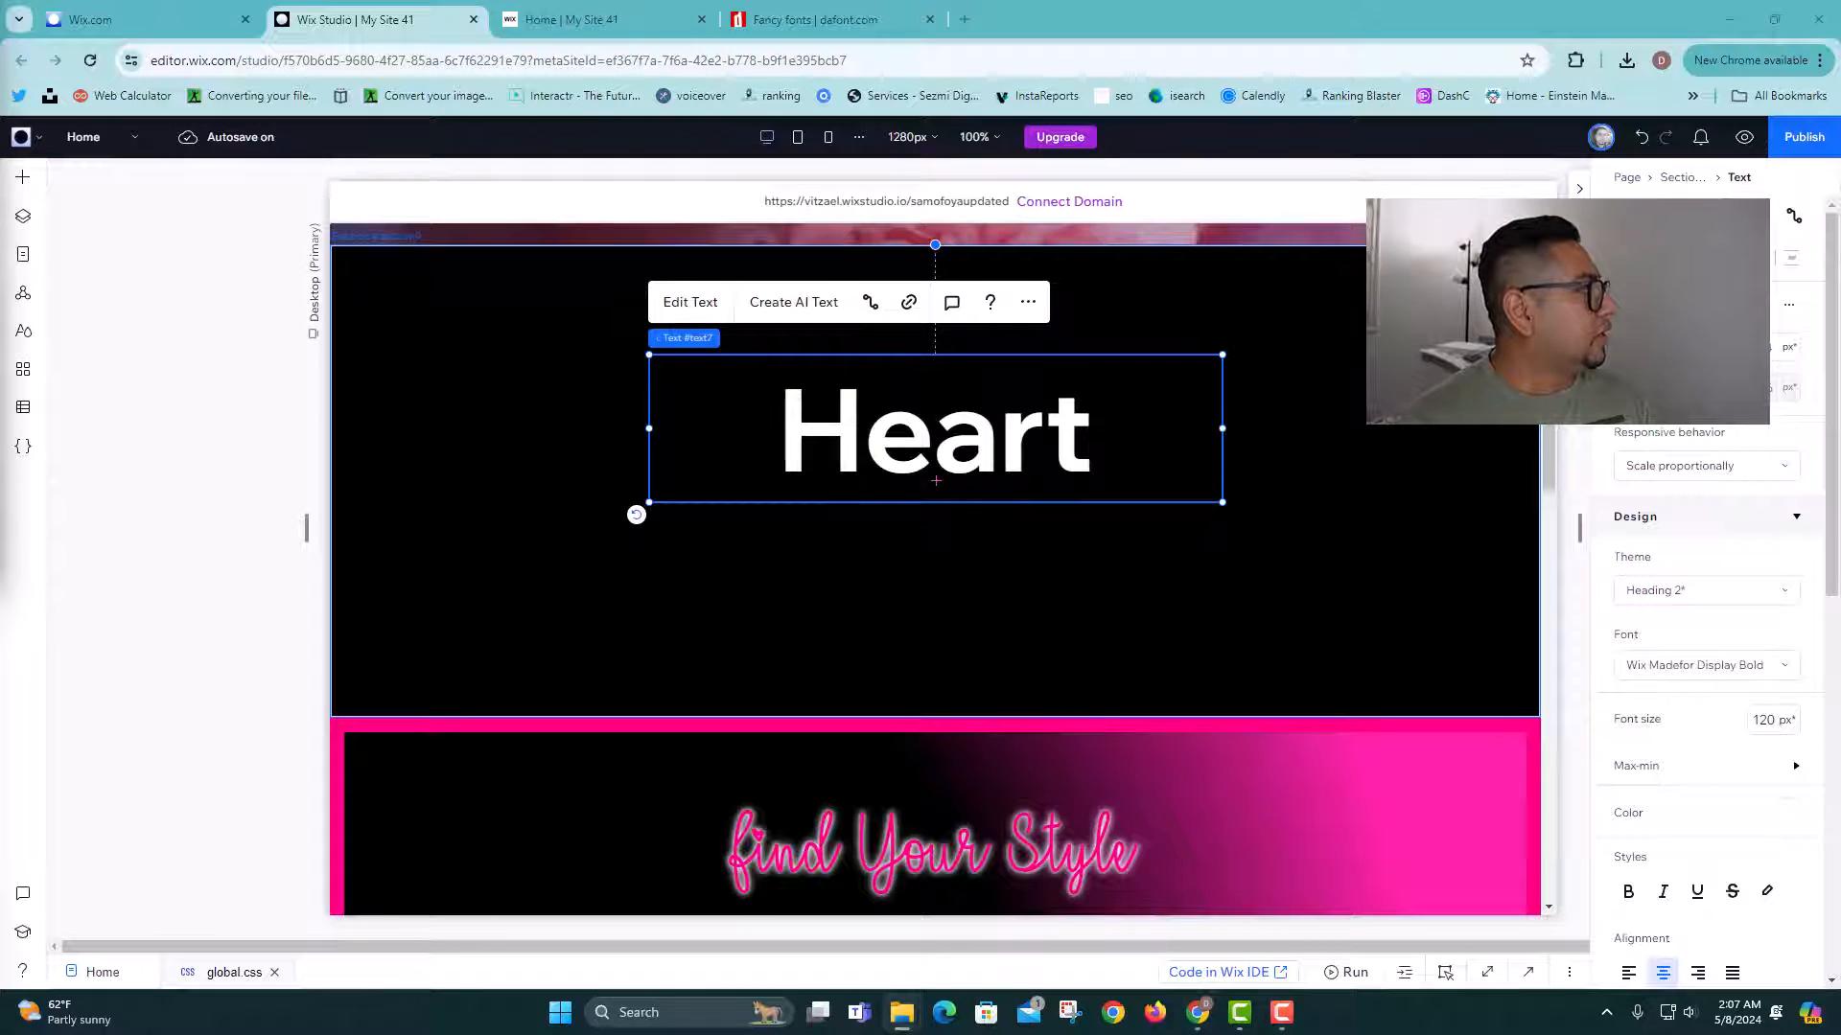
Step: Examine the OpenType and TrueType font files in the extracted copyduck folder and clear the file windows from the editor
left_click_drag(1, 422, 776, 232)
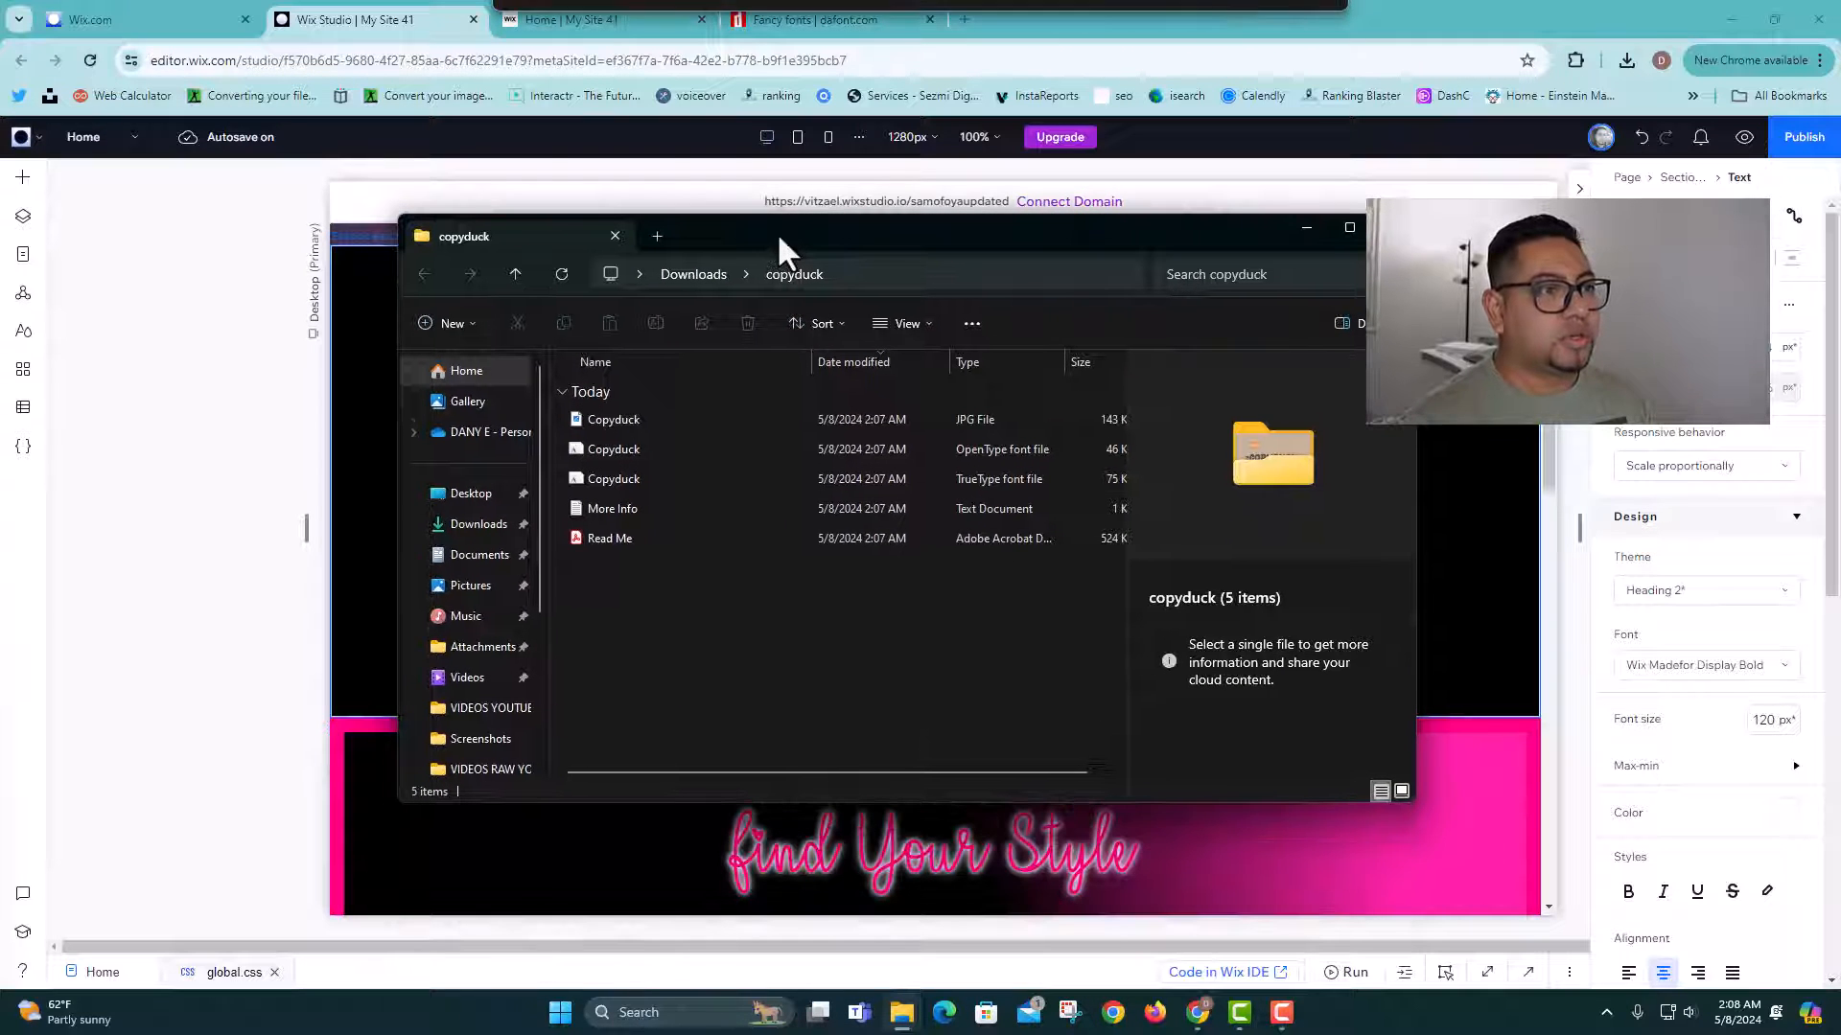
left_click(621, 448)
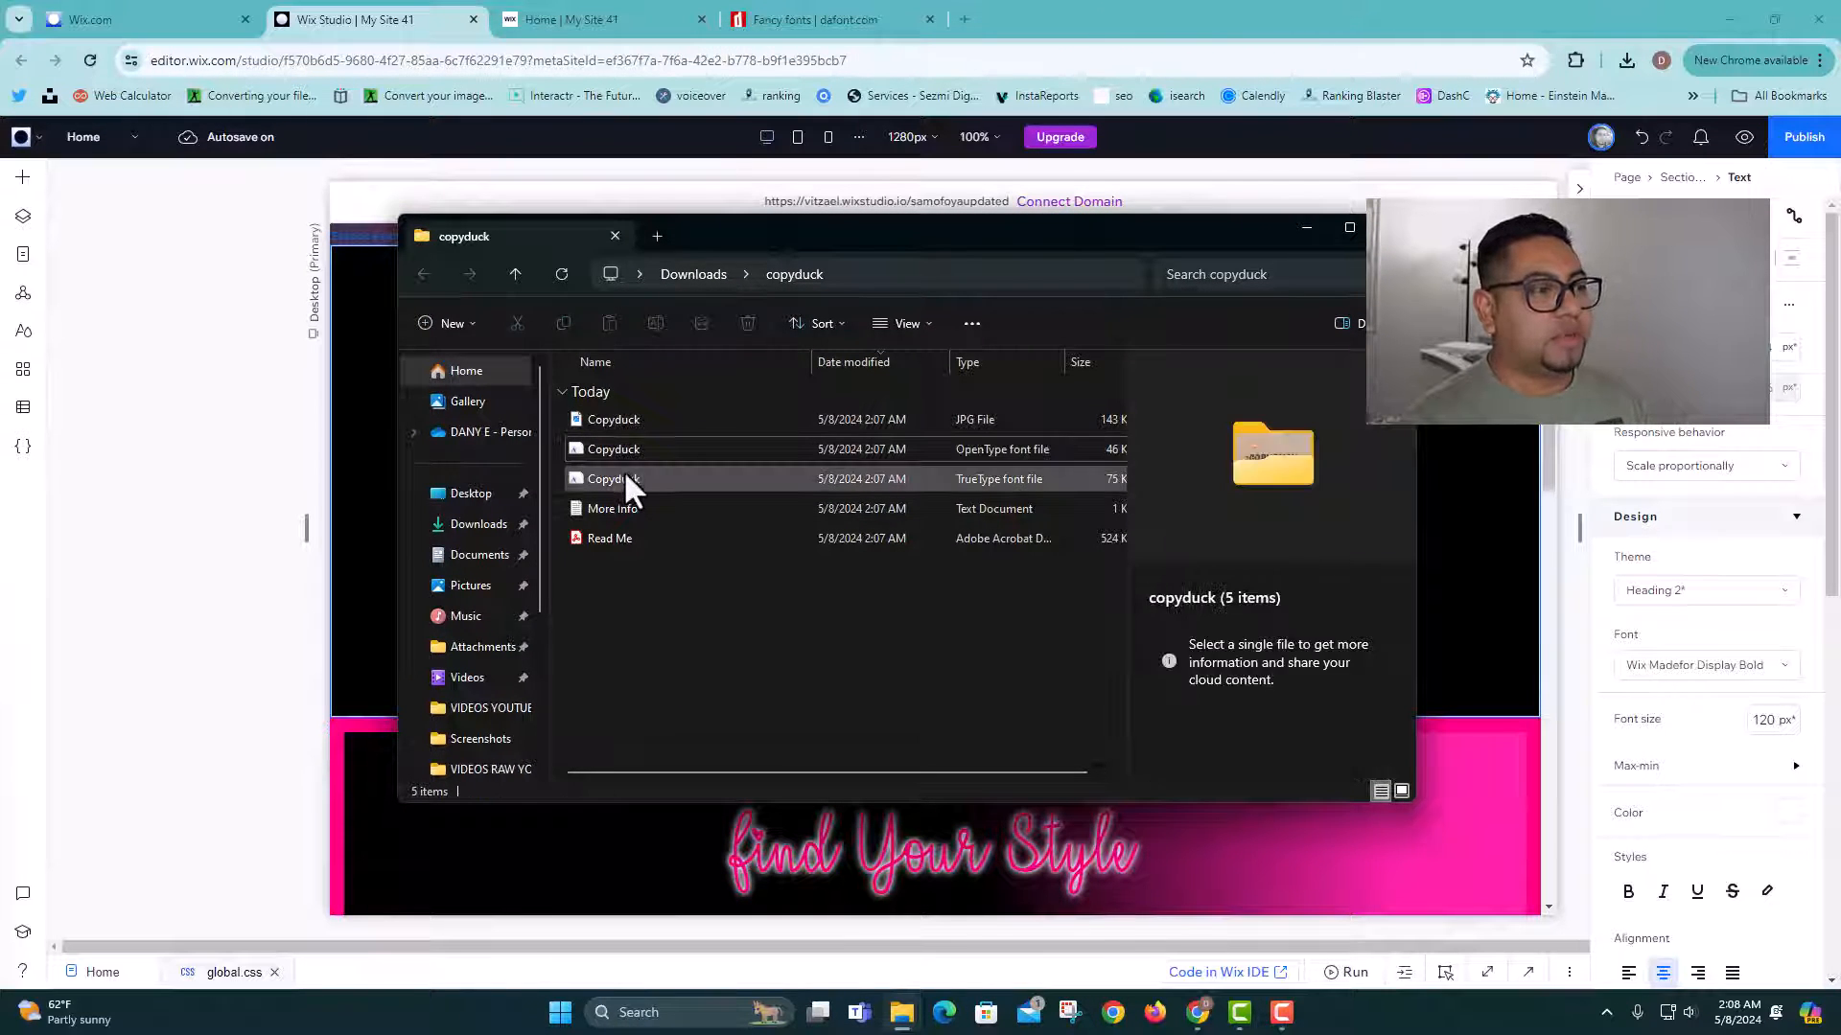
left_click(630, 479)
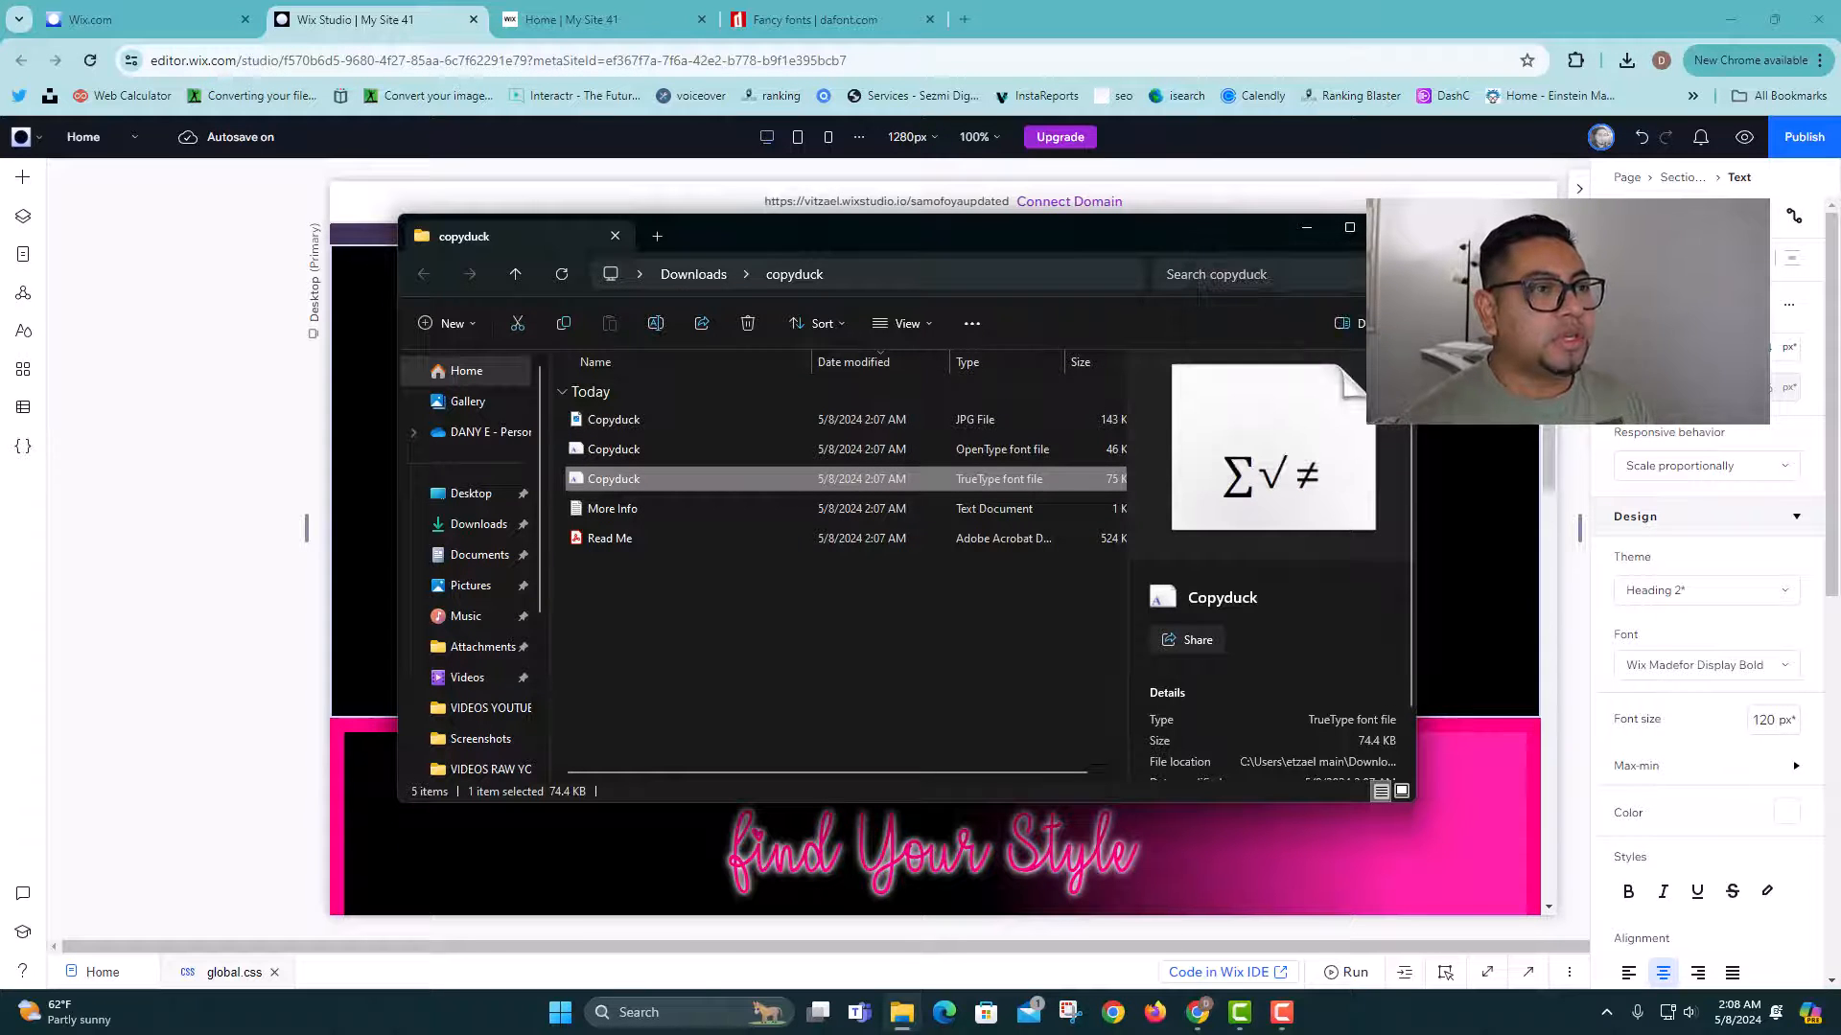
left_click(1393, 228)
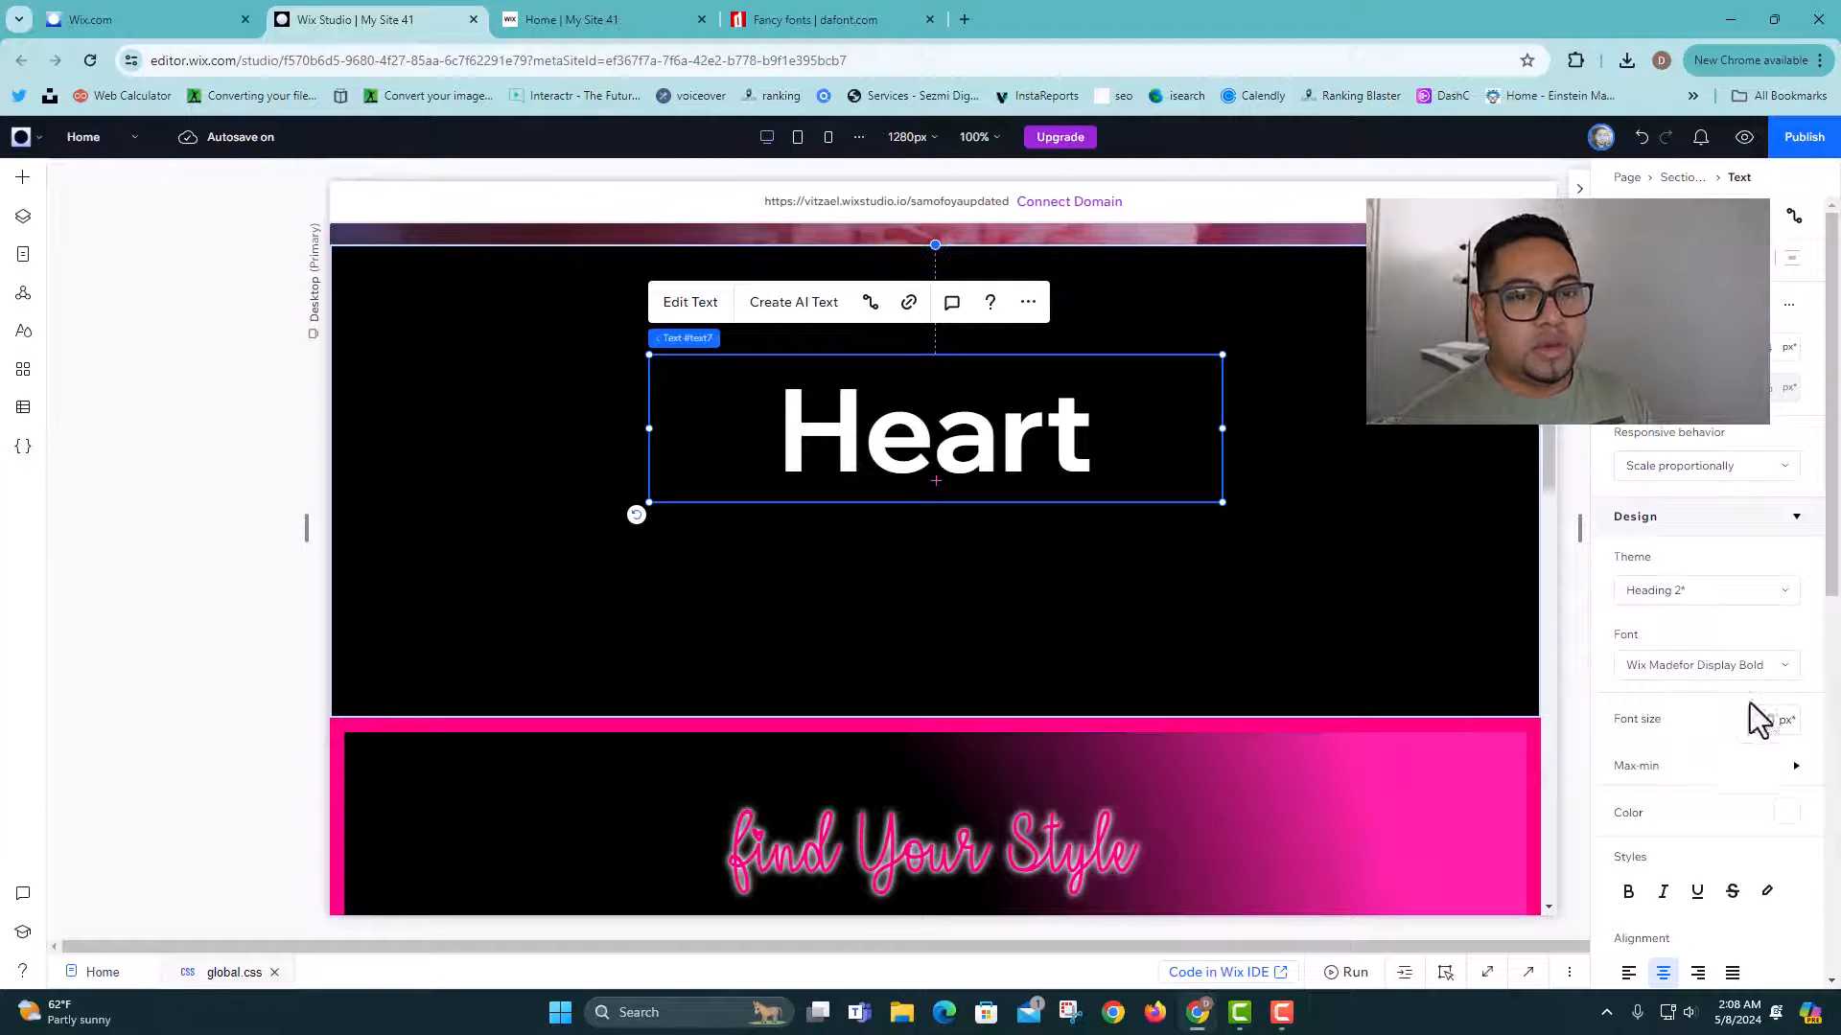
left_click(902, 1014)
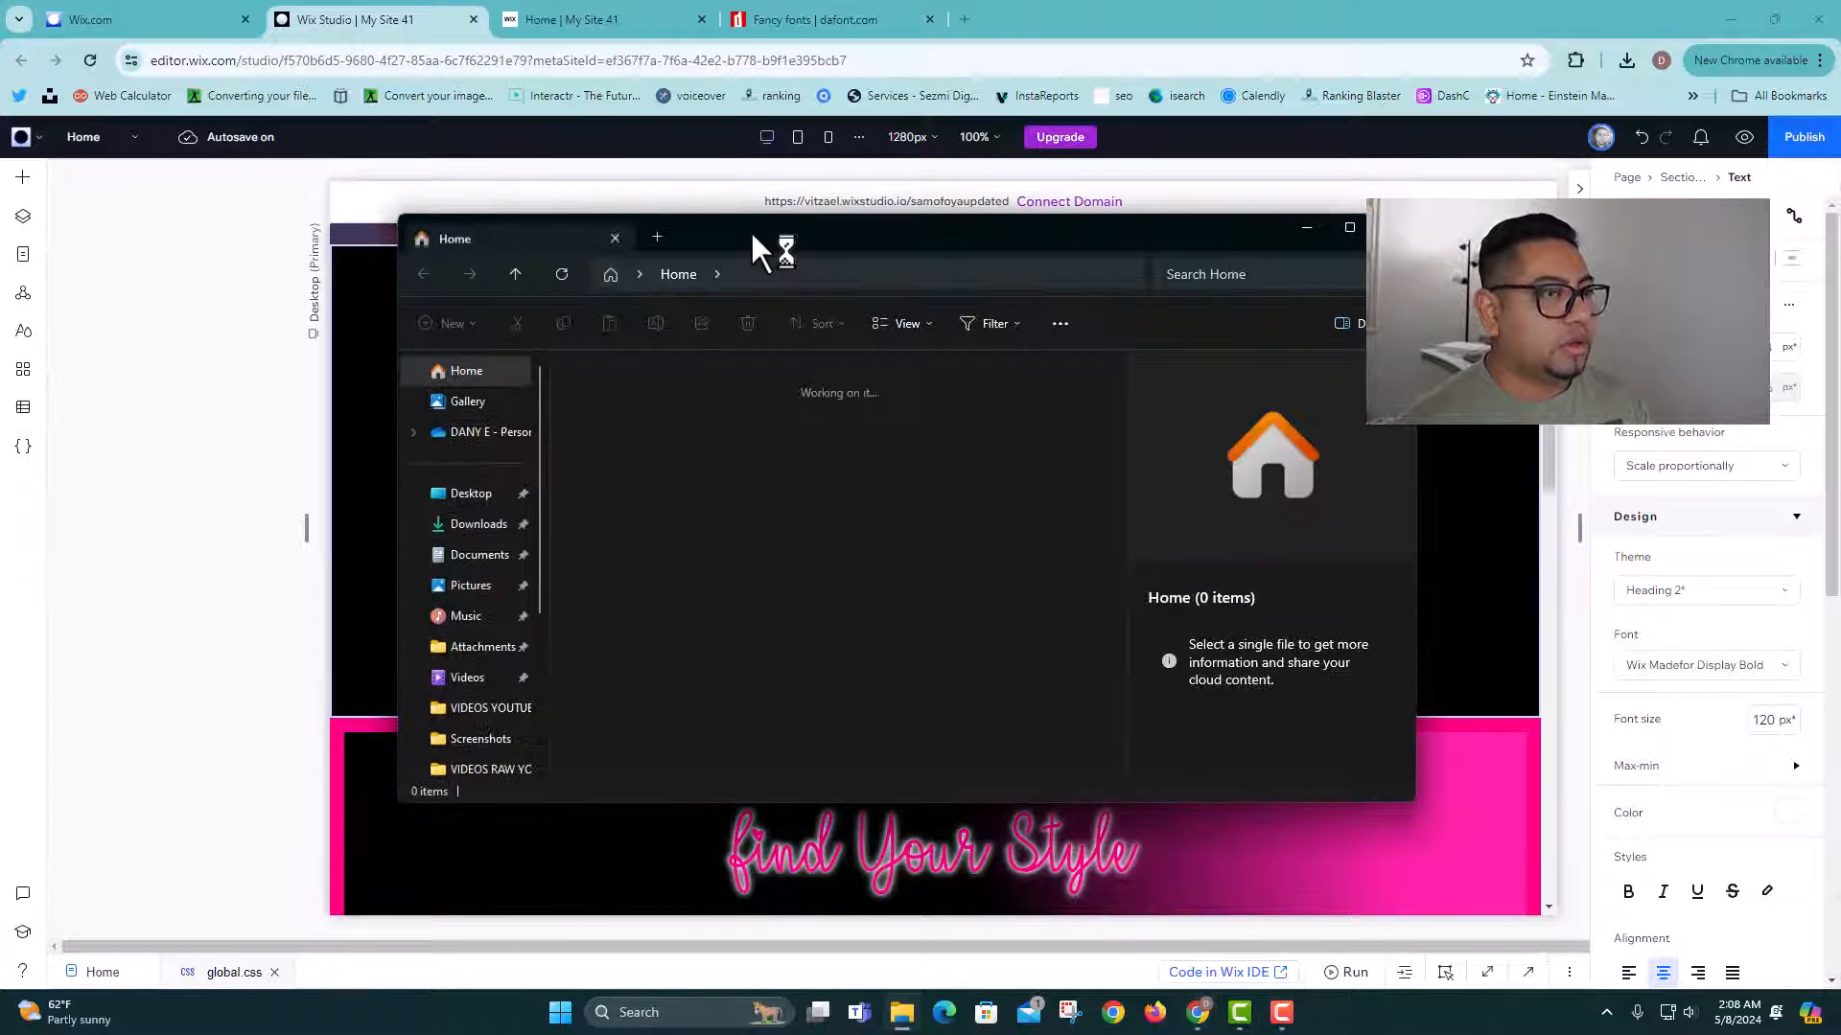
left_click_drag(750, 230, 0, 371)
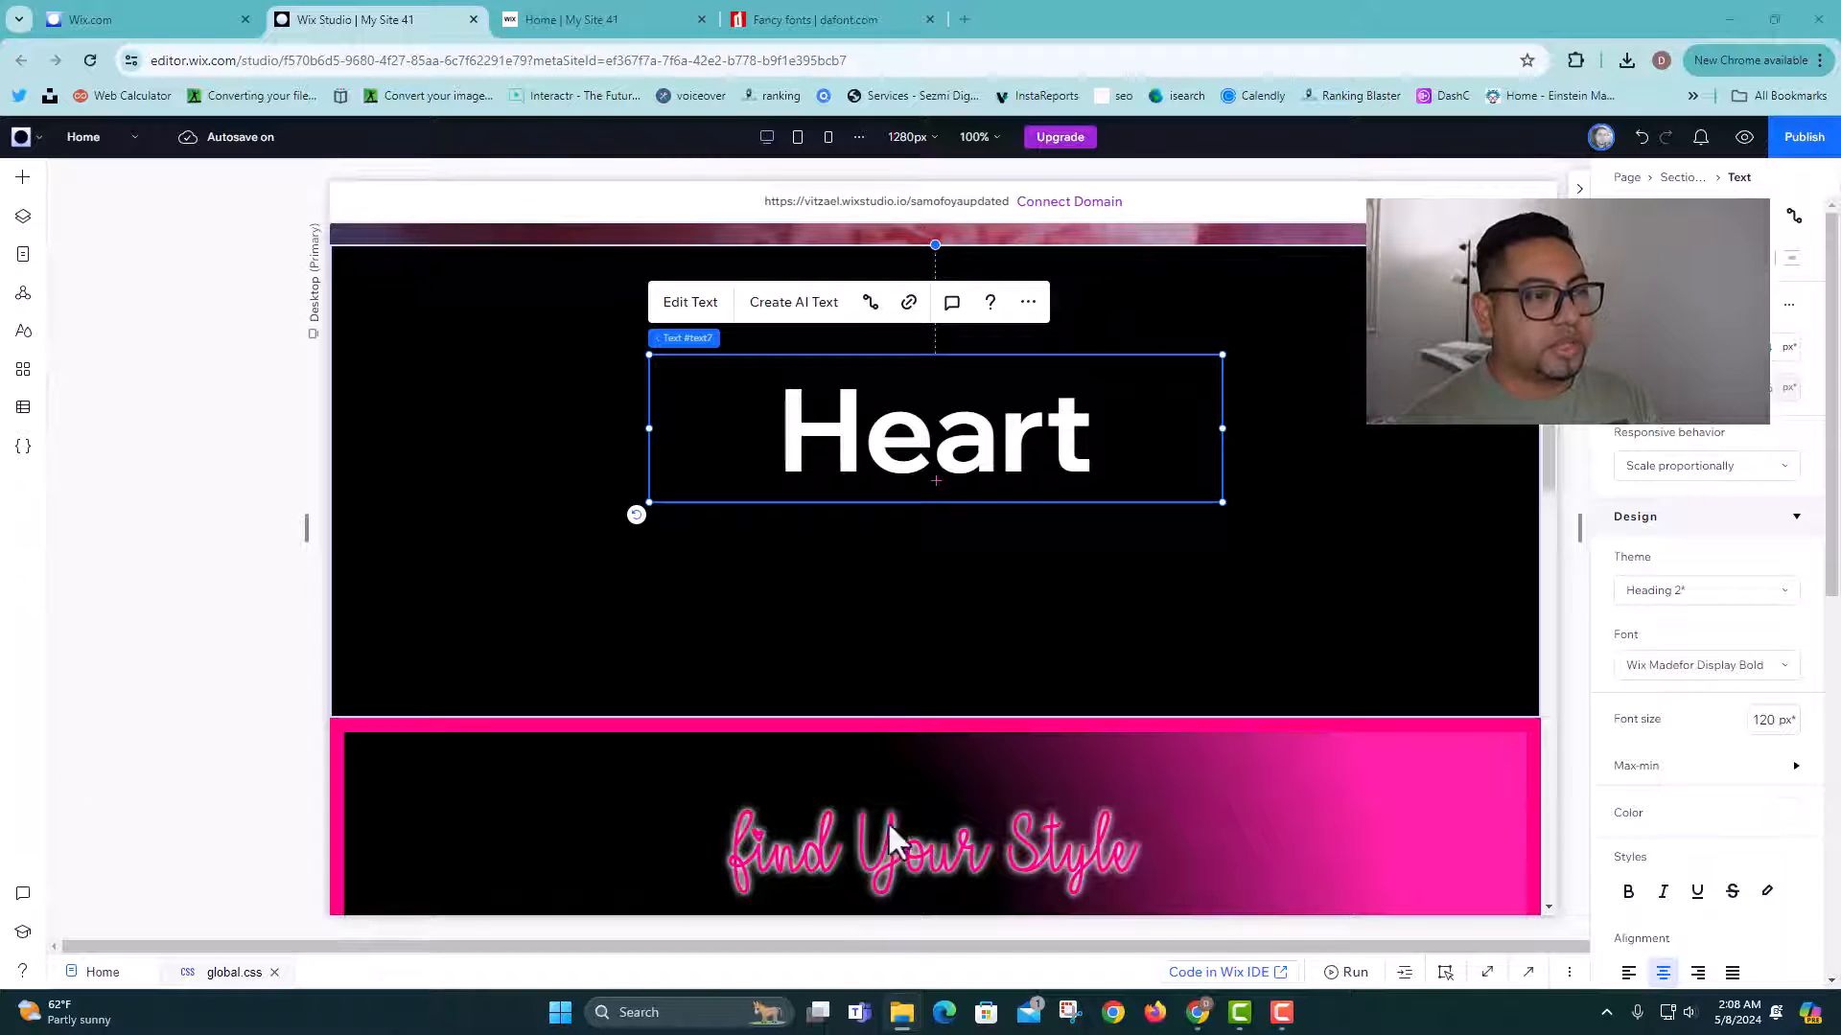
Step: Select the "Heart" heading's text for editing and open the manager for uploaded fonts to review its list
left_click(707, 315)
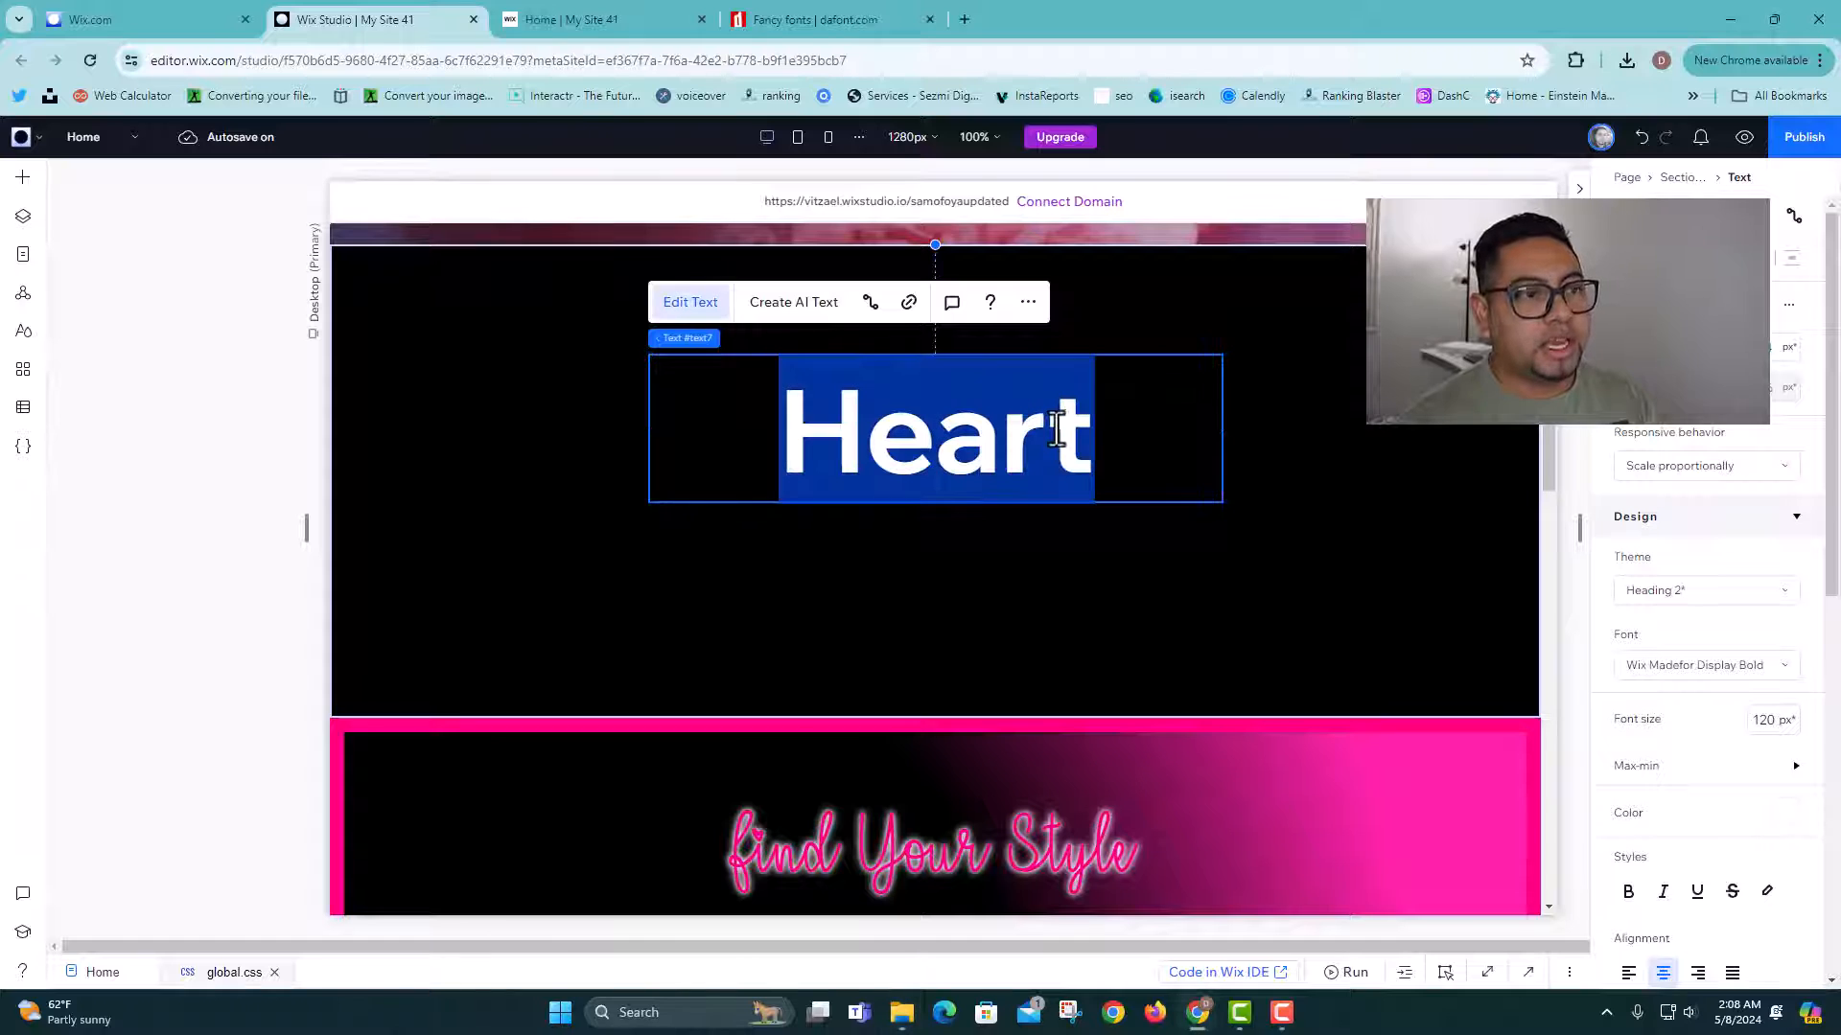
left_click(1687, 671)
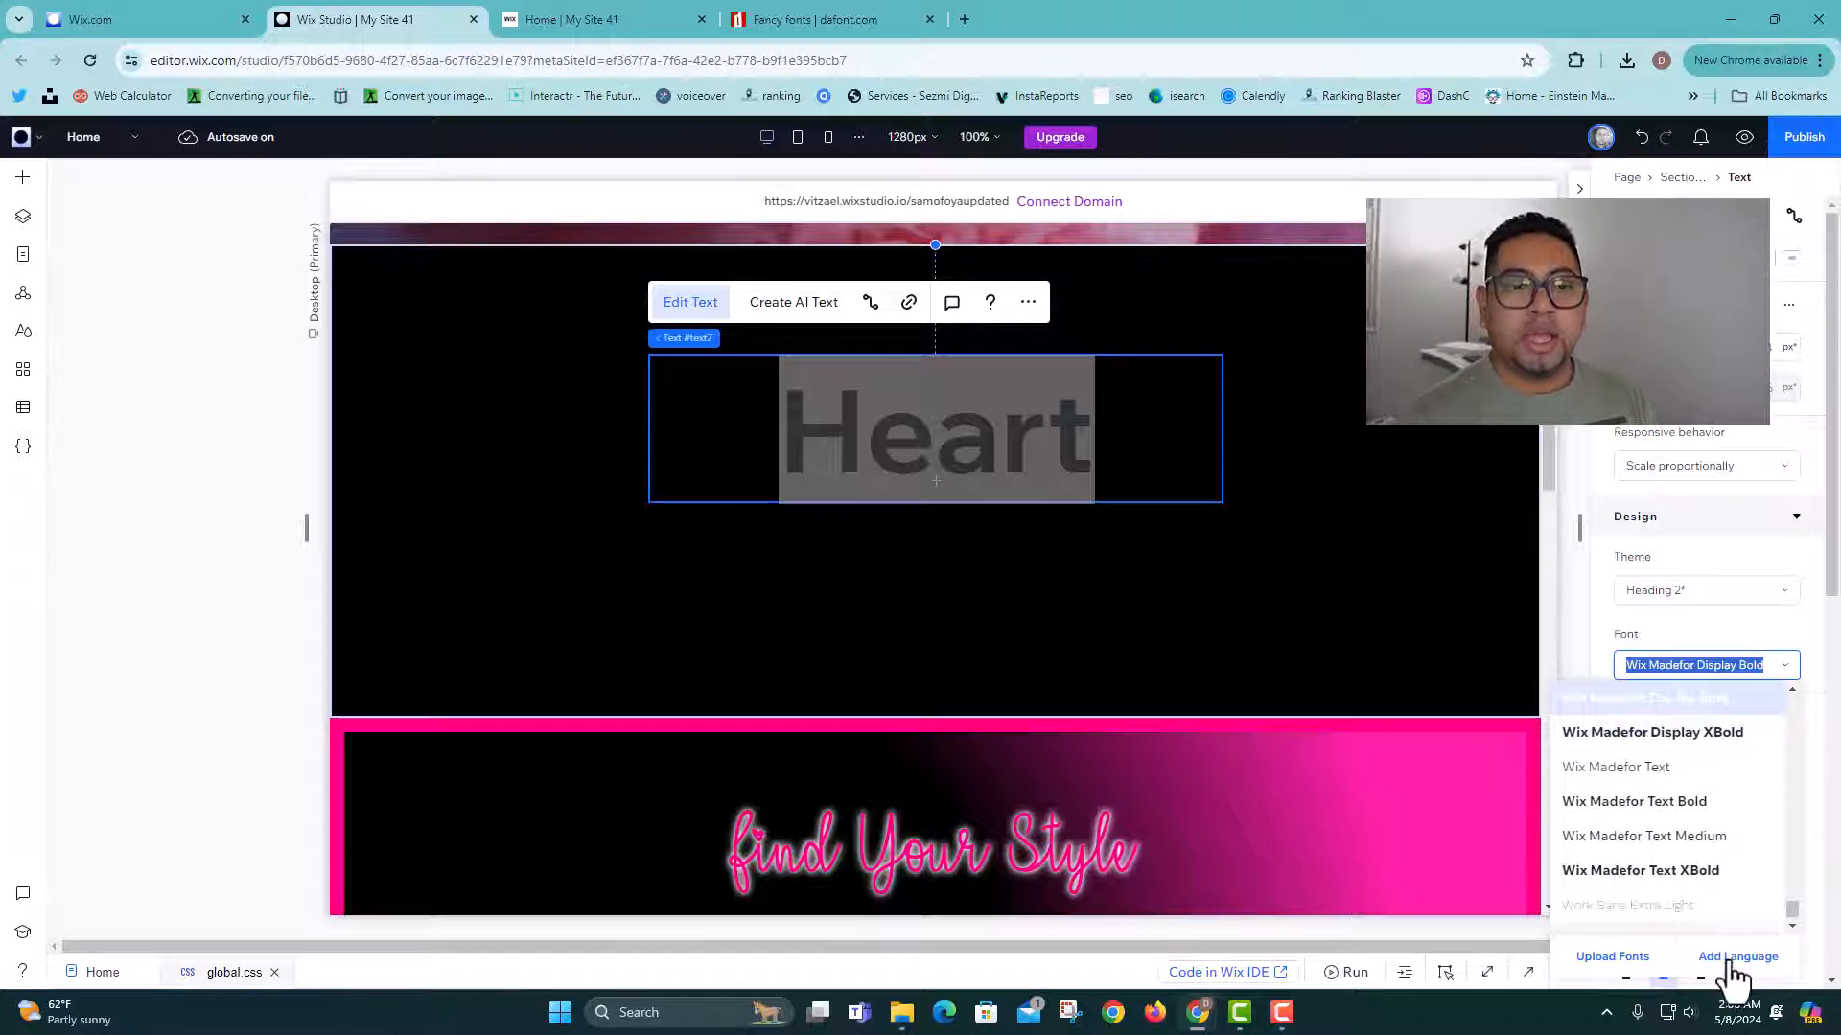
left_click(1612, 957)
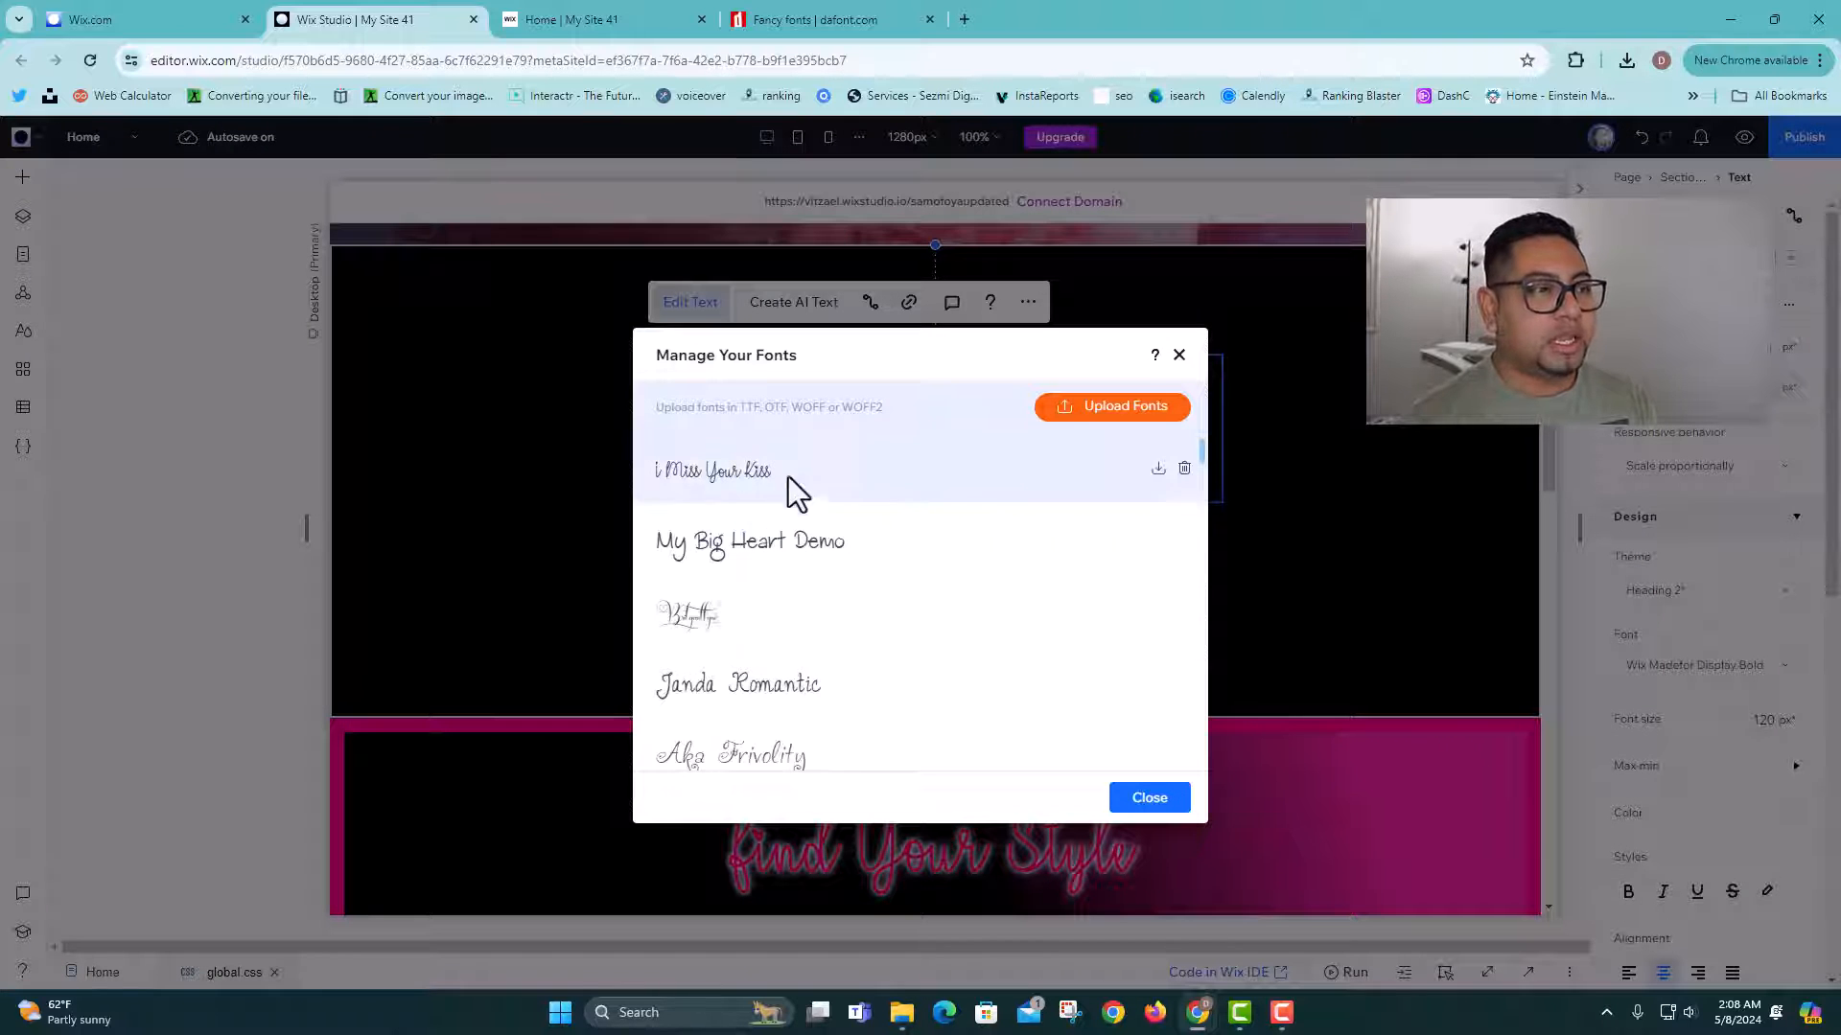
scroll(745, 556, "down", 1)
scroll(763, 595, "down", 2)
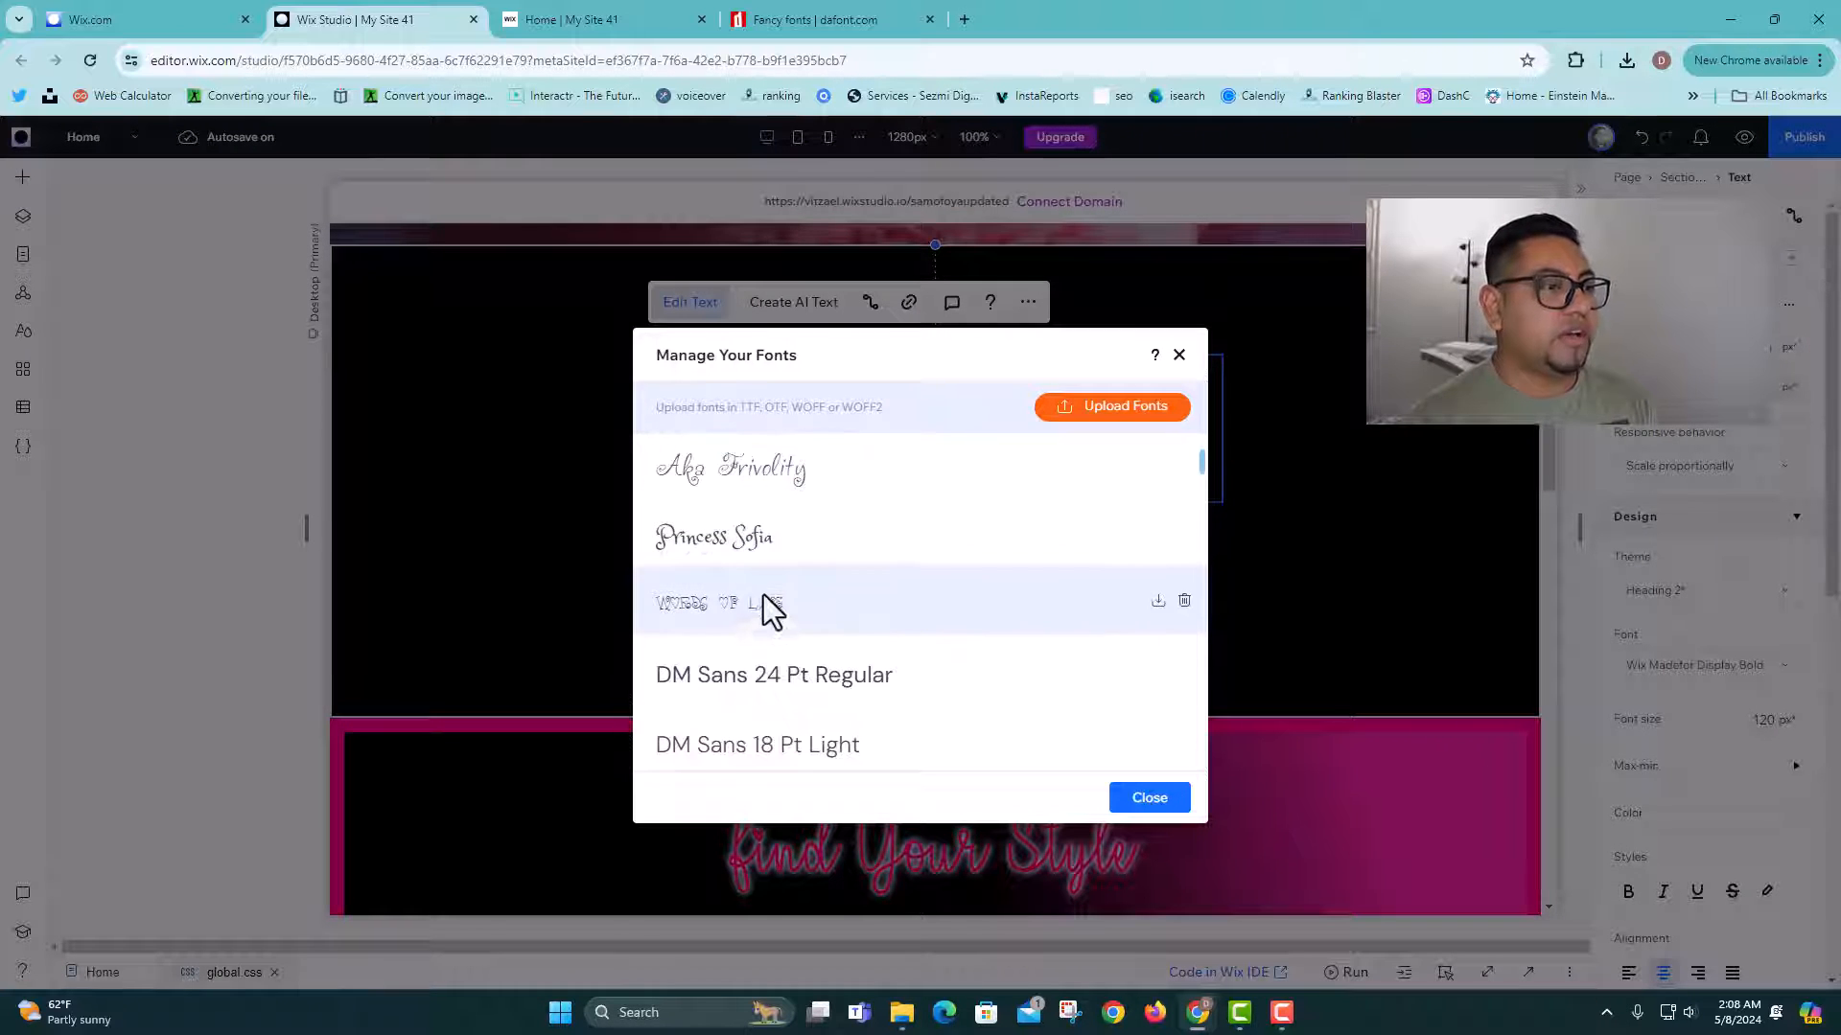
scroll(767, 590, "up", 4)
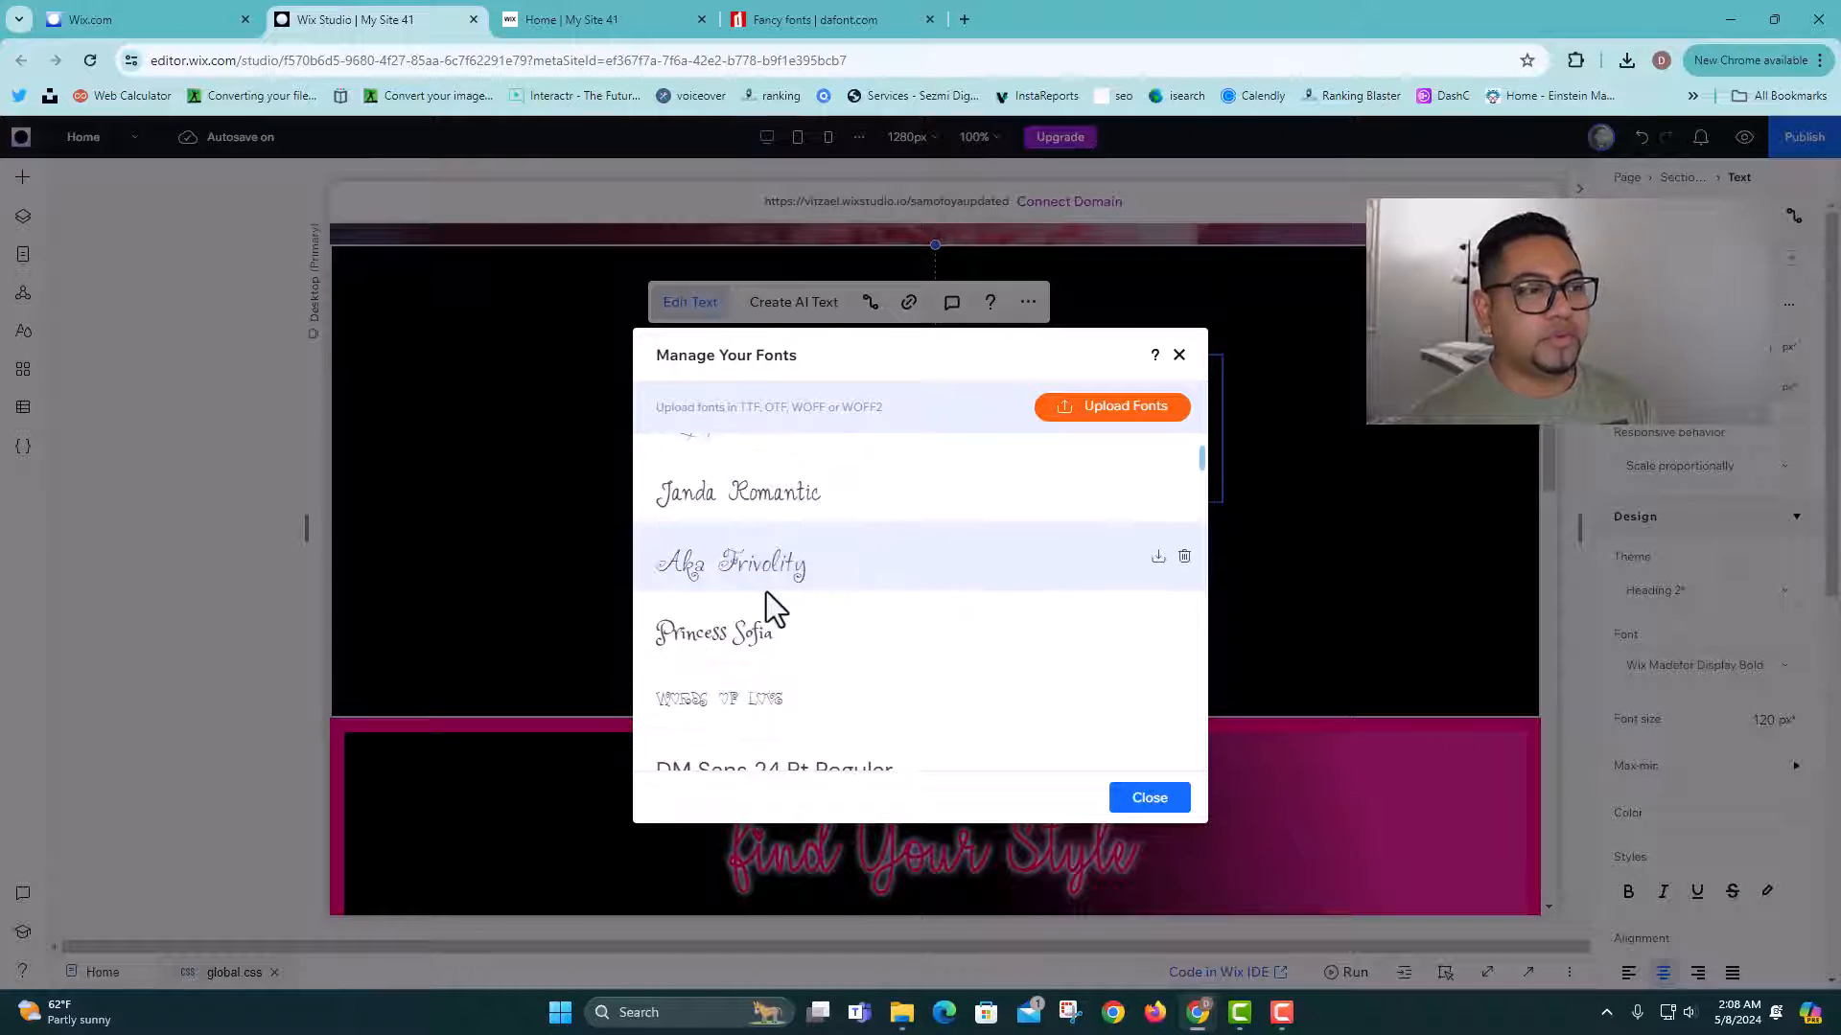
Step: Upload the OpenType Copyduck font from the copyduck folder in Downloads and close the font manager
left_click(1112, 416)
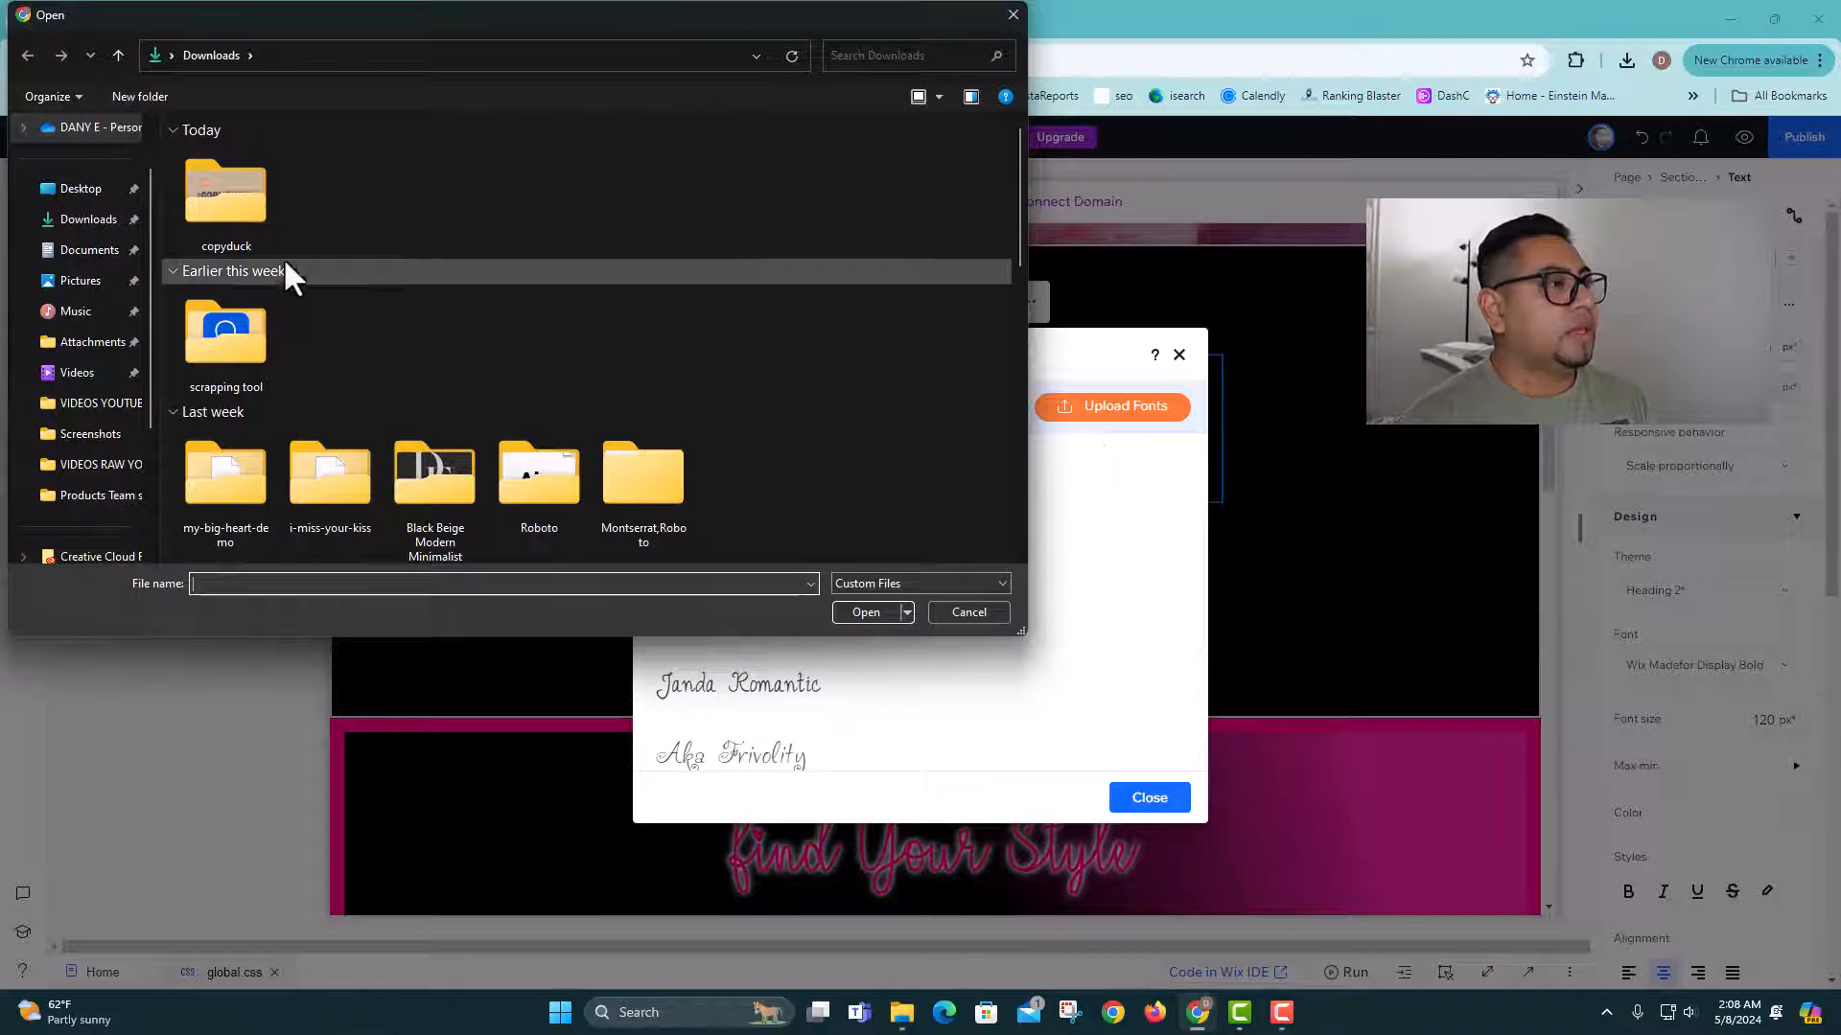
double_click(250, 203)
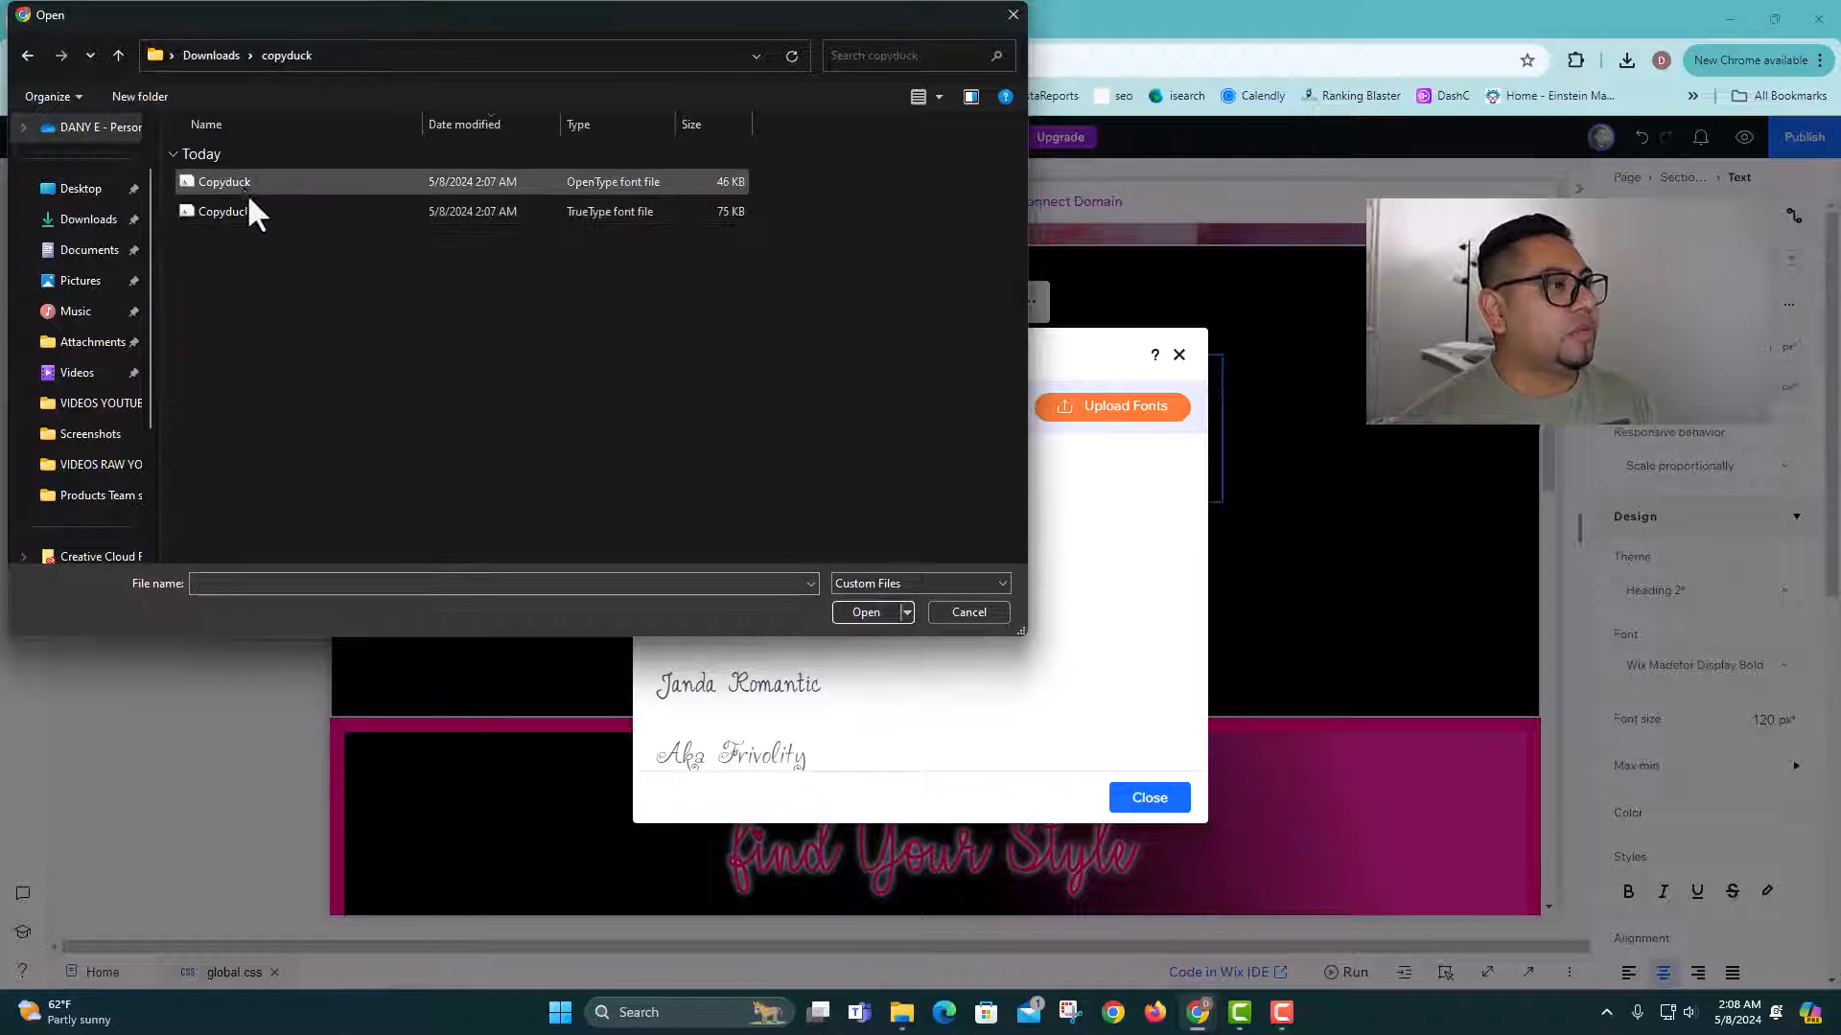
left_click(253, 182)
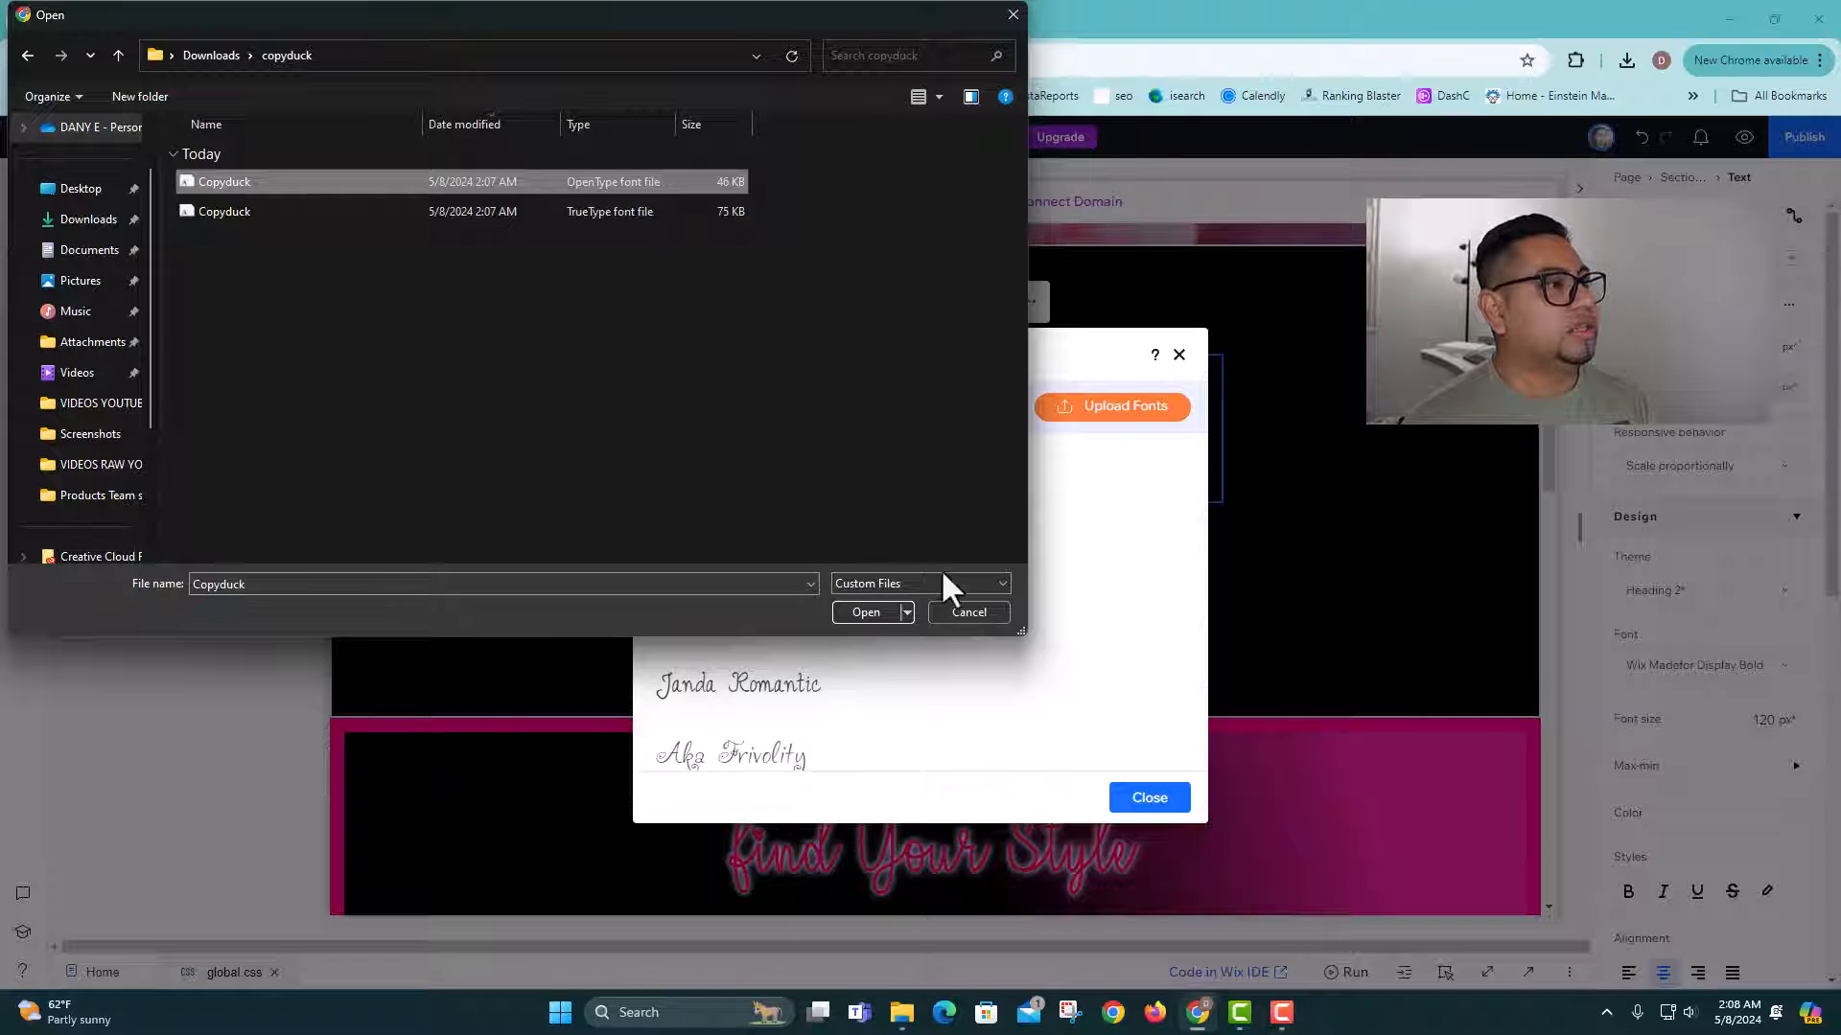
left_click(866, 611)
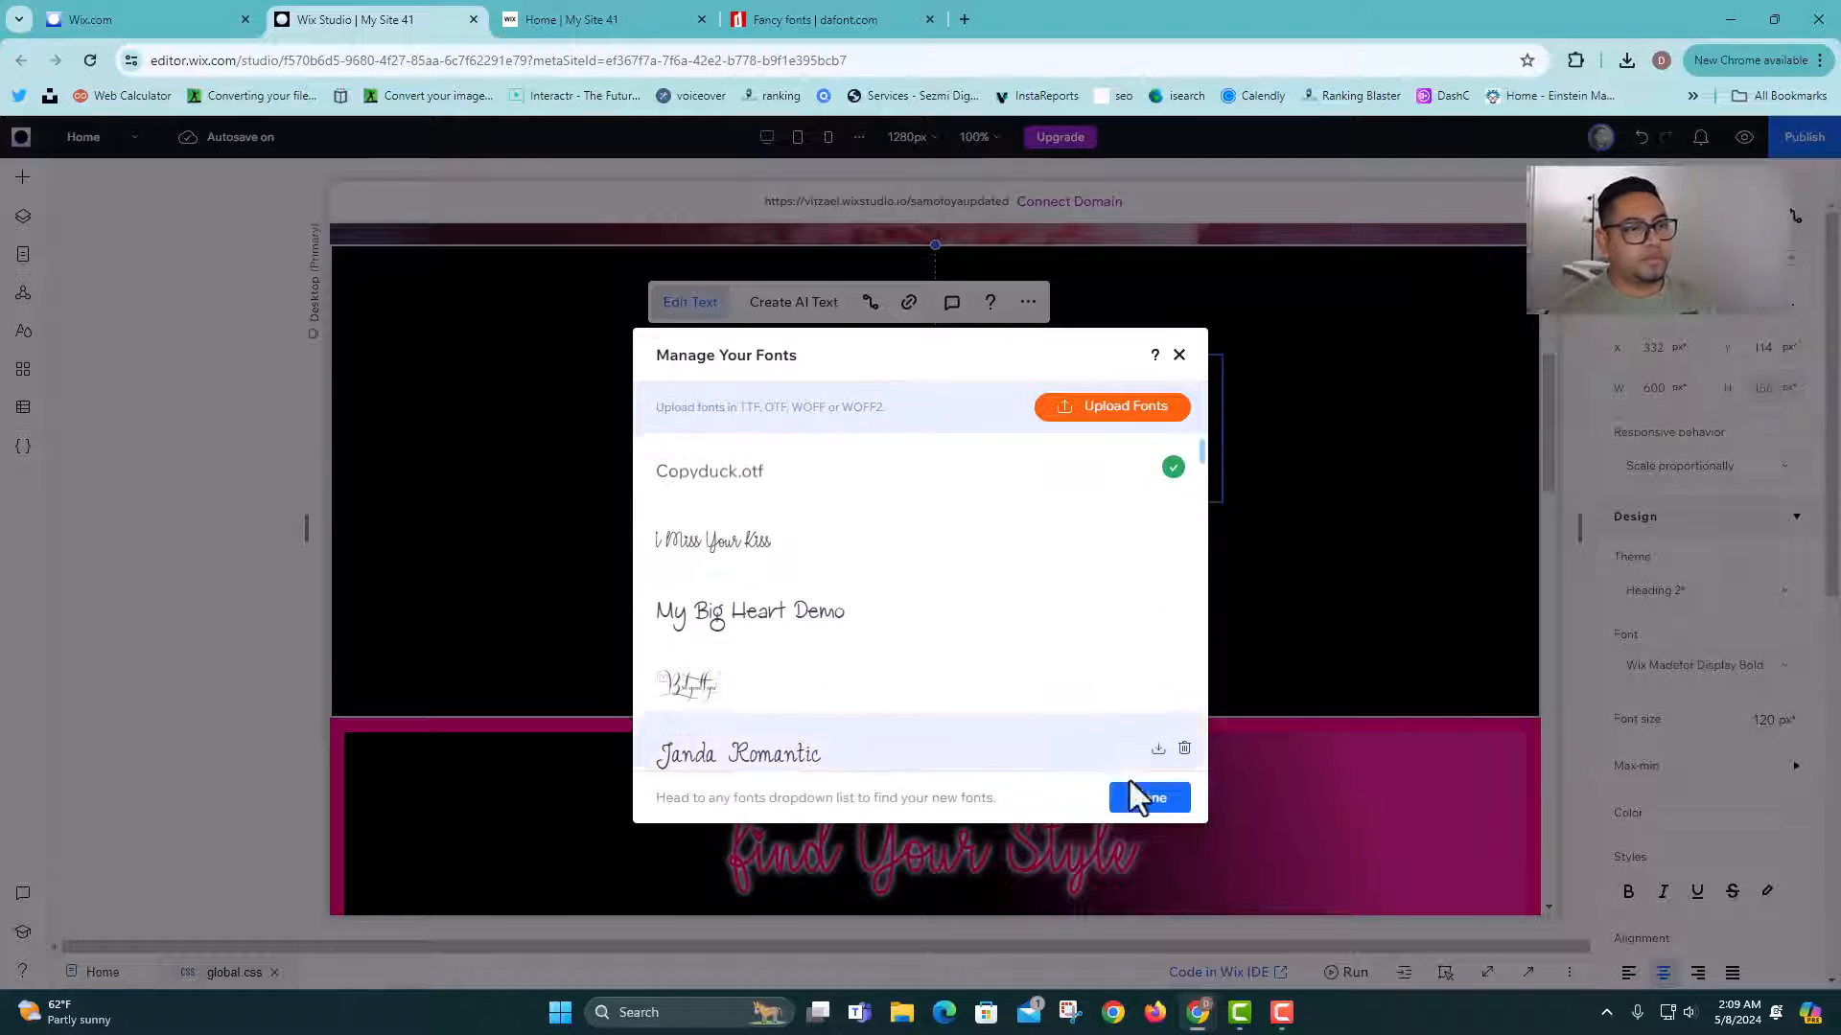
left_click(1145, 804)
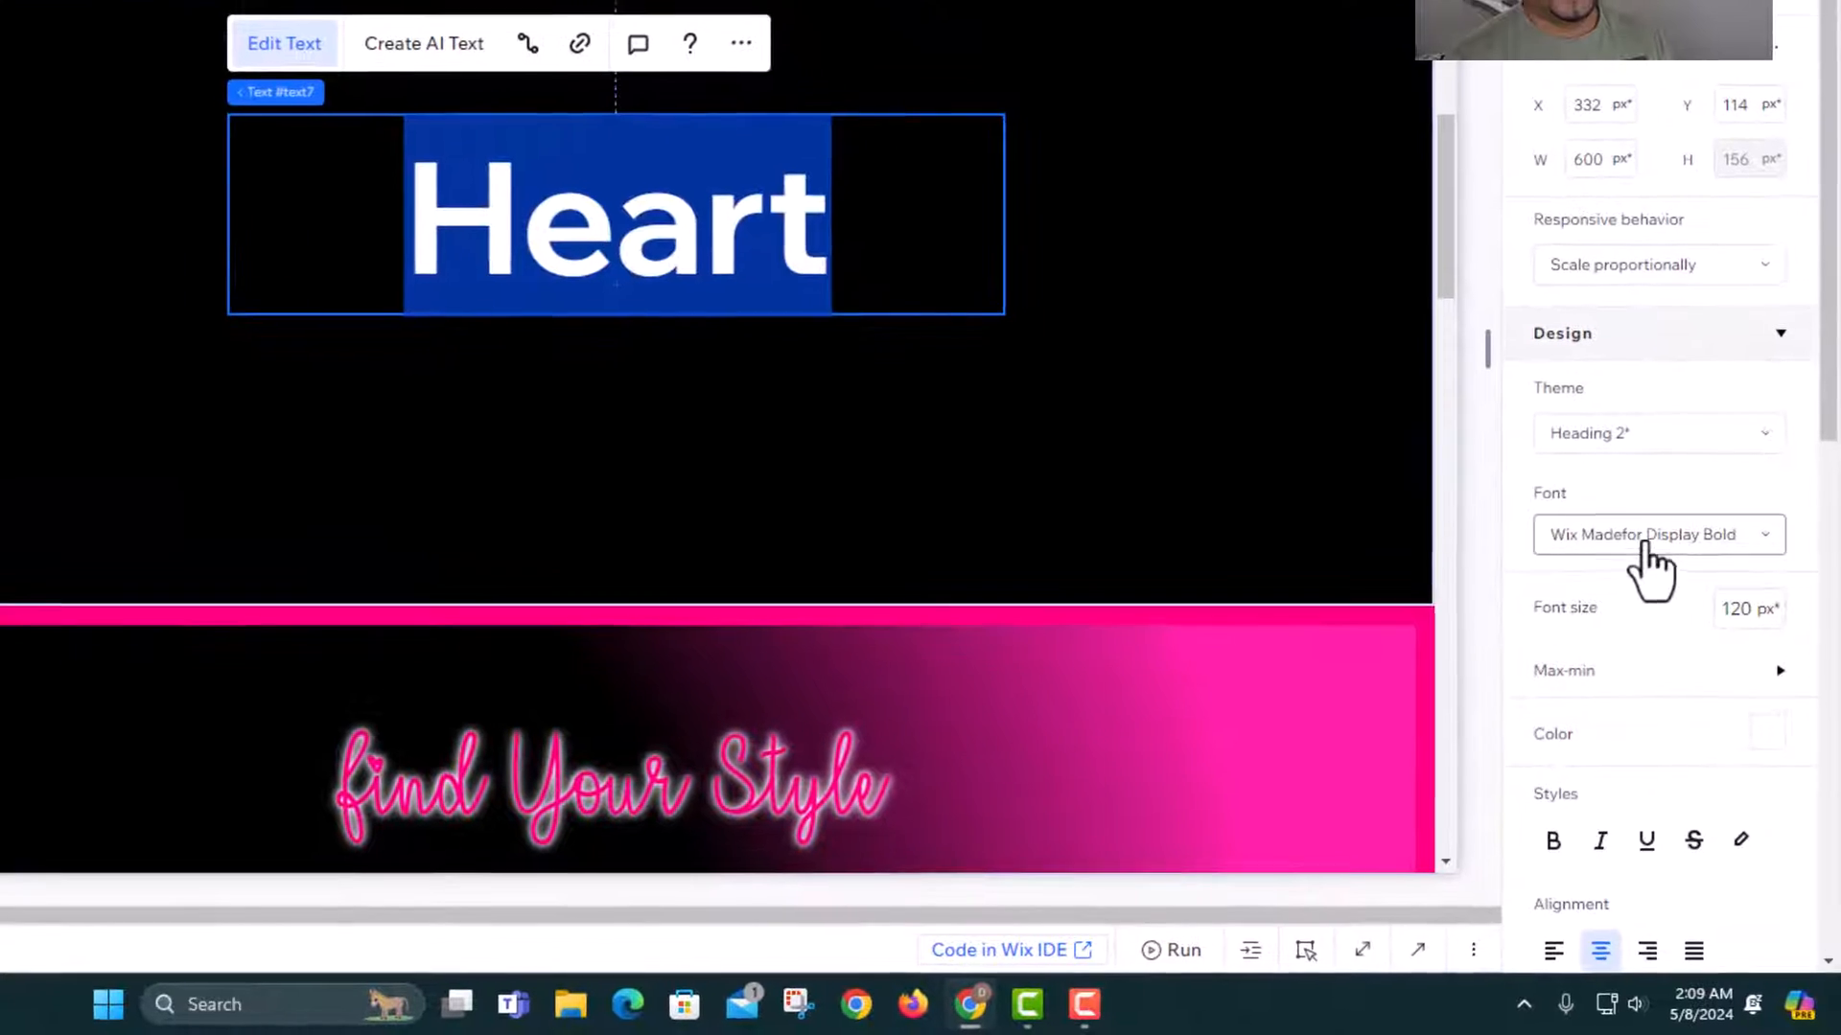
Step: Apply the uploaded Copyduck font to the "Heart" heading and deselect the text
left_click(1643, 544)
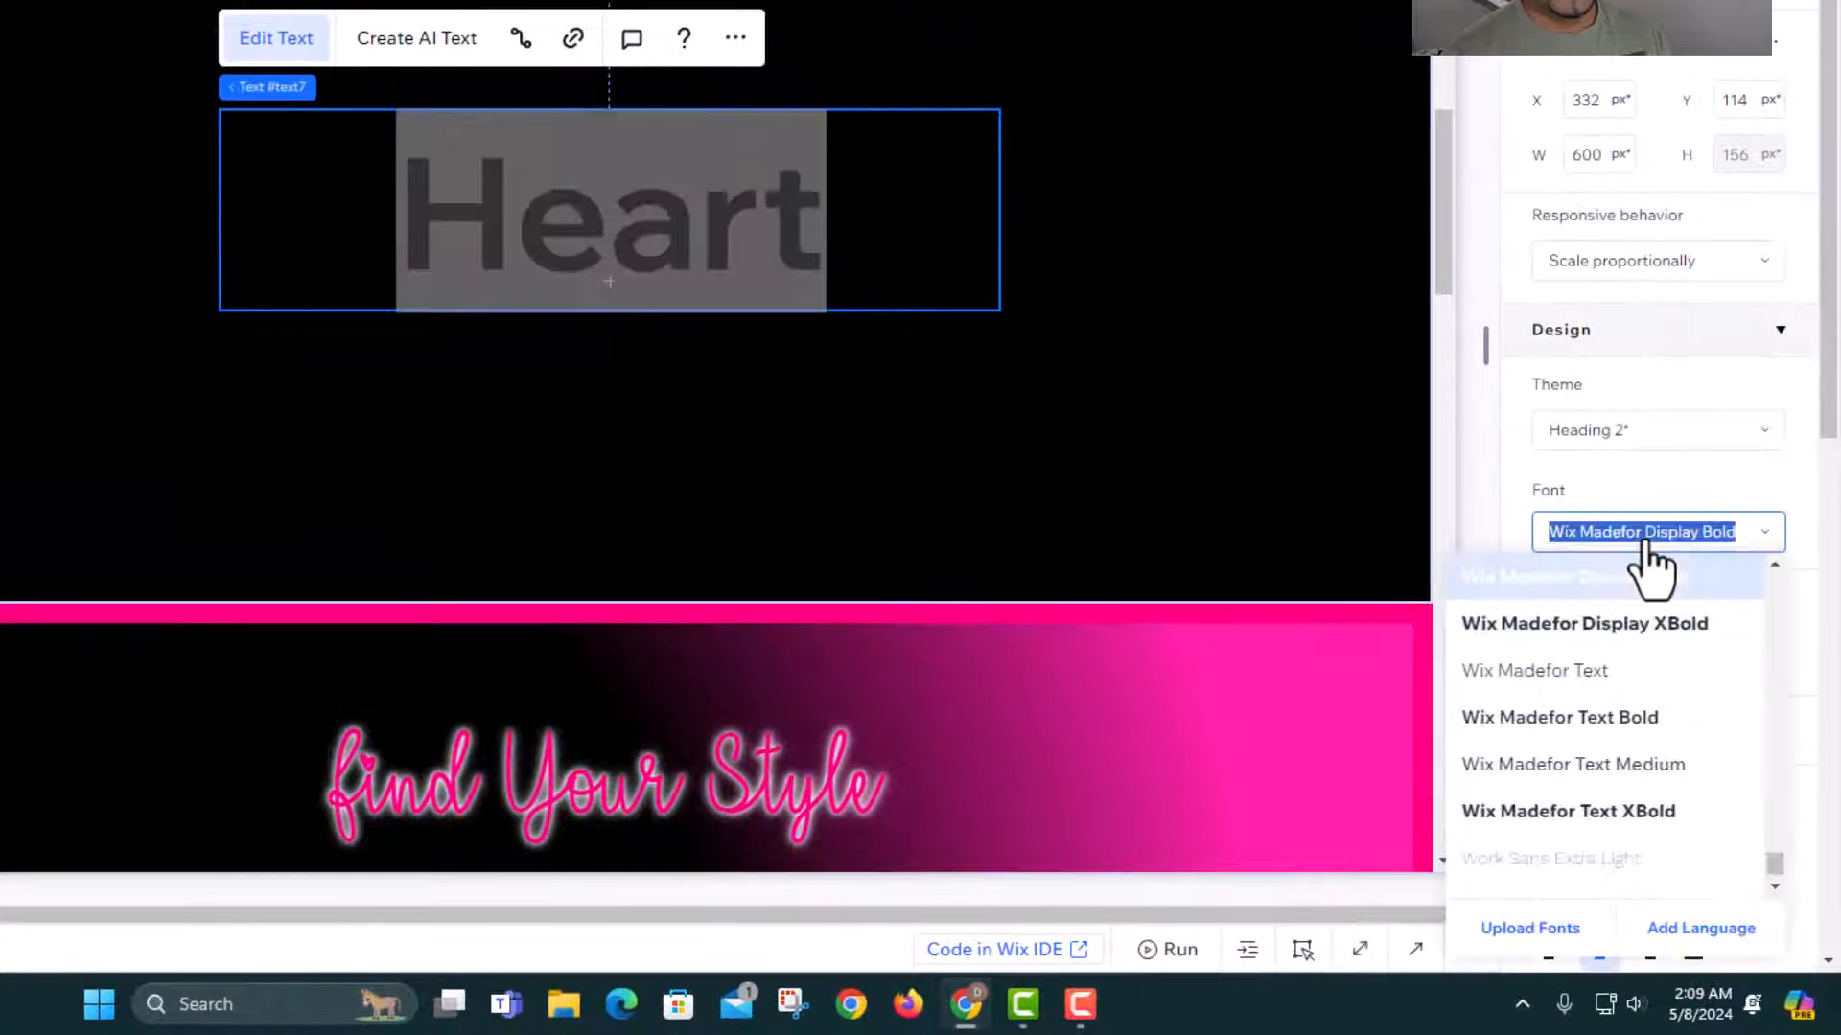
type("Duck")
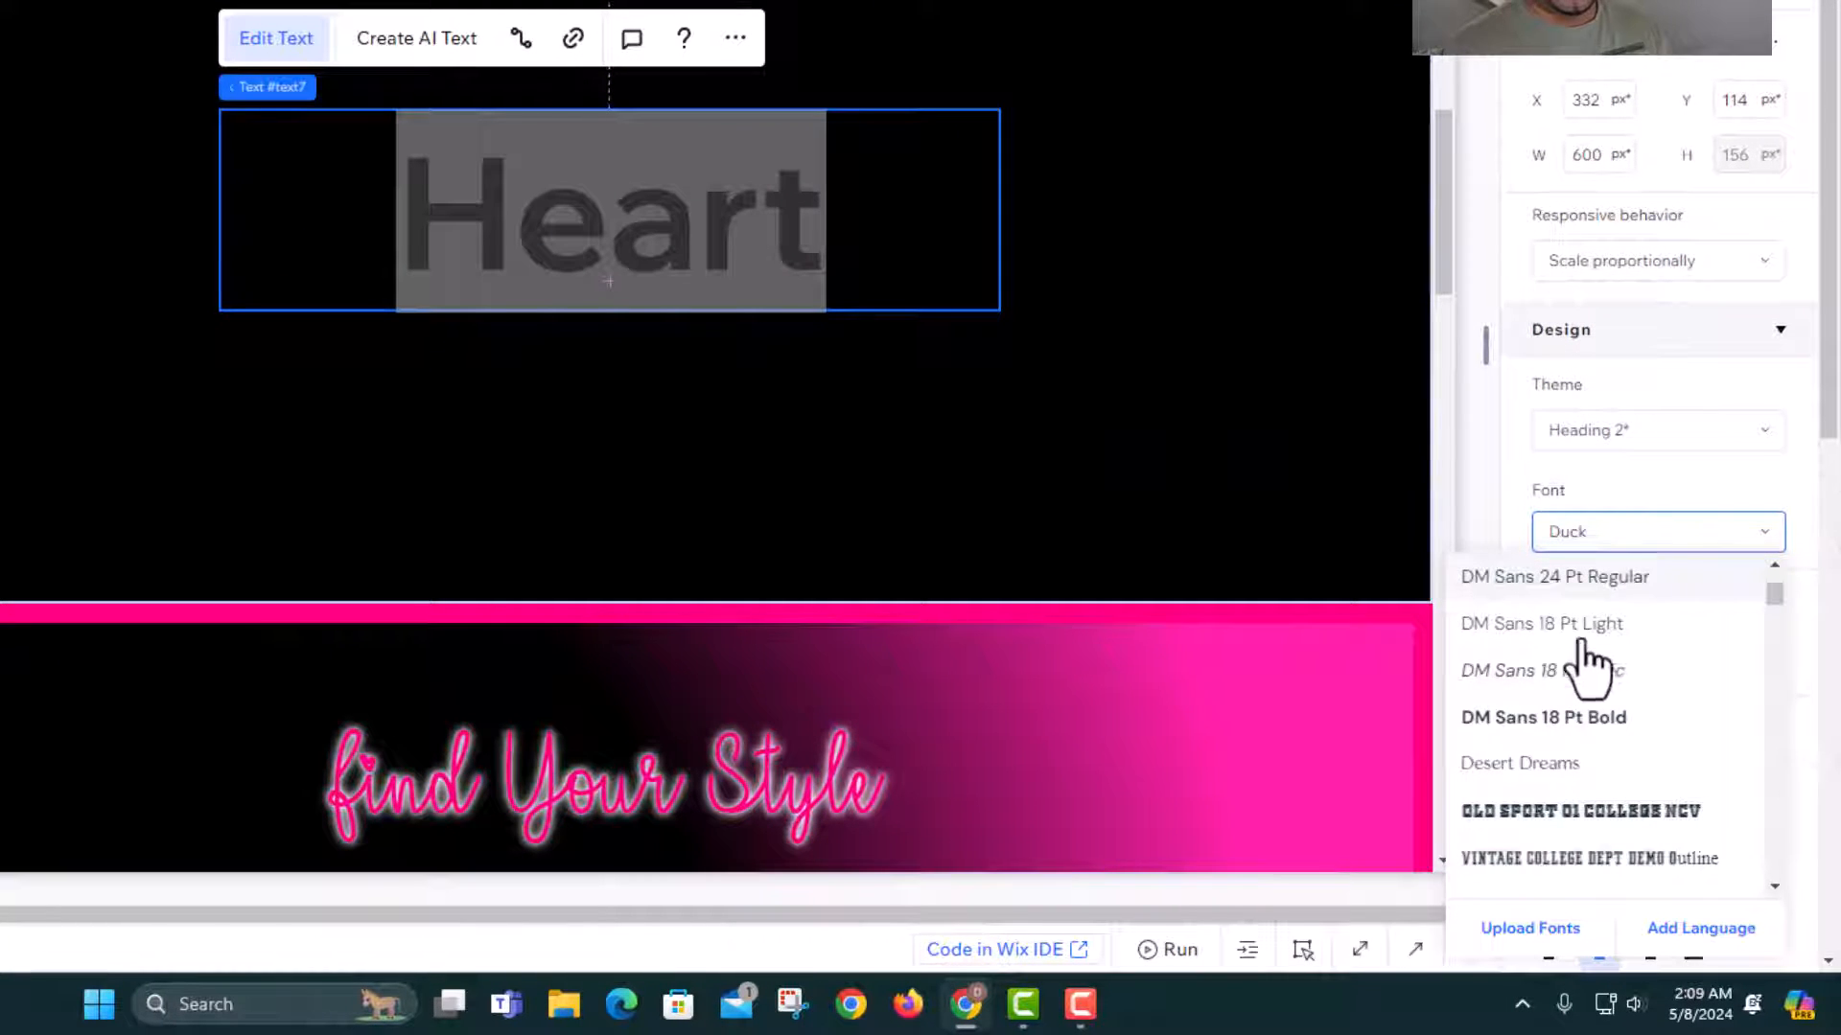
scroll(1600, 671, "up", 5)
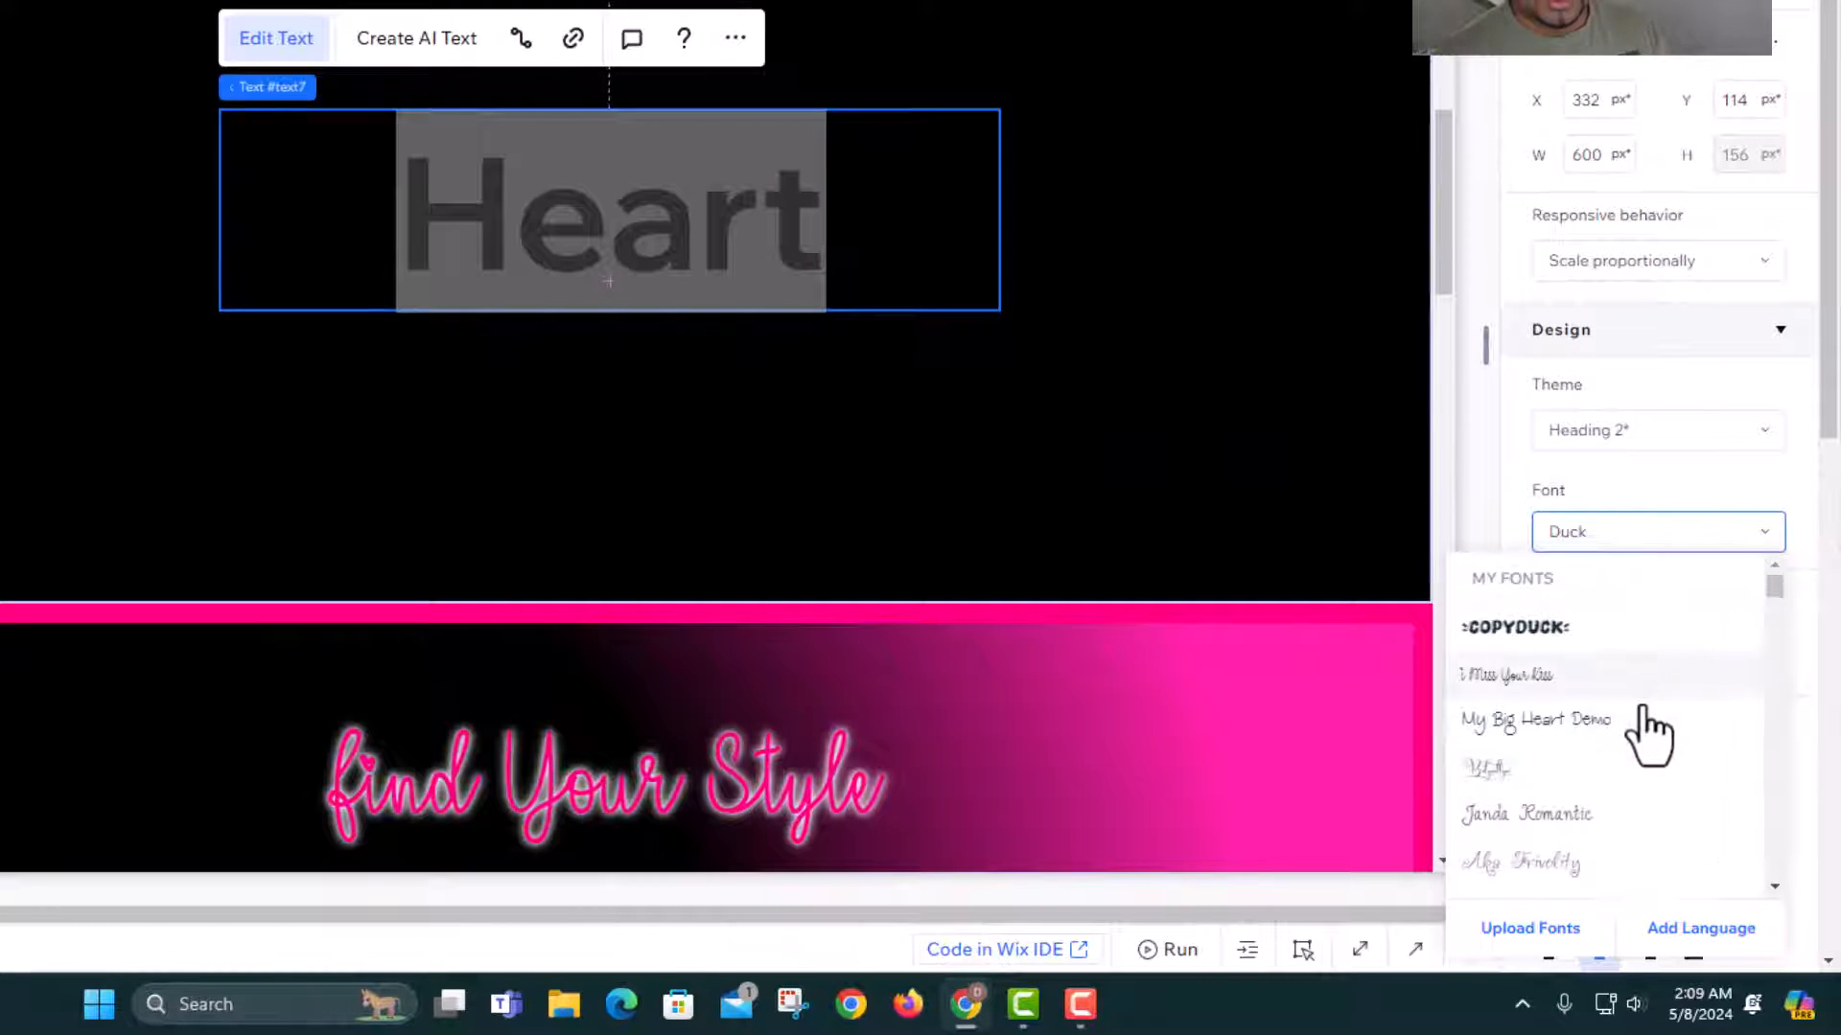
left_click(1539, 639)
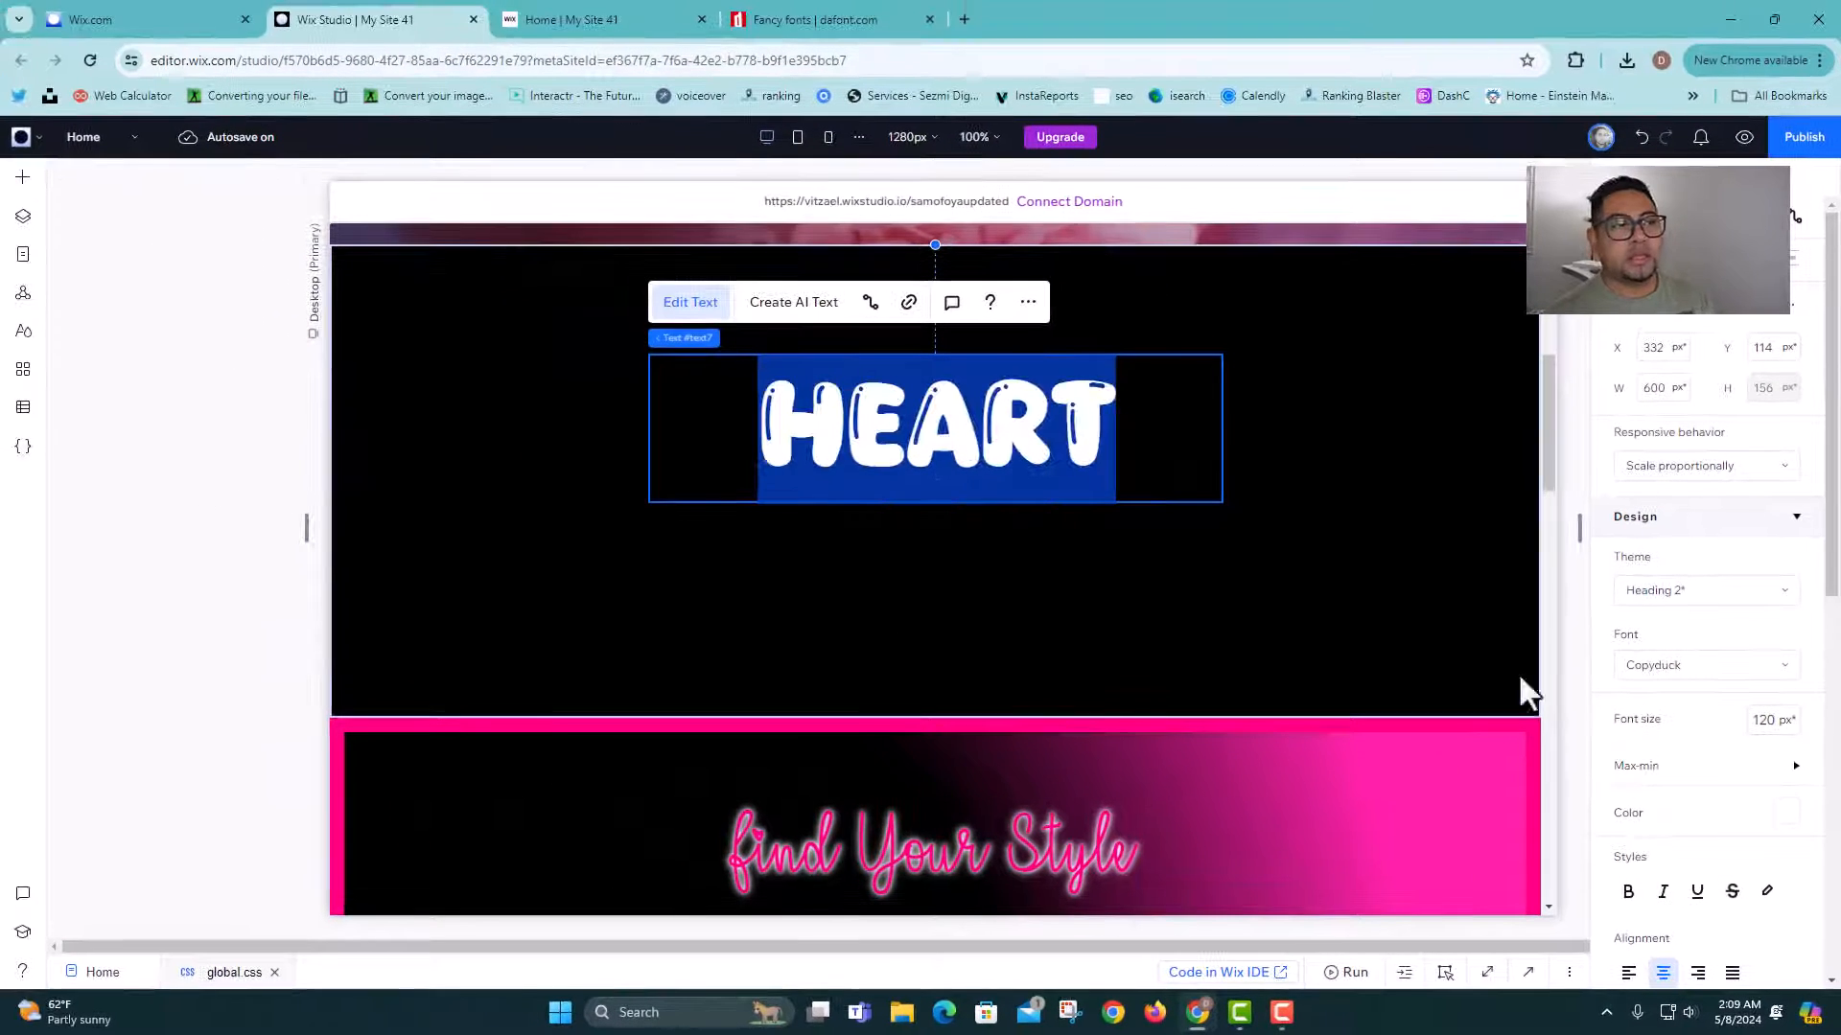
left_click(1275, 453)
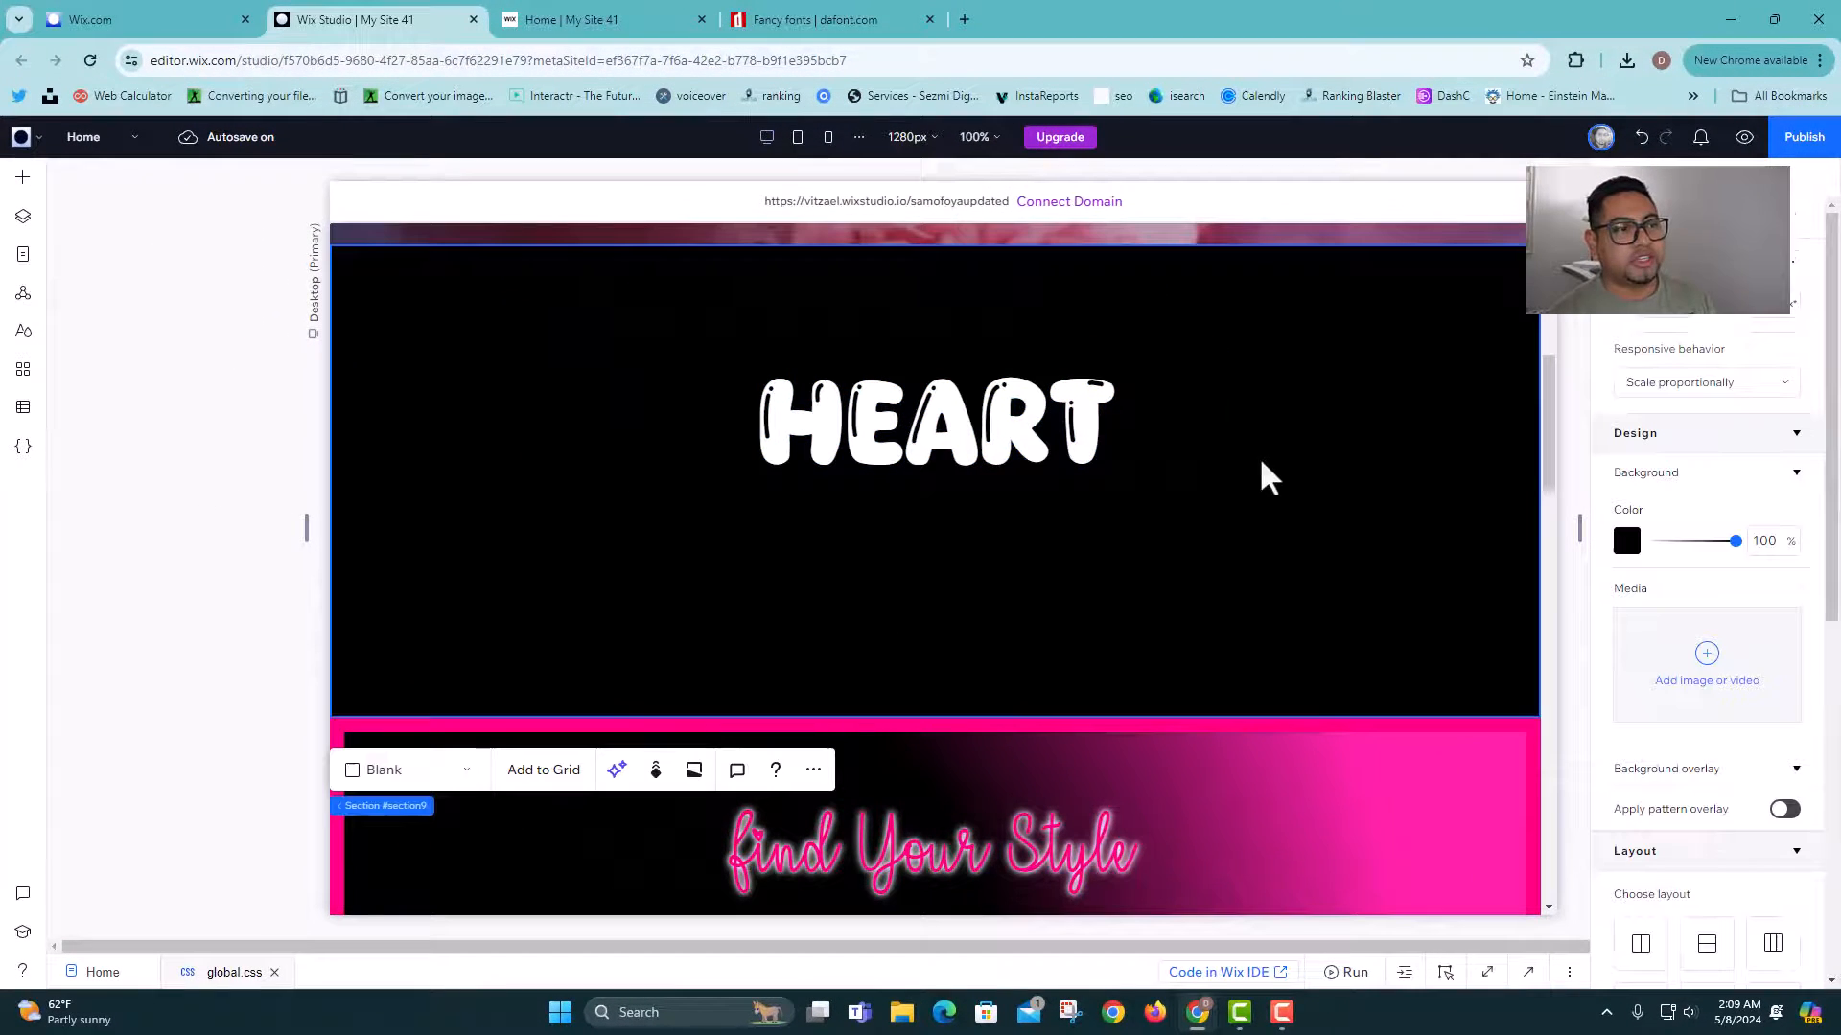
left_click(1105, 452)
left_click(1132, 452)
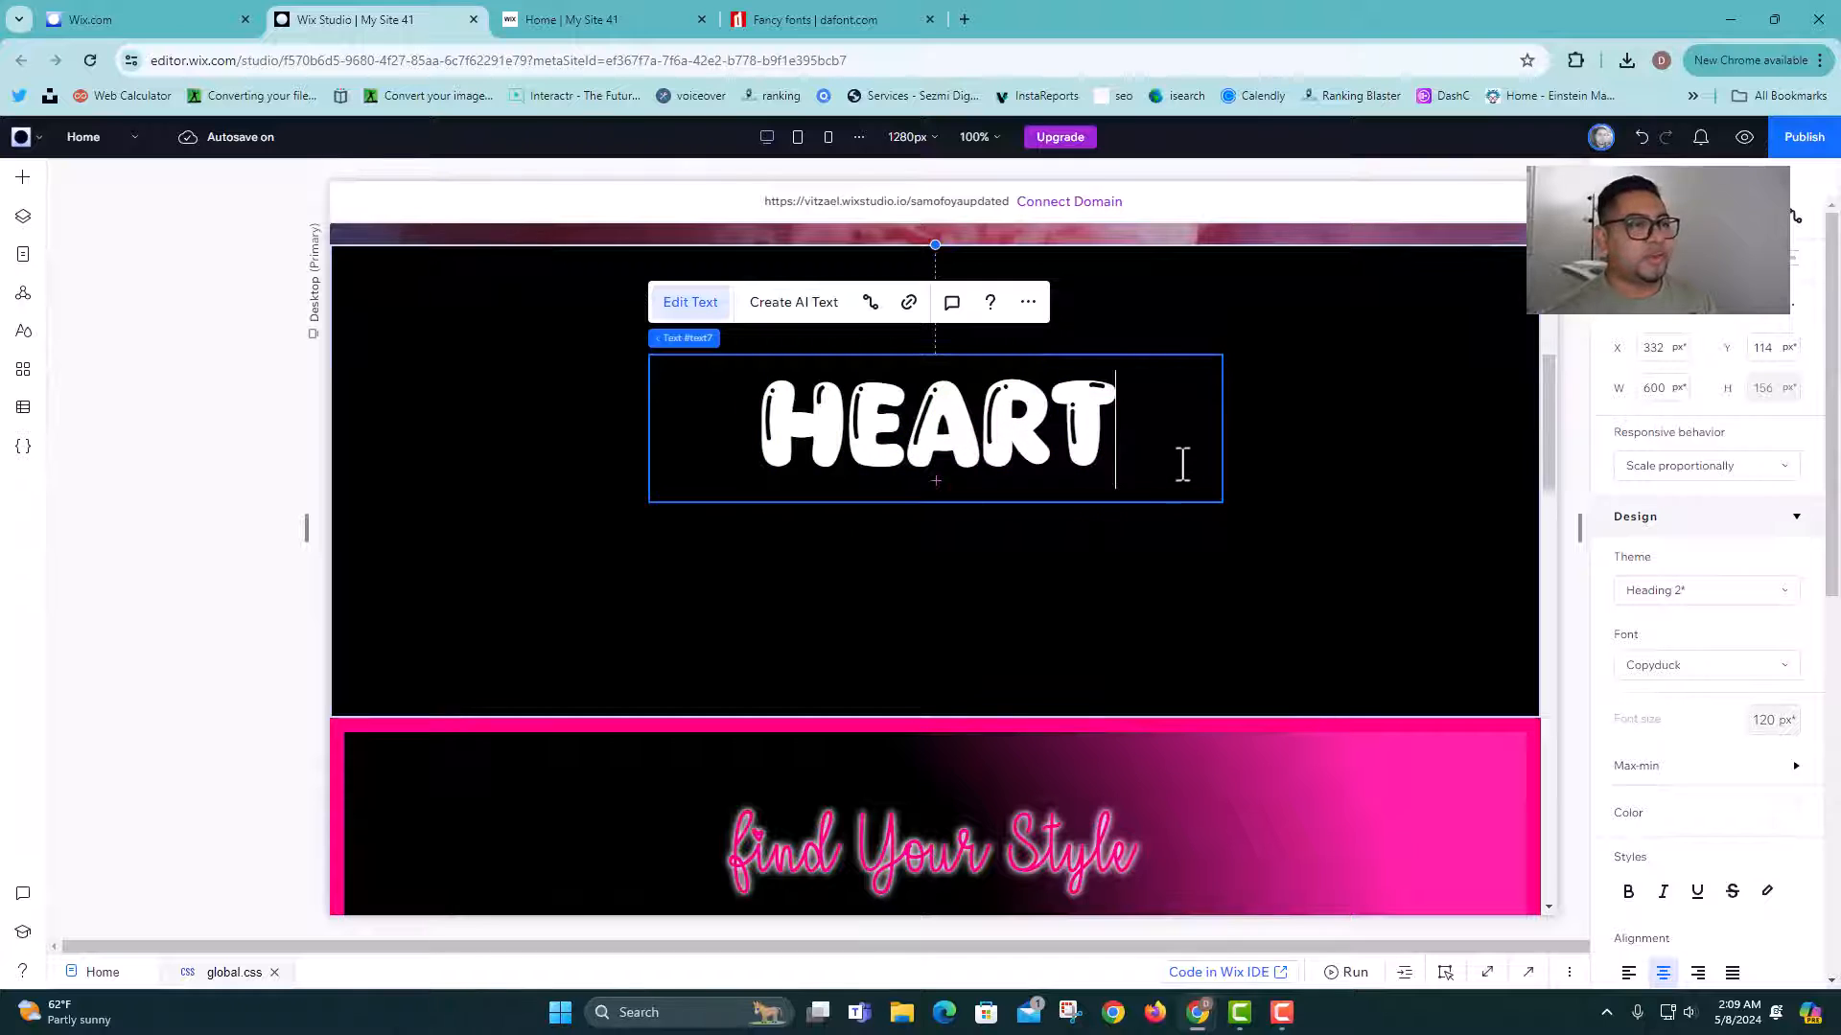
left_click(1252, 472)
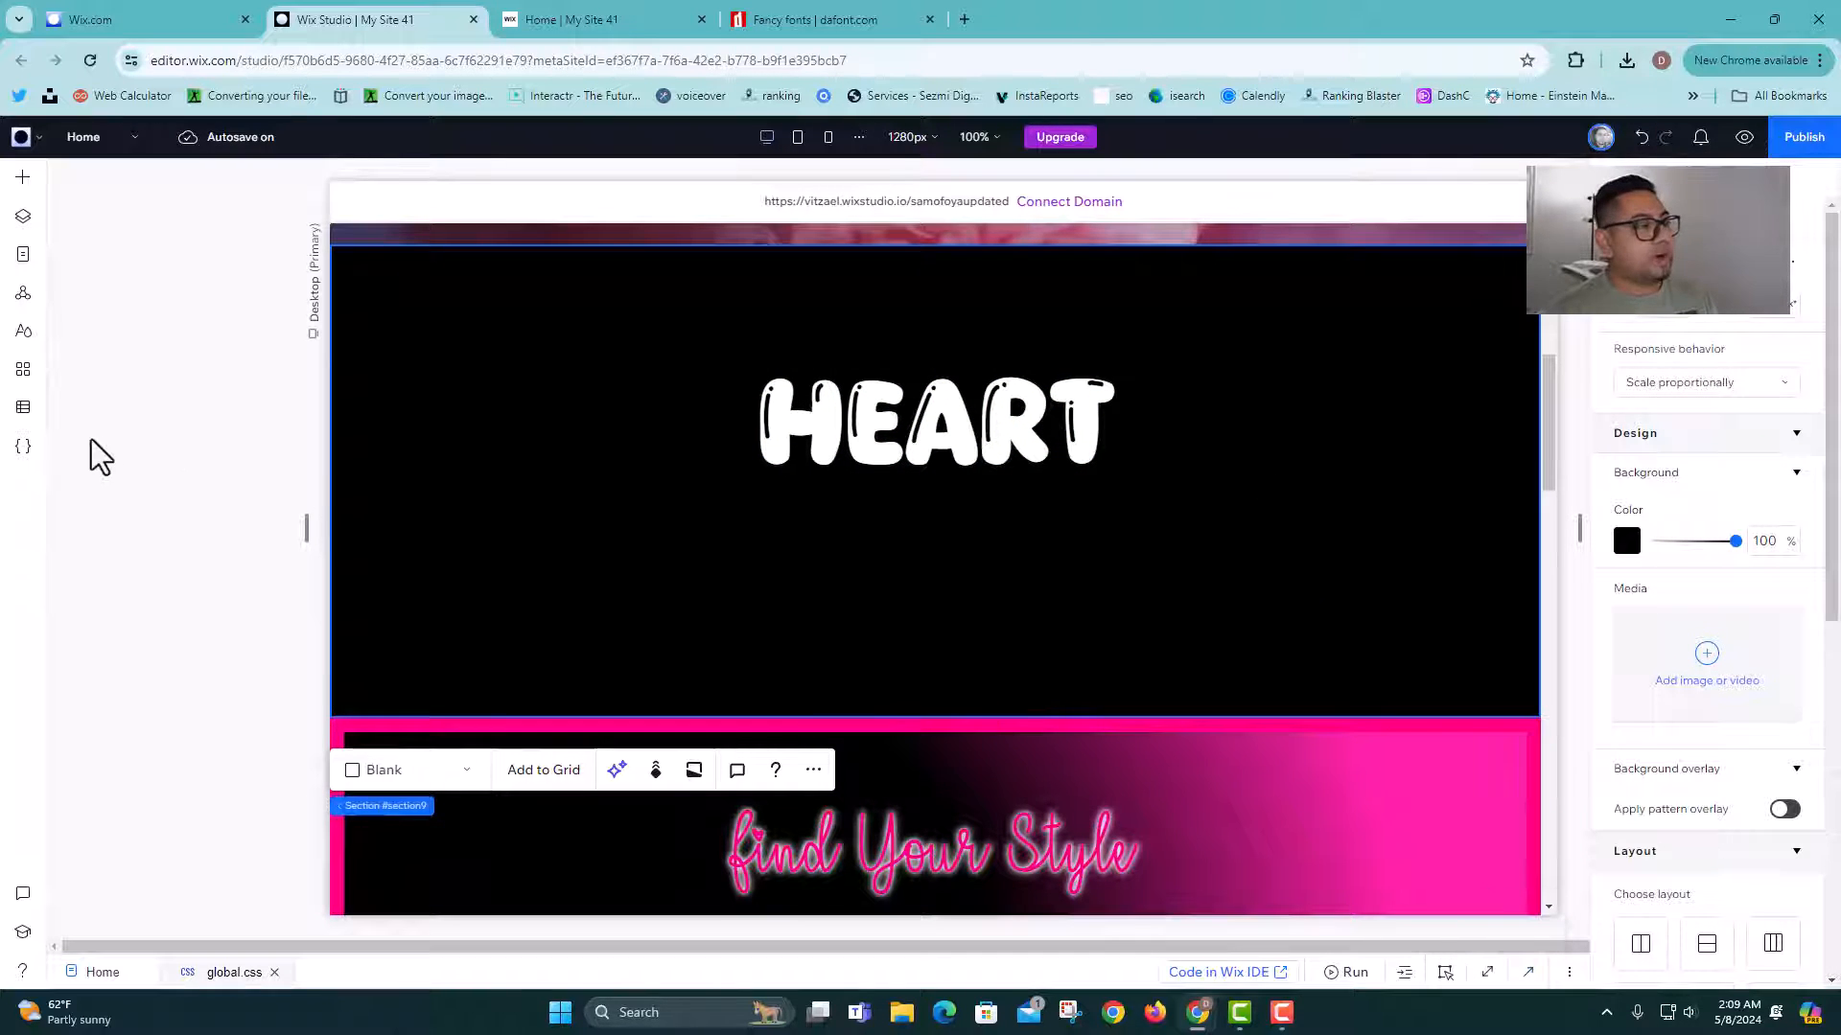
Step: Turn the site's coding mode off and on again, keeping only the code editor open below the canvas
left_click(23, 446)
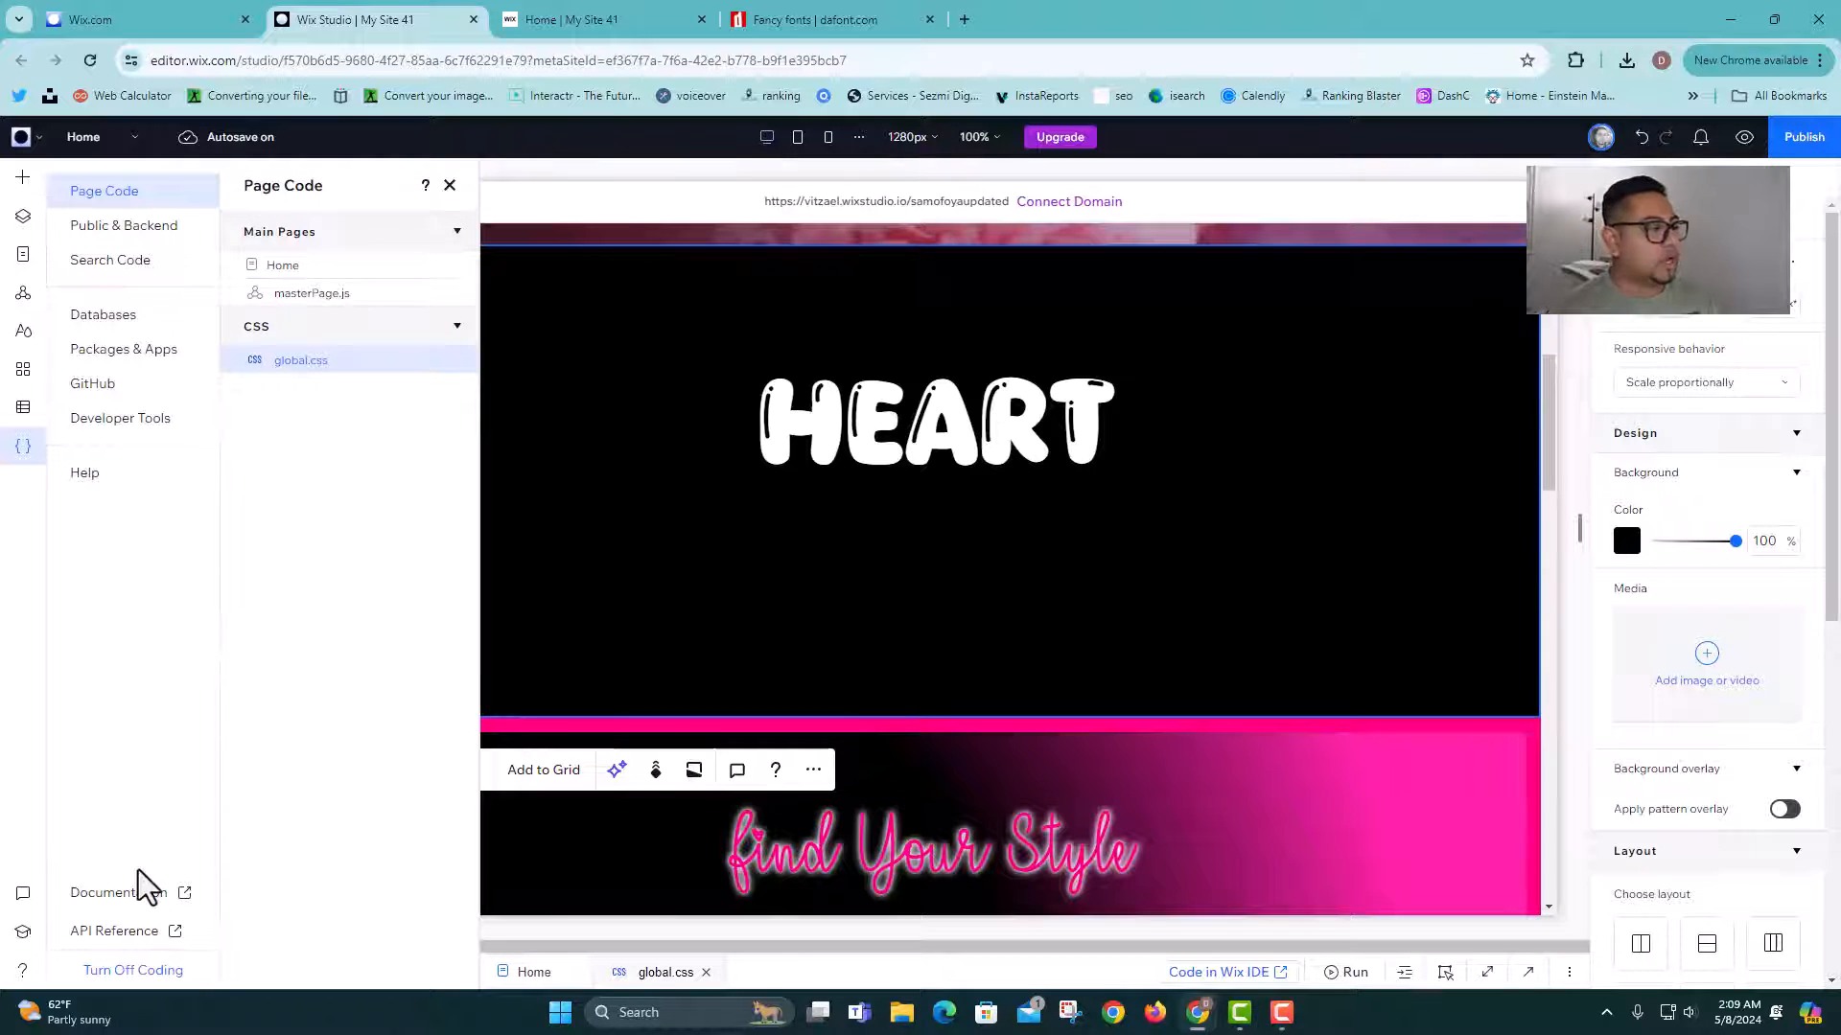
left_click(127, 970)
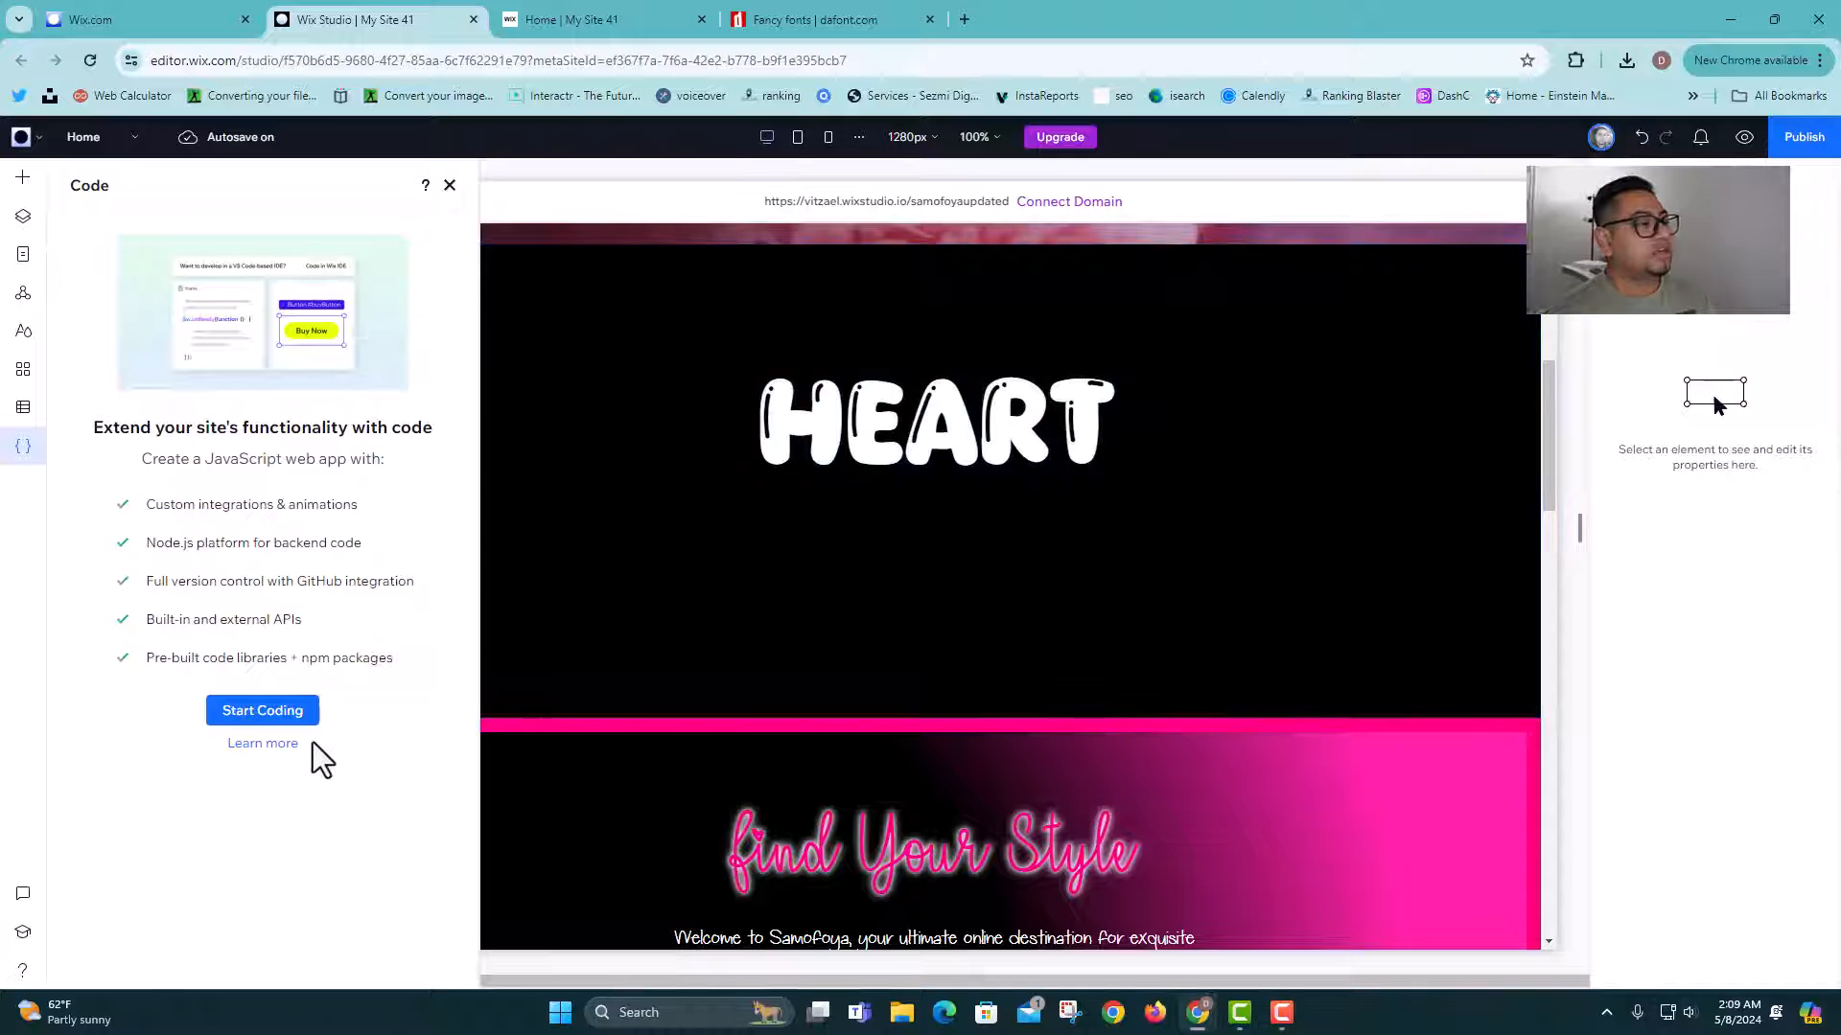
left_click(292, 719)
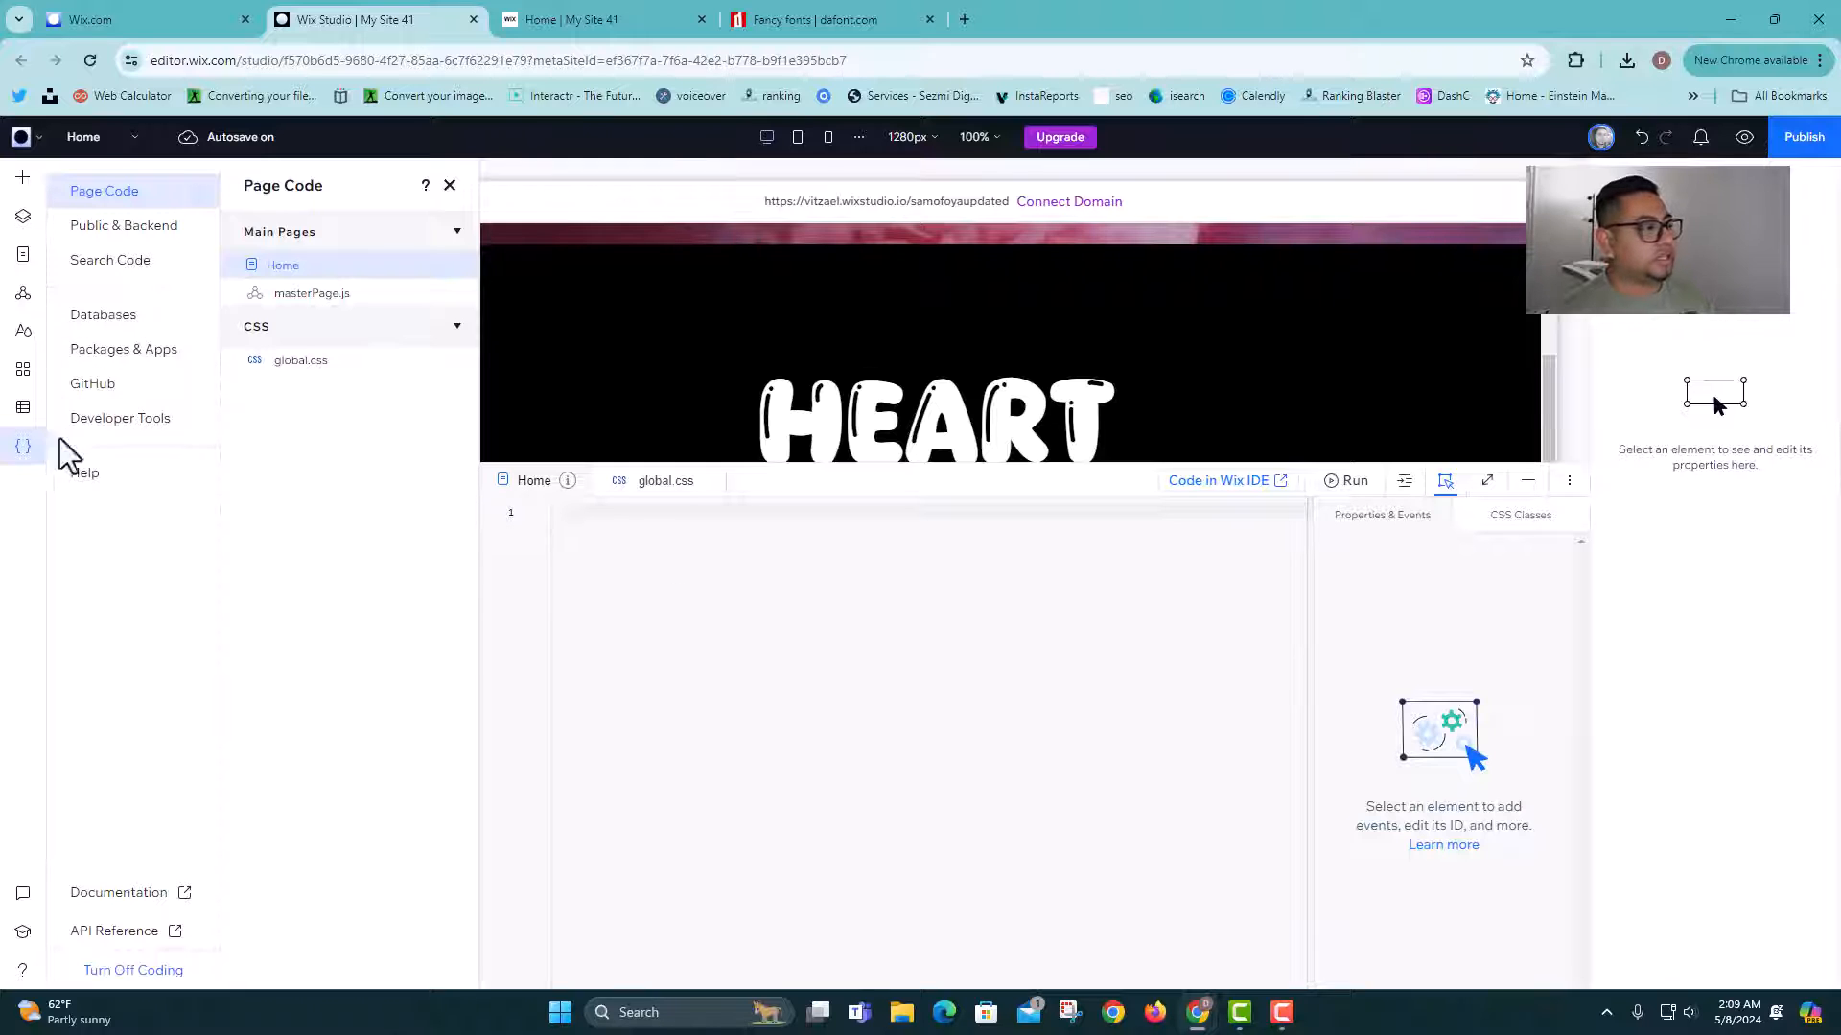
left_click(450, 185)
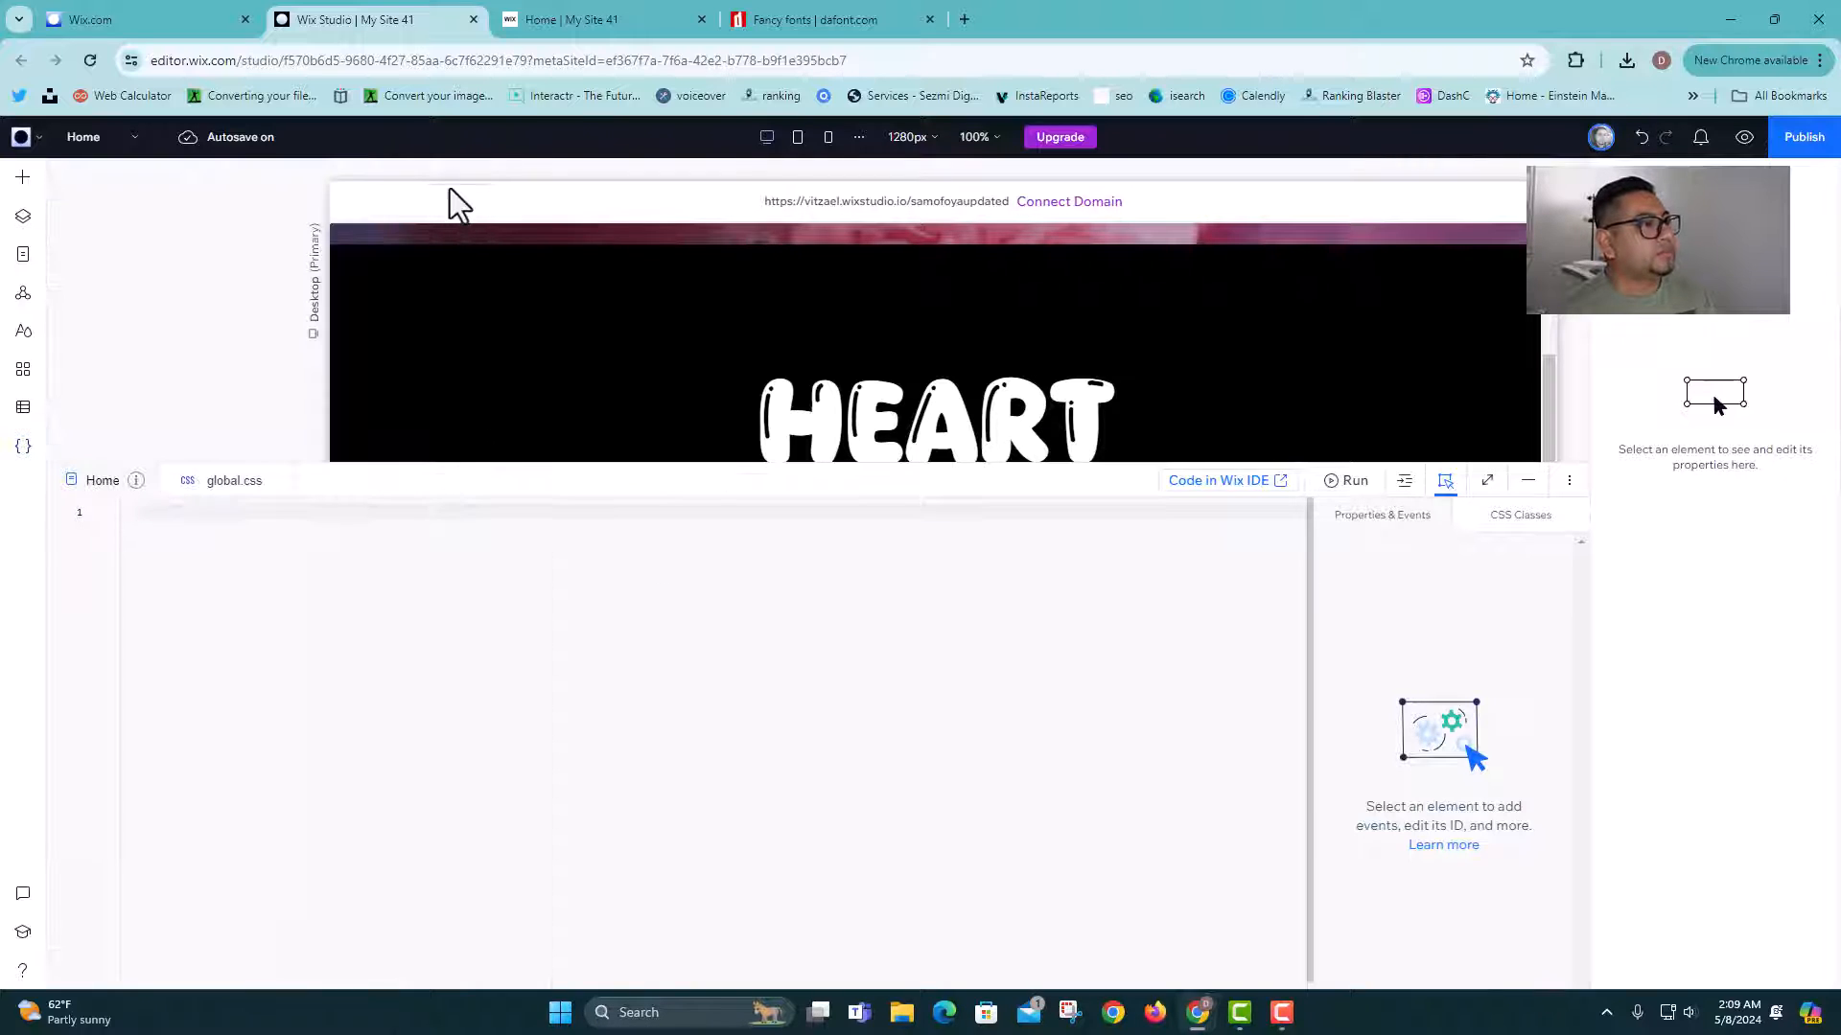
Step: Shrink the code editor to reveal the whole heading and display the CSS classes of the "Heart" text element
left_click_drag(1146, 474, 1141, 702)
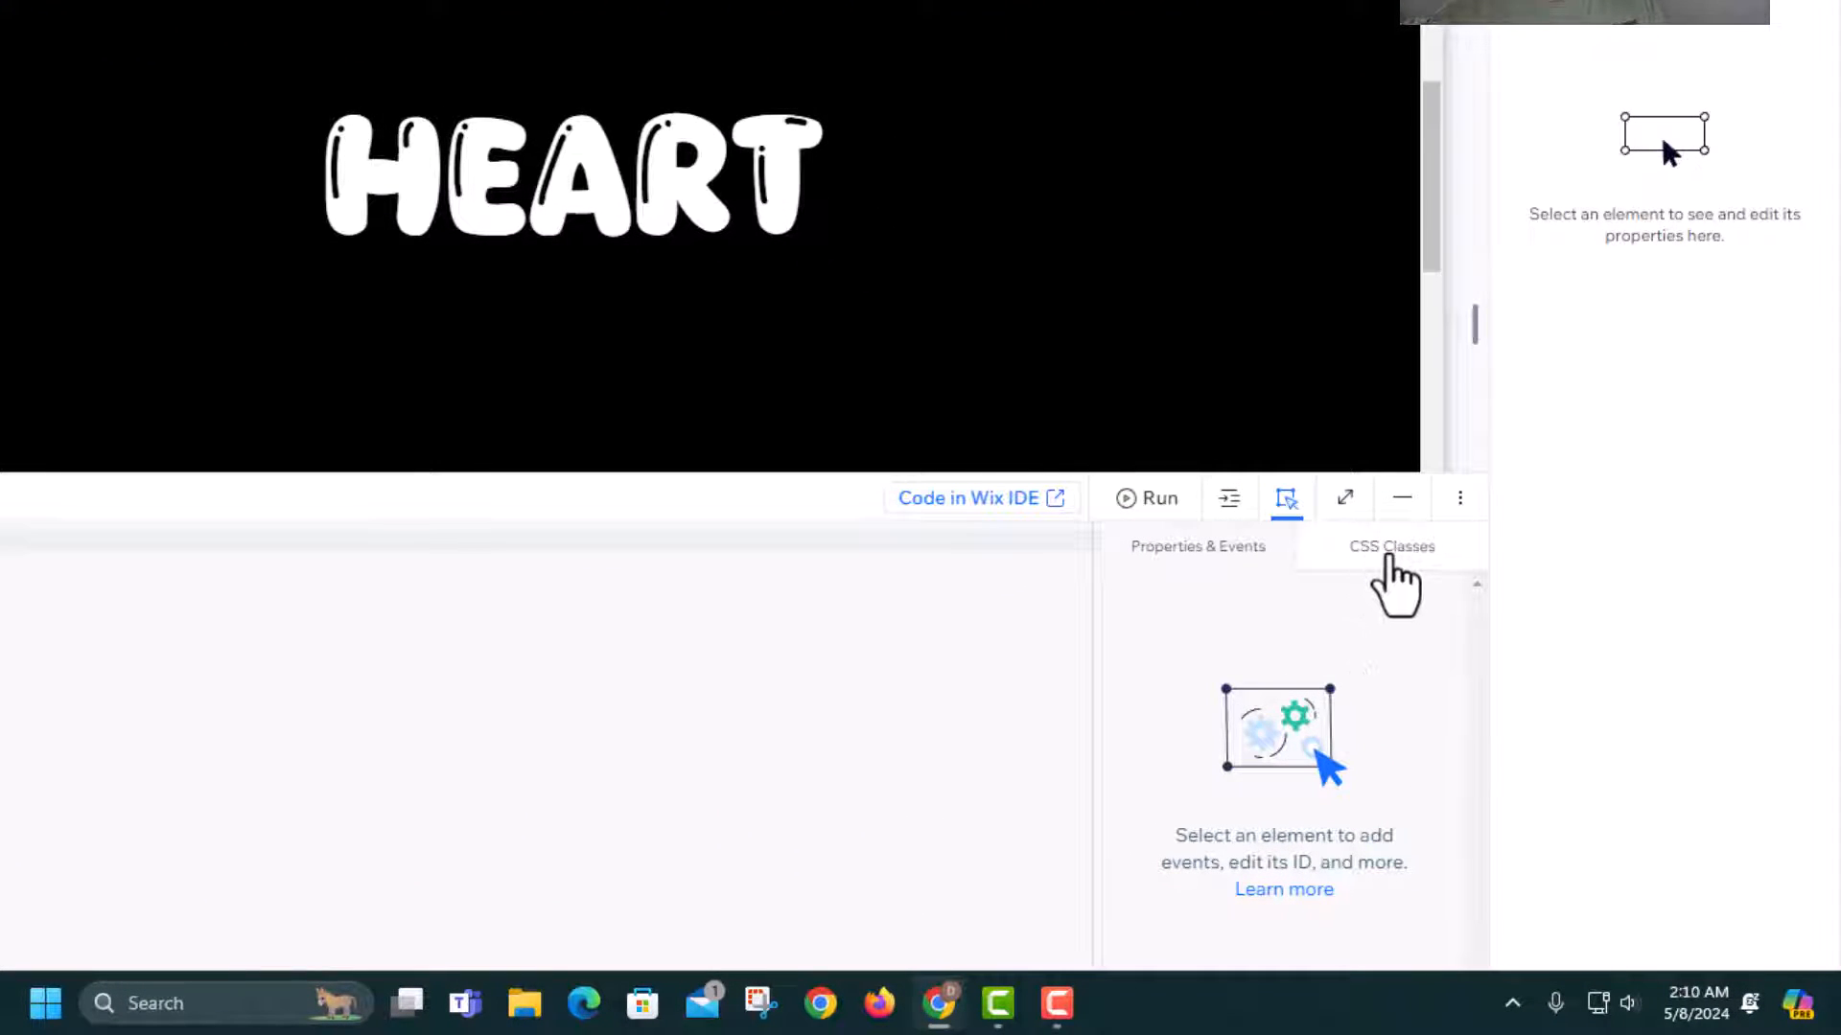
left_click(1389, 560)
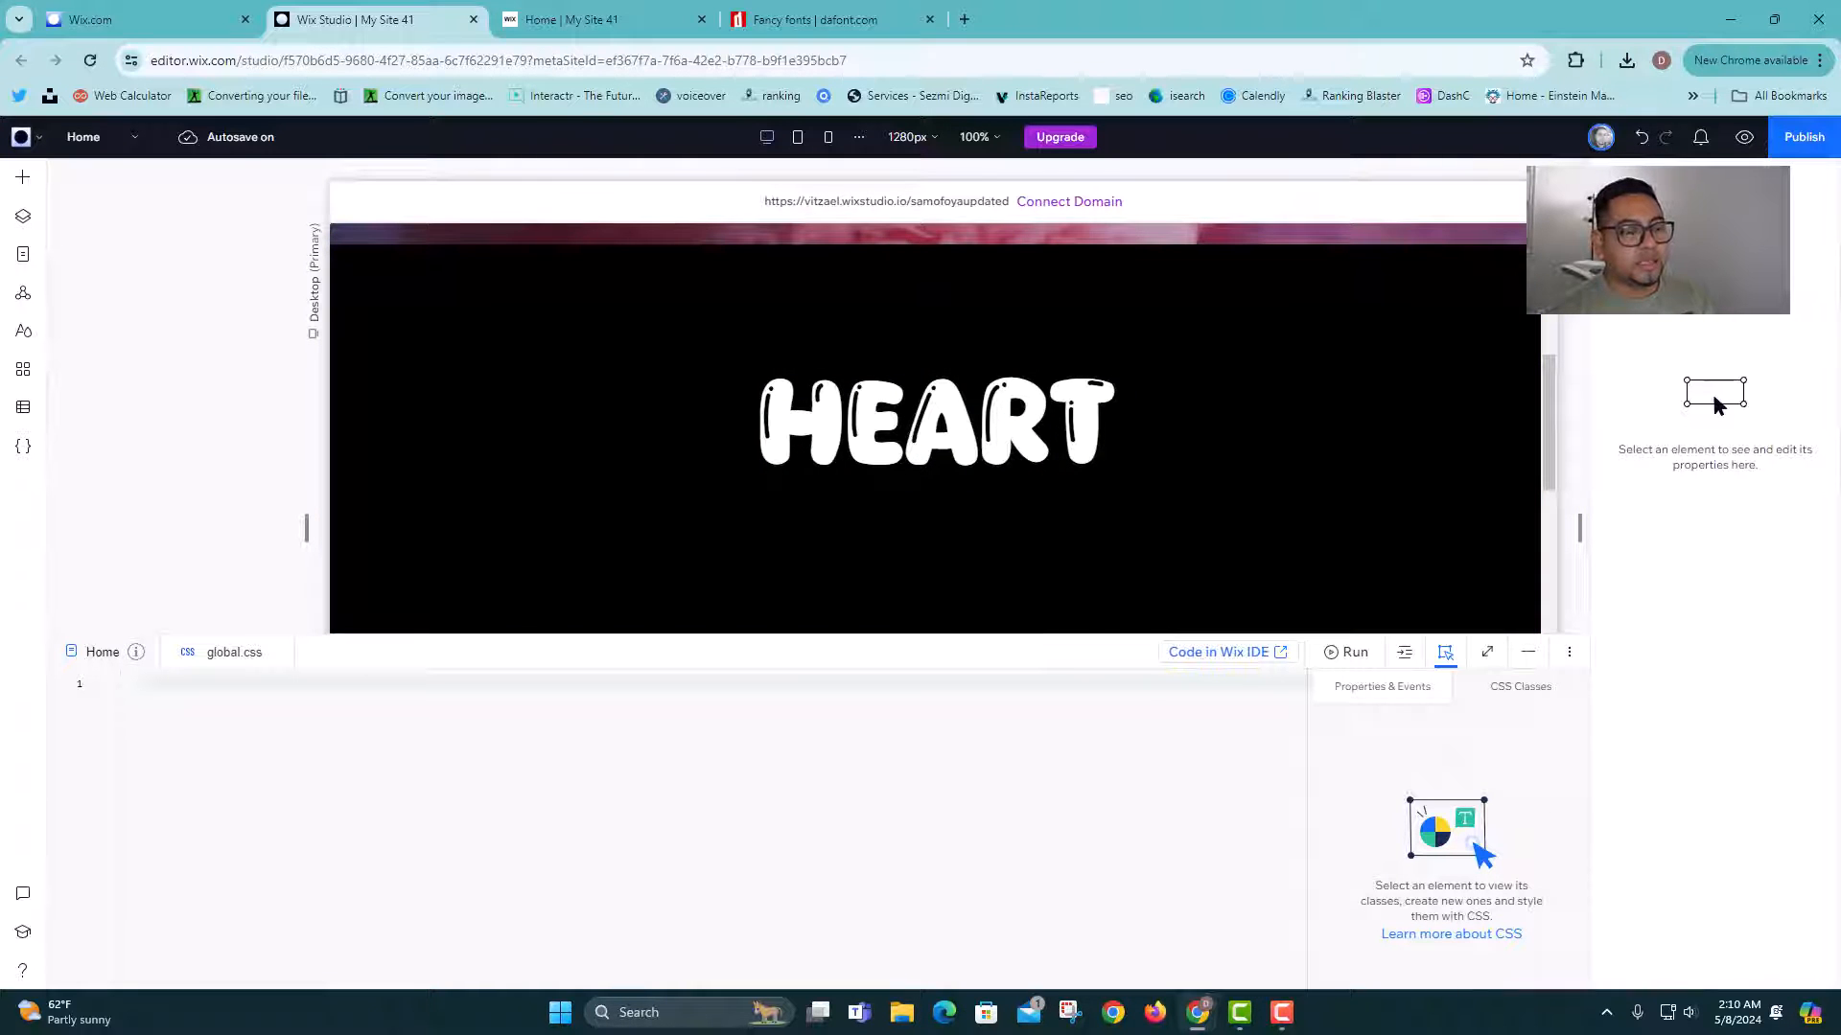
left_click(1021, 420)
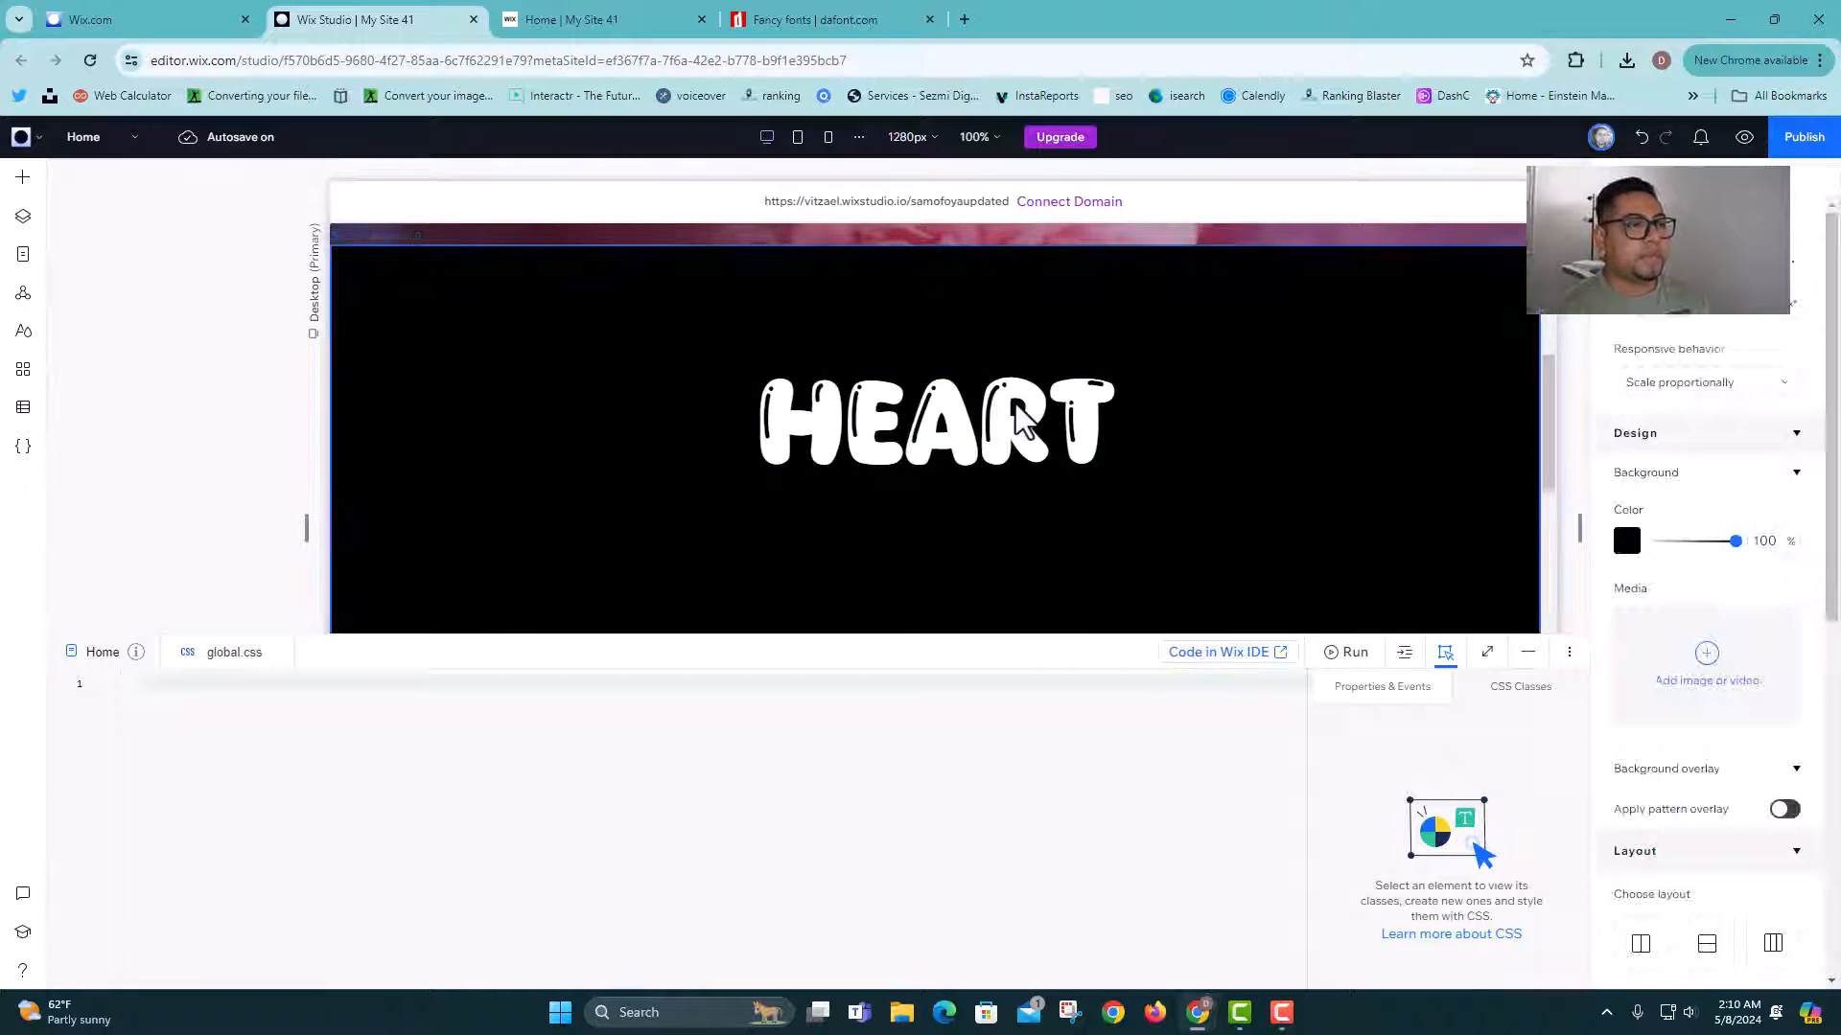
left_click(1021, 420)
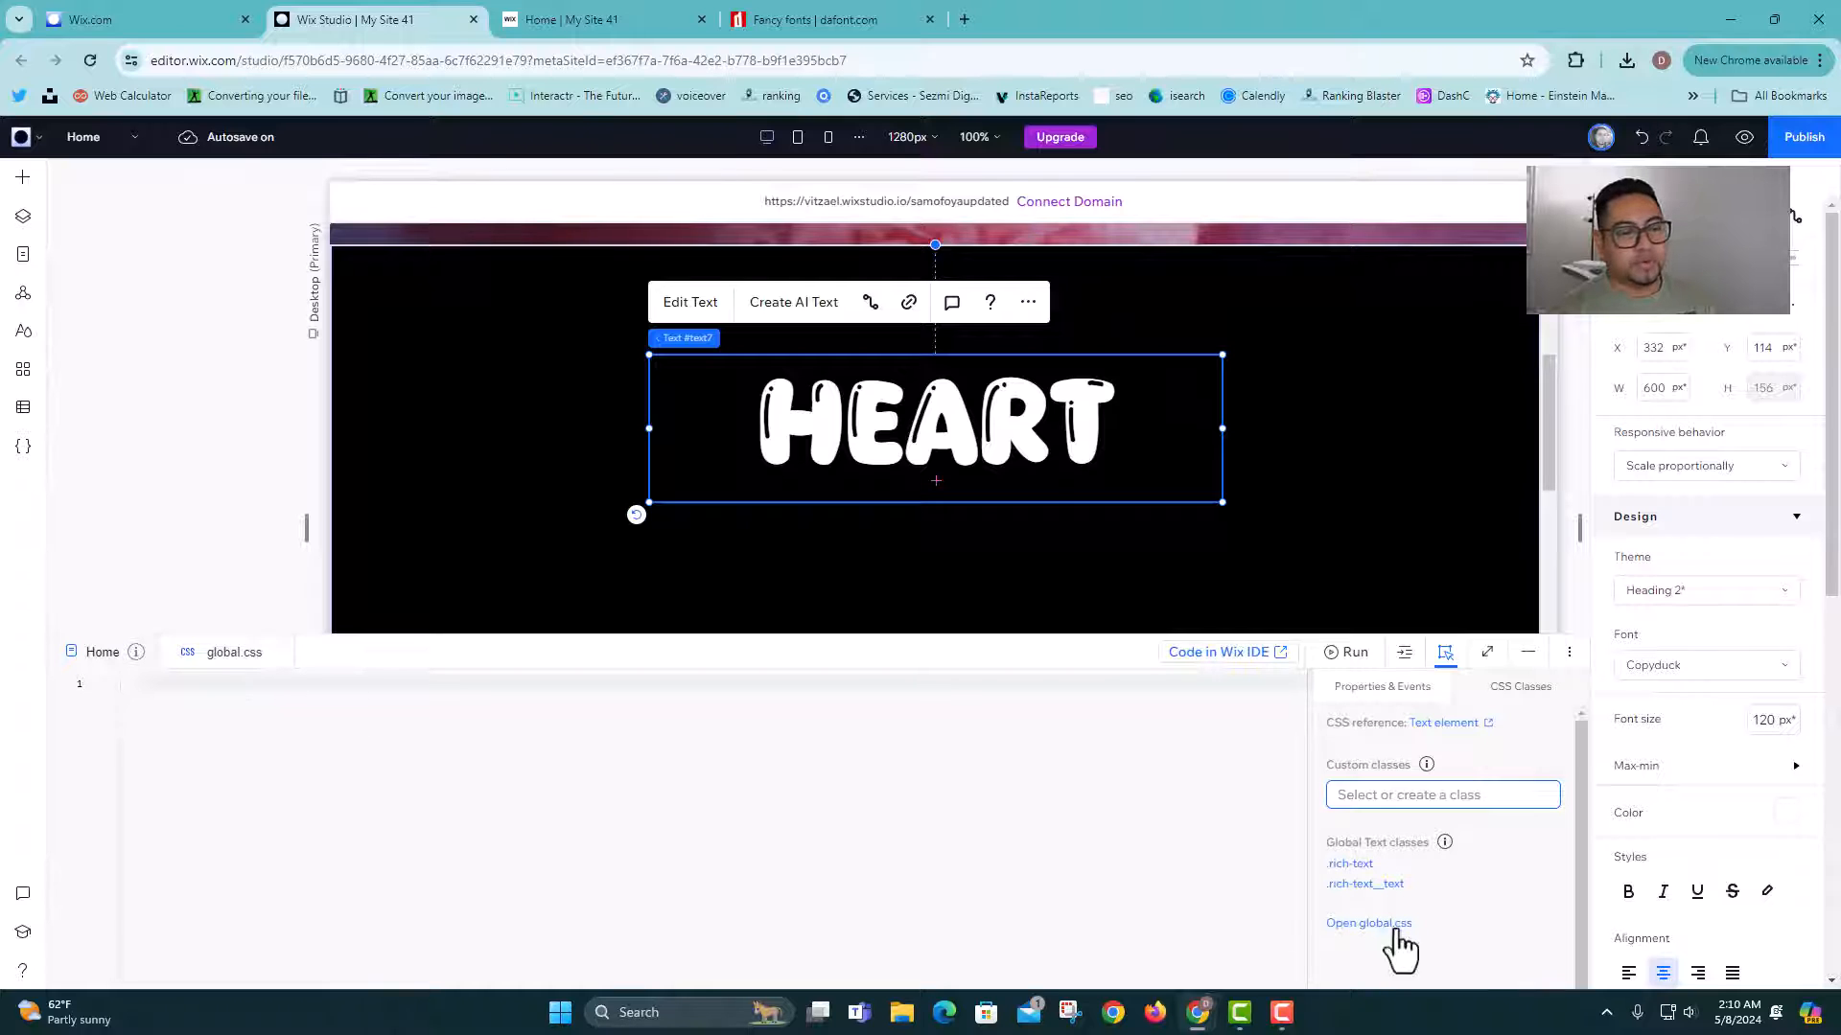
Step: Open global.css at the .TXThero rule and enlarge the code editor
left_click(225, 652)
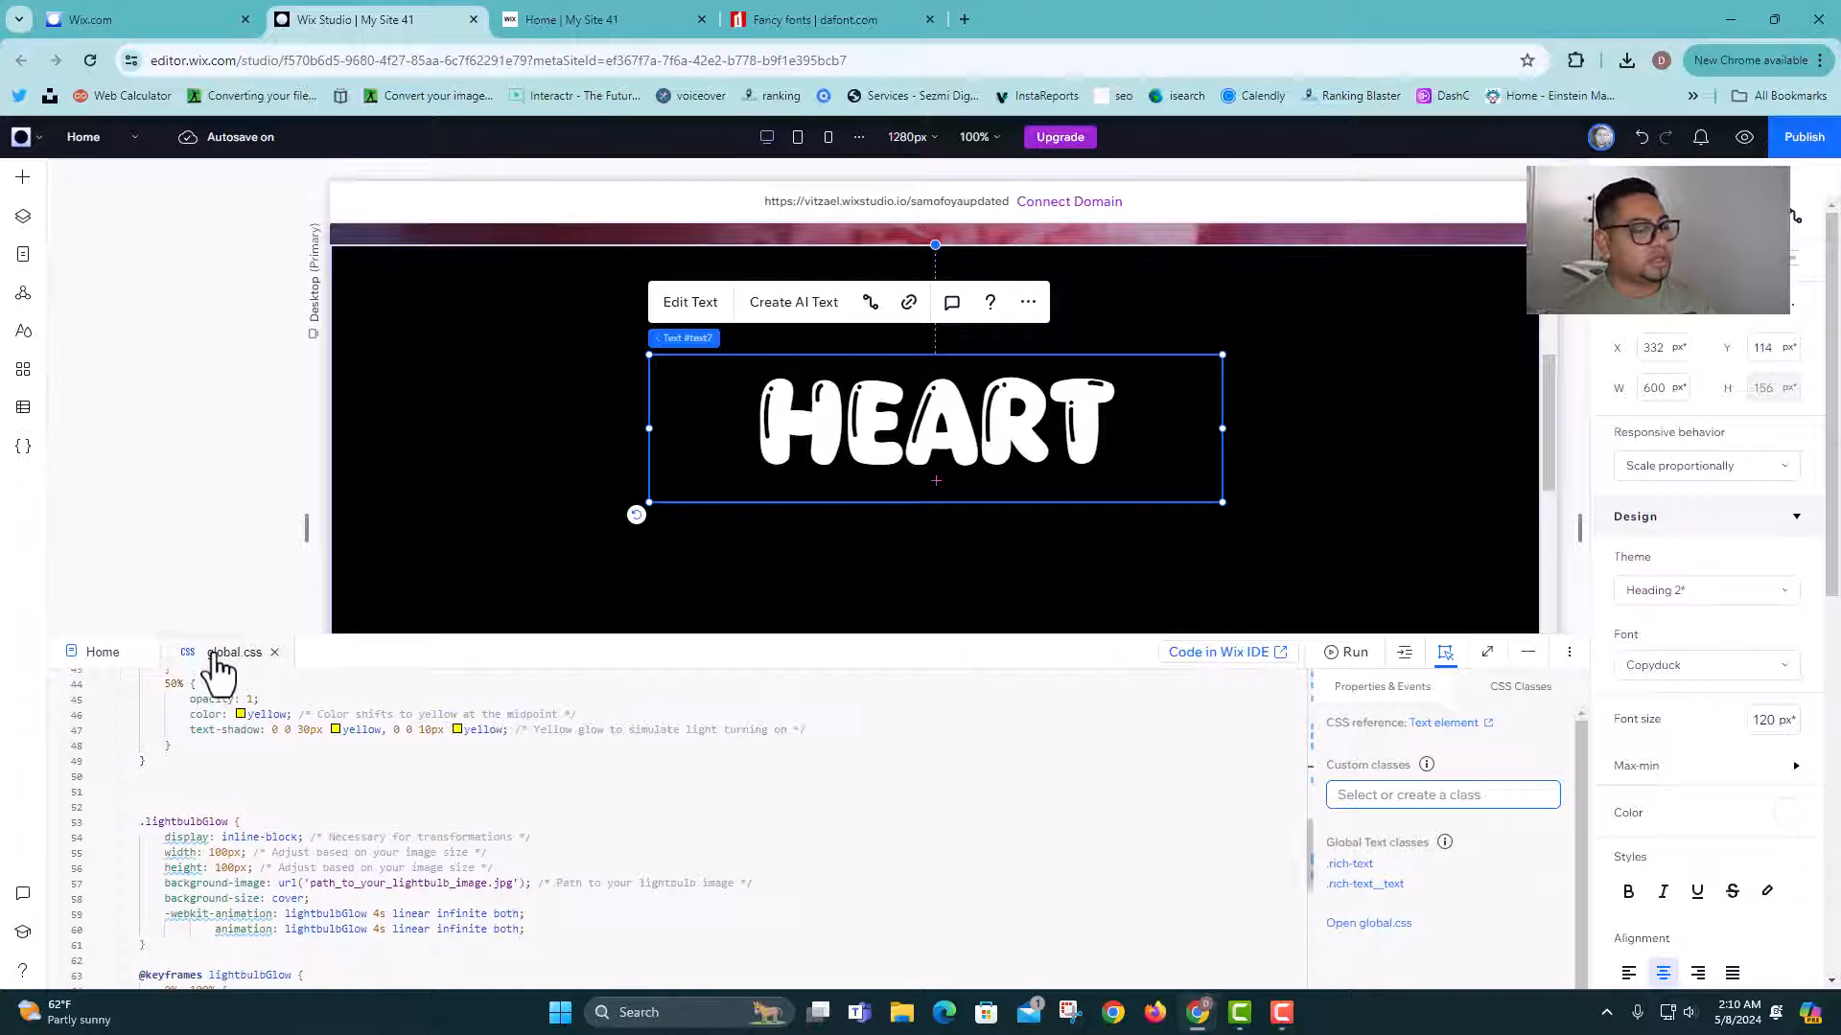
scroll(451, 721, "up", 10)
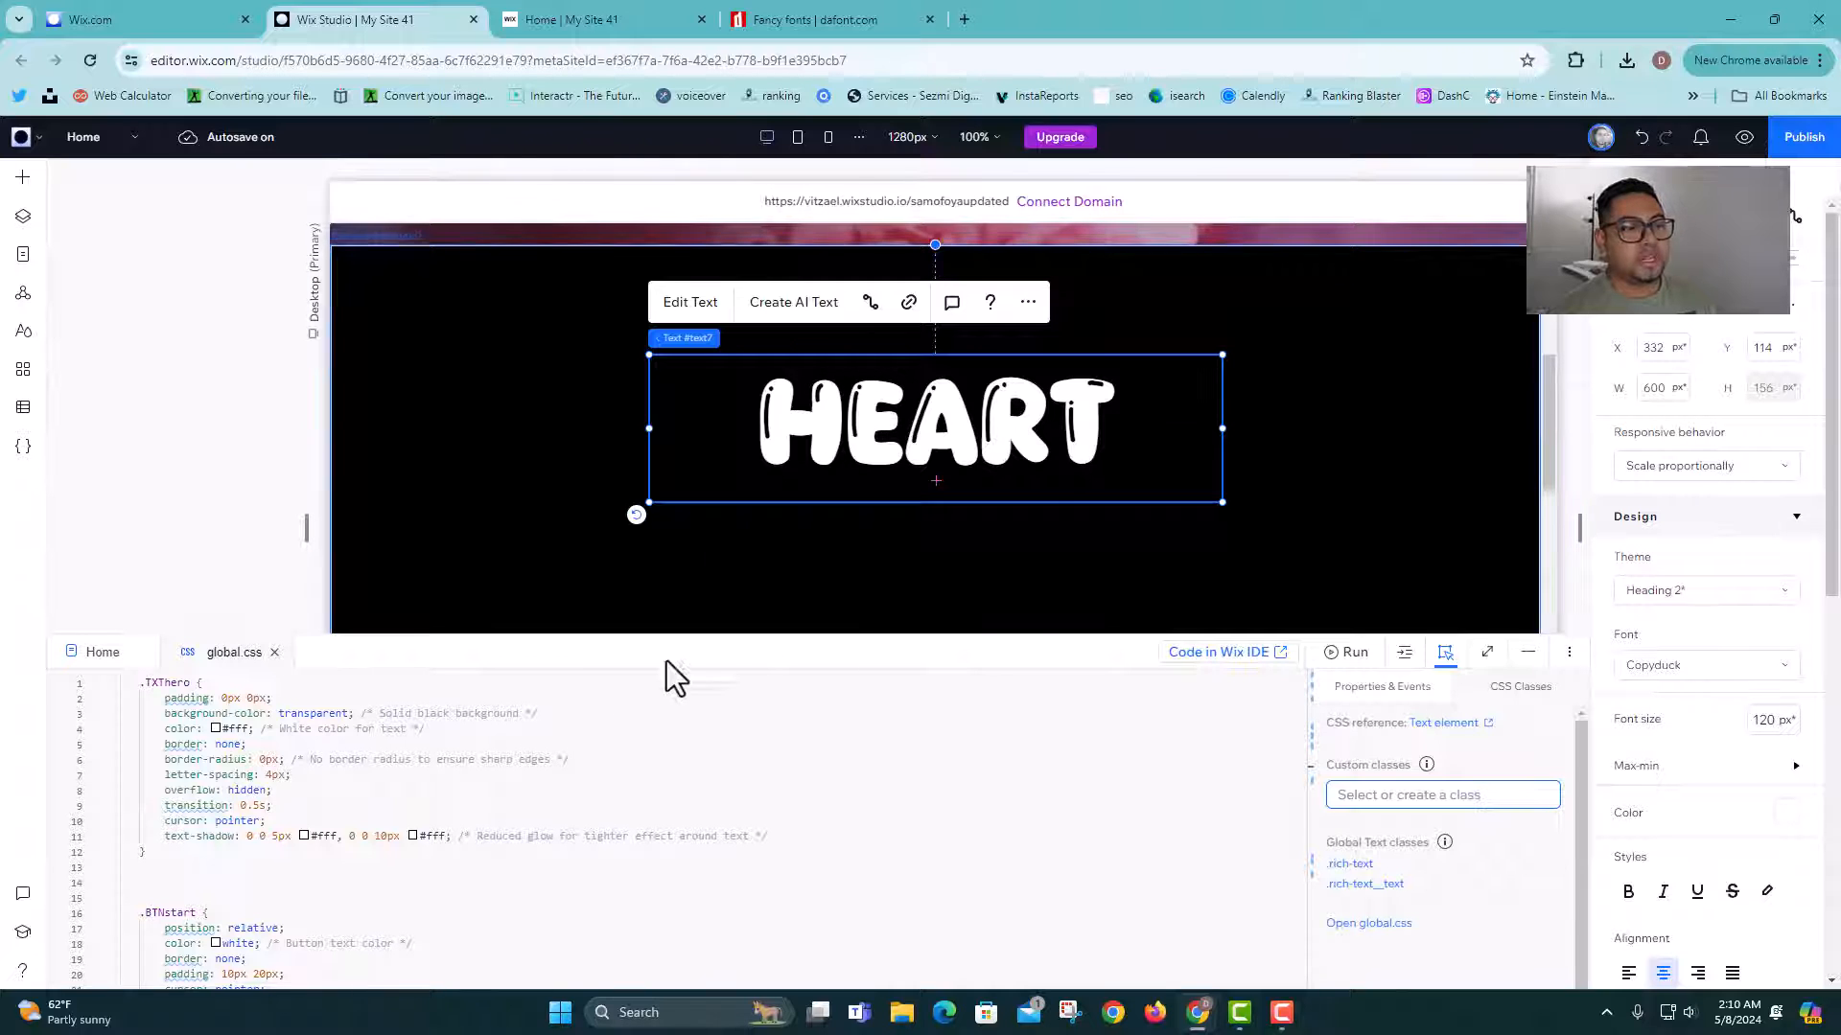
left_click_drag(190, 682, 149, 687)
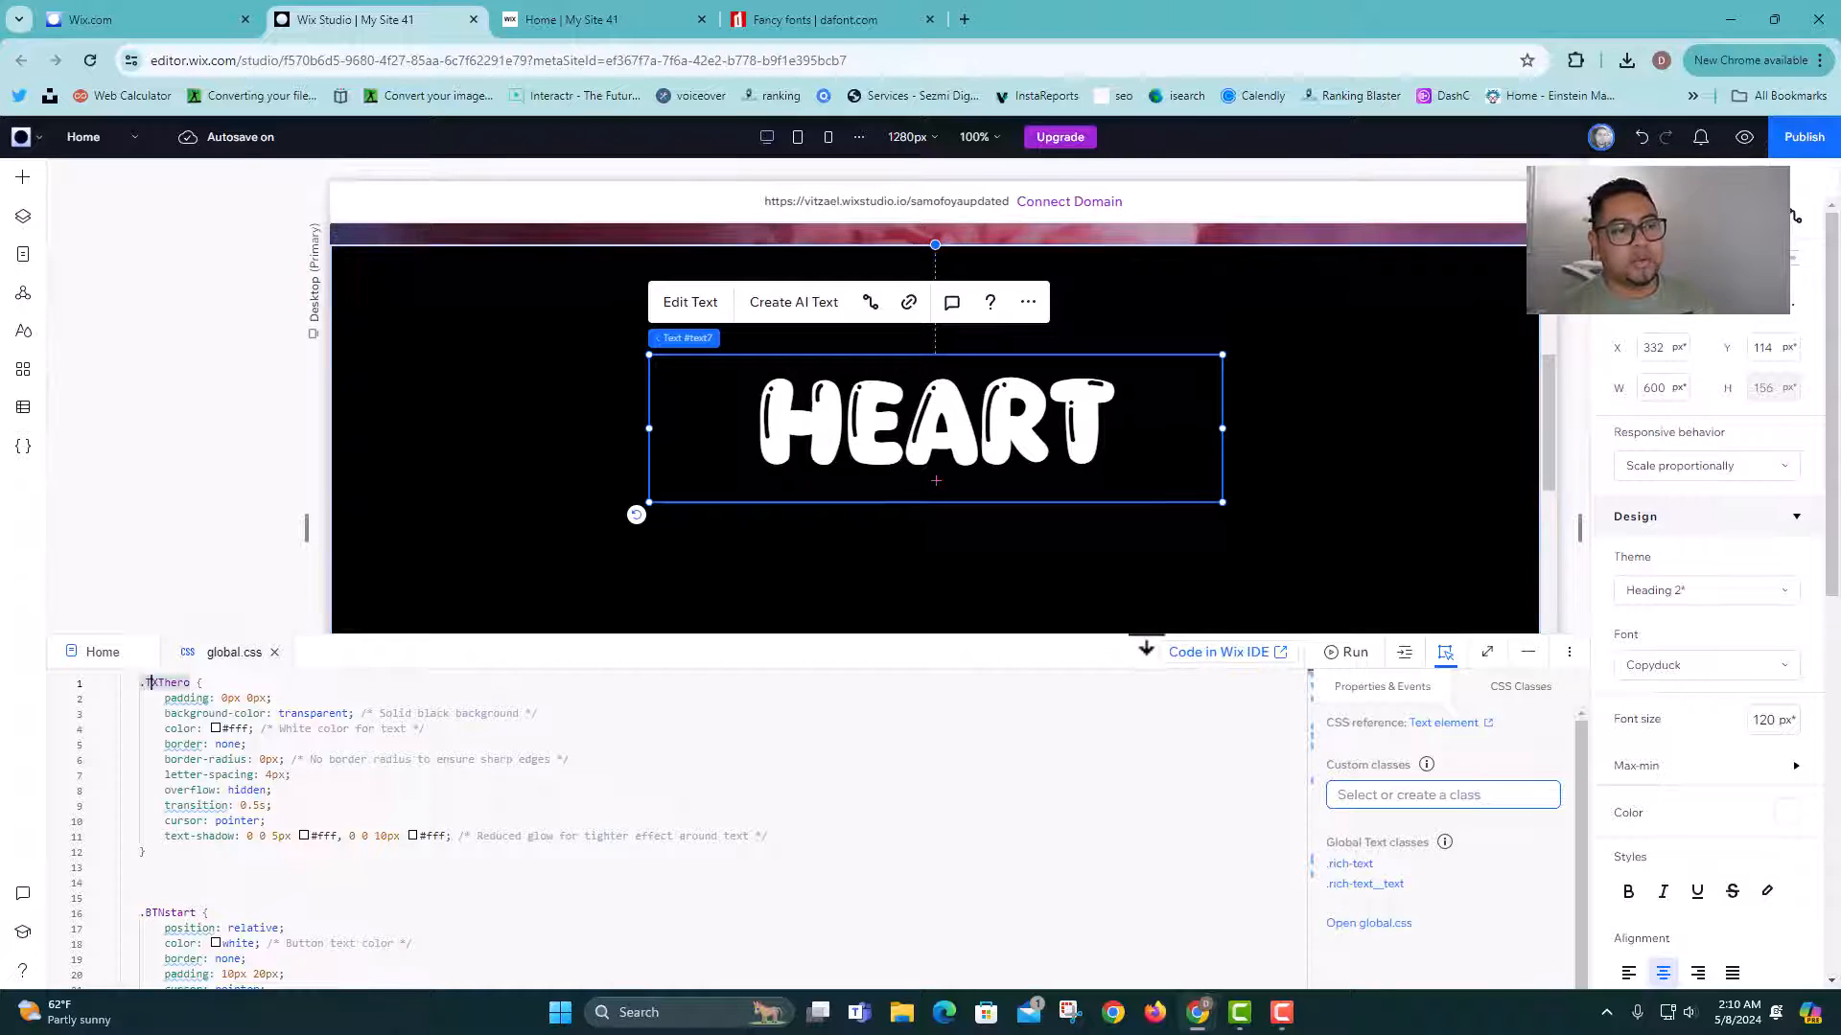
left_click_drag(1125, 743, 1131, 526)
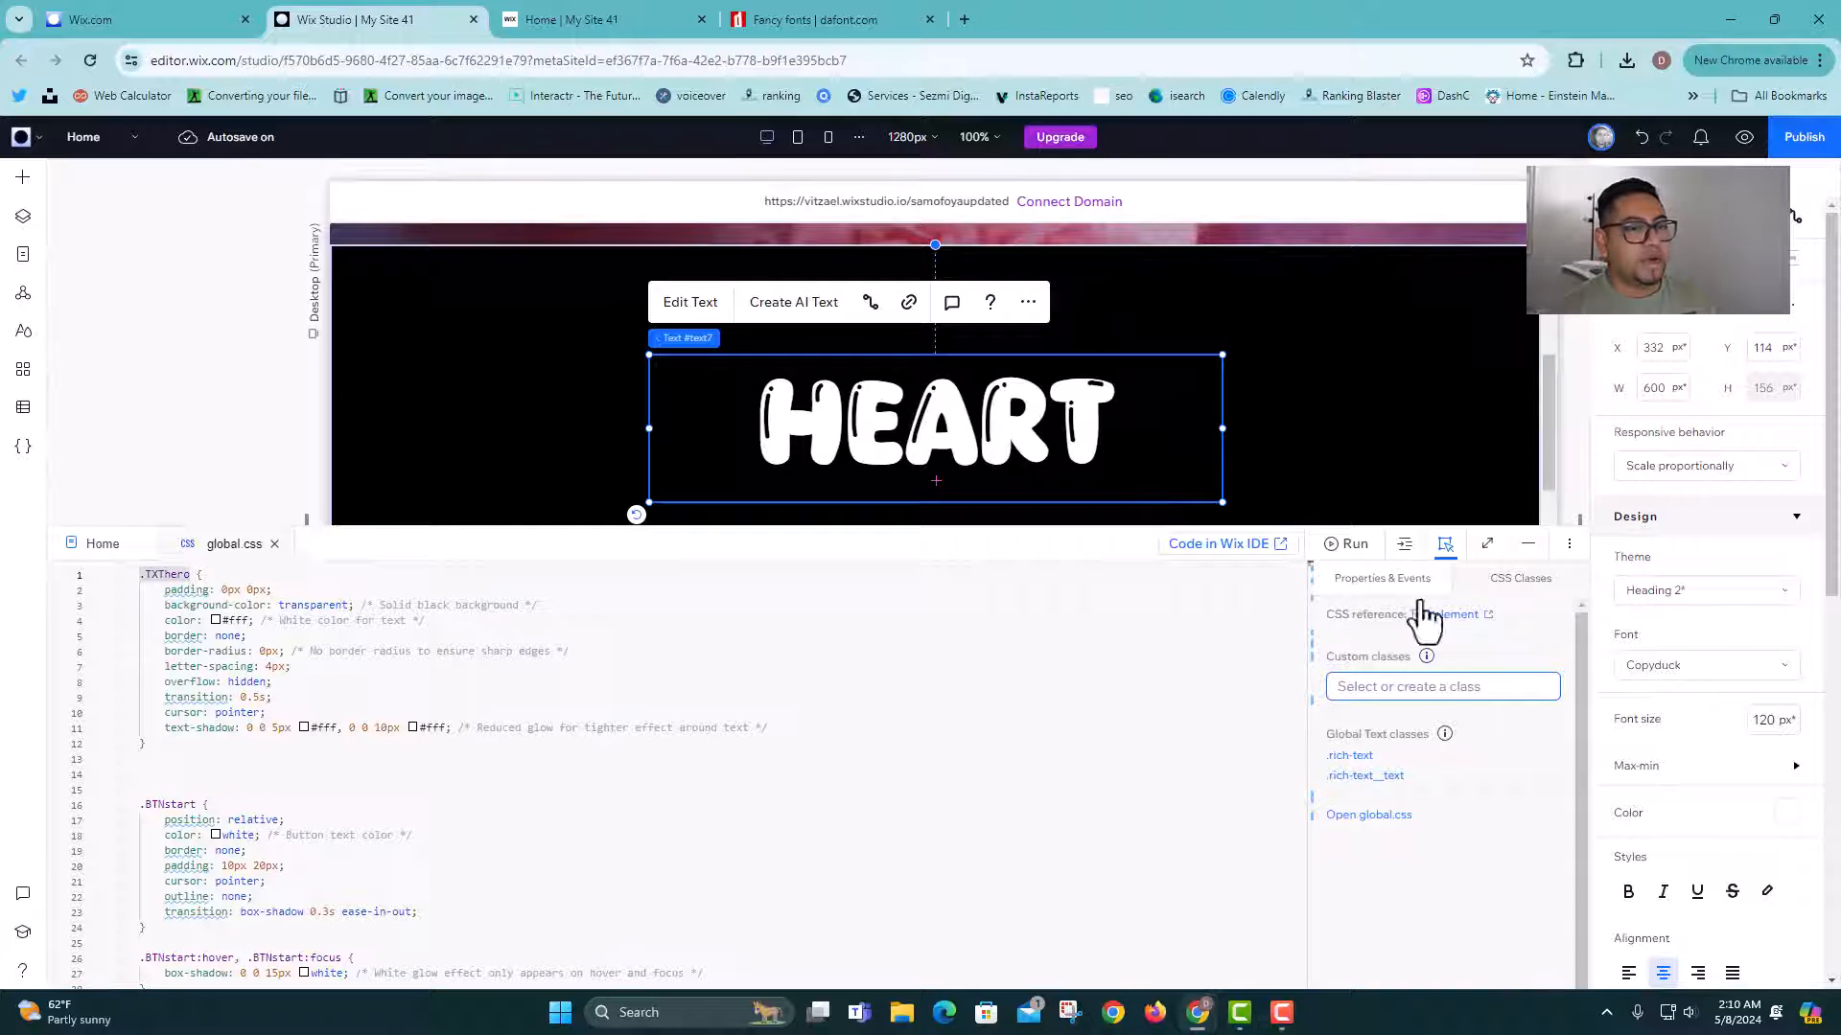
Step: Create a custom CSS class named TXTitles and assign it to the "Heart" heading
left_click(1434, 689)
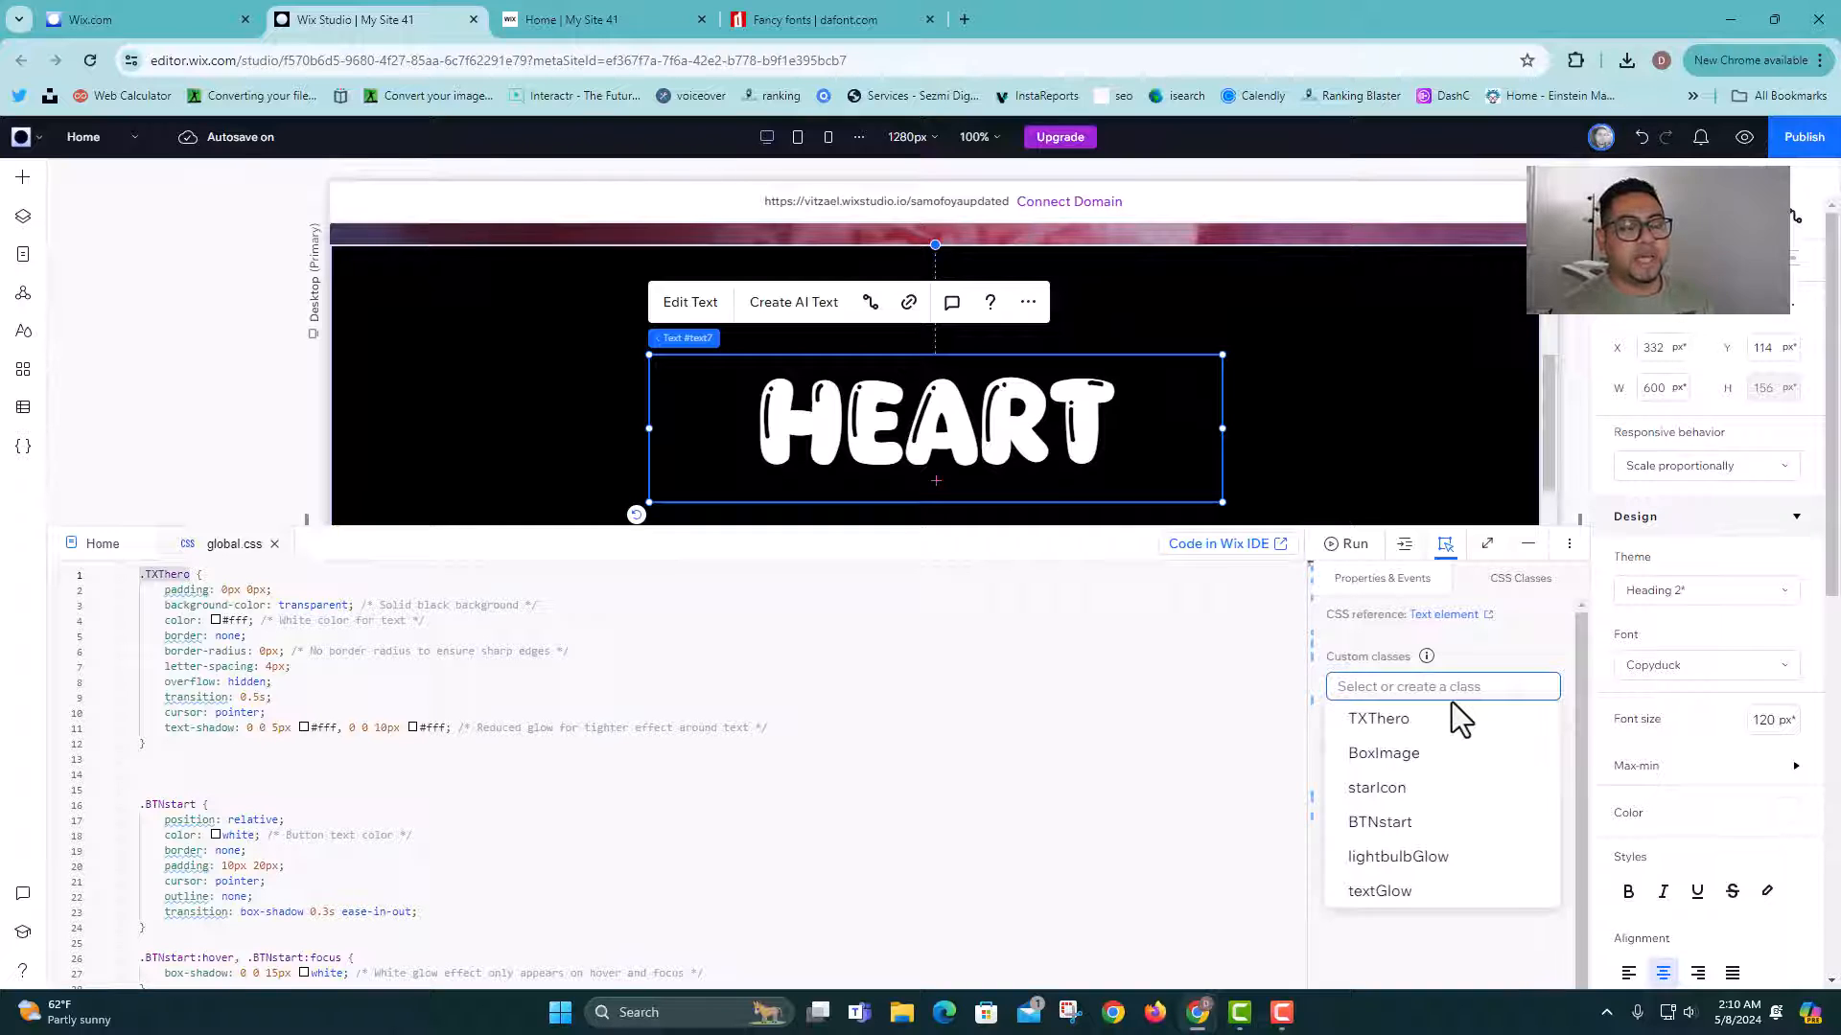
type("TXT")
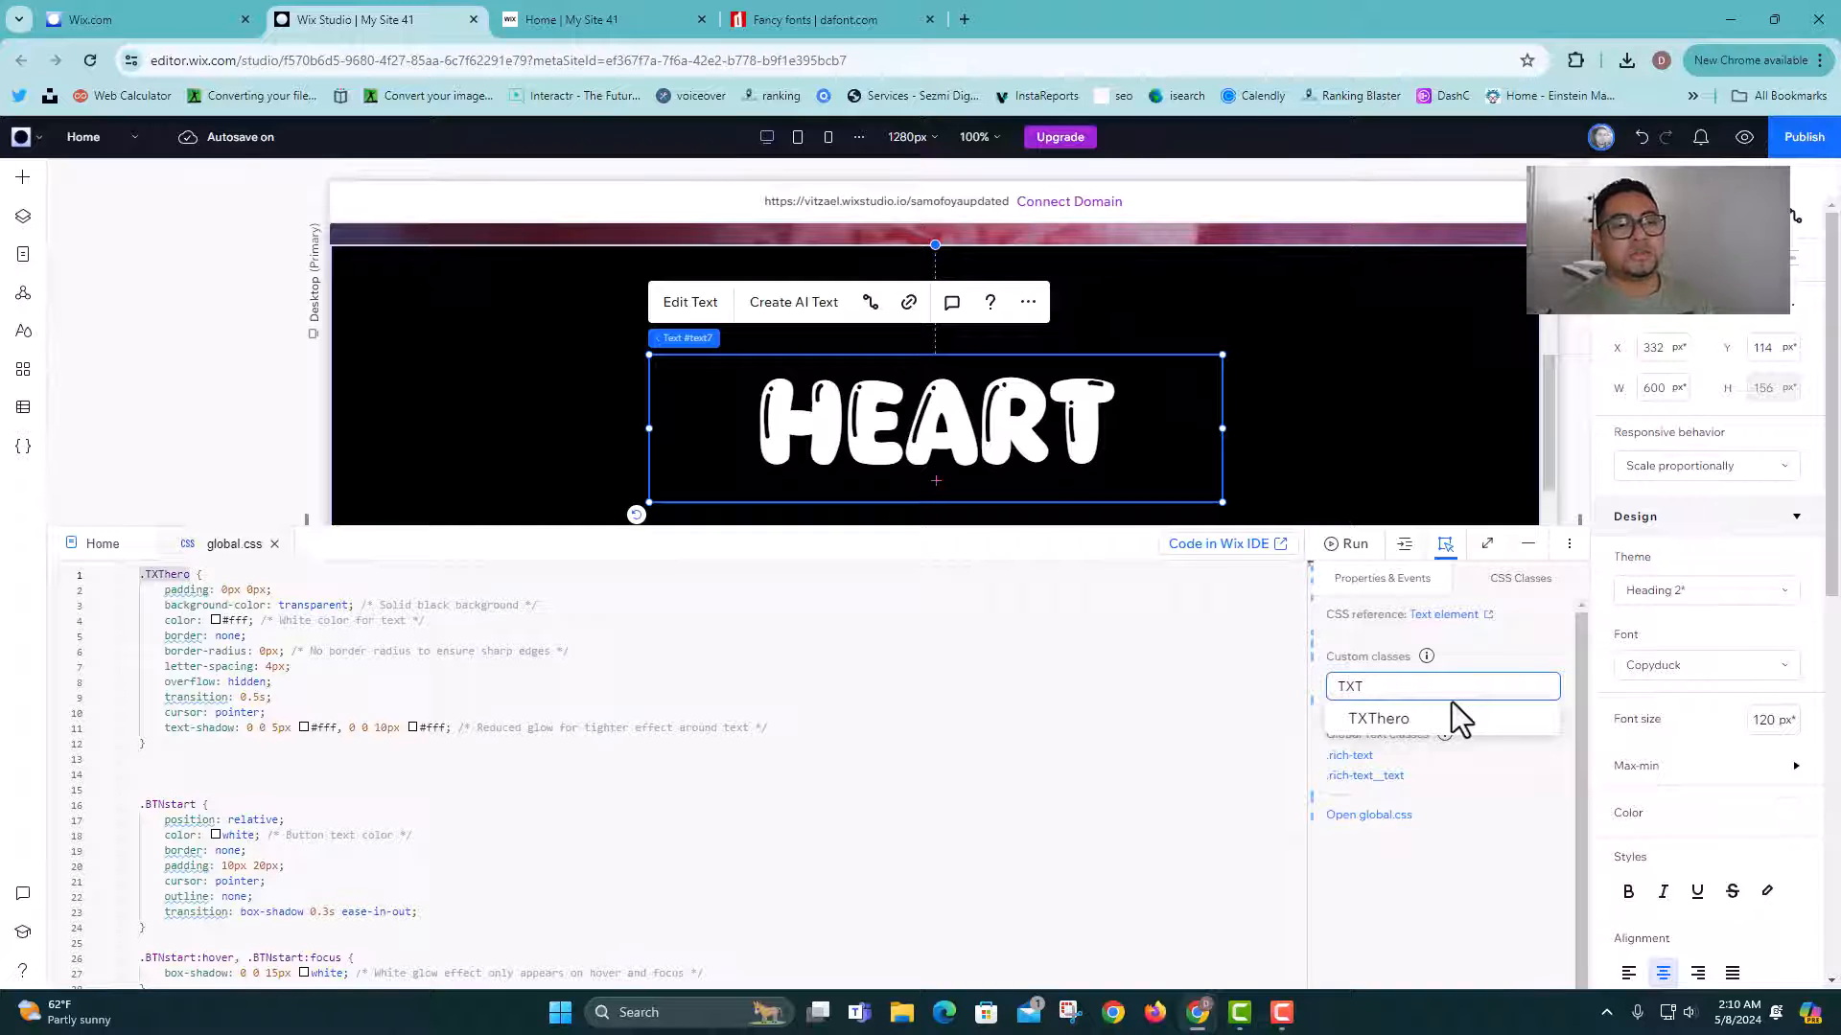
type("itles")
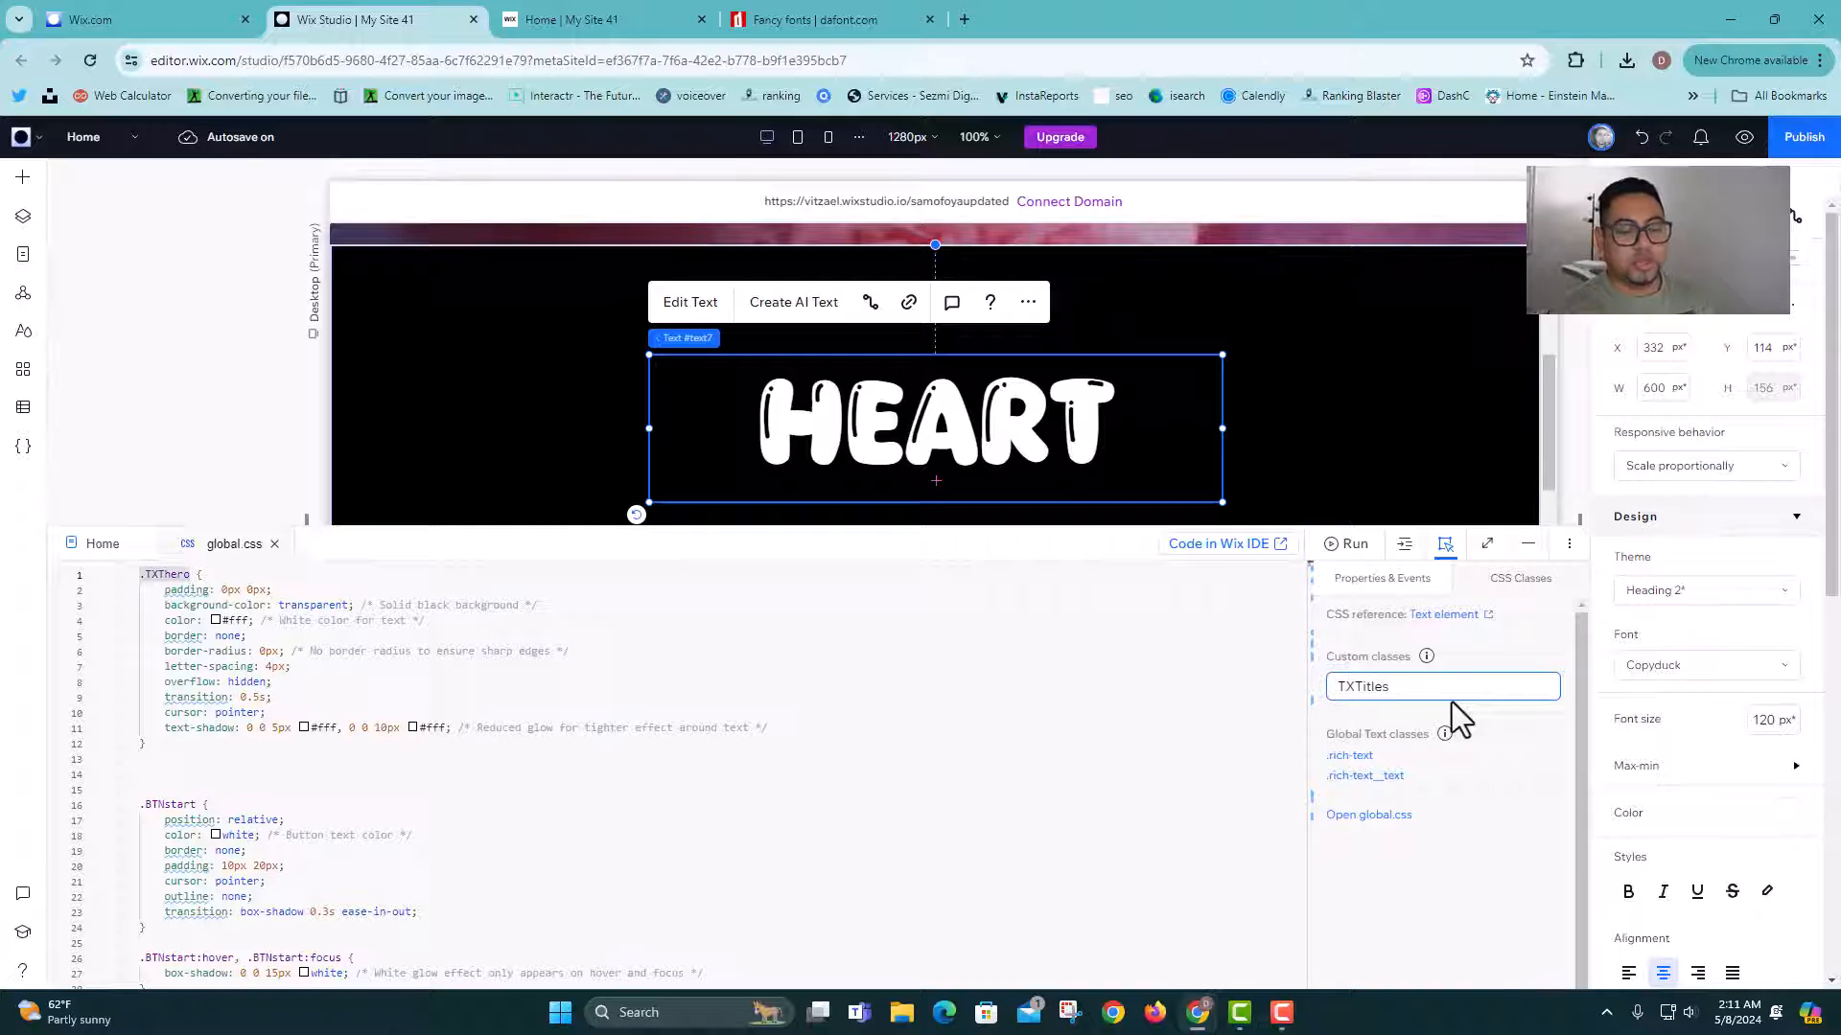
key("Return")
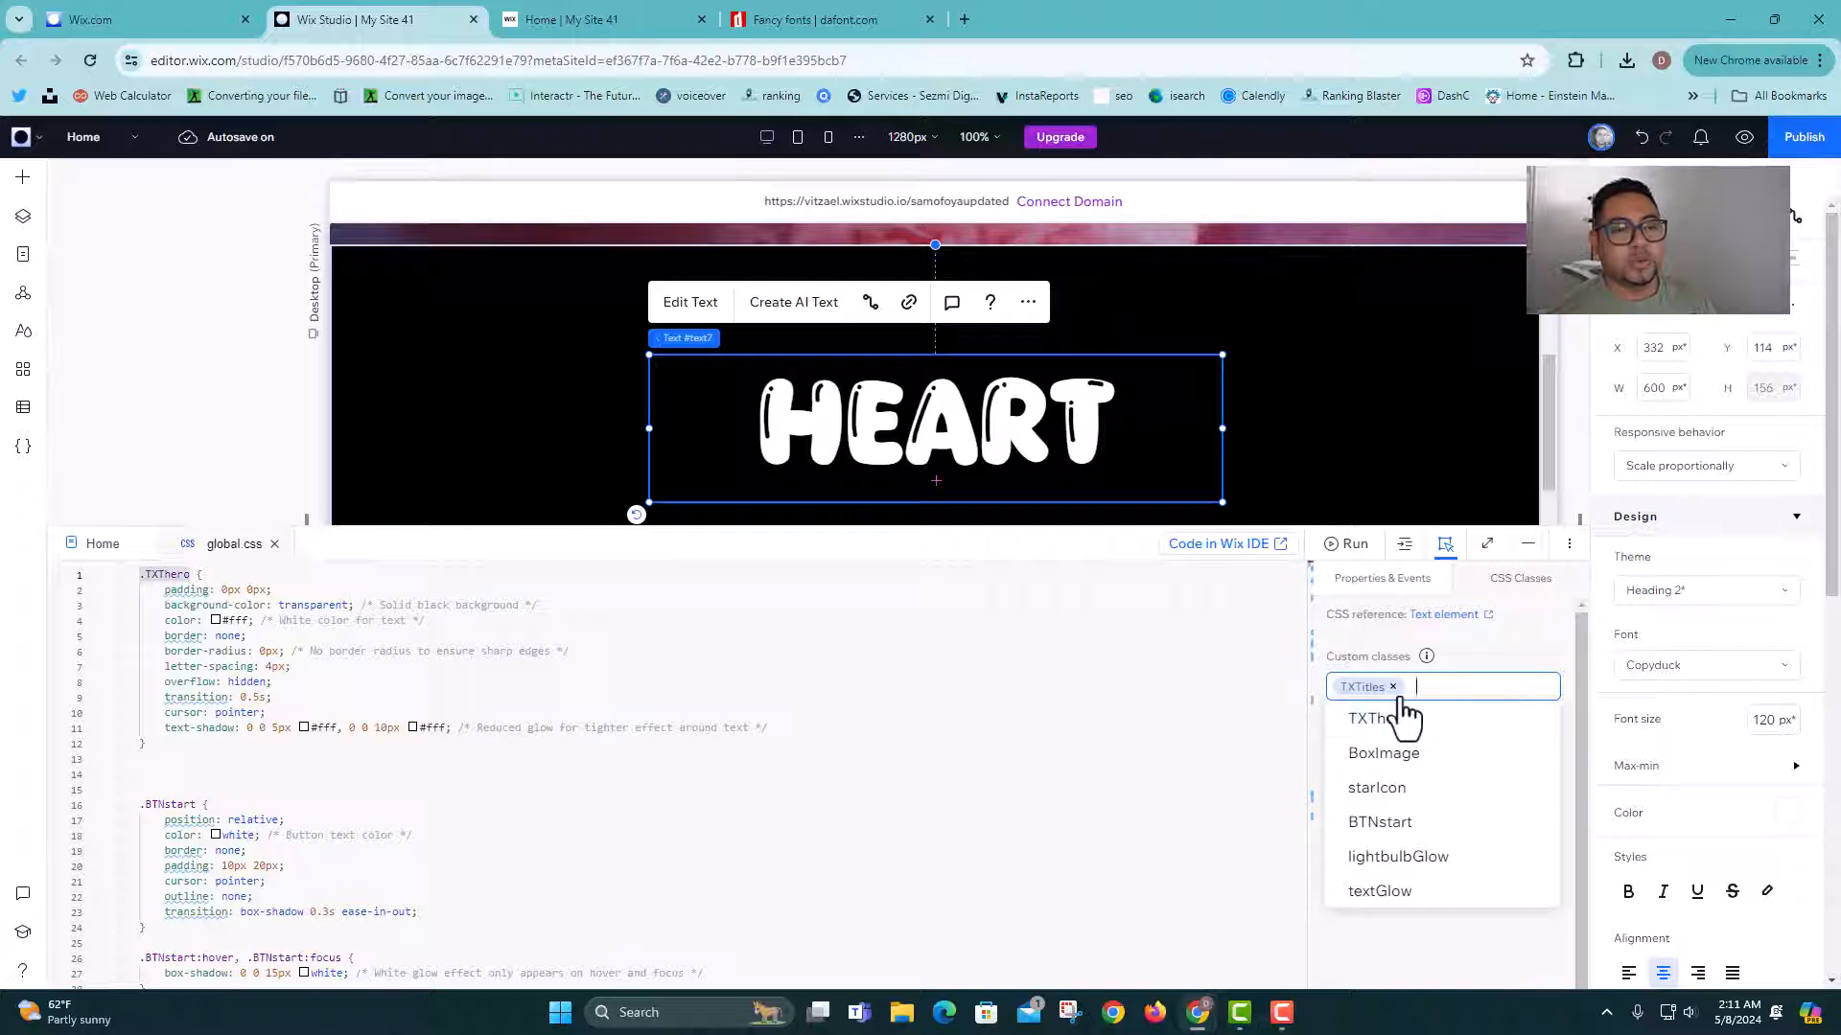
left_click(1477, 652)
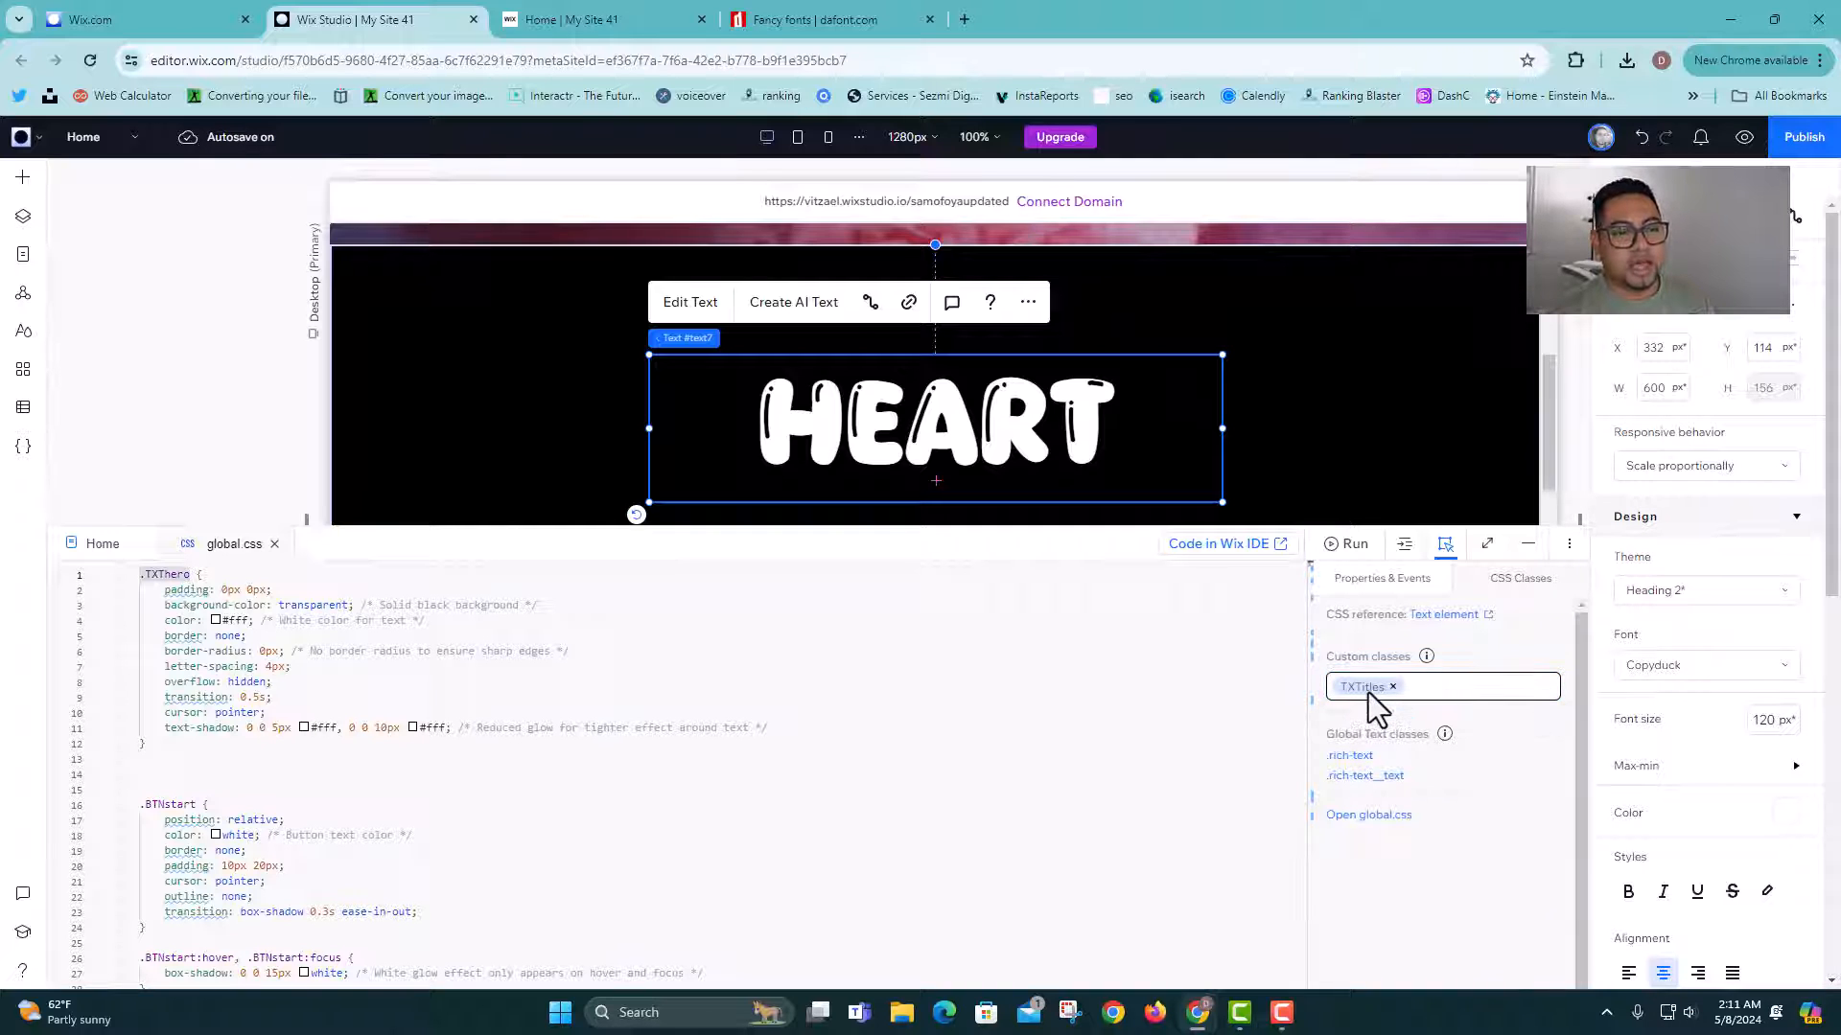
Step: Add two blank lines at the end of global.css, below the lightbulbGlow keyframes
scroll(362, 710, "down", 5)
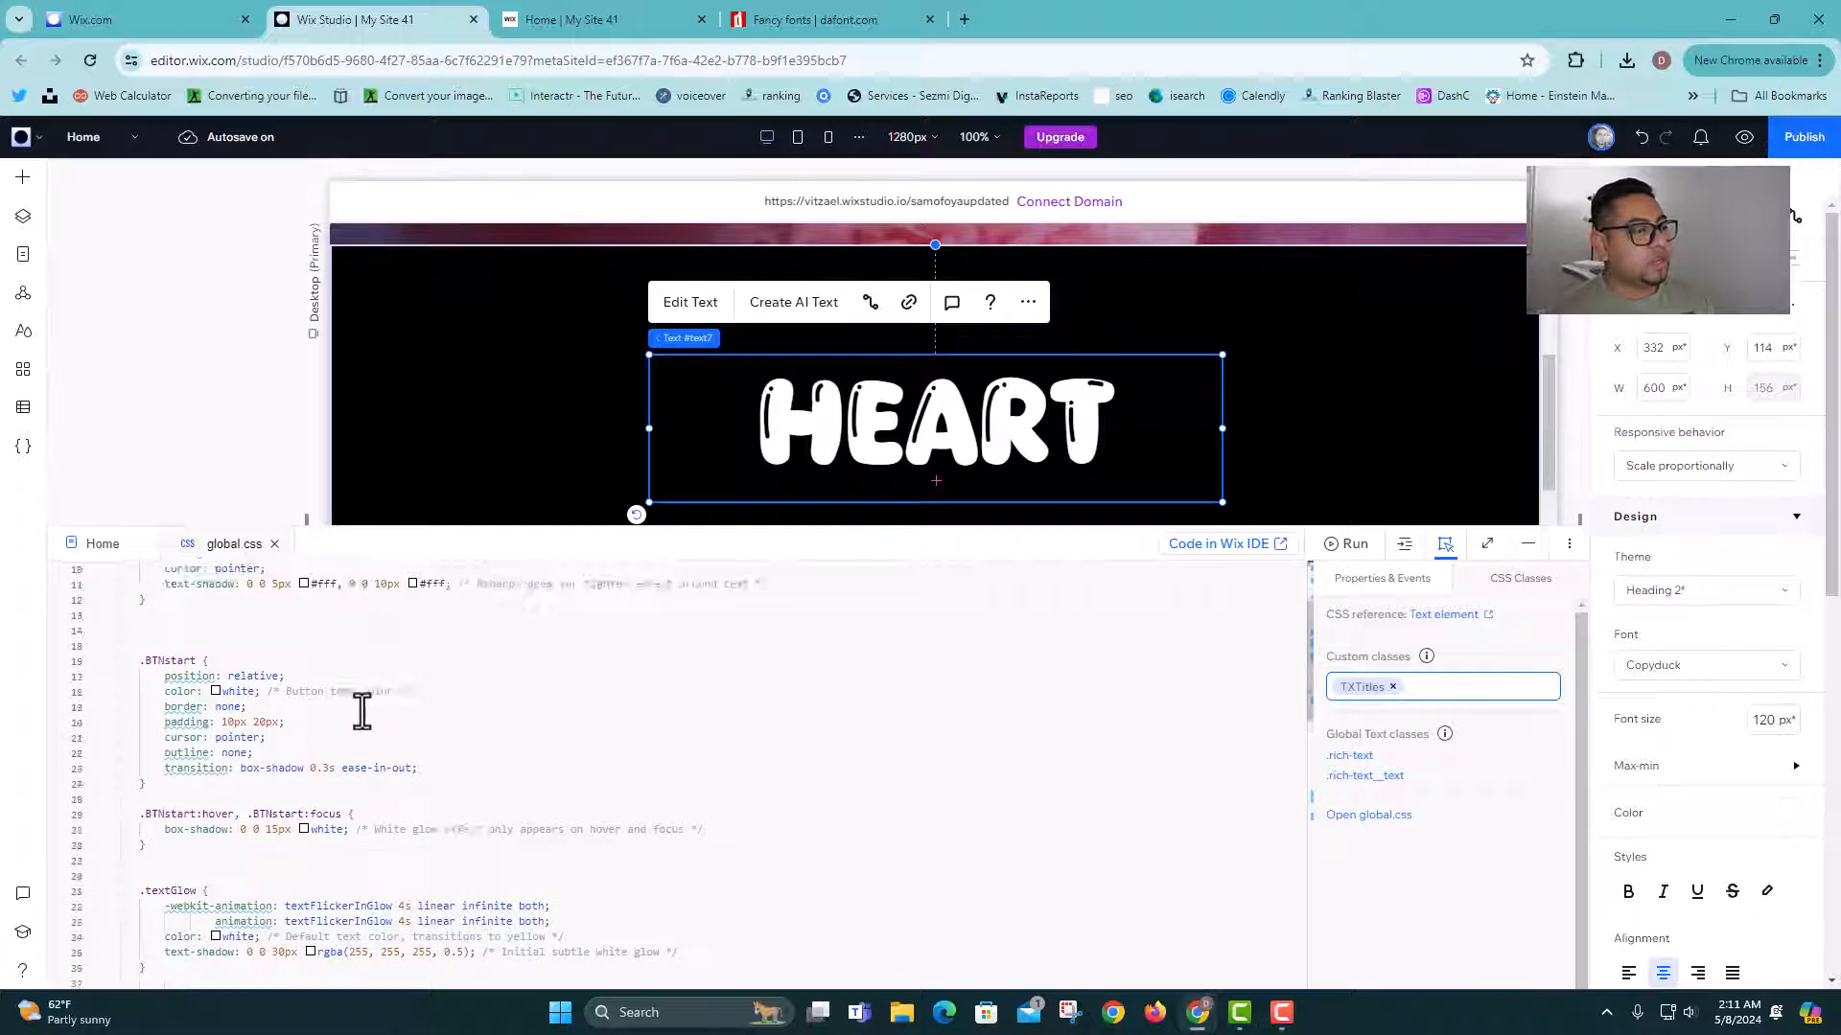
scroll(362, 710, "down", 10)
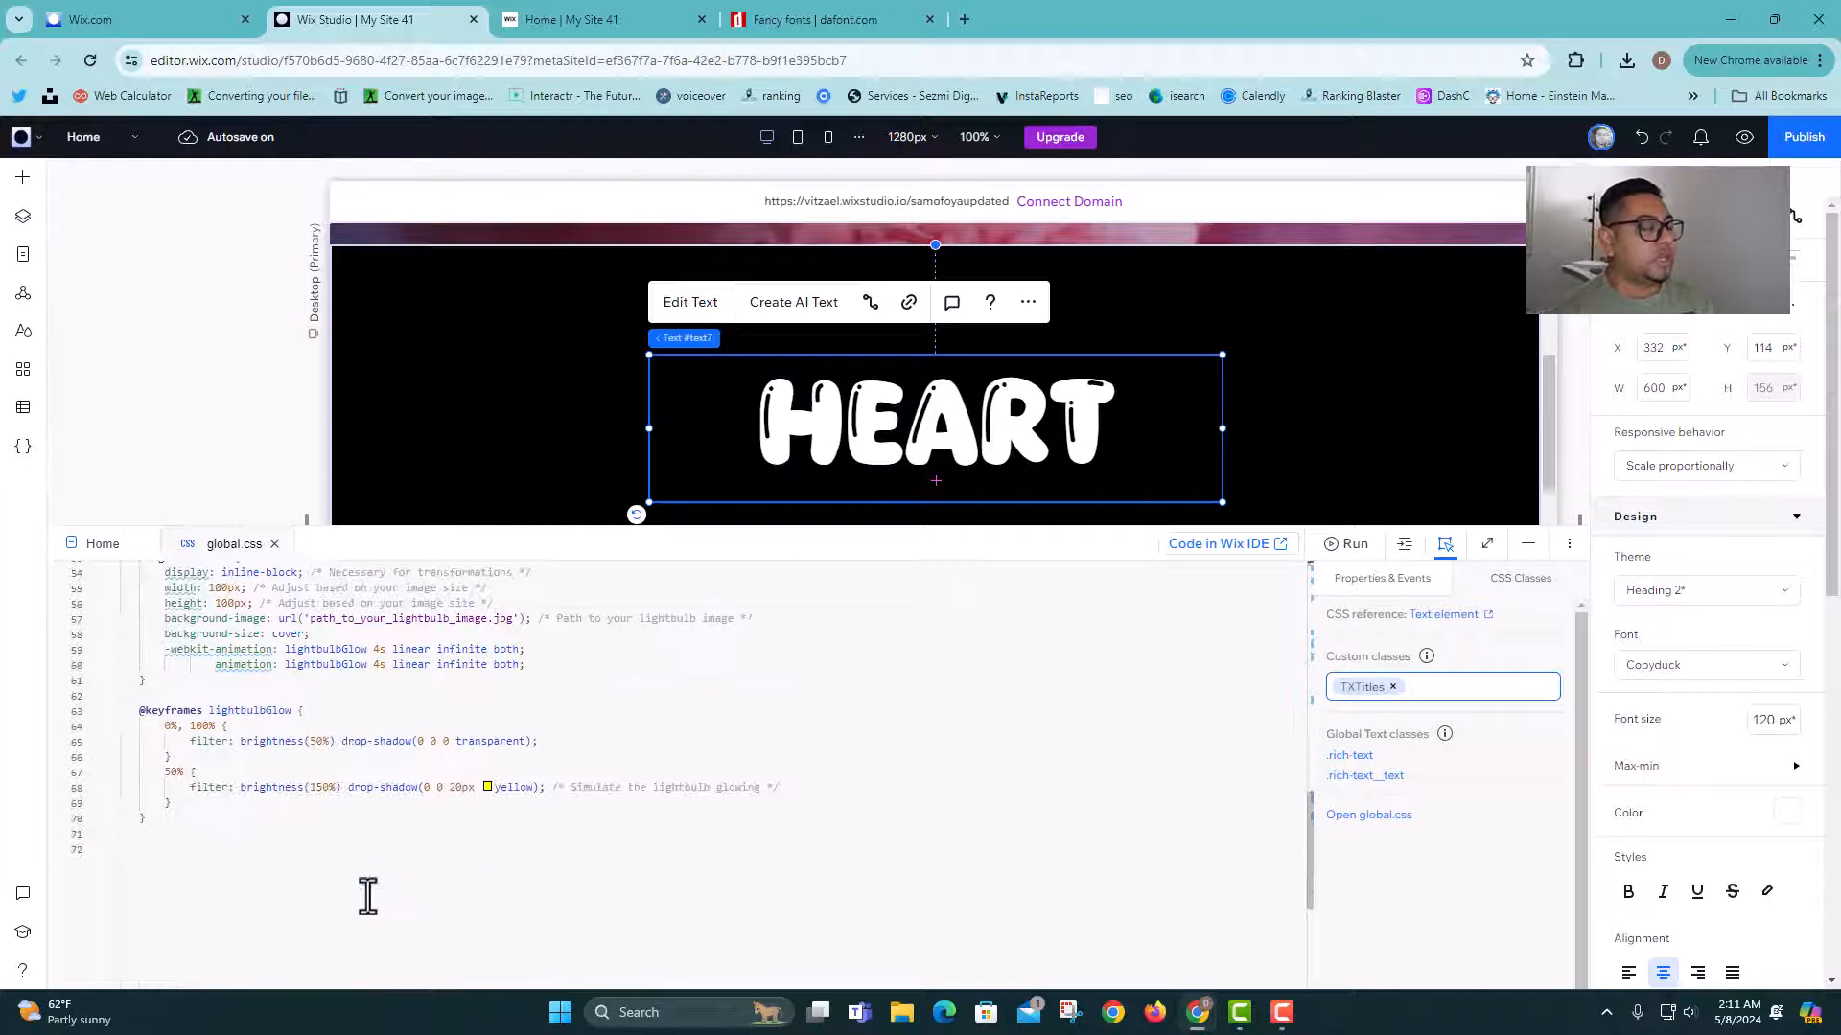
left_click(372, 896)
key("Return")
key("Return")
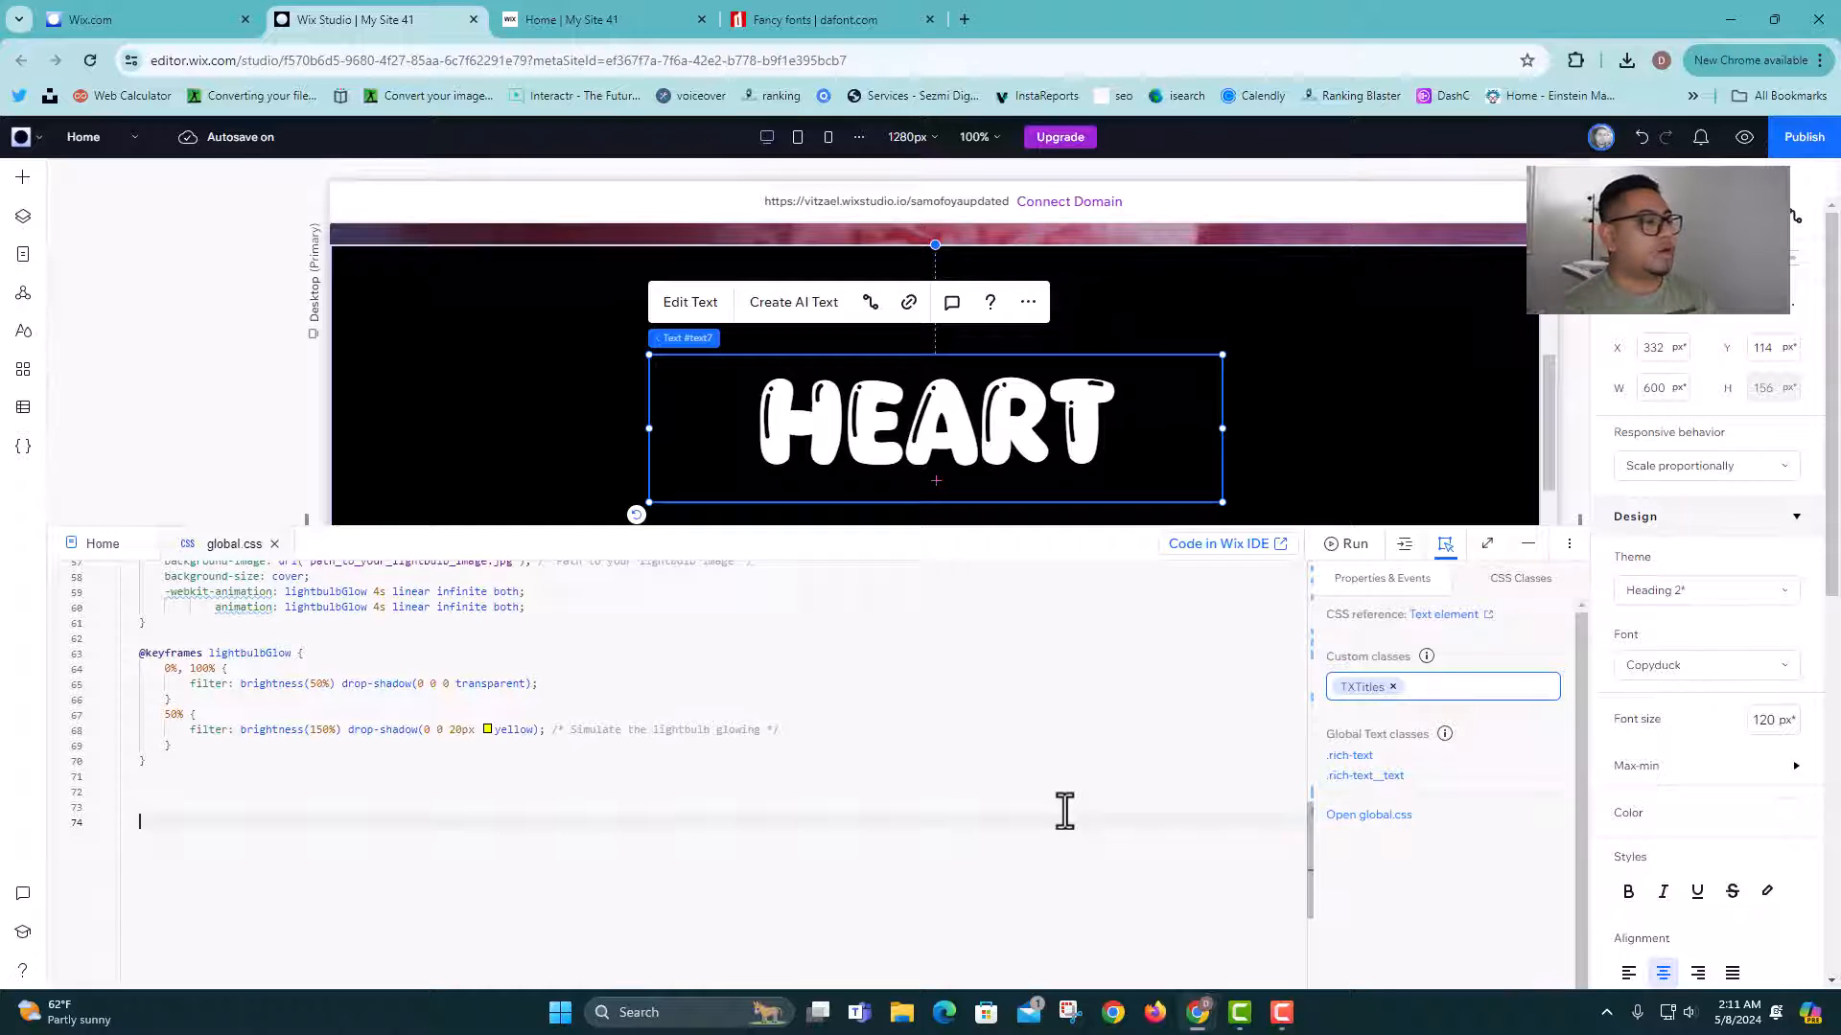
Step: Copy the complete .TXThero rule at the start of global.css
scroll(821, 726, "up", 6)
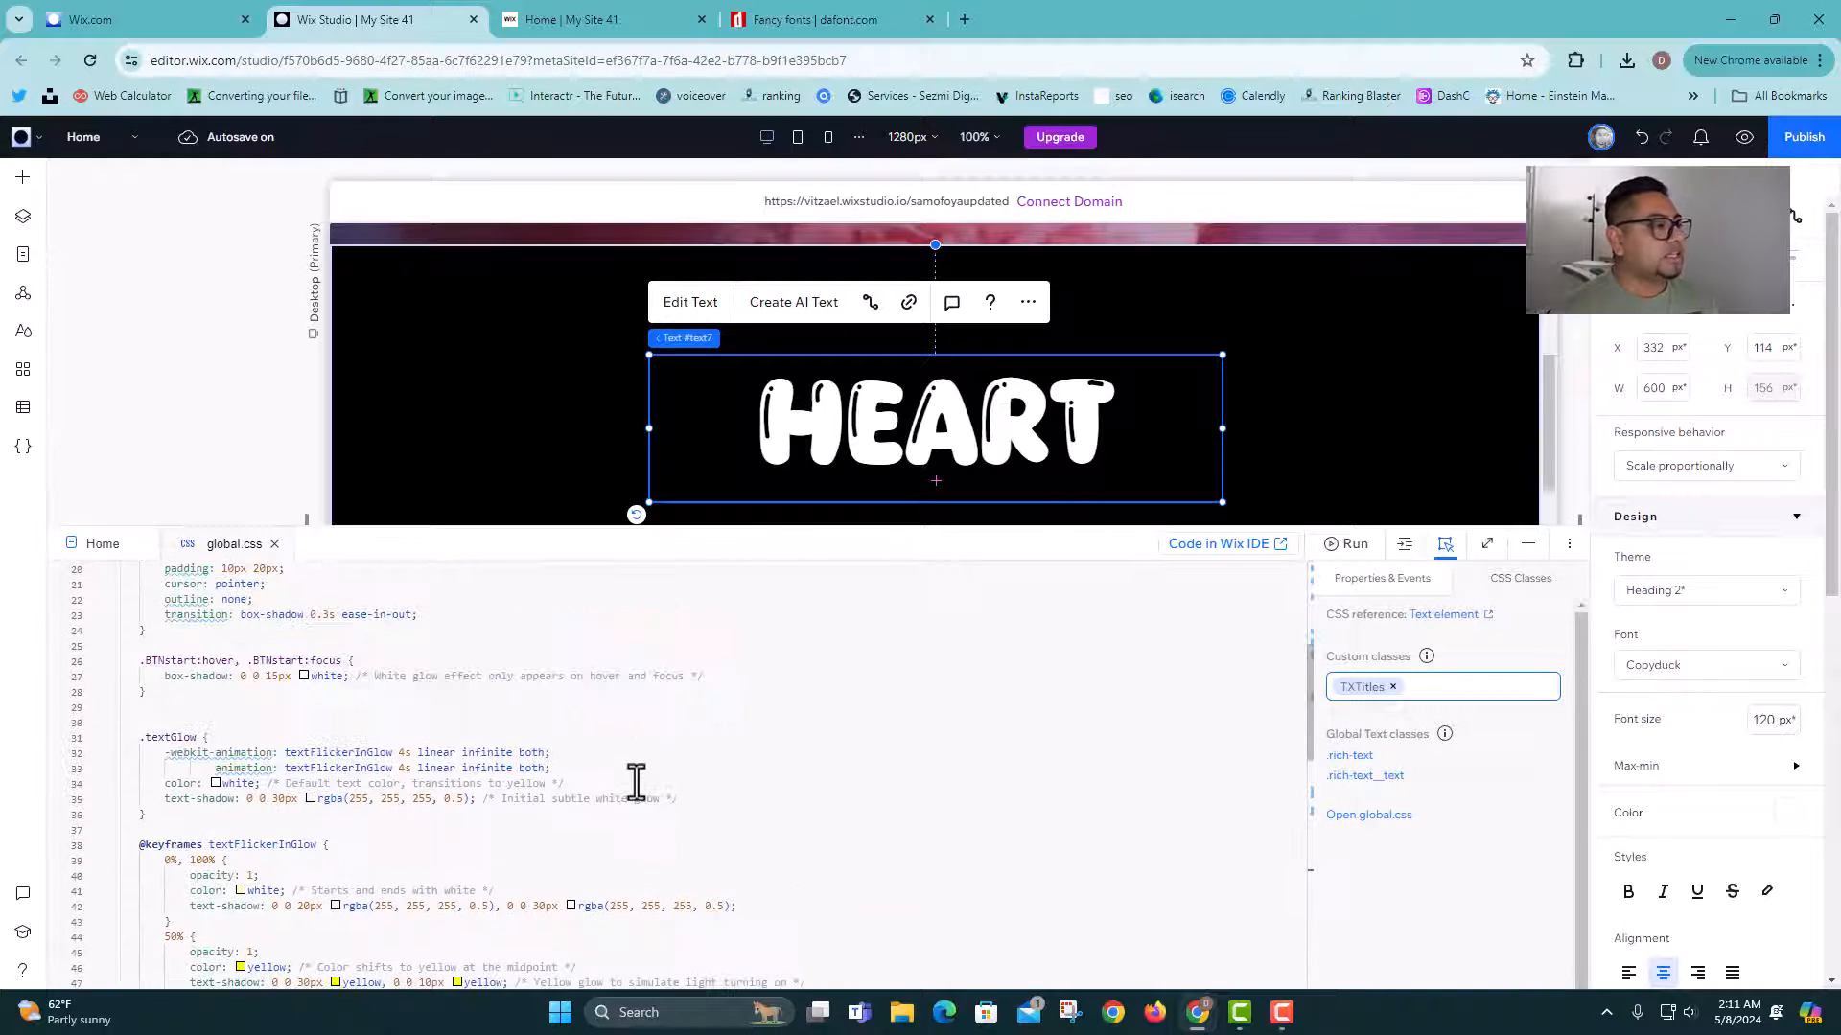
scroll(627, 782, "up", 4)
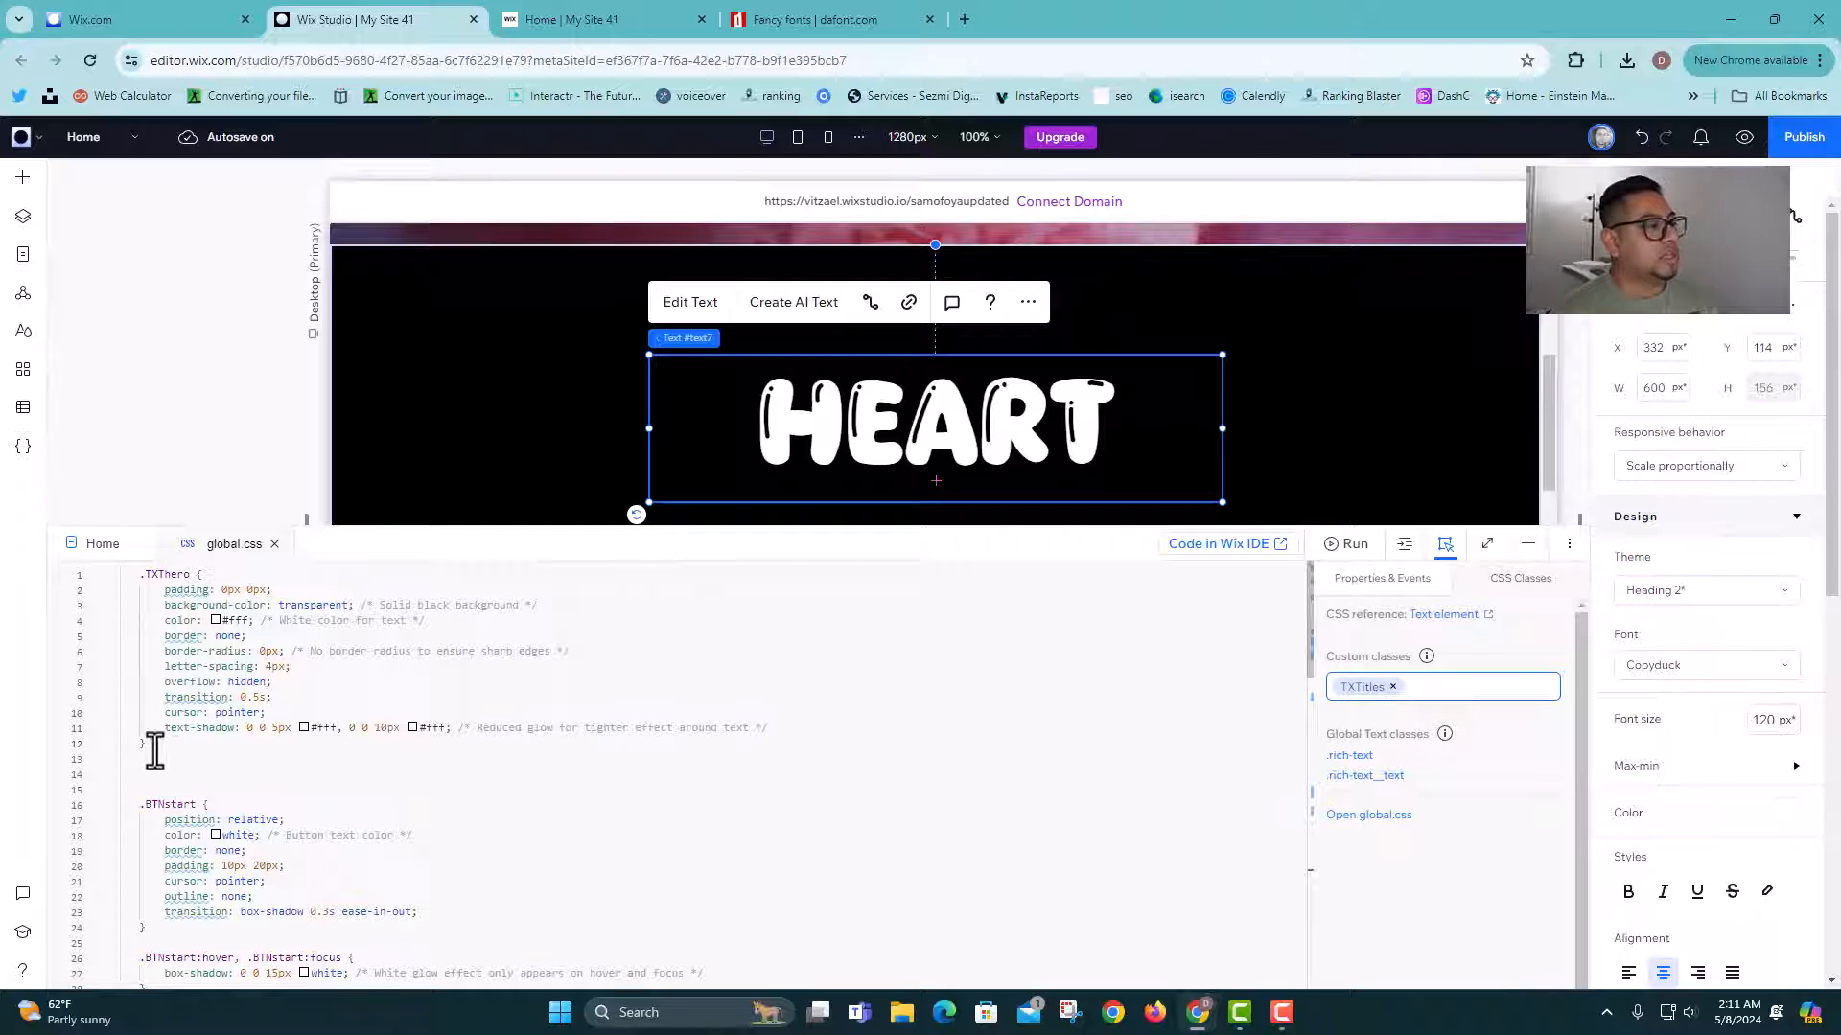
left_click_drag(153, 745, 142, 573)
key("ctrl+c")
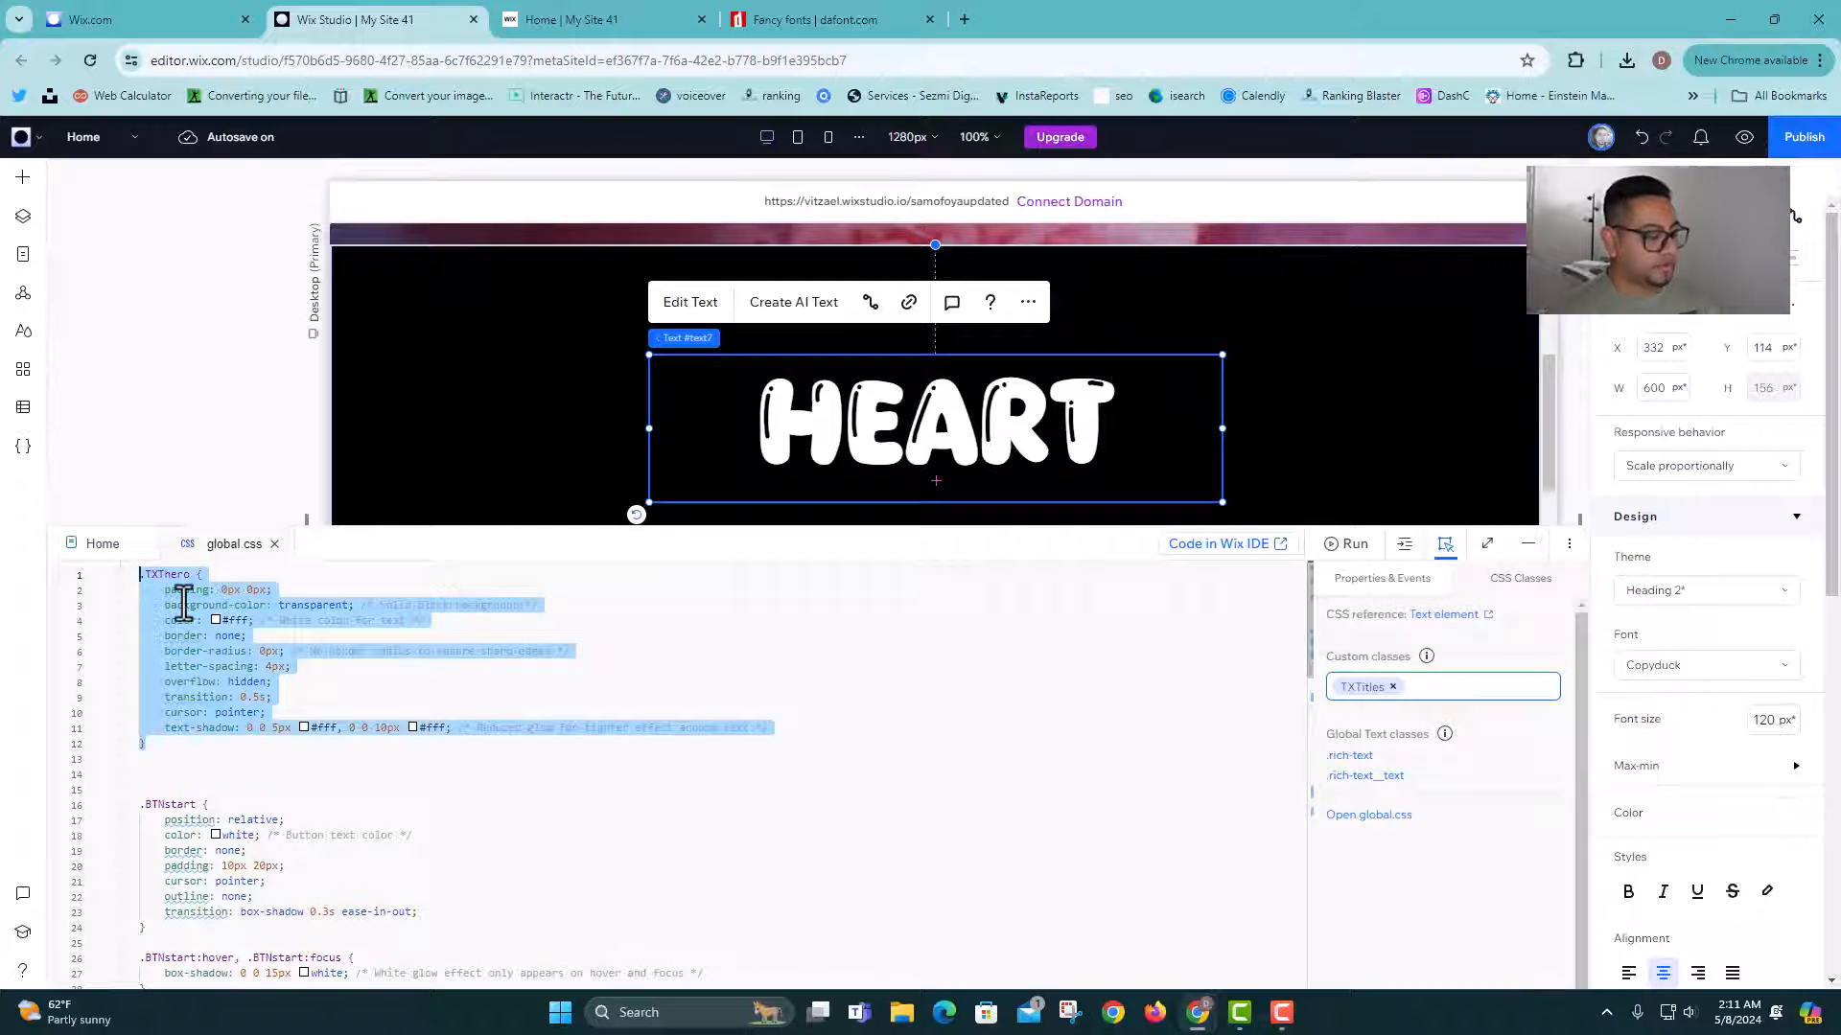
Step: Paste the copied .TXThero rule on a new line at the end of global.css
key("Delete")
scroll(240, 659, "down", 8)
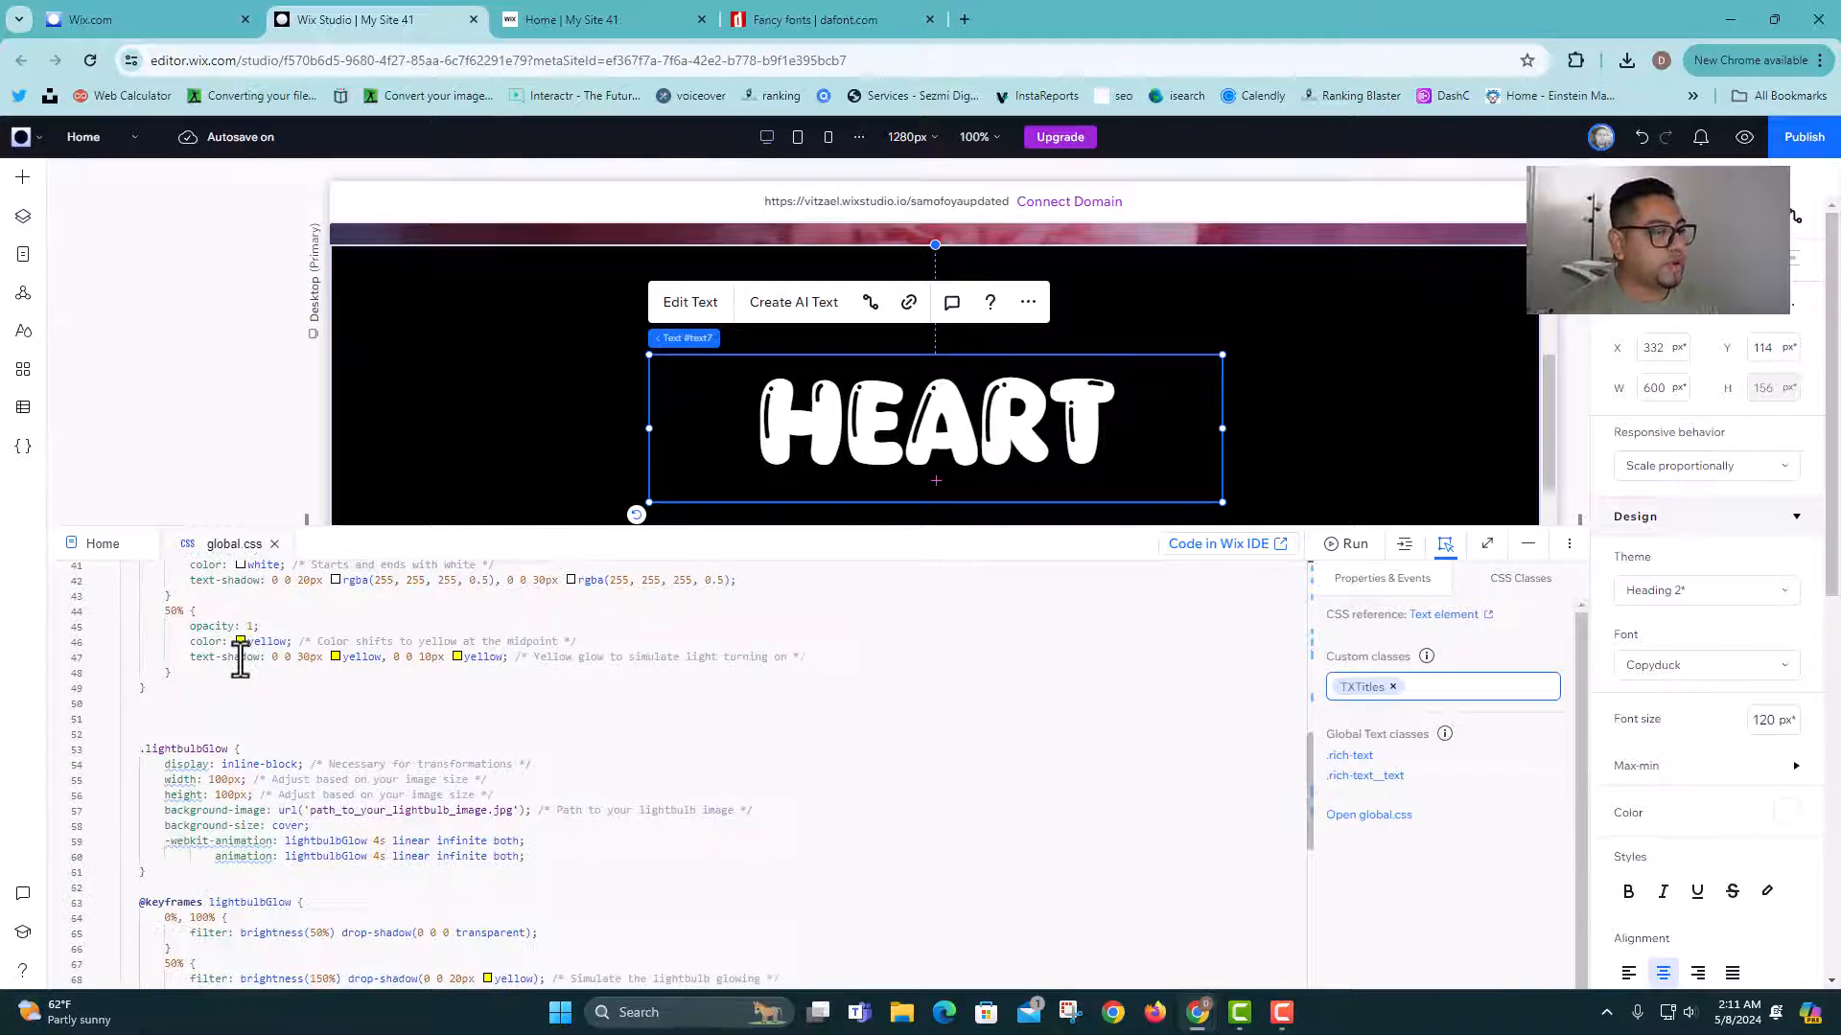
scroll(239, 658, "down", 6)
left_click(264, 773)
key("Return")
key("Return")
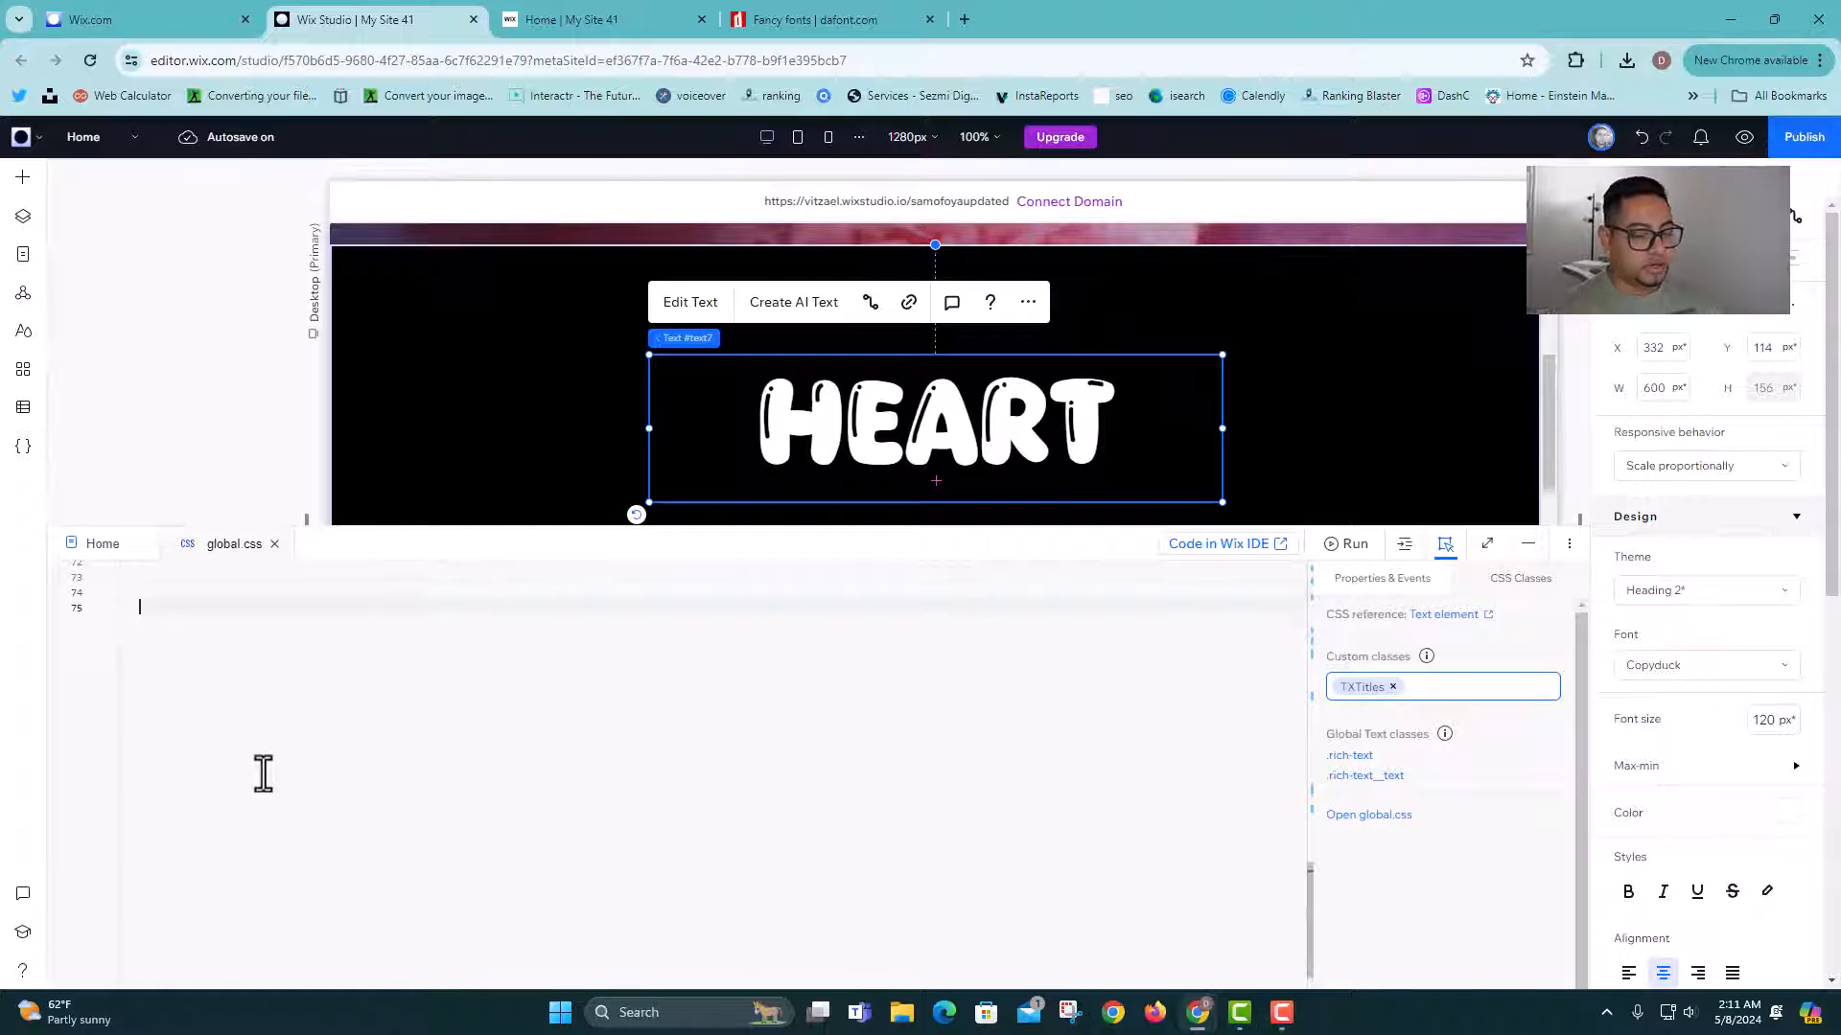
key("ctrl+v")
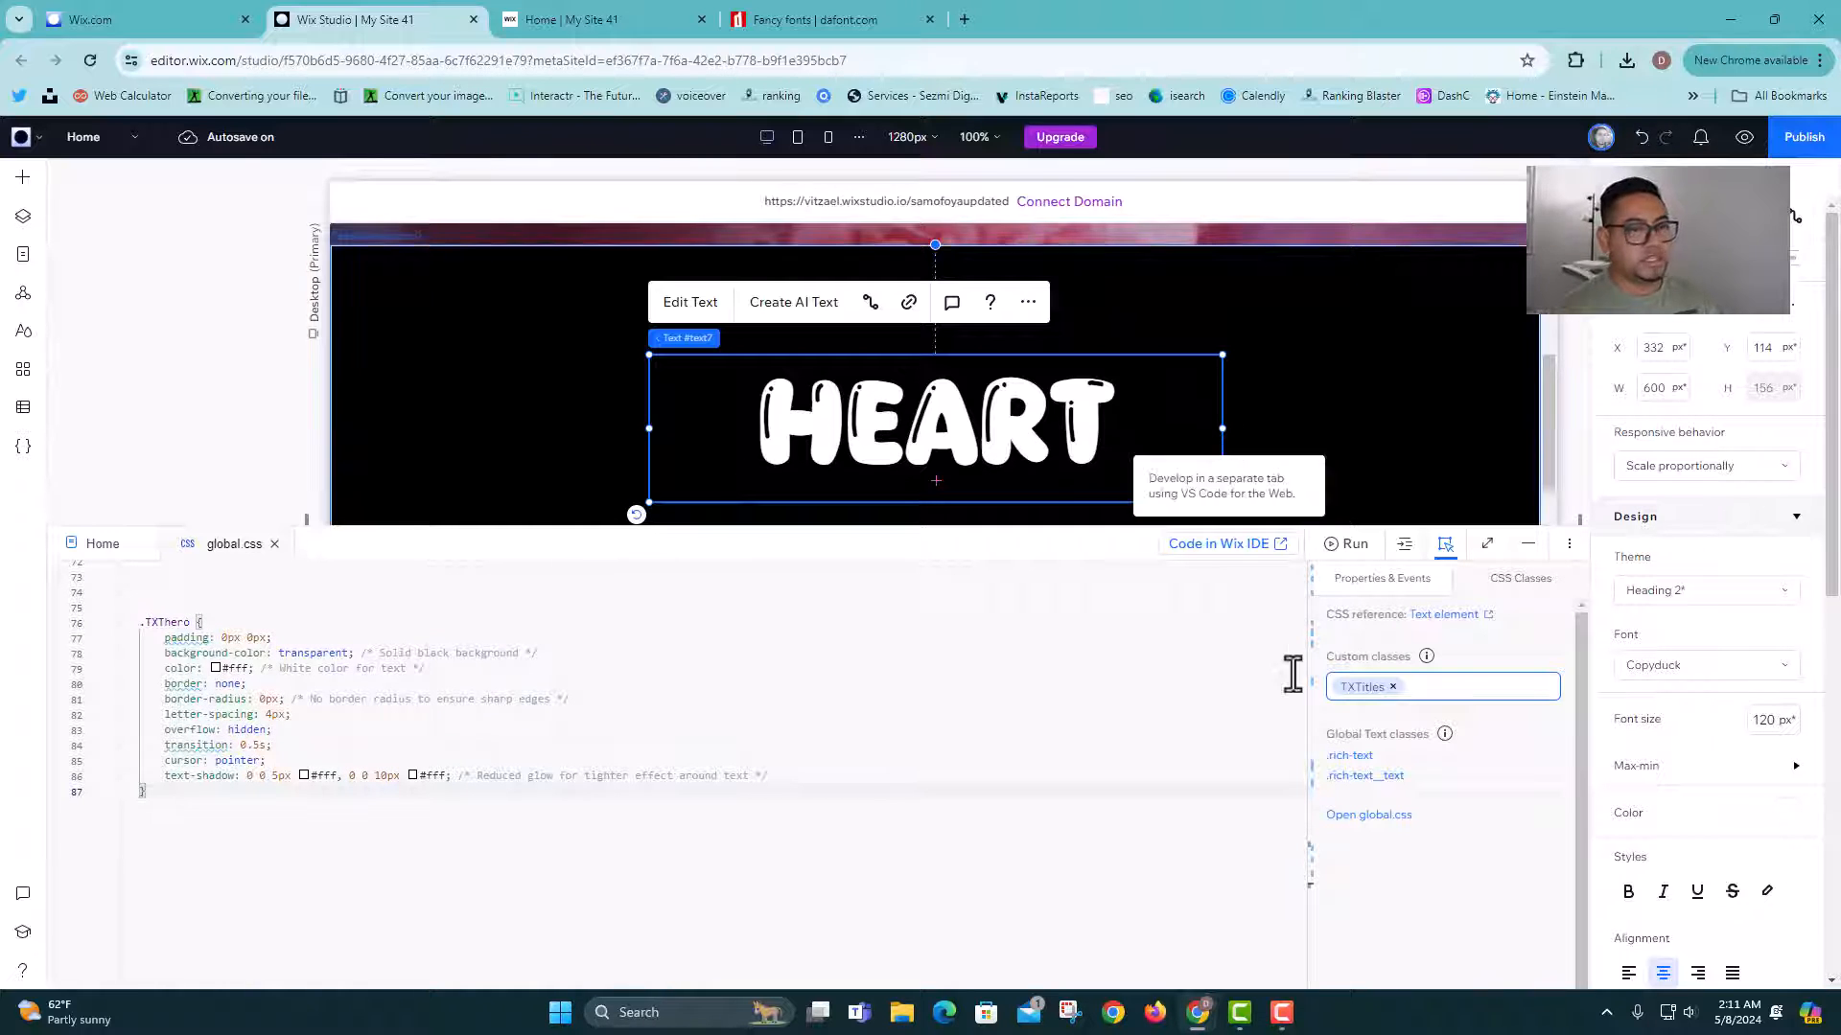
Step: Rename the selector of the pasted rule at the end of global.css to .TXTitles
left_click(184, 621)
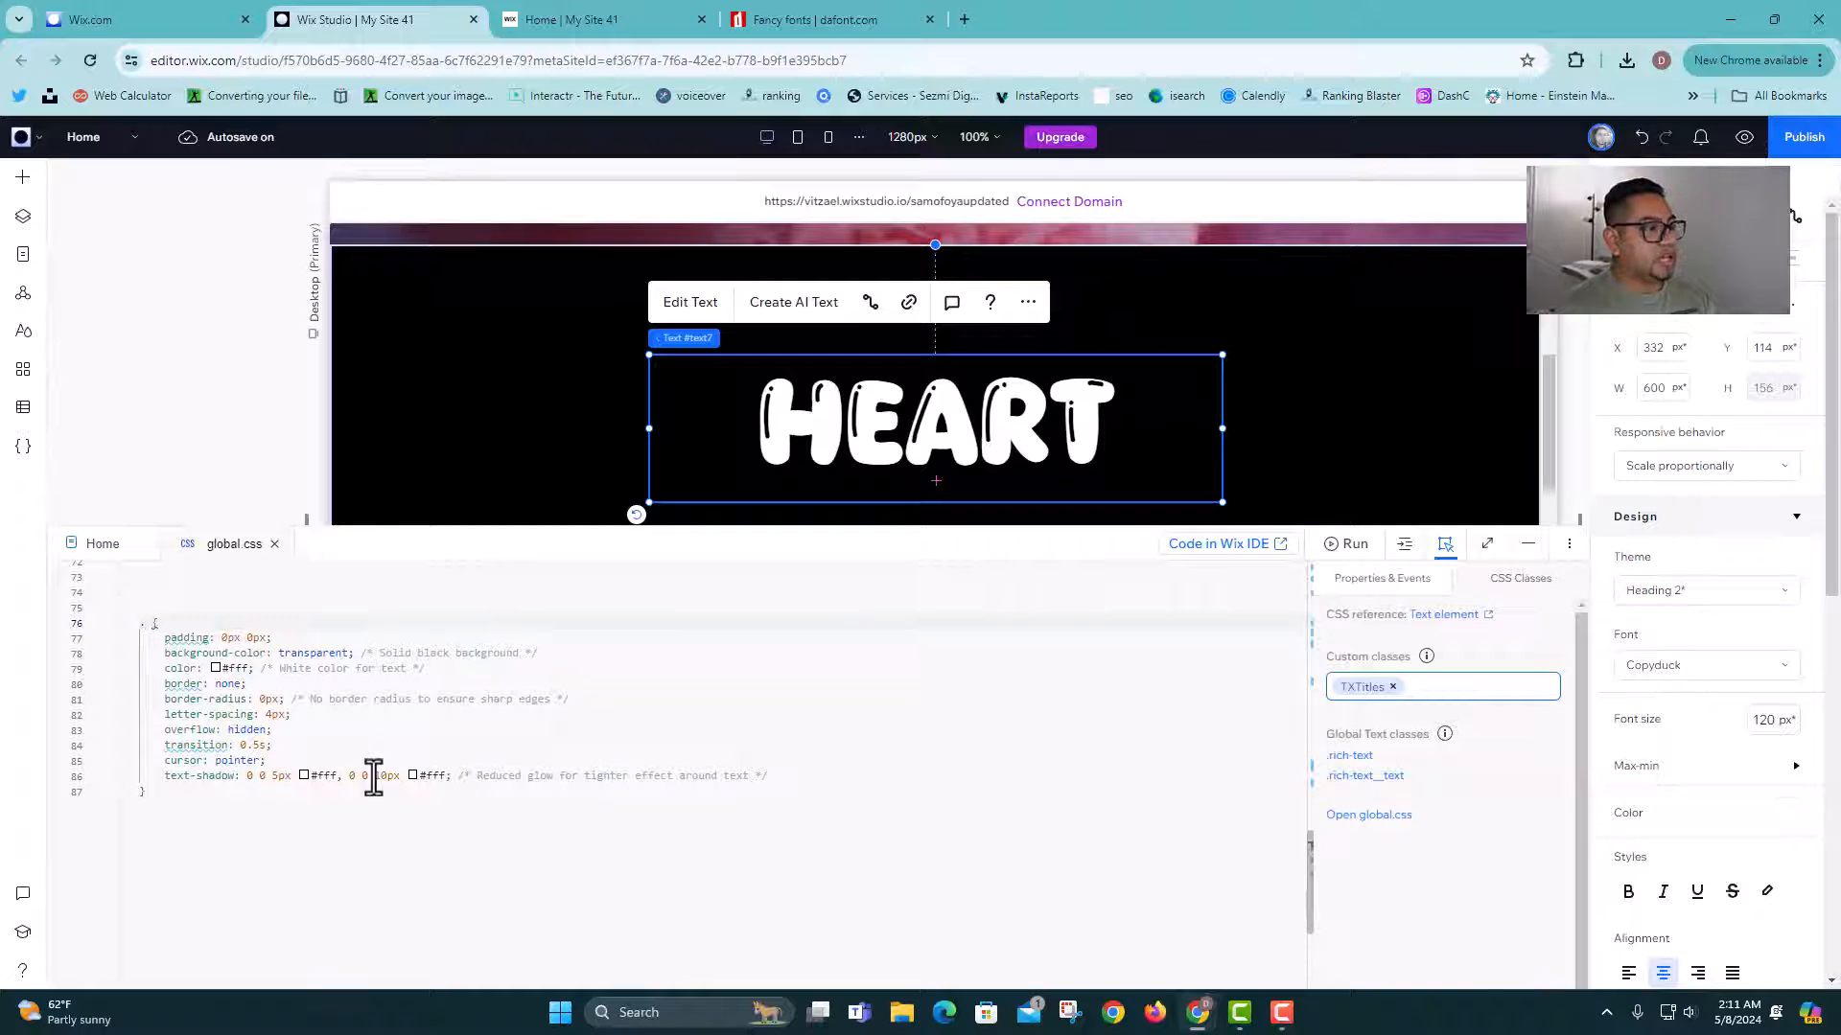
type("T")
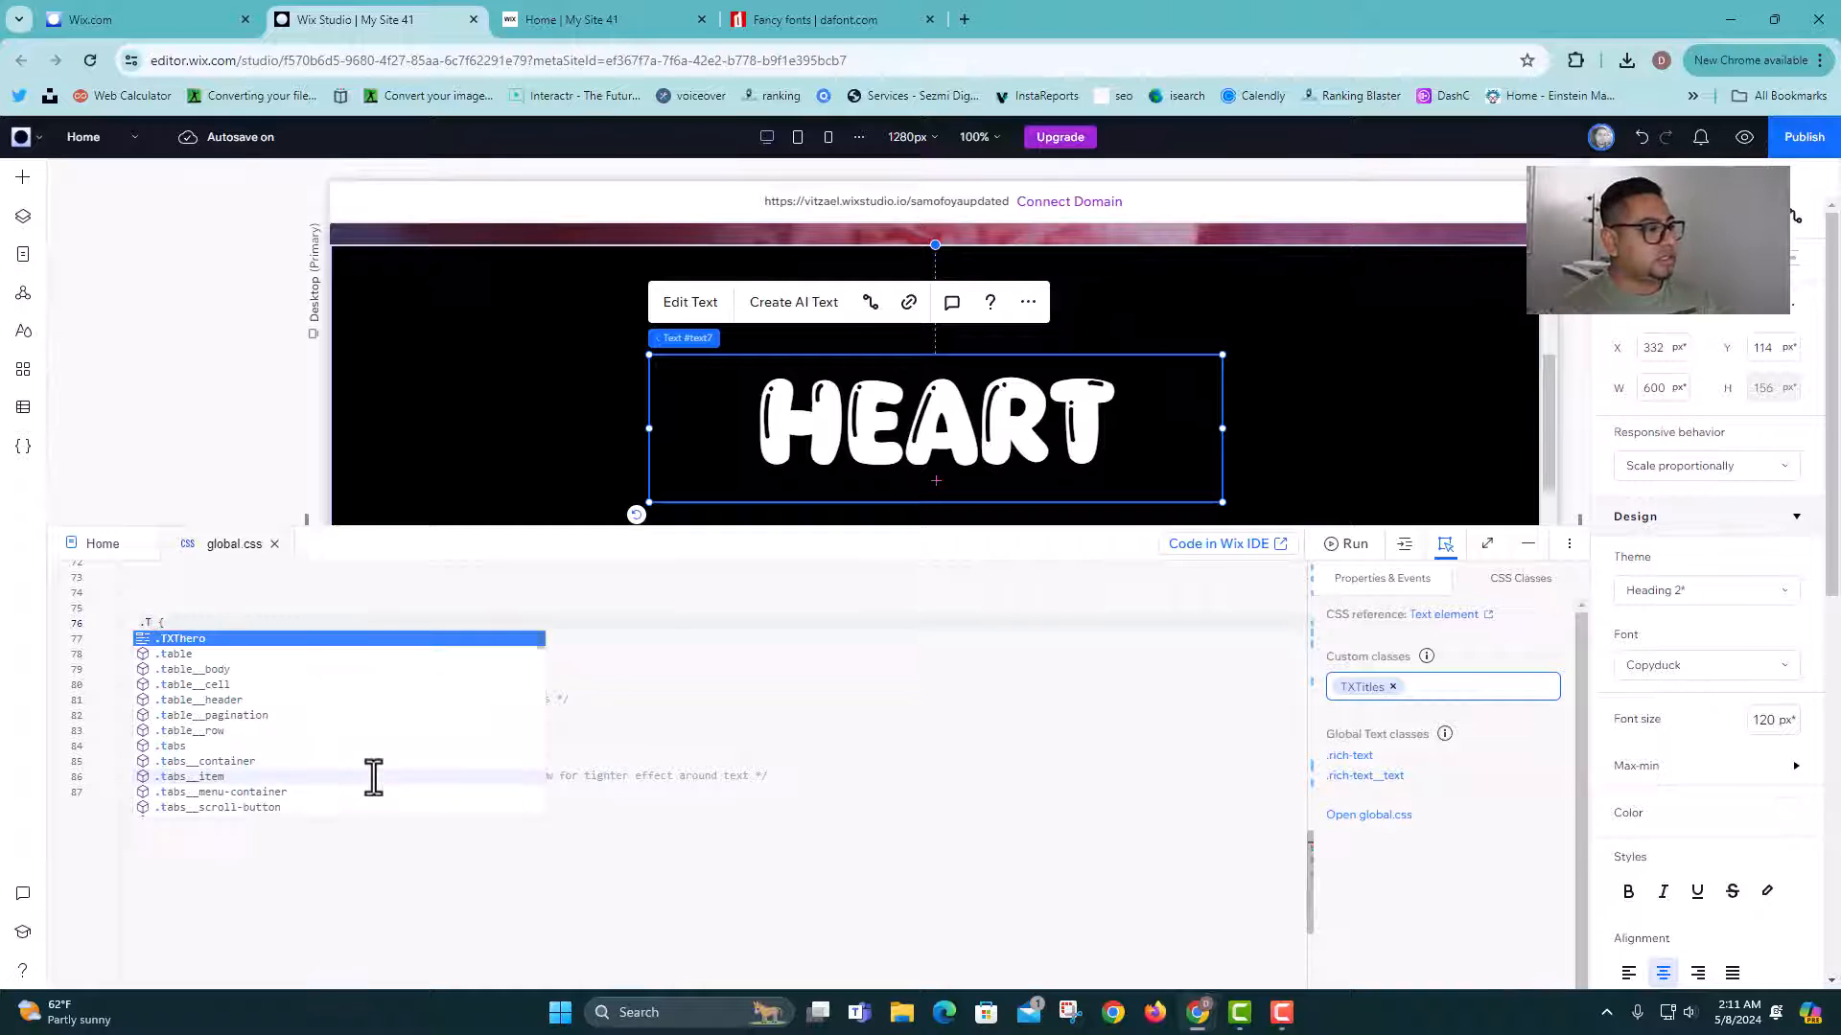
type("X")
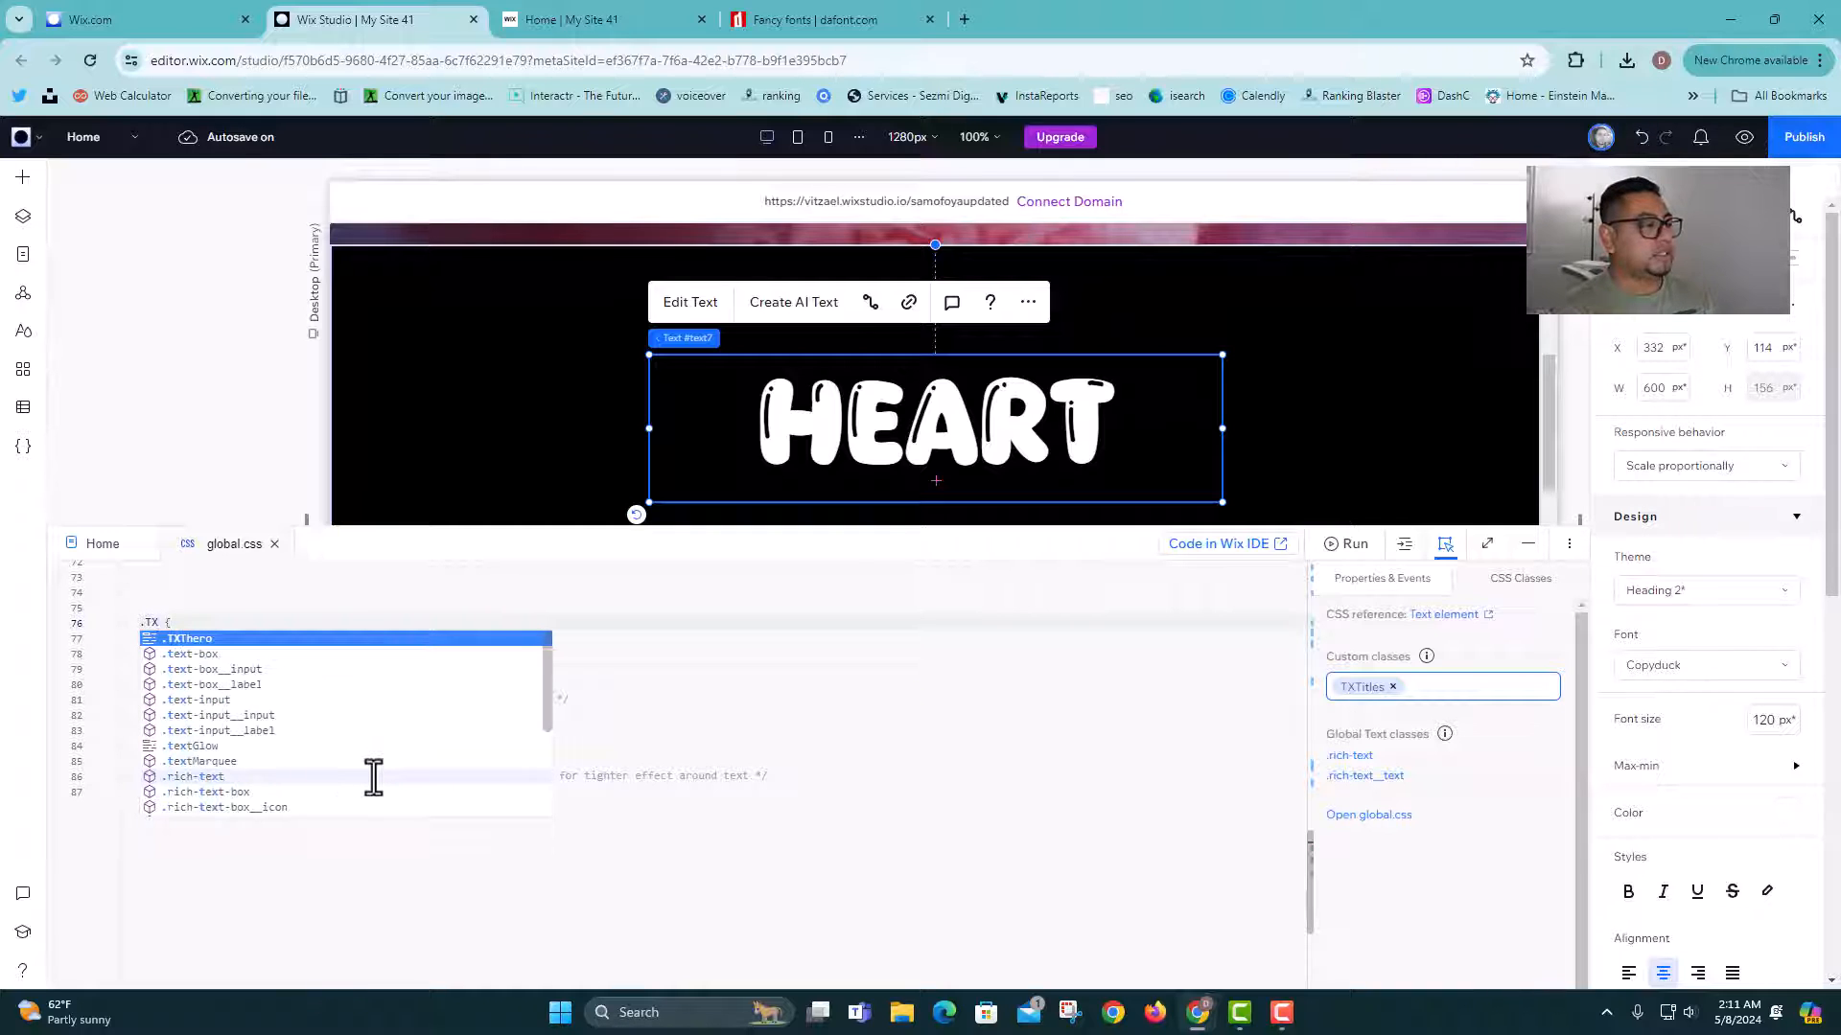
type("T")
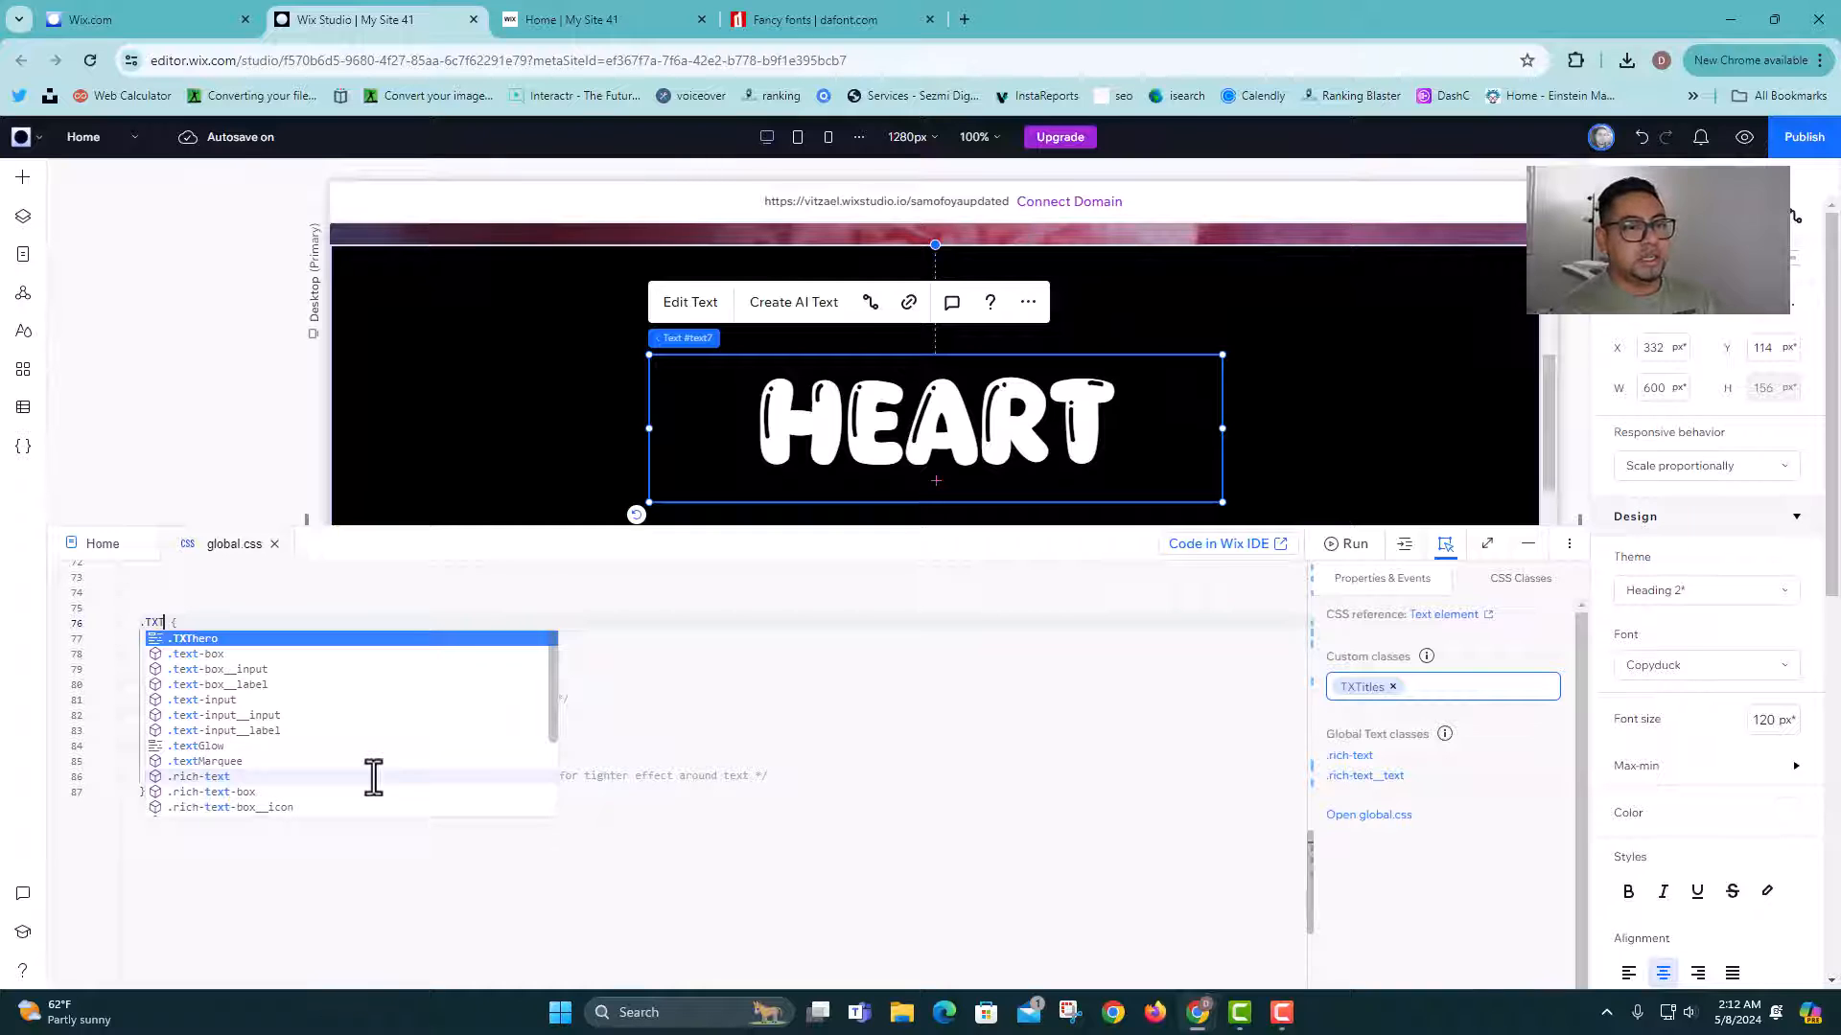
type("itles")
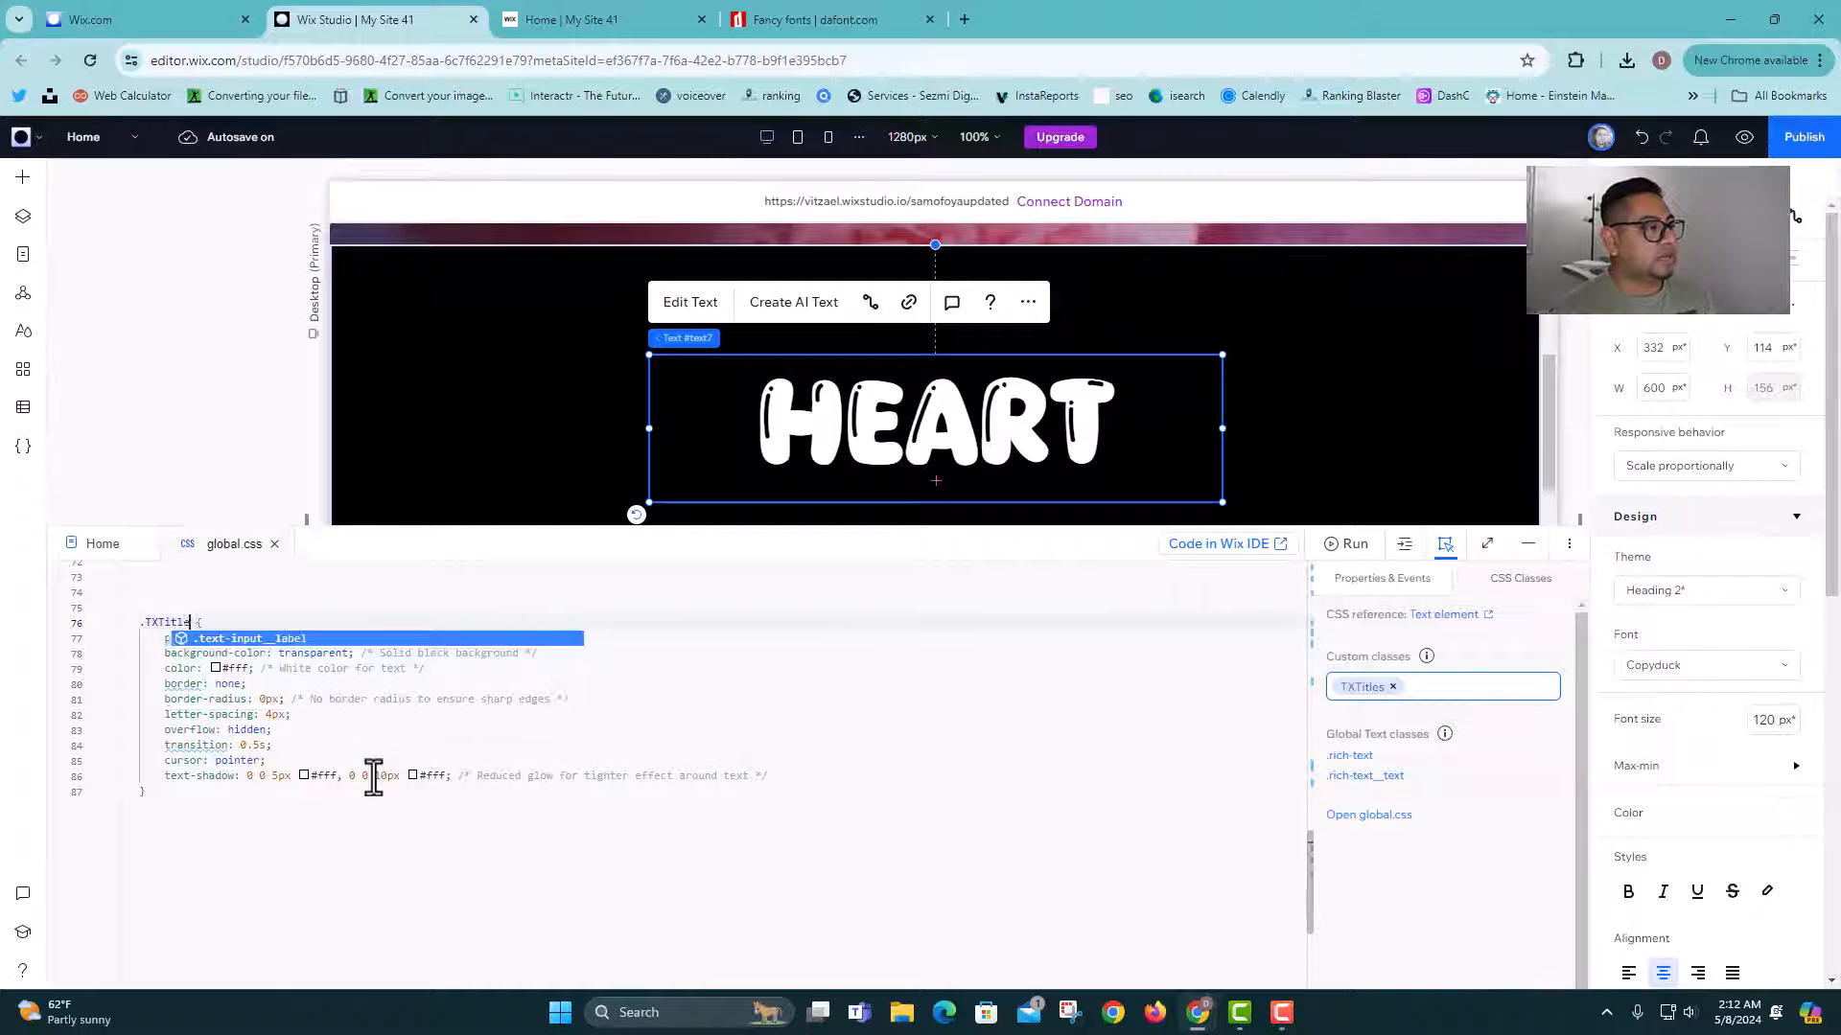
left_click(305, 872)
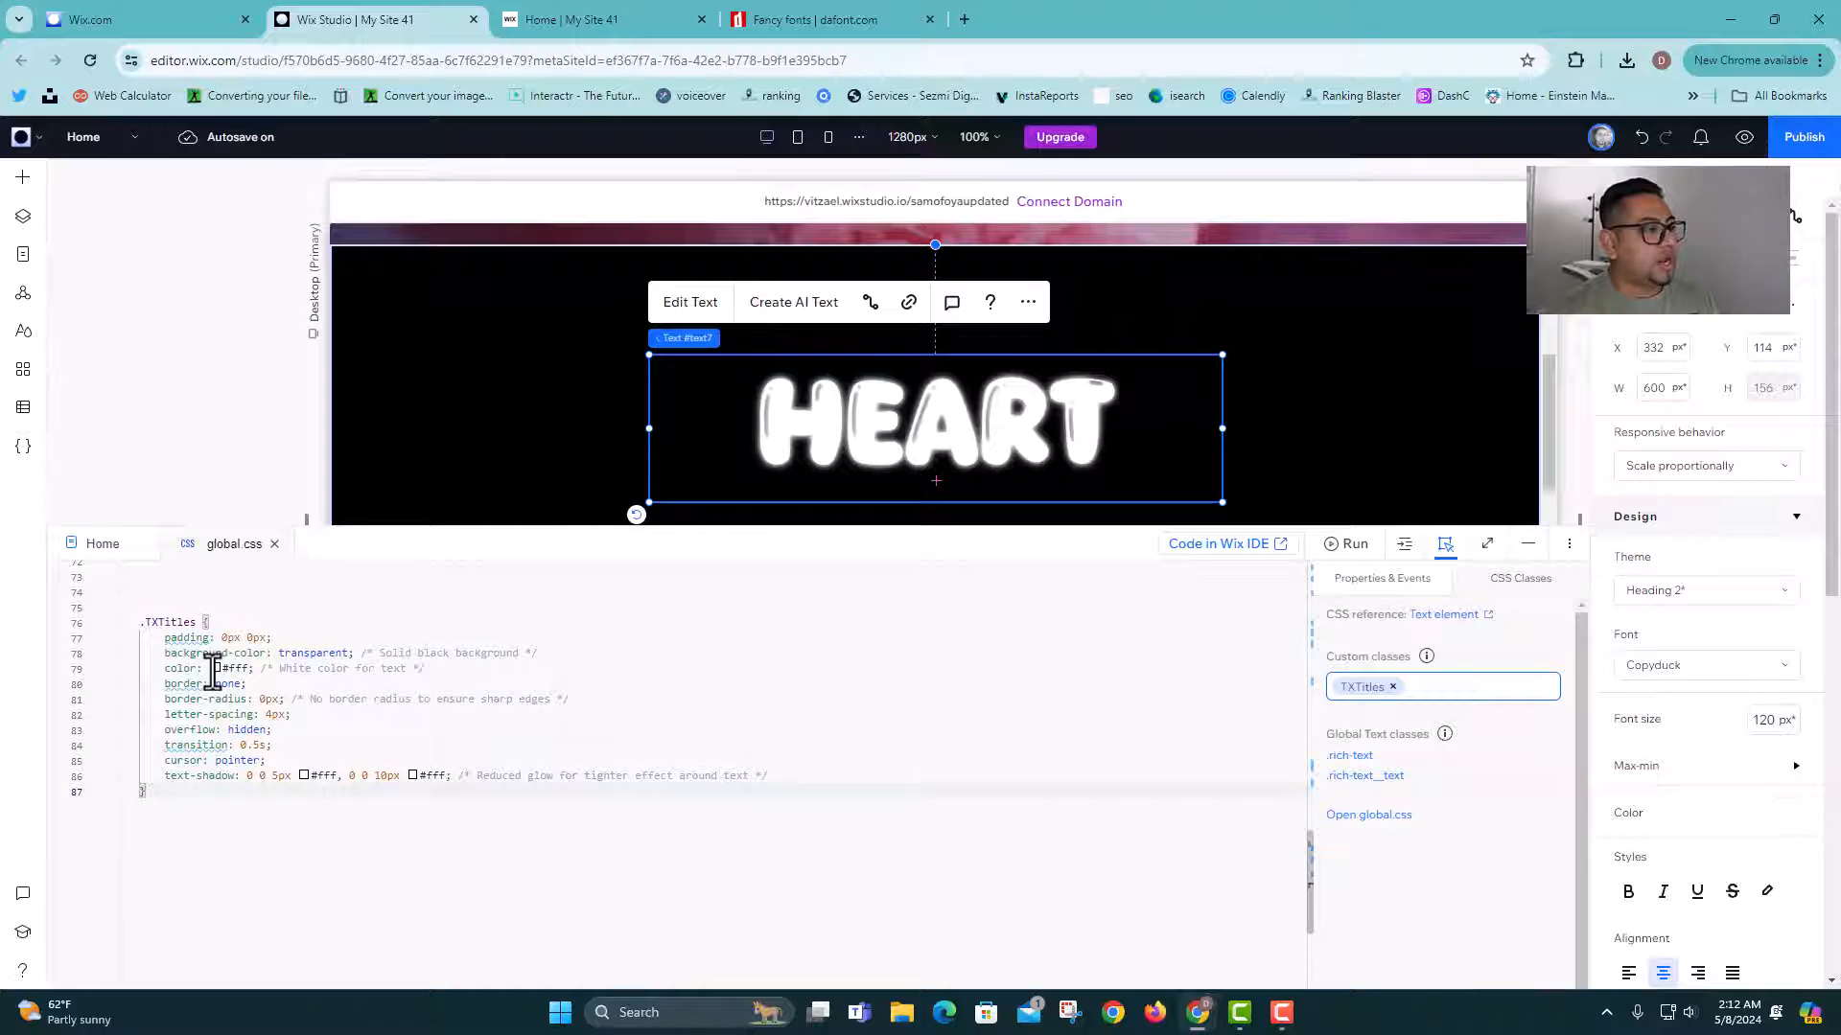
left_click_drag(158, 668, 443, 668)
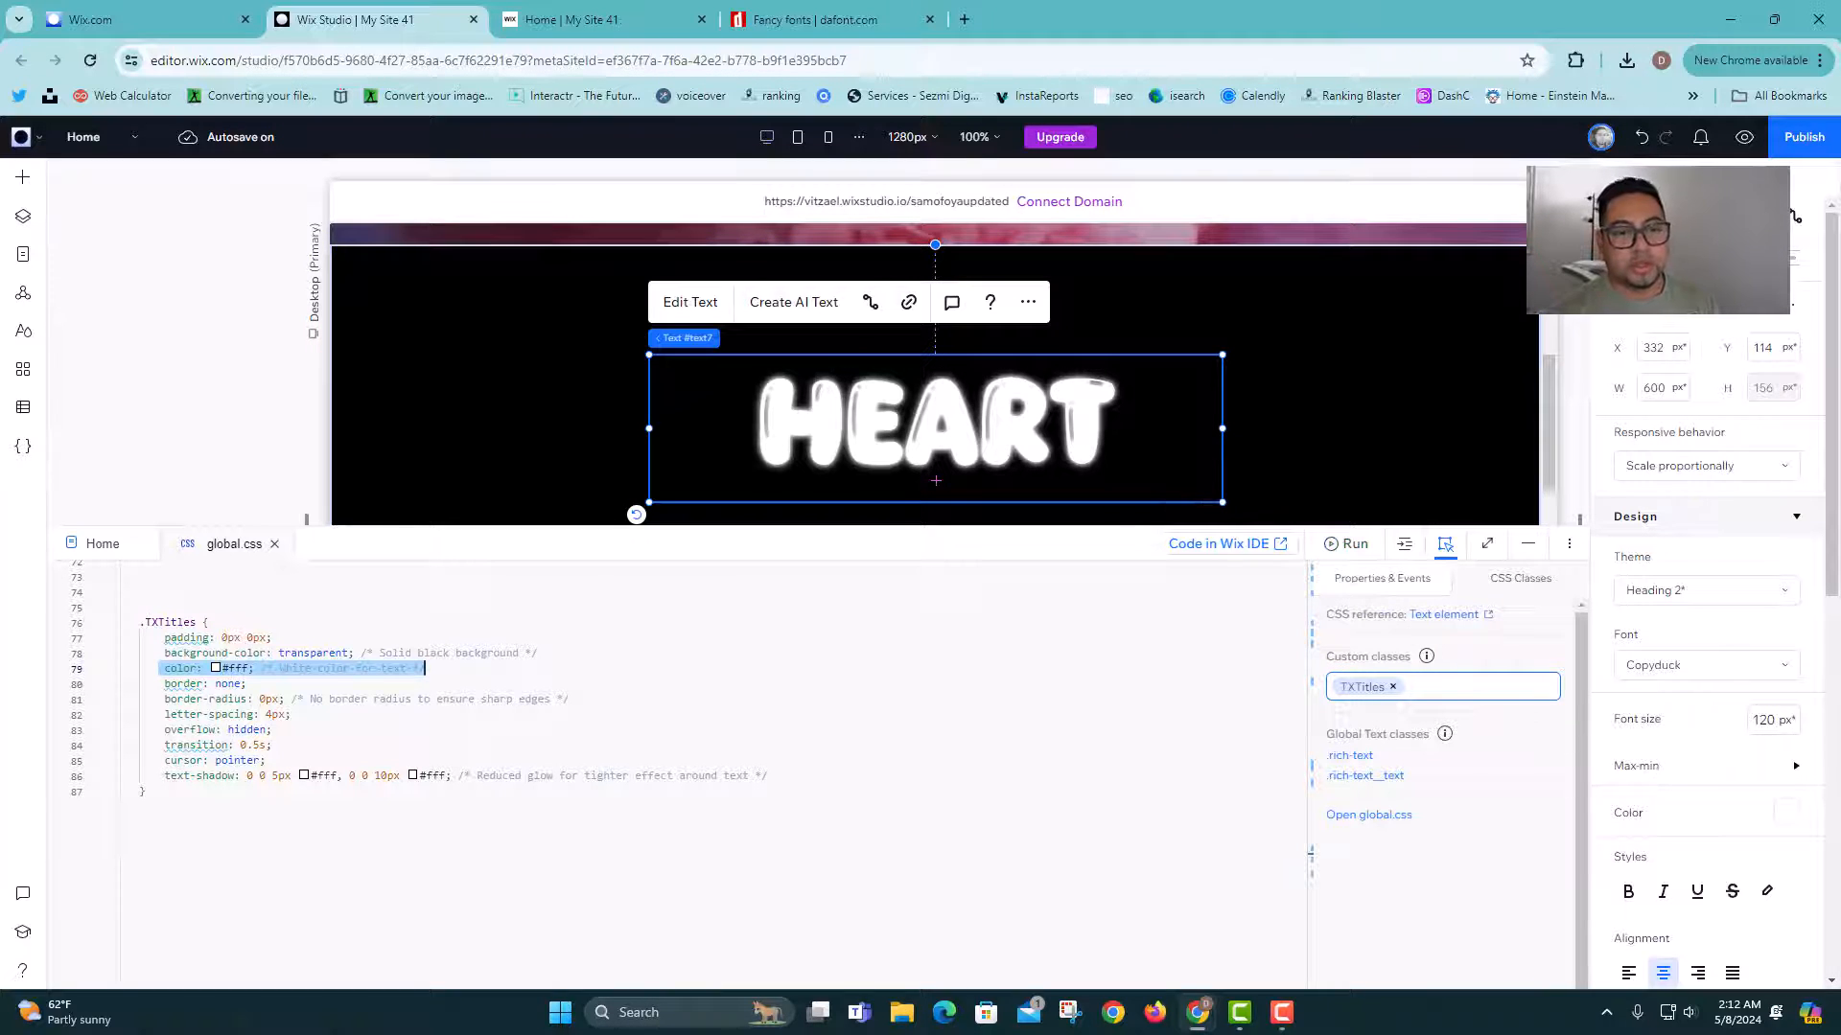
left_click(1783, 813)
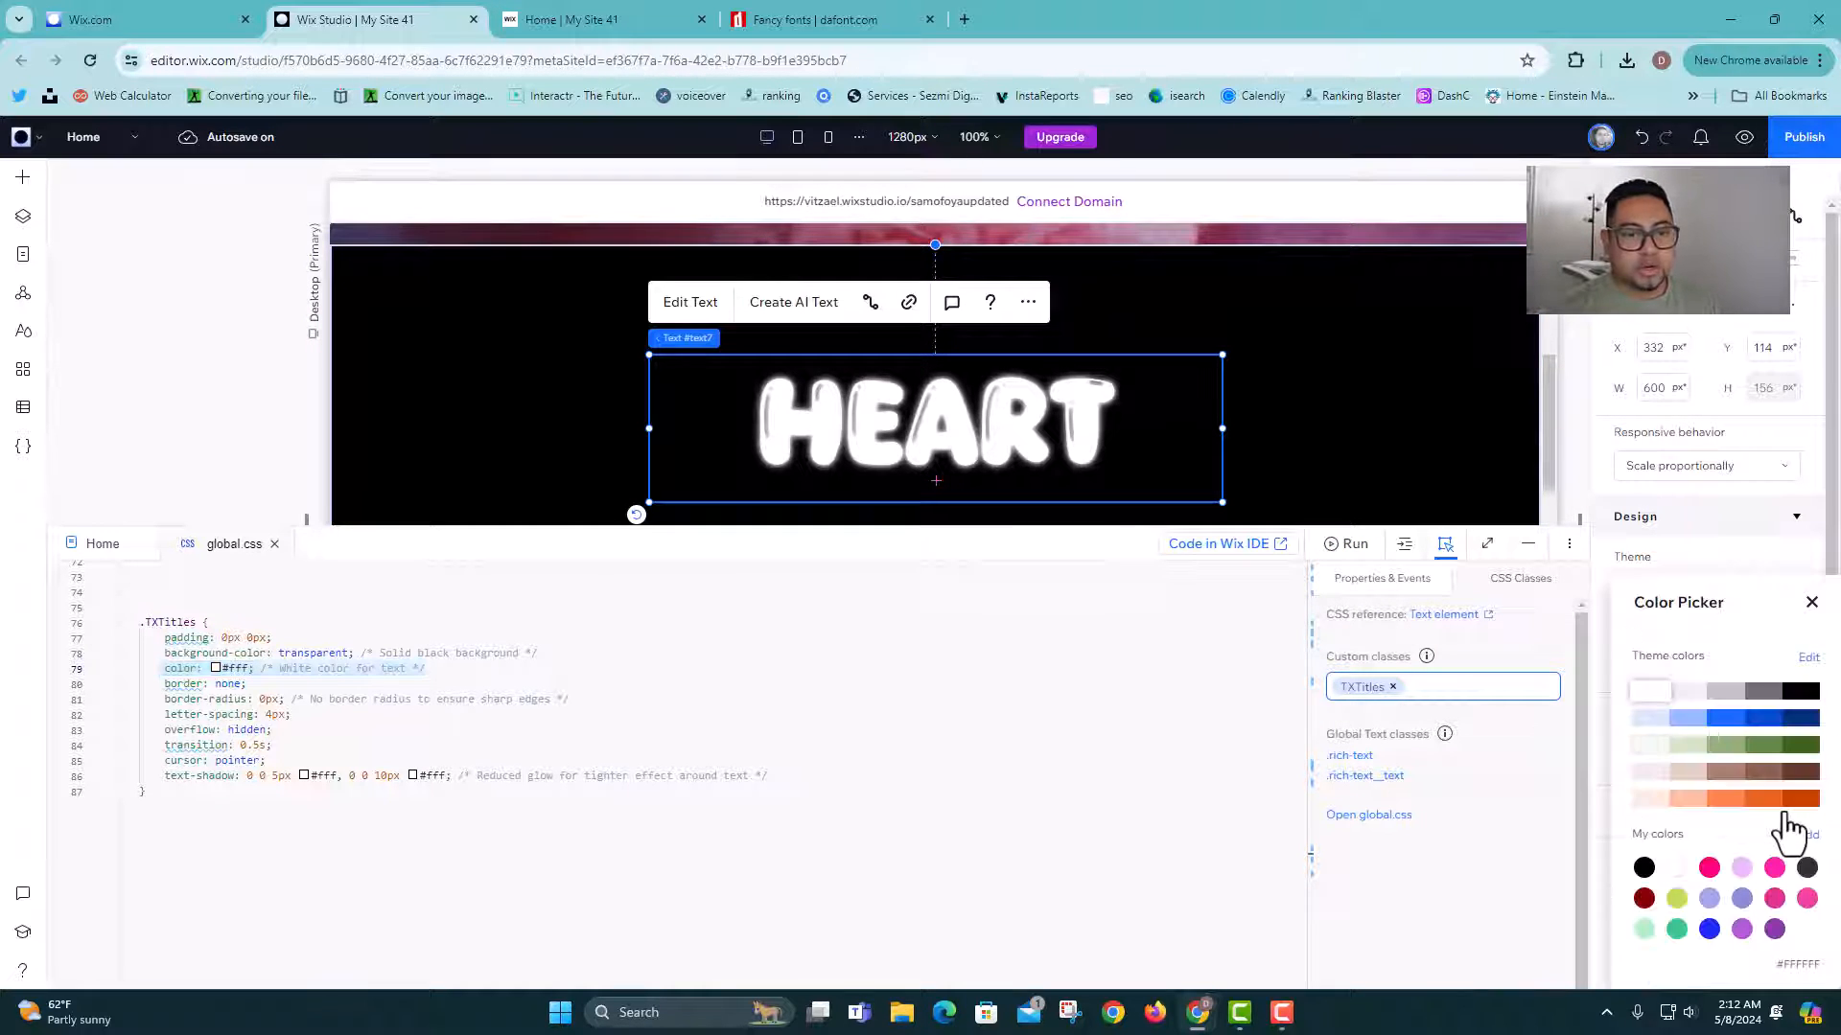
left_click(1804, 834)
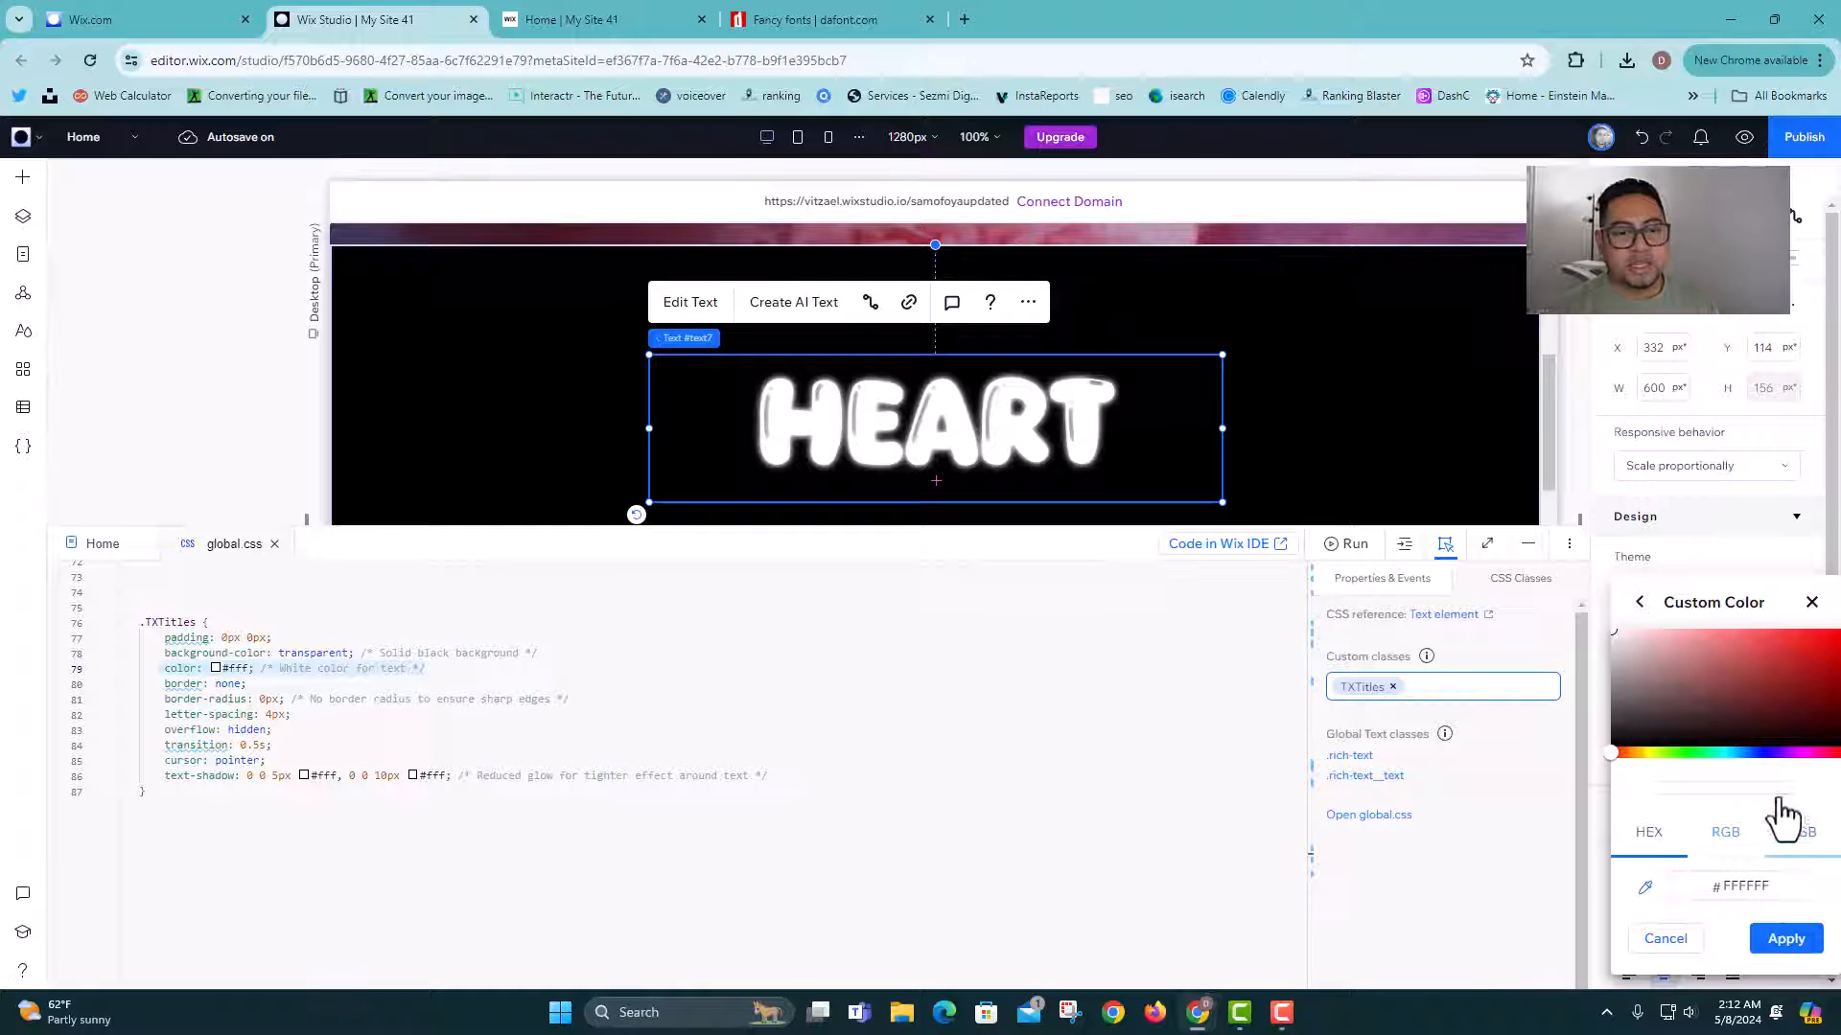
left_click_drag(1783, 753, 1729, 758)
left_click(1793, 666)
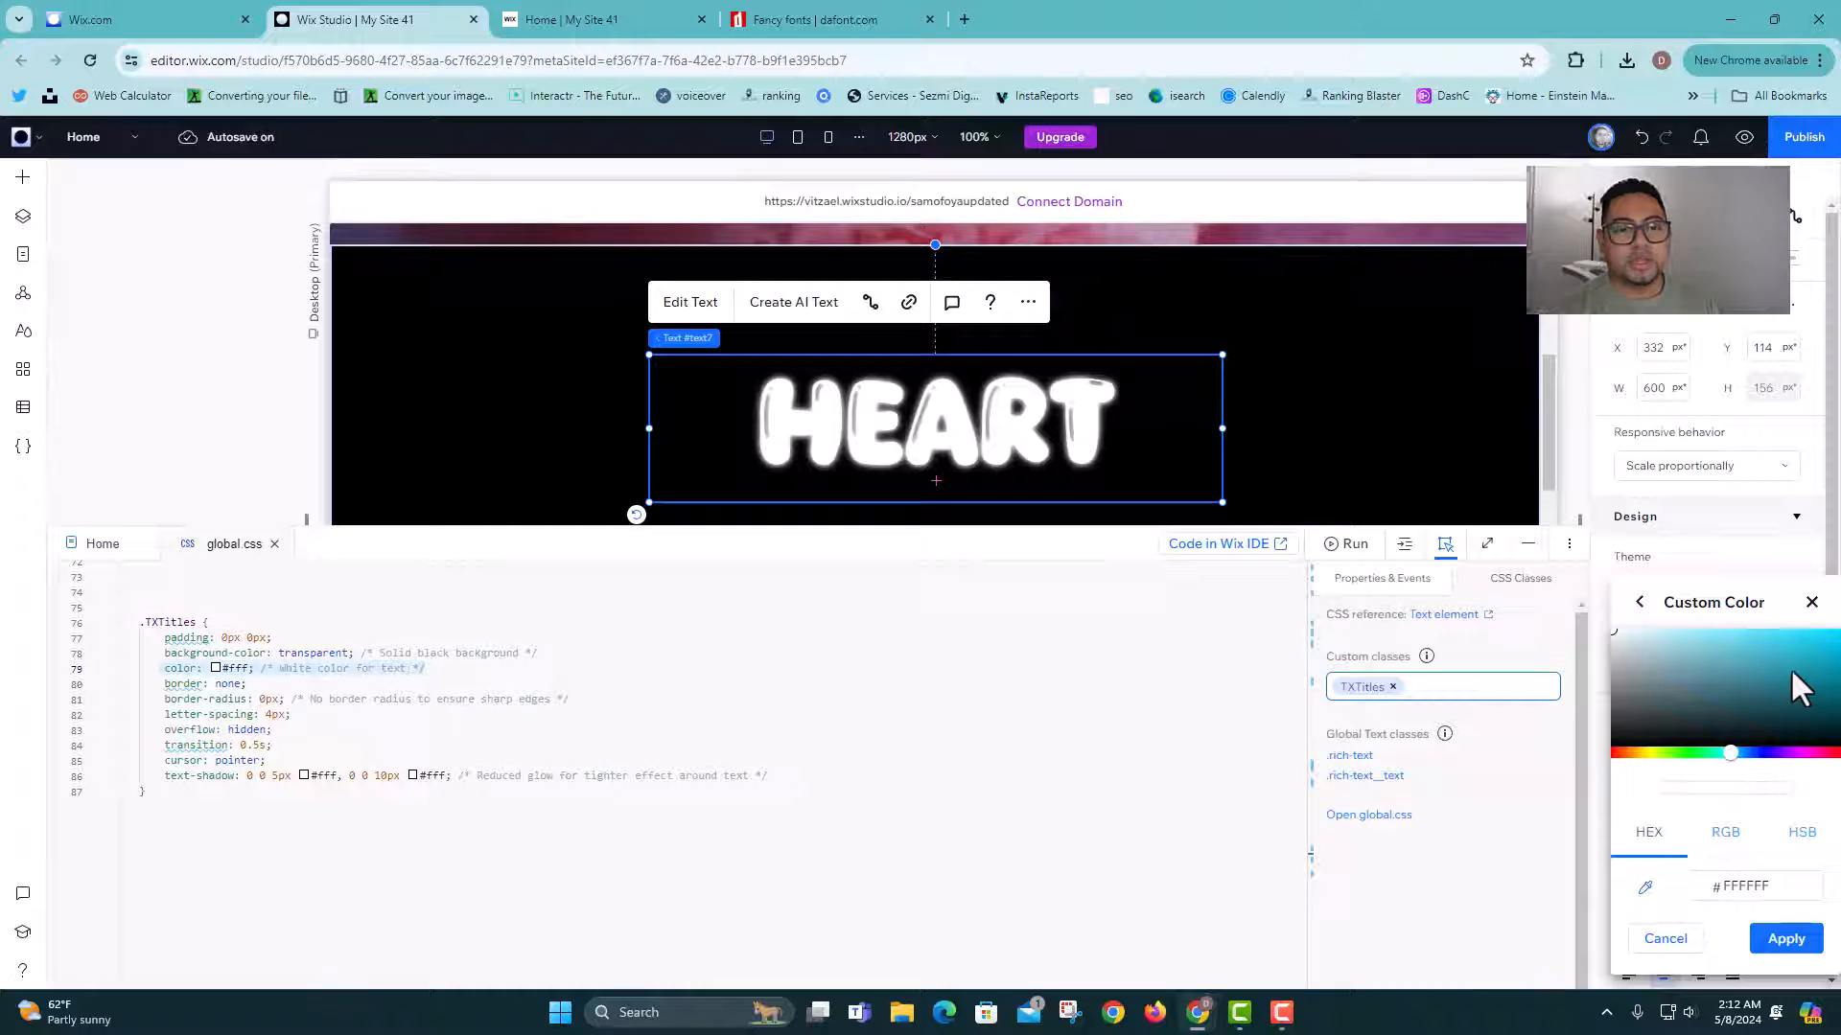
left_click_drag(1793, 665, 1807, 647)
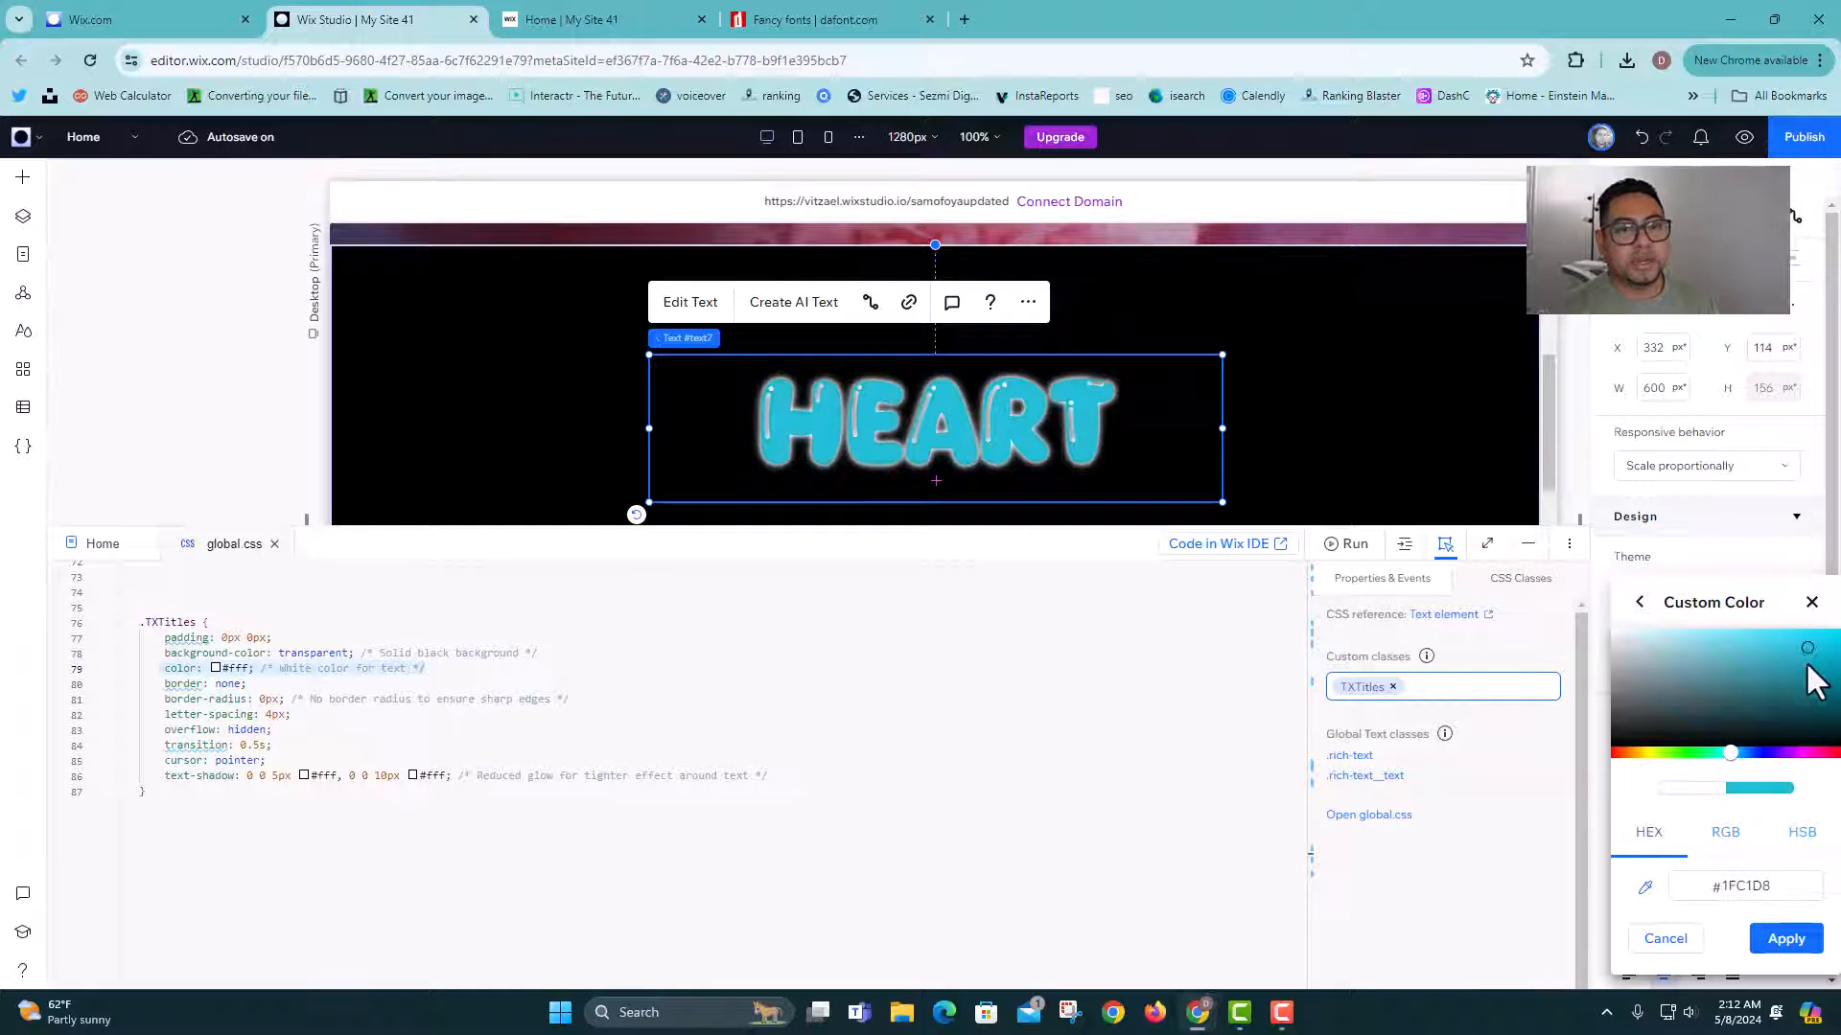
double_click(1750, 884)
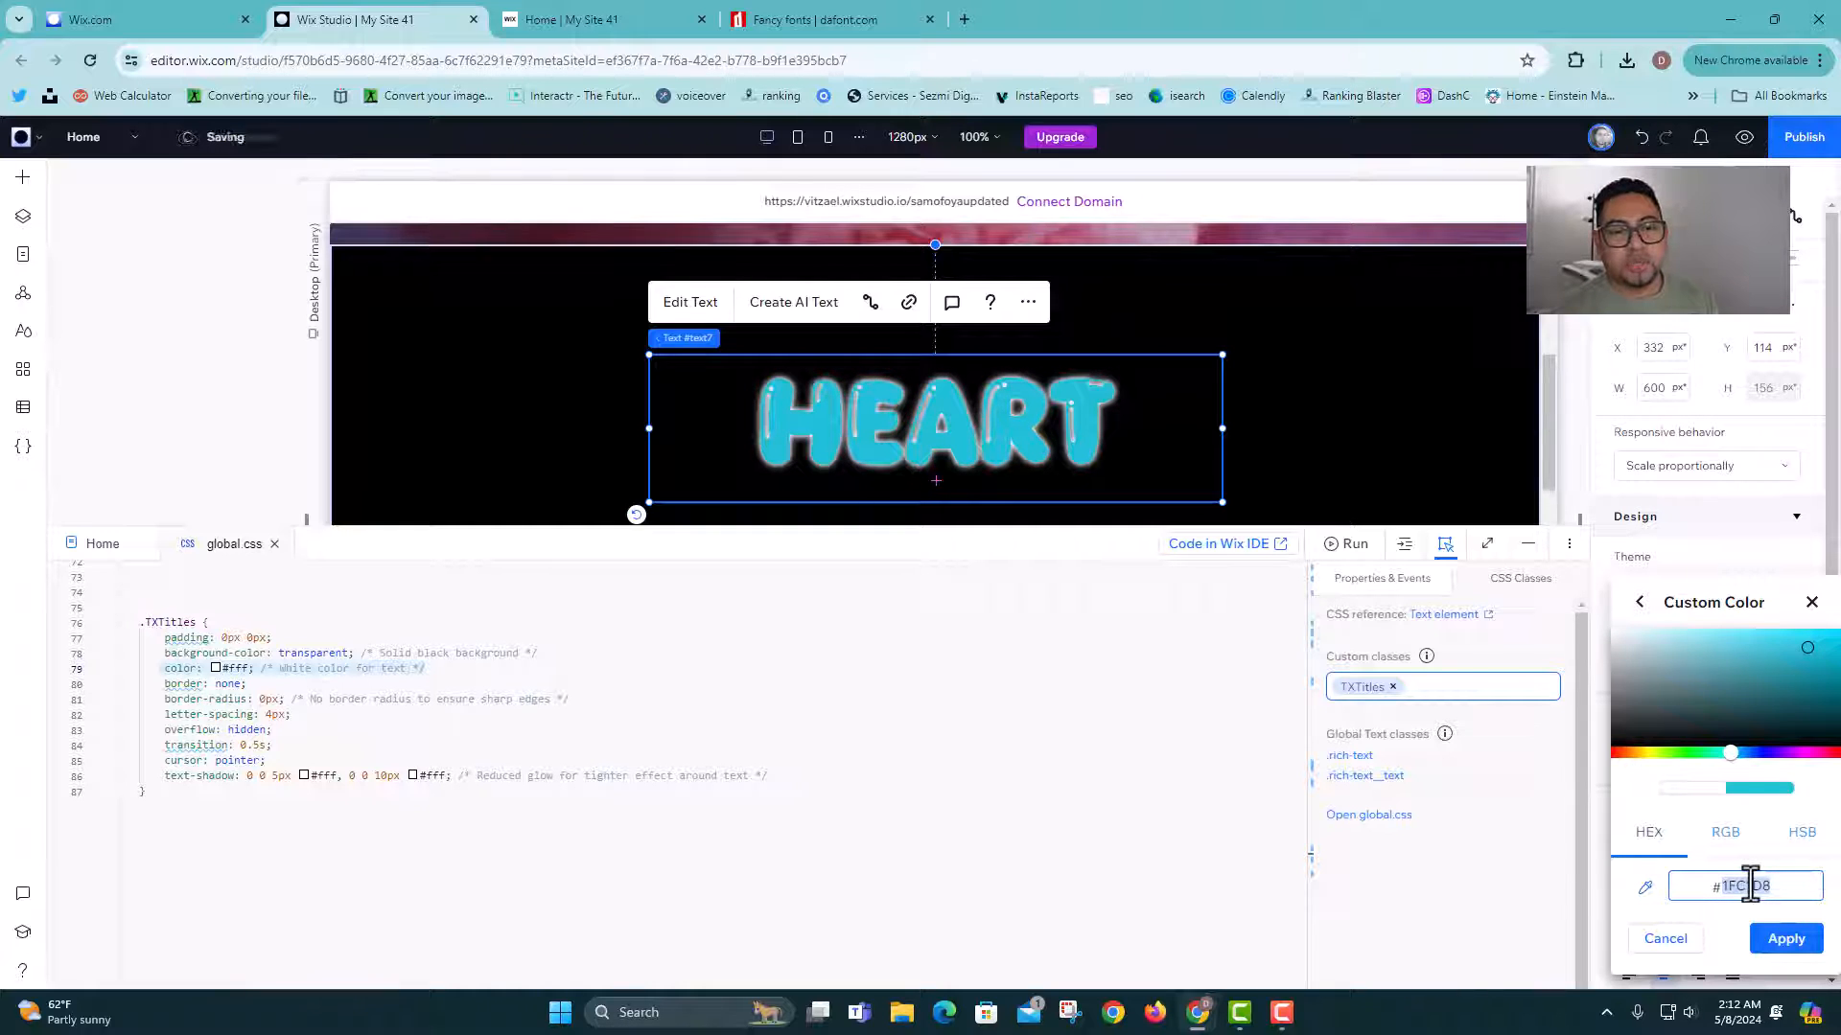
right_click(1750, 884)
left_click(1509, 500)
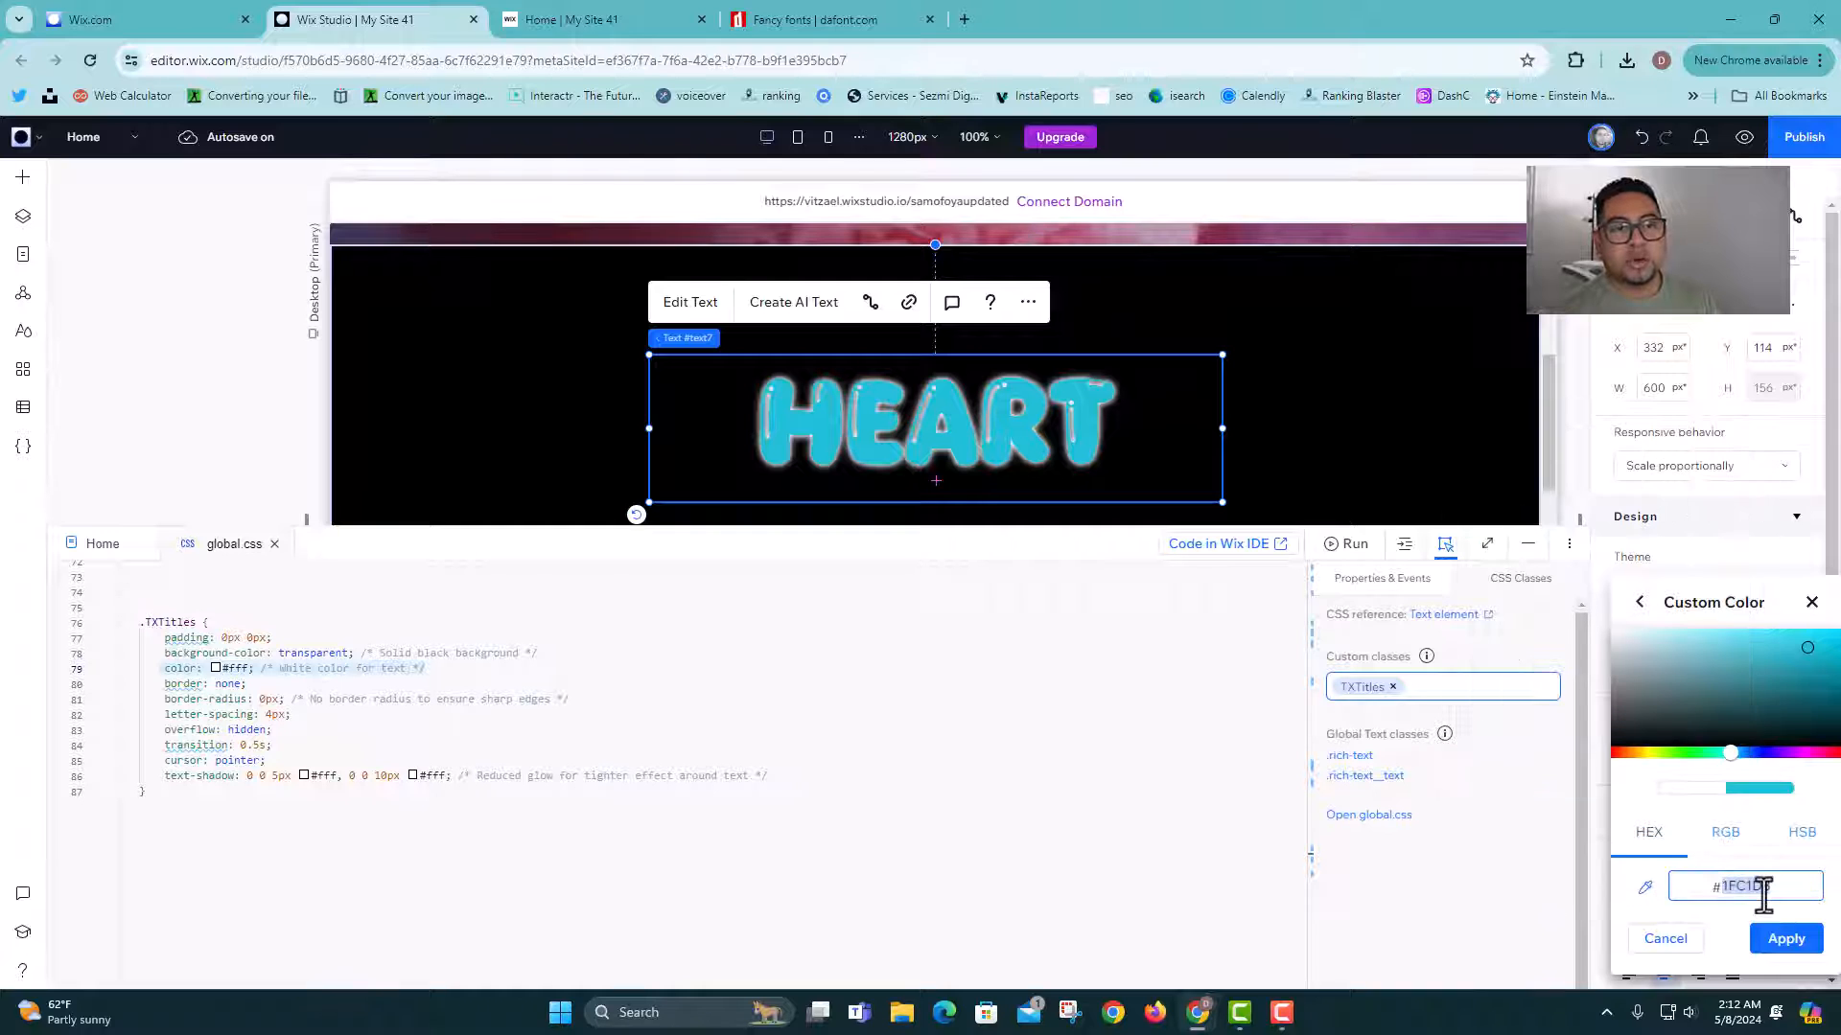
left_click(1724, 749)
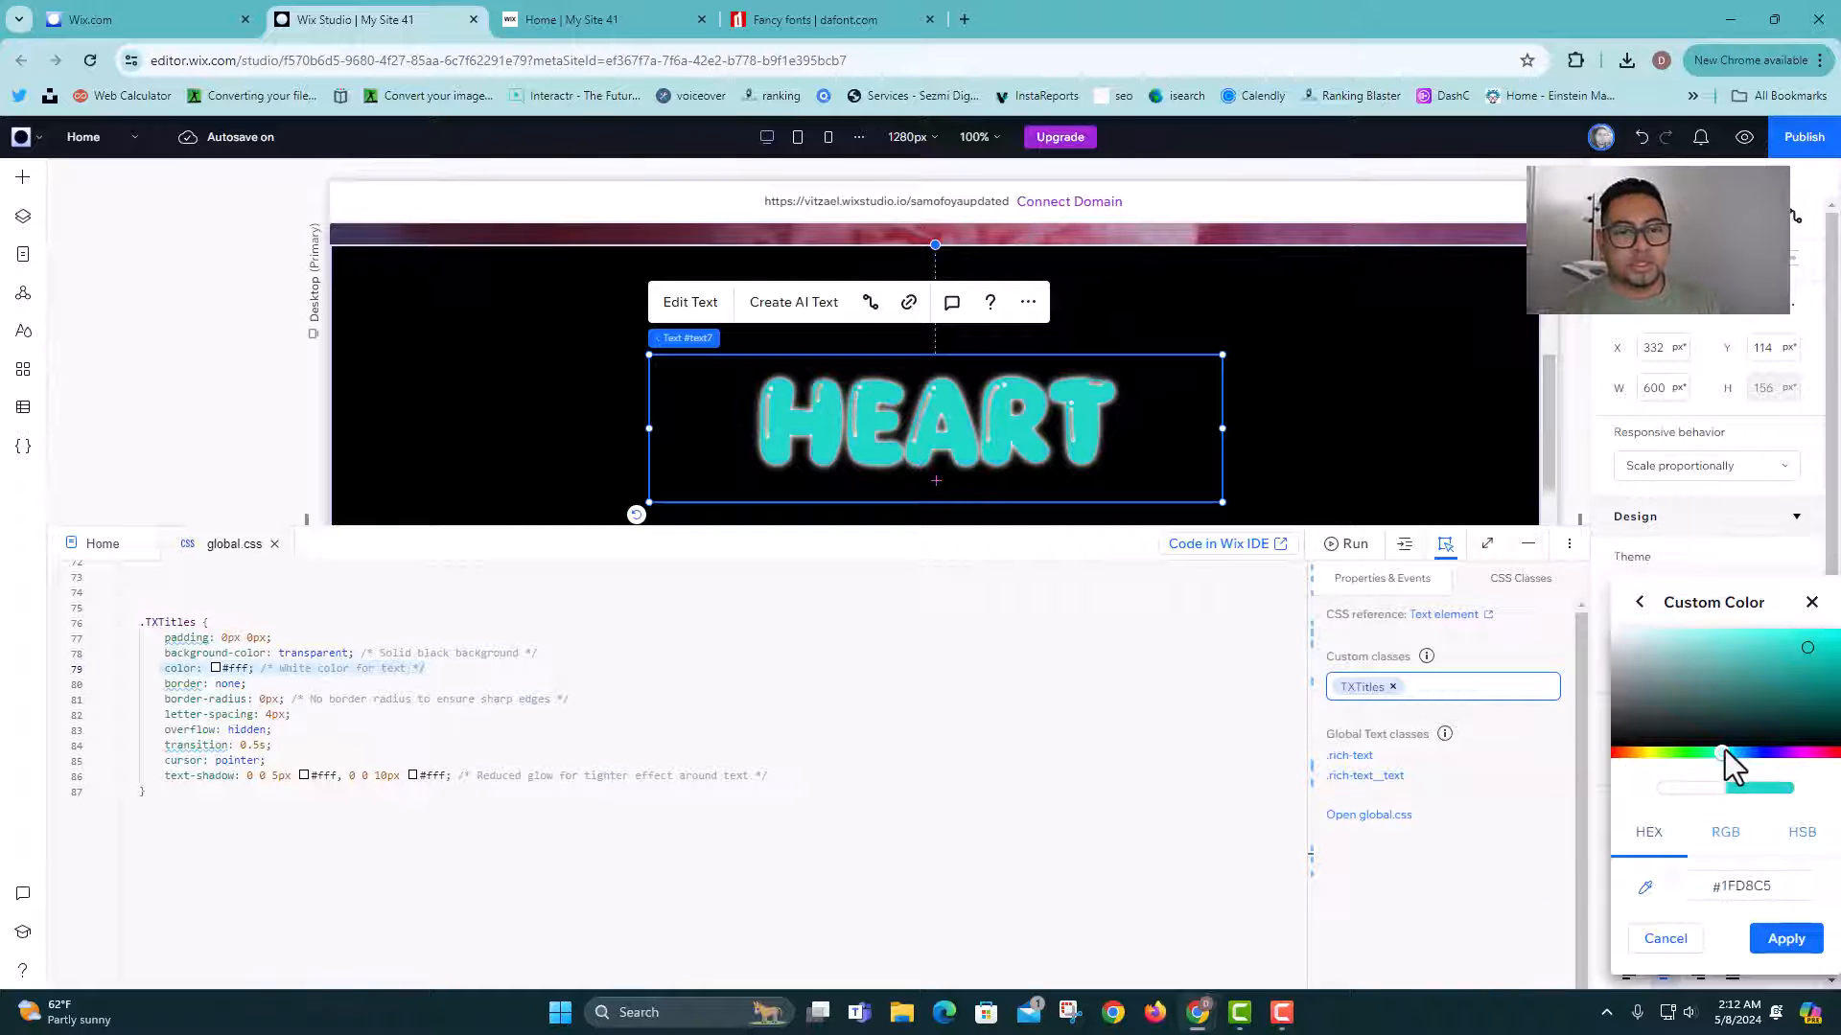
left_click(1672, 944)
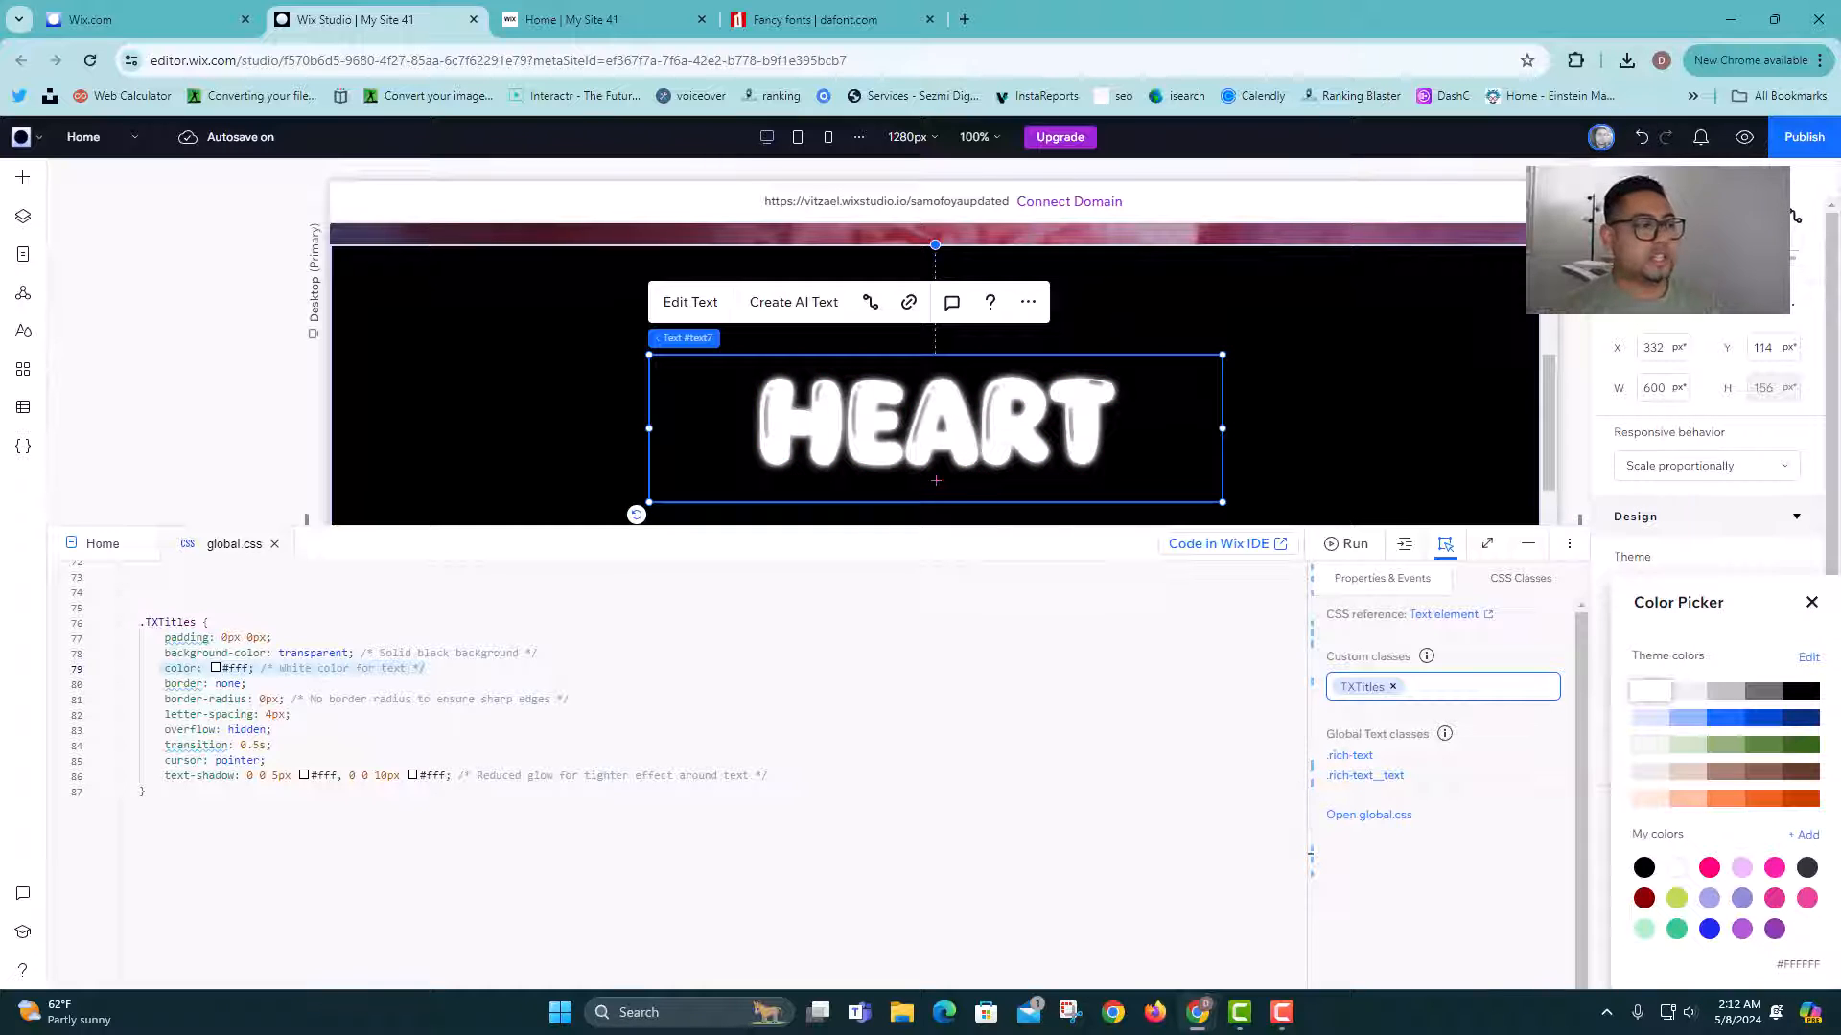
Step: Search the web for "html color code" in a new browser tab and open the HTML Color Codes site
left_click(966, 18)
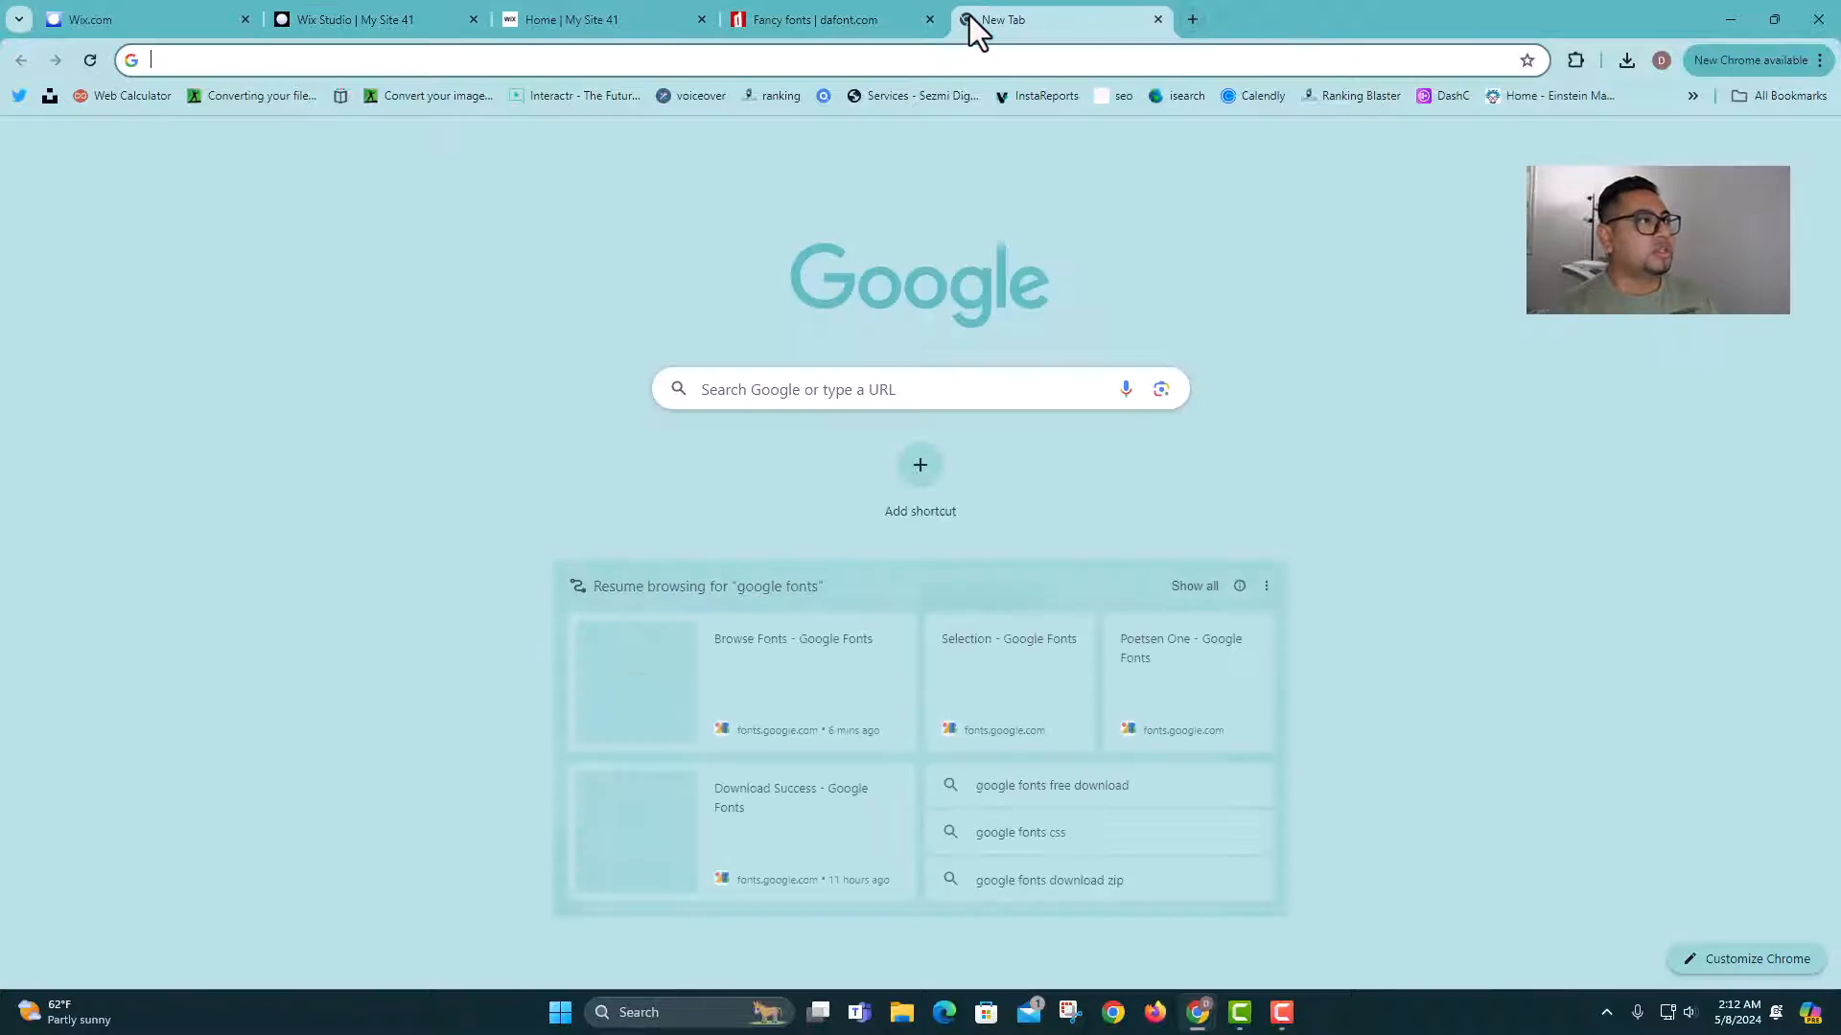
type("html")
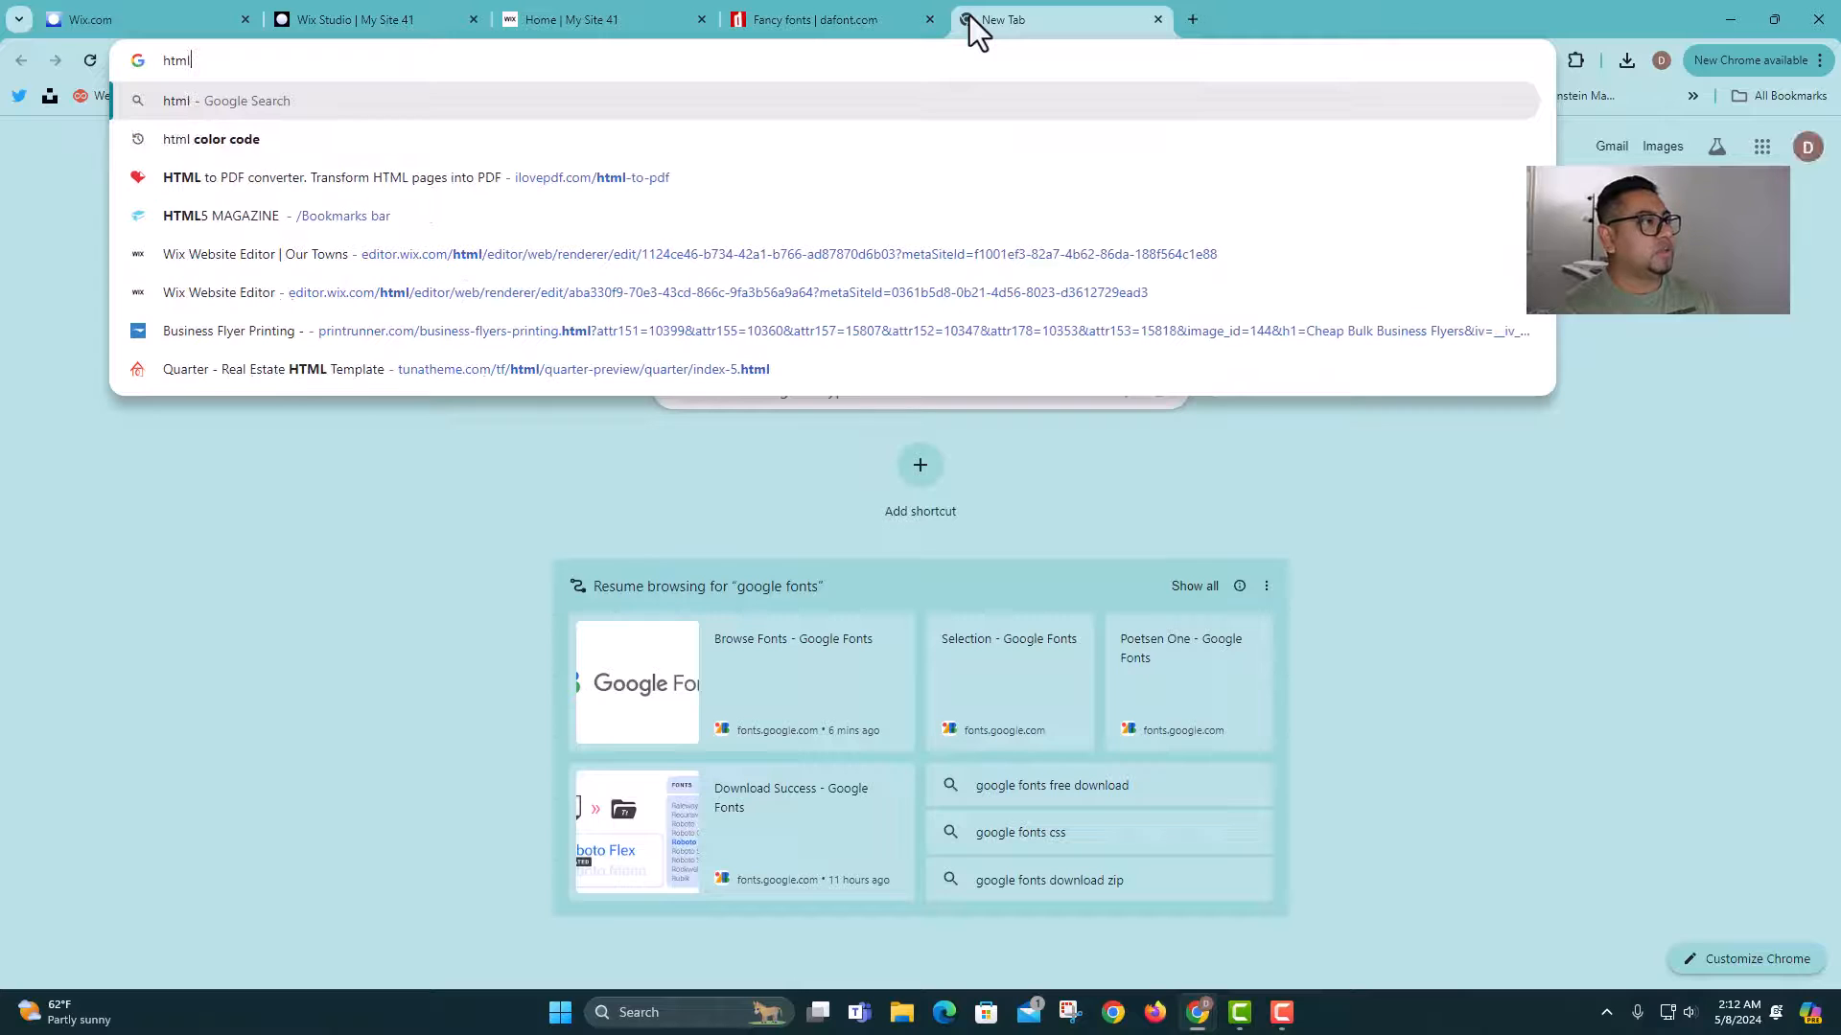
type(" color code")
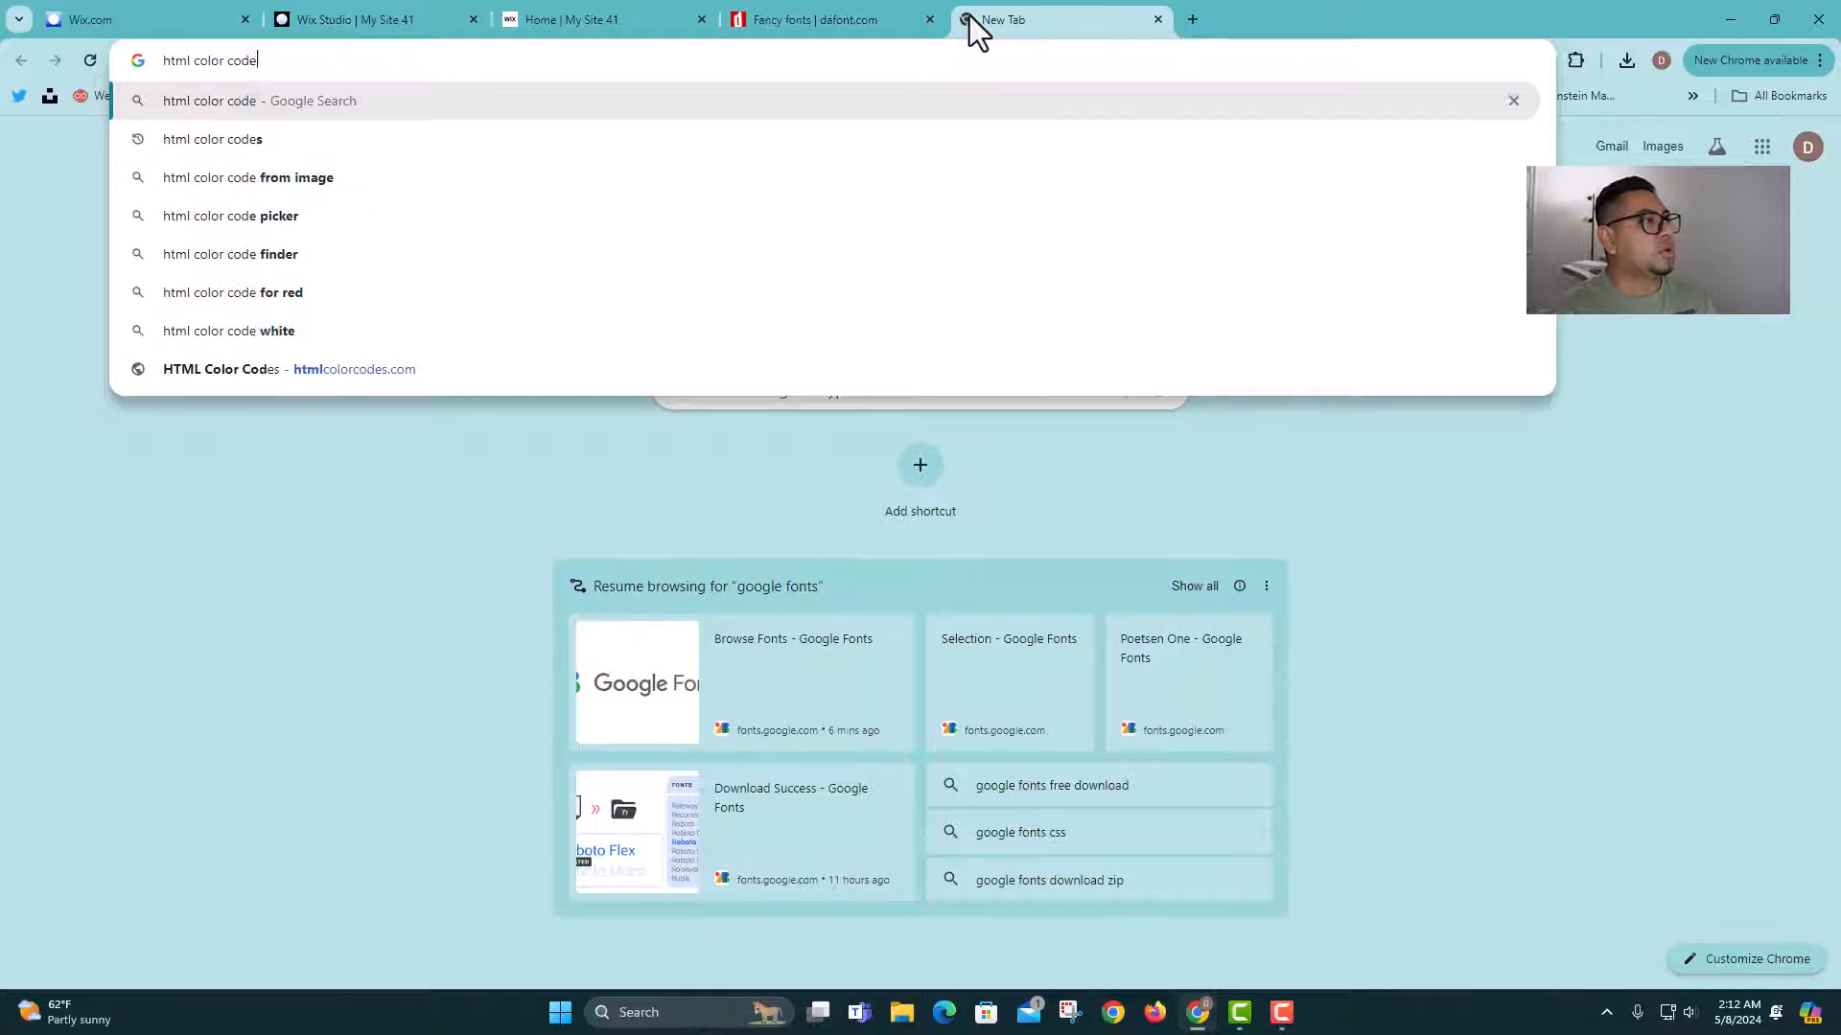
key("Return")
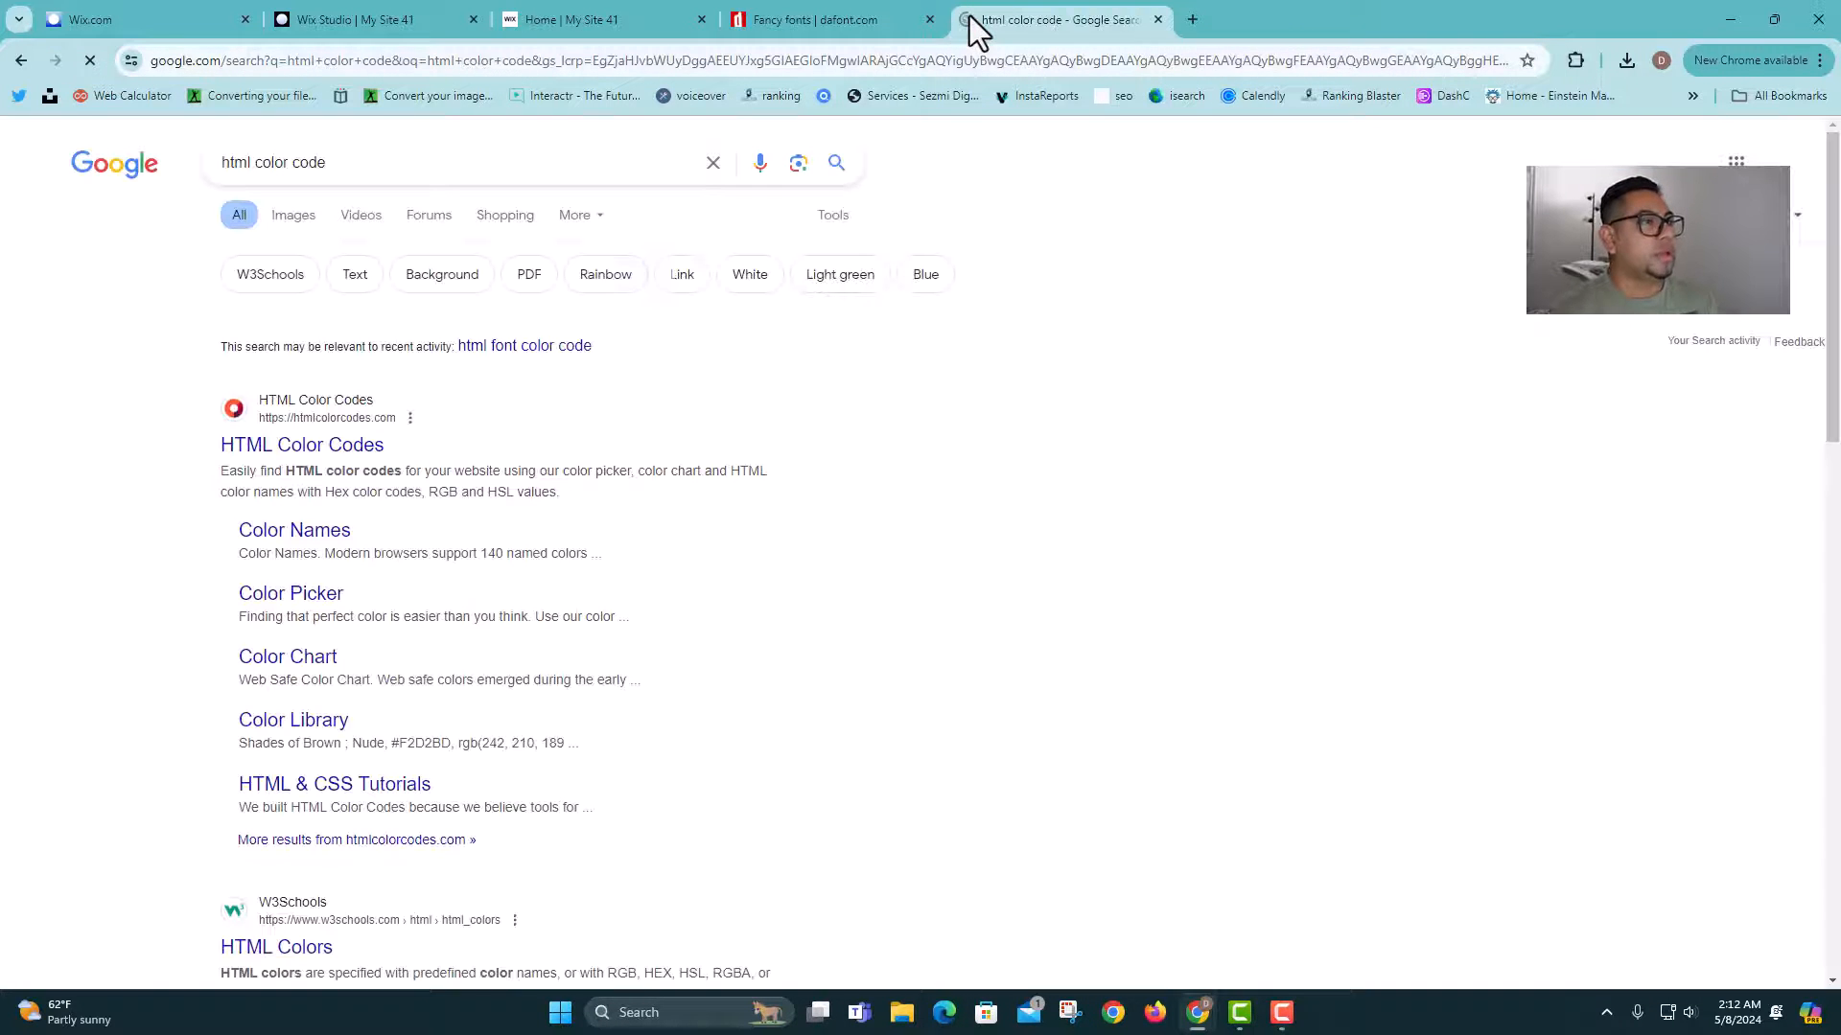
left_click(371, 467)
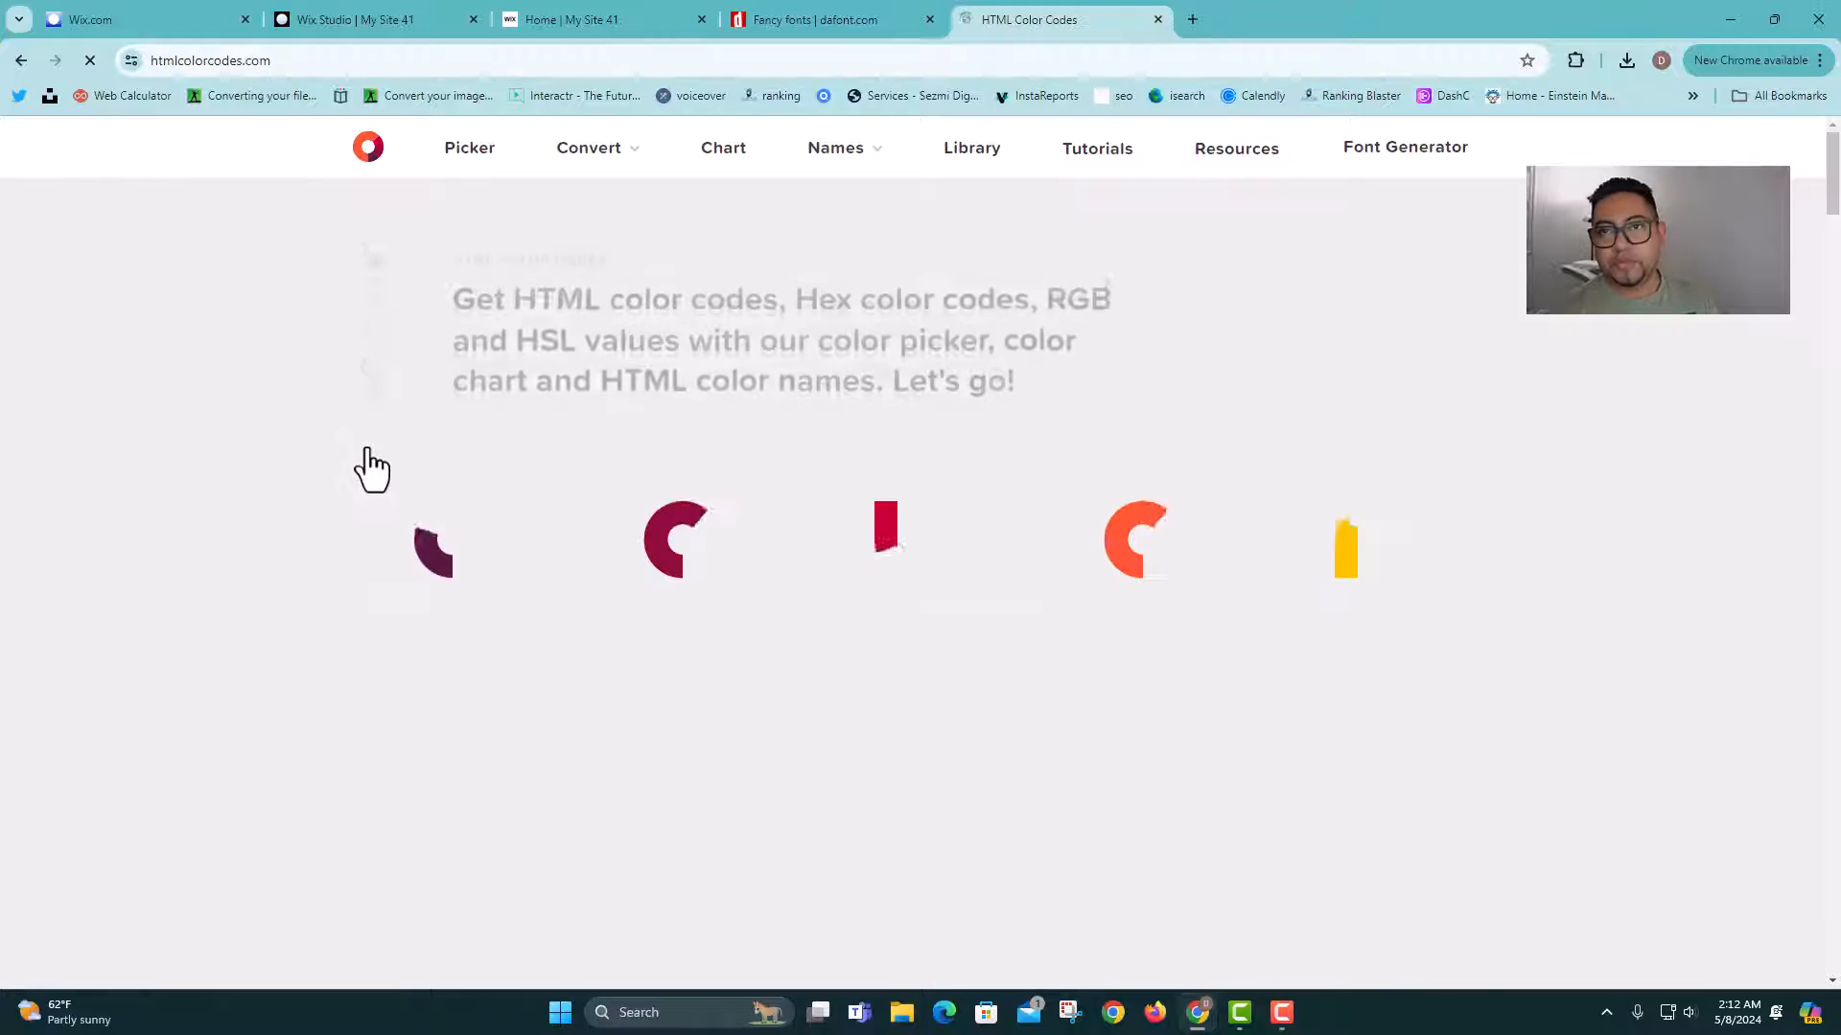
Step: Pick a bright cyan-blue in the site's color picker and copy its hex code, 1FC4E5
scroll(816, 639, "down", 1)
scroll(820, 638, "down", 1)
left_click_drag(937, 617, 937, 674)
left_click_drag(822, 565, 834, 512)
double_click(1059, 583)
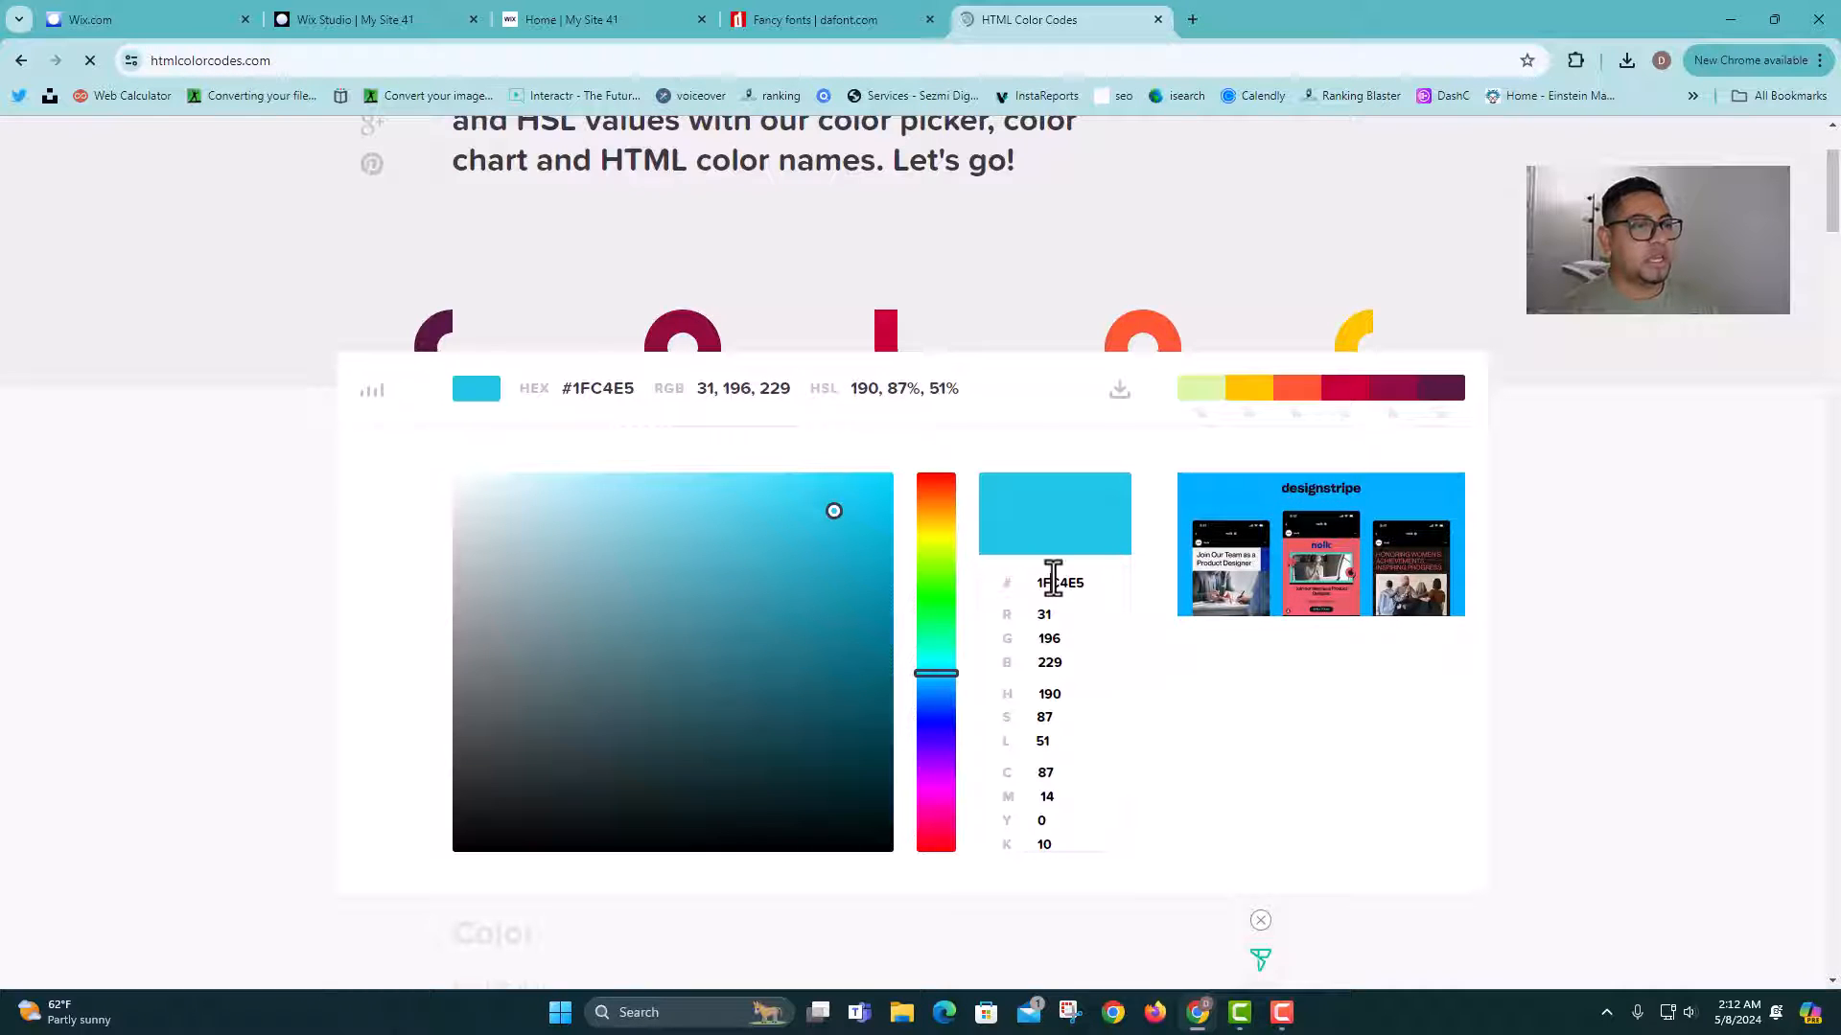
right_click(1056, 585)
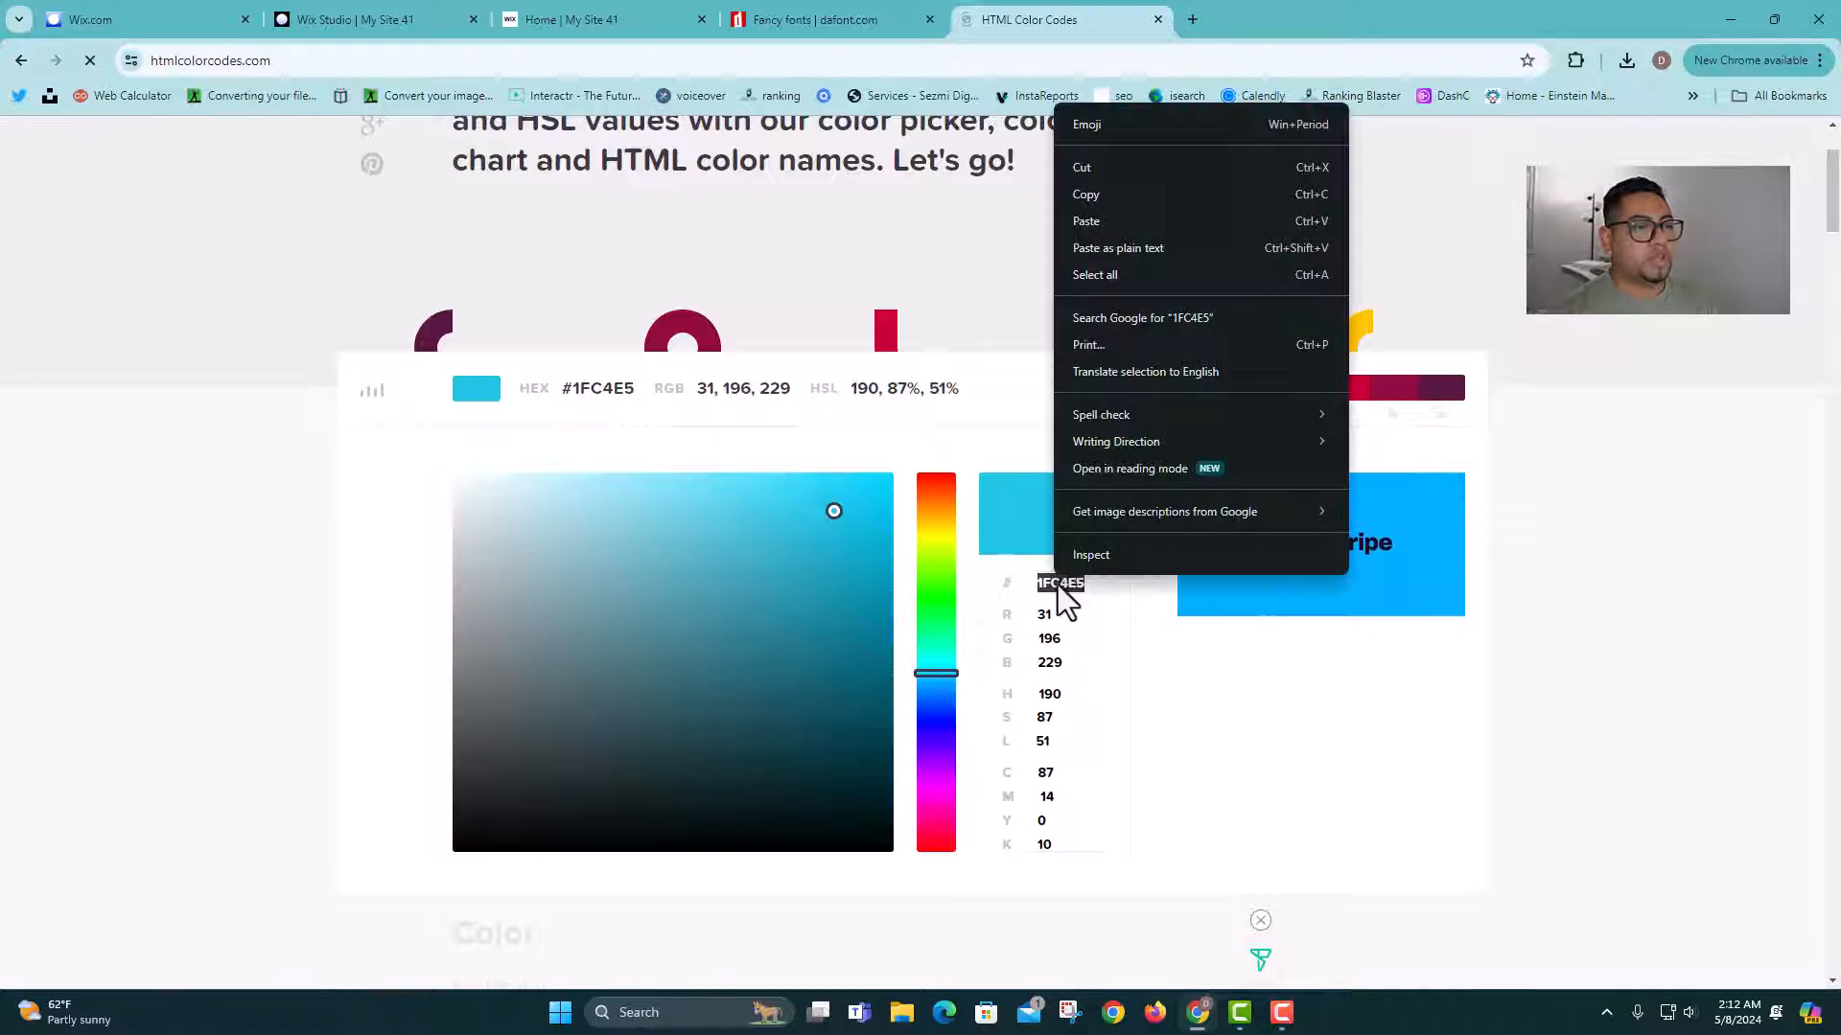
left_click(1094, 195)
Step: Return to the Wix Studio editor and set the color property of the .TXTitles rule to #1FC4E5
left_click(534, 21)
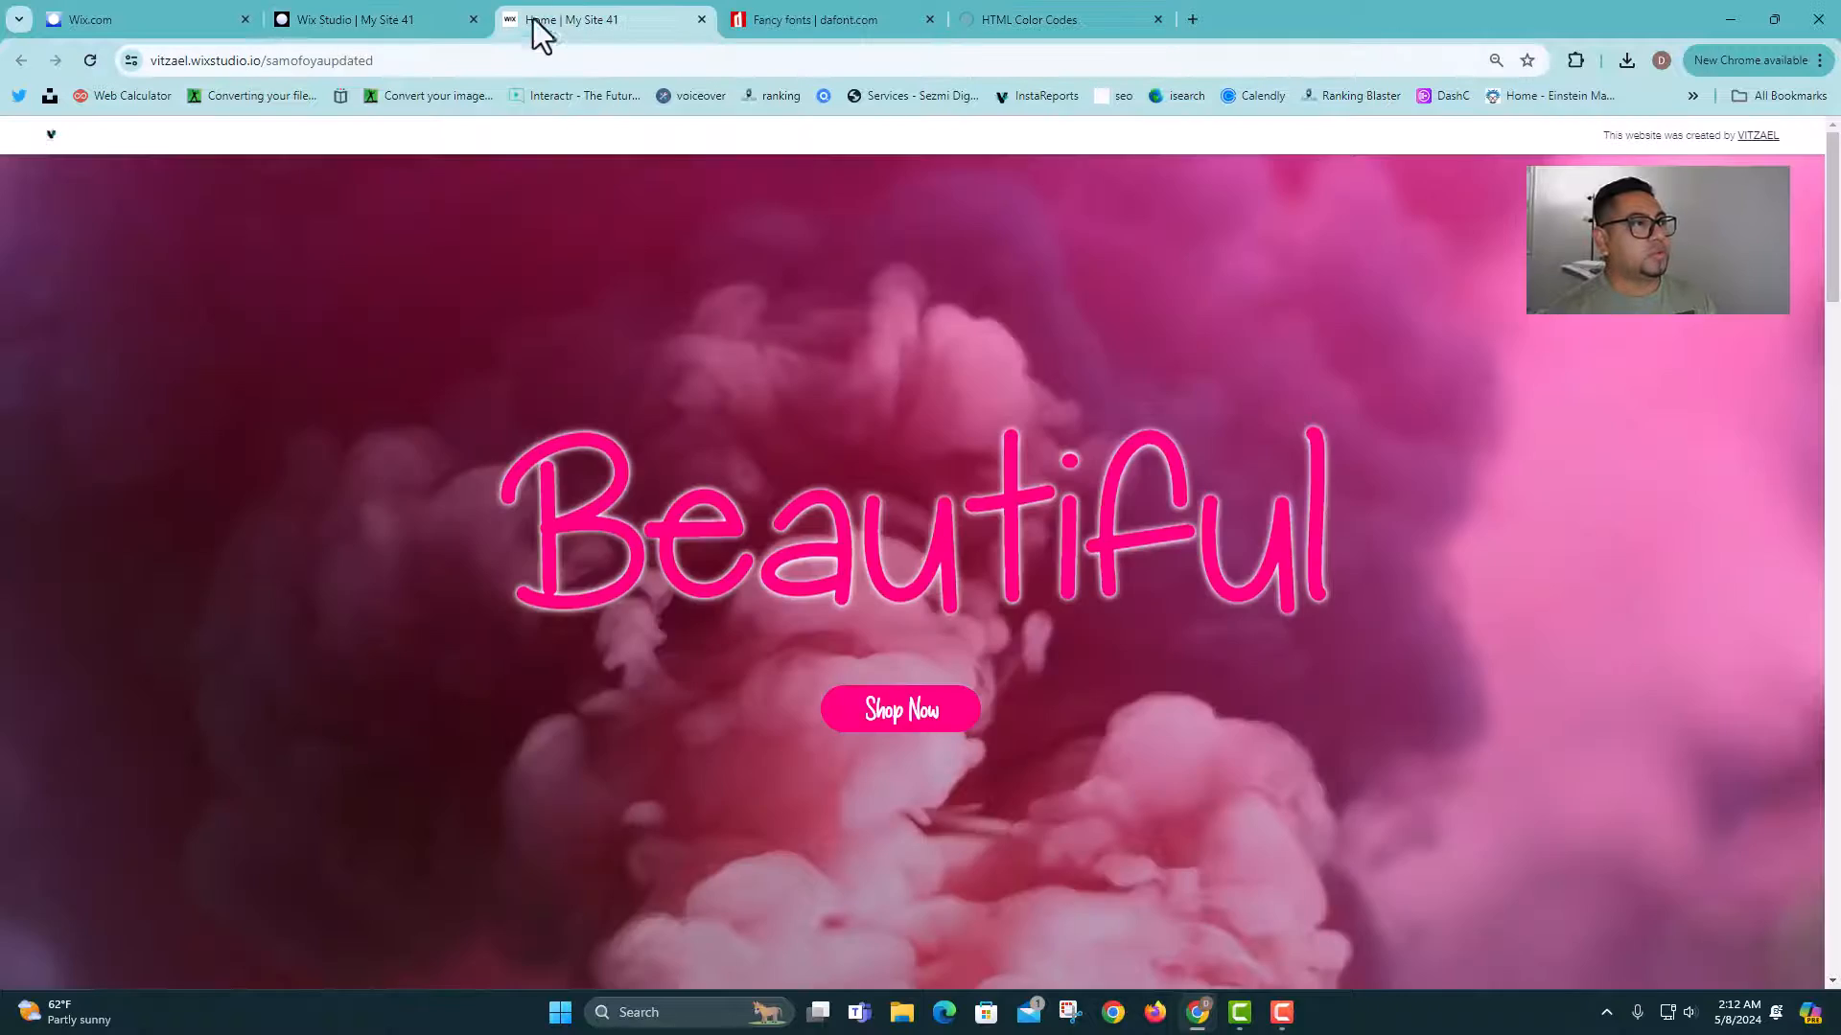
left_click(428, 22)
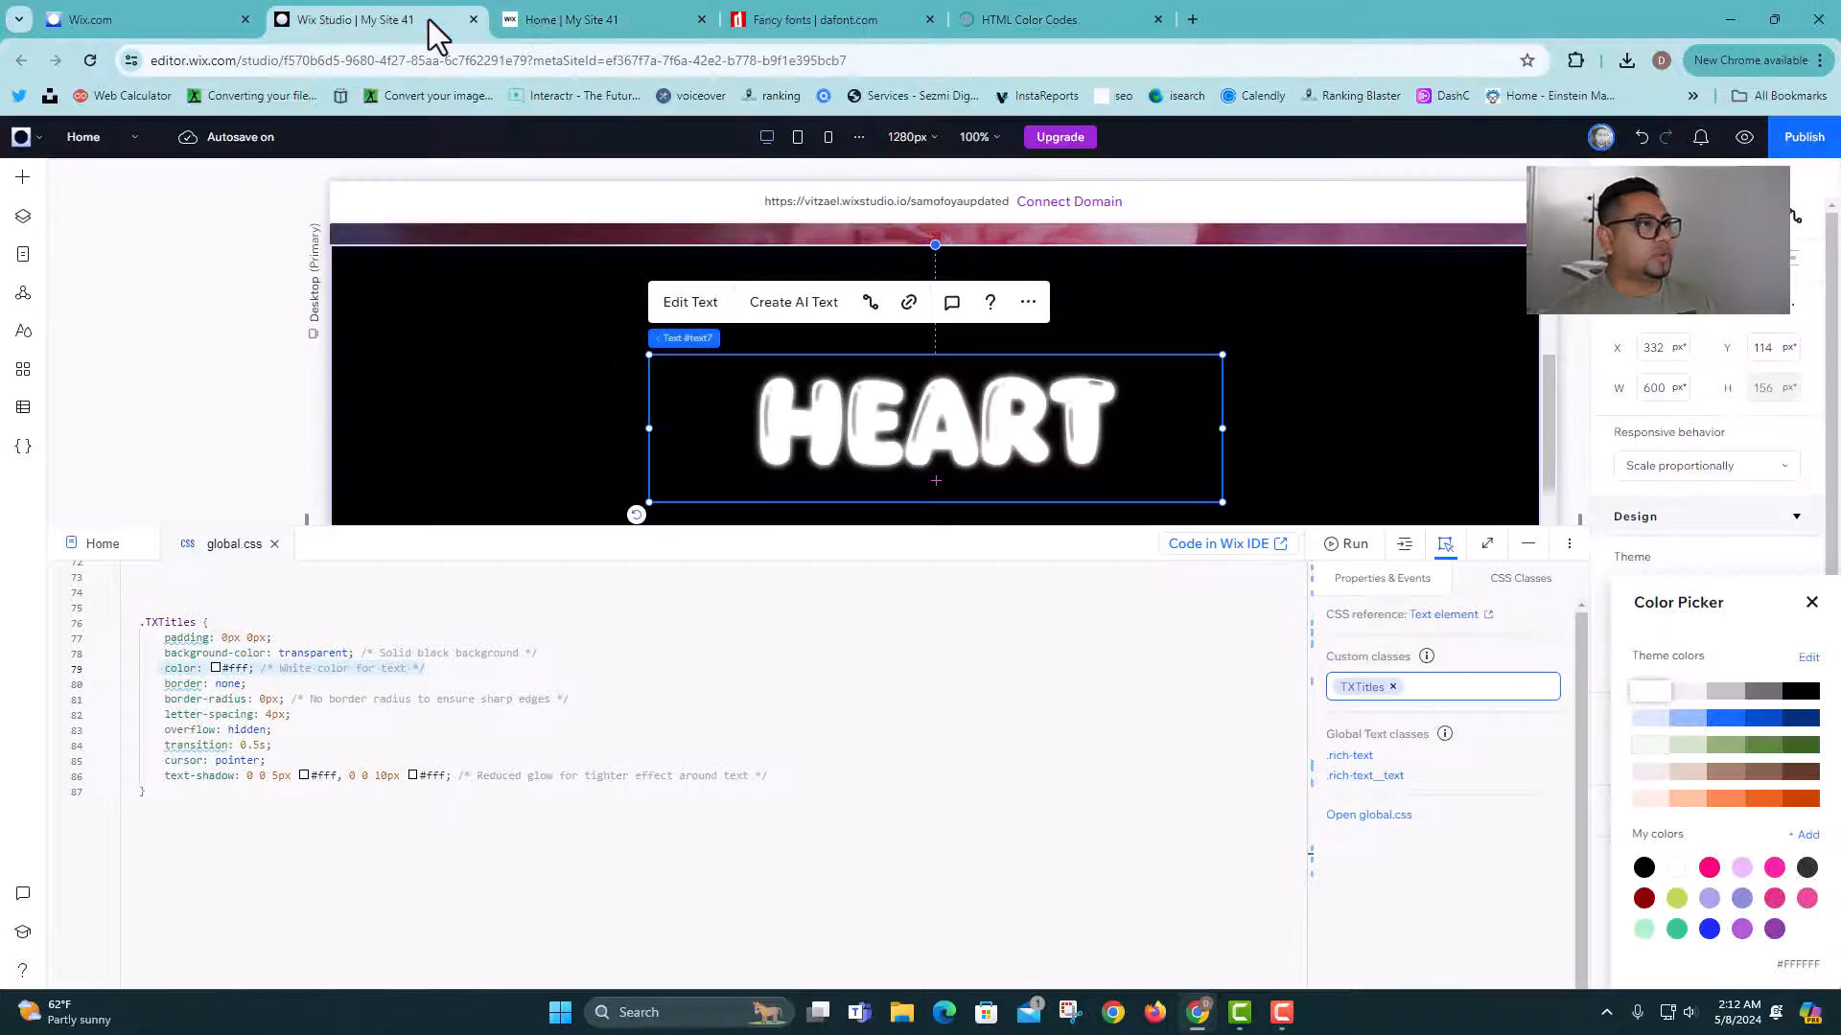
left_click(234, 670)
double_click(237, 669)
left_click_drag(240, 668, 232, 670)
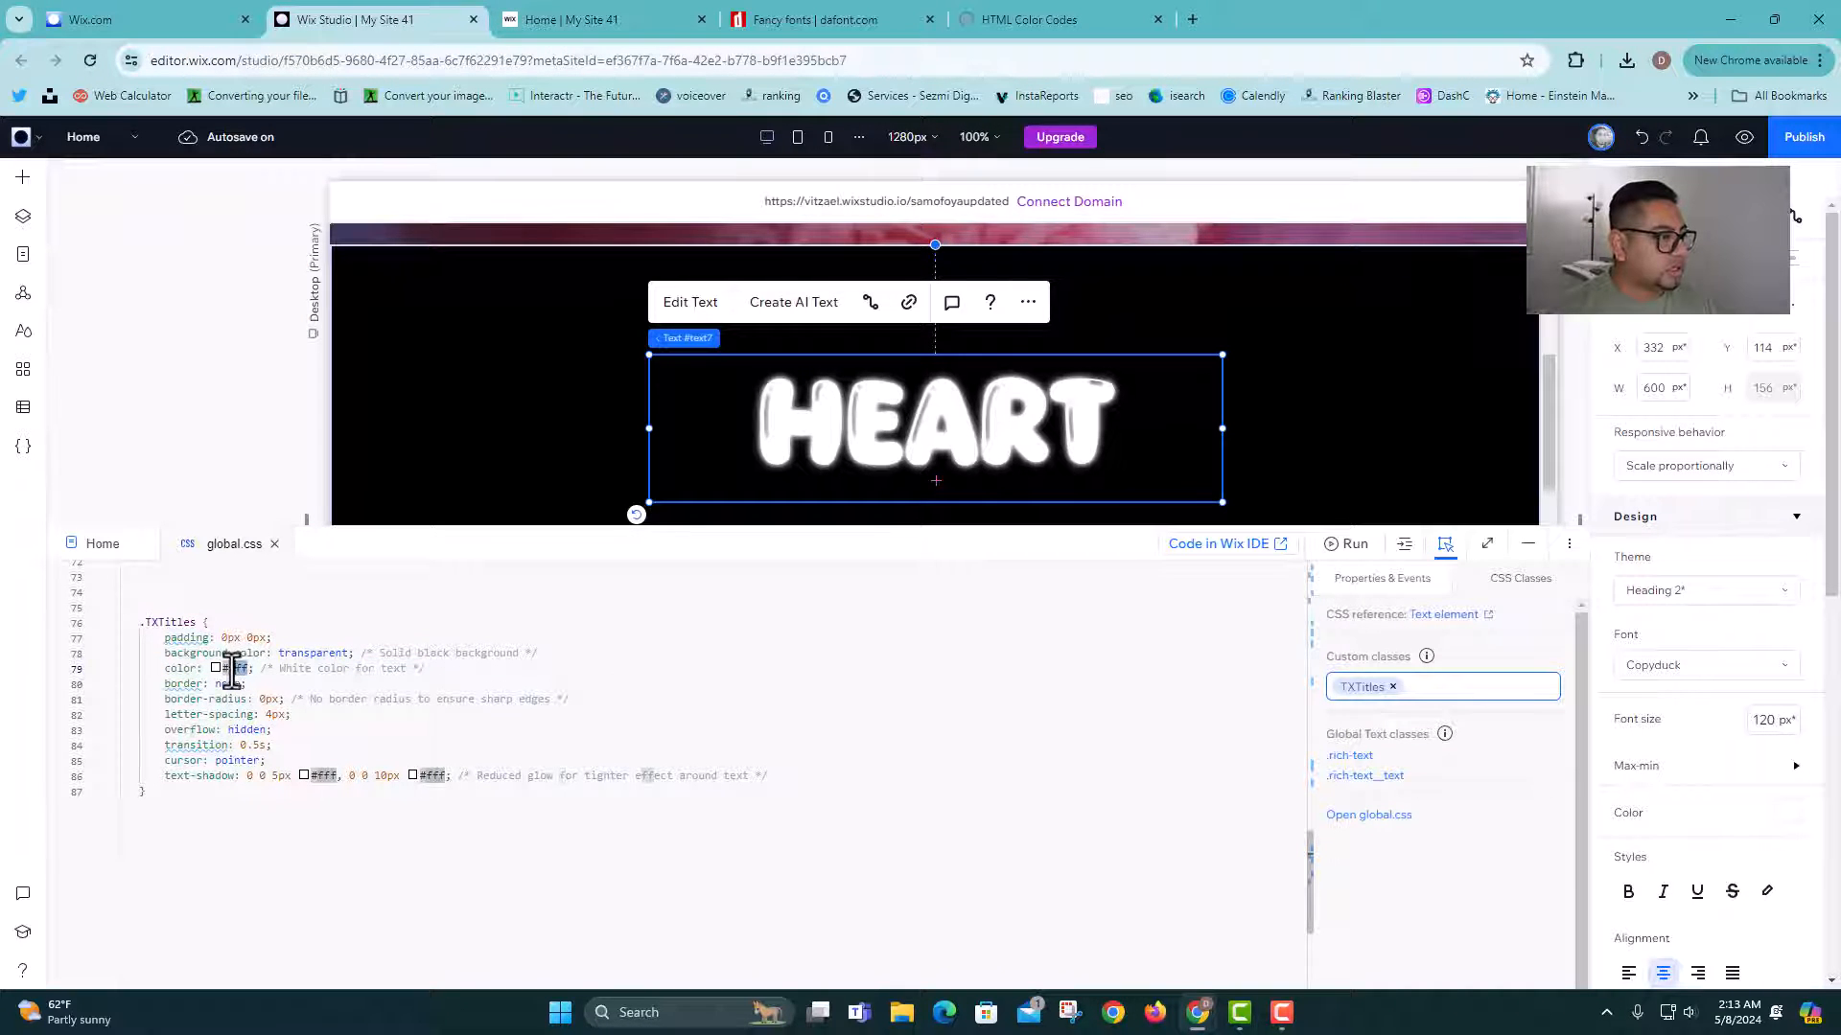
type("#1FC4E5")
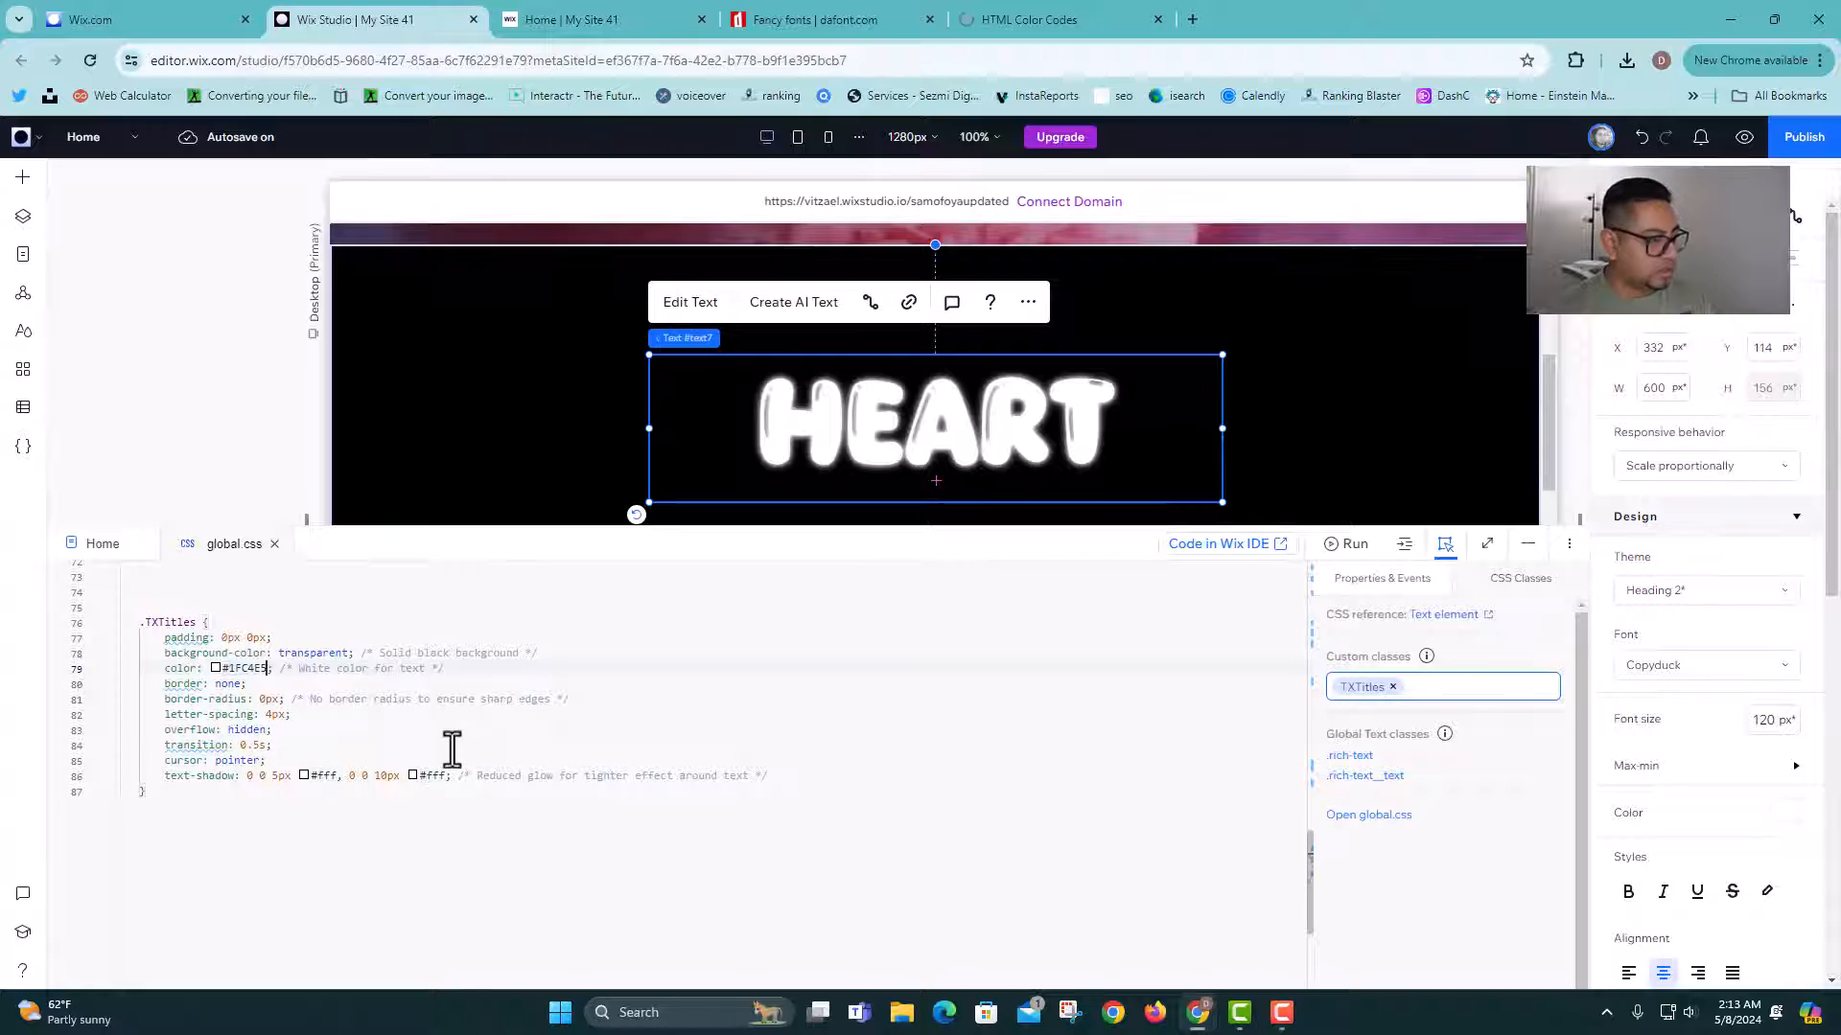
left_click(376, 841)
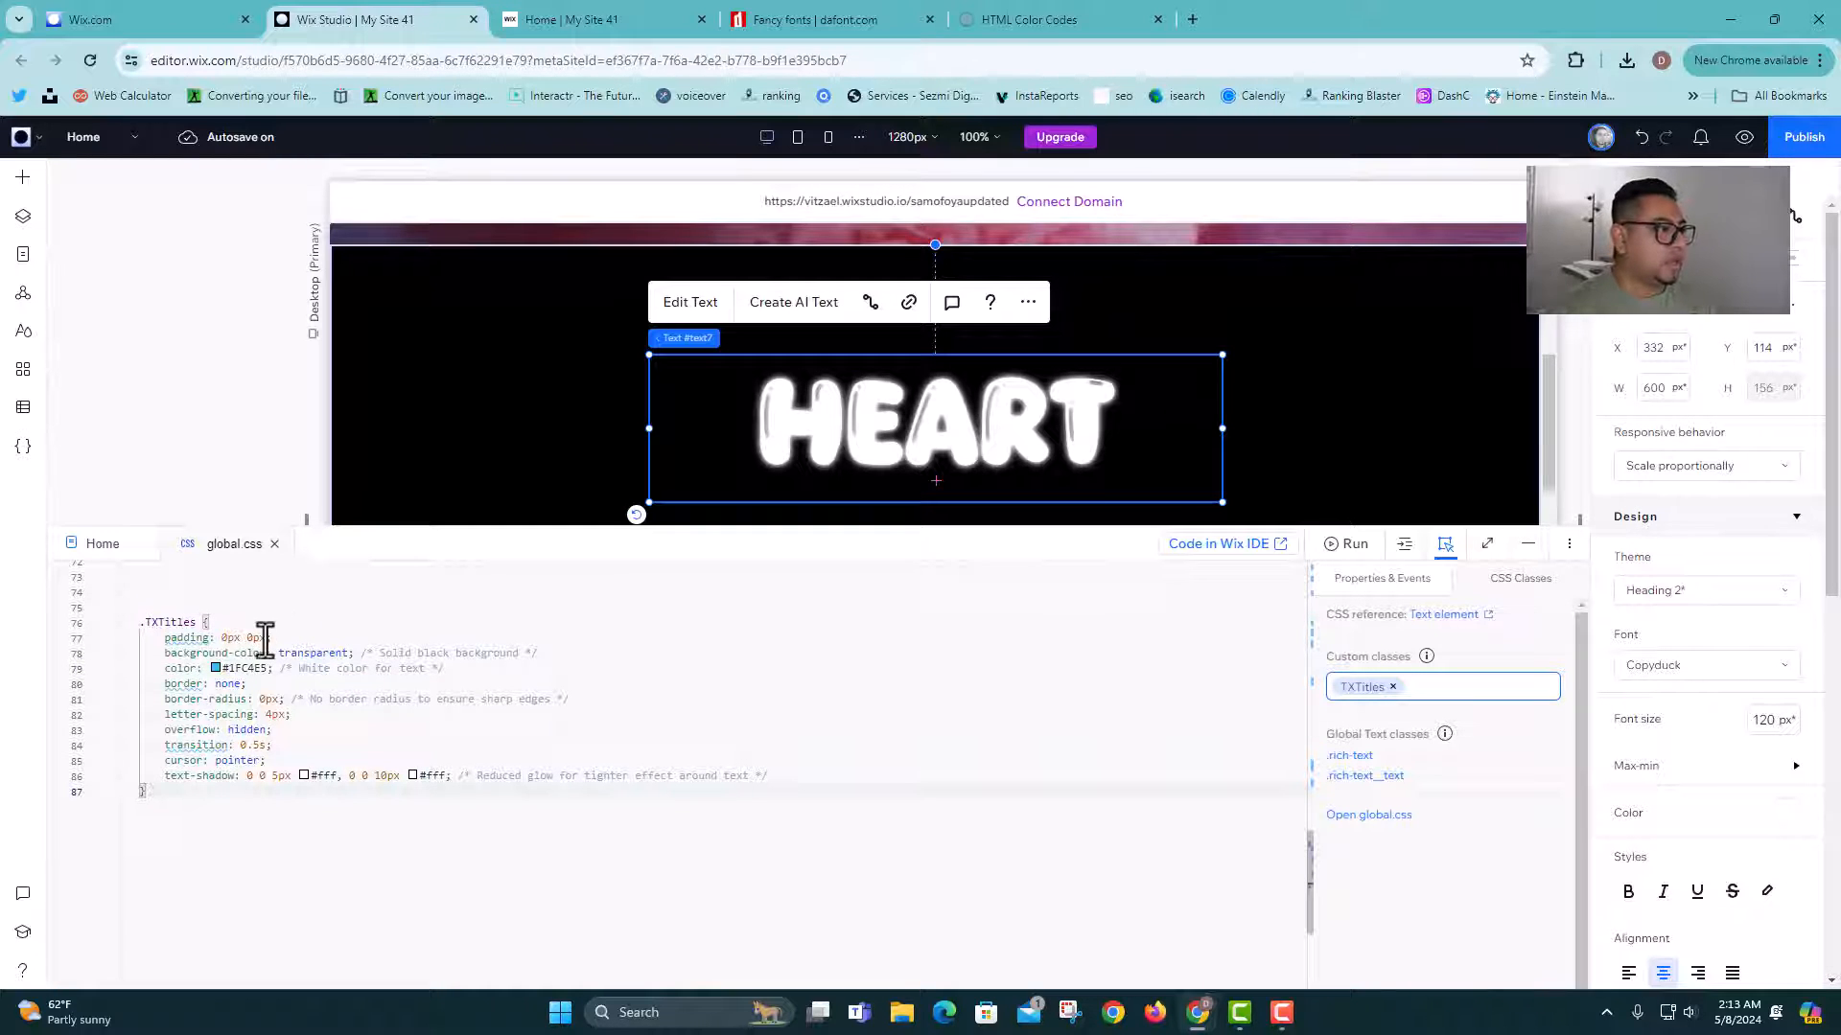
left_click(419, 593)
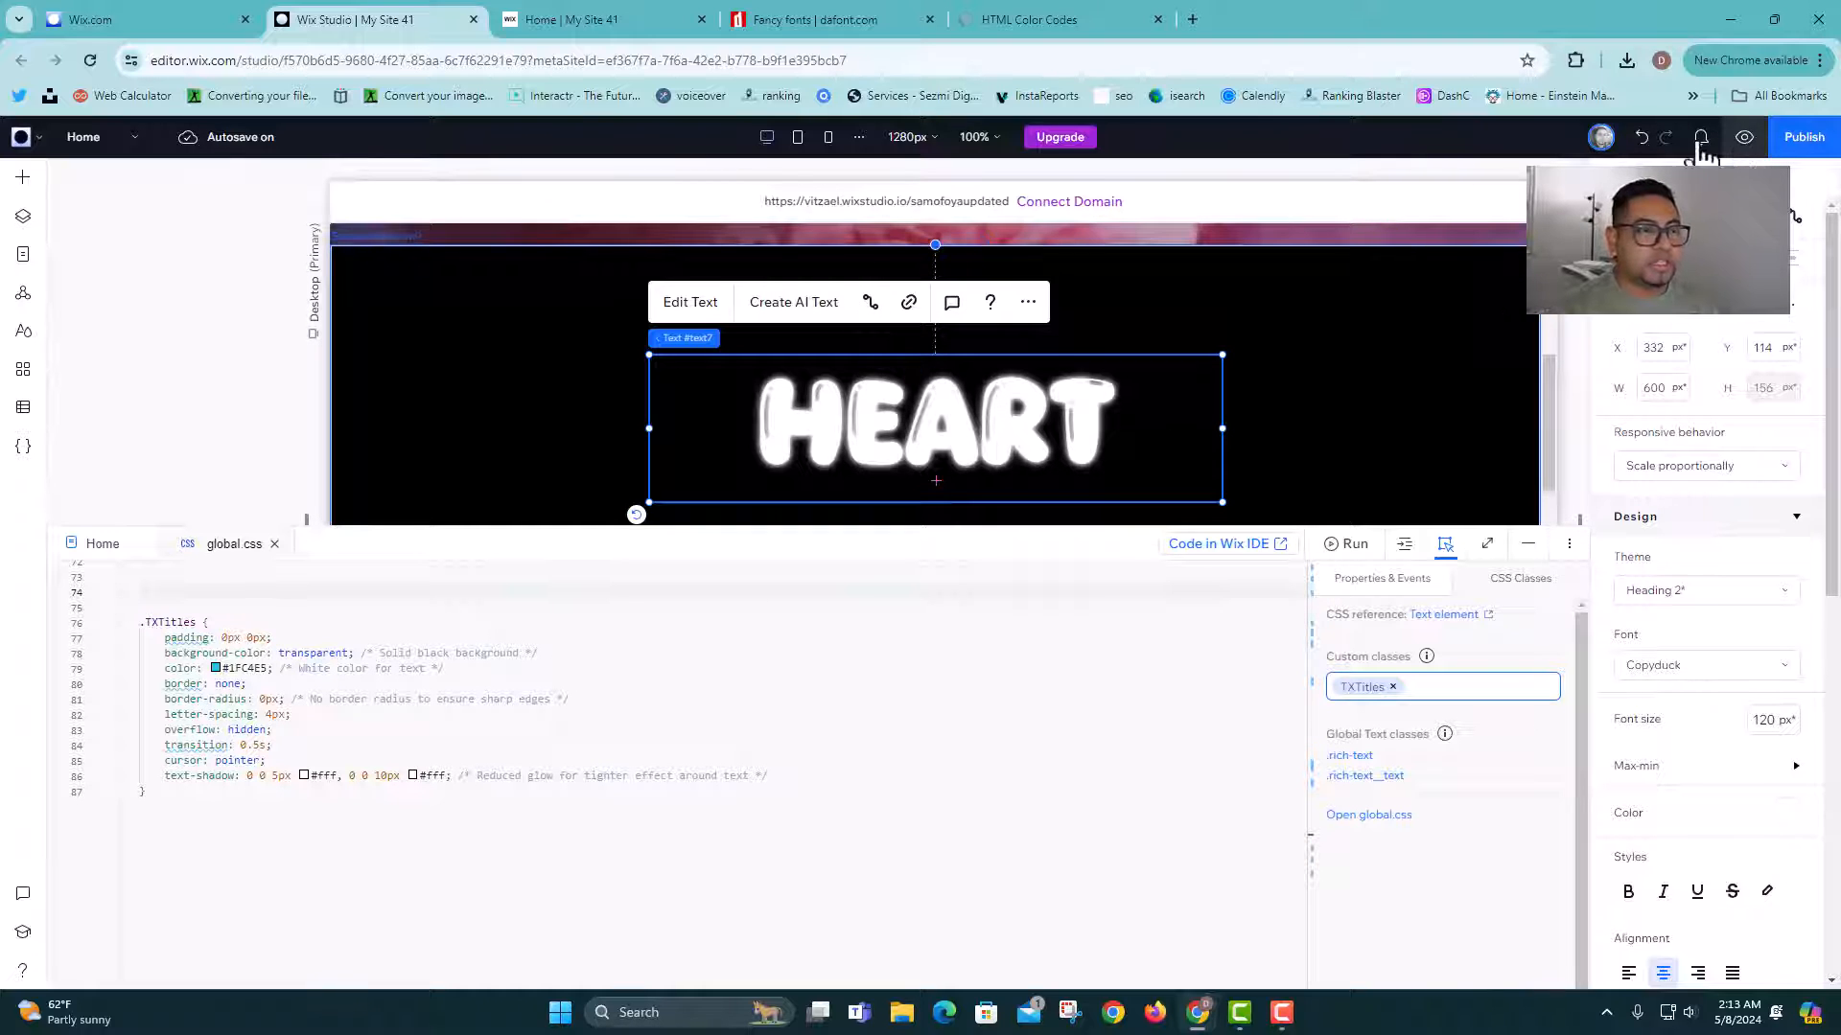
Step: Preview the site to check how the "Heart" heading looks with the TXTitles styling, and return to the editor
left_click(1744, 136)
scroll(997, 429, "up", 2)
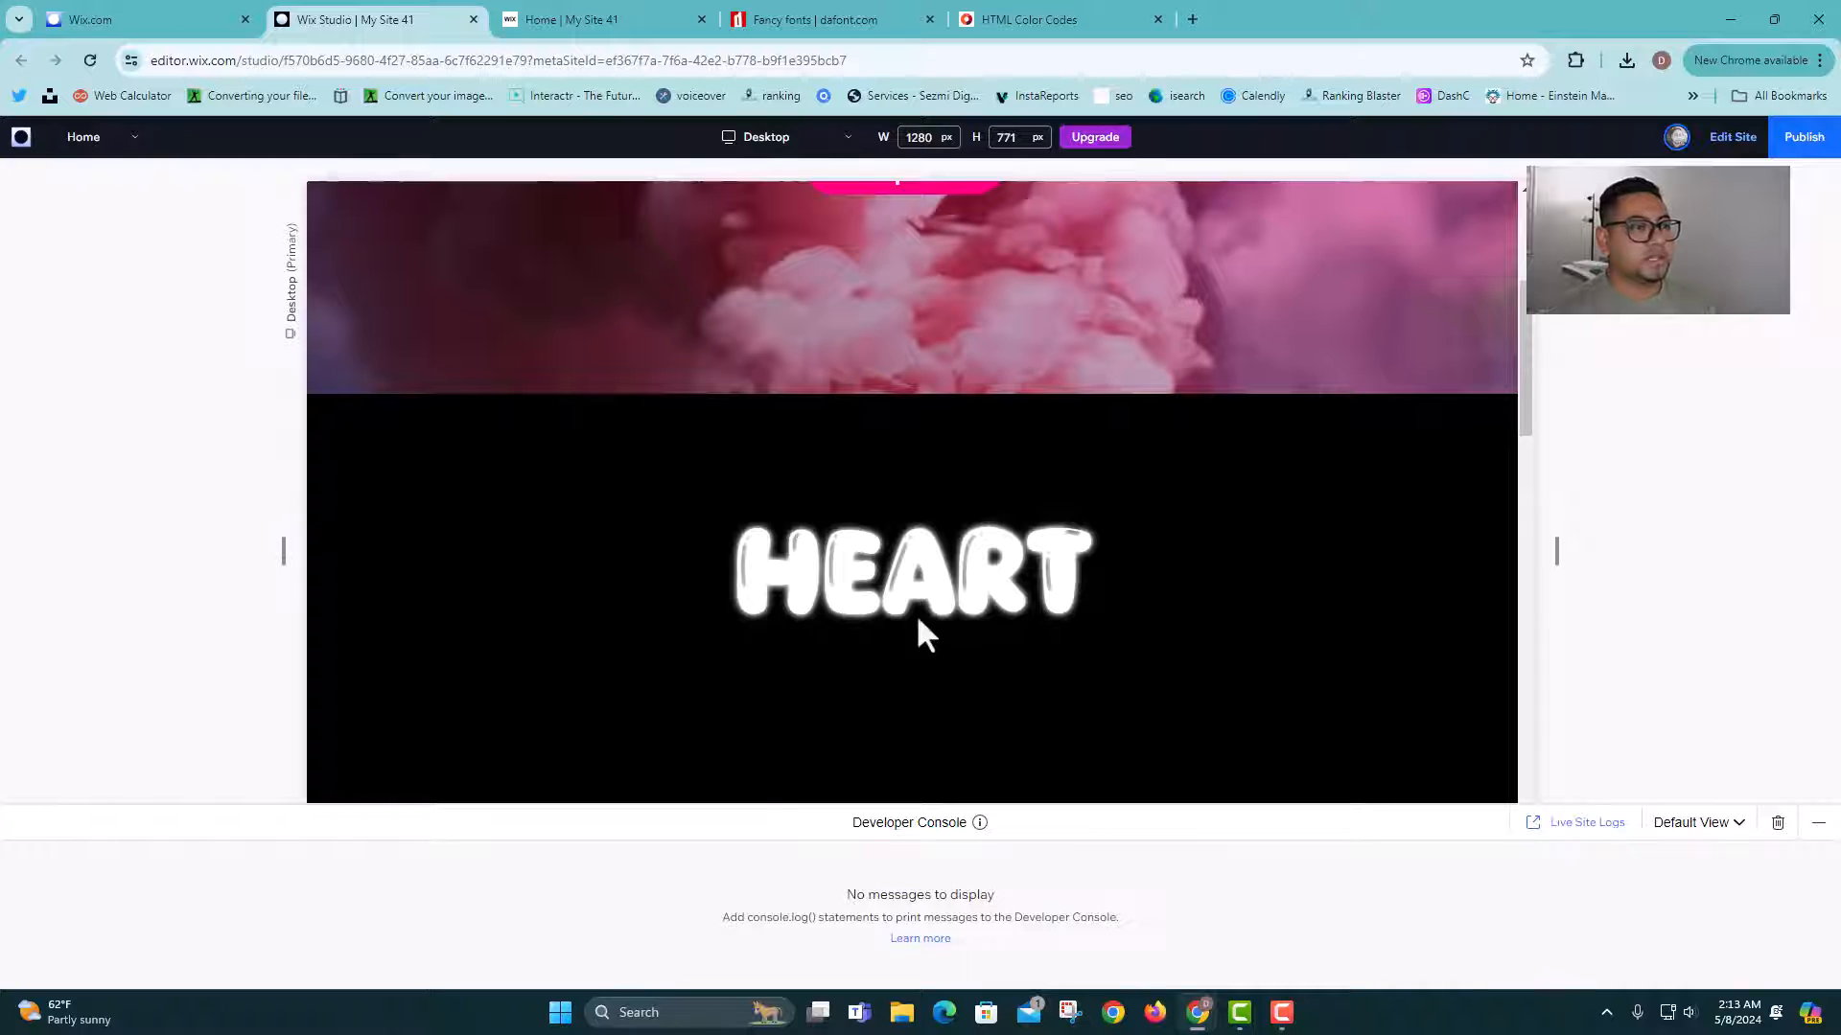
scroll(997, 631, "down", 2)
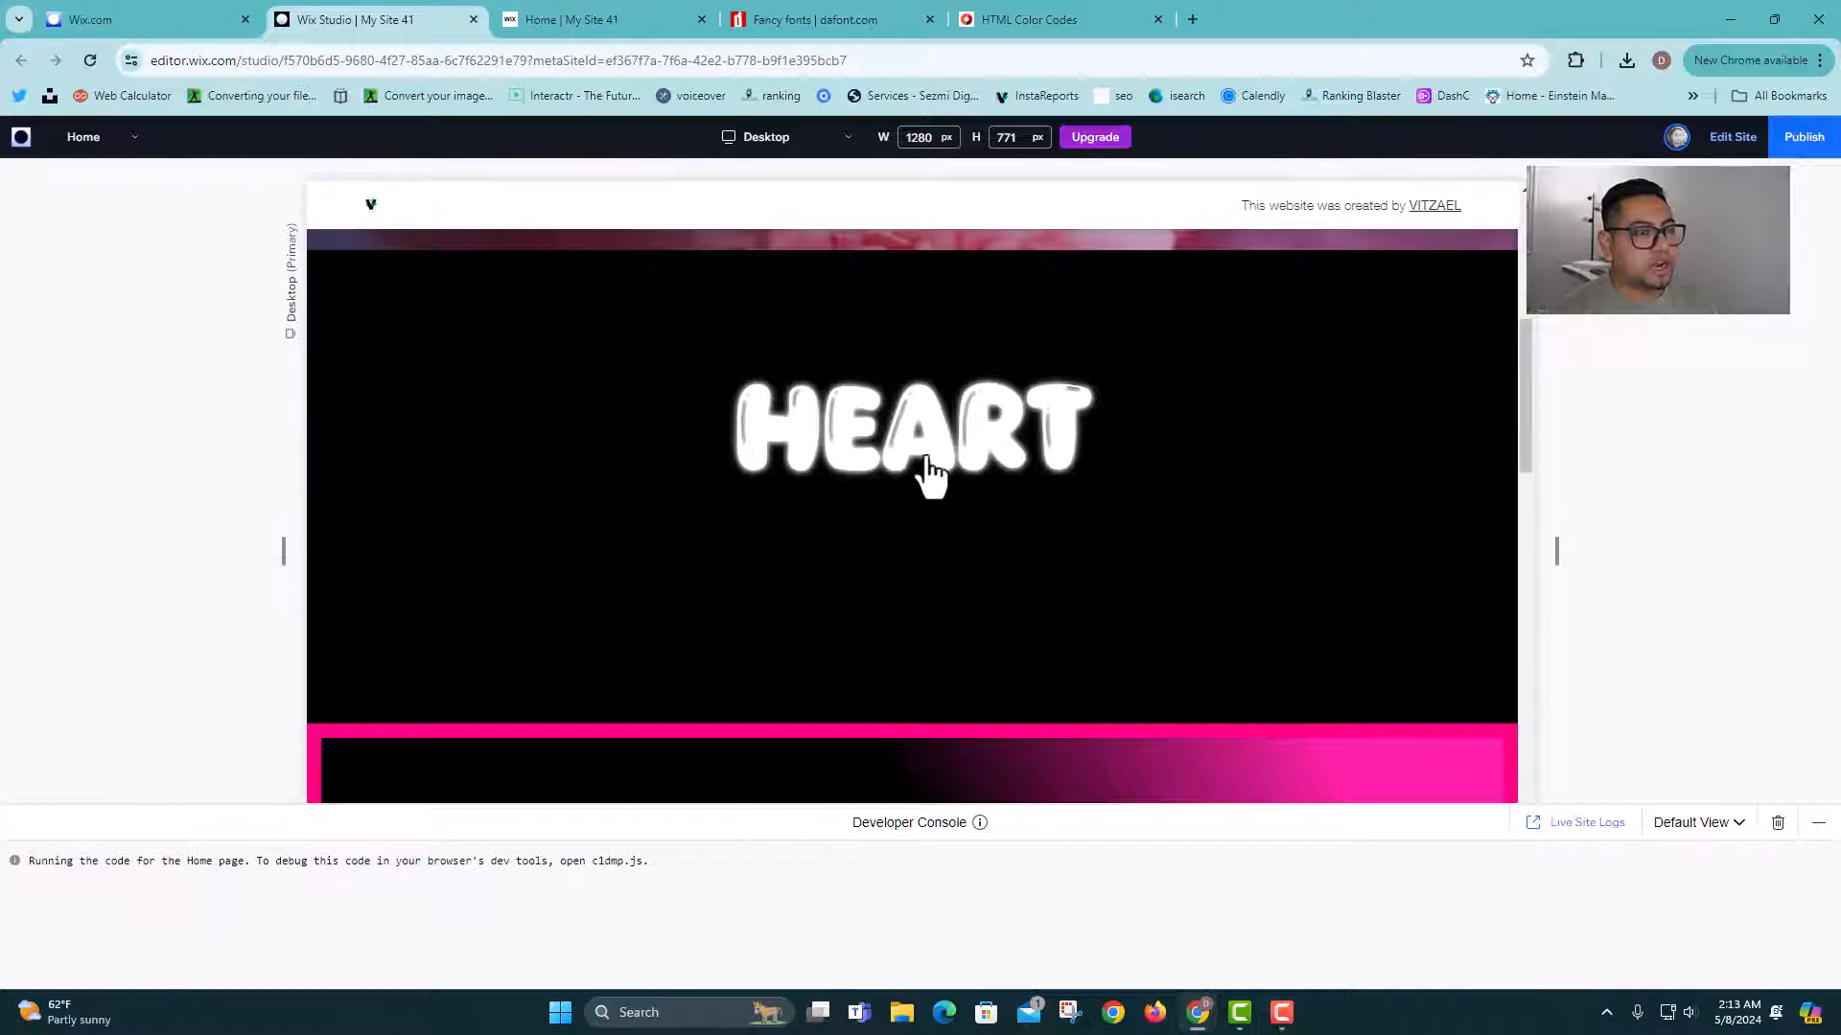
scroll(934, 499, "down", 2)
scroll(944, 523, "up", 2)
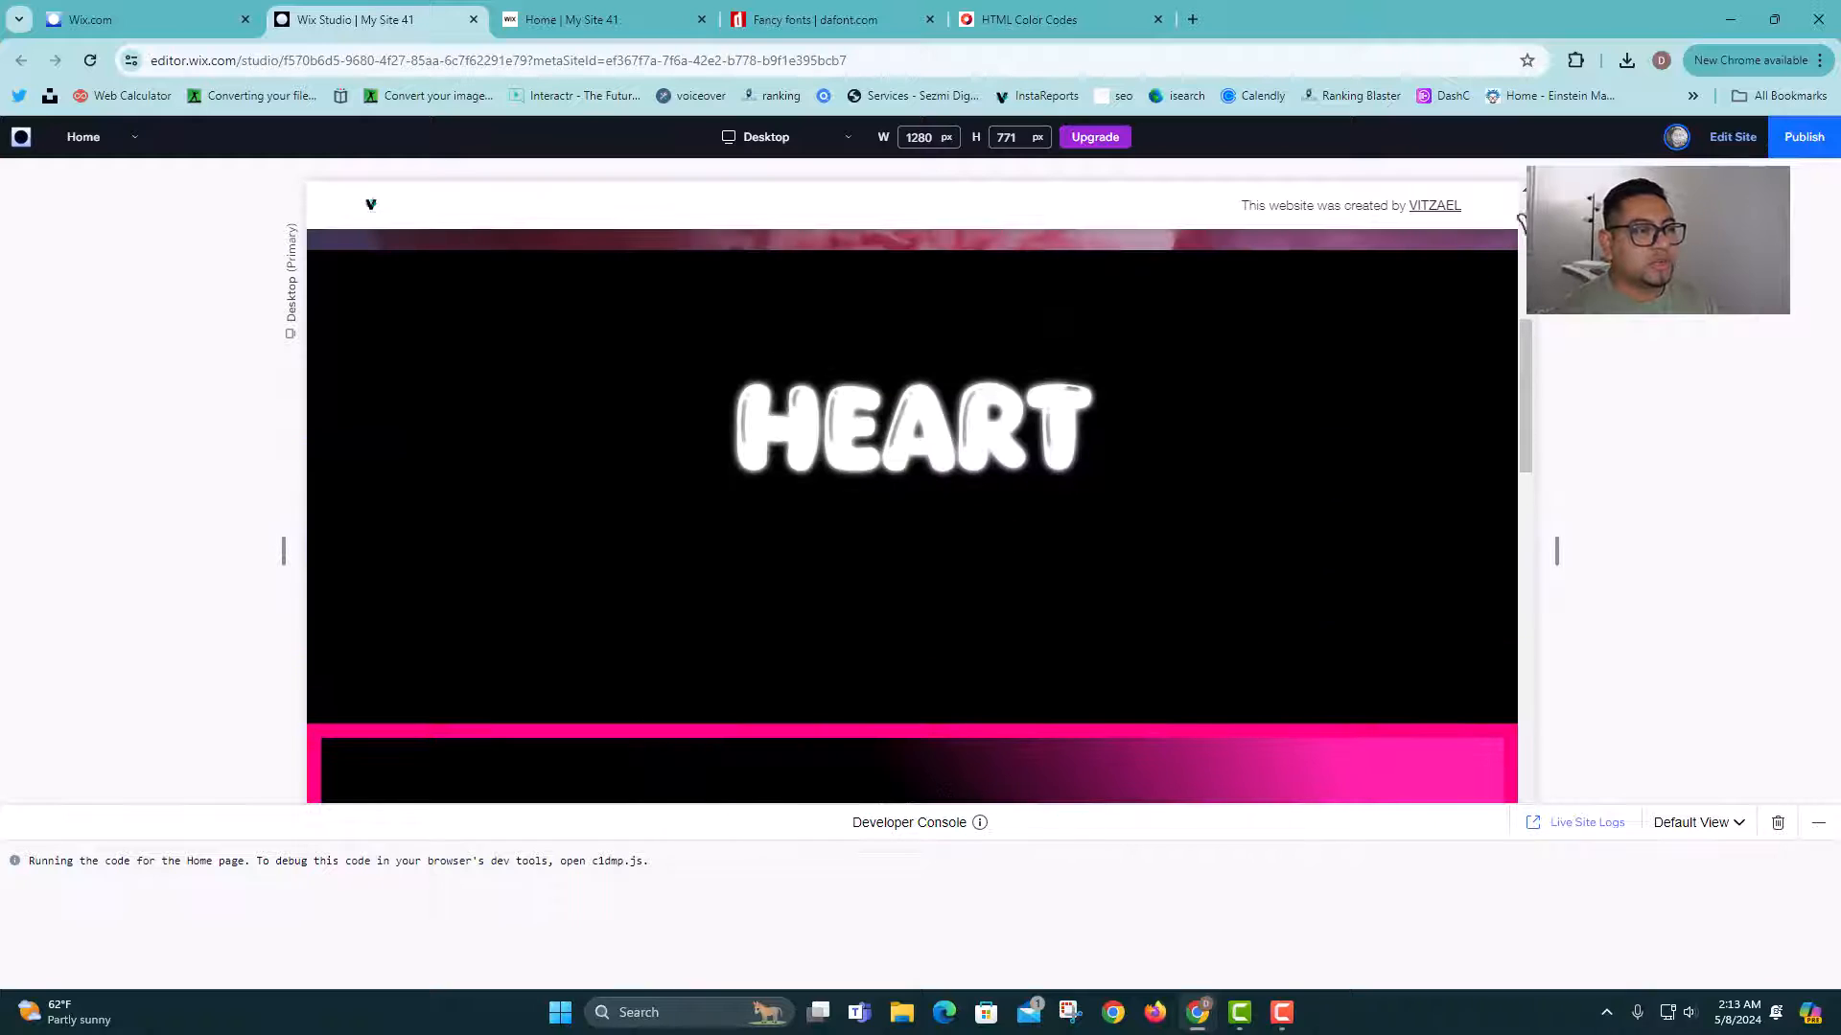
left_click(1732, 136)
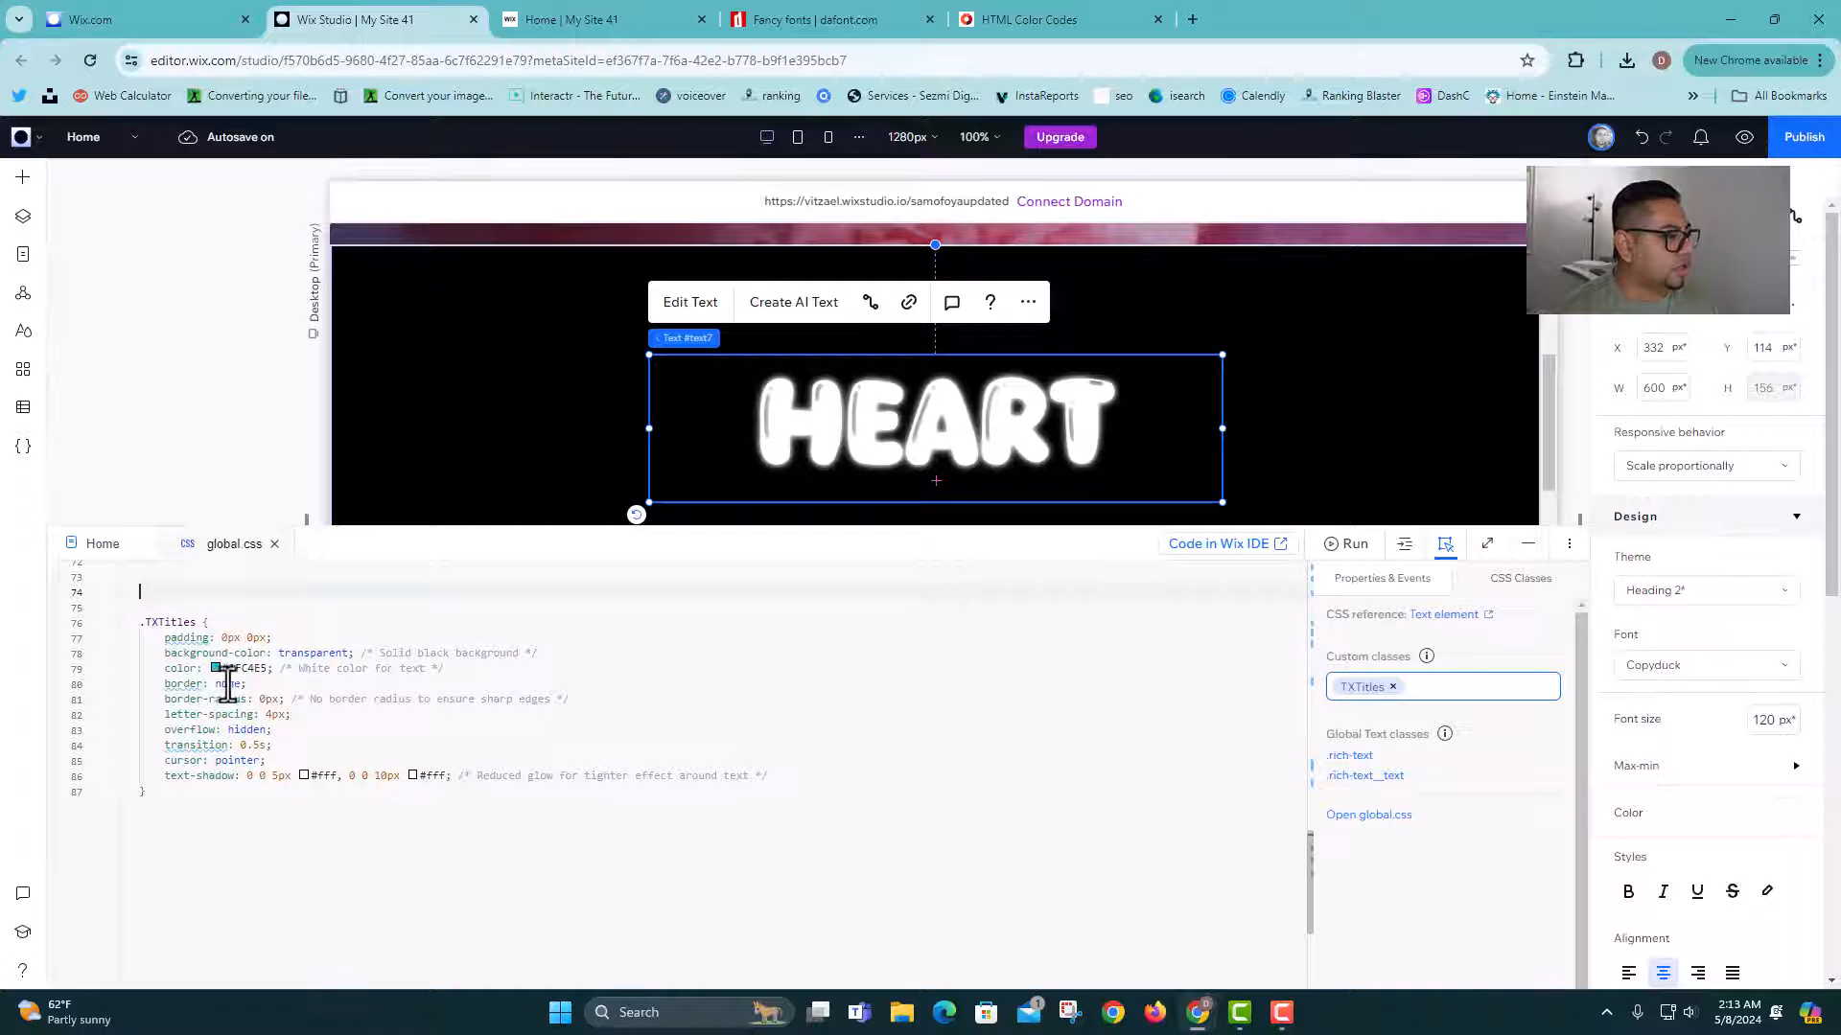
Step: Change the comment beside the color property in the .TXTitles rule to "teal color for text"
left_click_drag(287, 668, 330, 668)
key("Right")
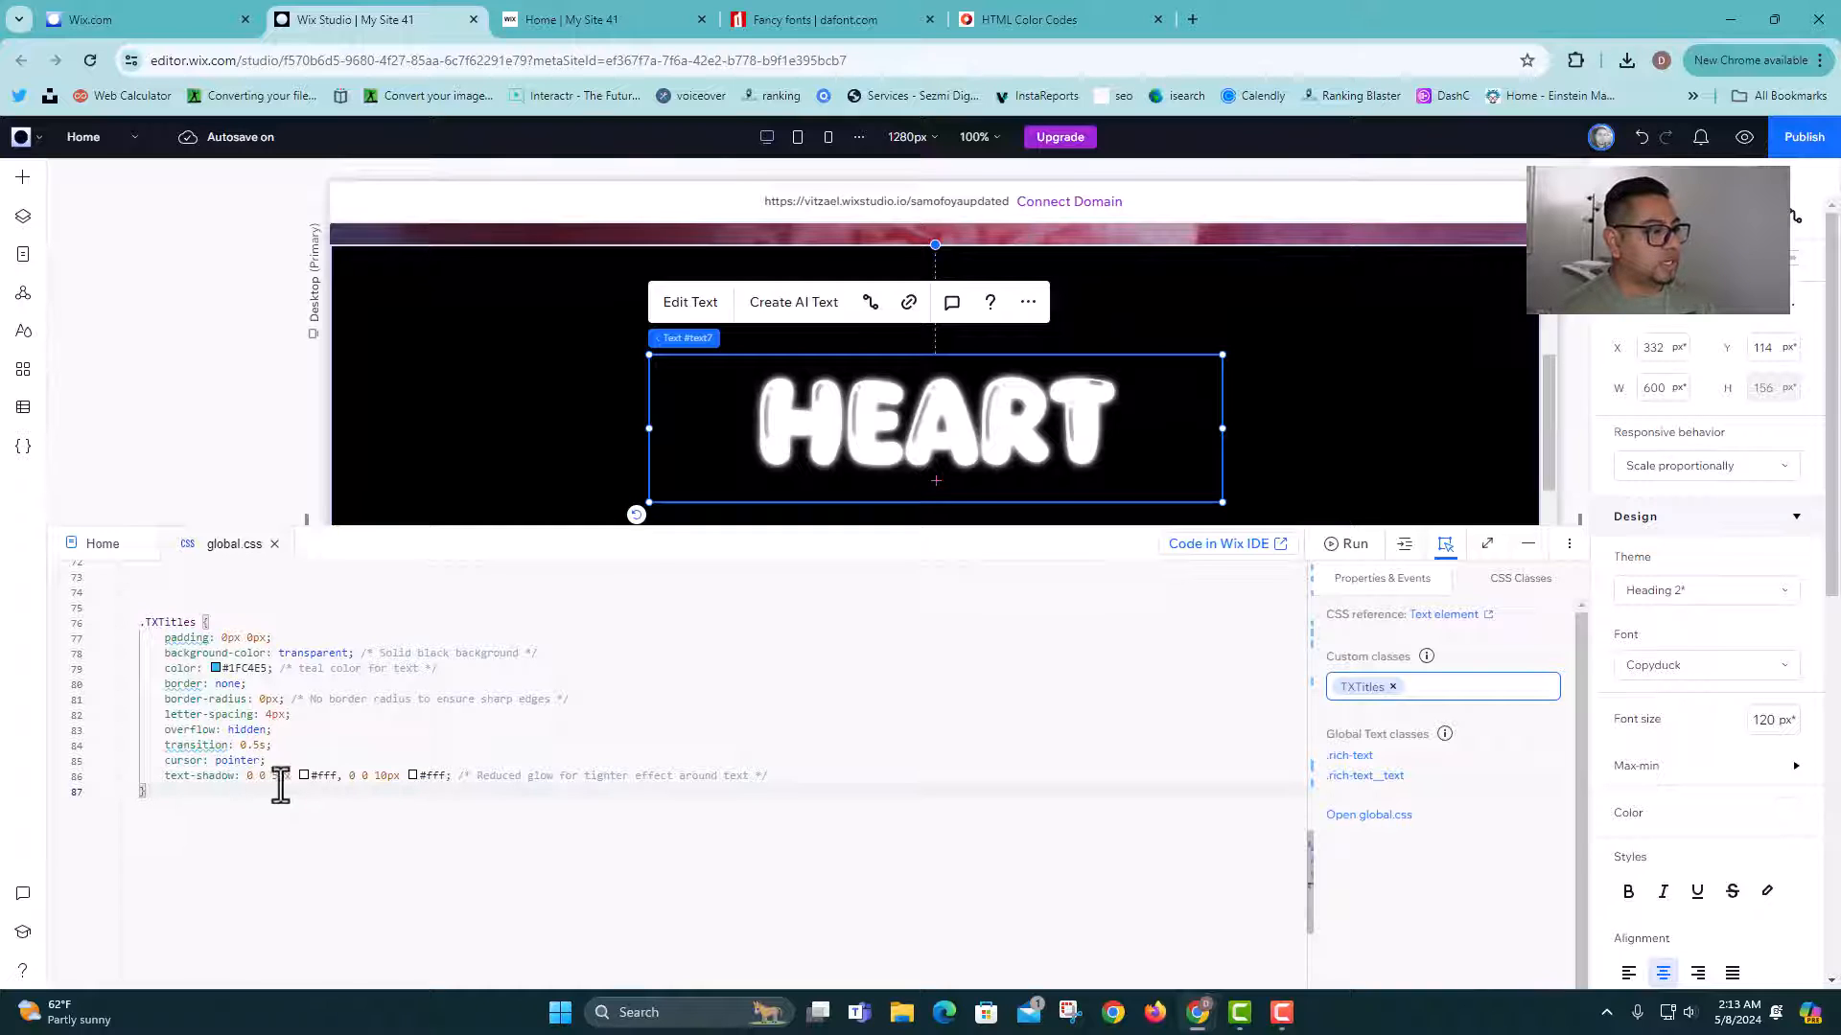
Step: Try a 15px blur on the first text-shadow layer of the .TXTitles rule, and reduce it to 10px
double_click(280, 780)
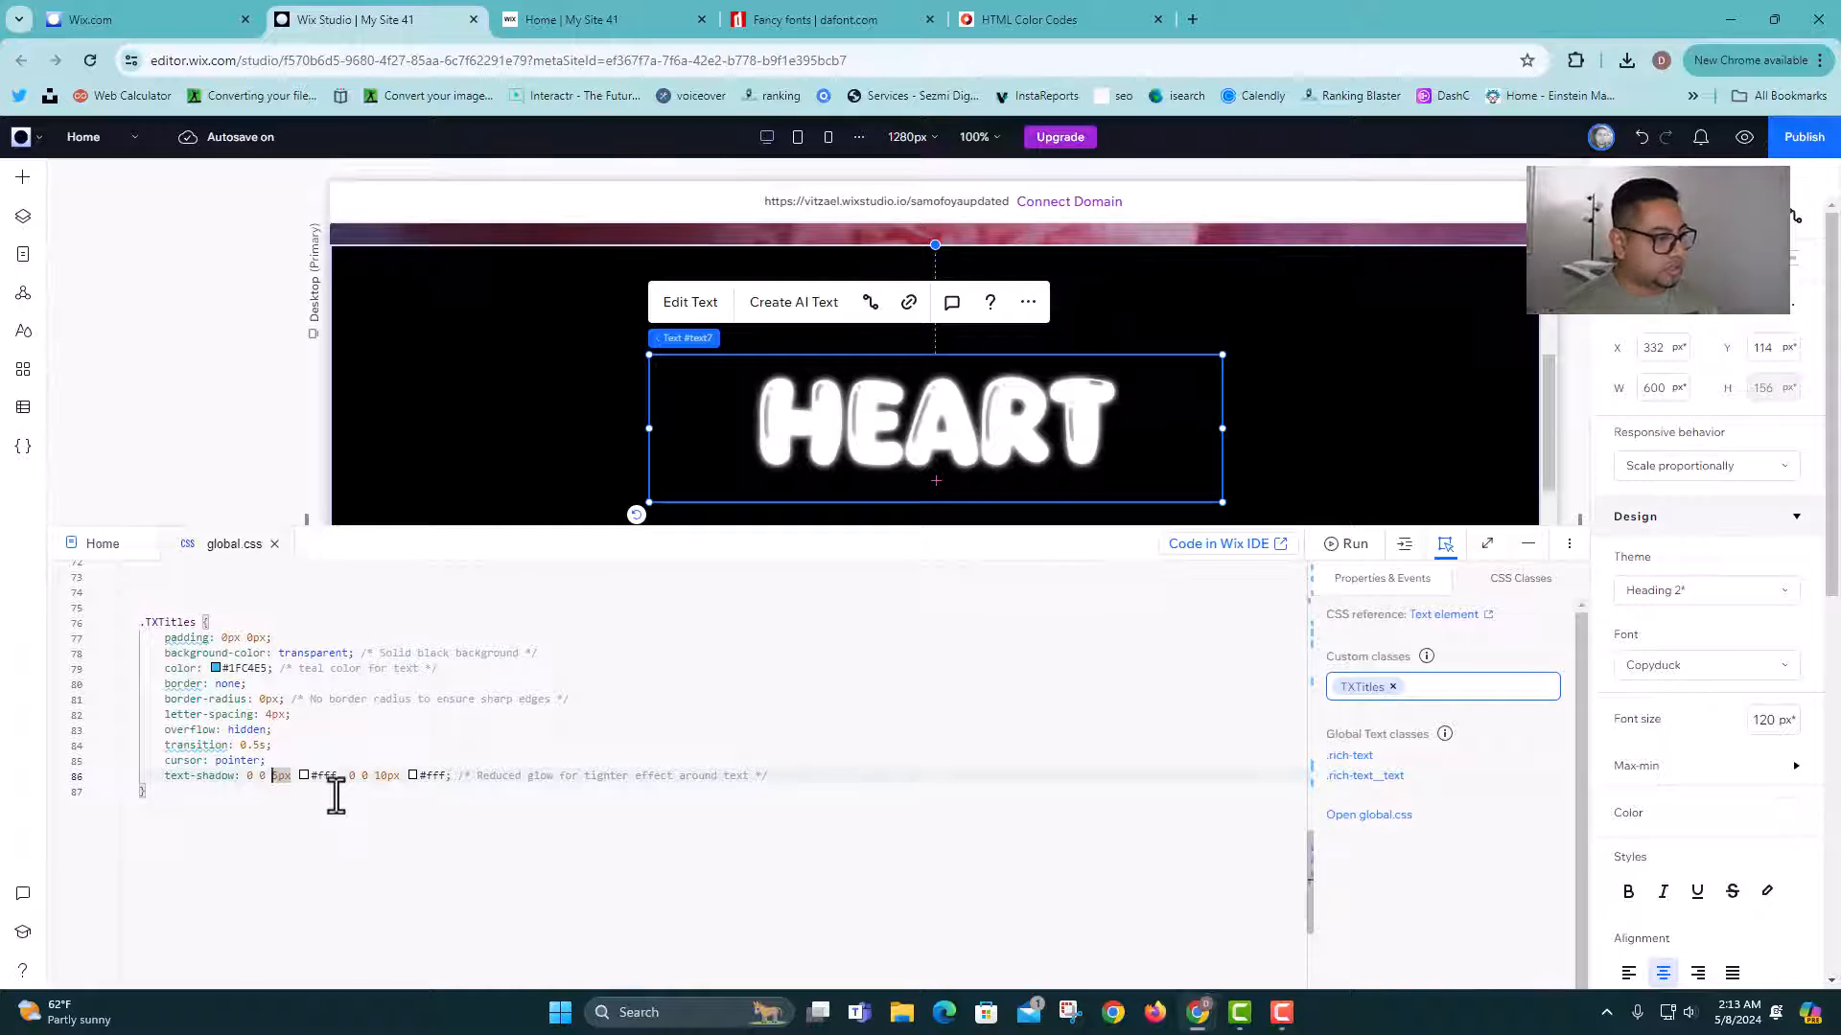
type("1")
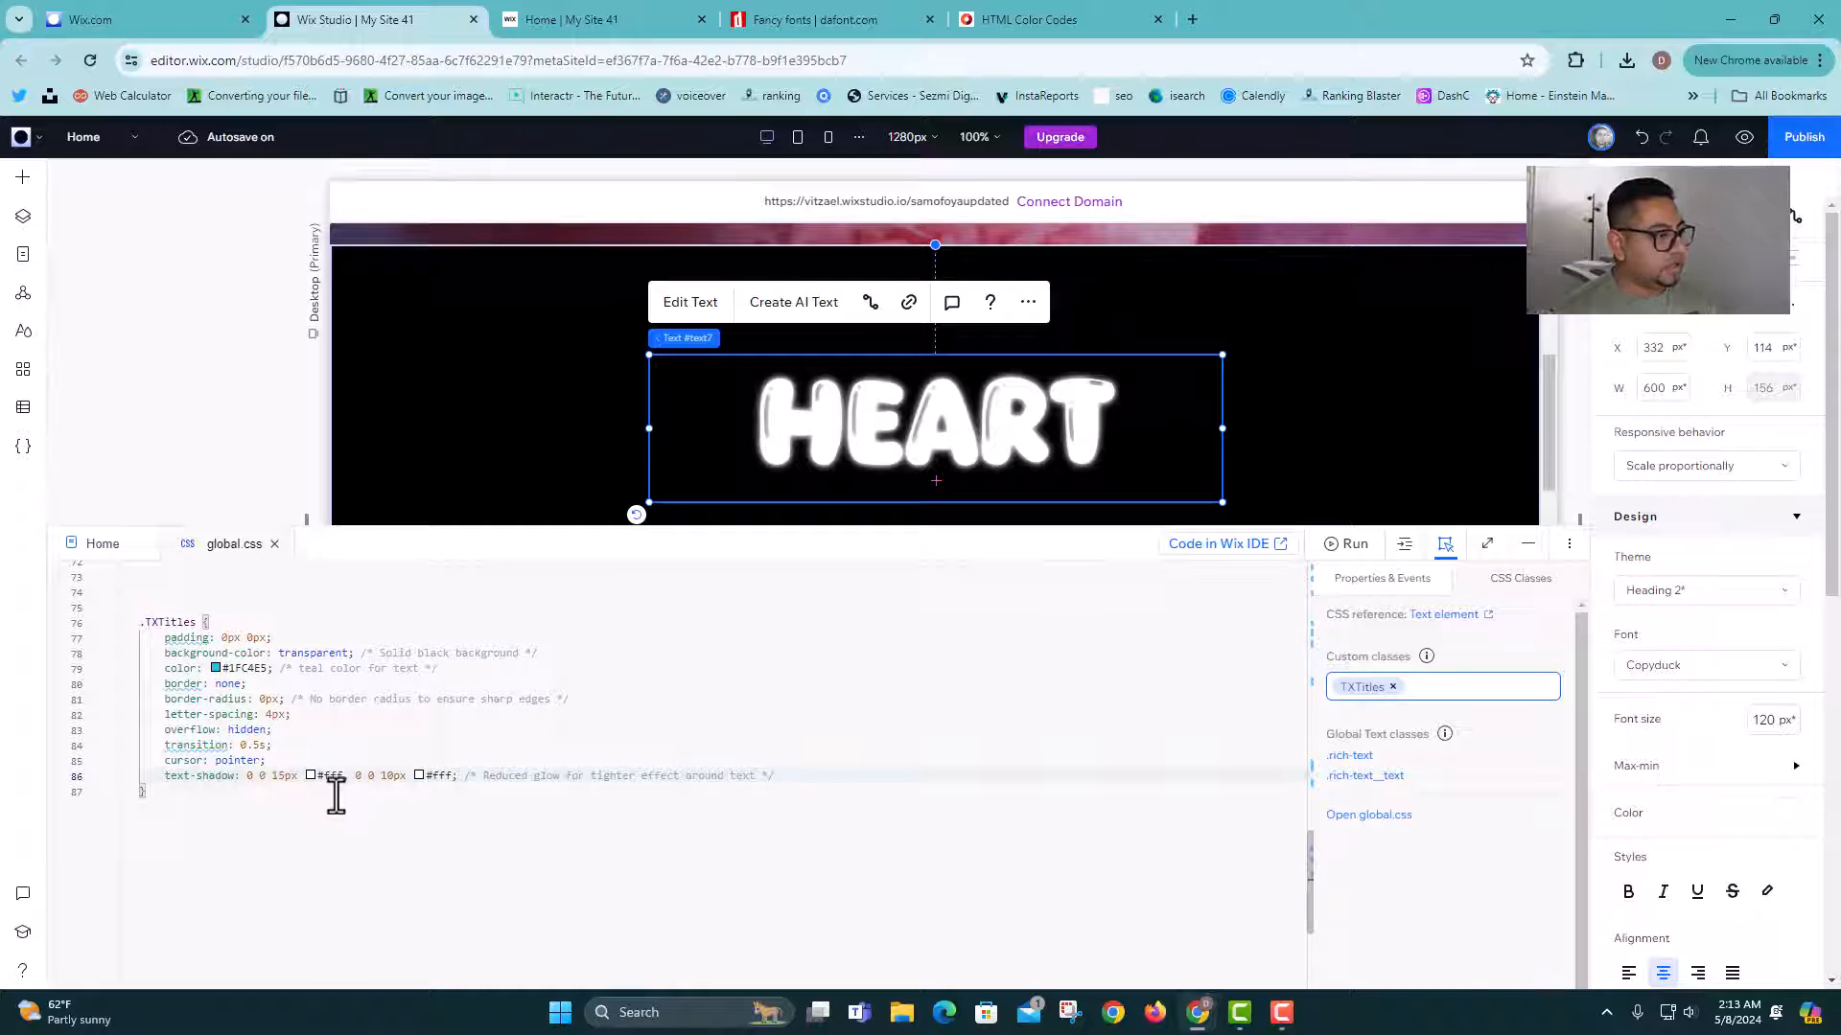
left_click(345, 851)
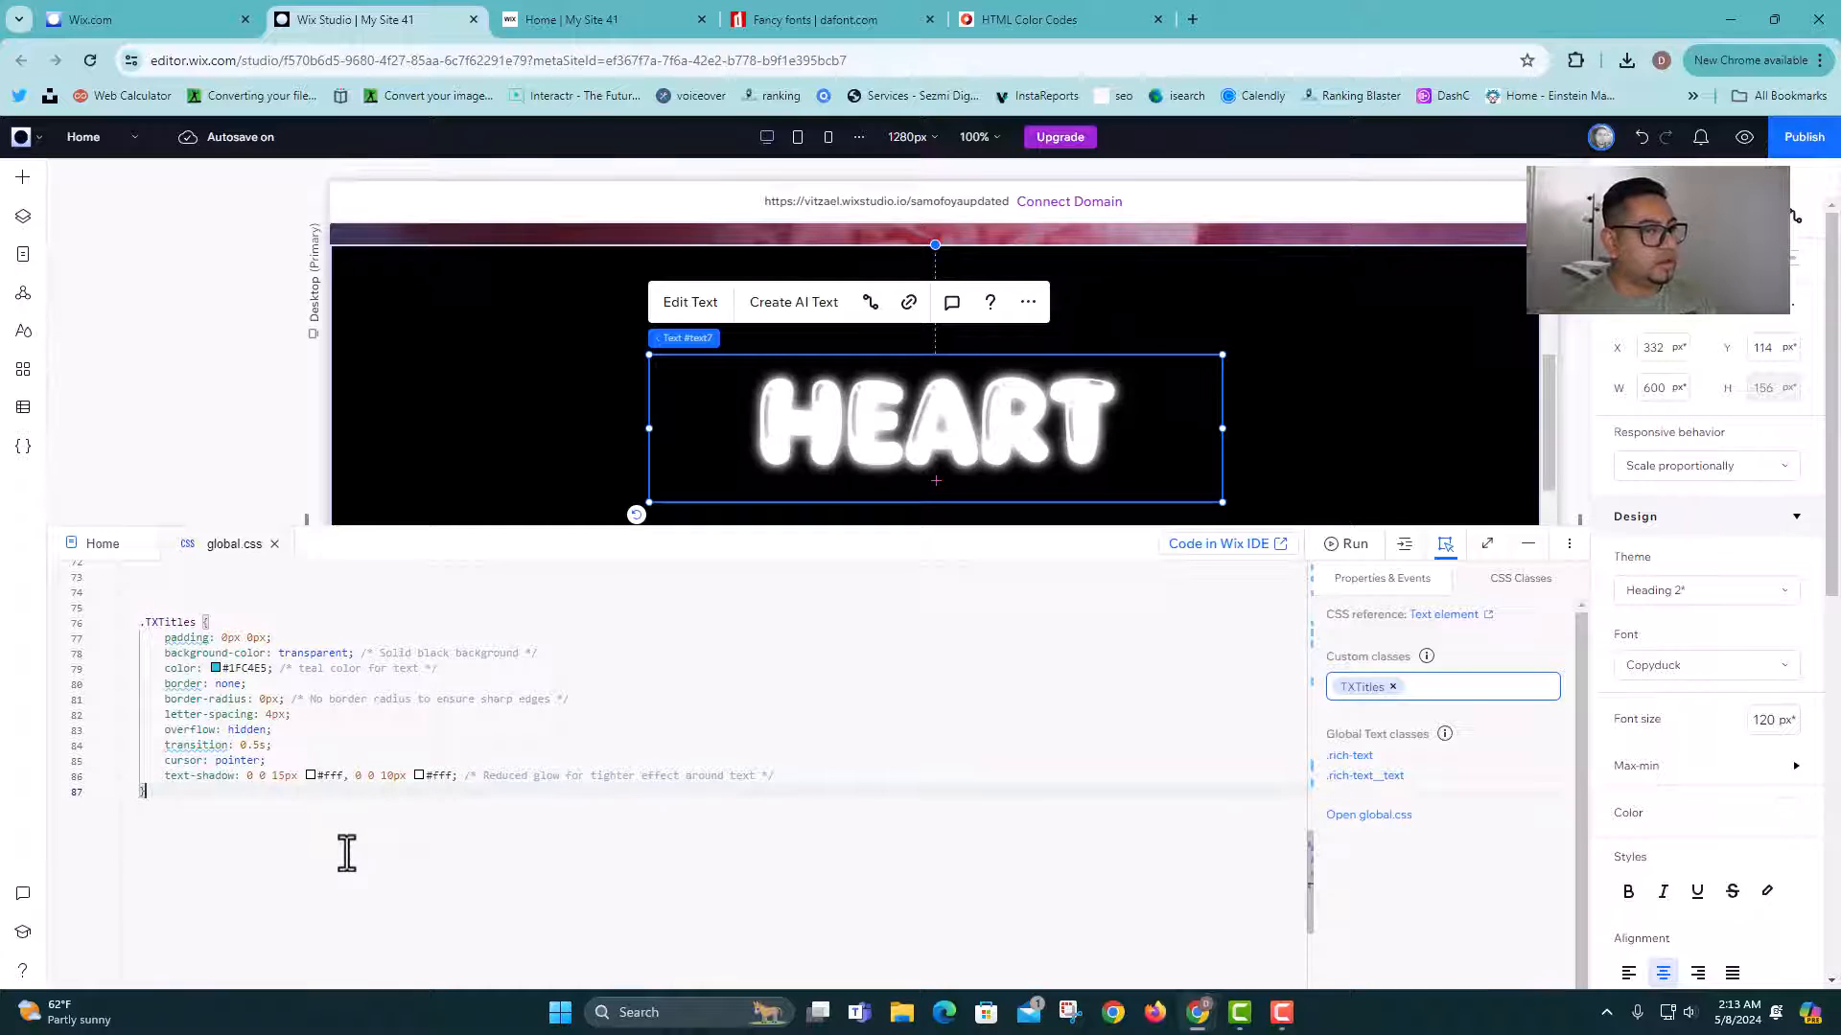
double_click(277, 775)
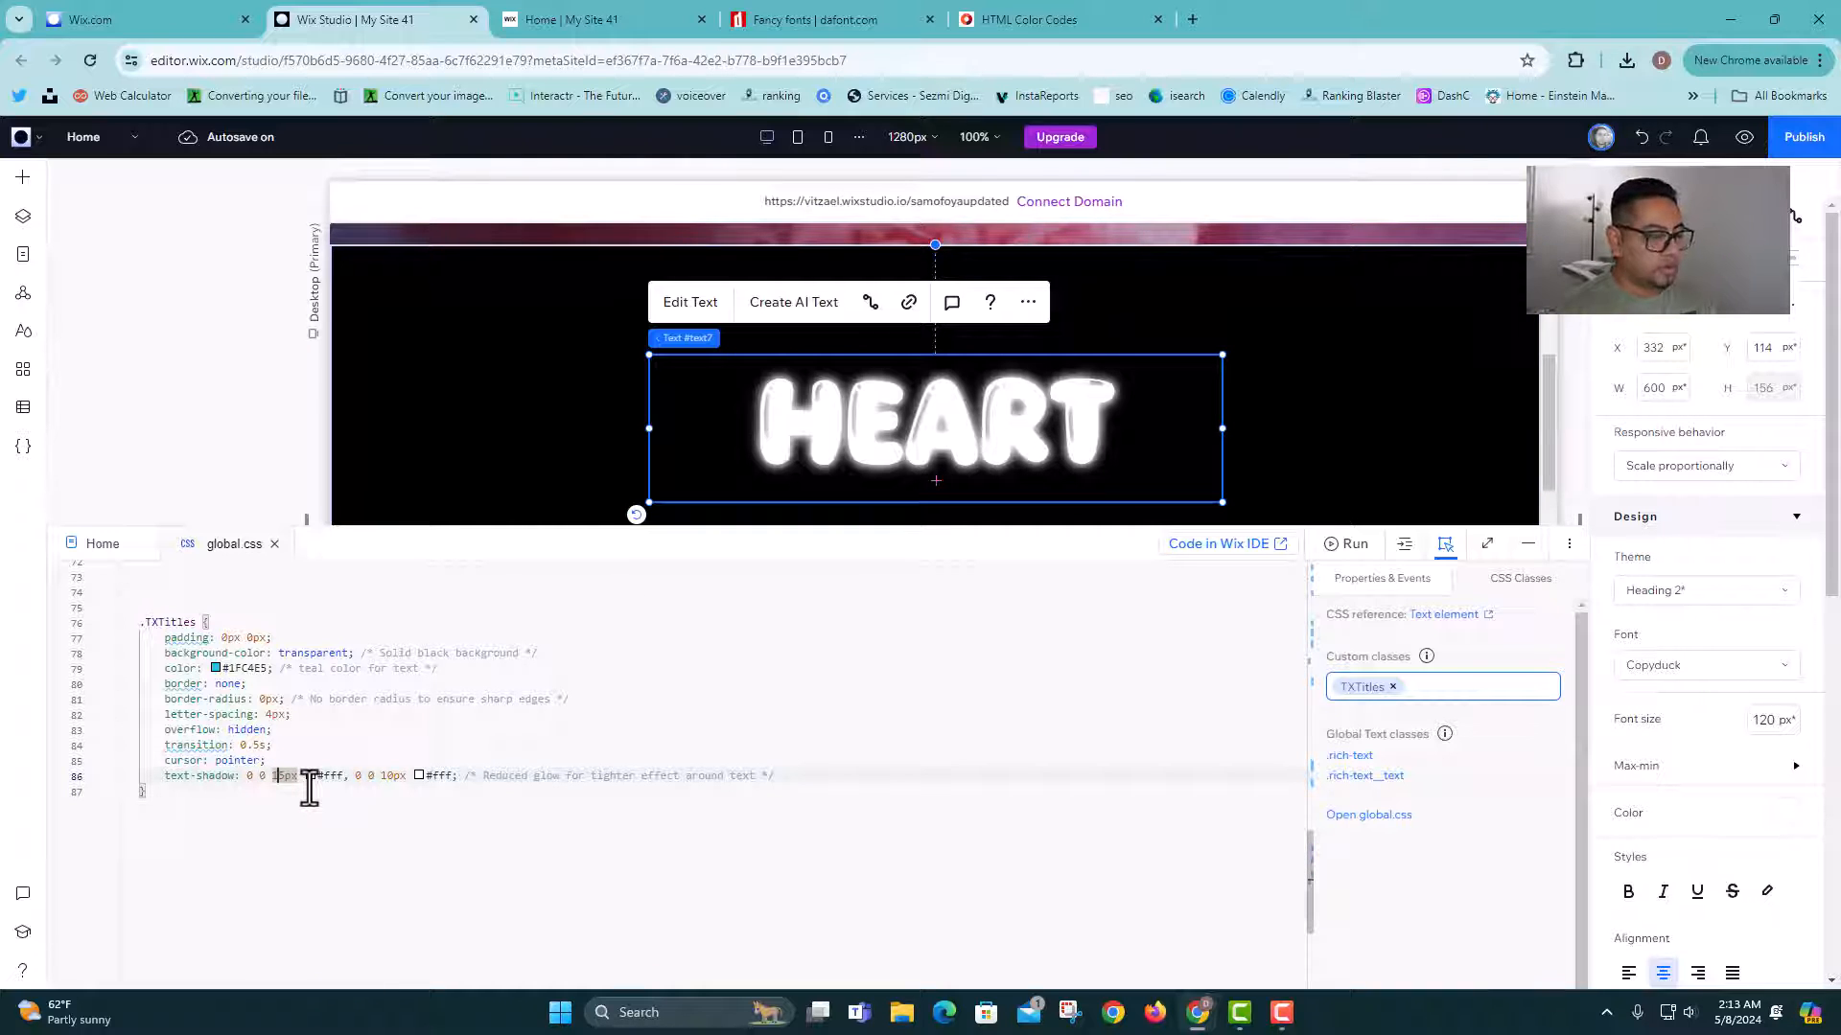
type("10")
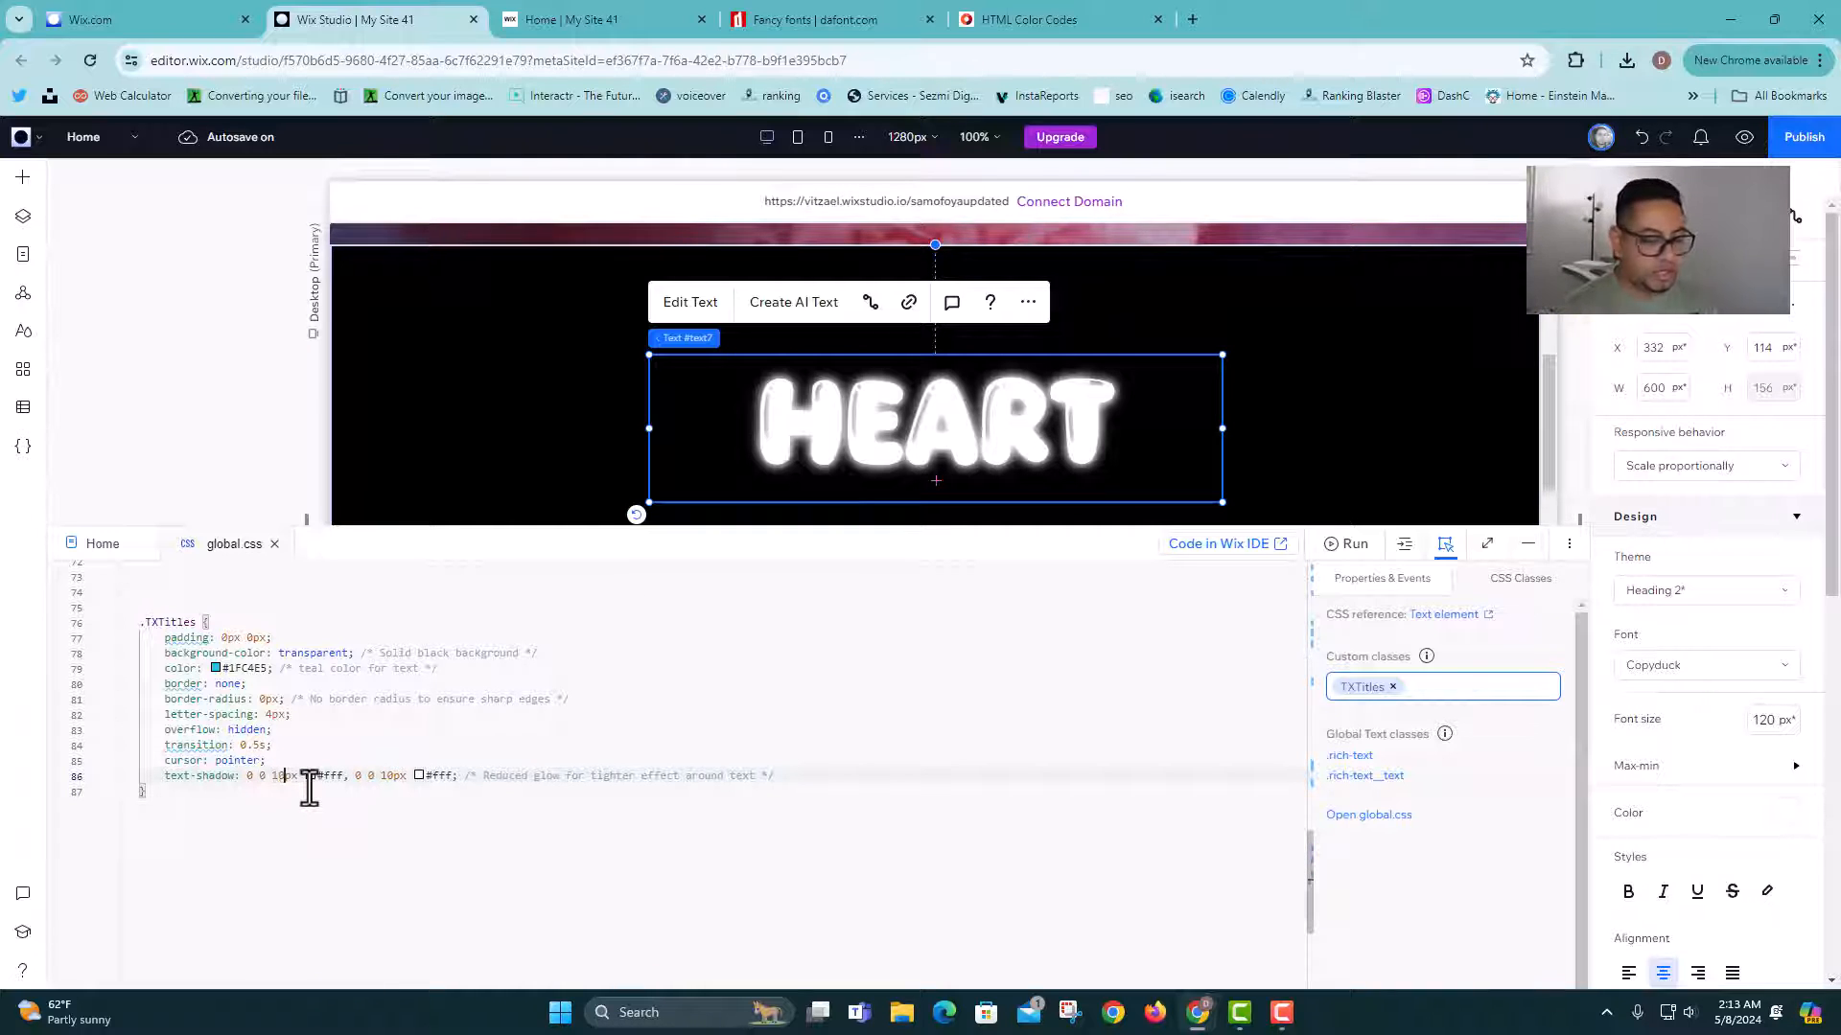
left_click(307, 810)
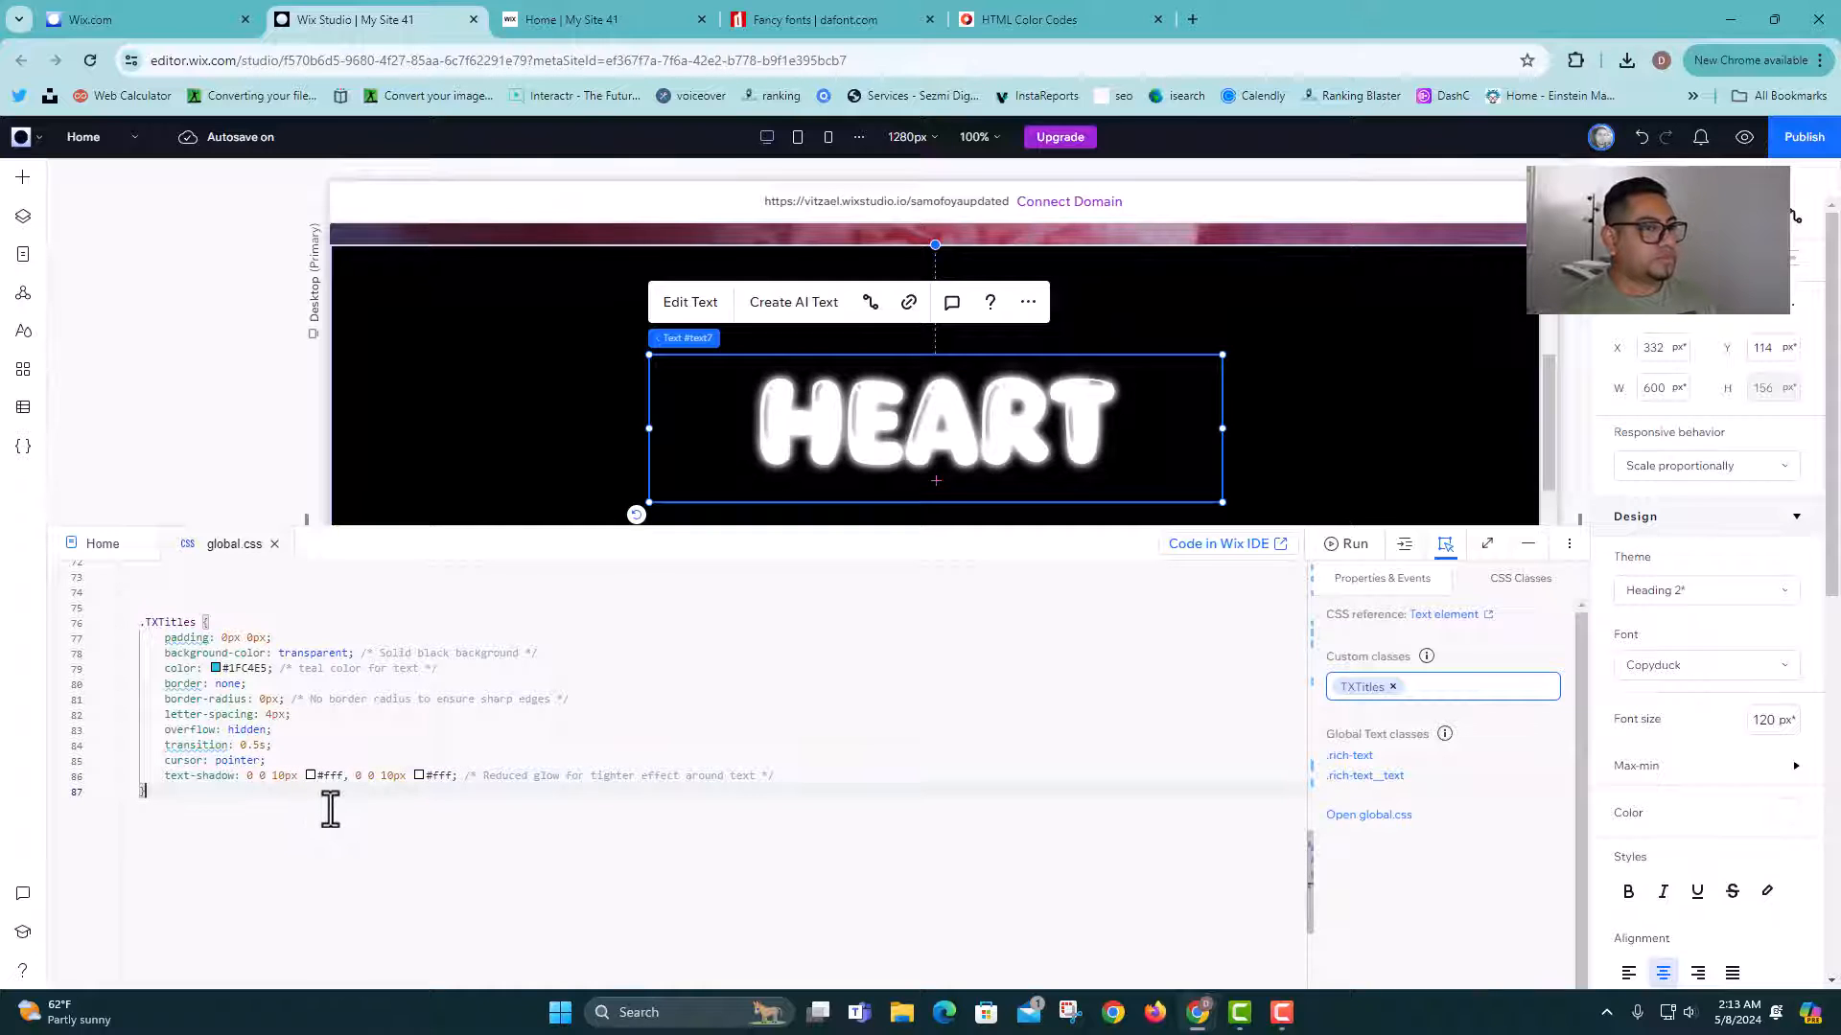
Step: Set the blur of the second text-shadow layer in the .TXTitles rule to 15px
left_click(395, 777)
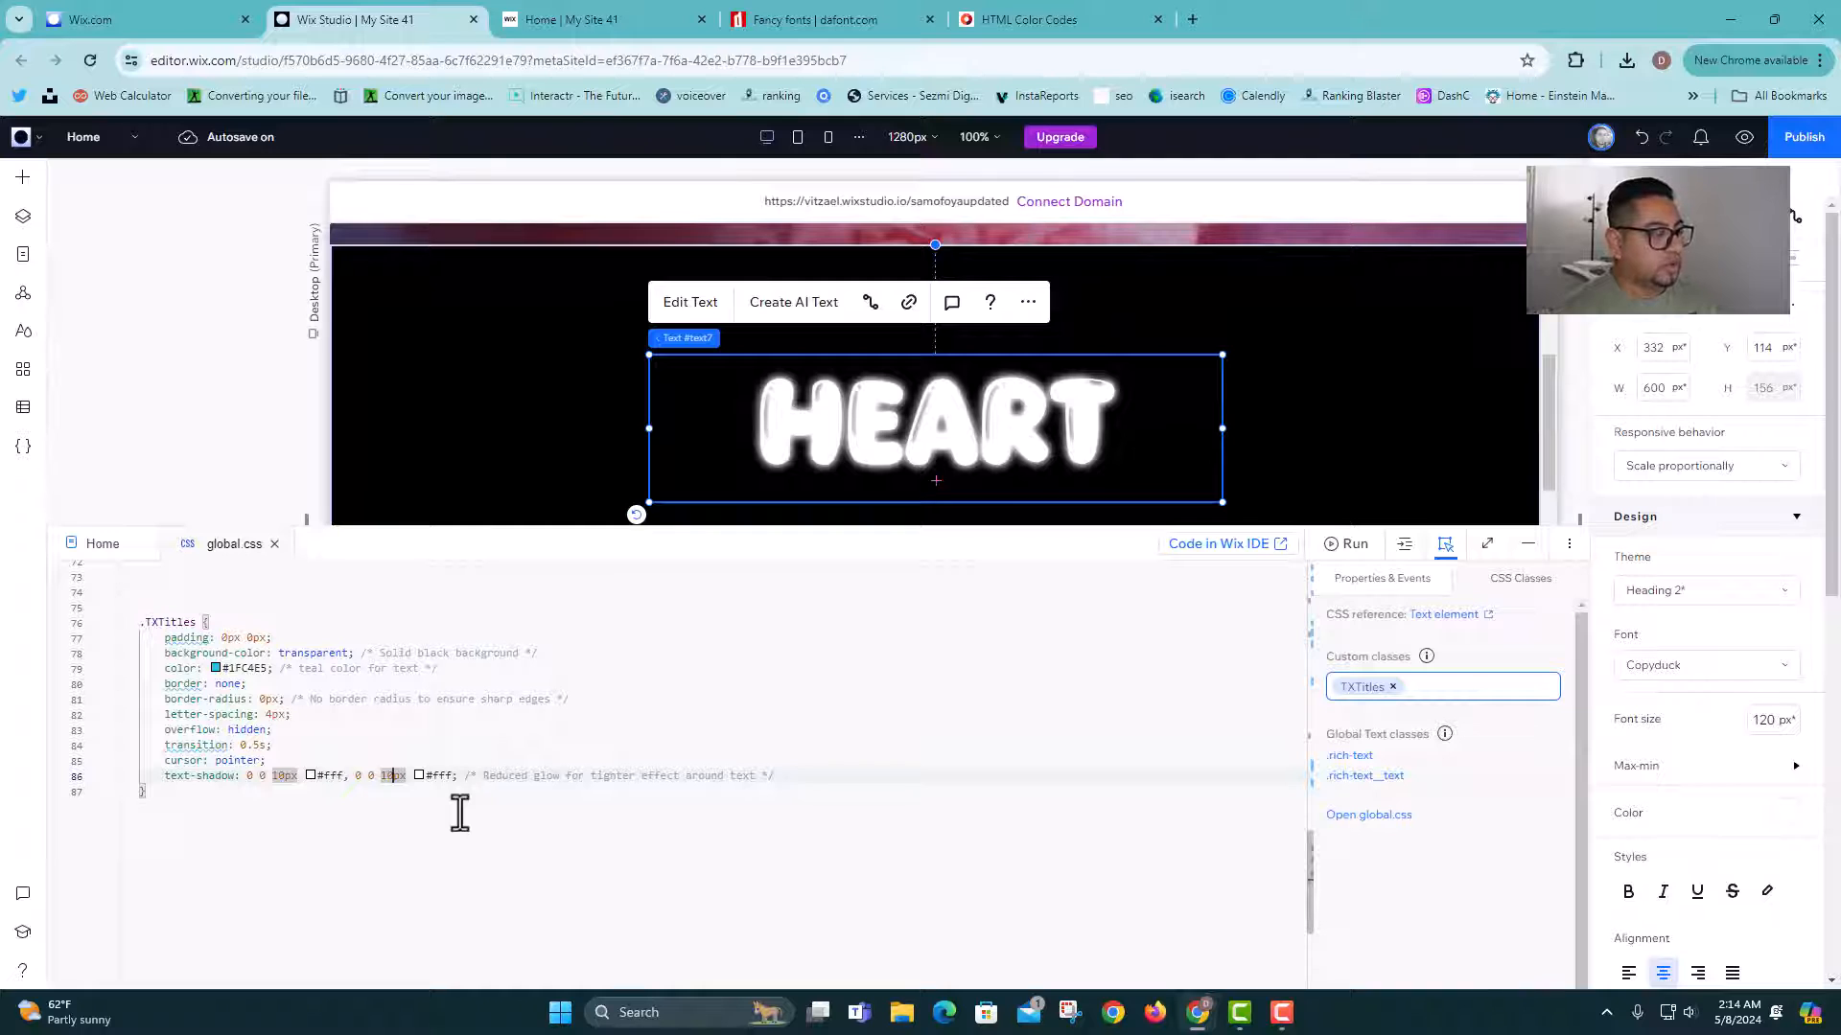
key("BackSpace")
type("5")
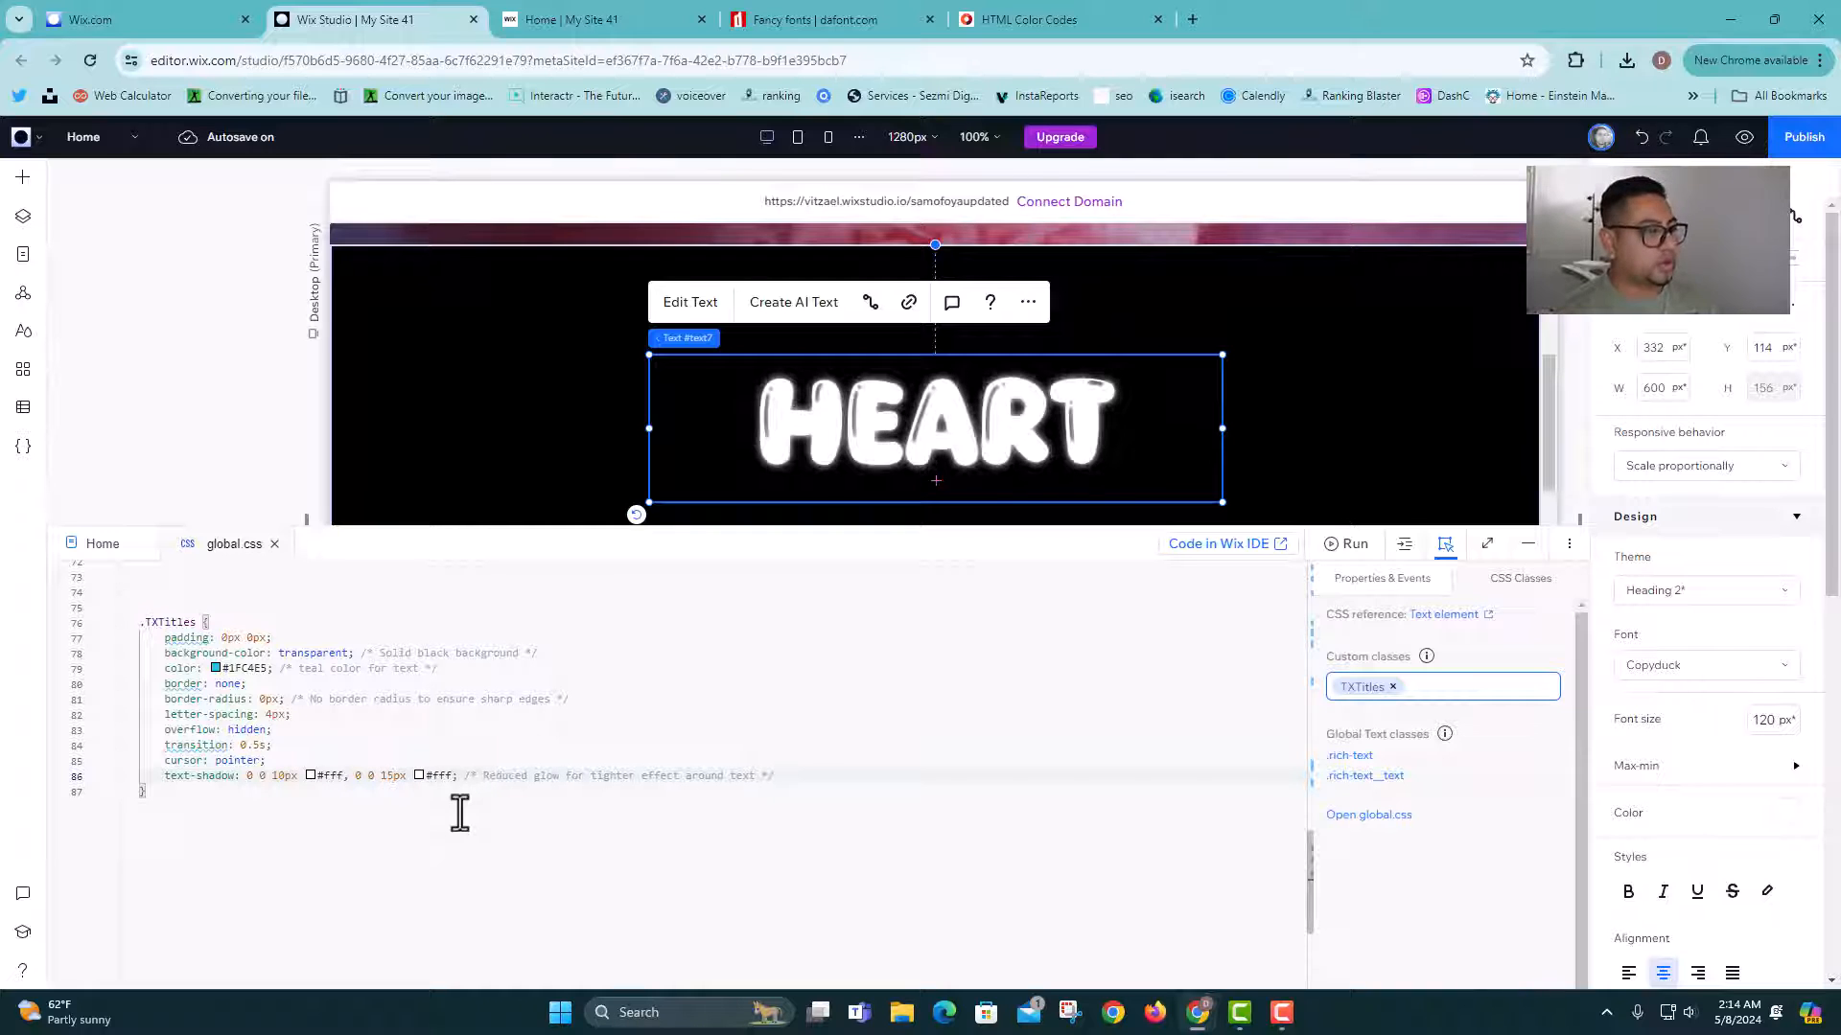
left_click(468, 858)
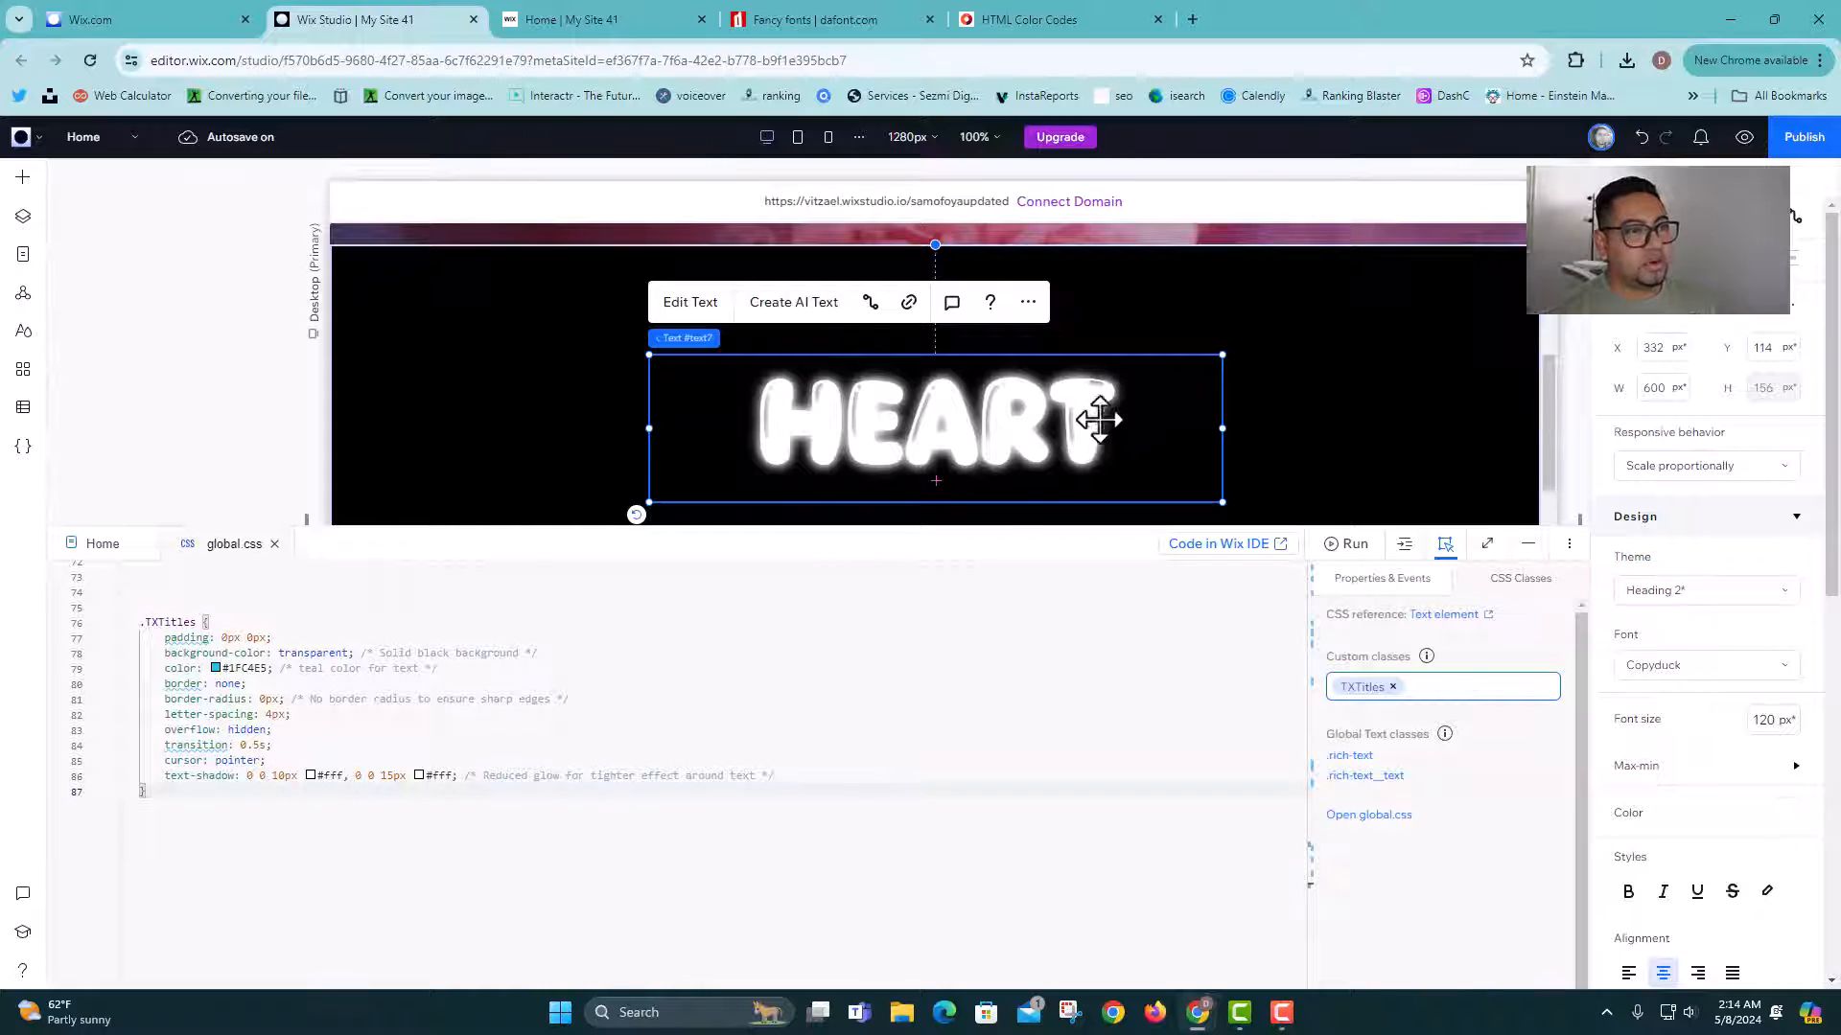
Step: Reduce the blur of the second and the first text-shadow layers in the .TXTitles rule to 5px each
double_click(389, 779)
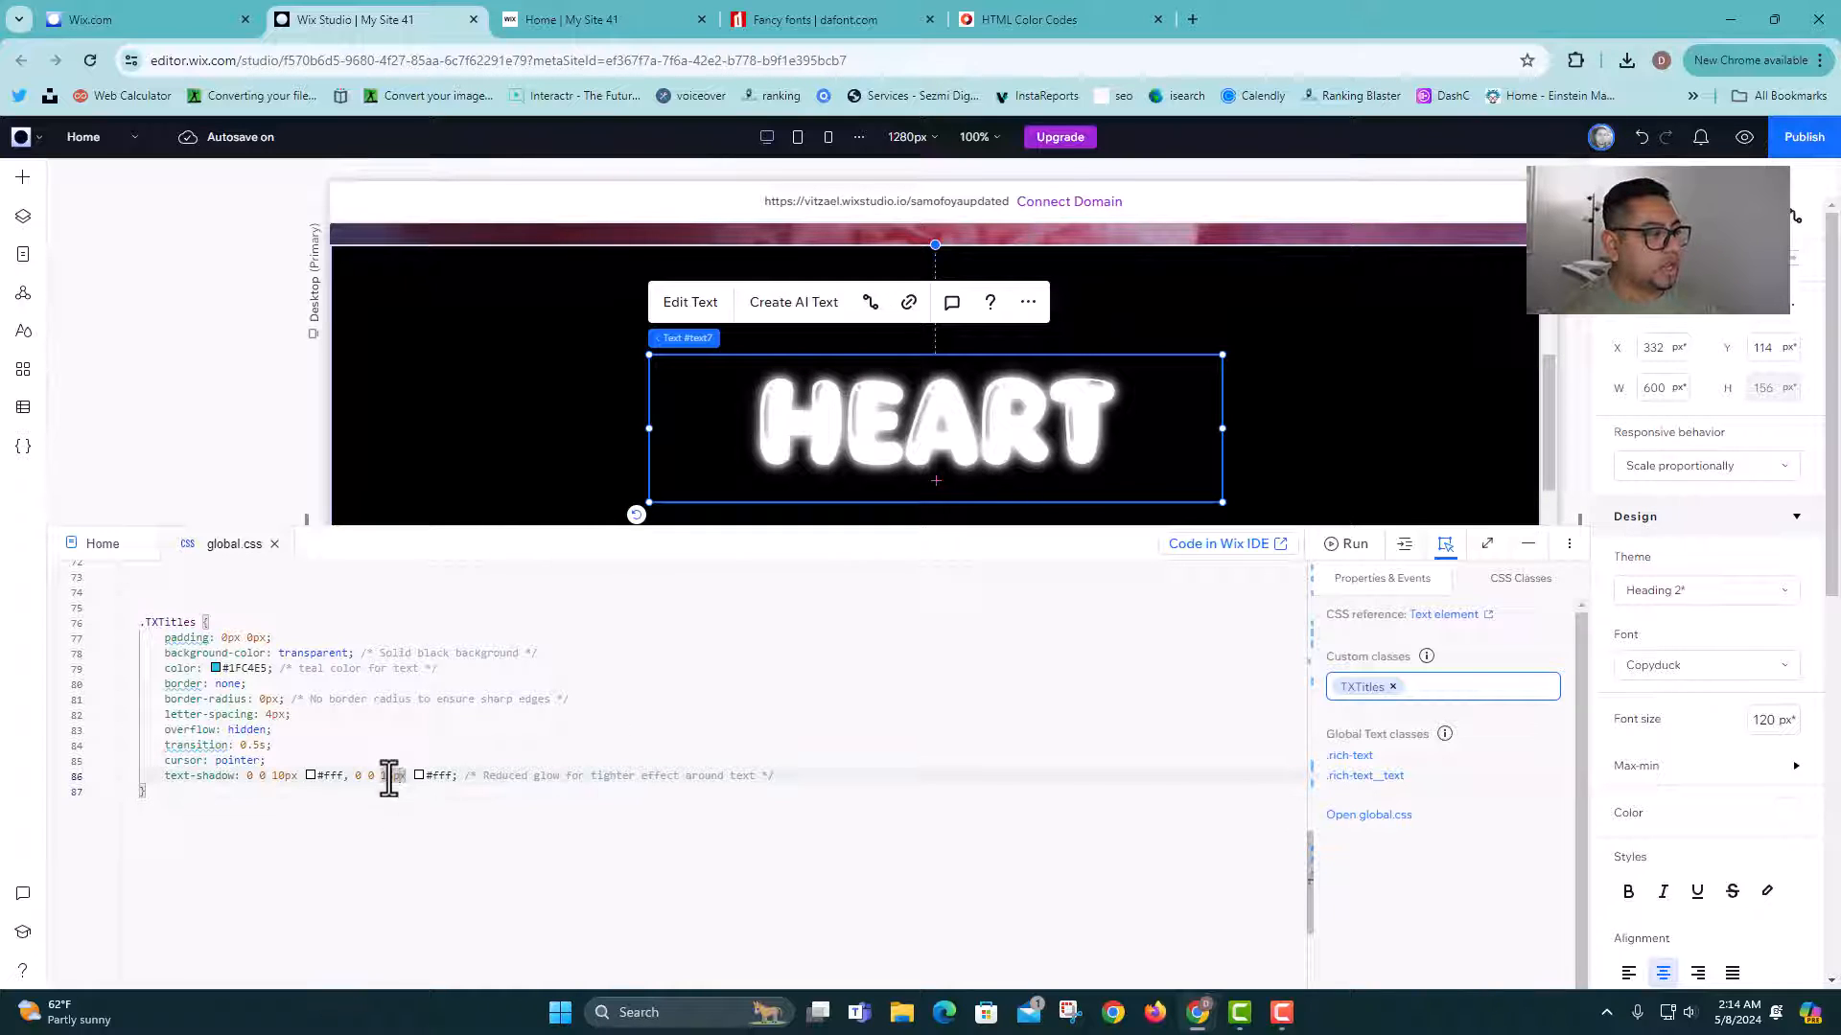
key("Delete")
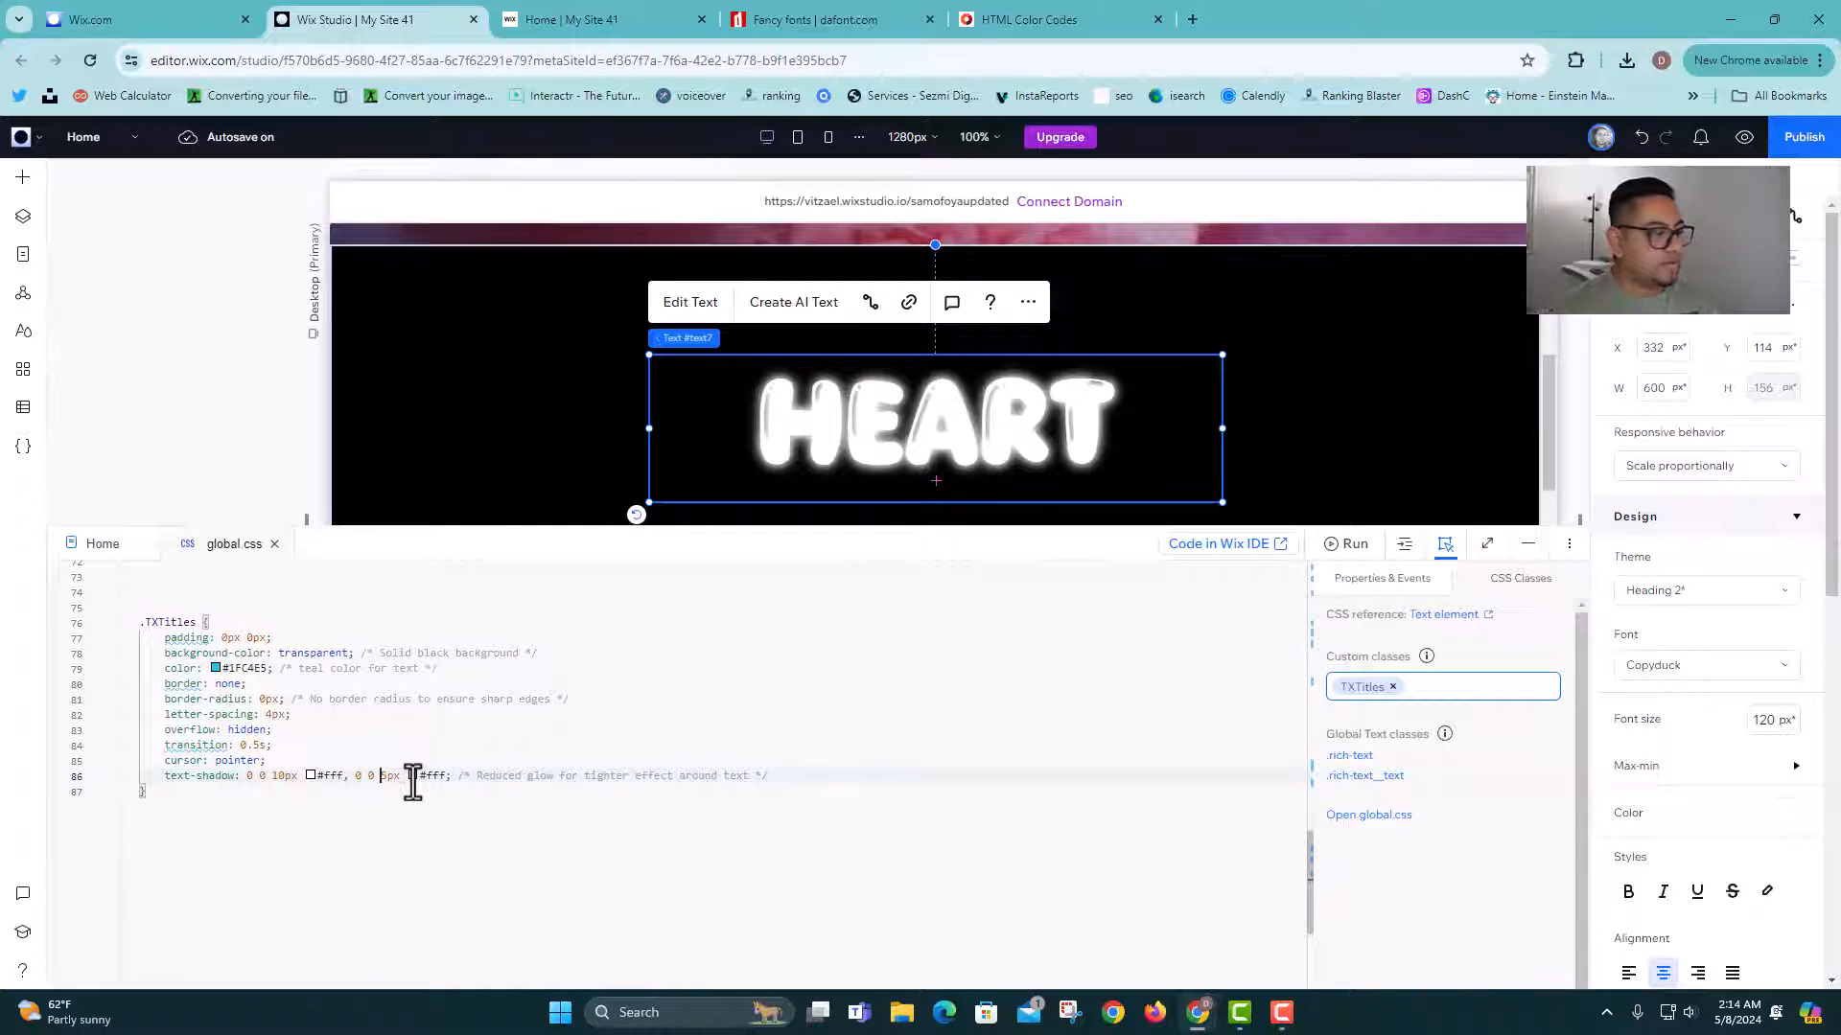
left_click(385, 870)
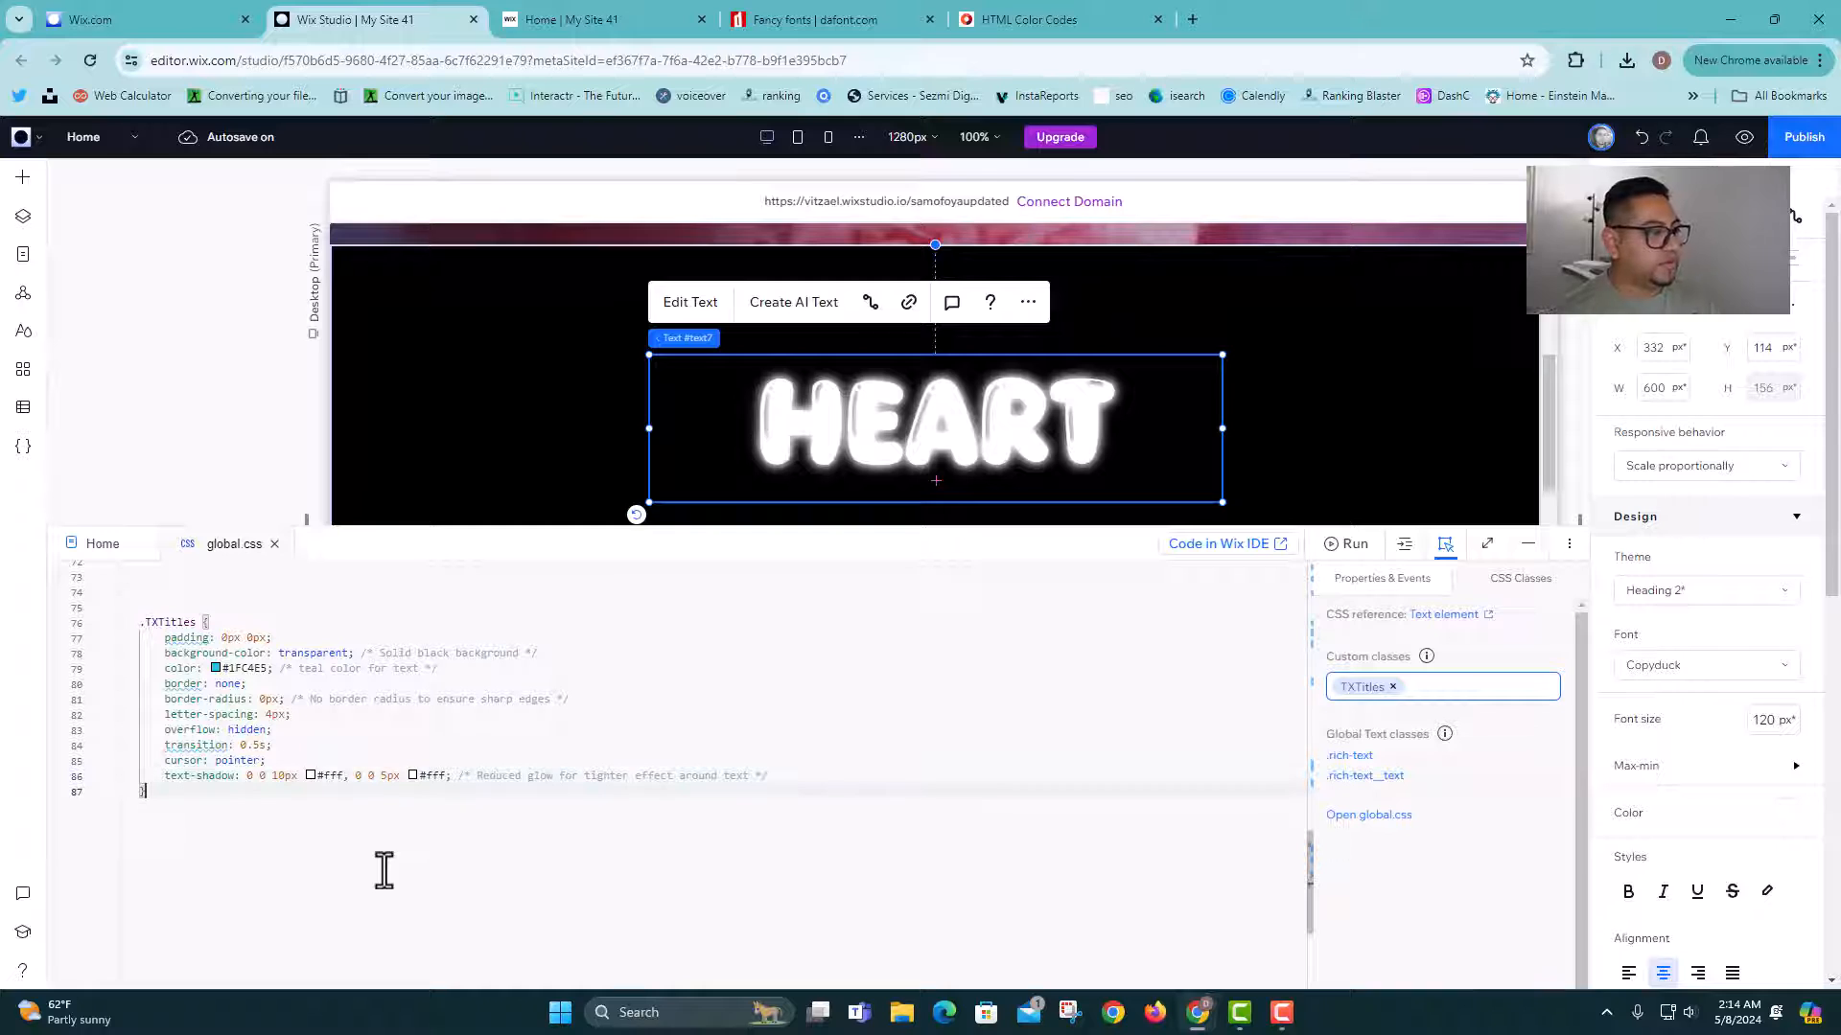
double_click(280, 775)
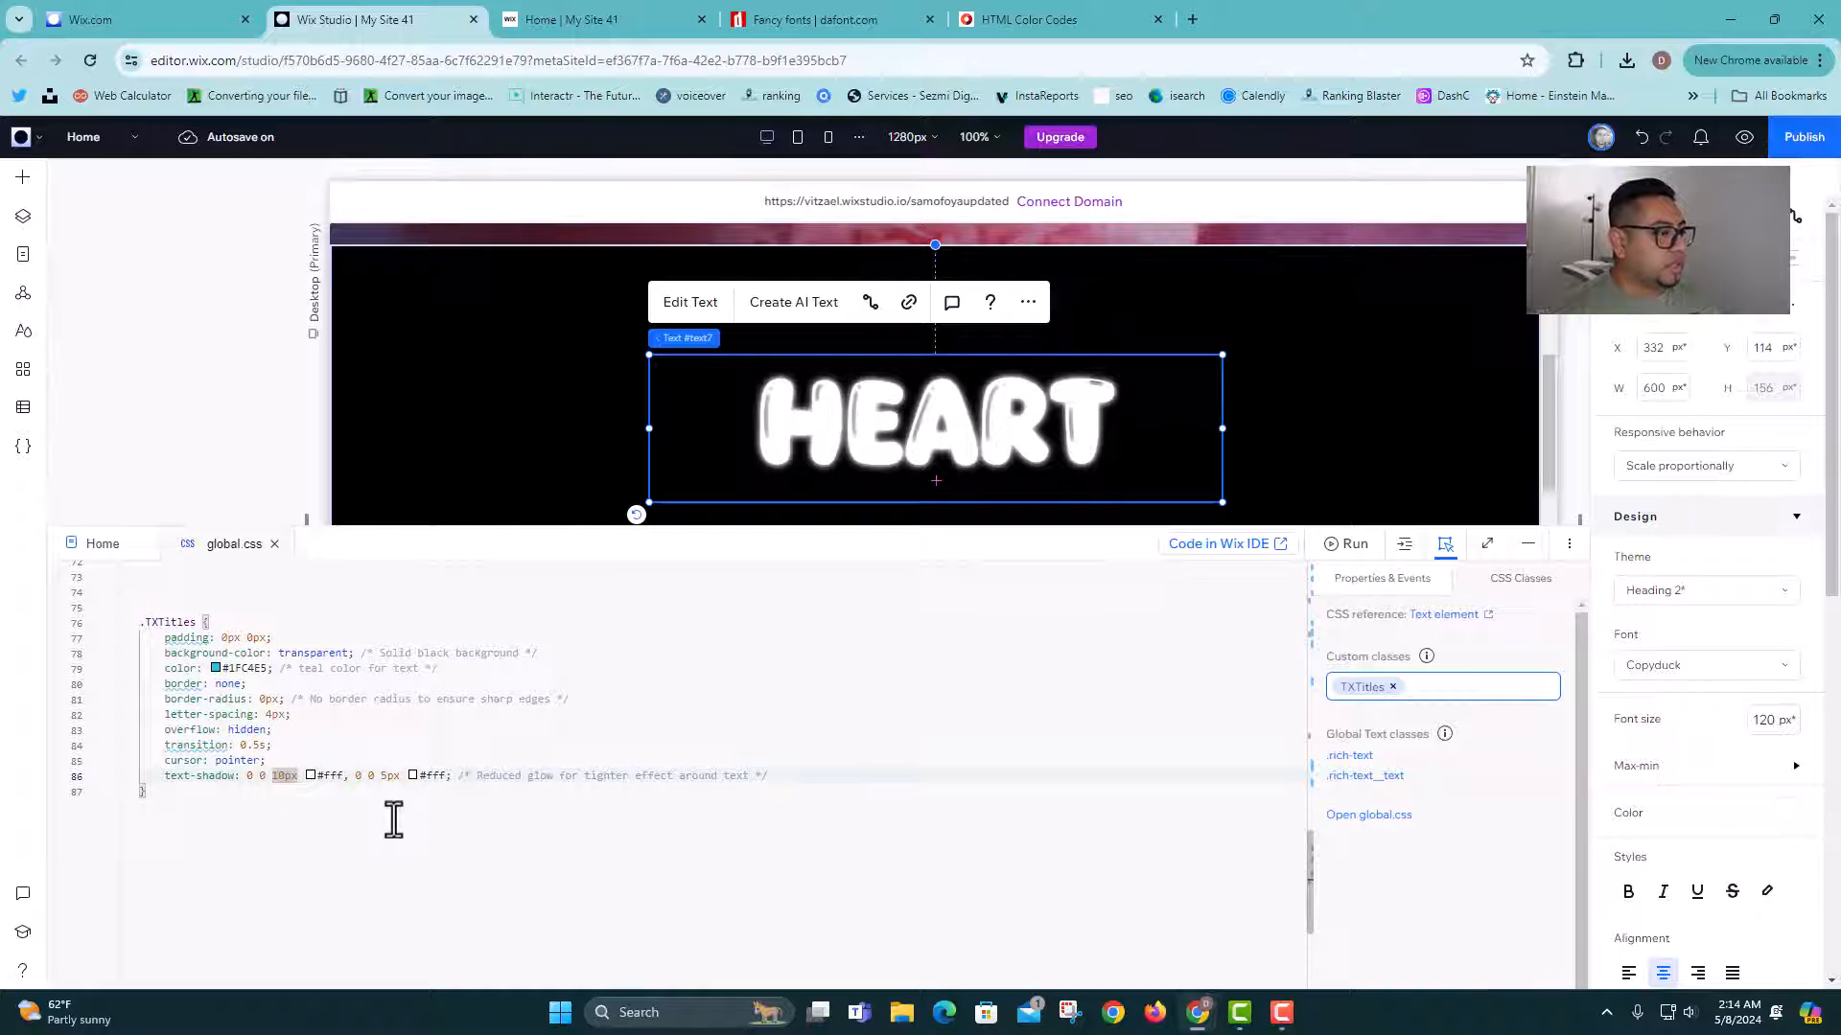
key("BackSpace")
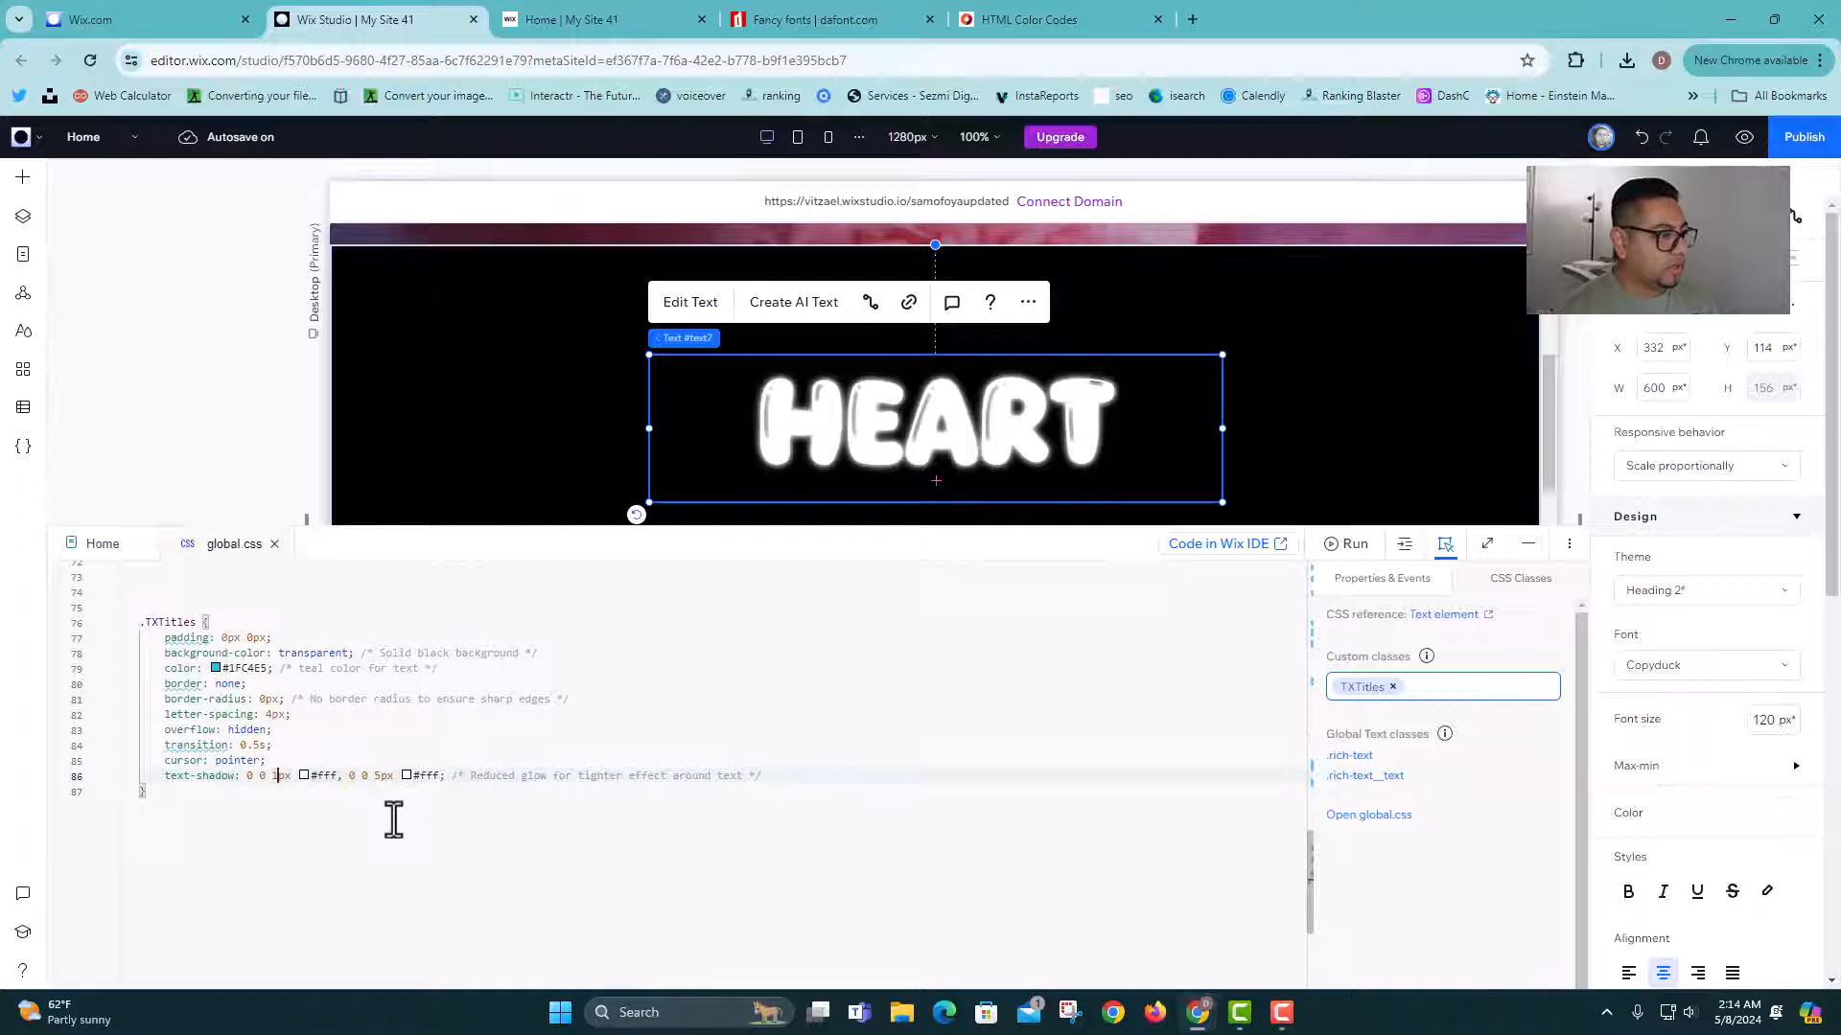
type("5")
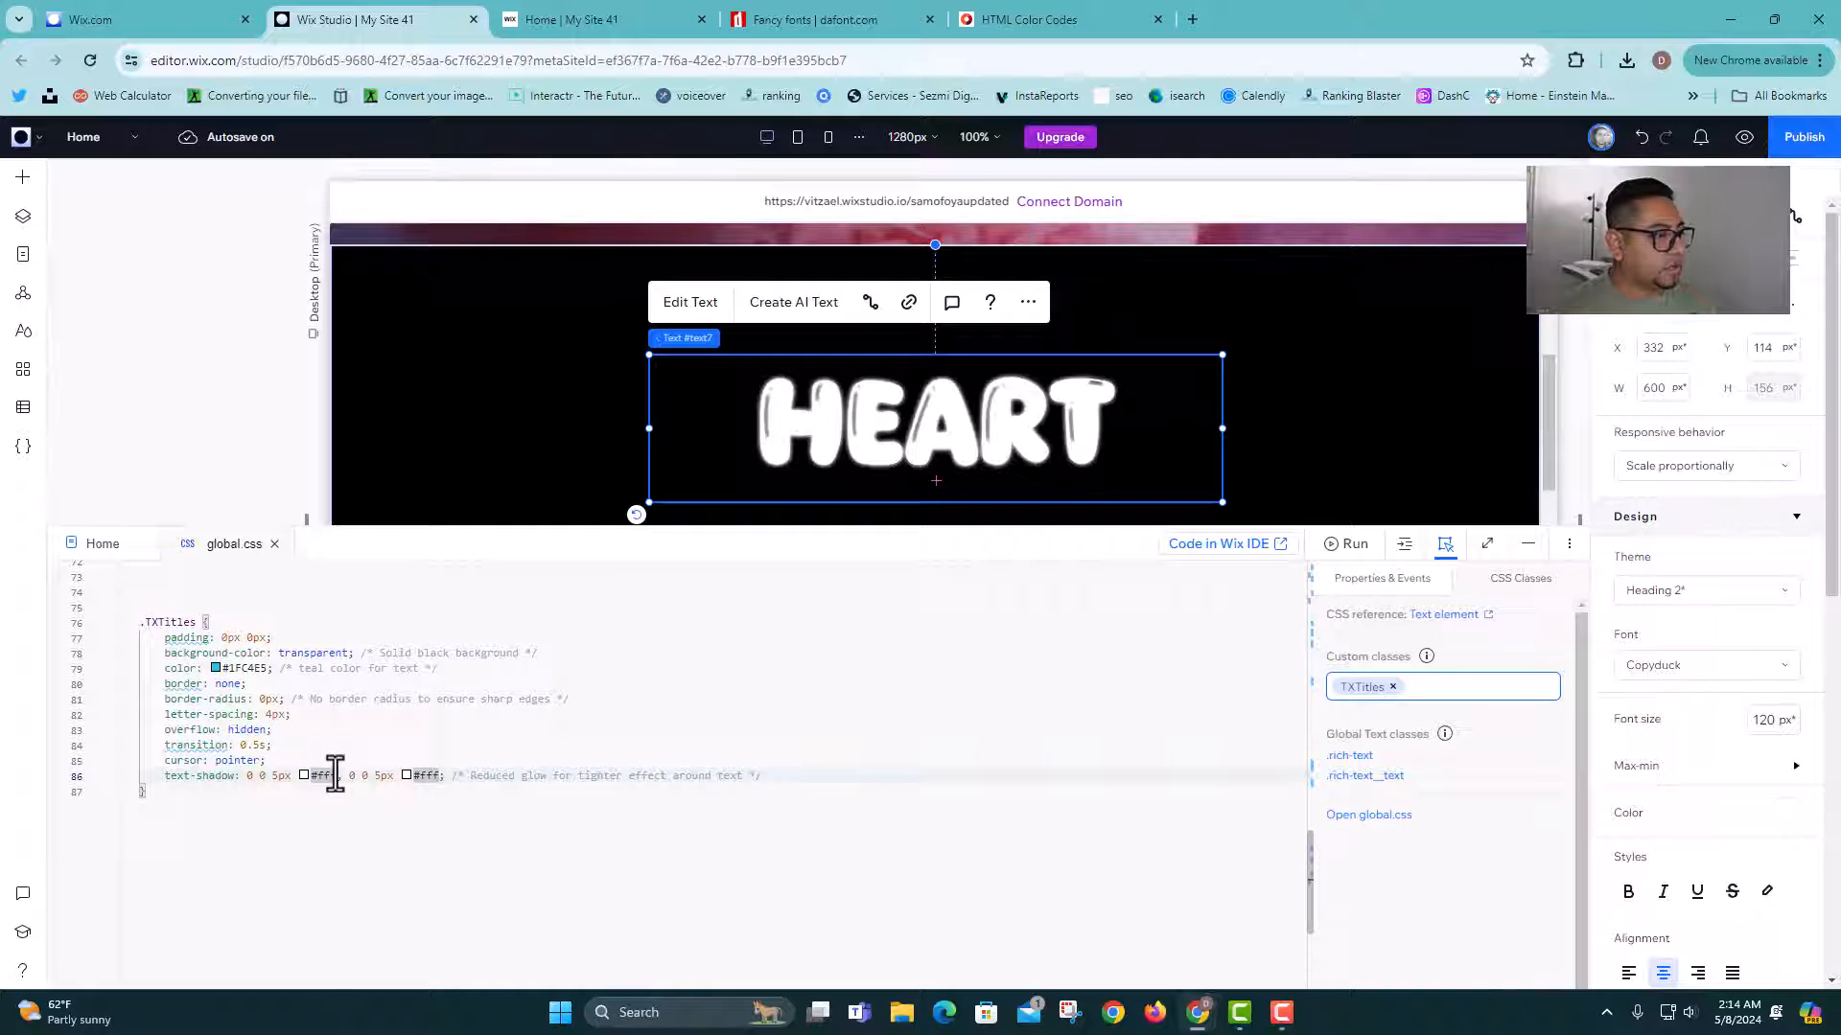
Step: Replace the color of the first text-shadow layer in the .TXTitles rule with #1FC4E5
left_click_drag(335, 779, 322, 781)
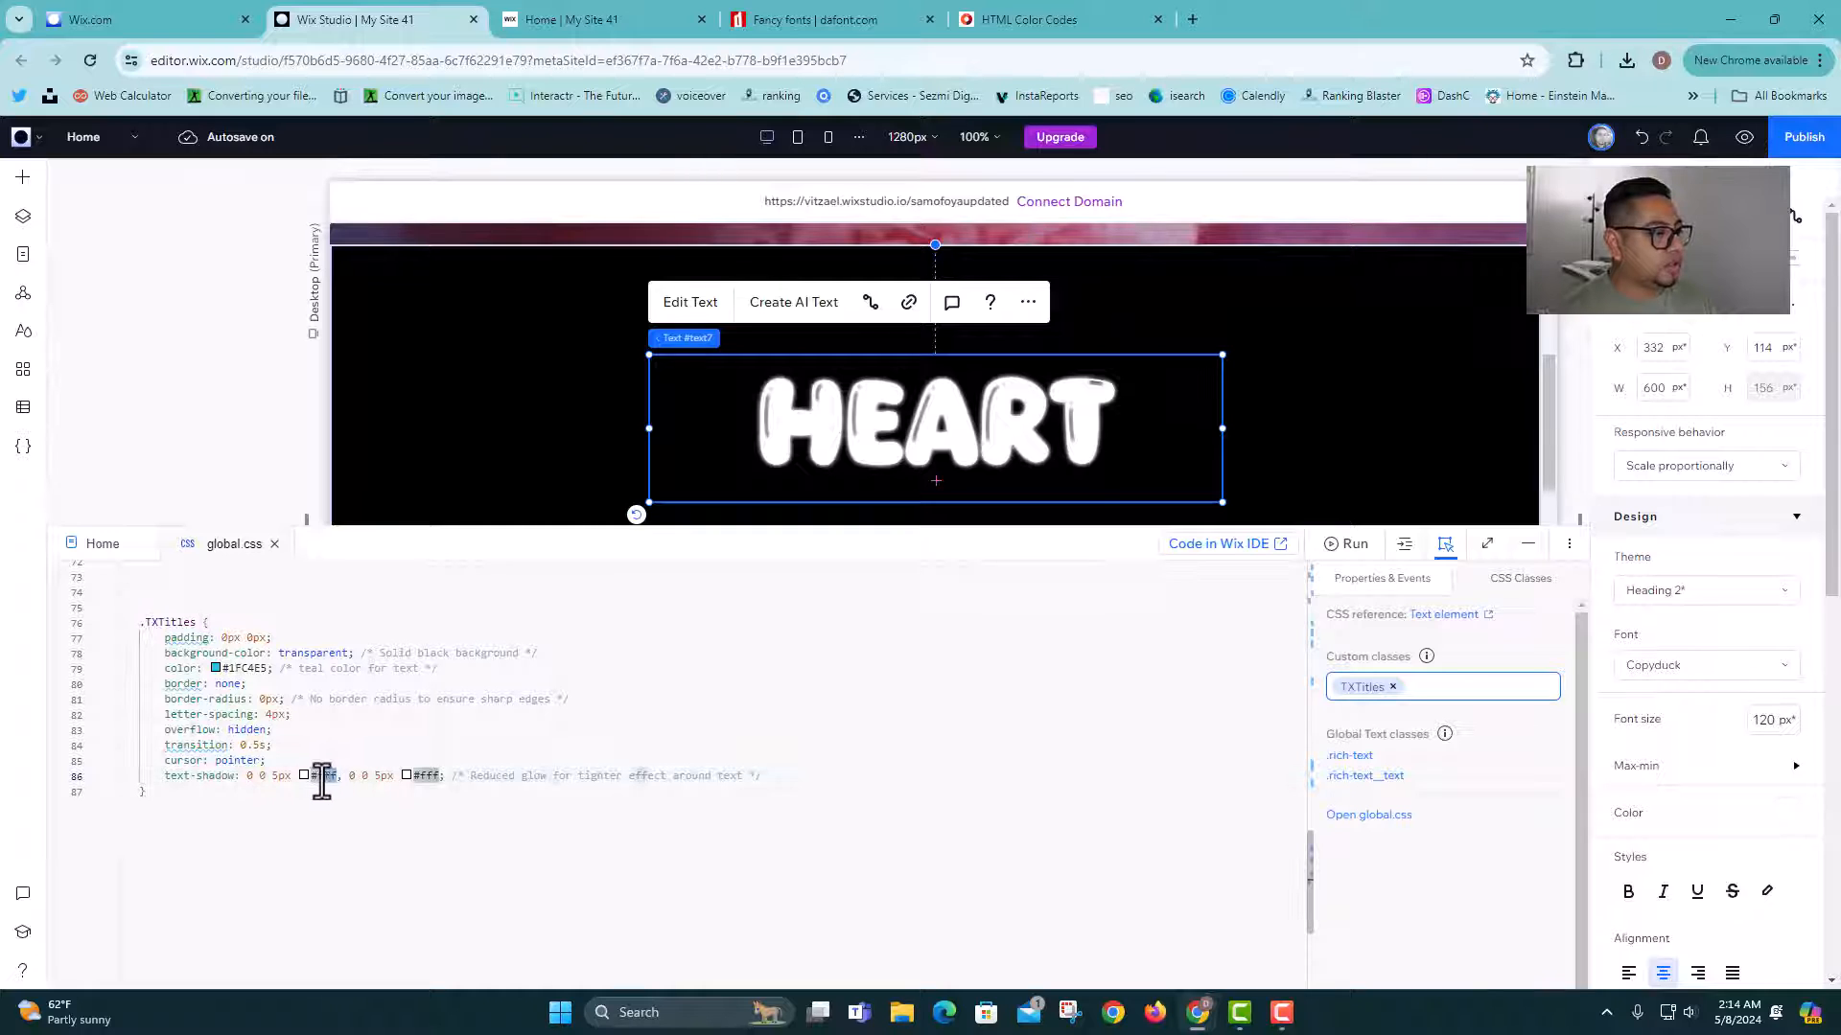
type("#1FC4E5")
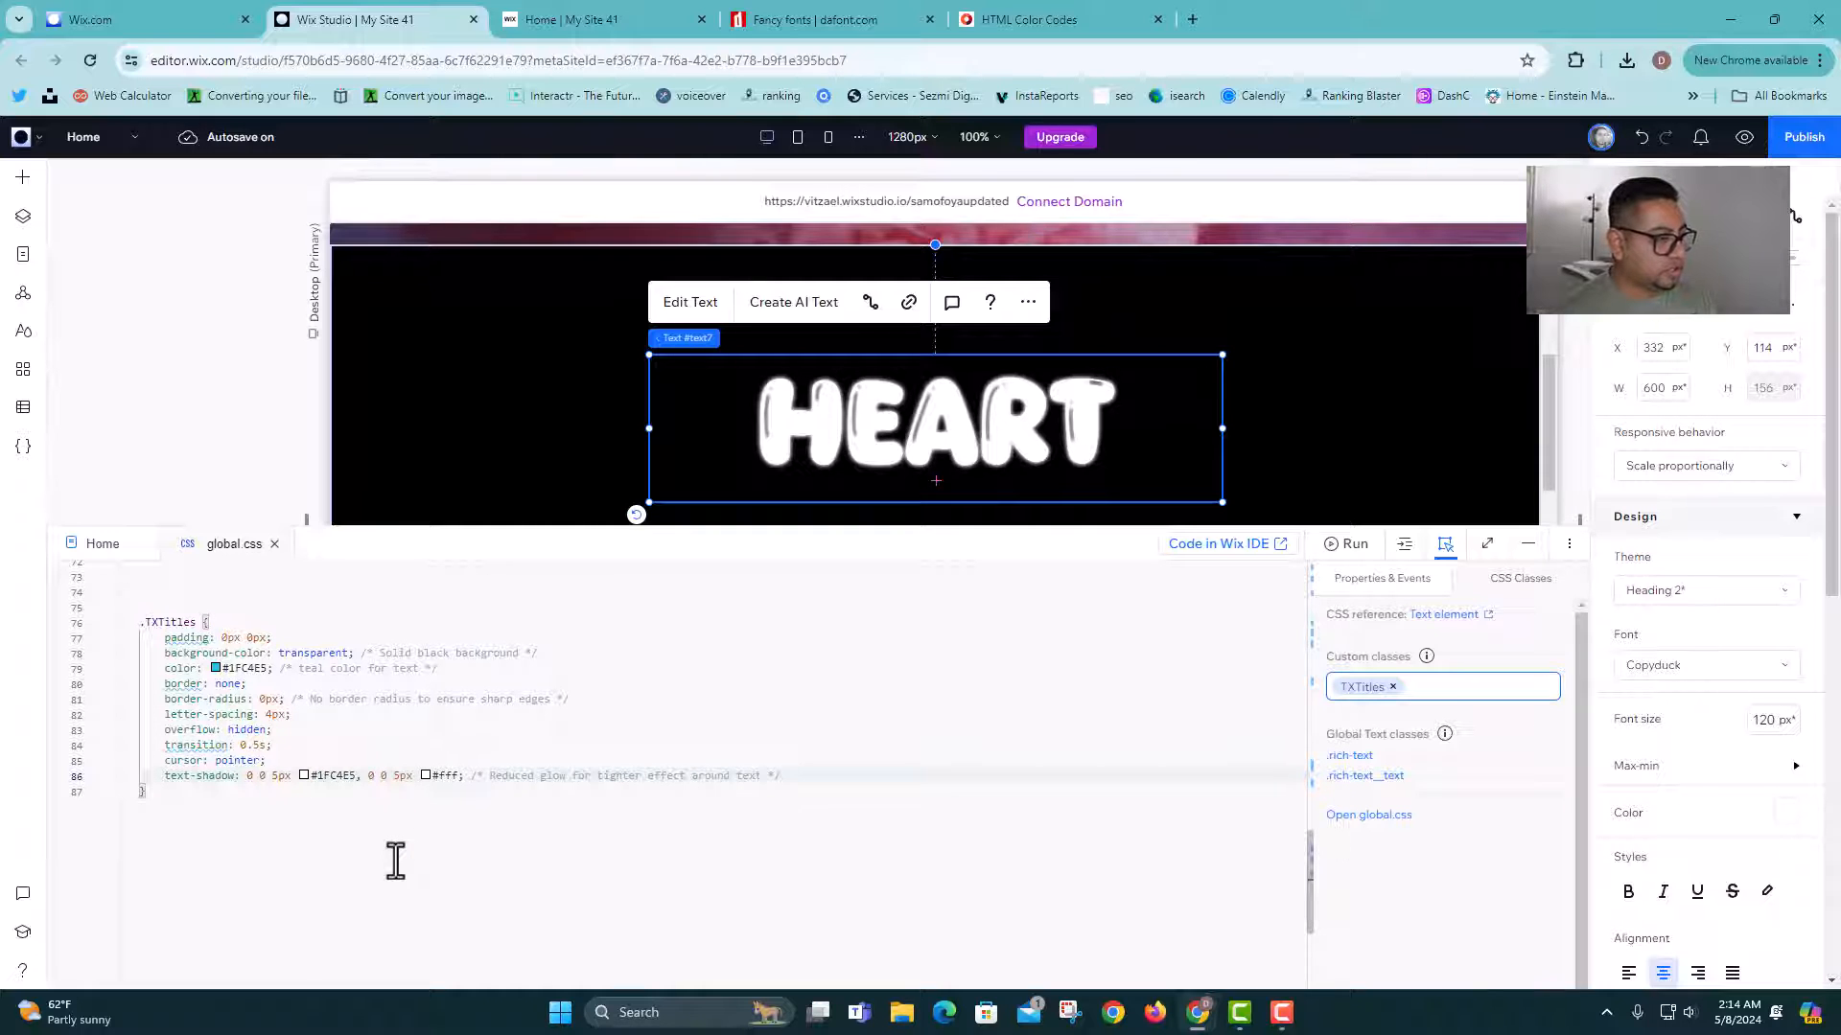
left_click(395, 859)
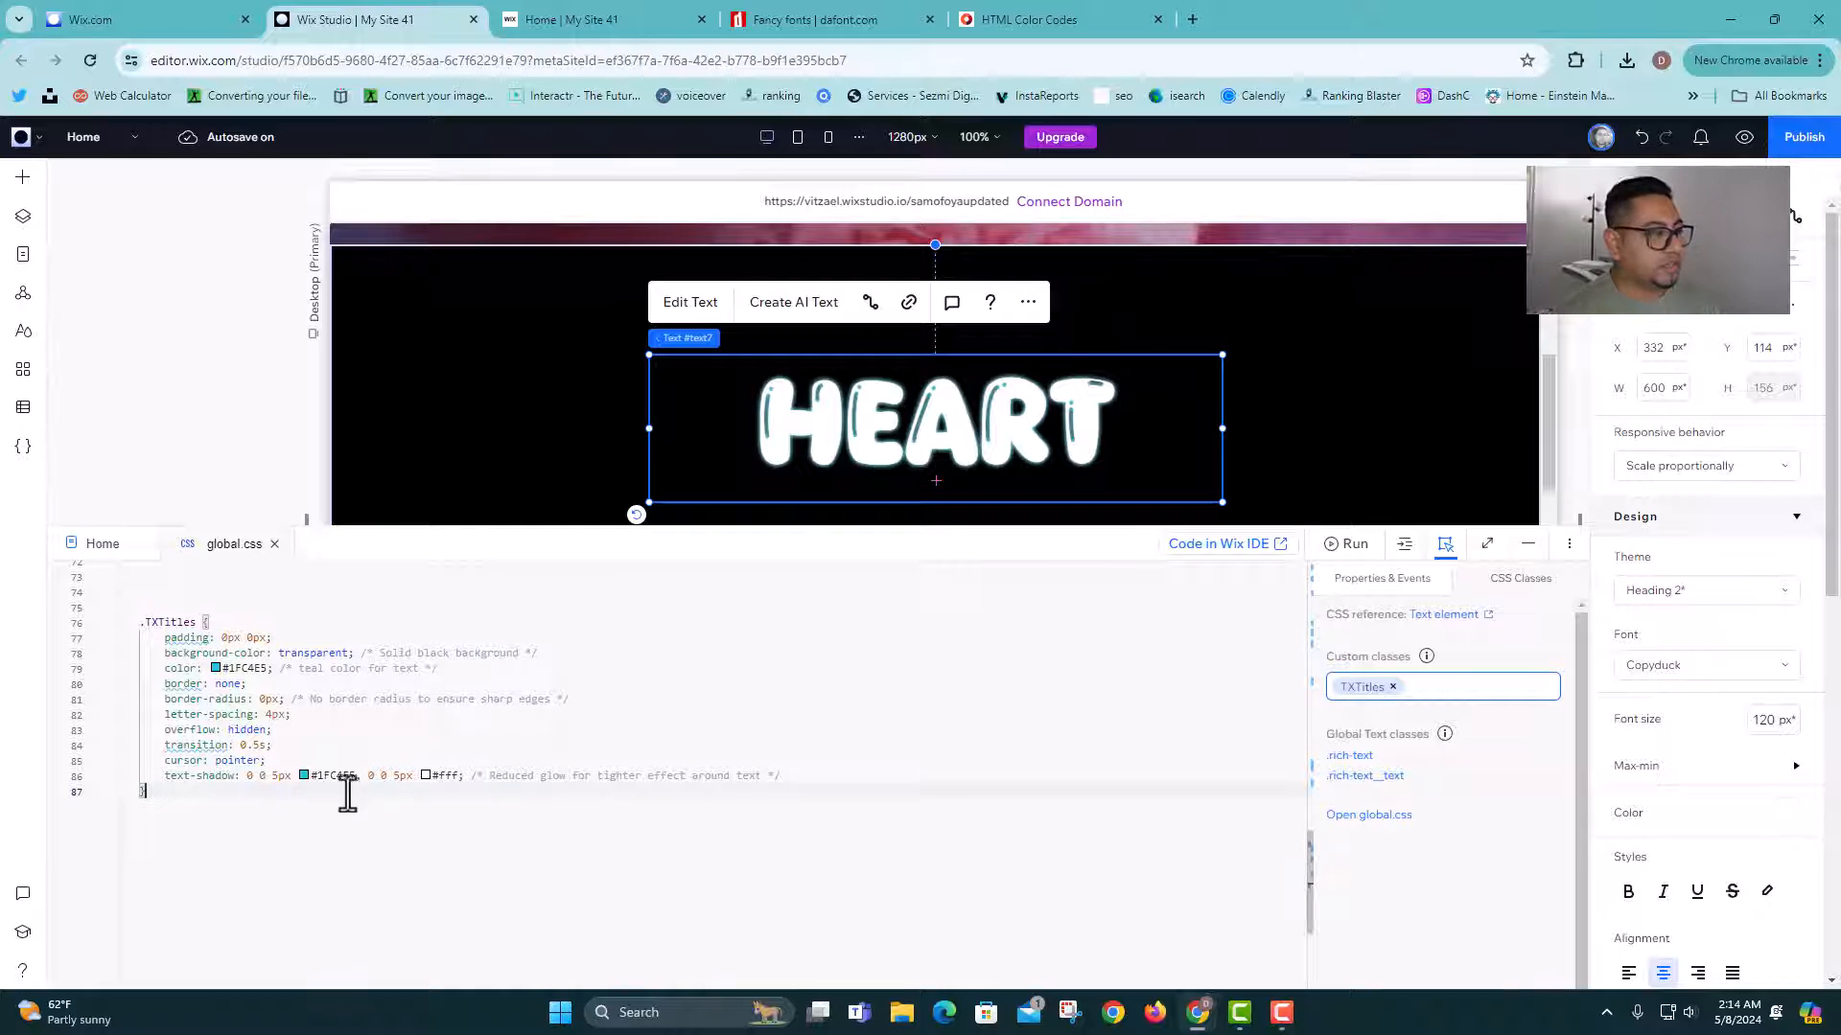
Step: Set the blur of both text-shadow layers in the .TXTitles rule to 10px
left_click(273, 775)
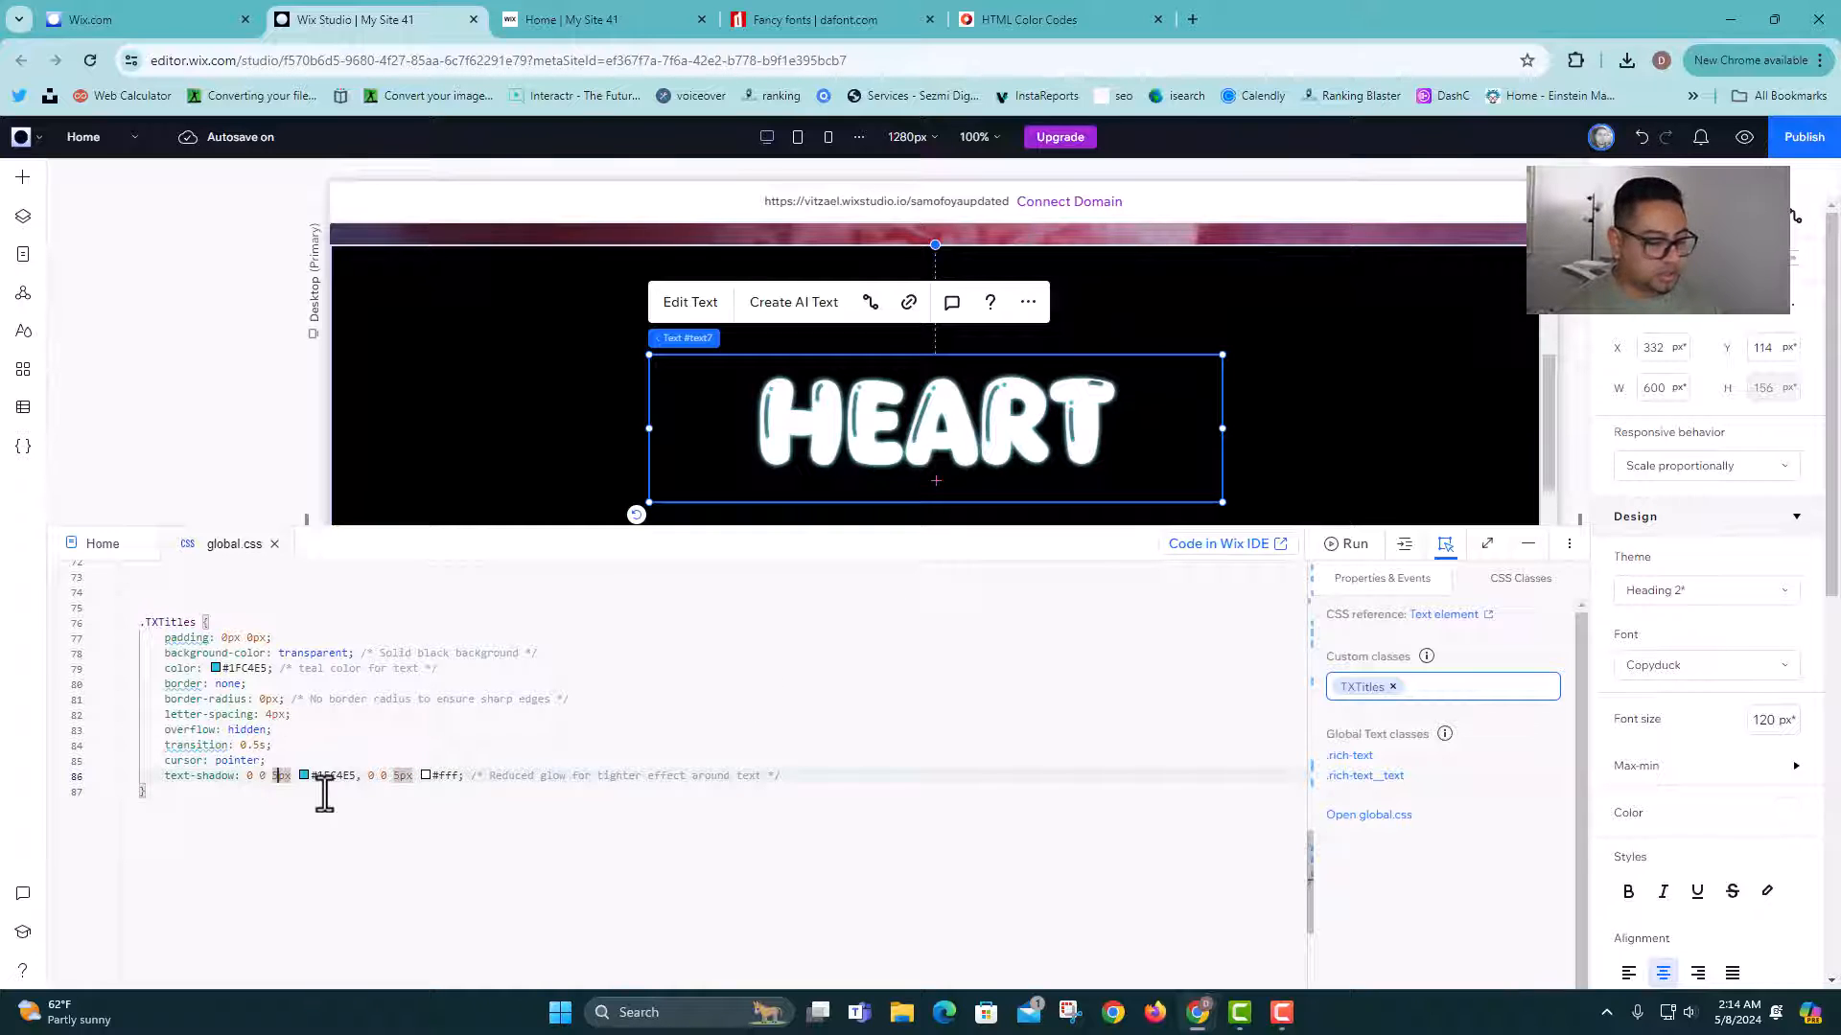
key("Delete")
type("10")
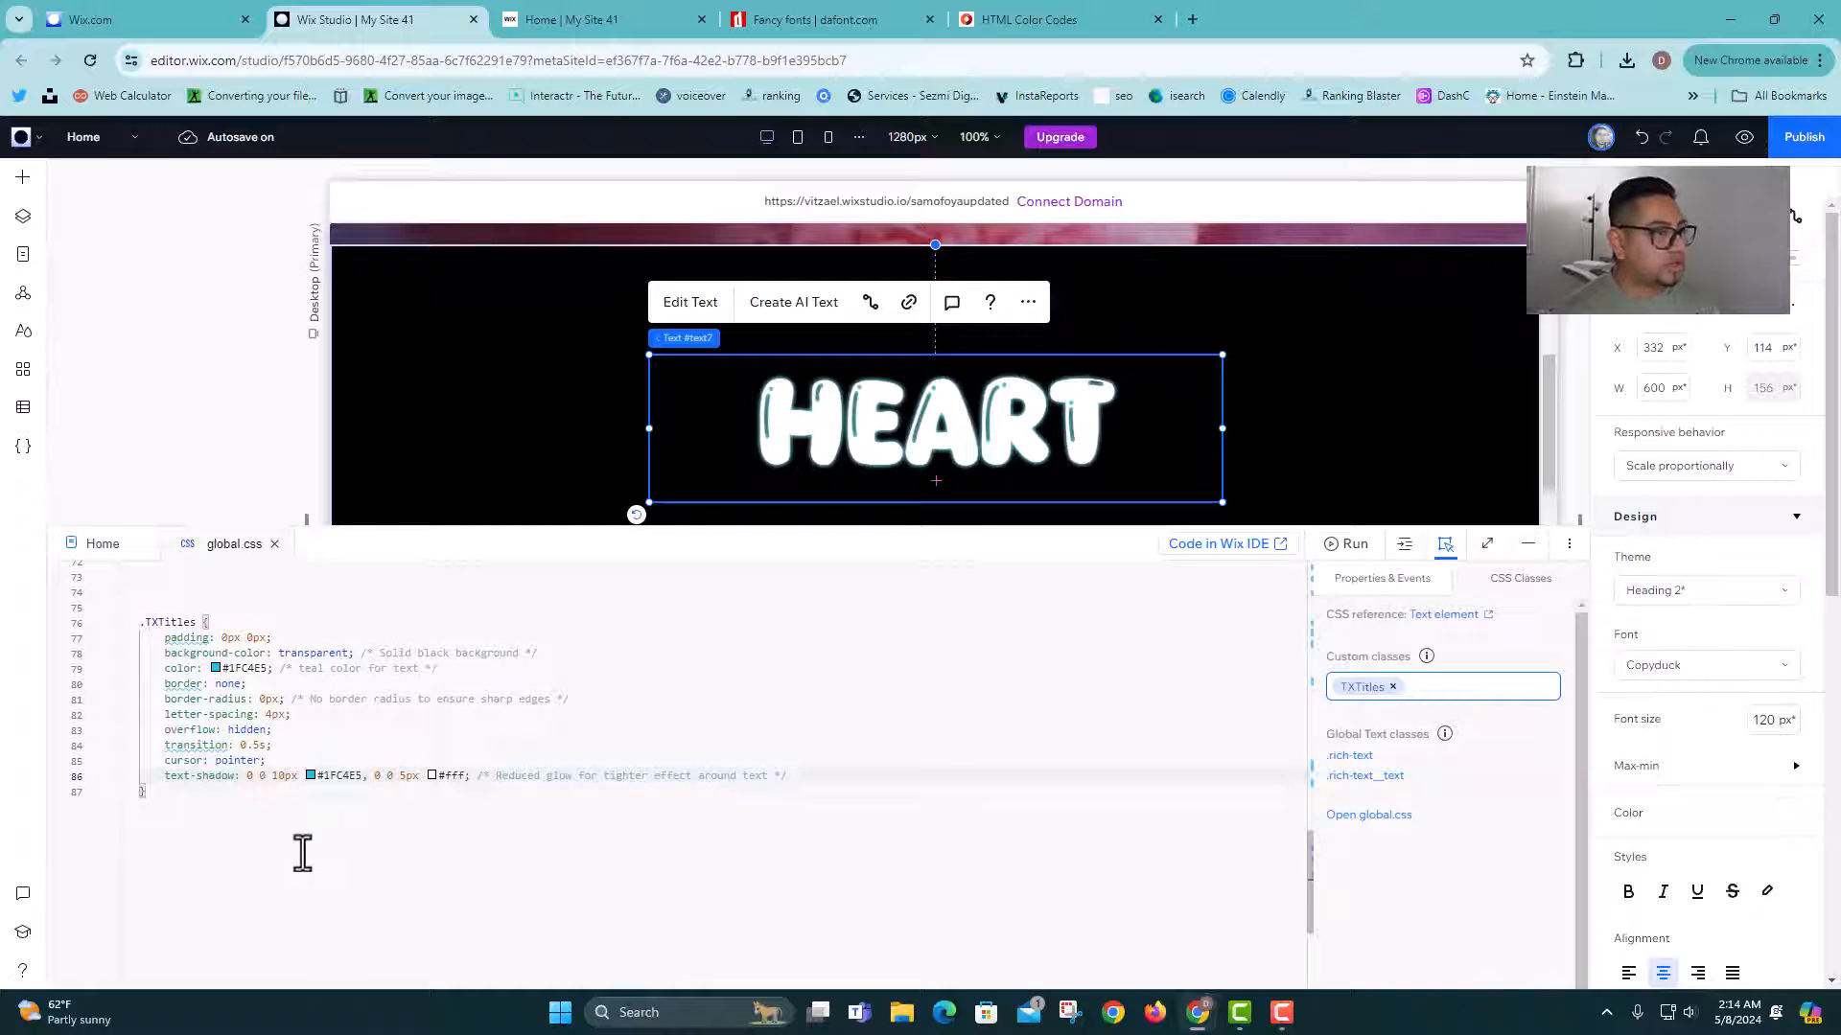
left_click(302, 853)
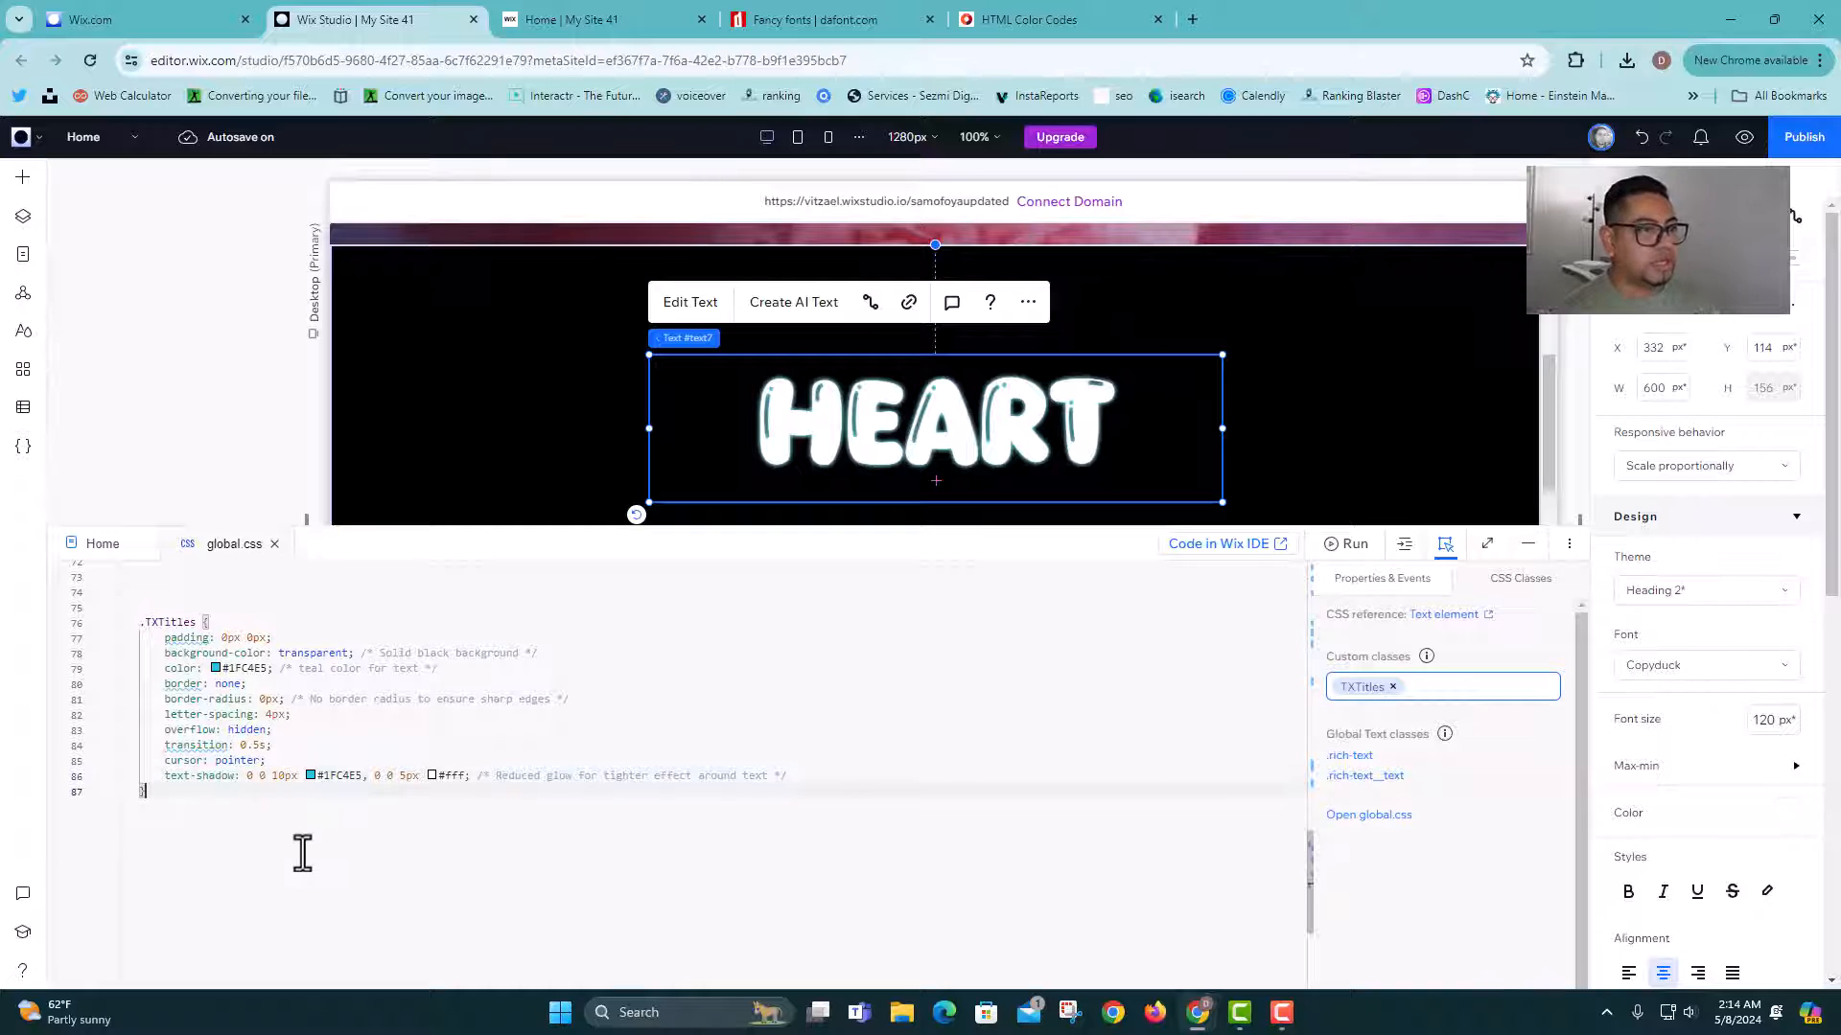
left_click(404, 775)
key("Delete")
type("10")
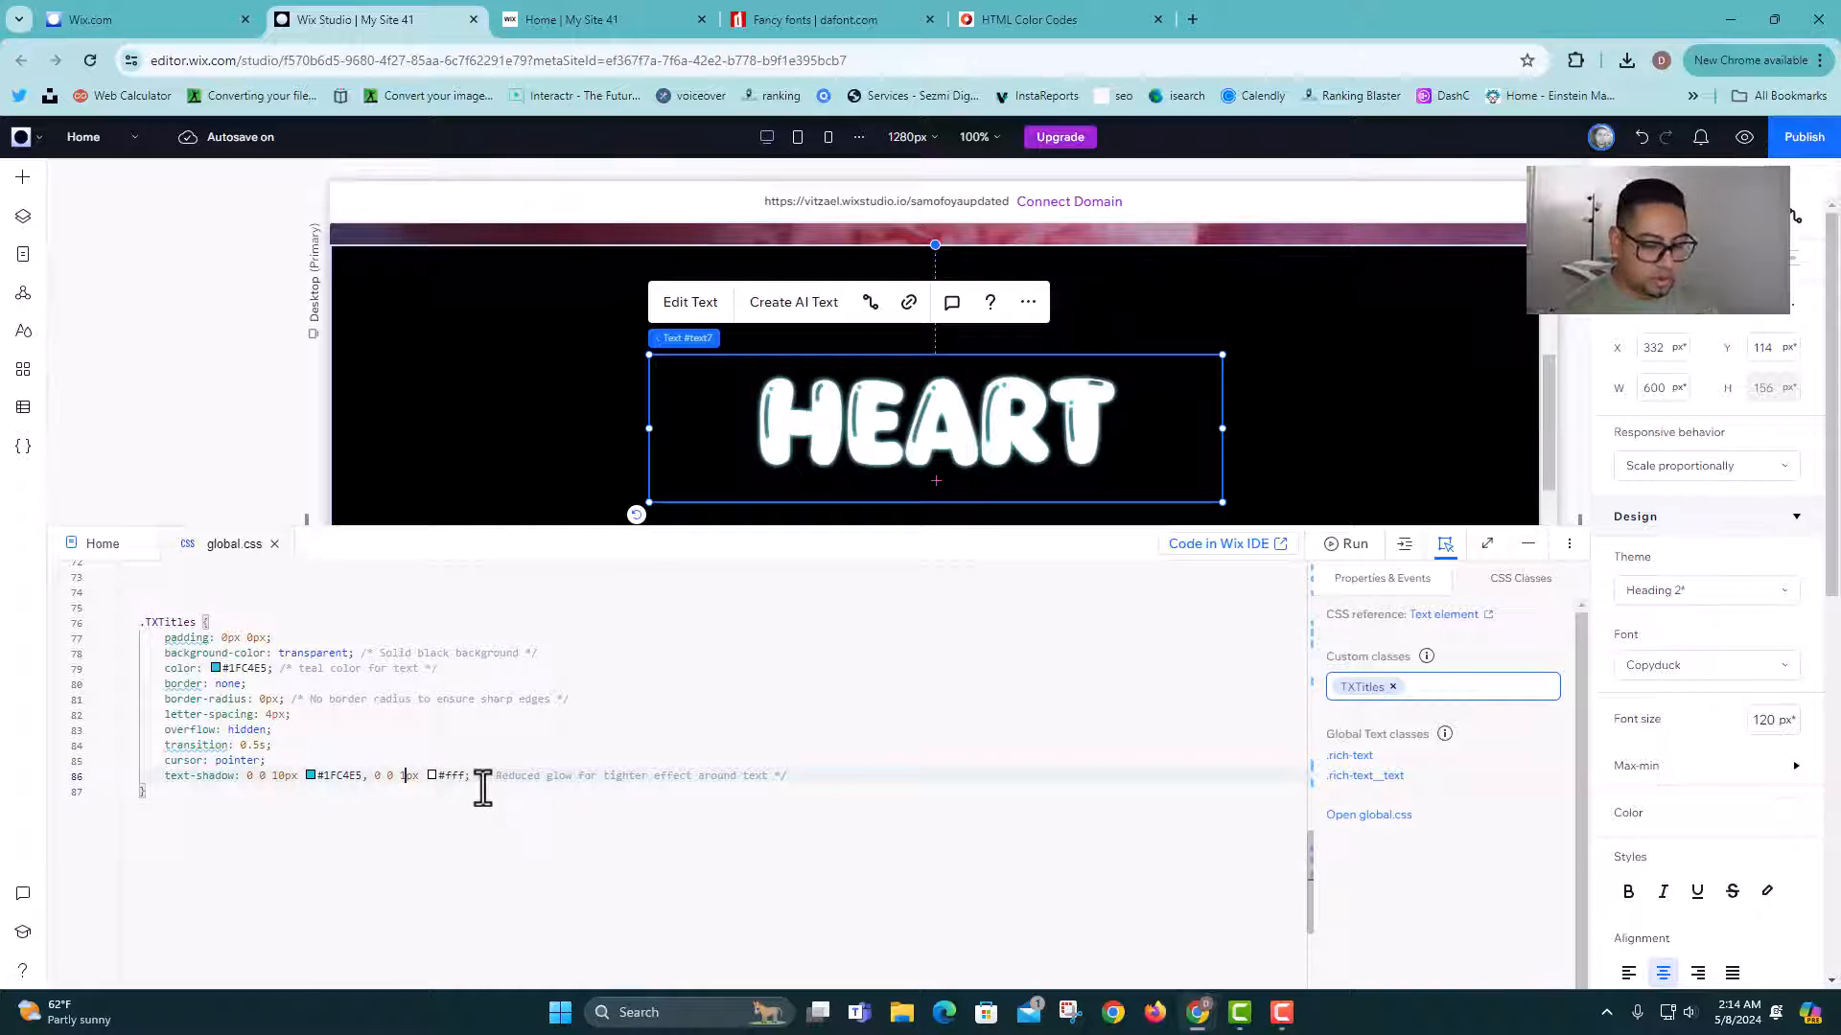
left_click(423, 863)
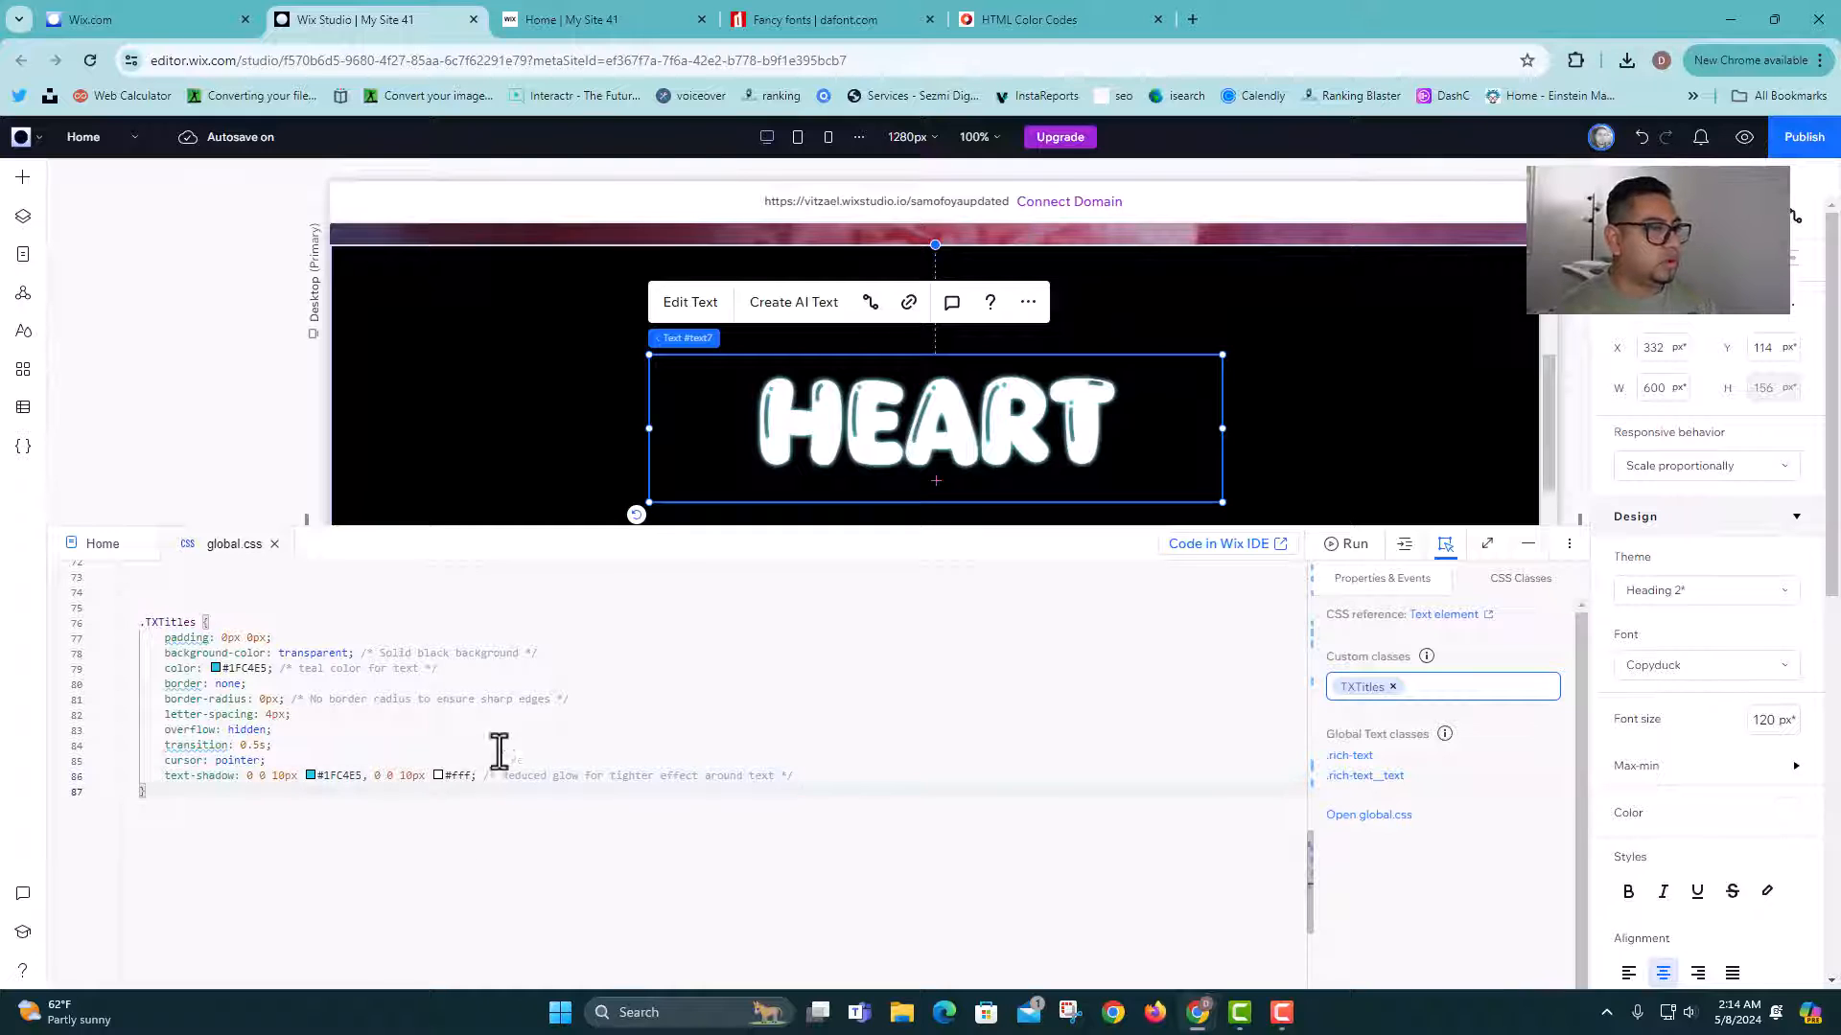
Step: Collapse the code area, preview the site to check the glow around the "Heart" heading, and return to the editor
left_click(692, 534)
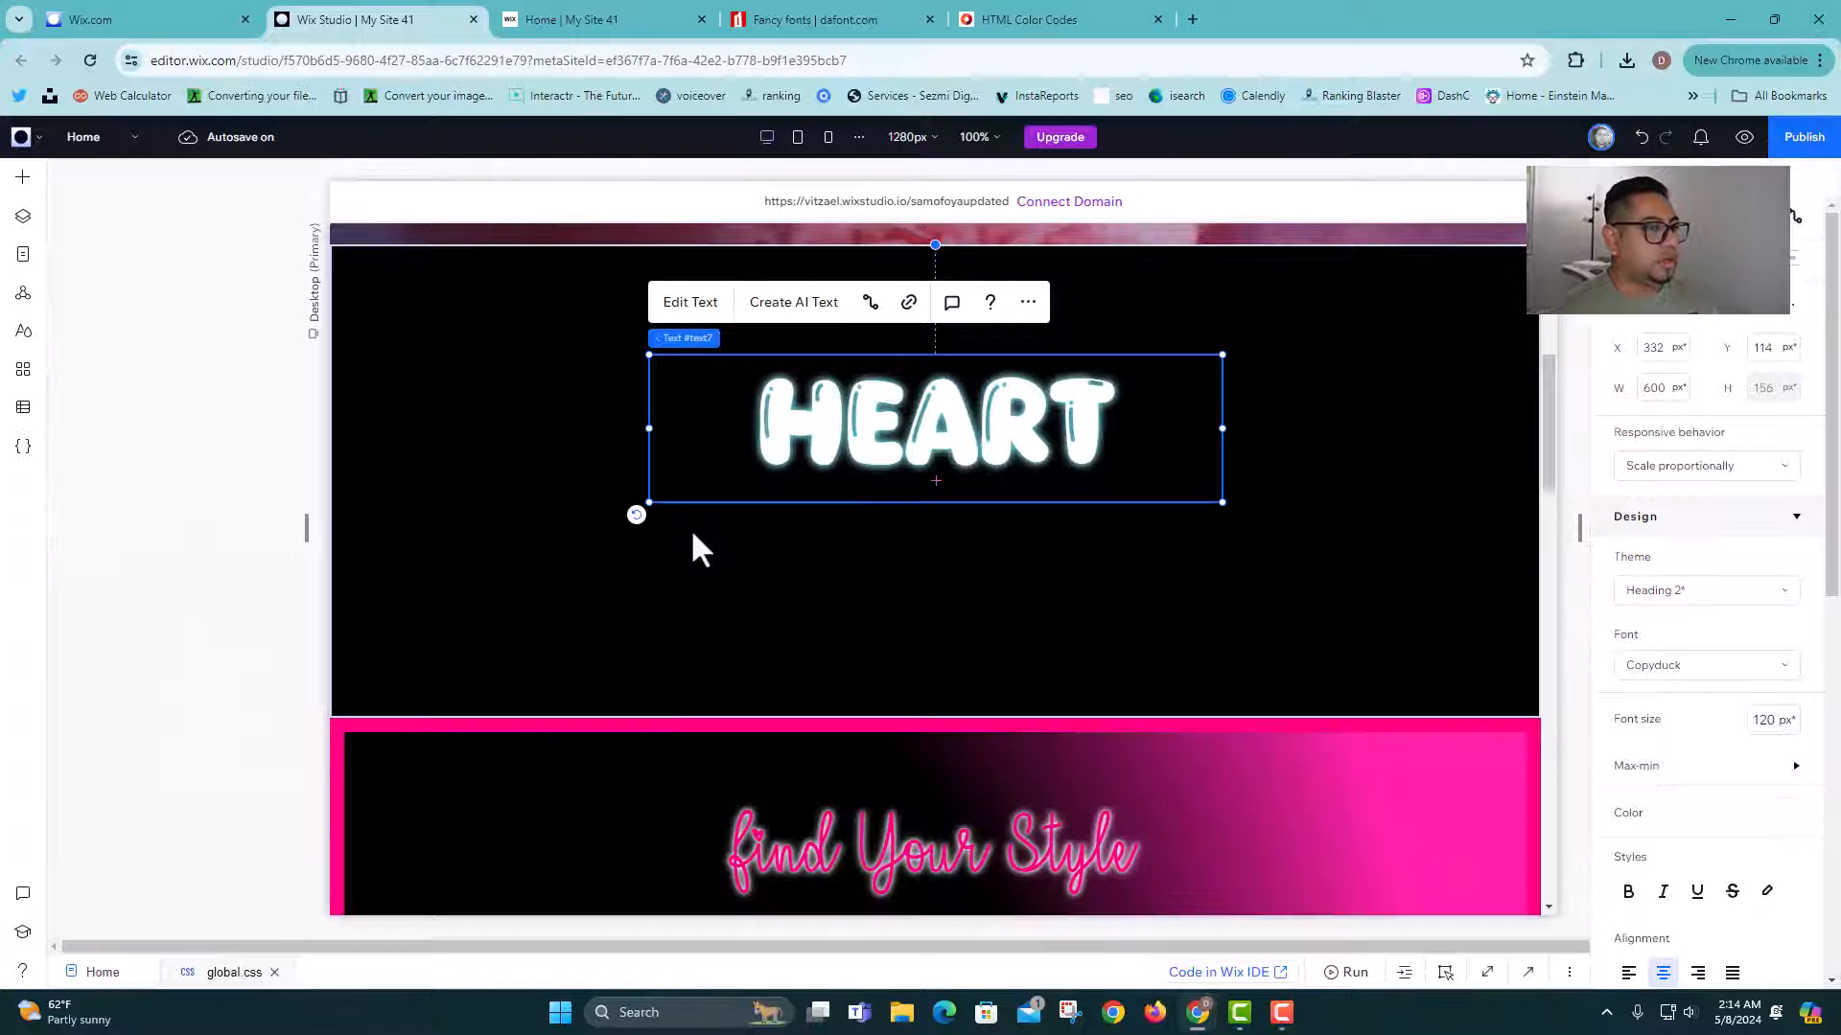
left_click(1339, 396)
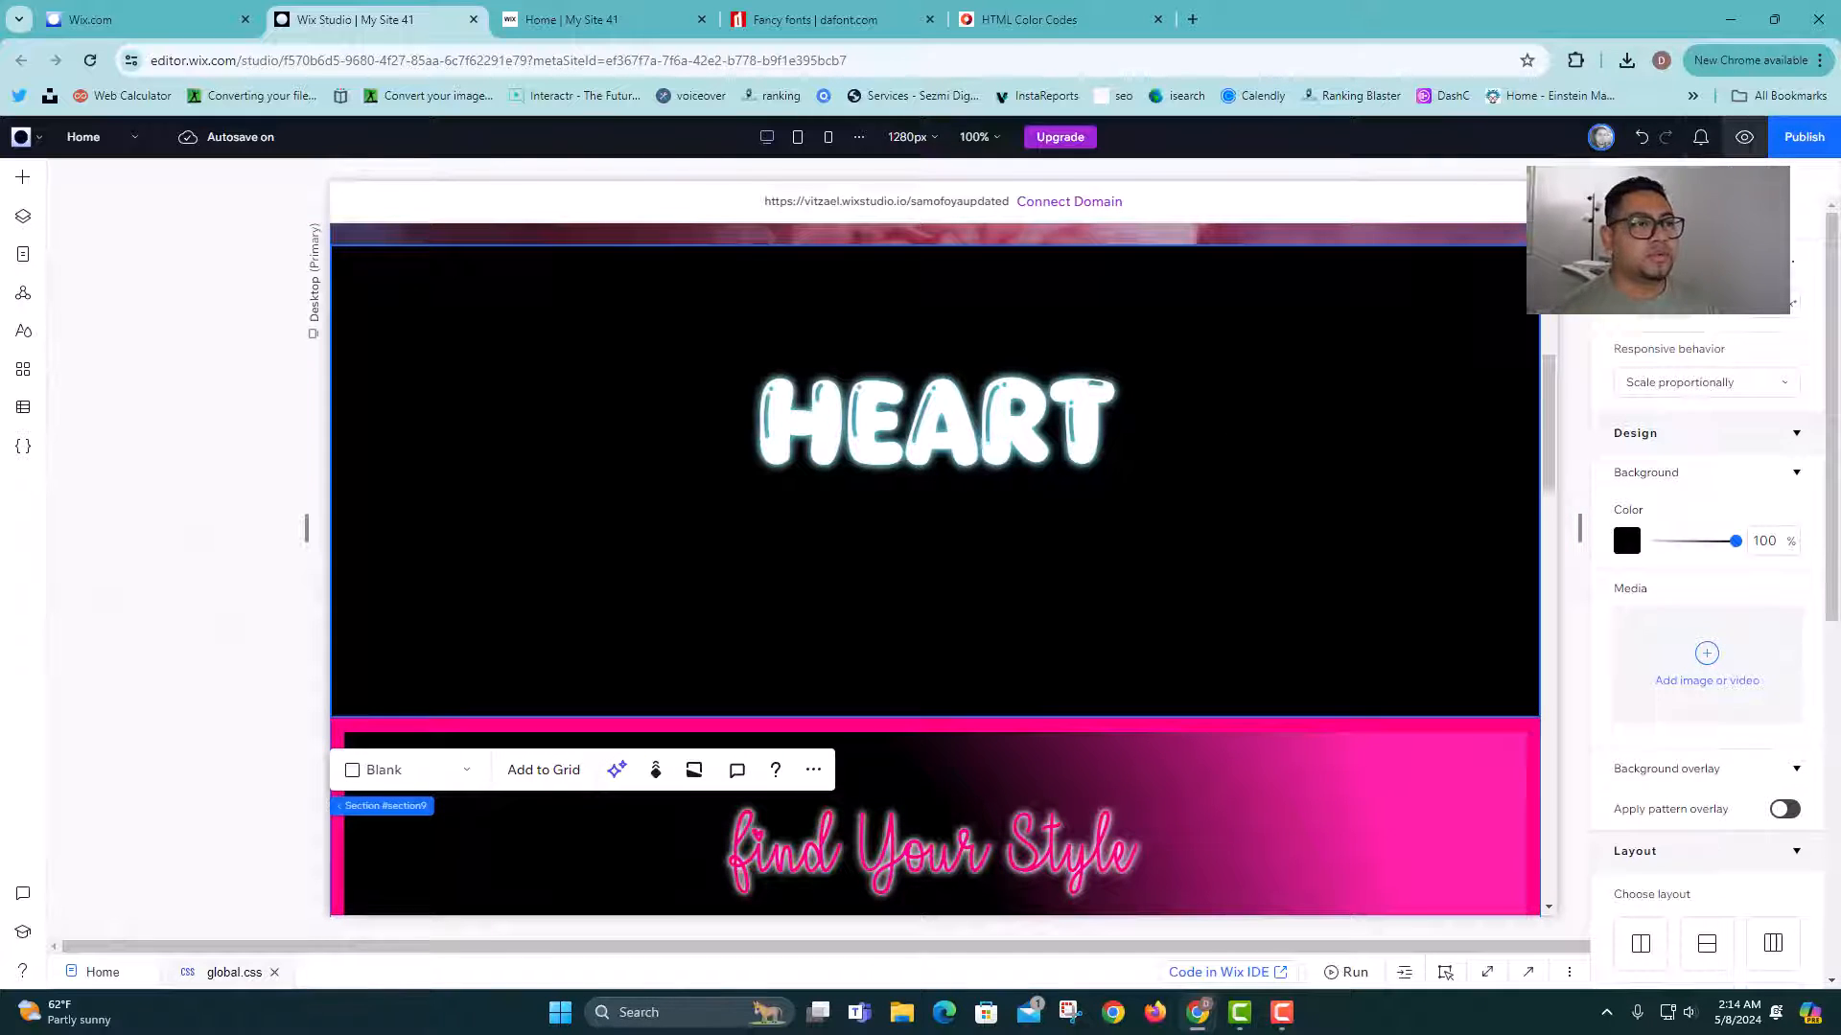
left_click(1744, 137)
scroll(1272, 377, "up", 1)
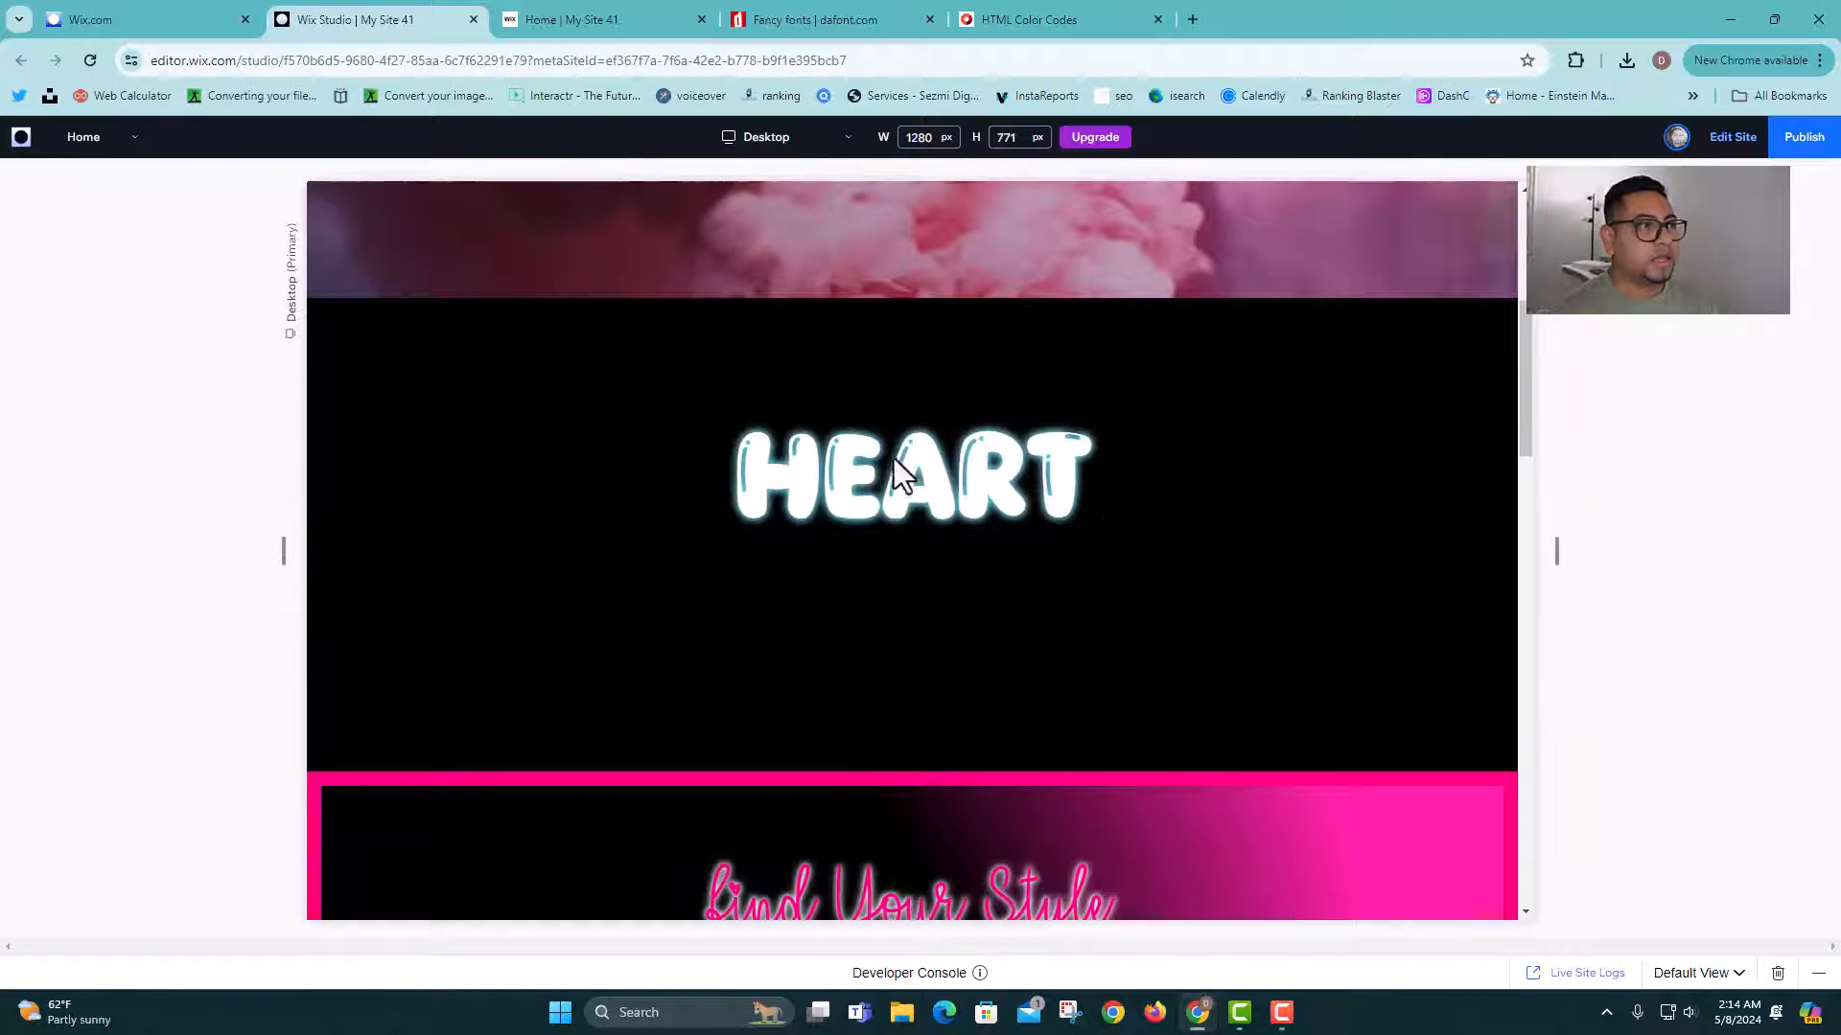
scroll(865, 451, "down", 1)
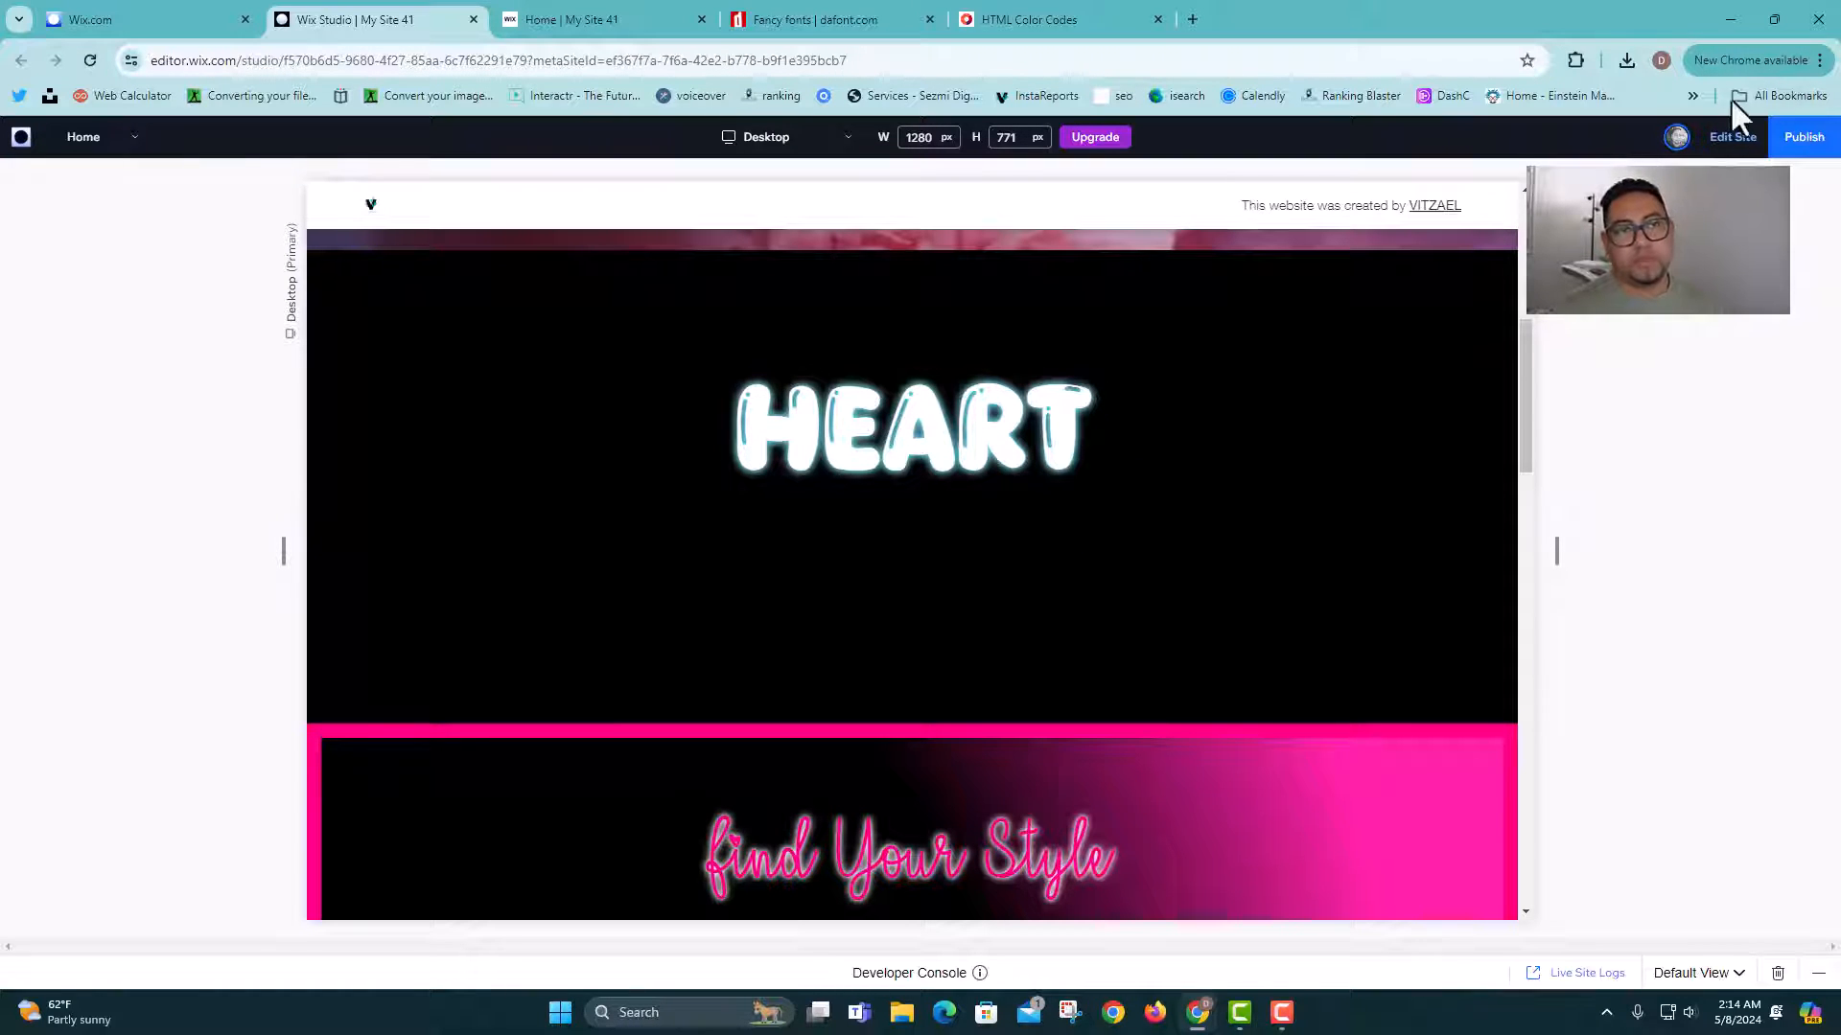
left_click(1732, 136)
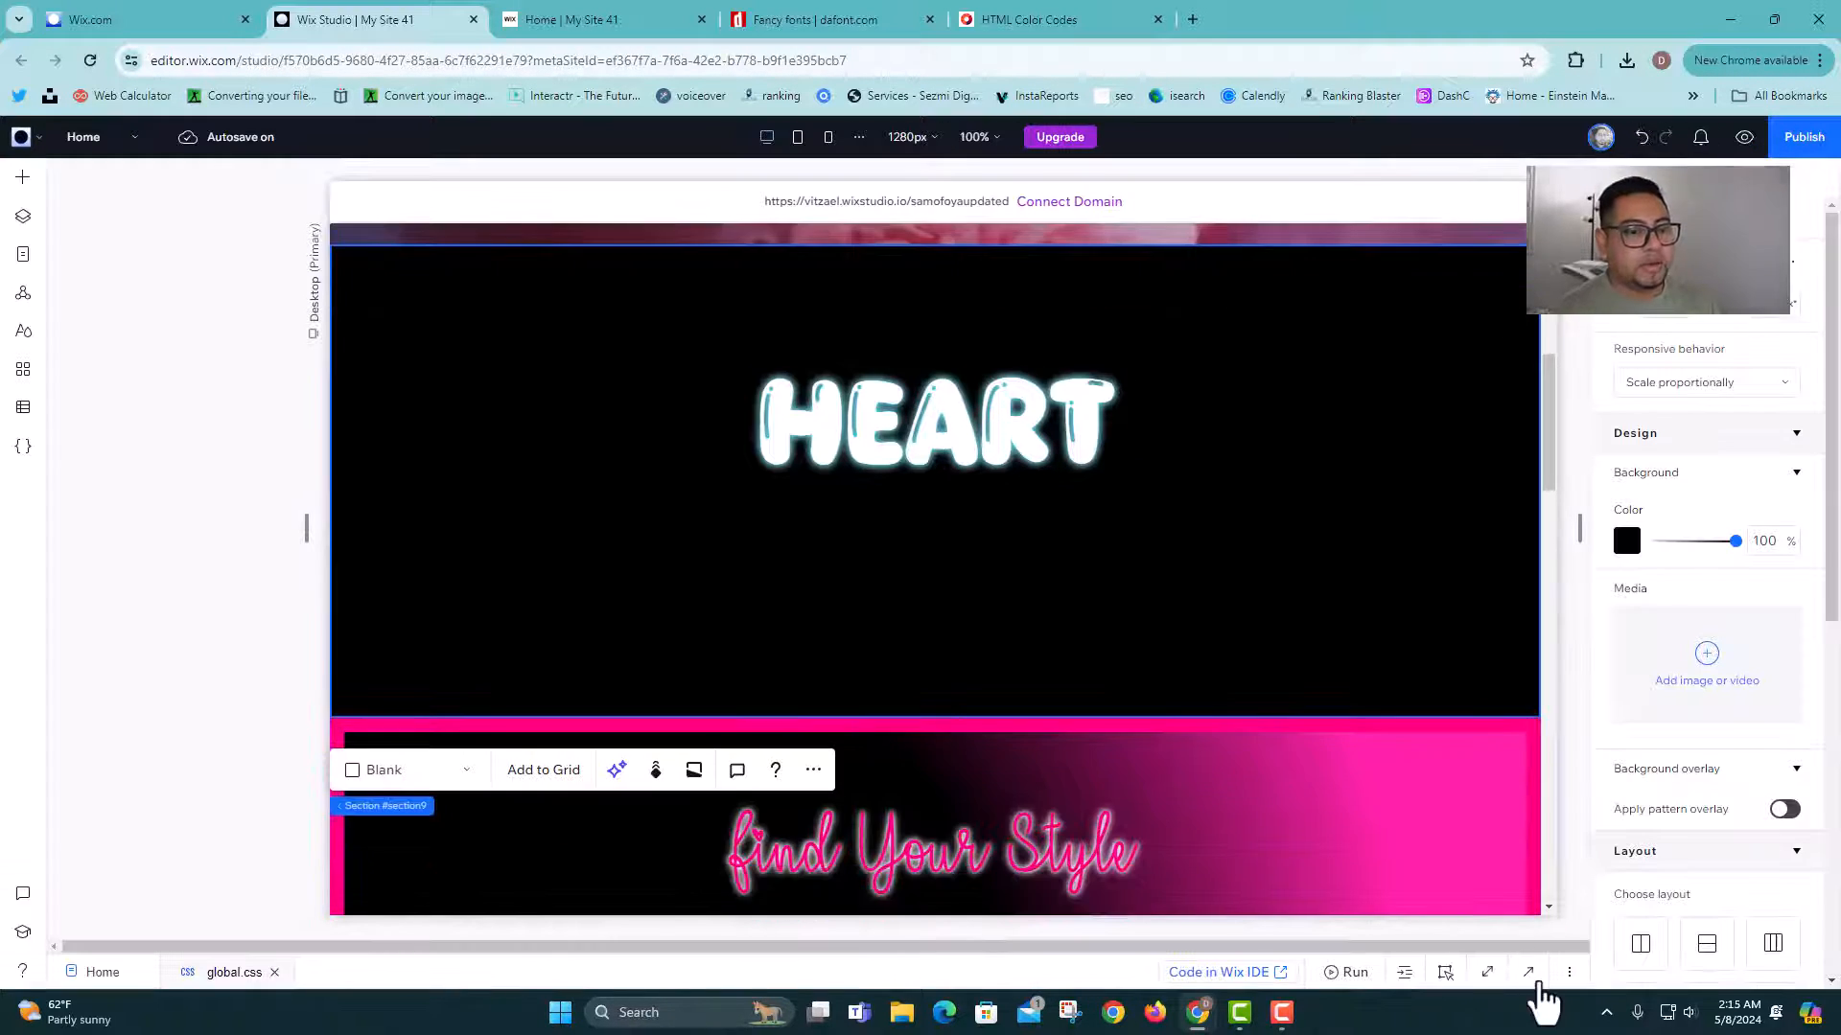
Step: Reopen global.css and set the blur of the second, white text-shadow layer in the .TXTitles rule to 20px
left_click(1530, 974)
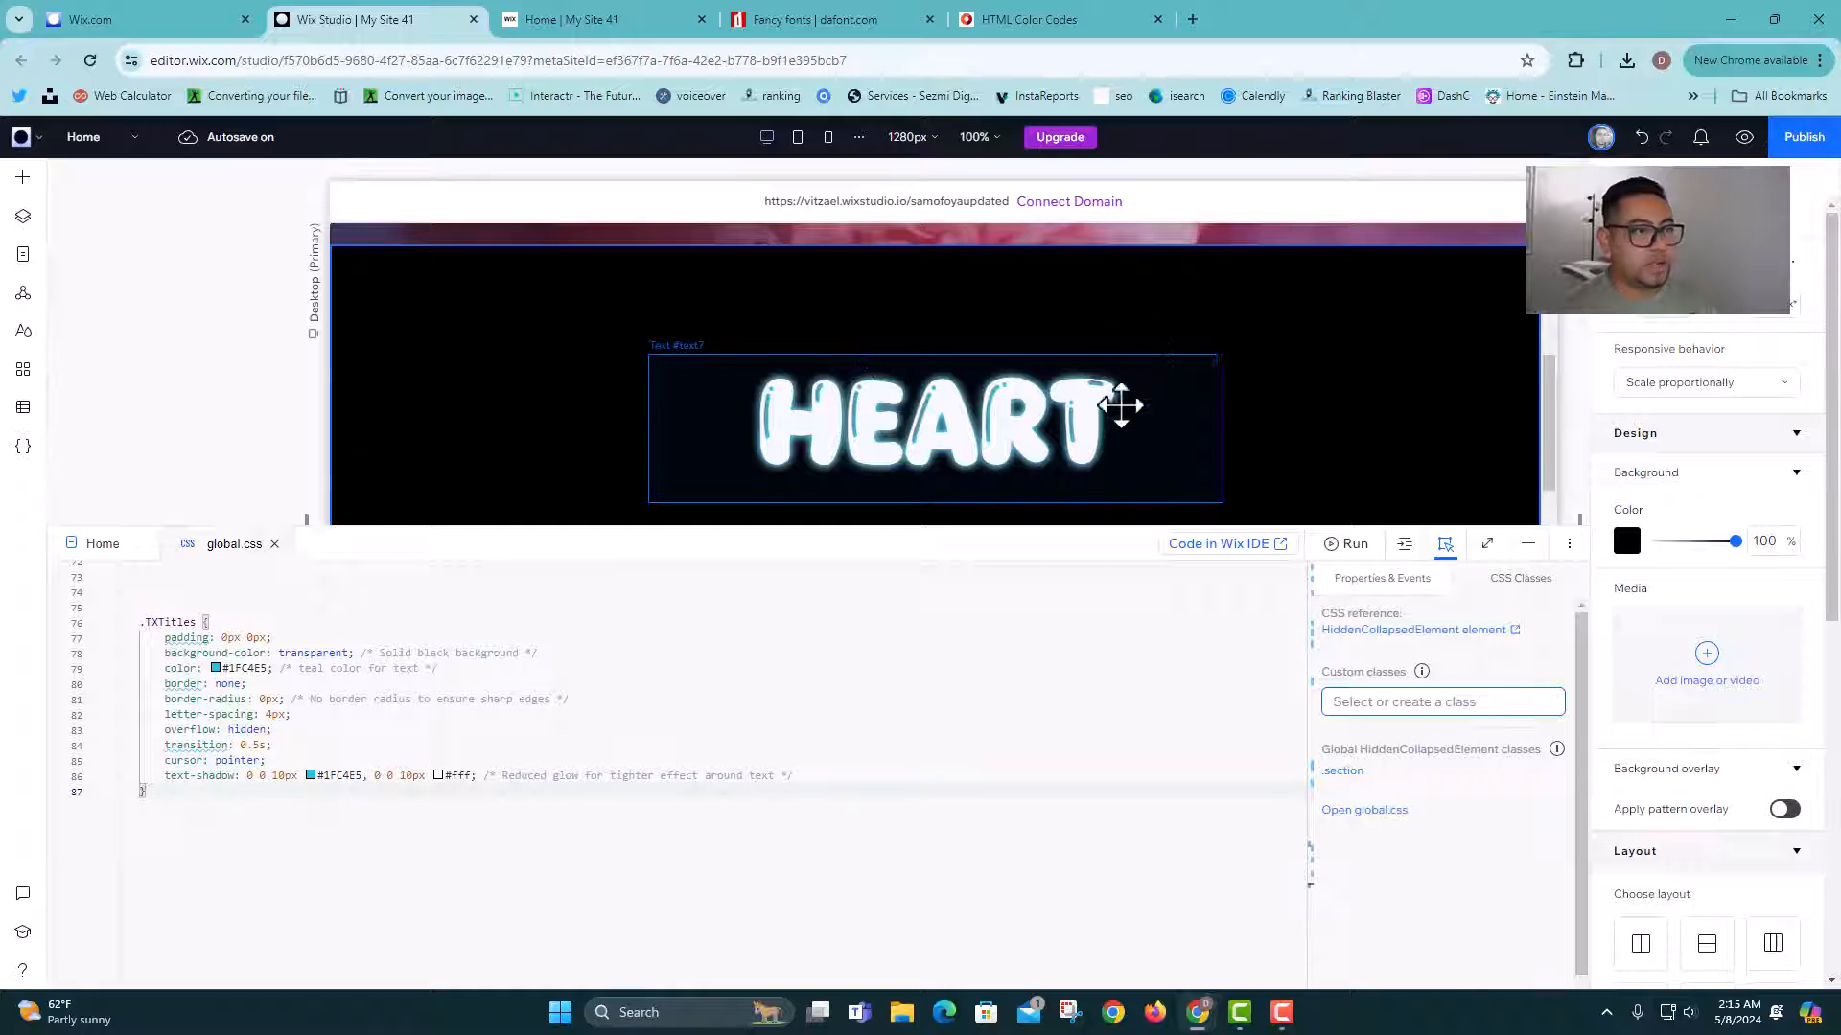
left_click(412, 775)
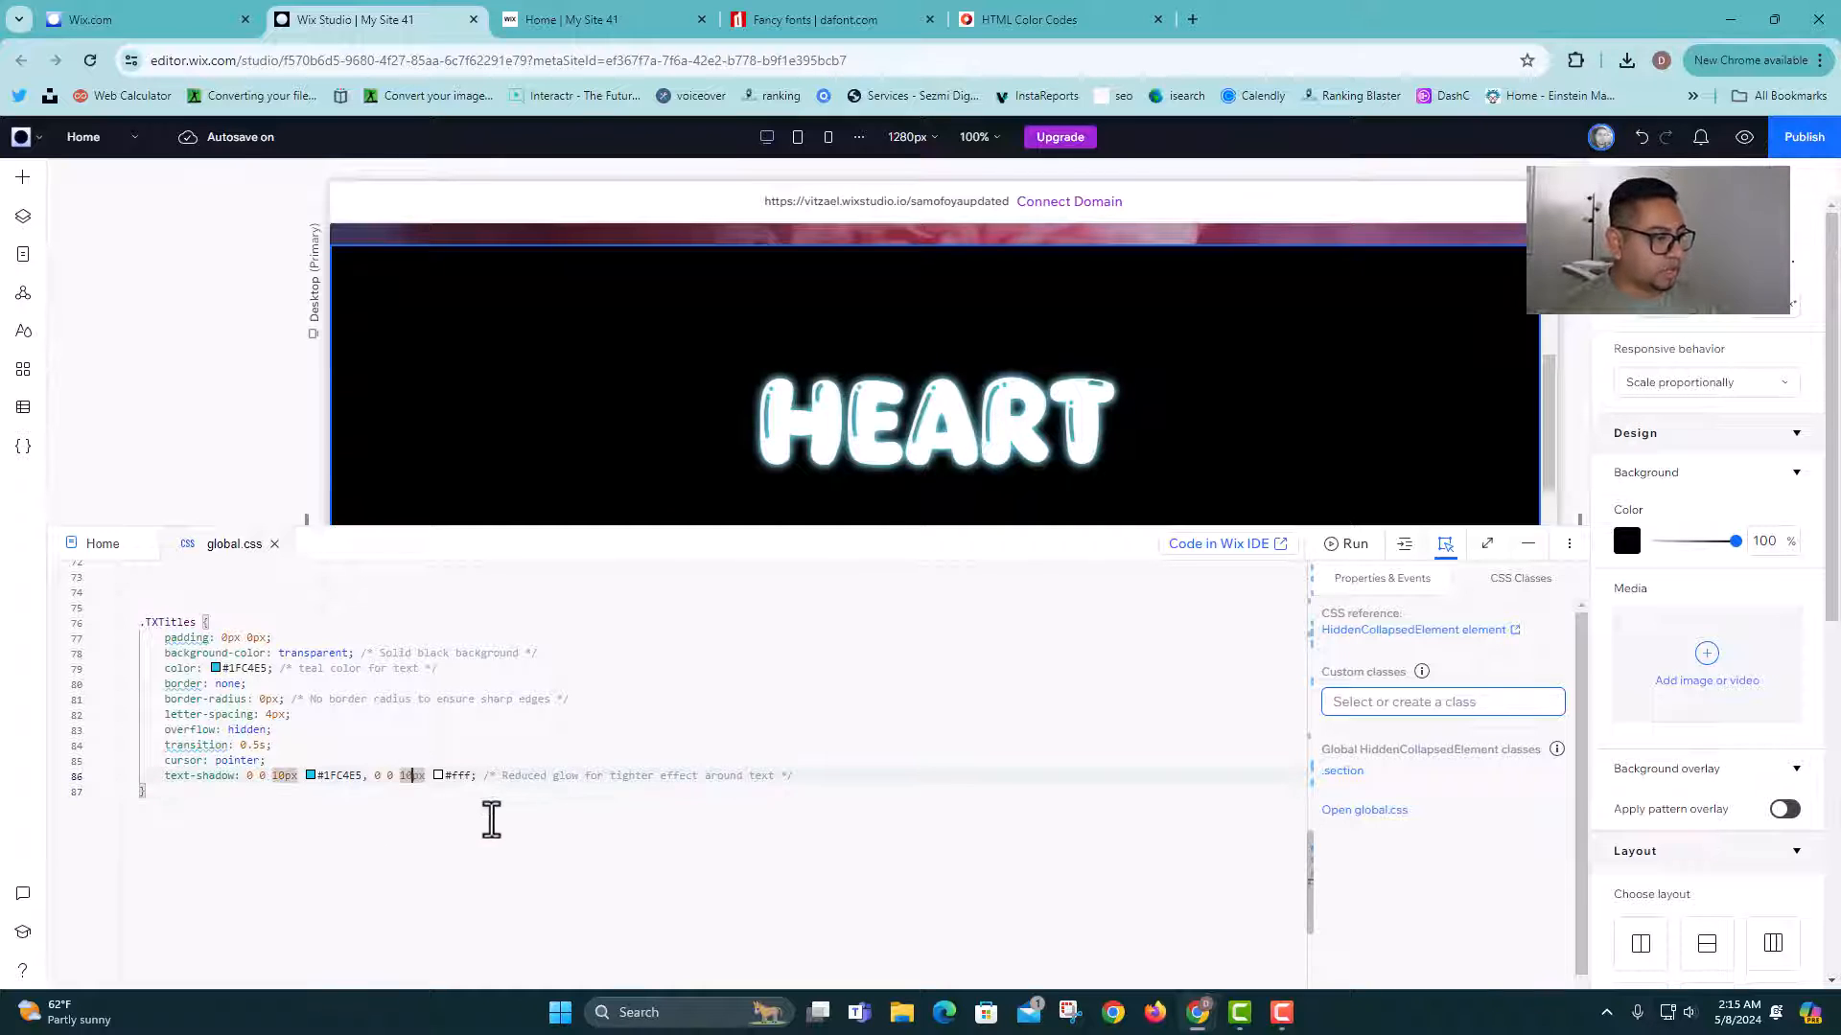
key("BackSpace")
key("BackSpace")
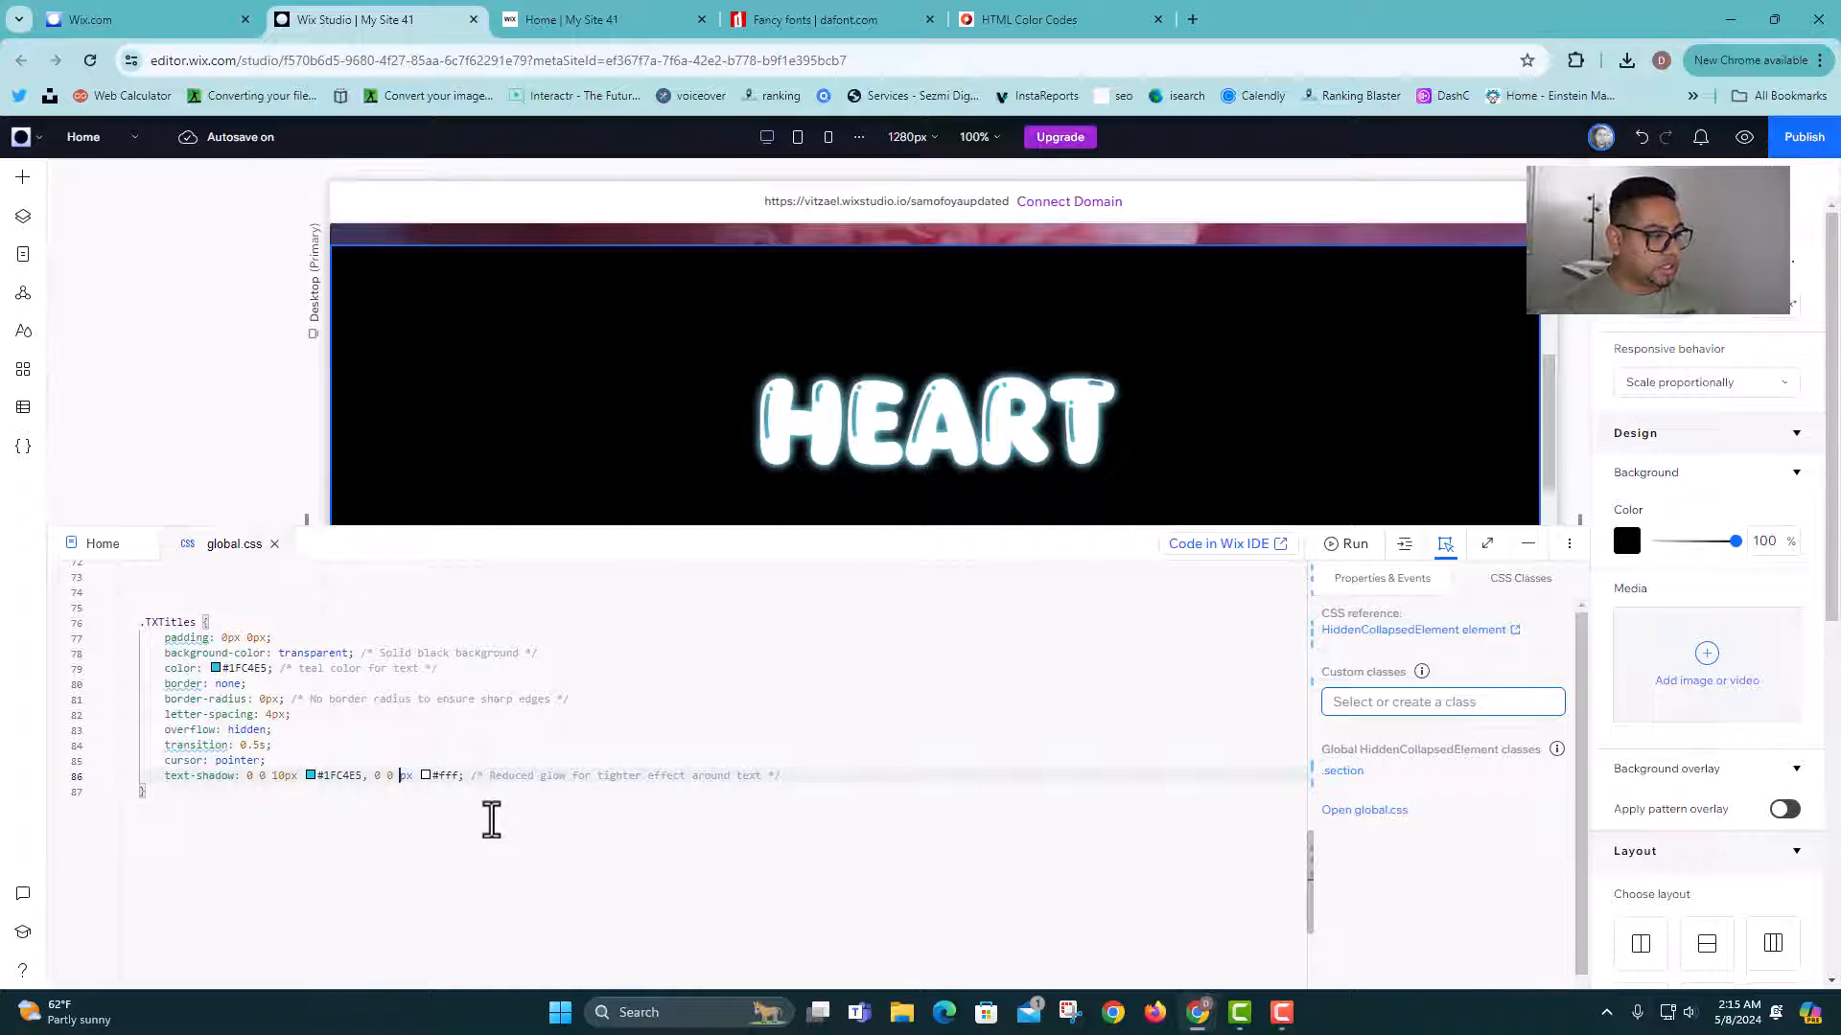
type("20")
left_click(401, 842)
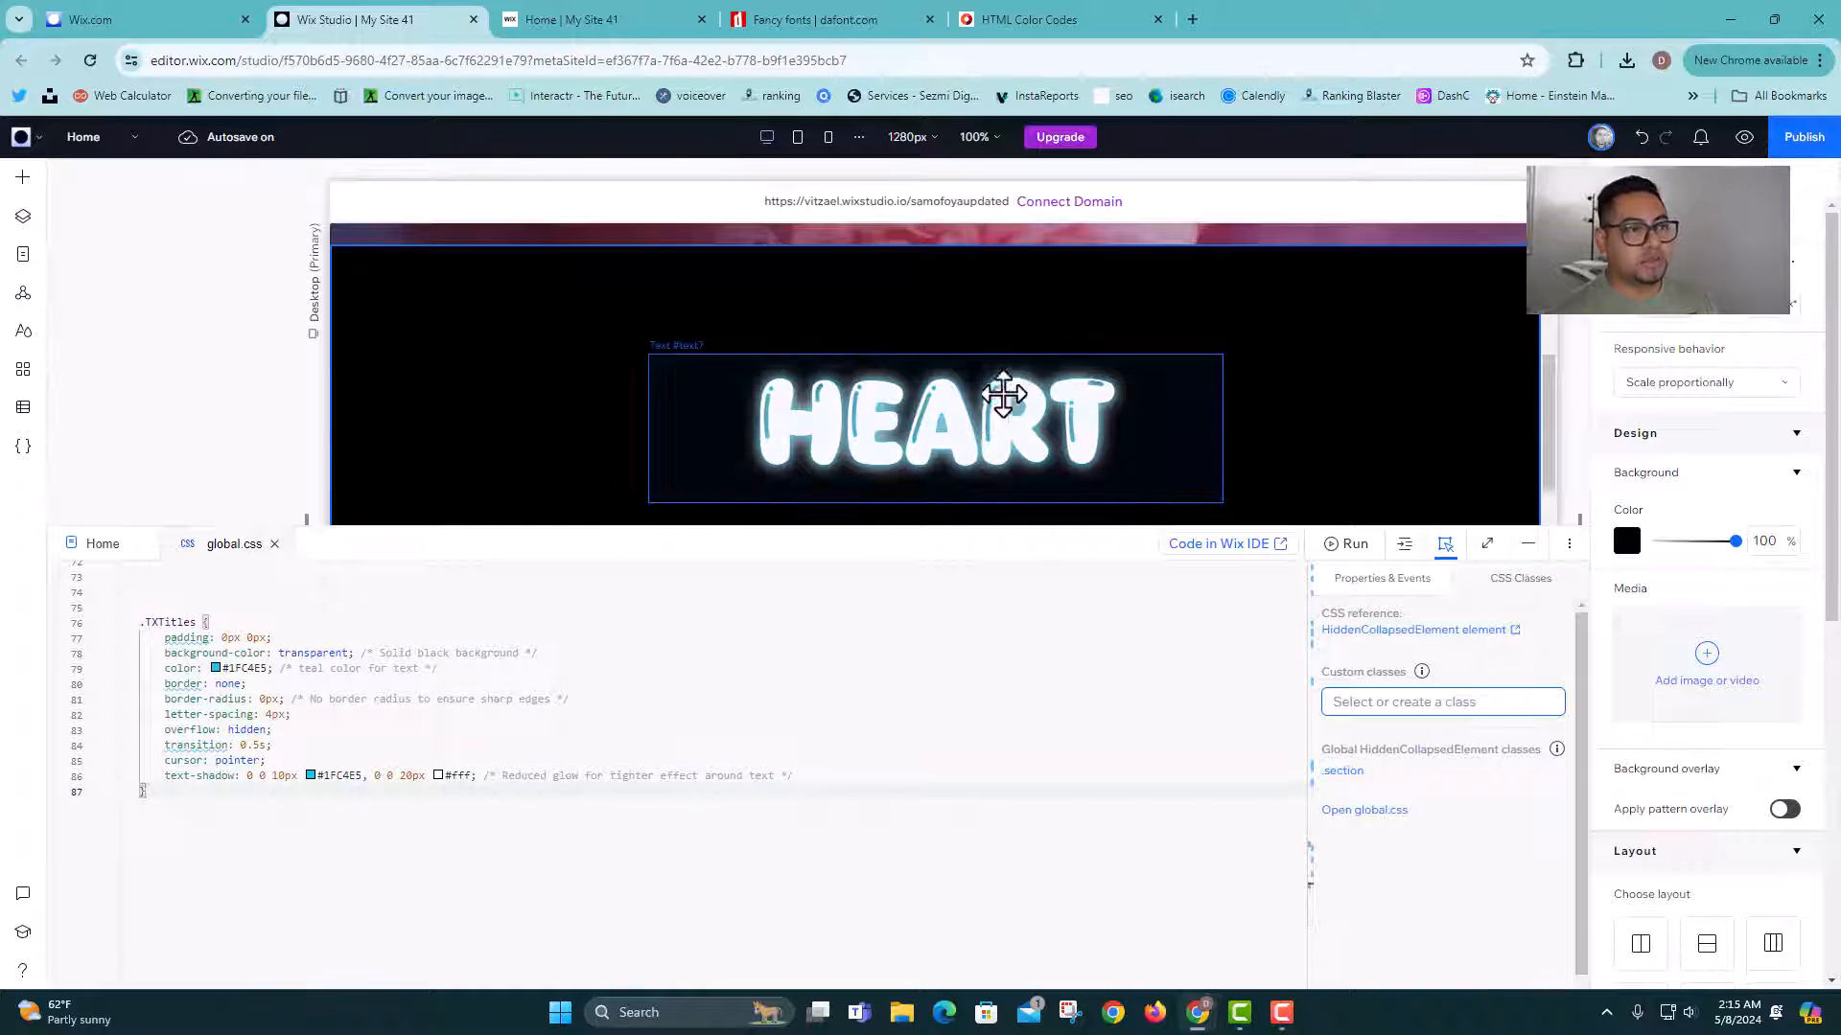
Step: Try pink, blue, green and lilac text colors on the "Heart" heading and settle on the dark purple from the saved colors
left_click(998, 437)
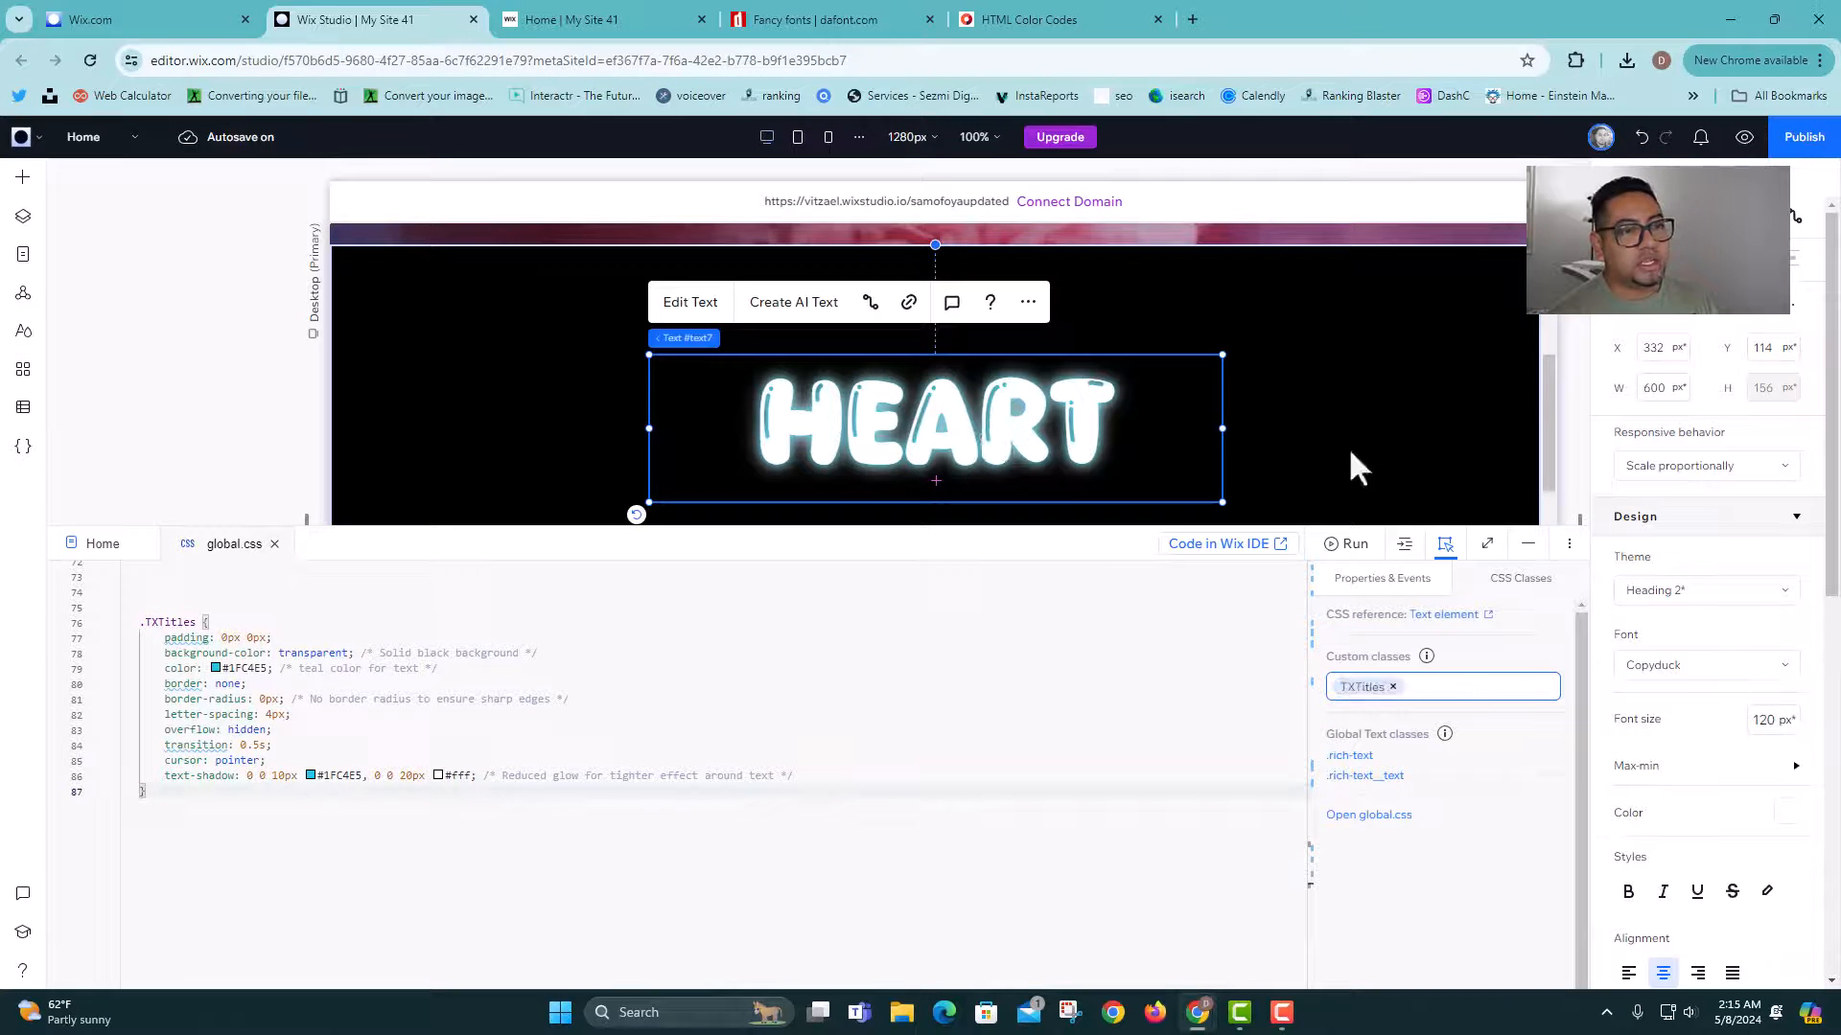
left_click(1785, 812)
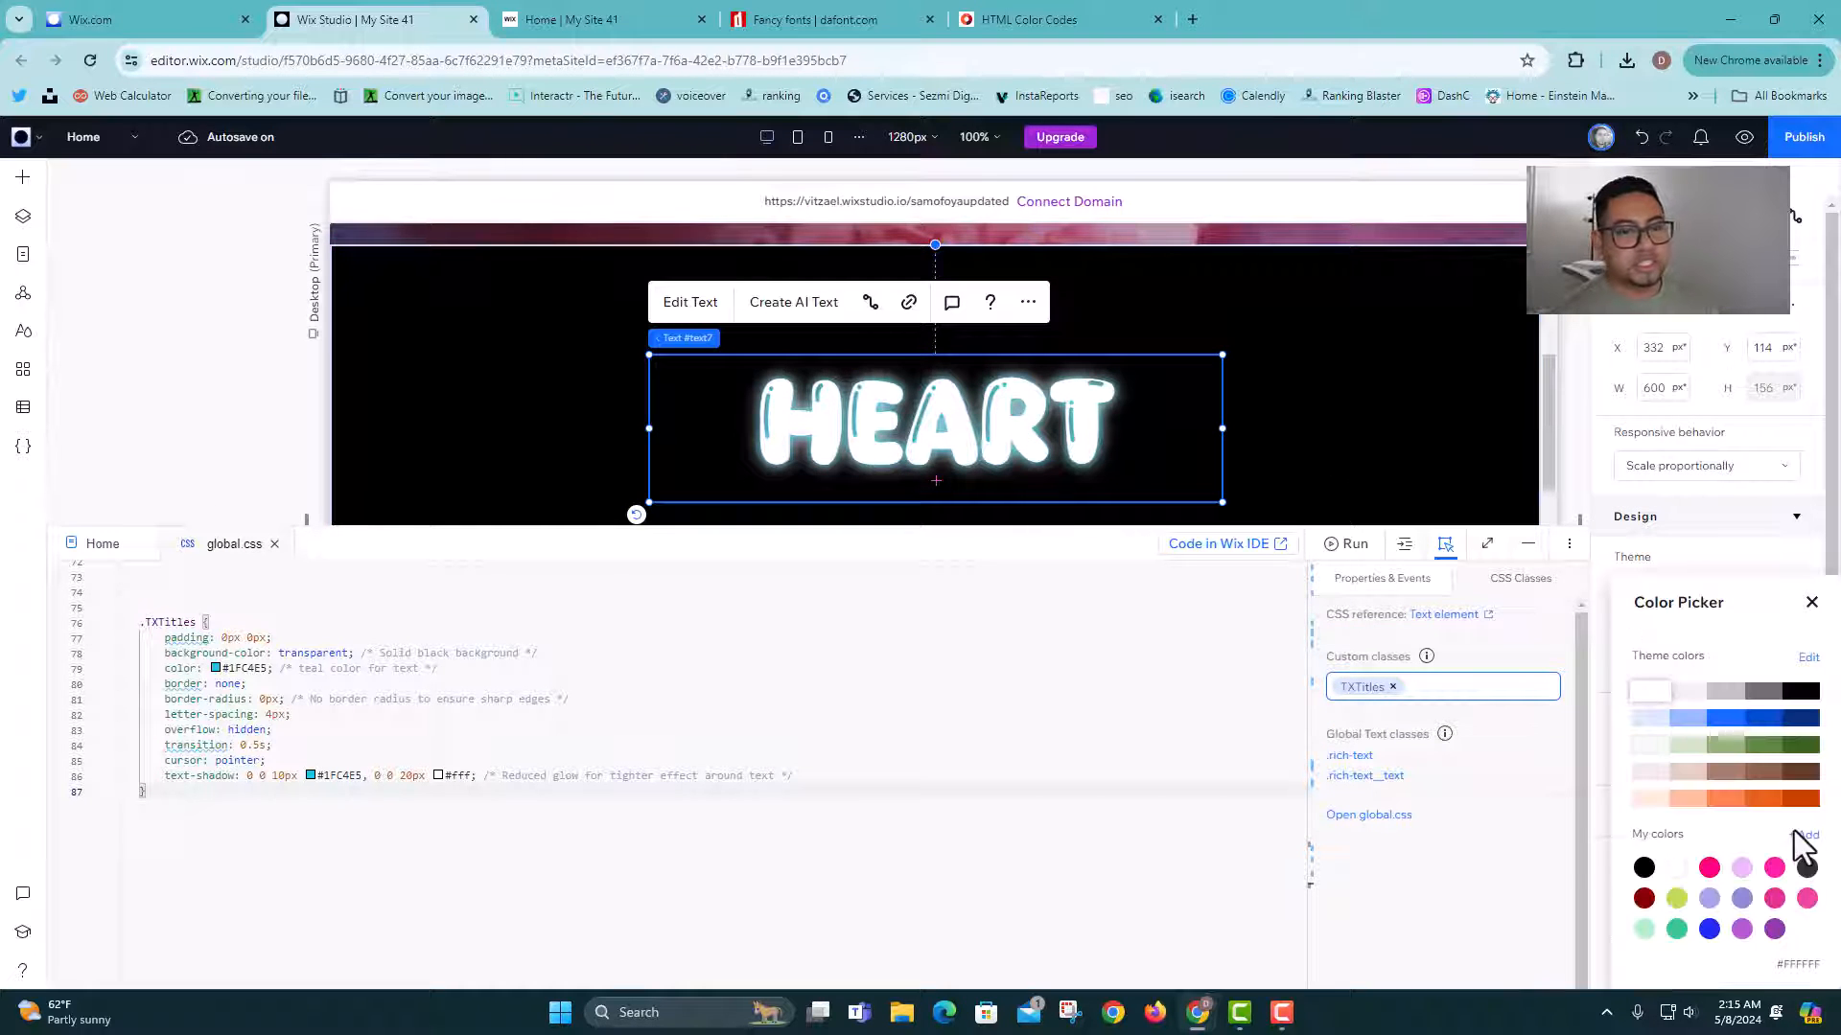
left_click(1777, 871)
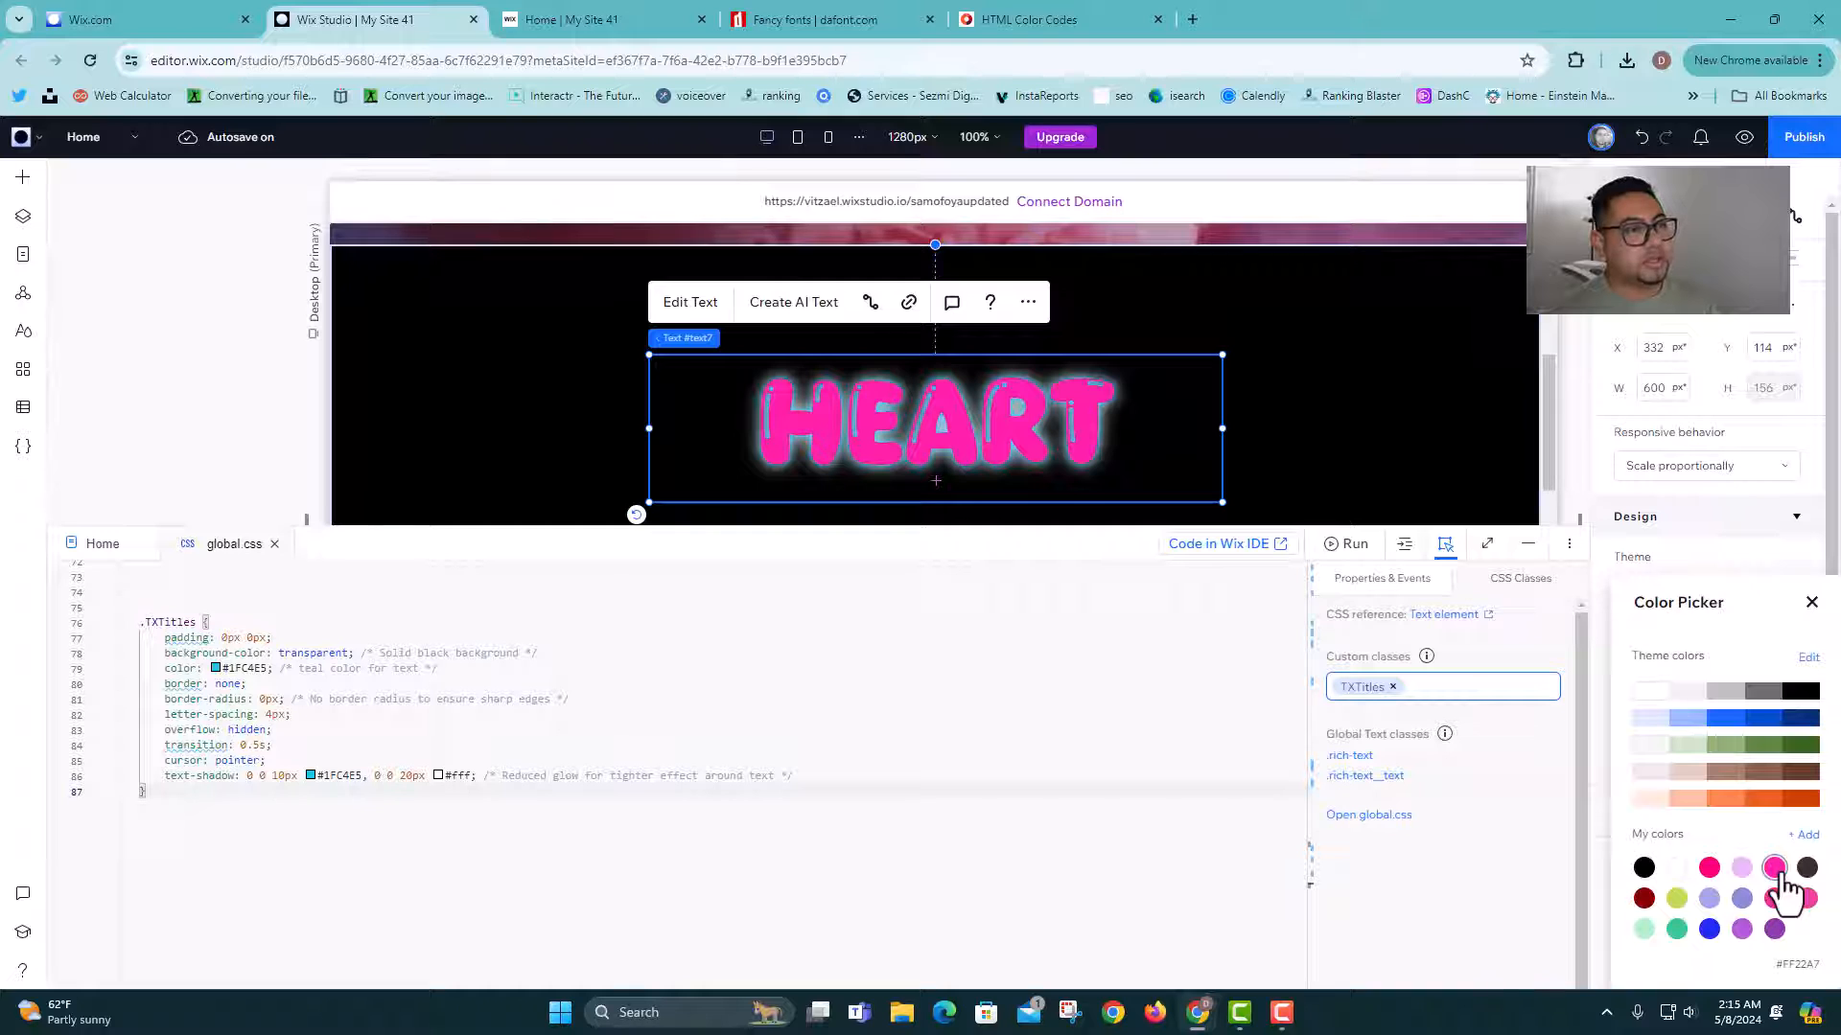
left_click(1802, 724)
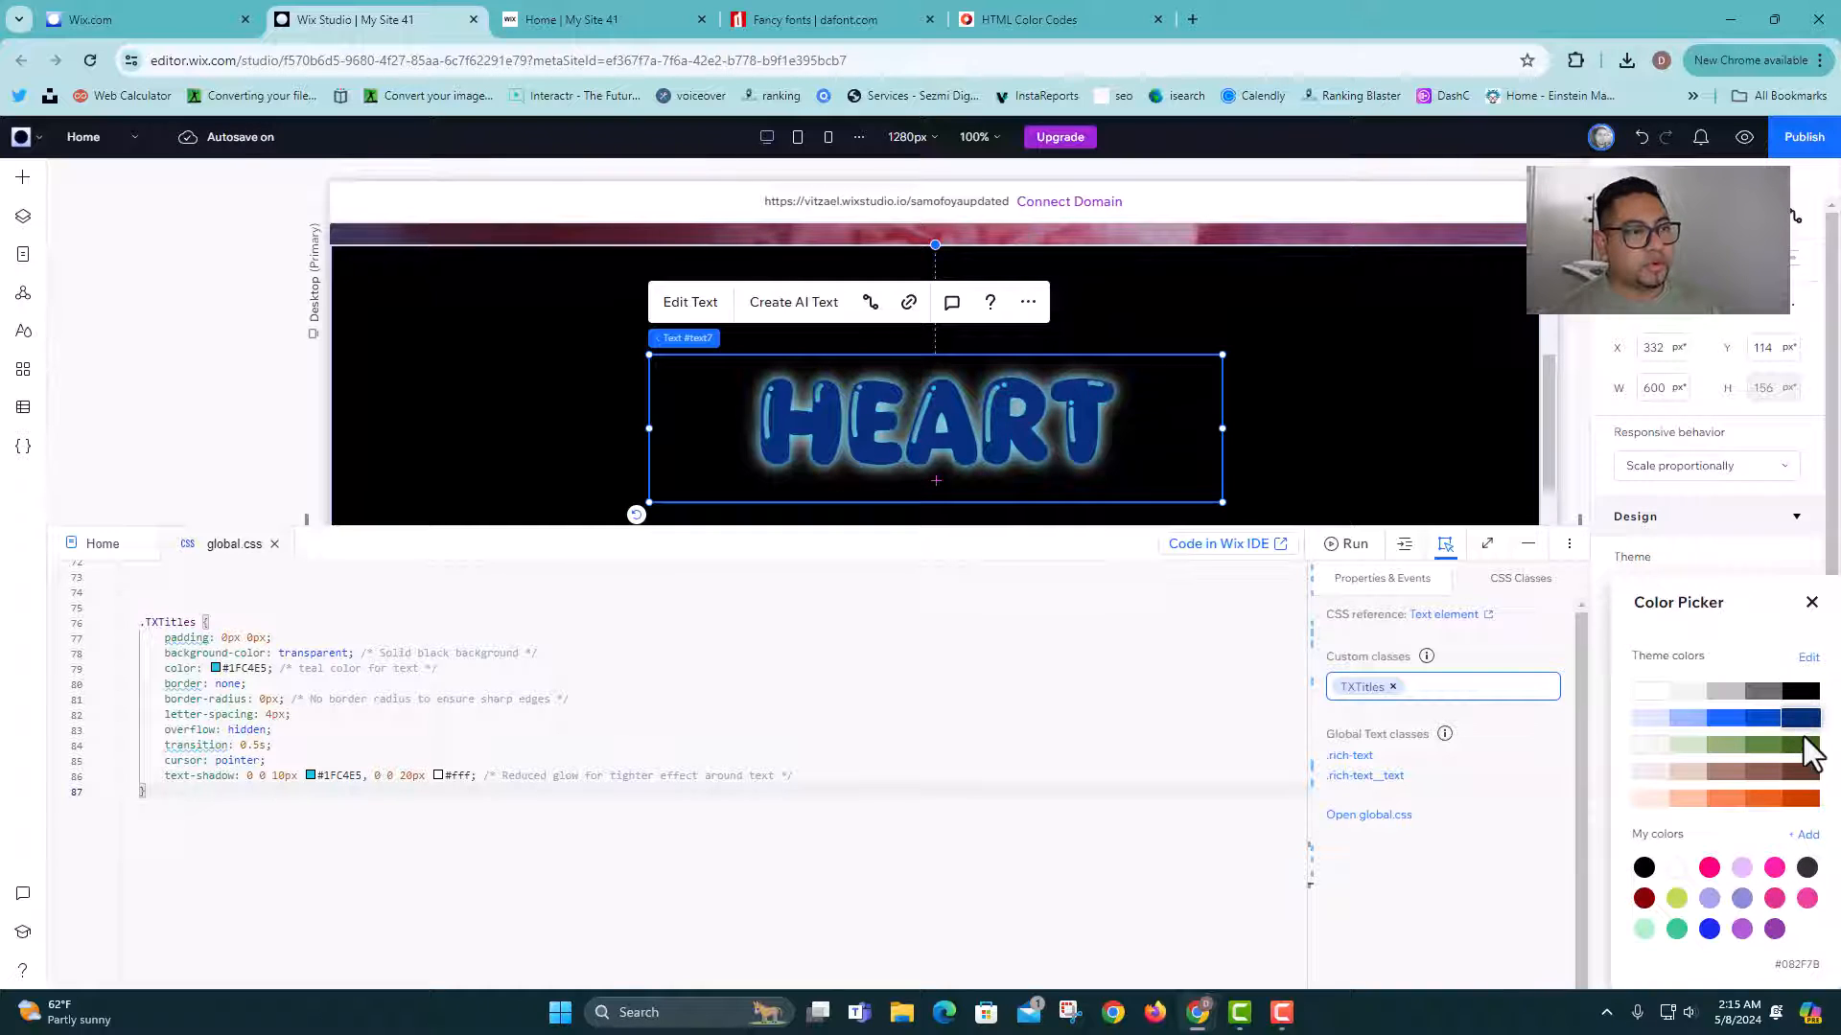
left_click(1766, 746)
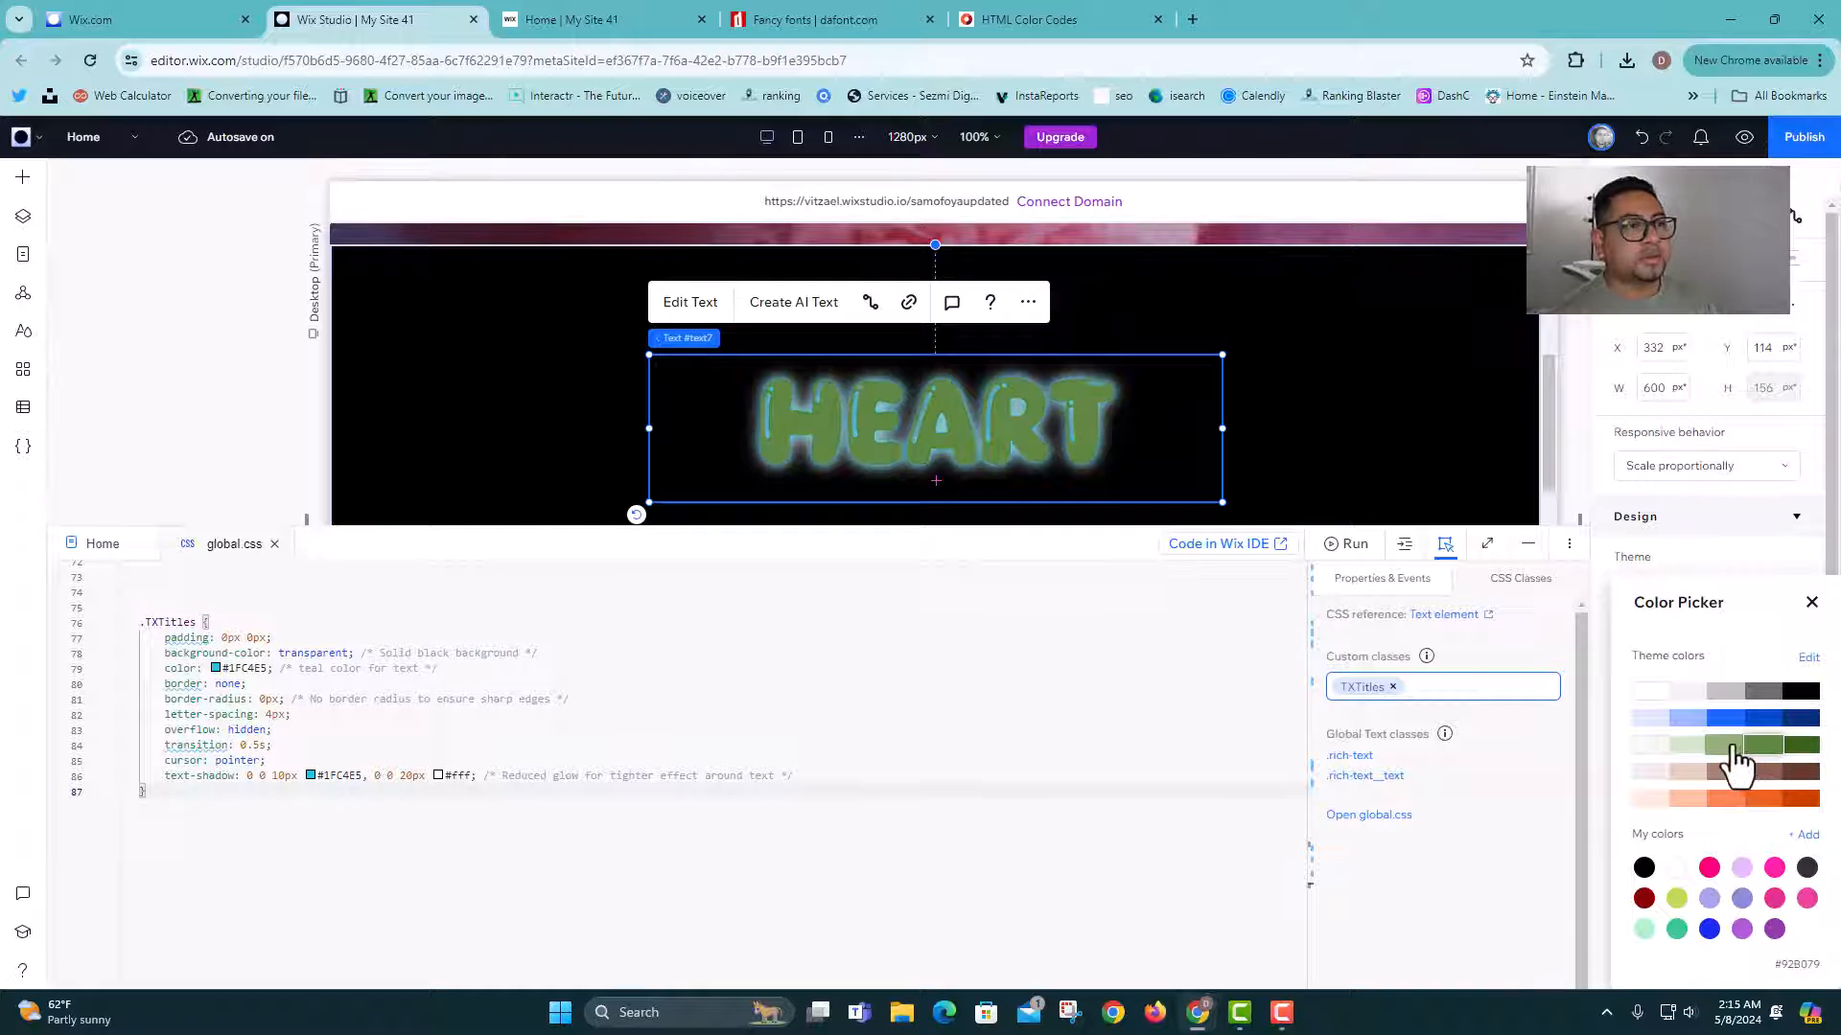
left_click(1774, 870)
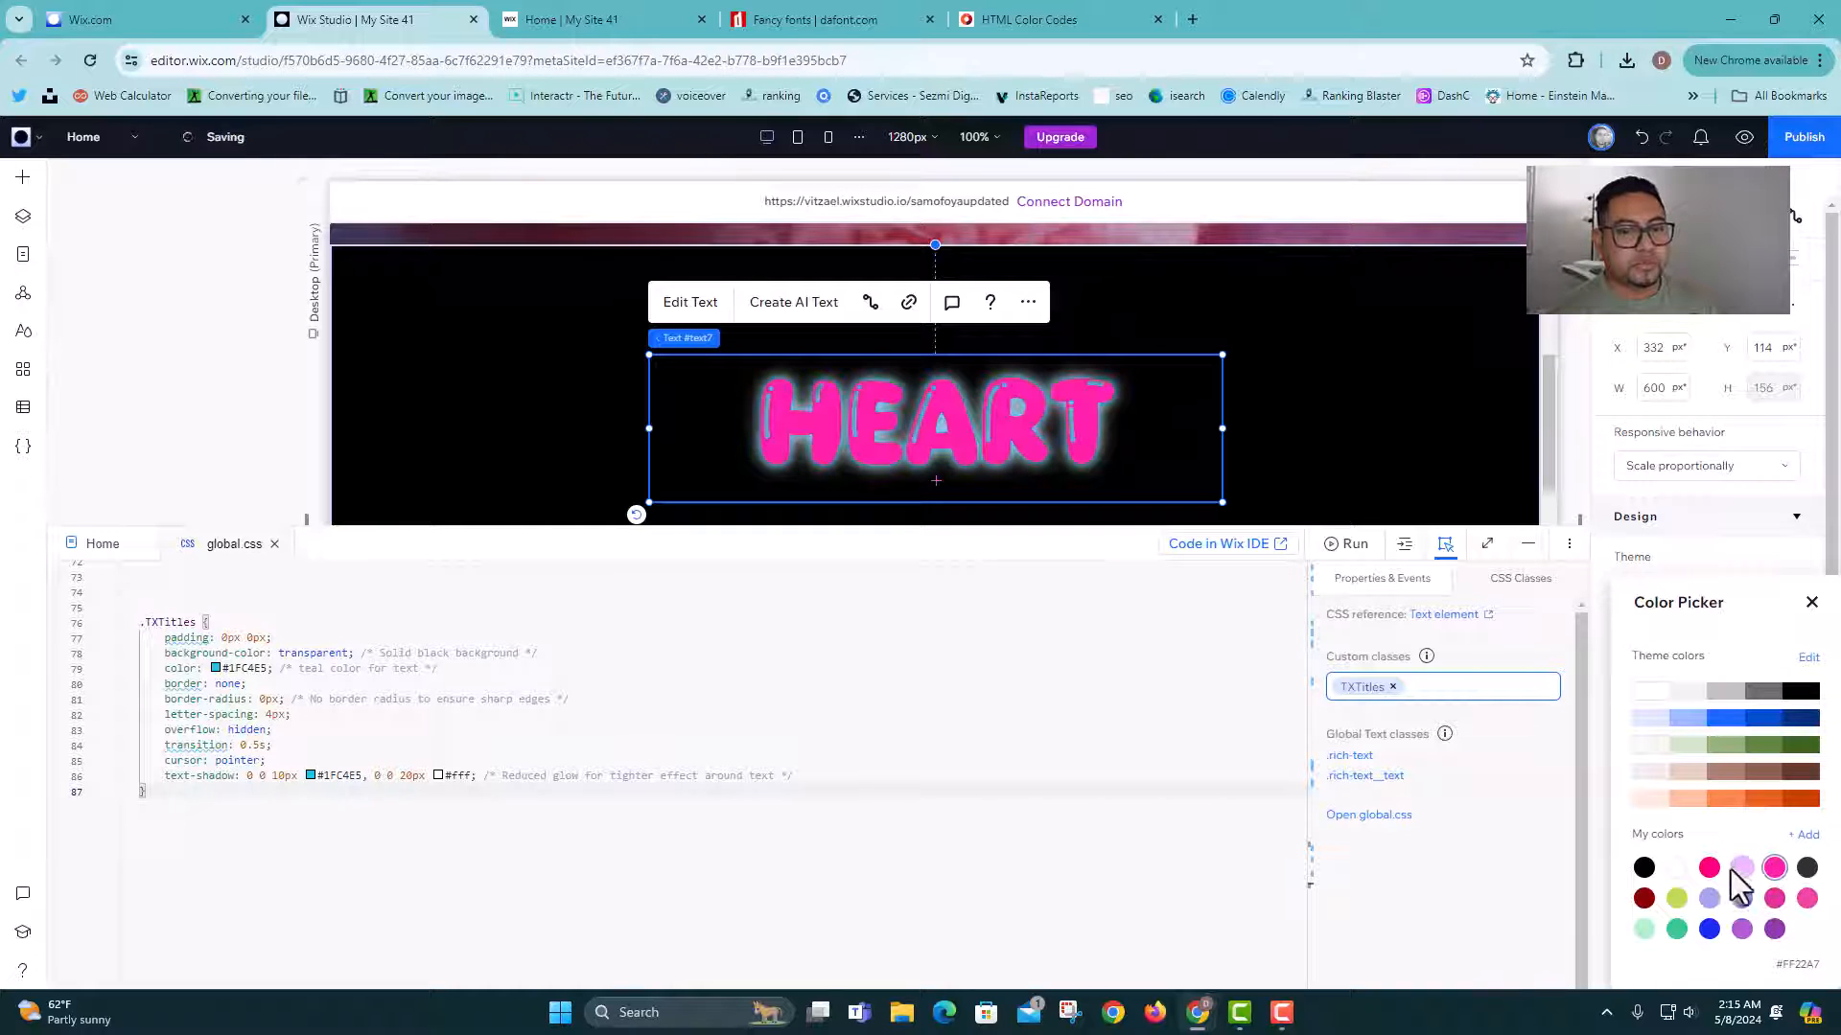
left_click(1742, 869)
left_click(1709, 867)
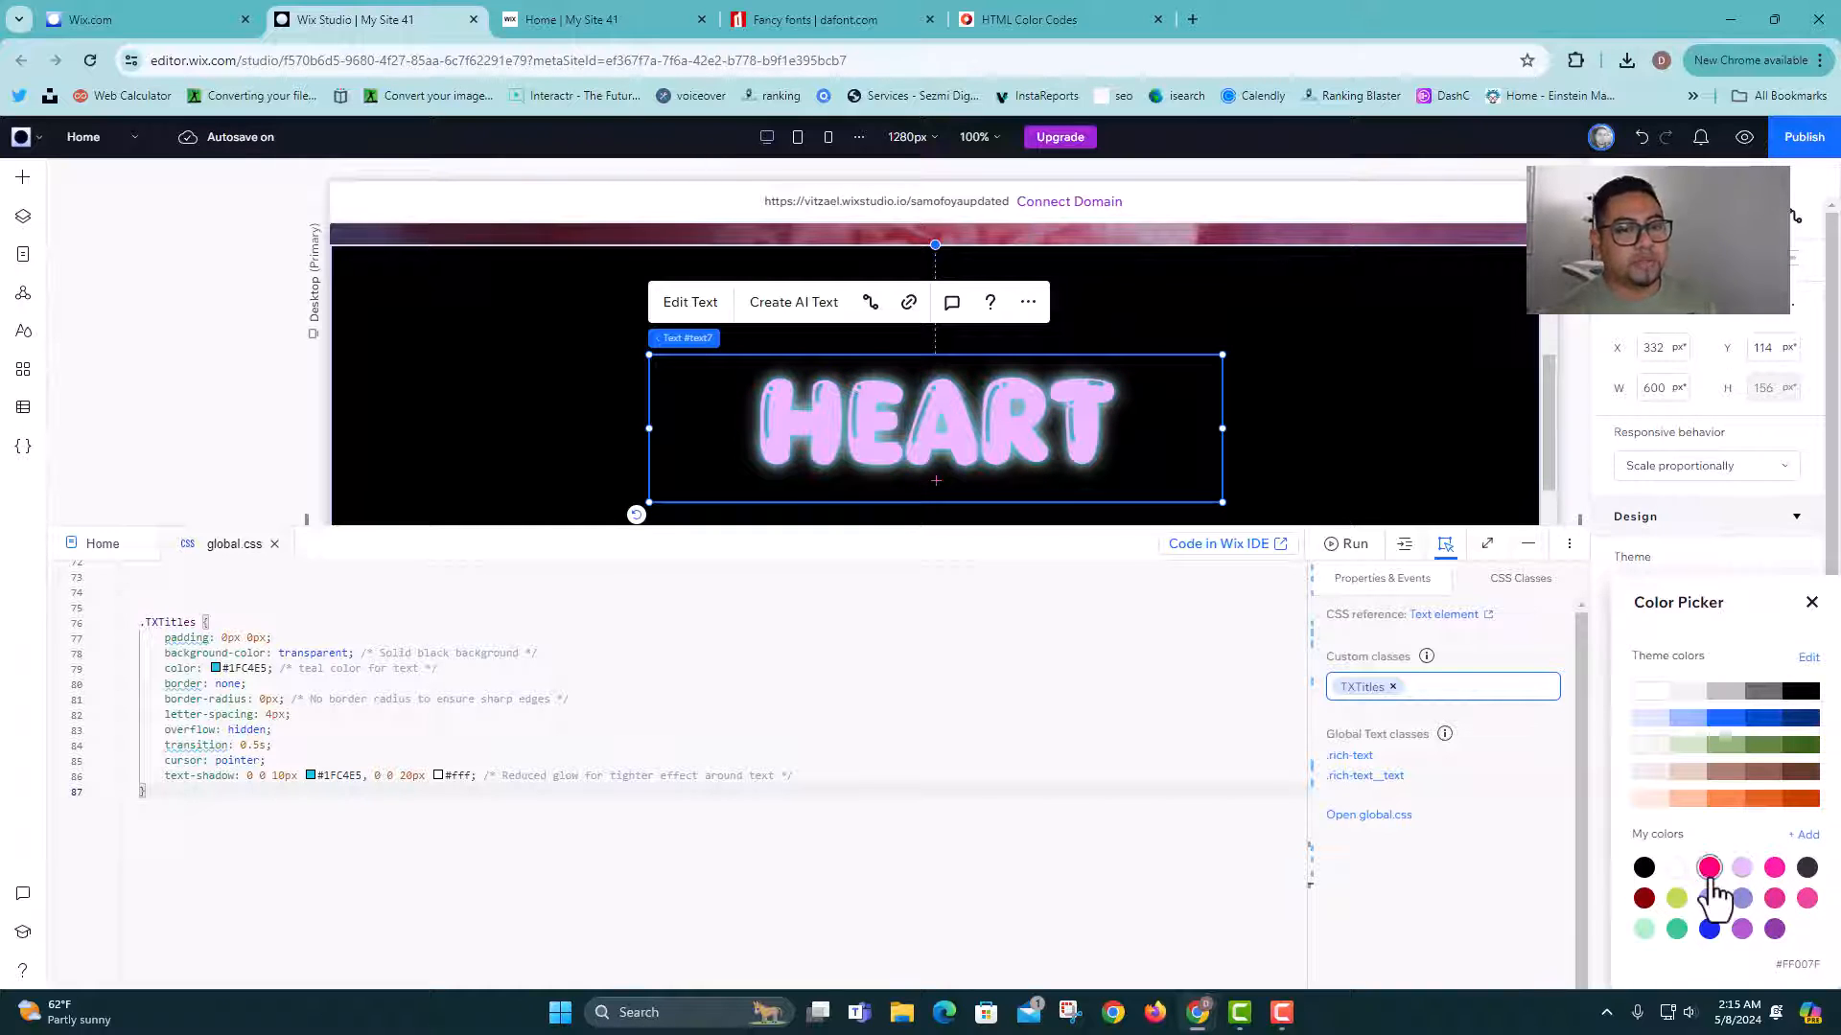
left_click(1807, 898)
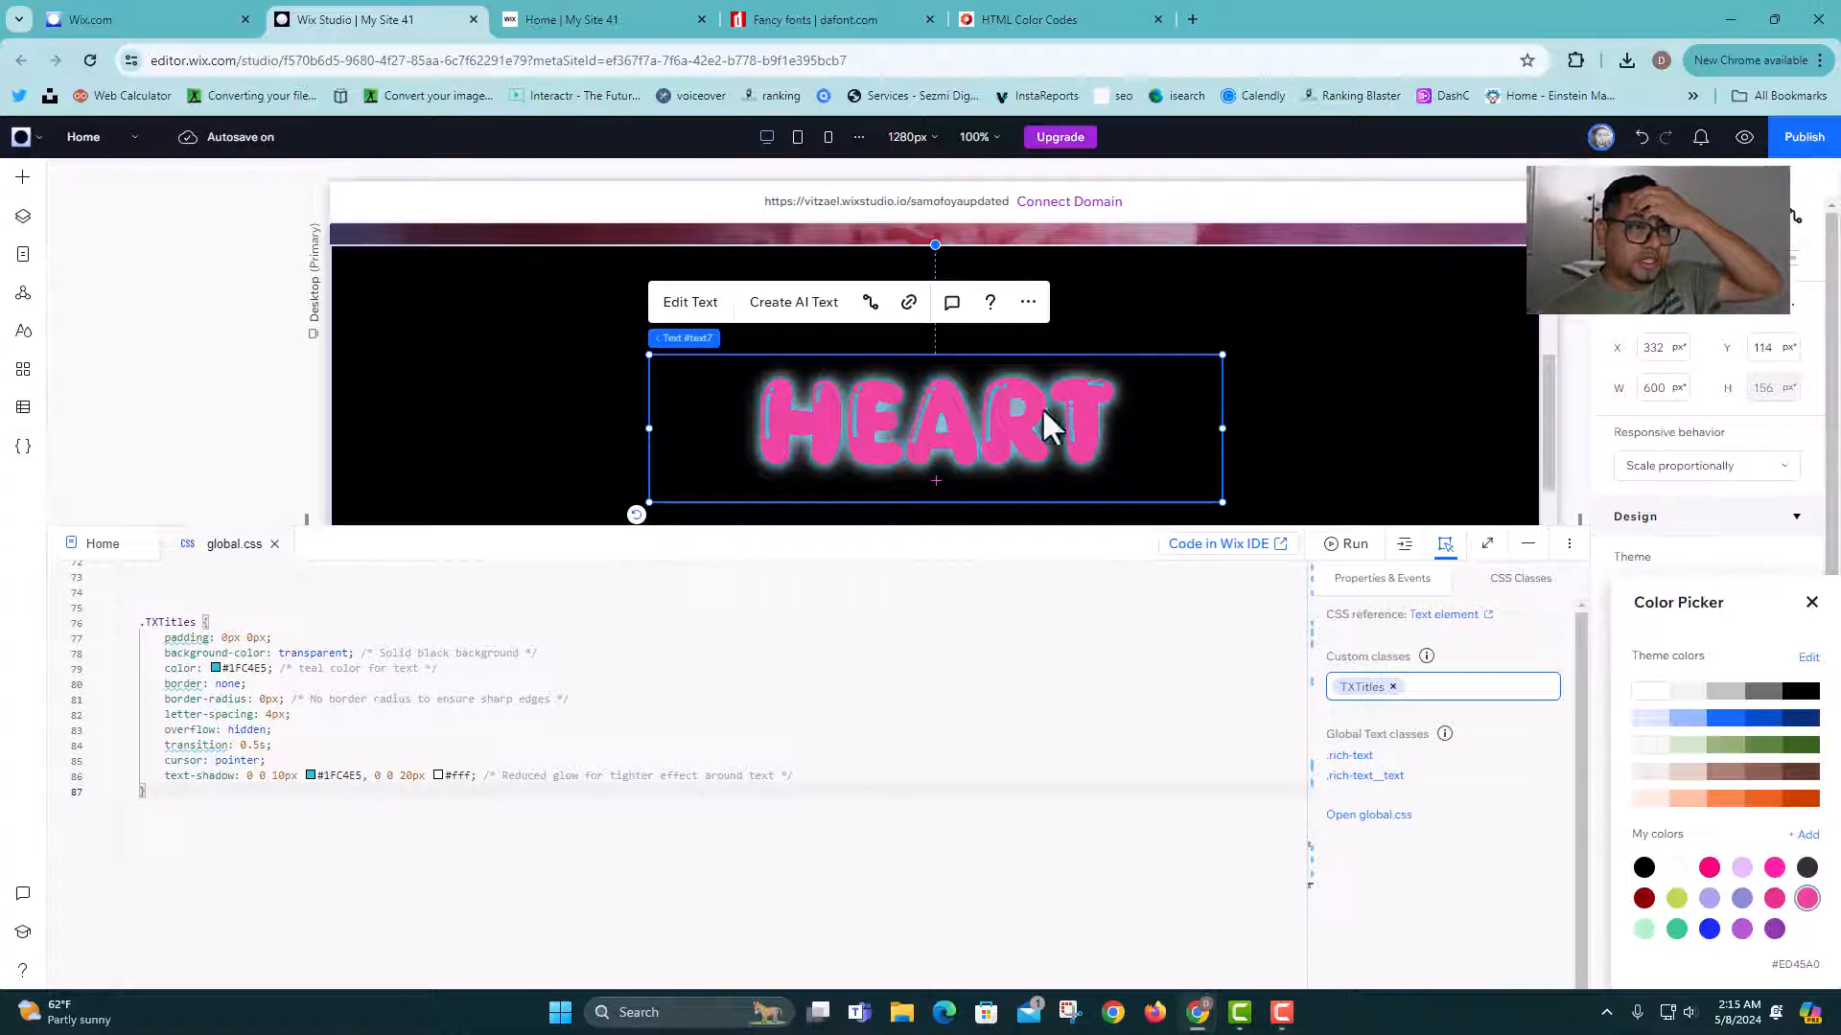
left_click(1774, 868)
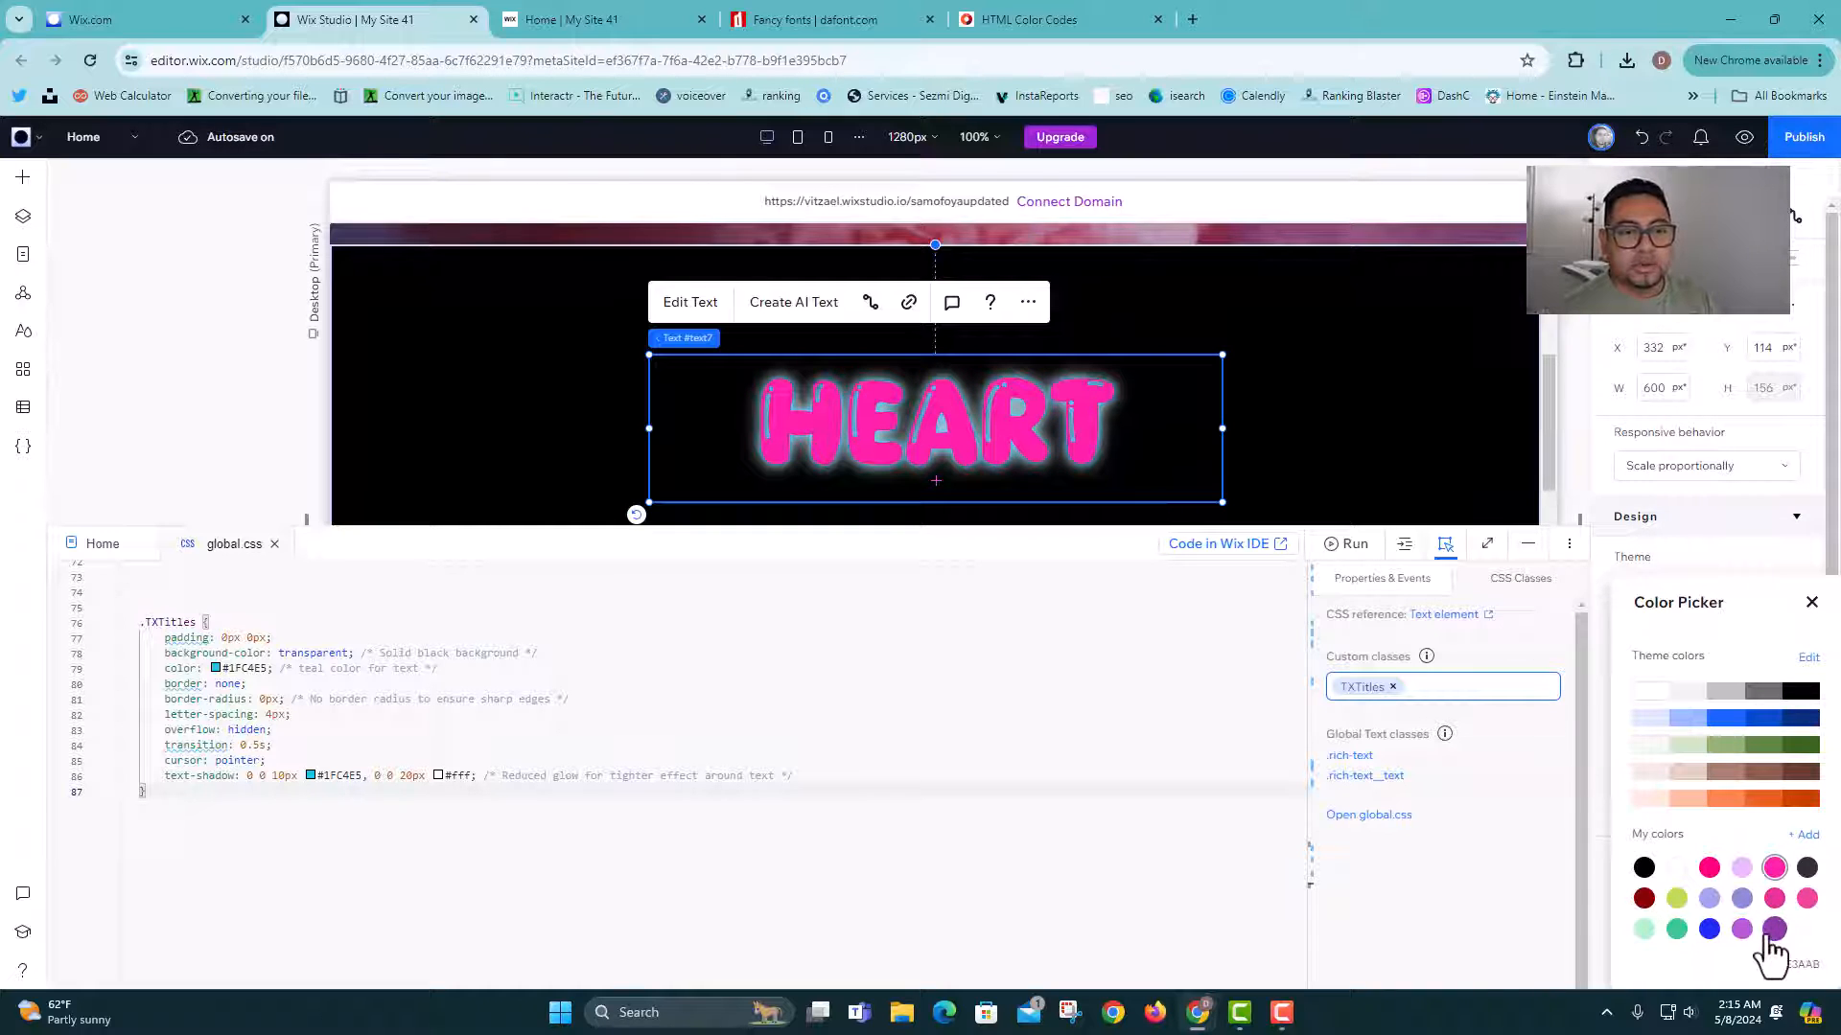
left_click(387, 842)
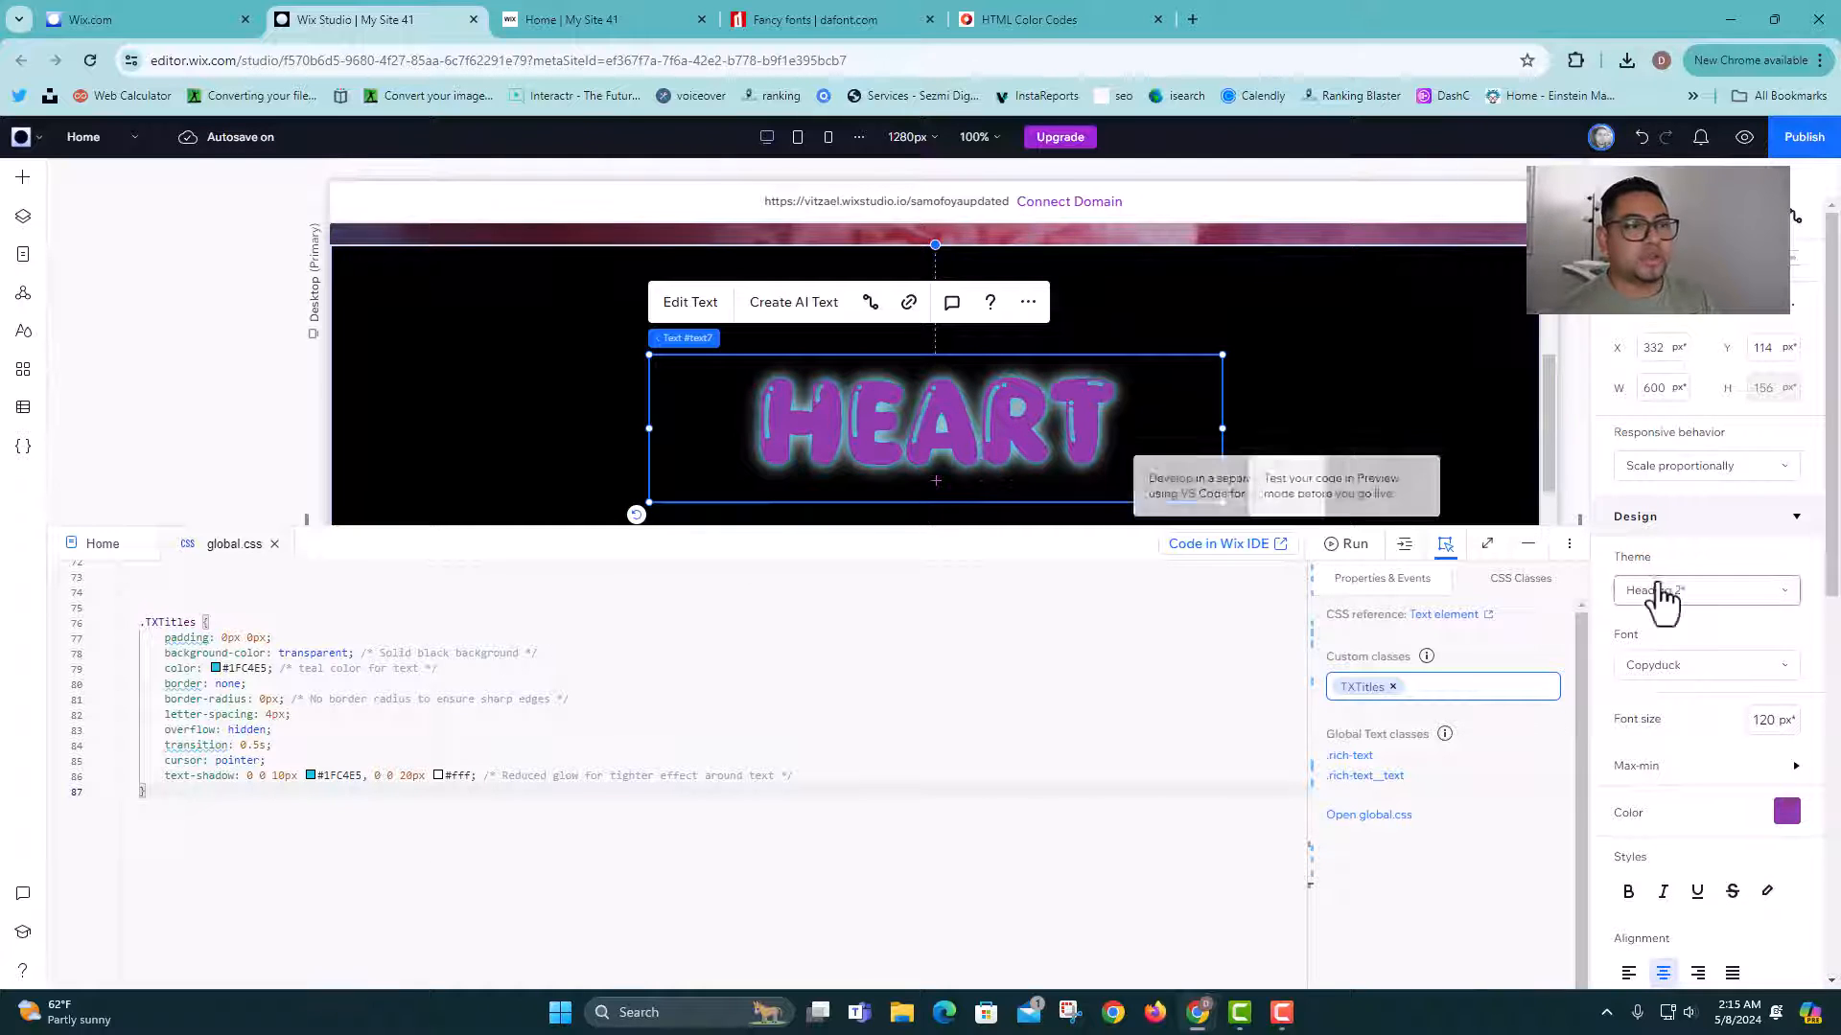
Step: Find the section with the Start Now buttons and check which custom class the first button uses, with global.css at its beginning
scroll(1407, 487, "down", 5)
scroll(1412, 491, "down", 6)
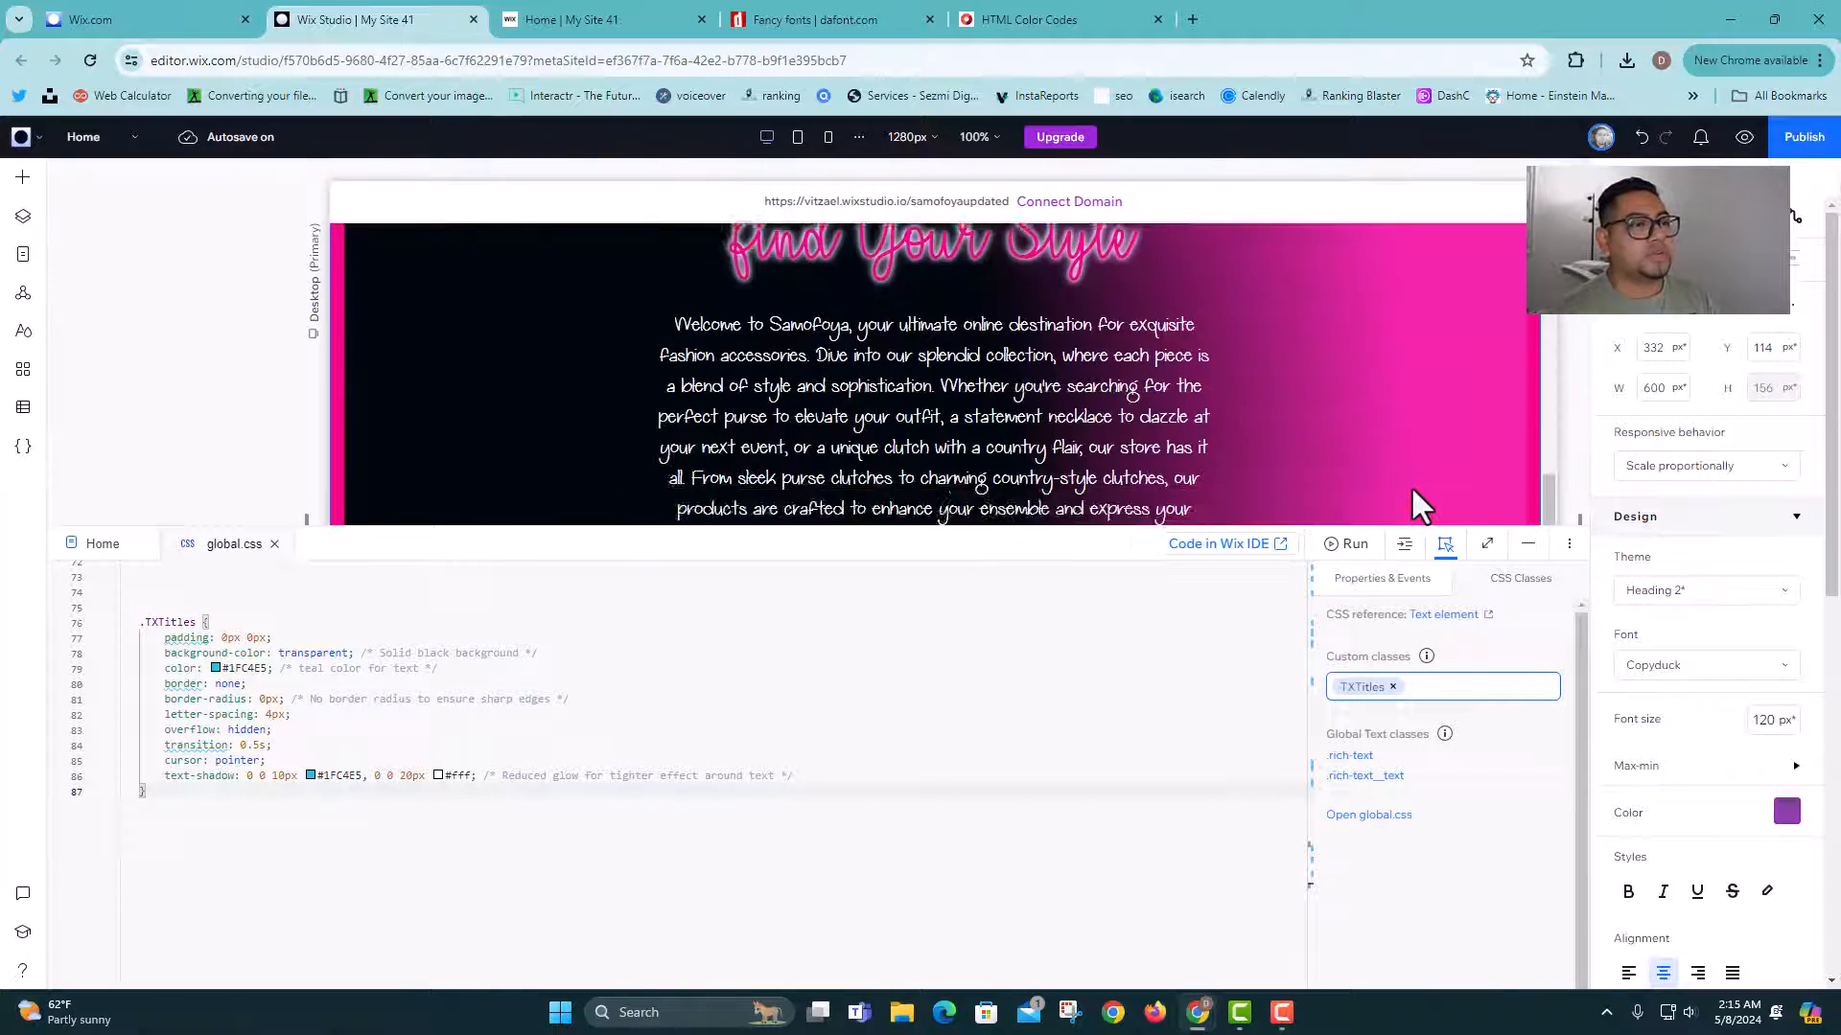
scroll(1407, 517, "up", 4)
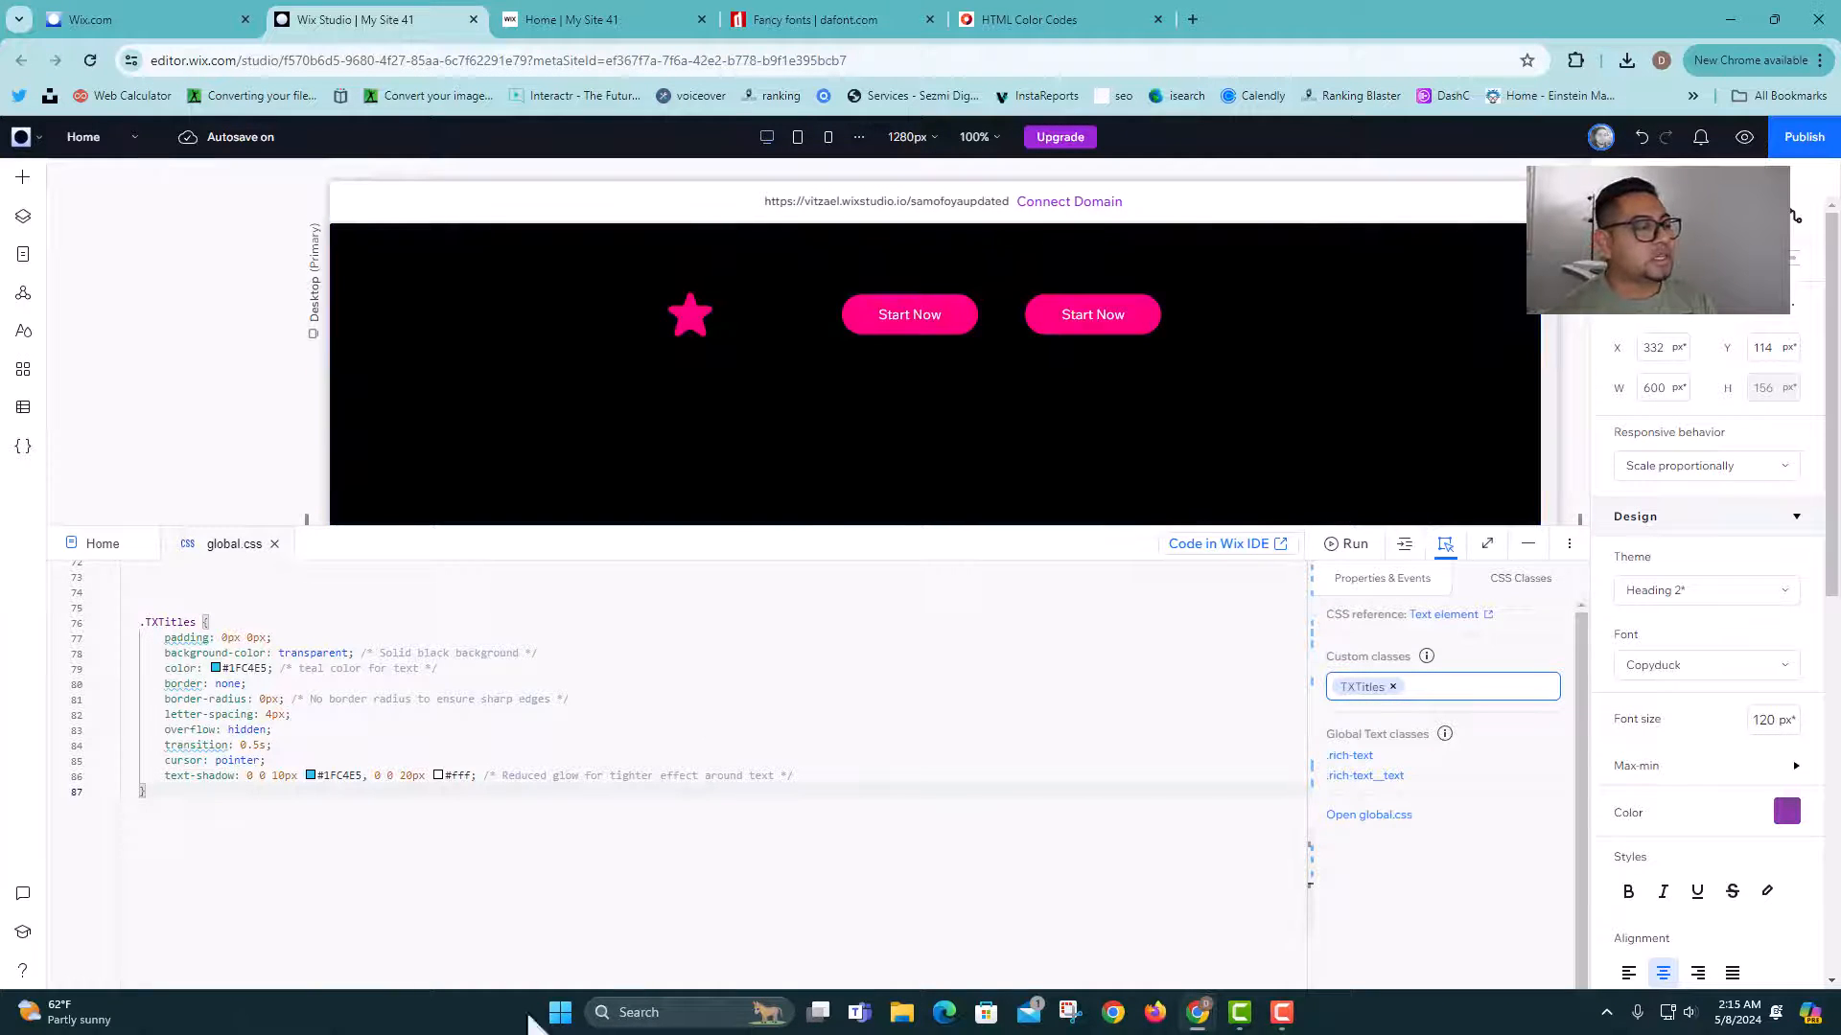
scroll(493, 836, "up", 10)
scroll(588, 828, "up", 4)
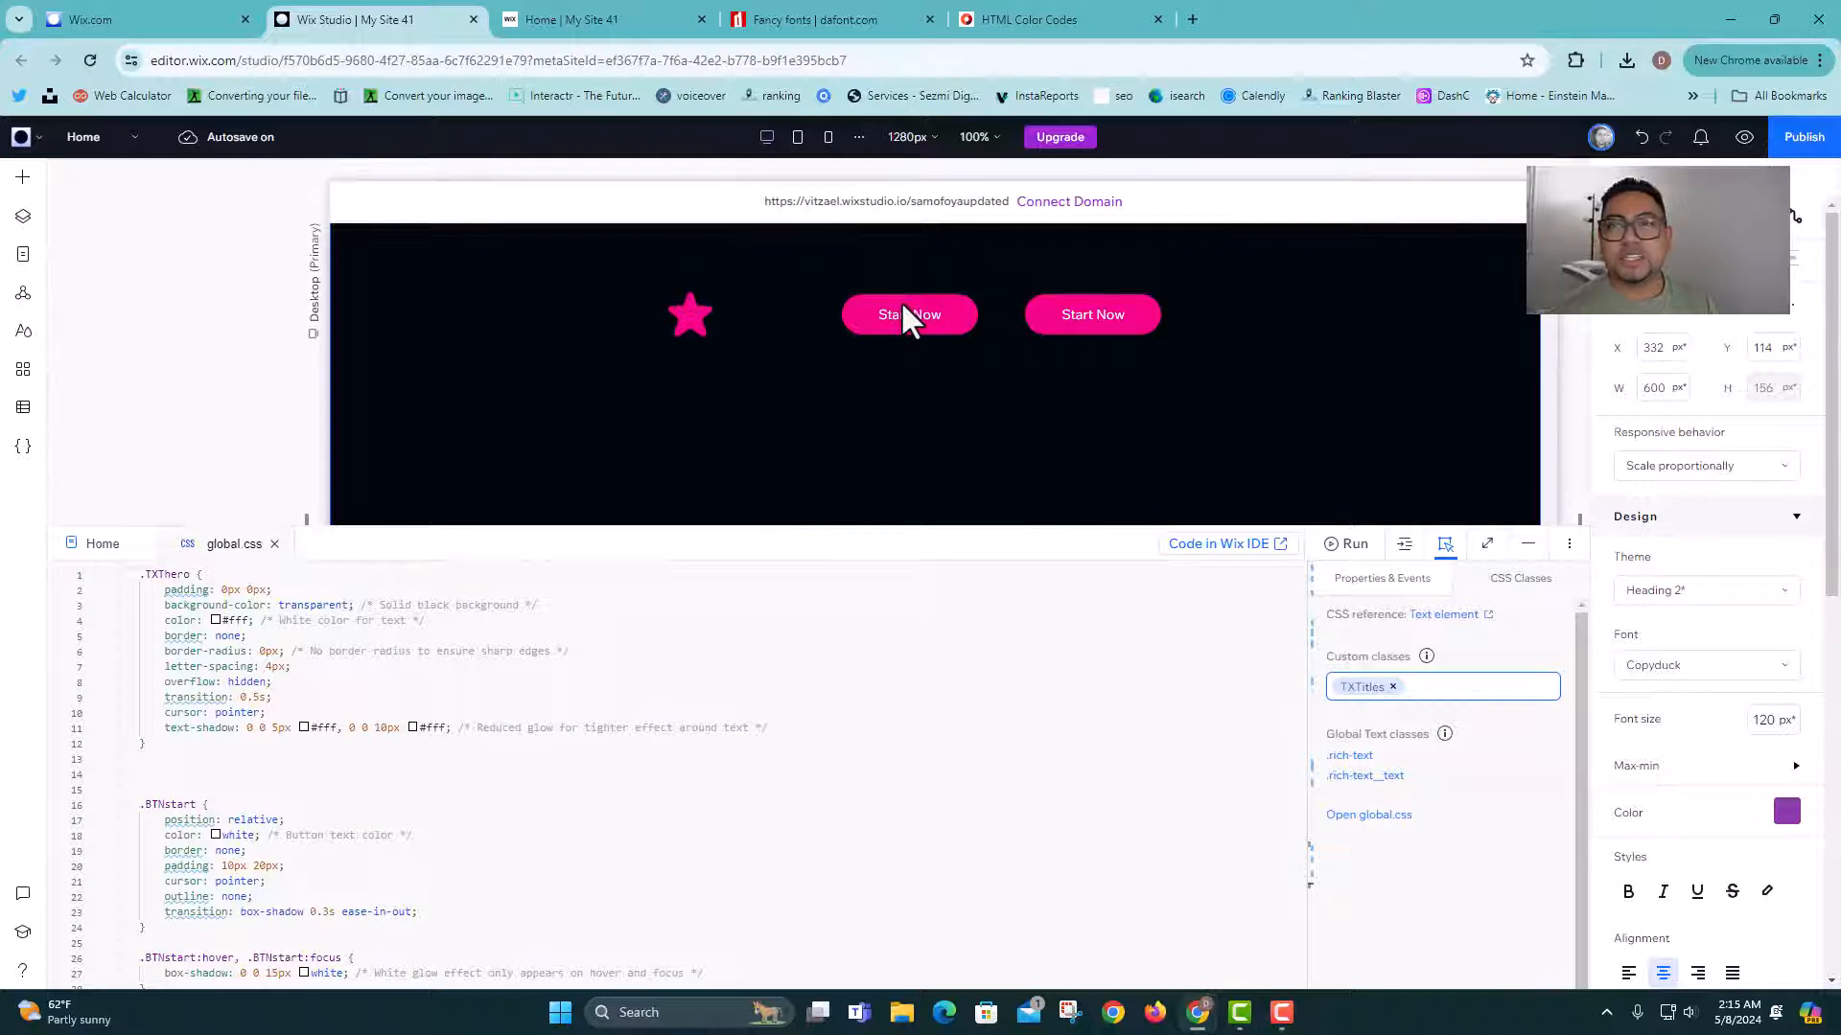
left_click(924, 319)
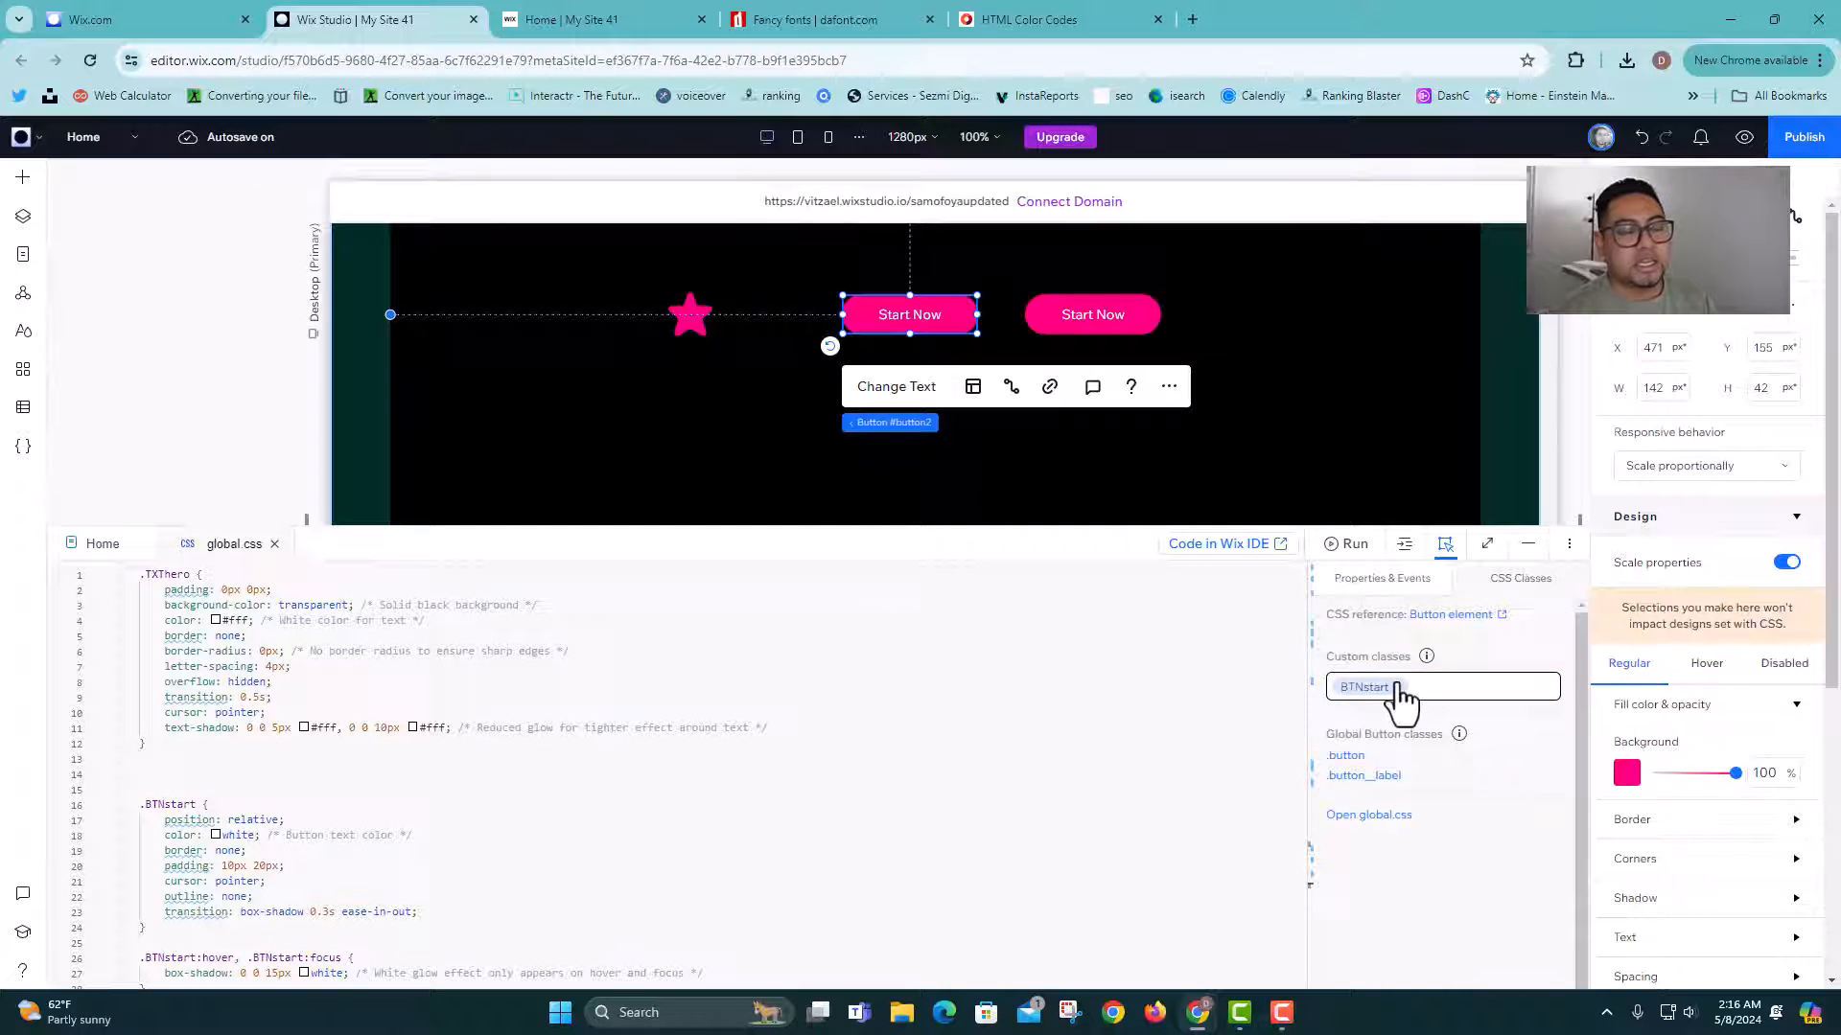
scroll(642, 369, "down", 3)
scroll(648, 365, "up", 3)
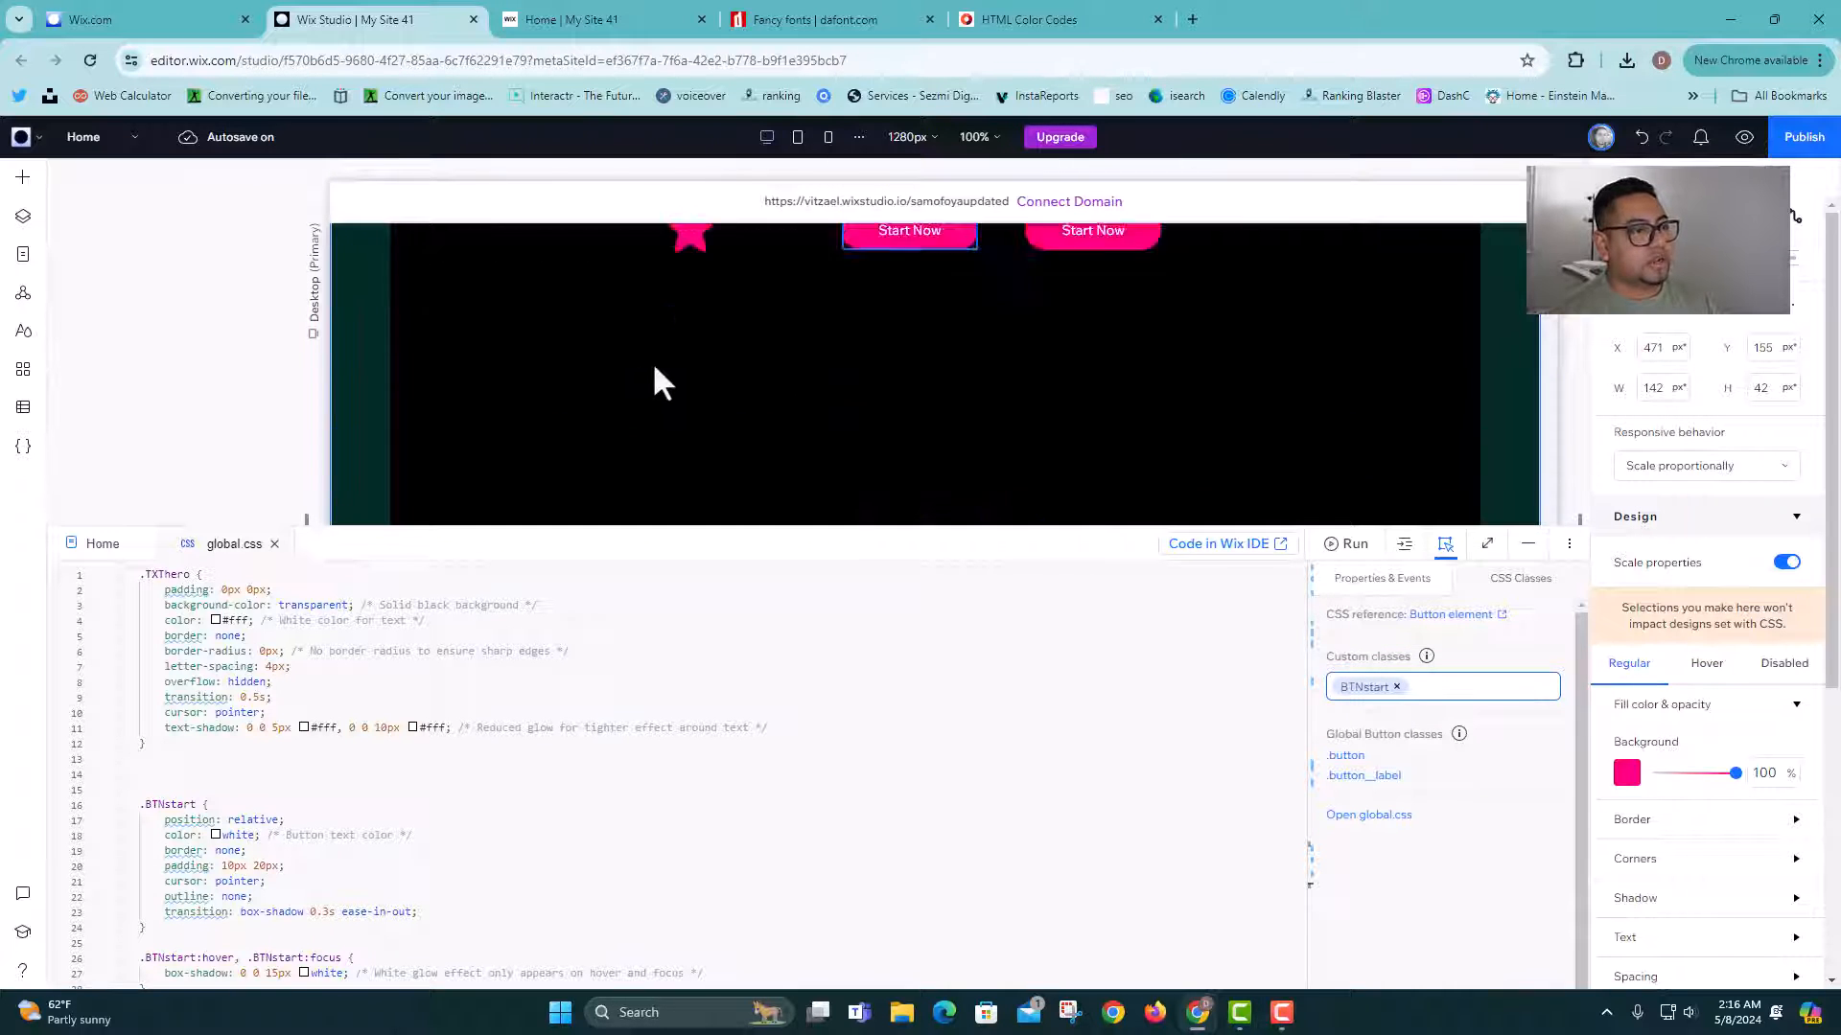
Step: Duplicate the second Start Now button and place the copy beside it as the third in the row
left_click(1089, 309)
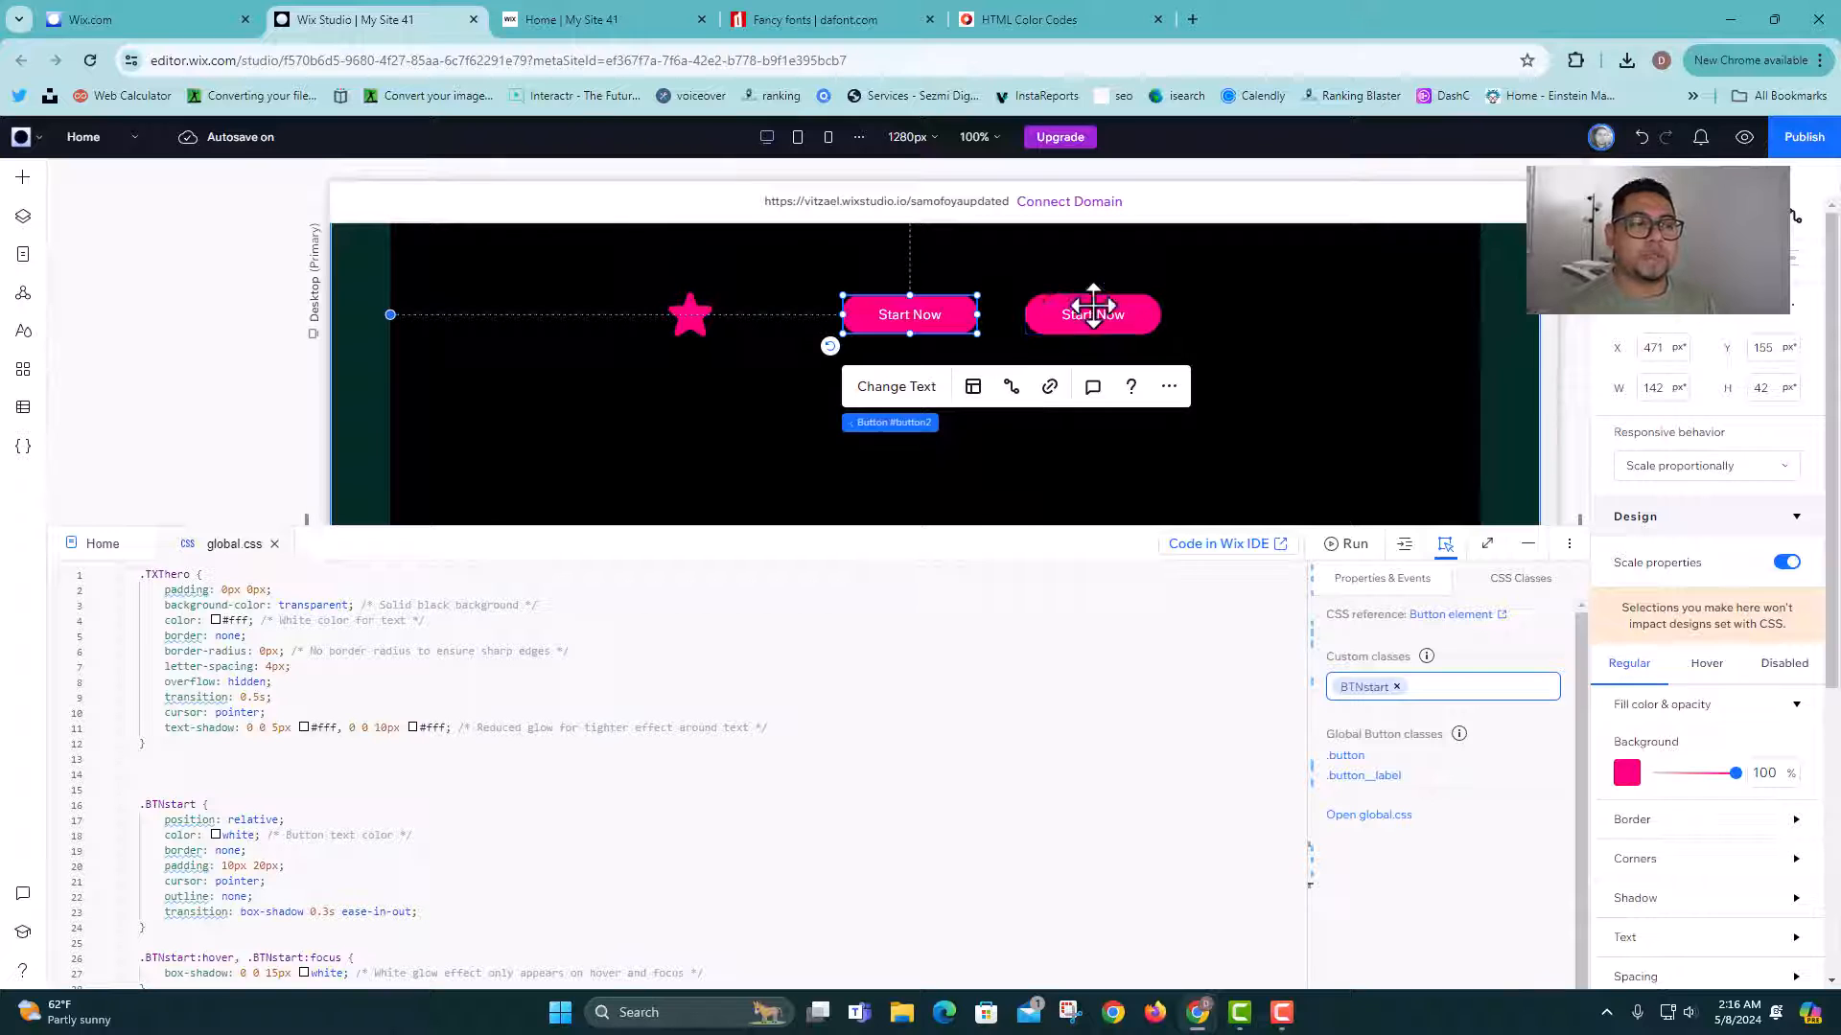
right_click(1094, 304)
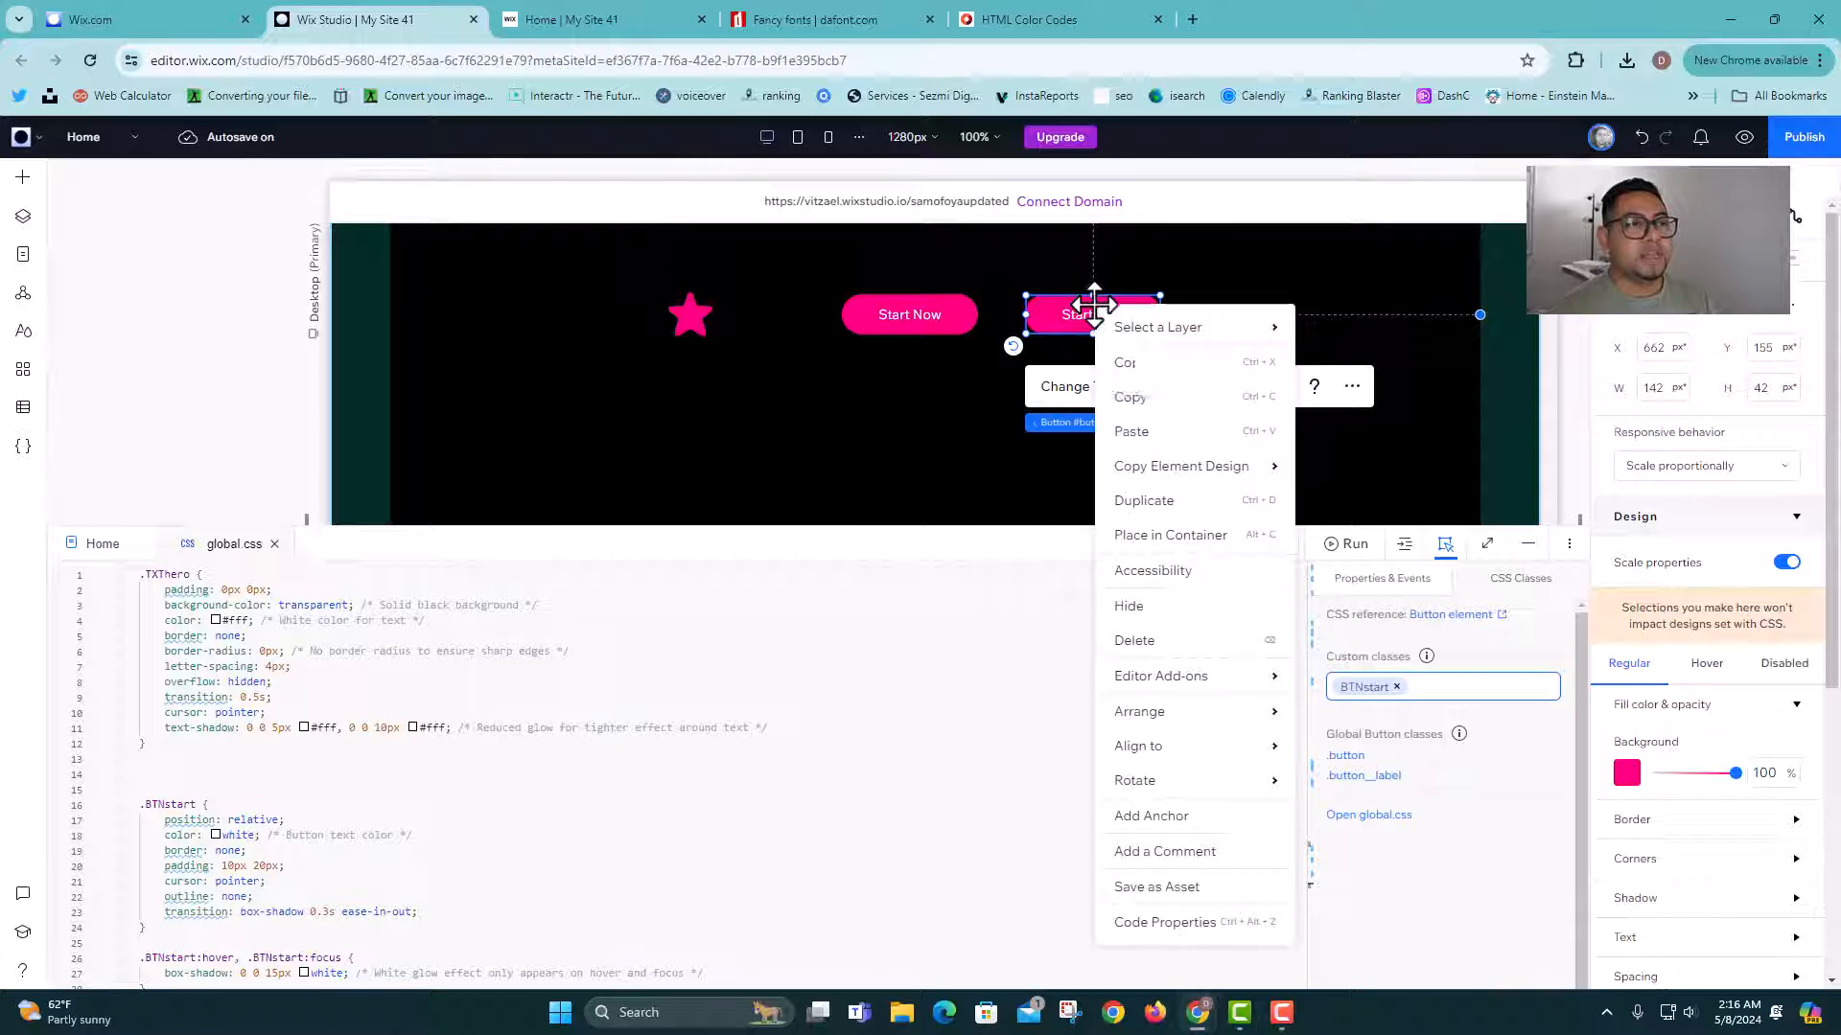
left_click(1184, 500)
left_click_drag(1124, 336, 1258, 331)
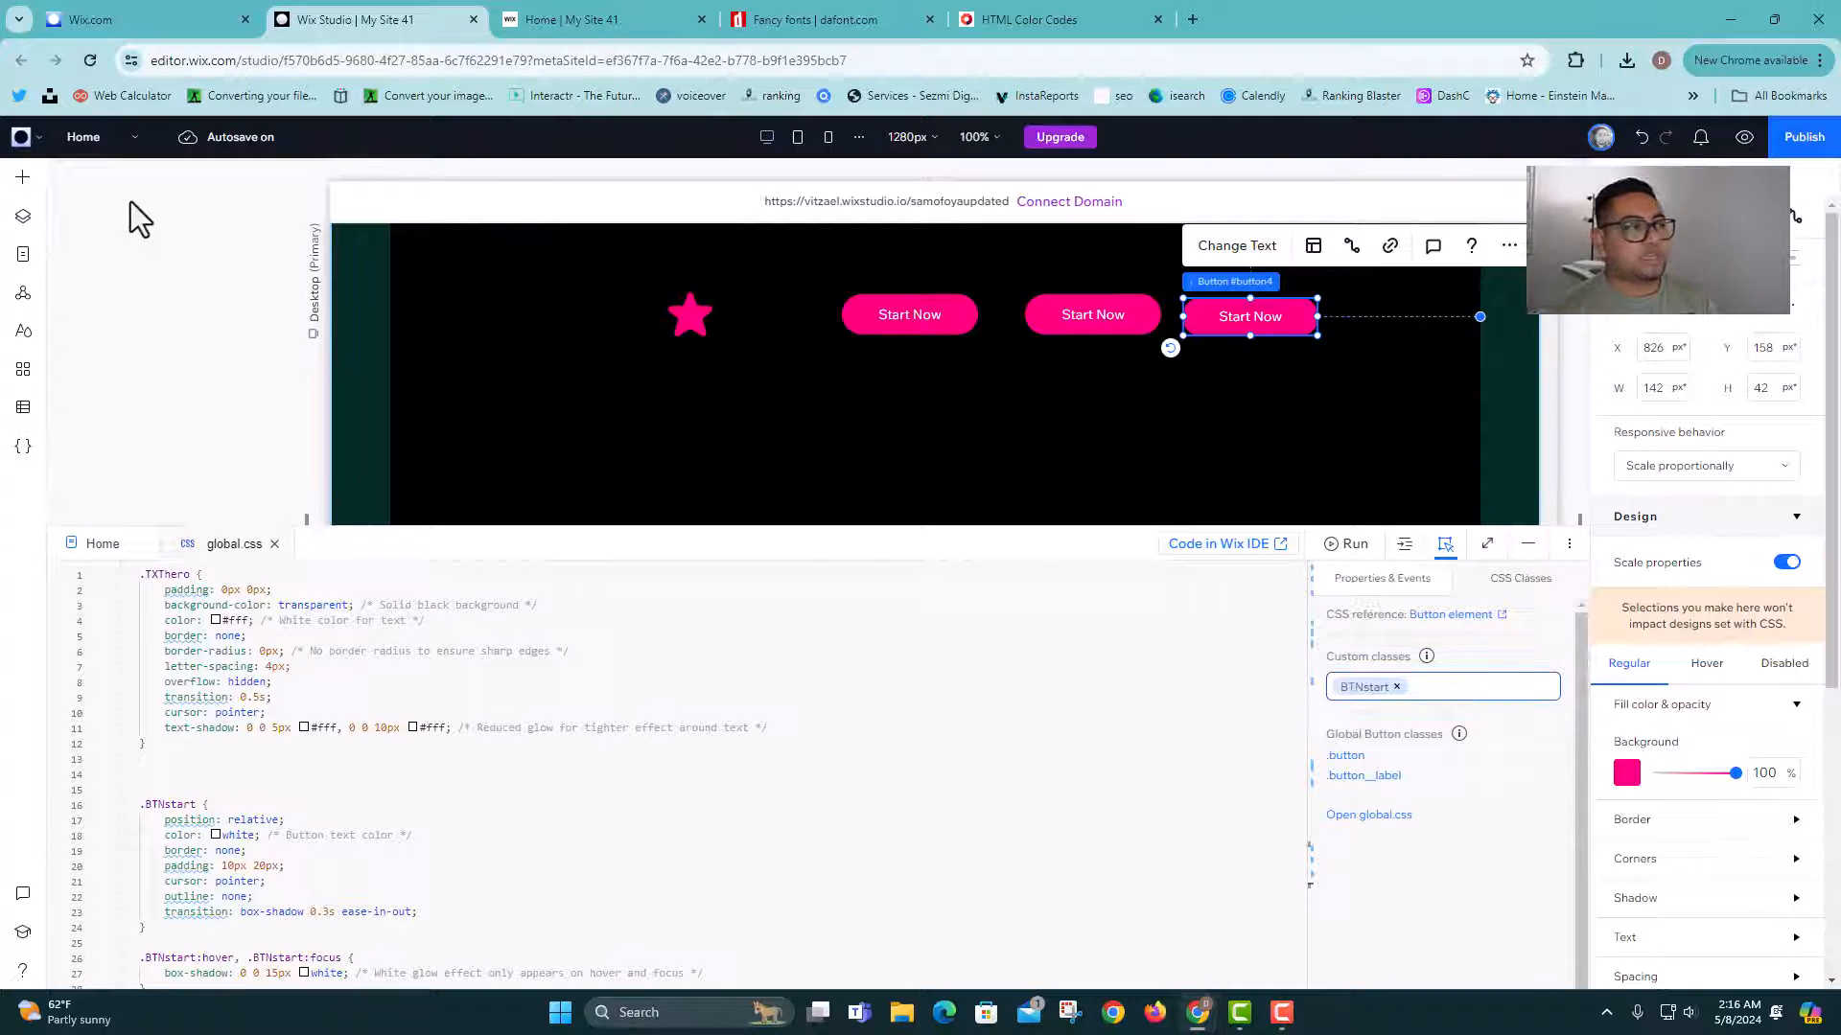
Step: Add a basic Get Started button to the black section, below the first Start Now button
left_click(23, 177)
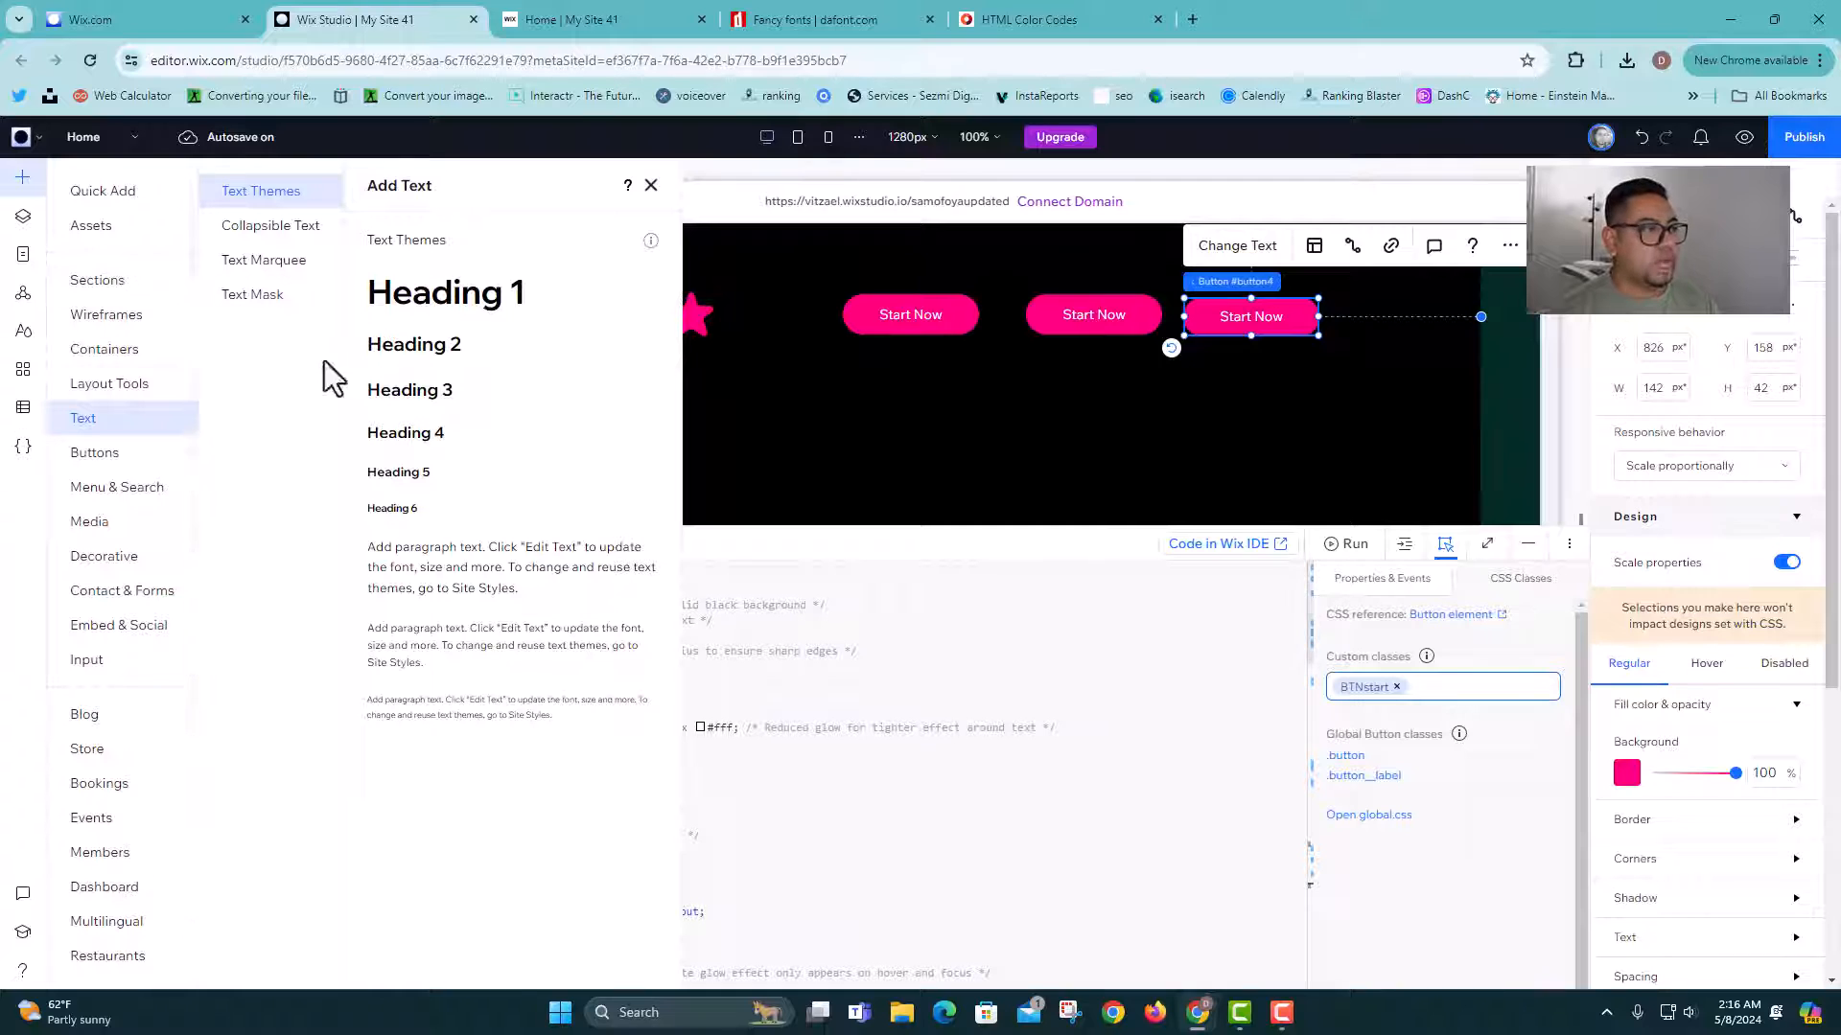
left_click(135, 458)
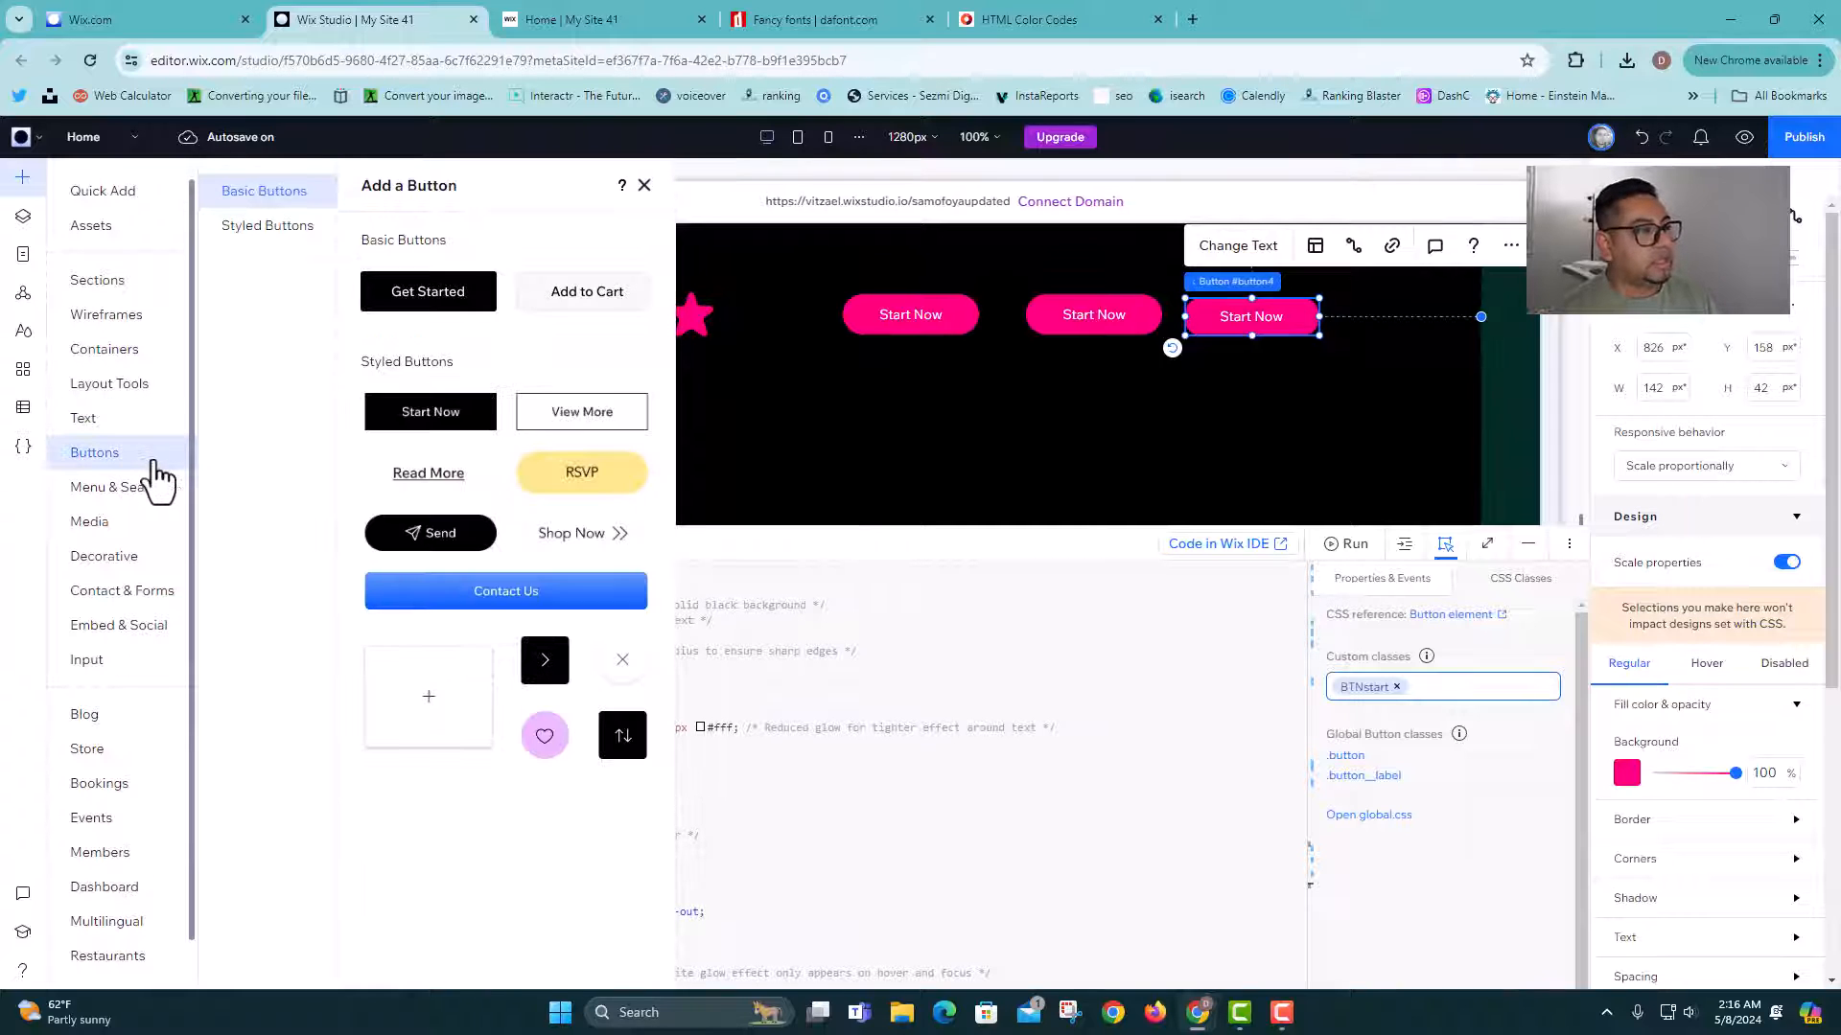
left_click_drag(394, 312, 926, 441)
left_click(815, 418)
Step: Review the .BTNstart rule in global.css against the custom class of the second Start Now button
scroll(536, 856, "down", 1)
scroll(536, 856, "down", 1)
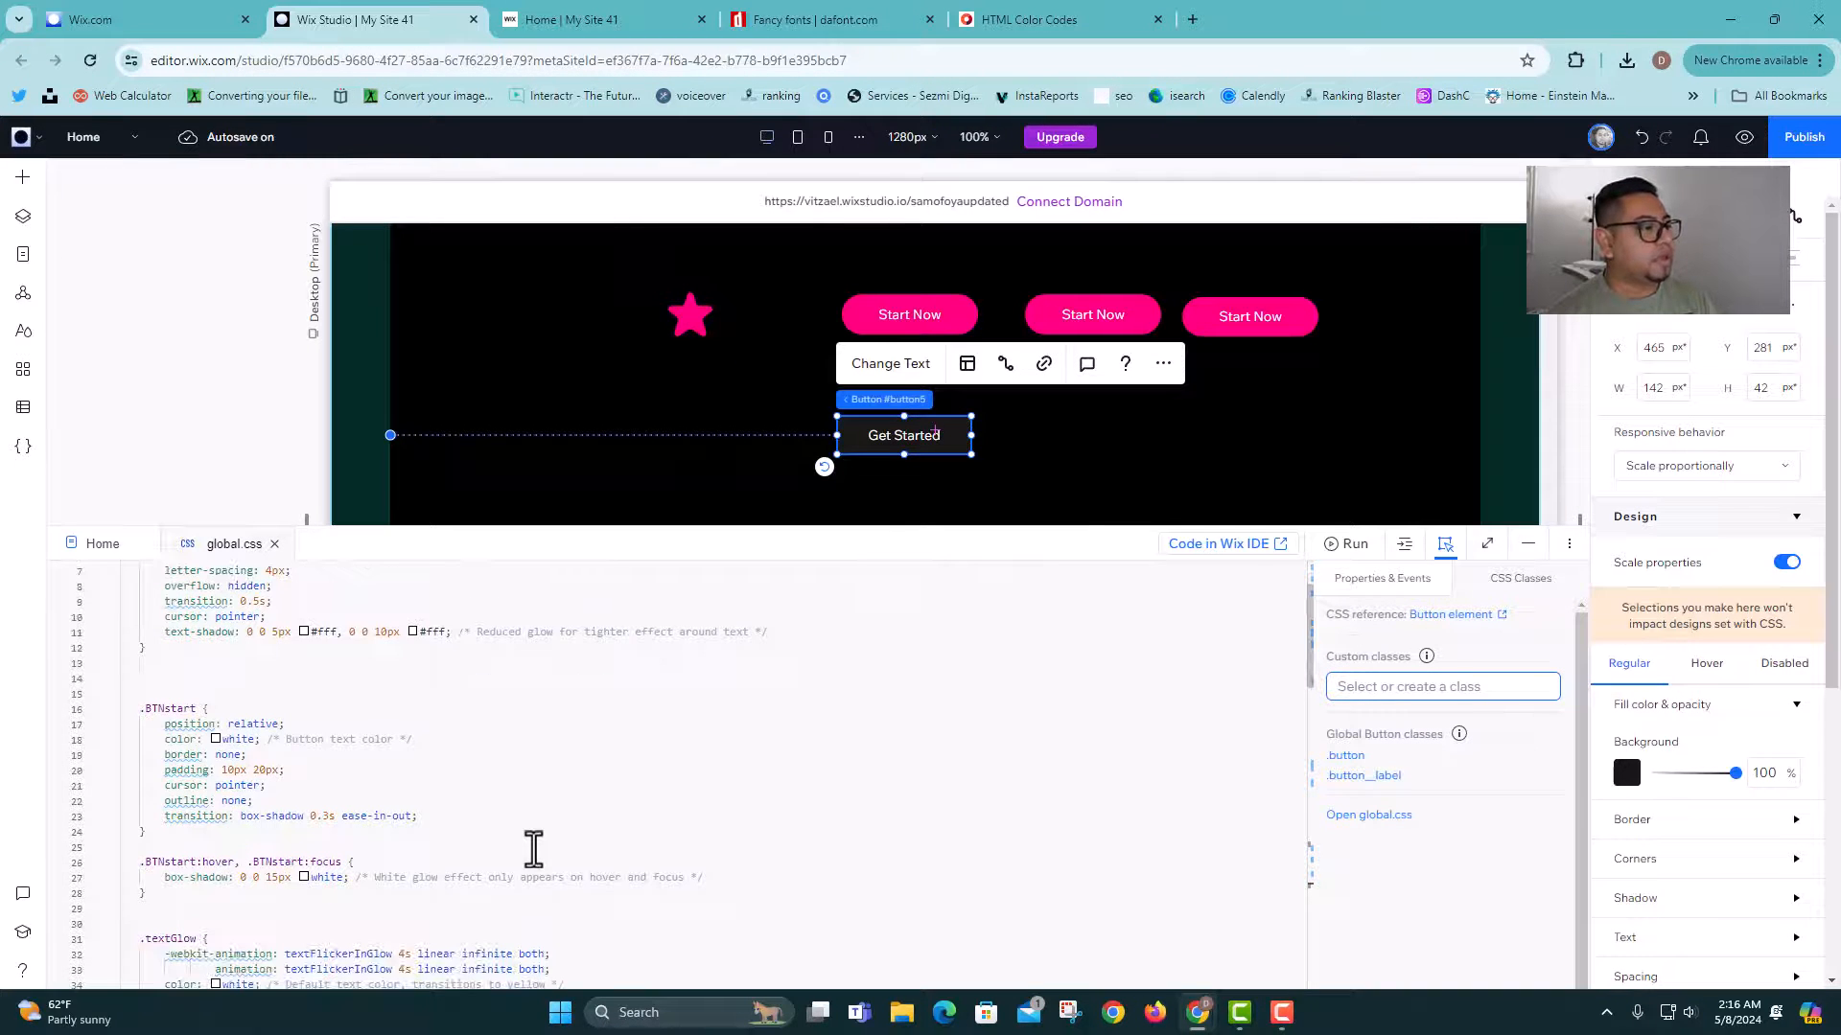
scroll(746, 796, "up", 2)
scroll(624, 883, "down", 3)
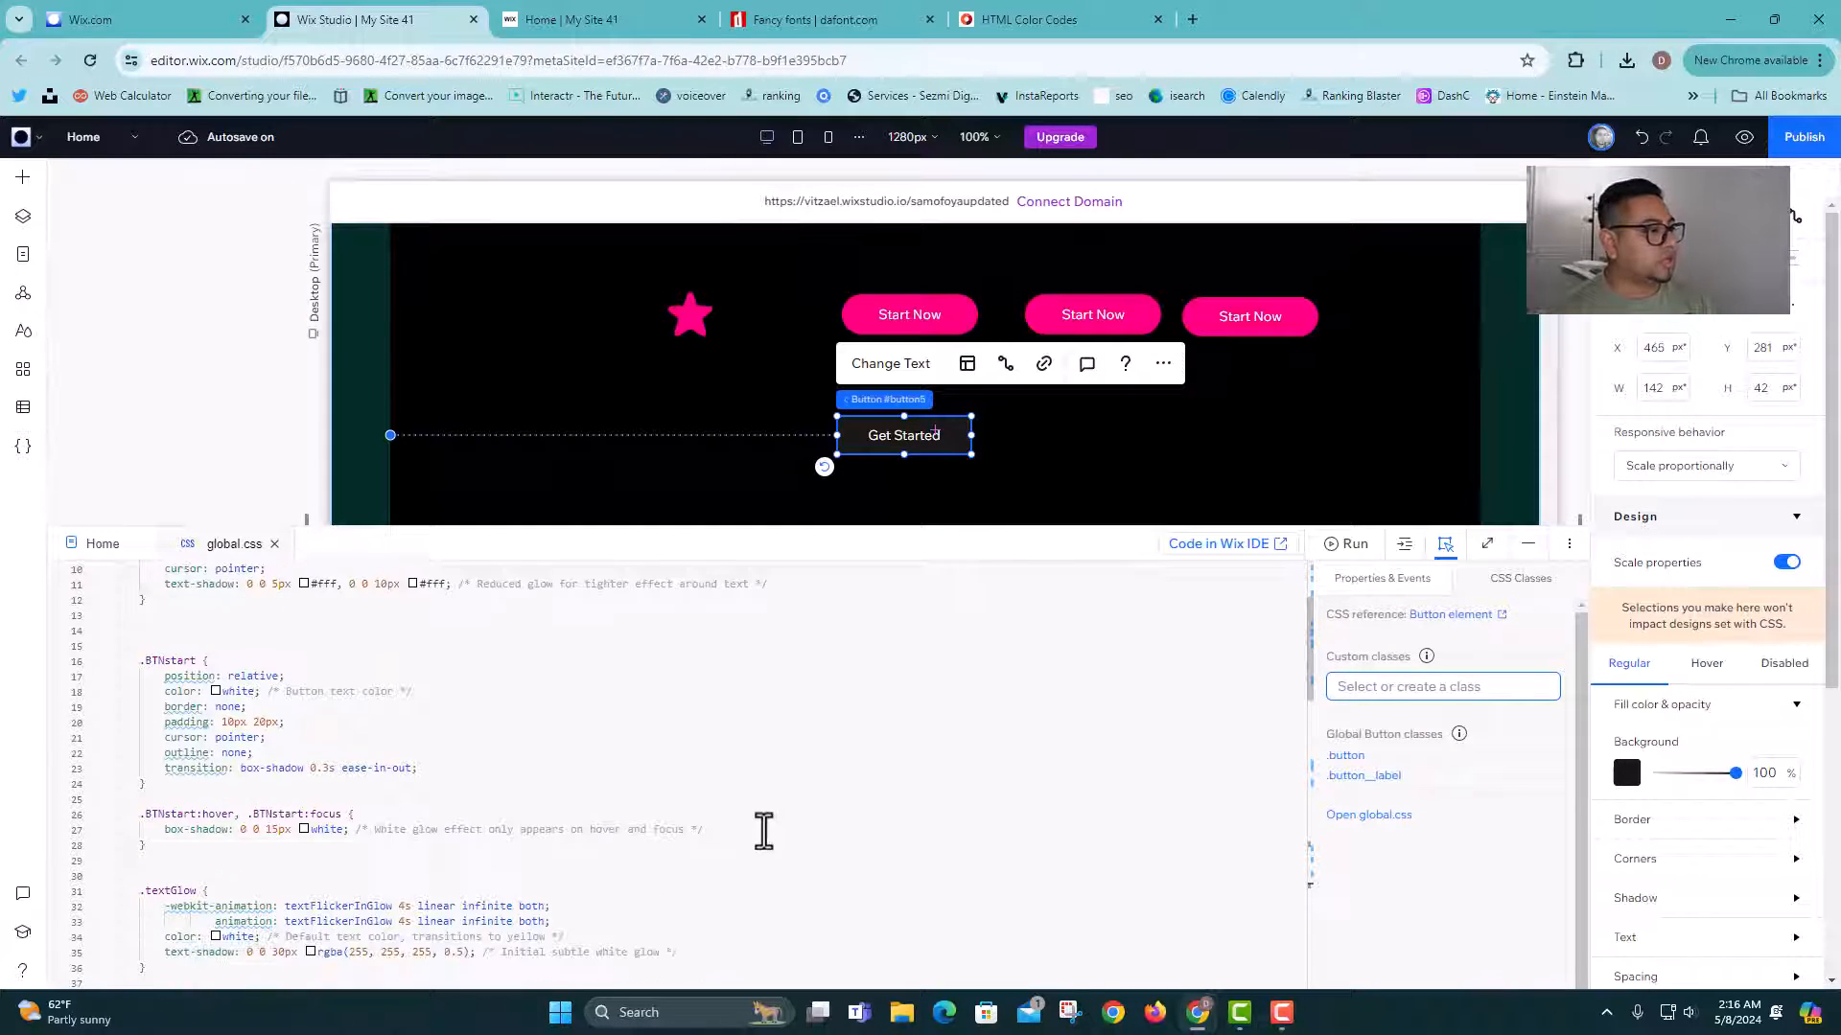
scroll(402, 744, "down", 1)
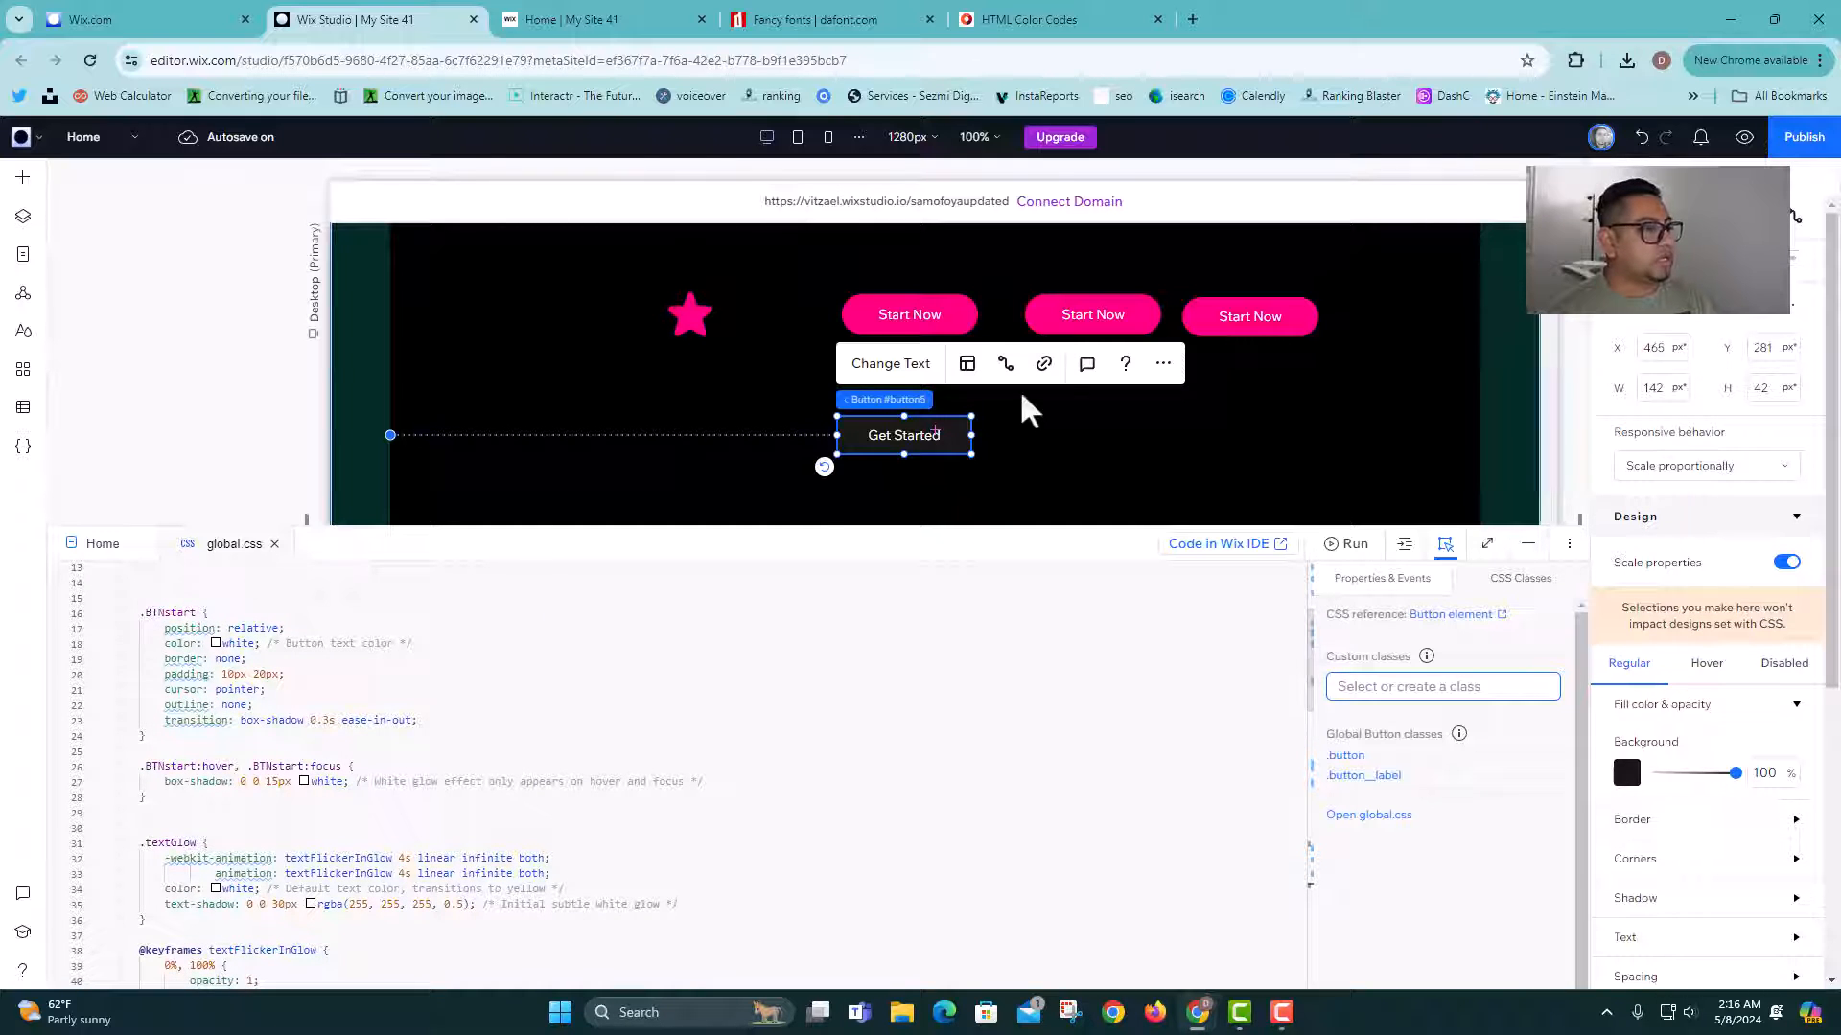
left_click(1064, 309)
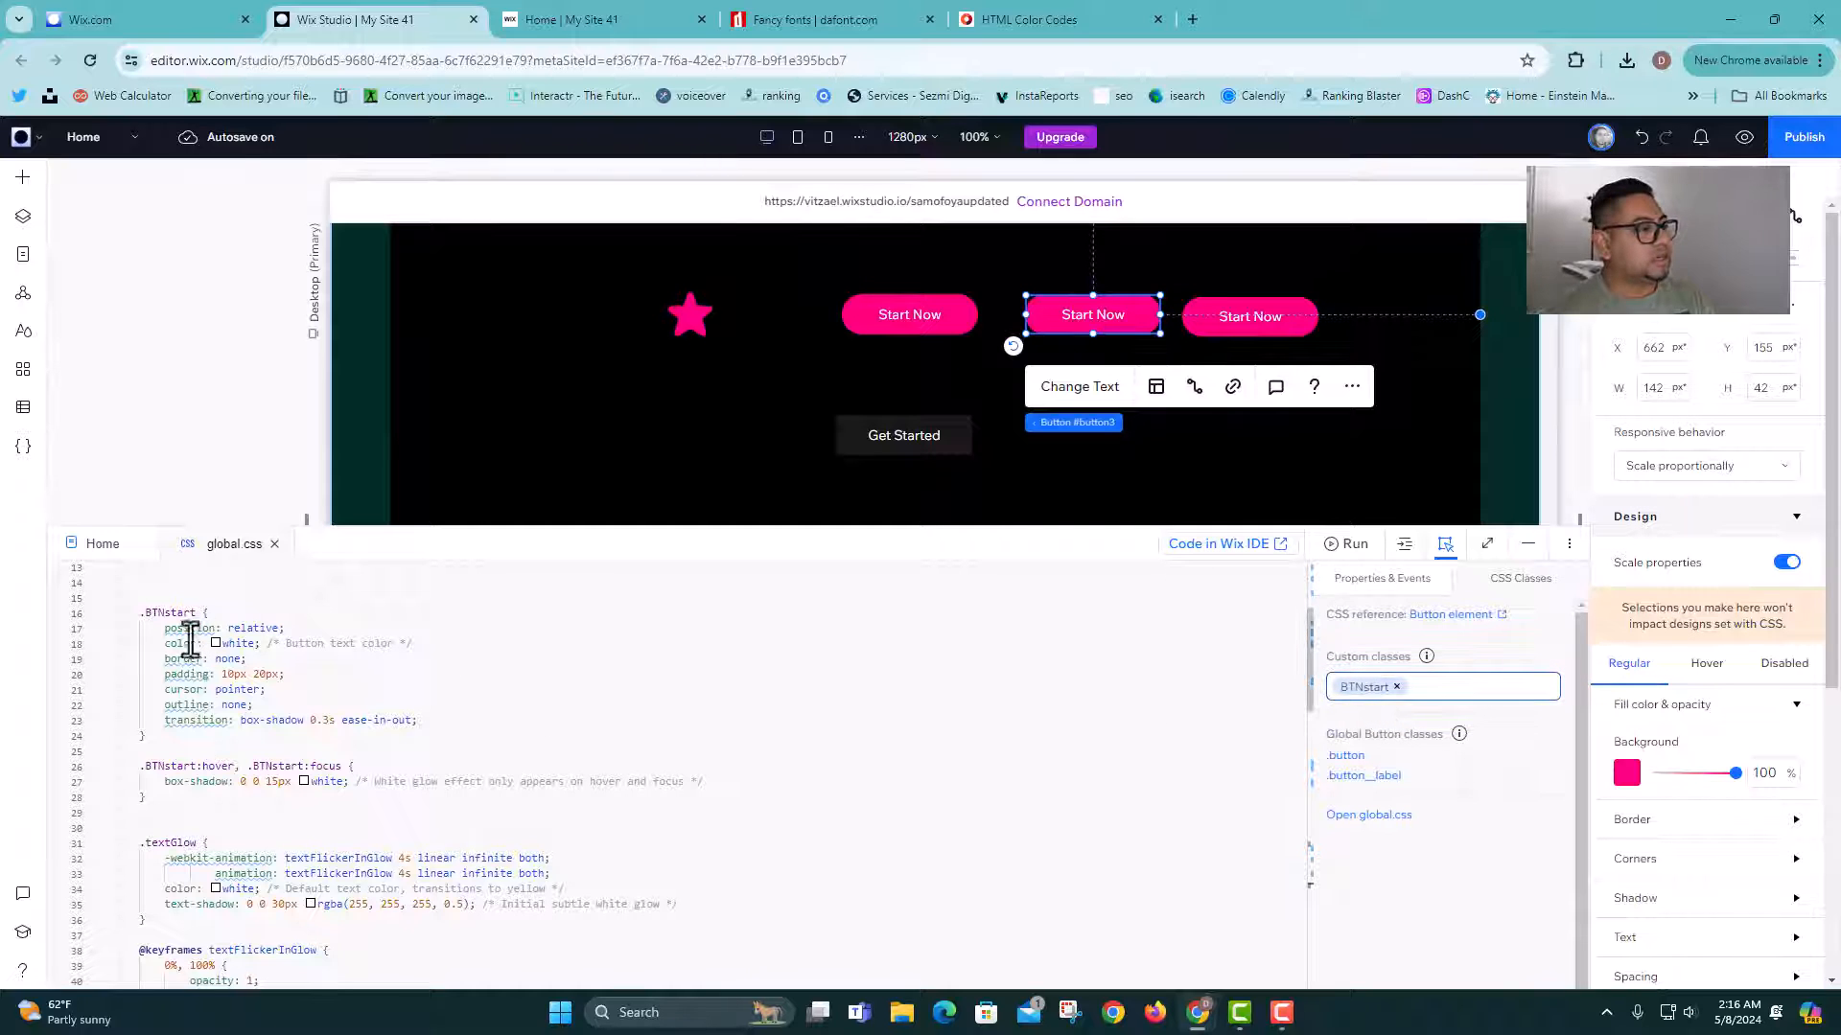
scroll(211, 628, "up", 3)
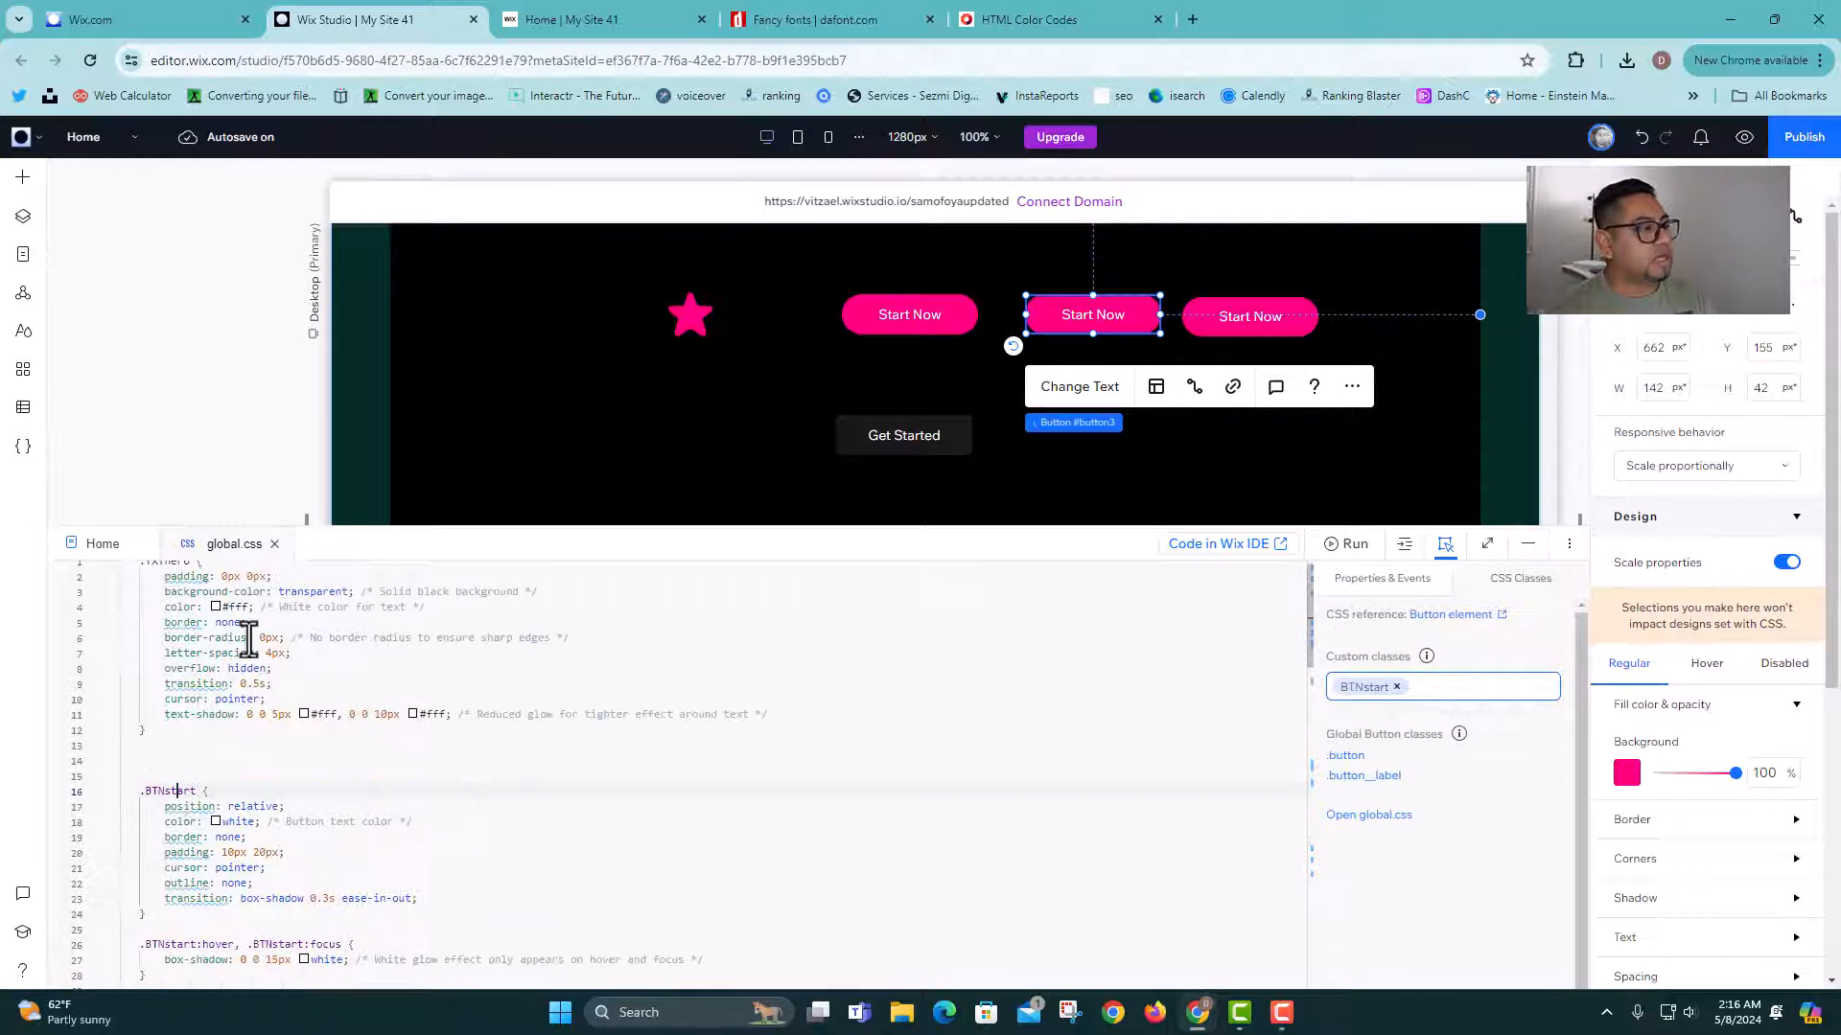
scroll(254, 815, "down", 2)
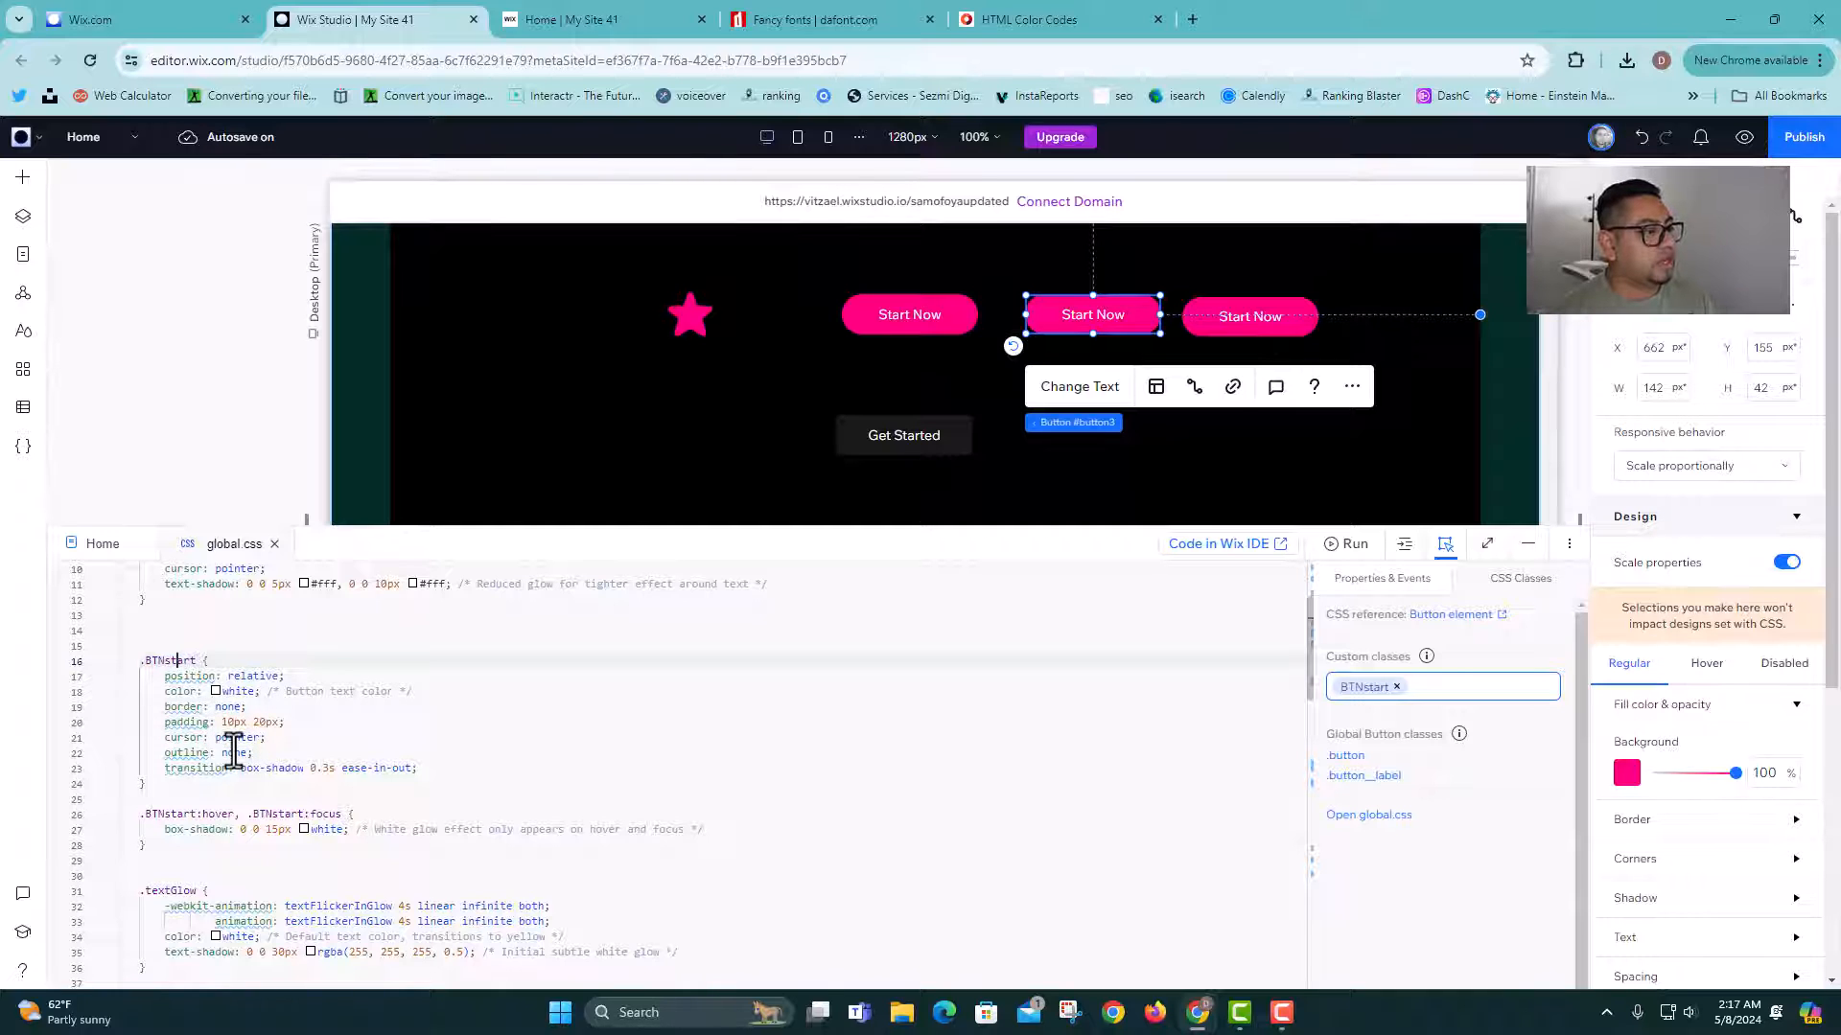
Step: Examine the .BTNstart:hover and .BTNstart:focus rule in global.css, including its box-shadow property and glow color, and where the .textGlow rule begins
scroll(250, 762, "down", 1)
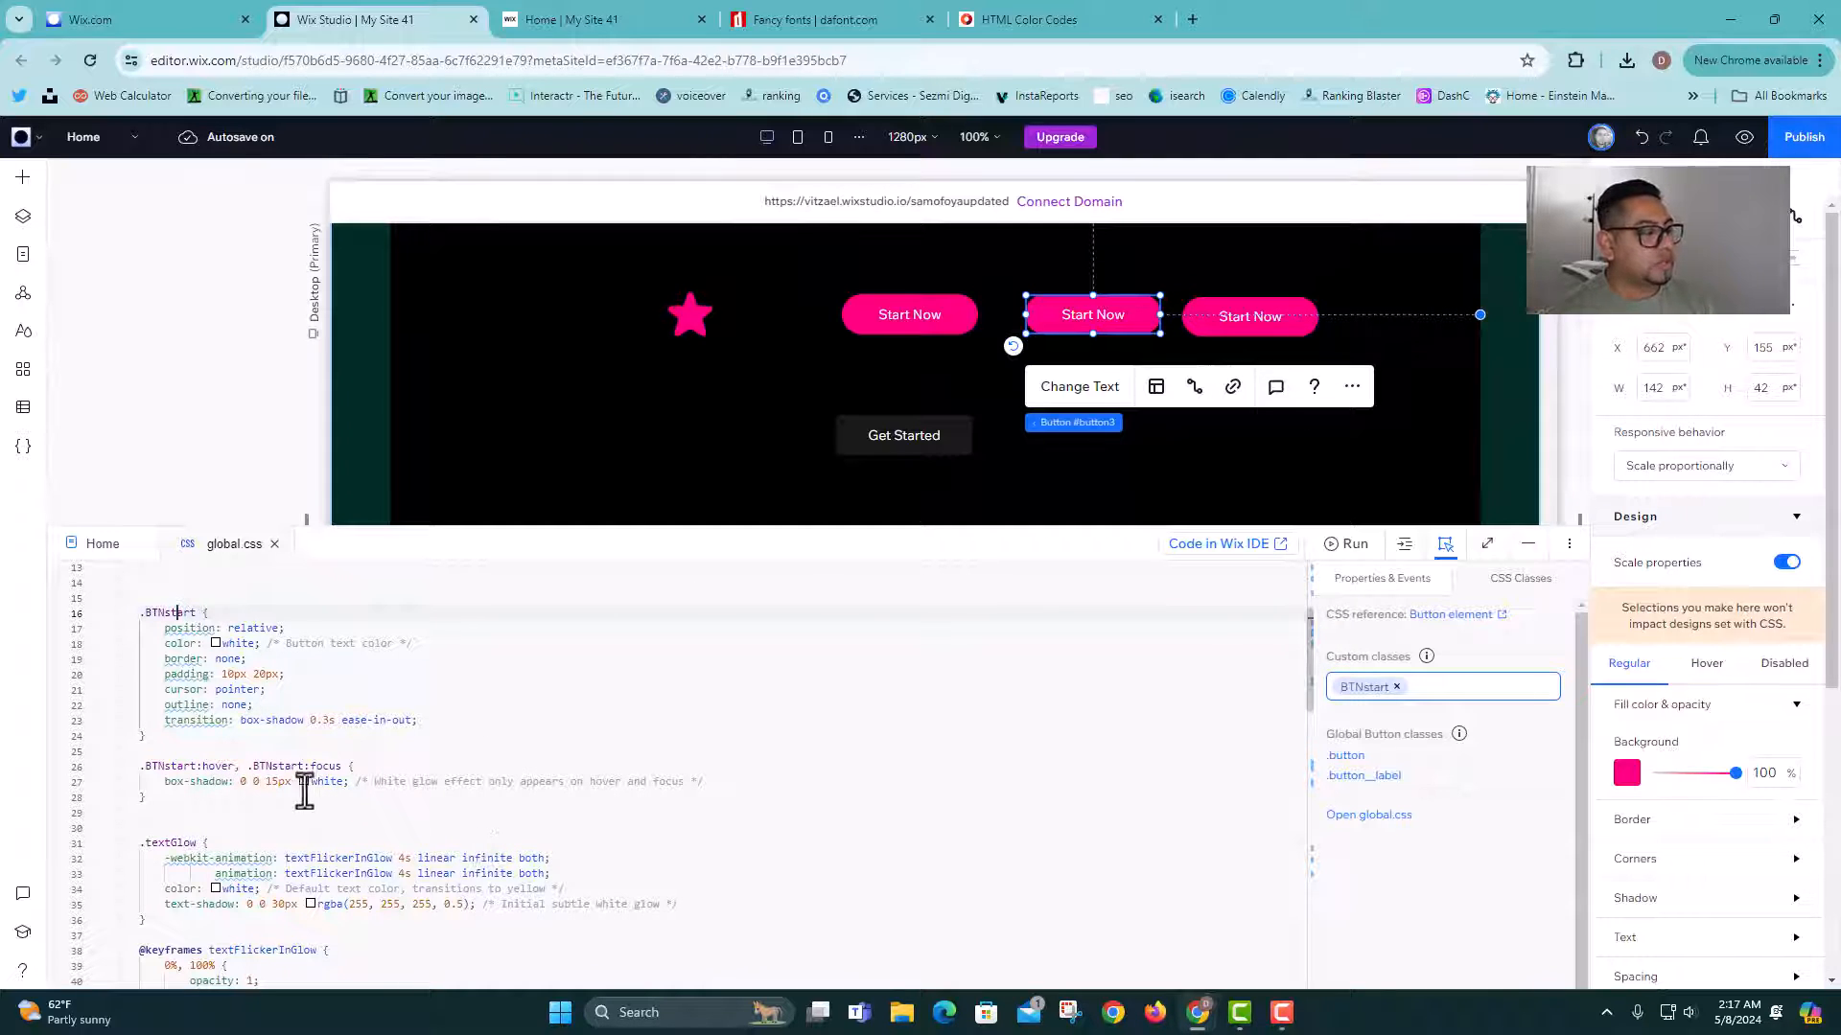
scroll(310, 795, "down", 1)
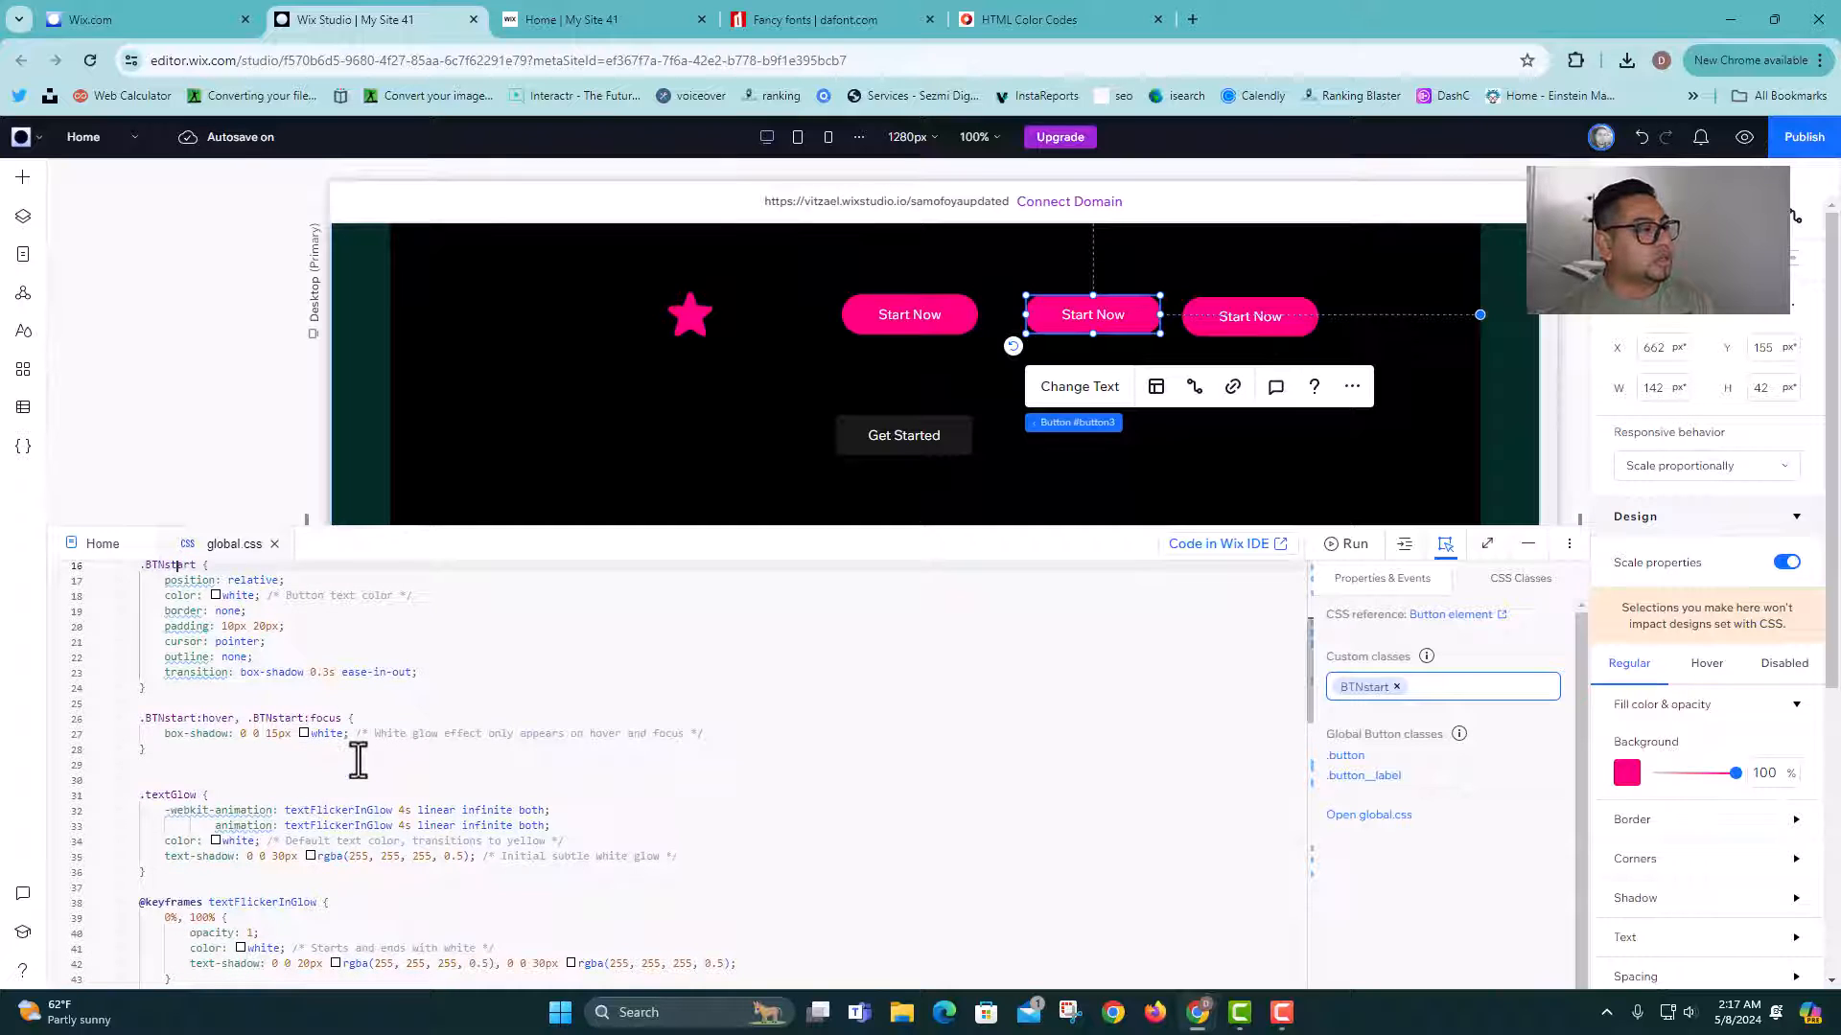
scroll(334, 779, "down", 1)
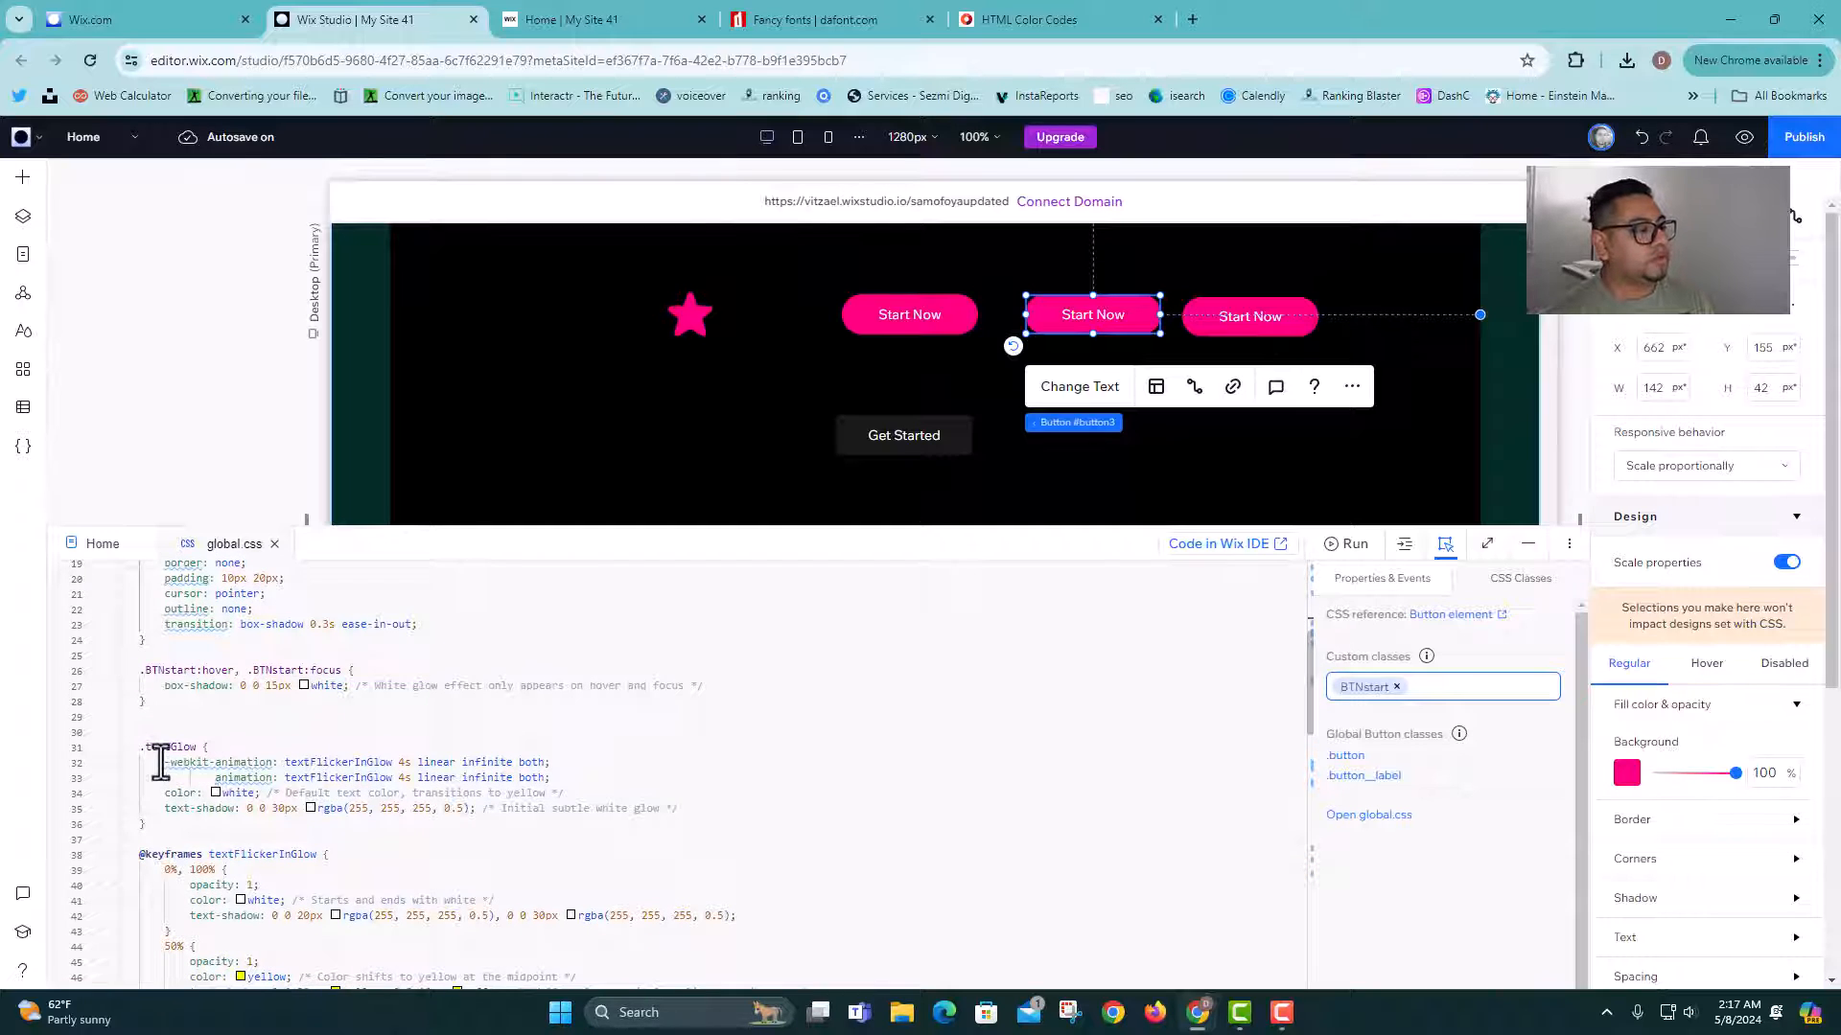
left_click_drag(145, 747, 231, 745)
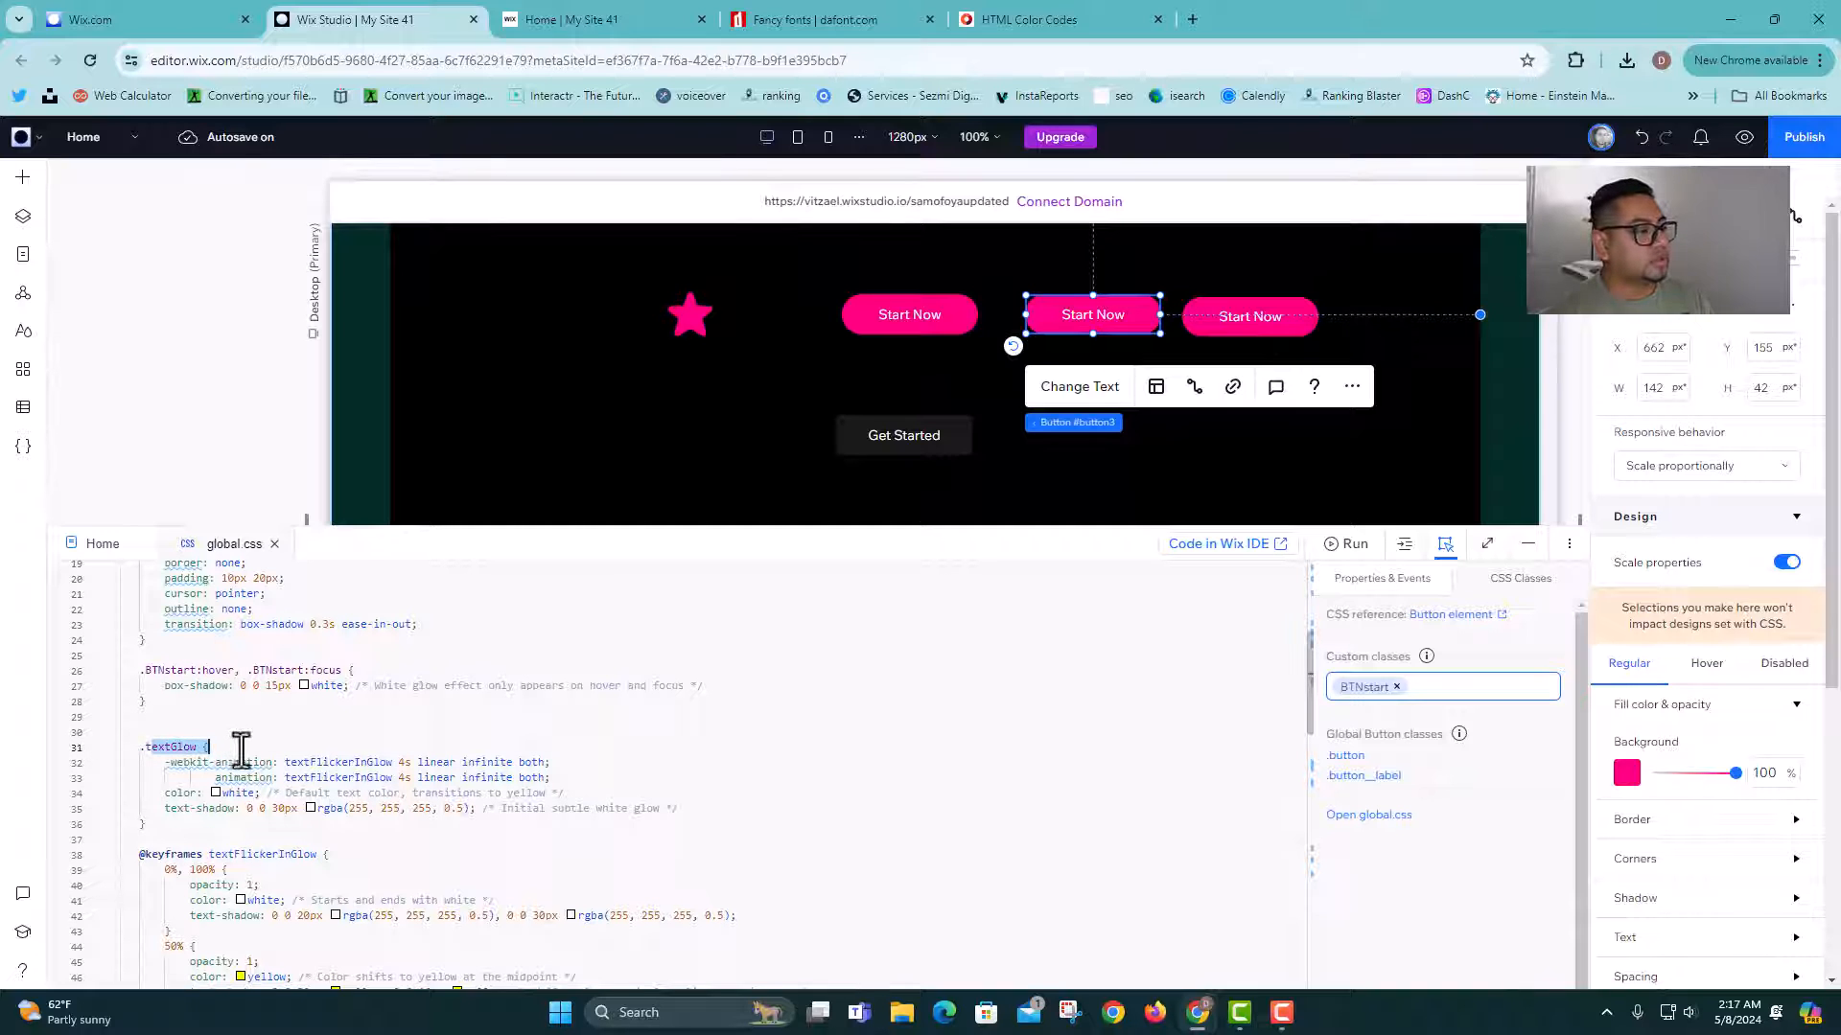
left_click(207, 734)
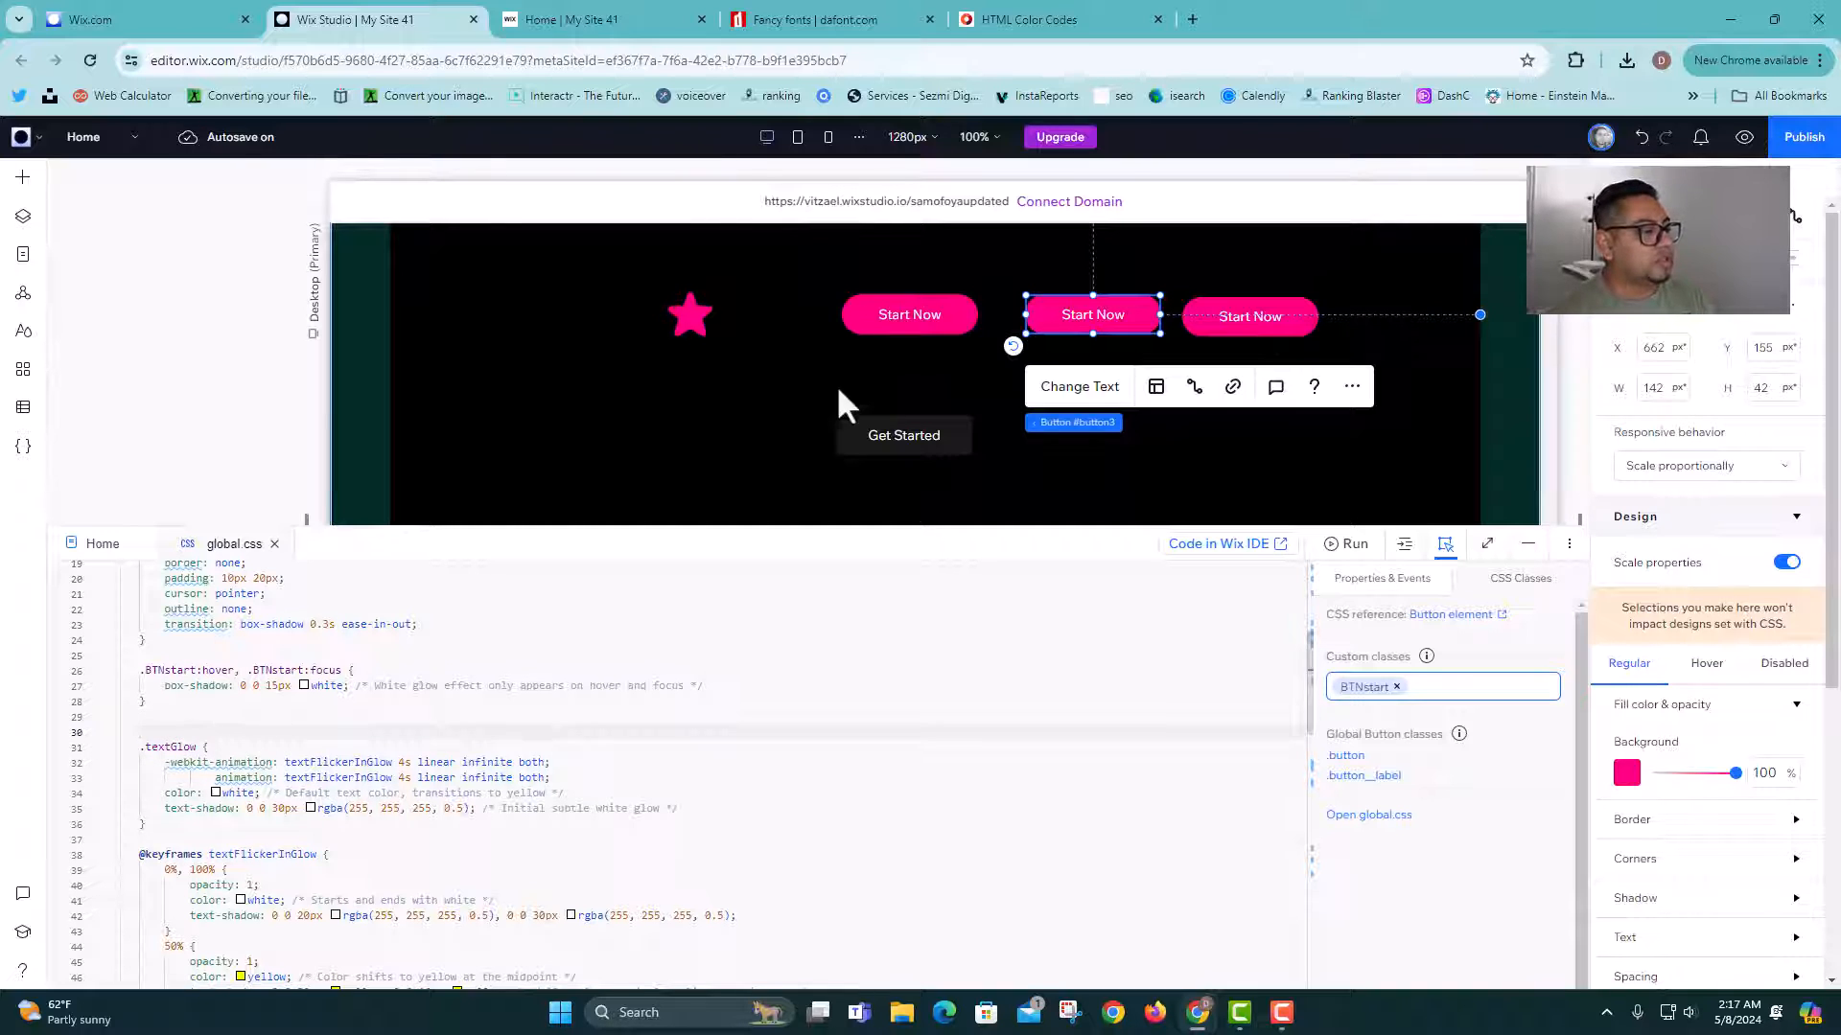
scroll(206, 802, "up", 3)
double_click(202, 830)
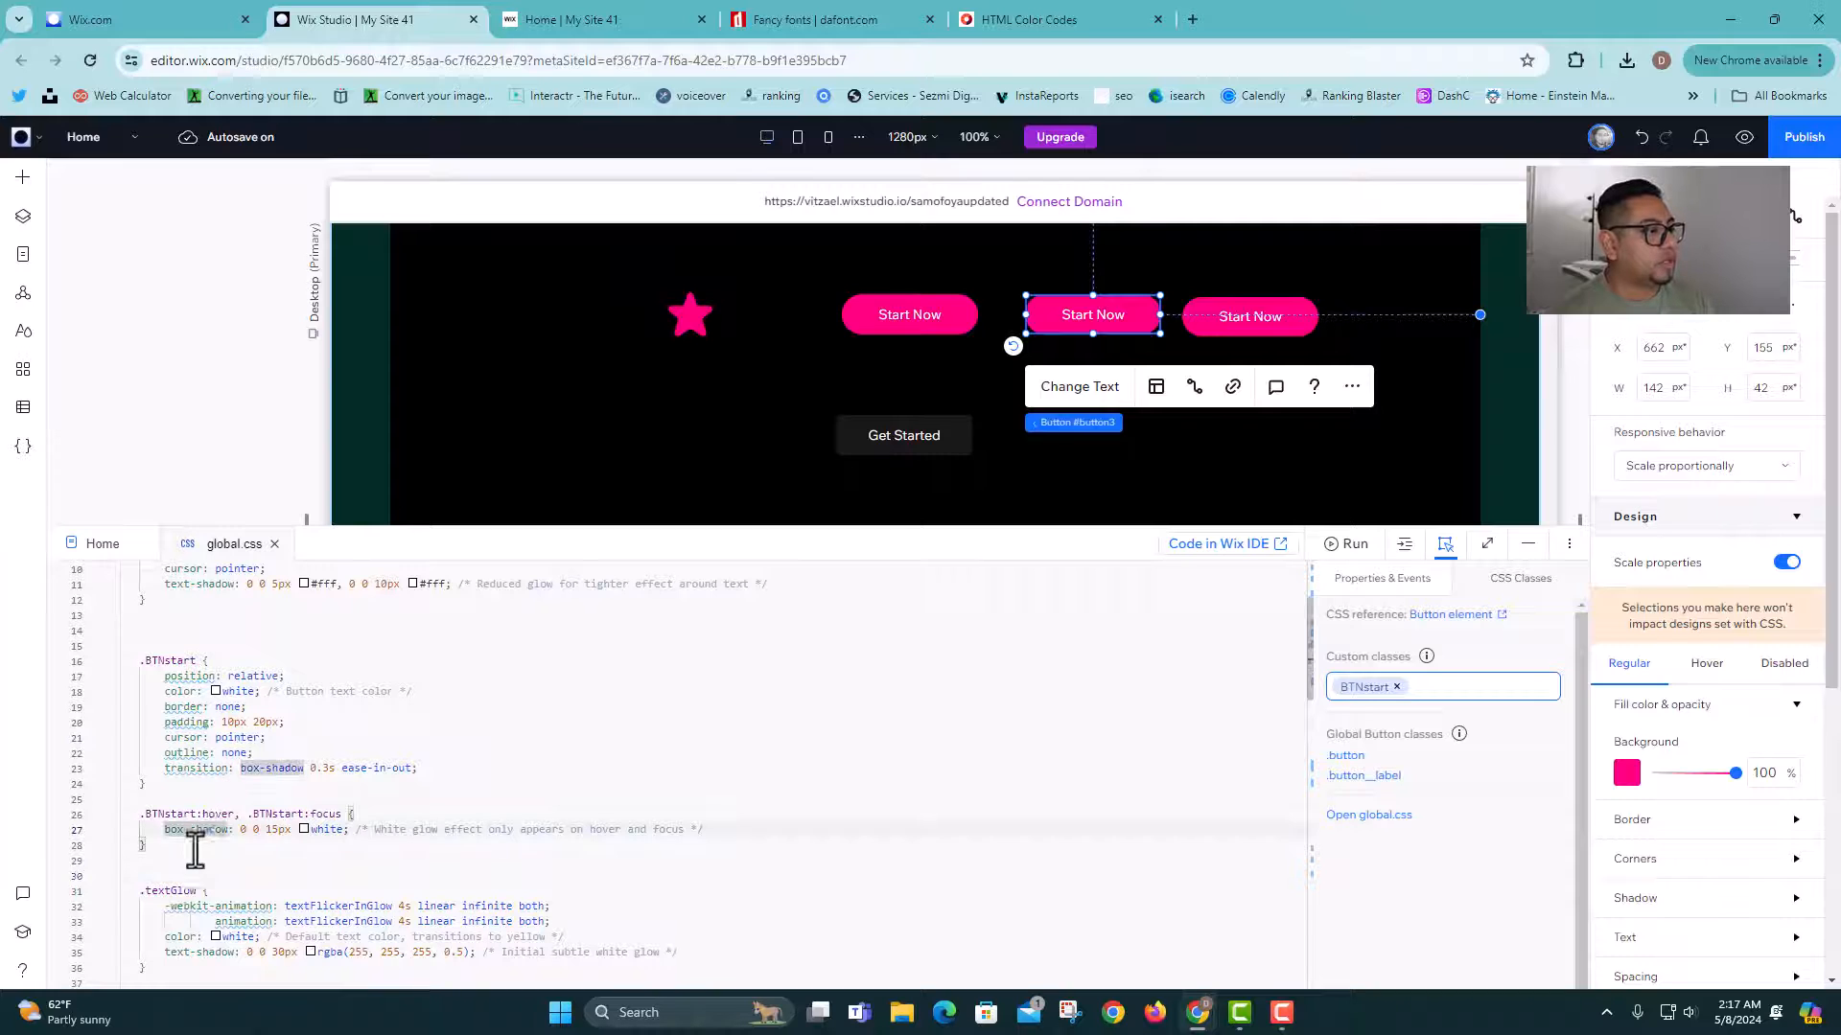
double_click(324, 830)
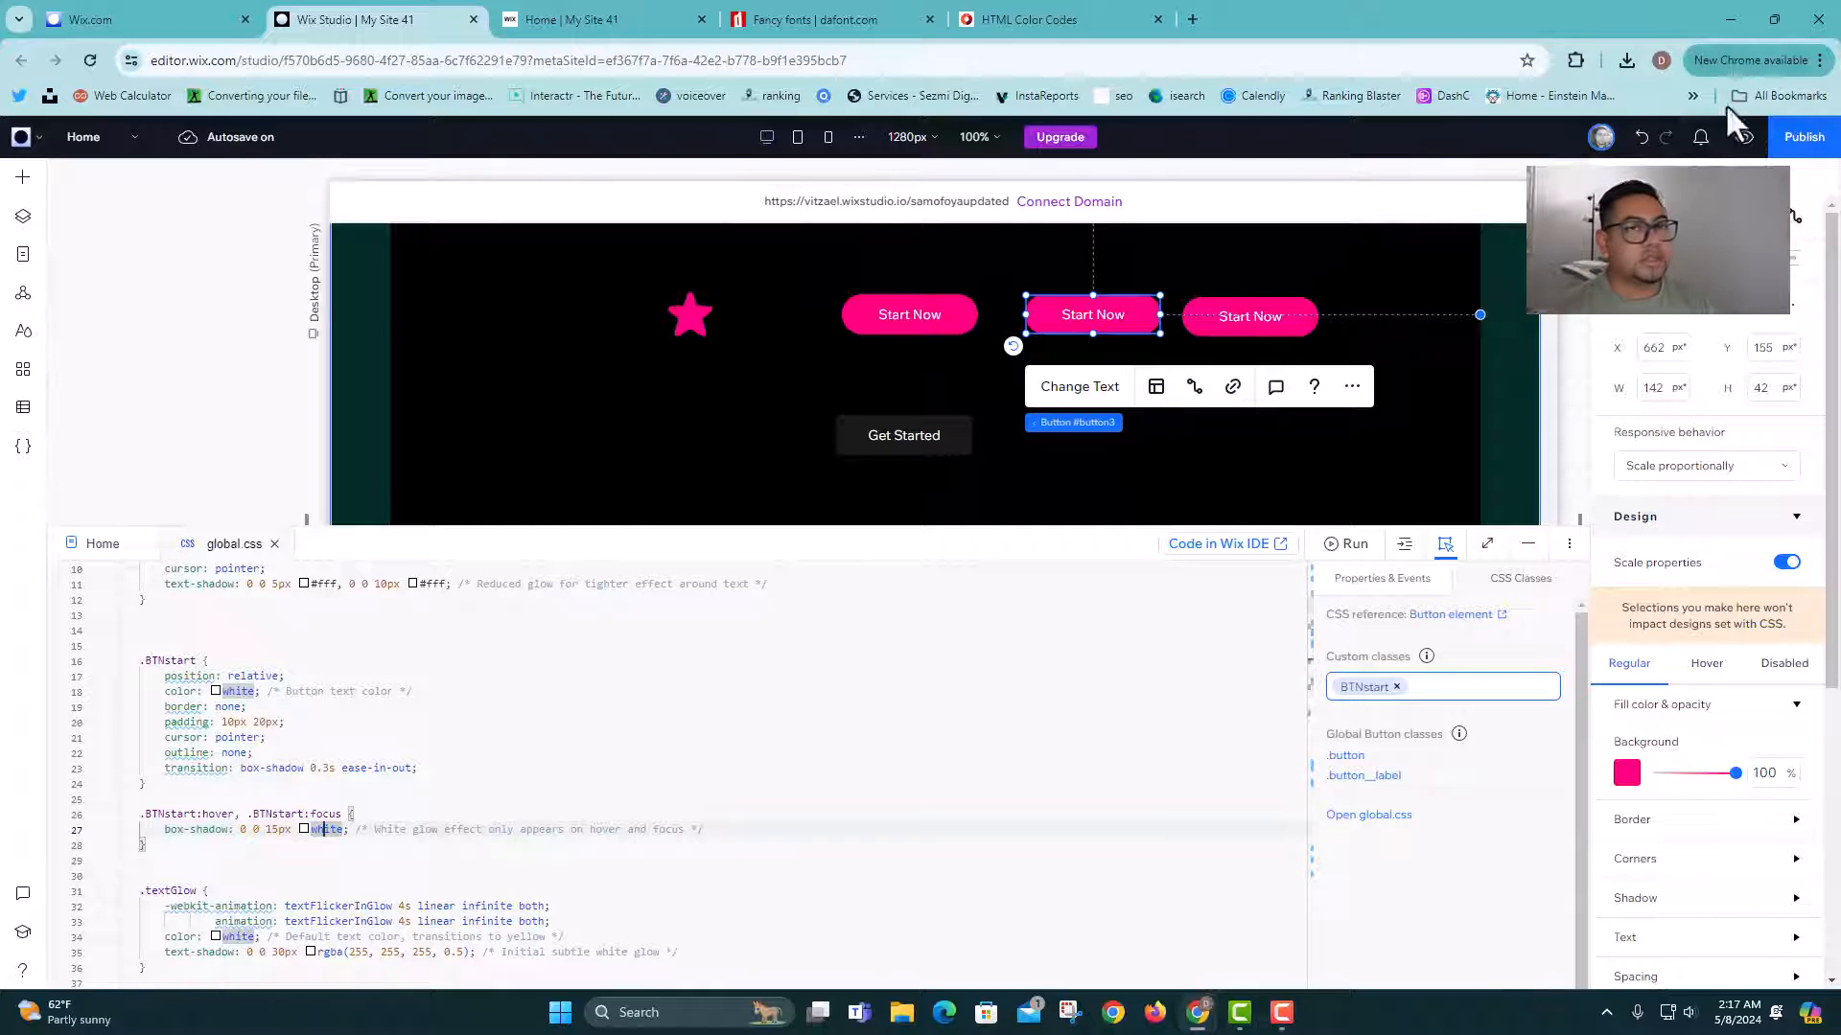
Step: Preview the page and check the hover effect on the row of Start Now buttons, then return to the editor
left_click(1747, 137)
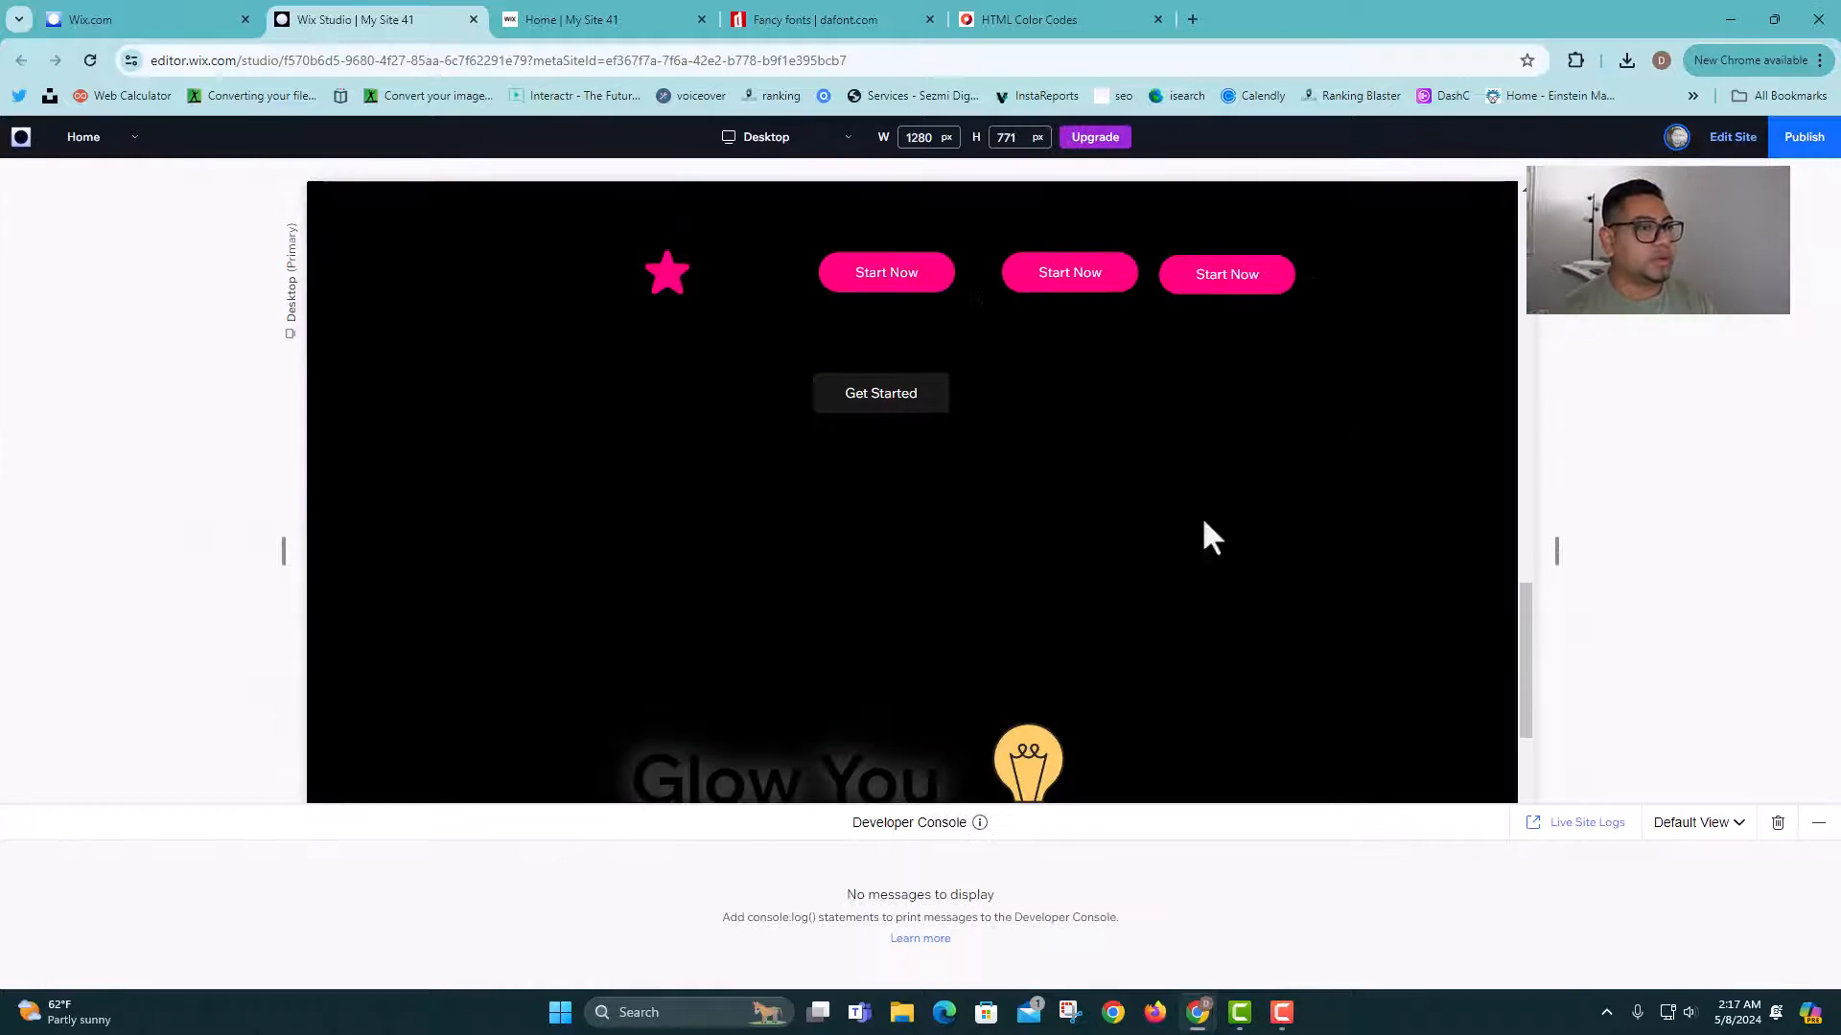
scroll(1209, 537, "up", 3)
scroll(1187, 559, "down", 1)
scroll(1084, 489, "down", 2)
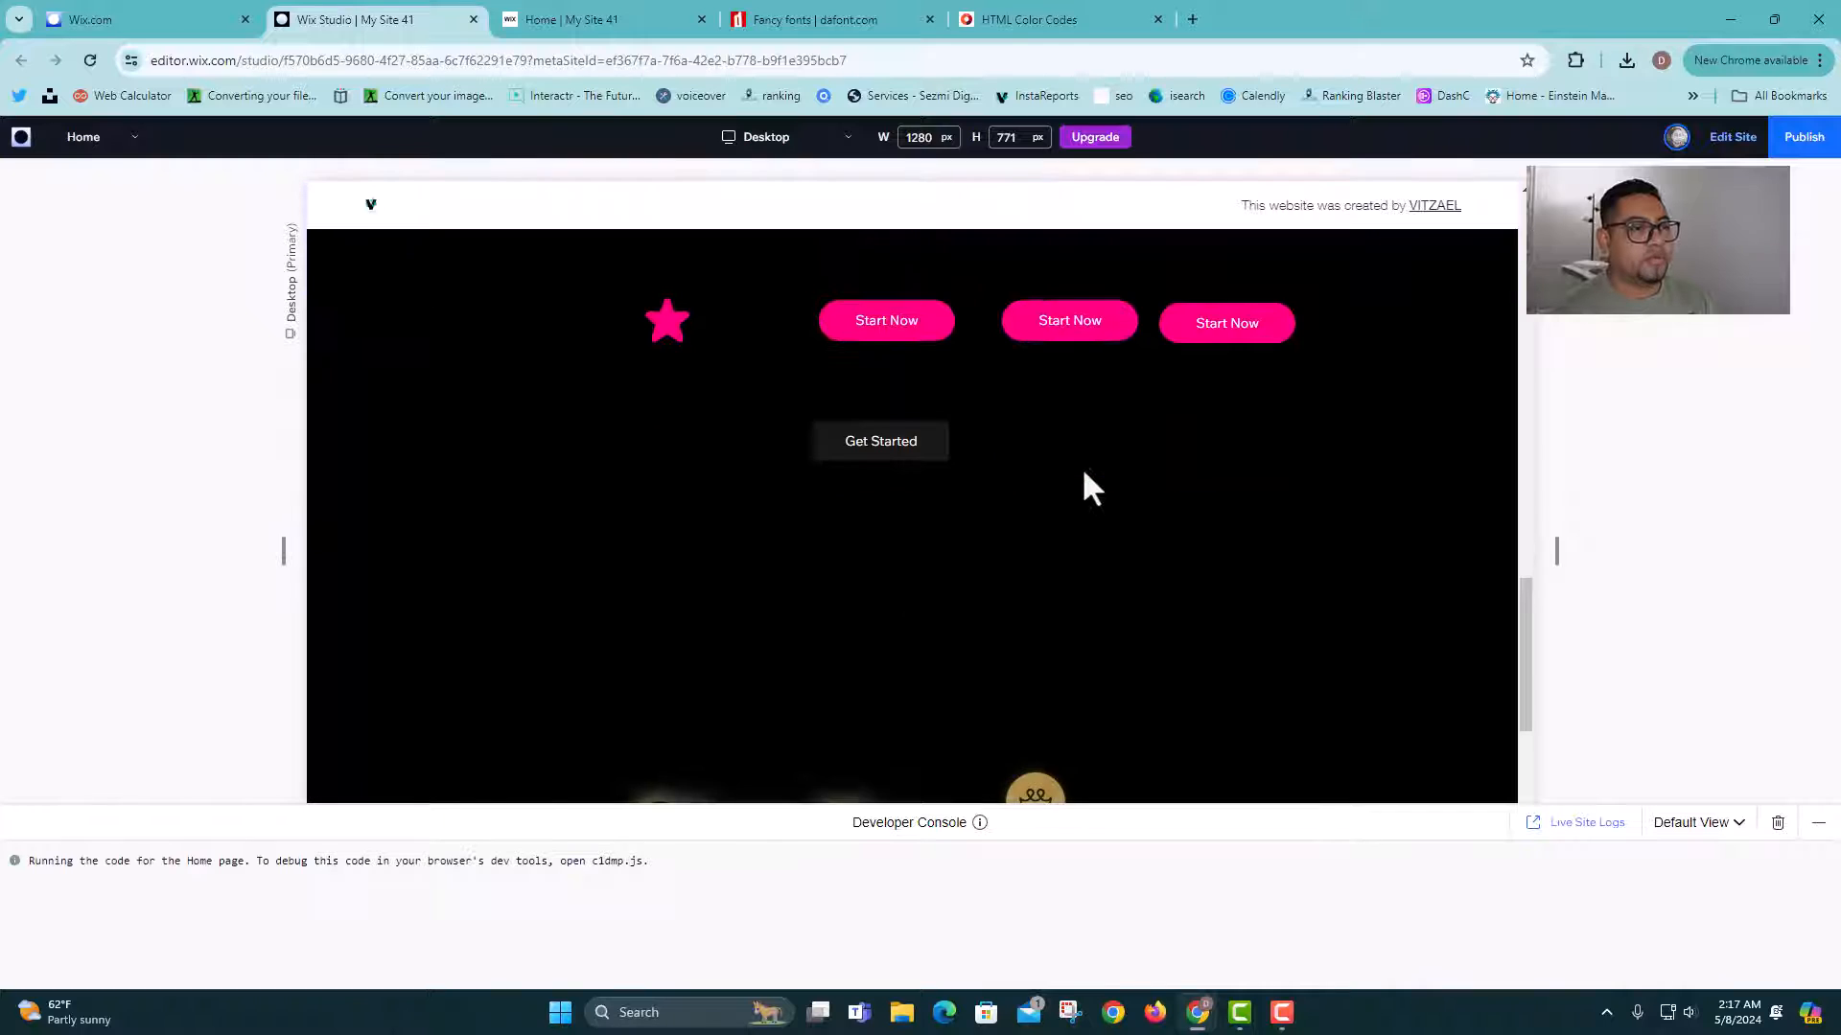
scroll(1084, 503, "up", 1)
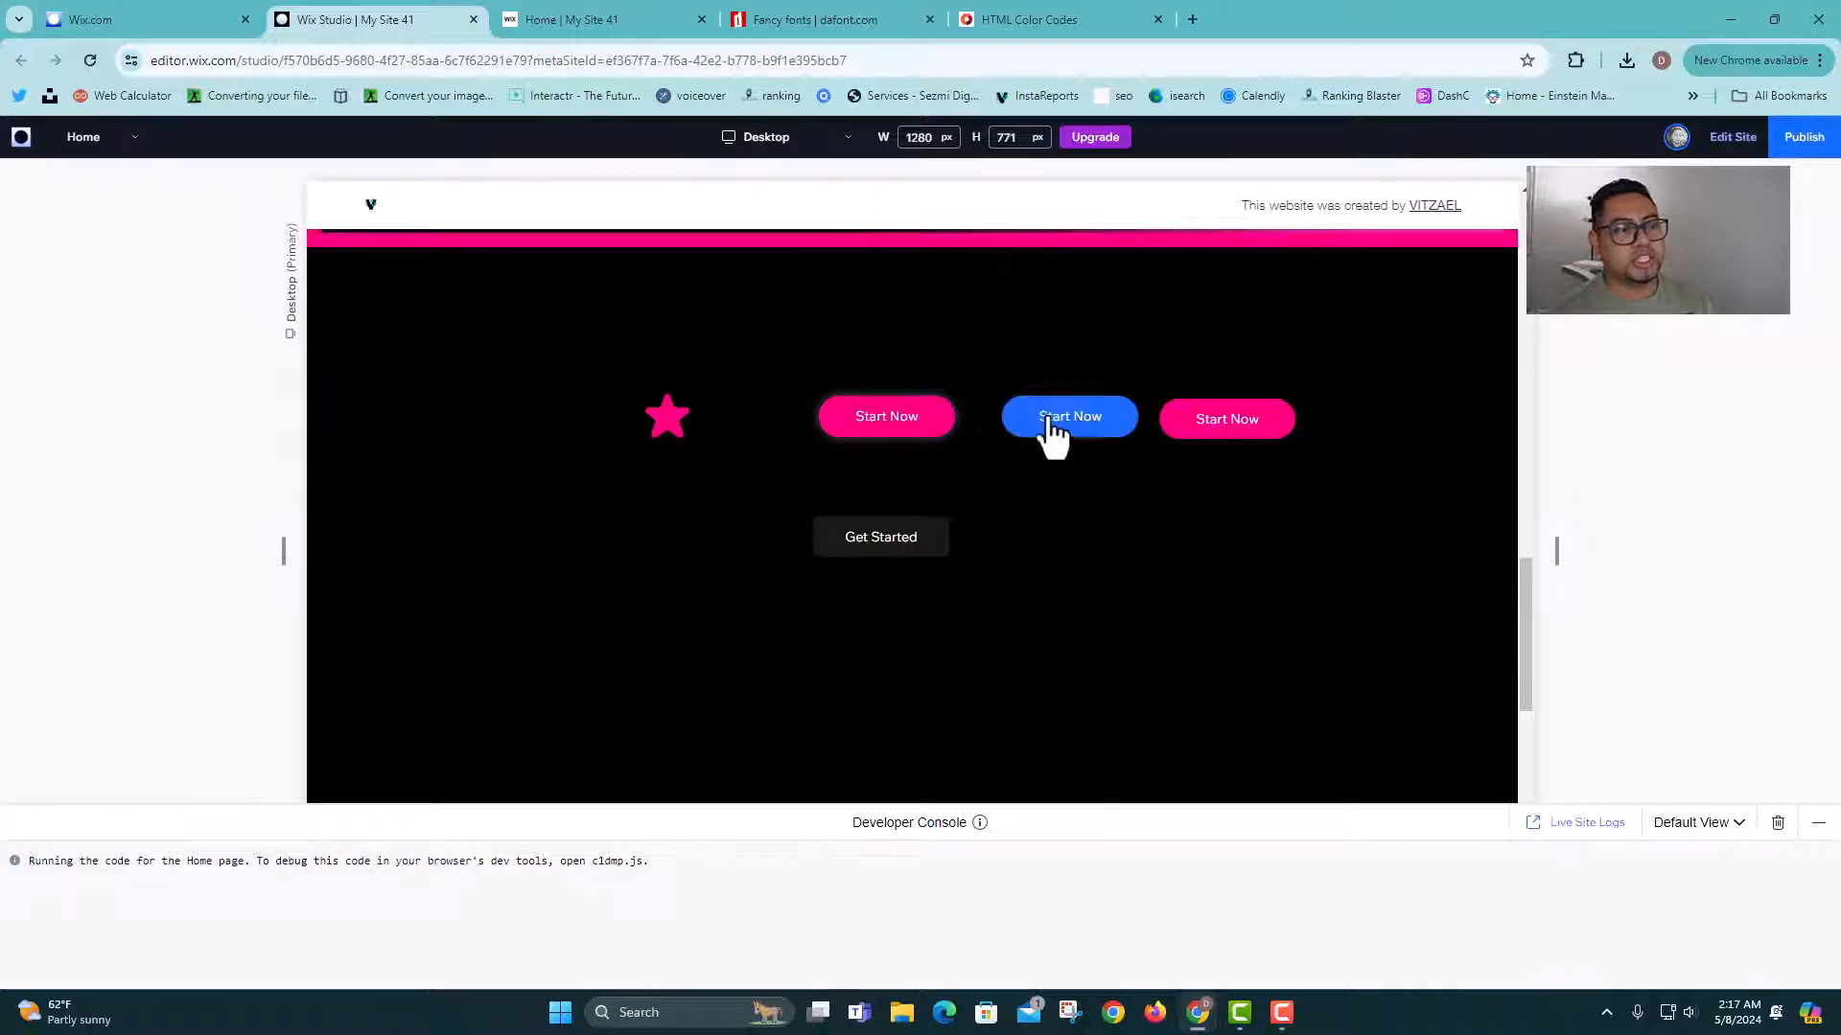
left_click(1735, 140)
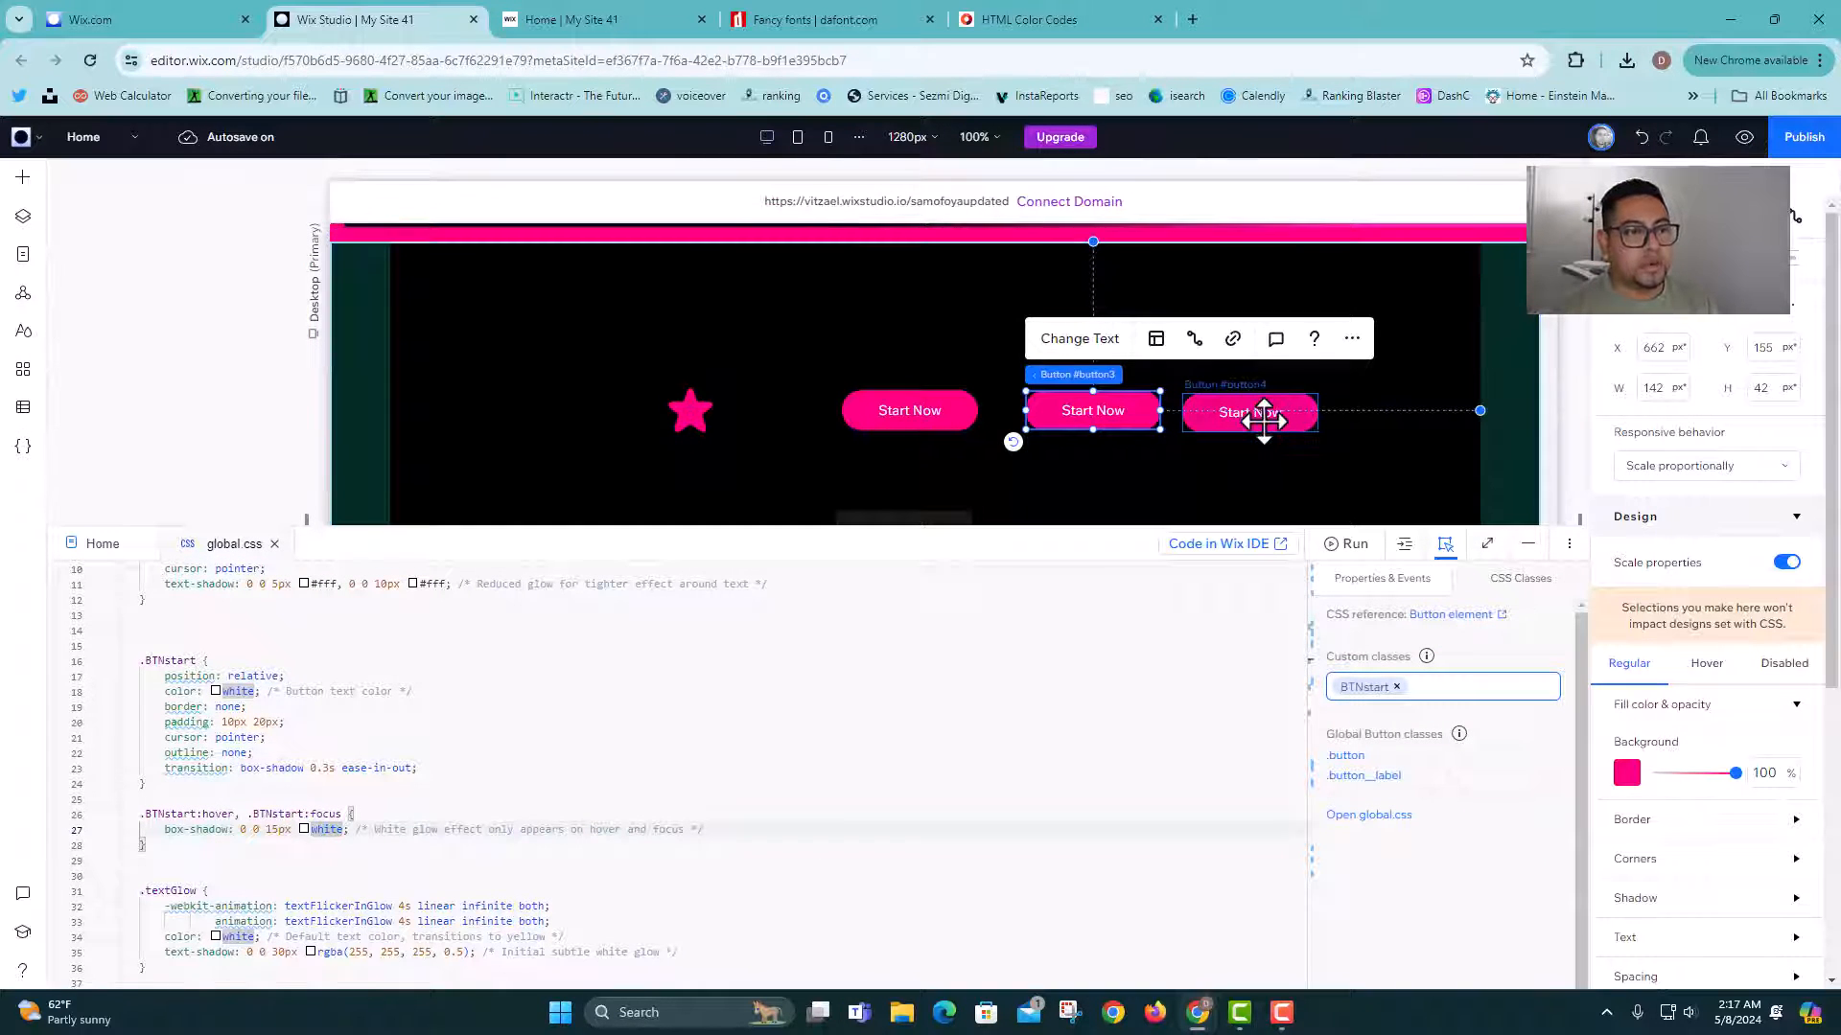
Step: Set the regular background of the third Start Now button to orange #EA6020
left_click(1263, 420)
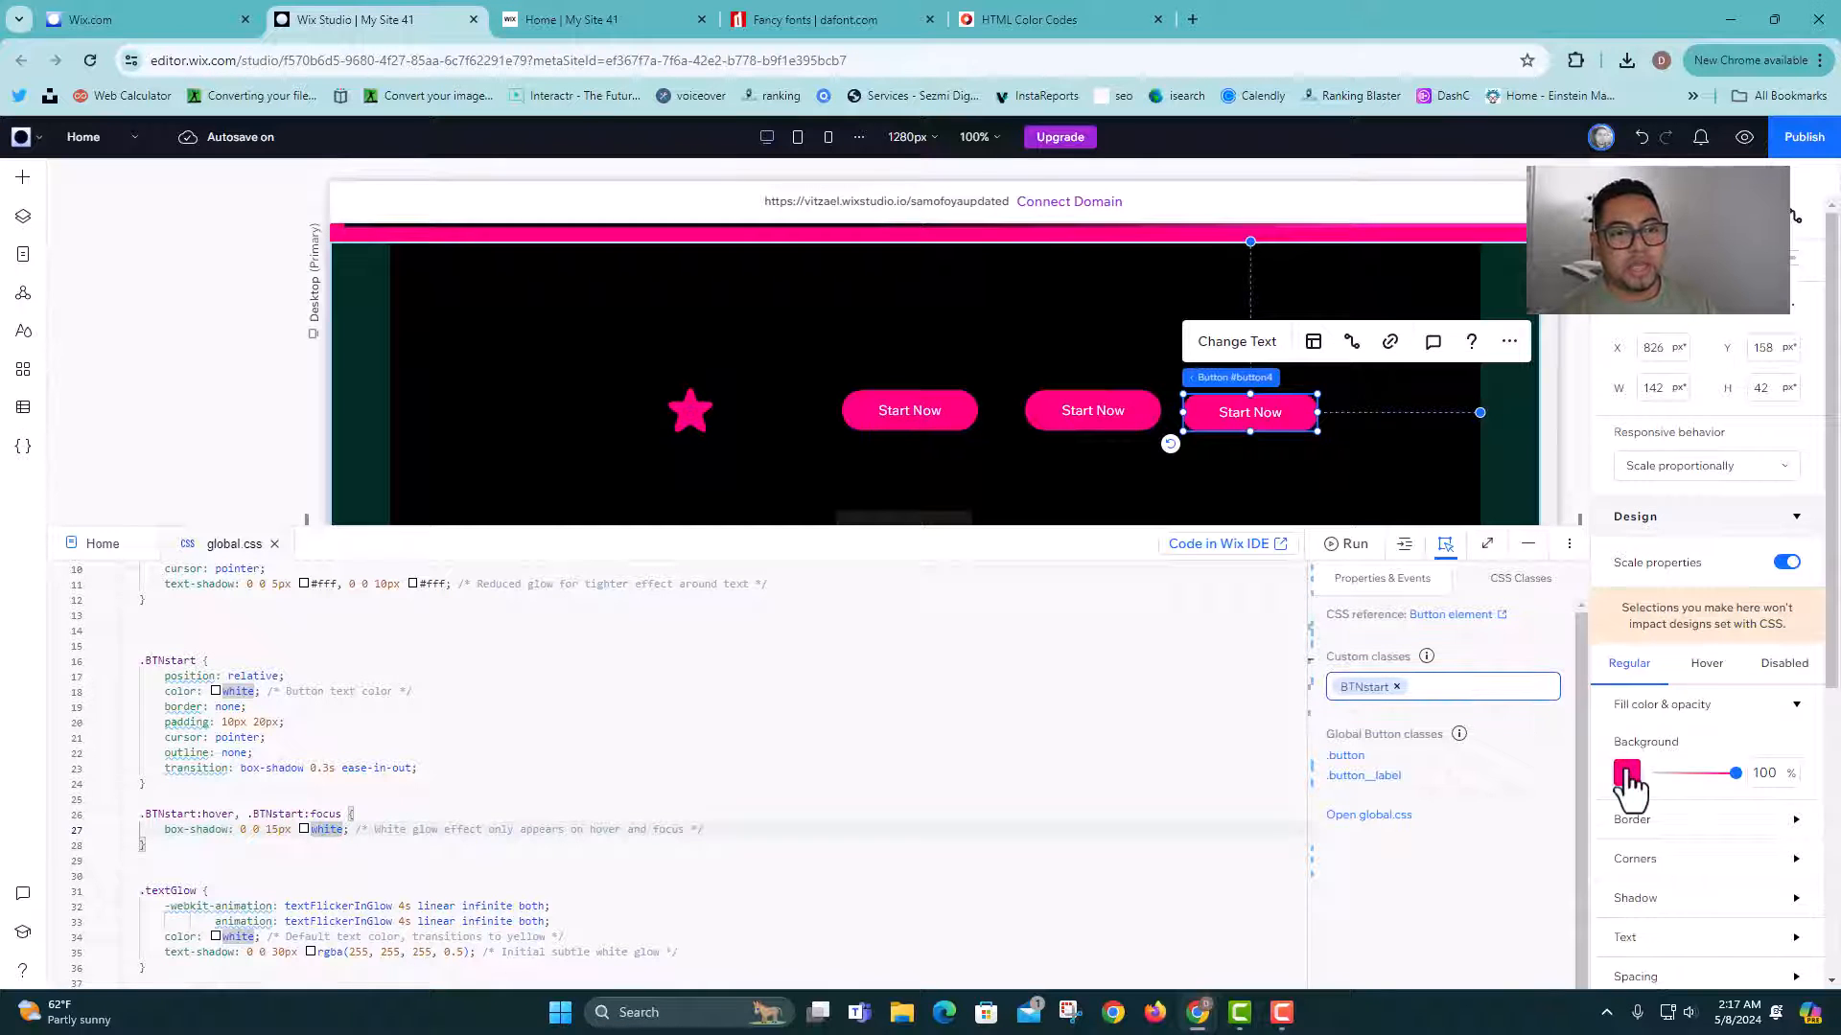
left_click(1627, 776)
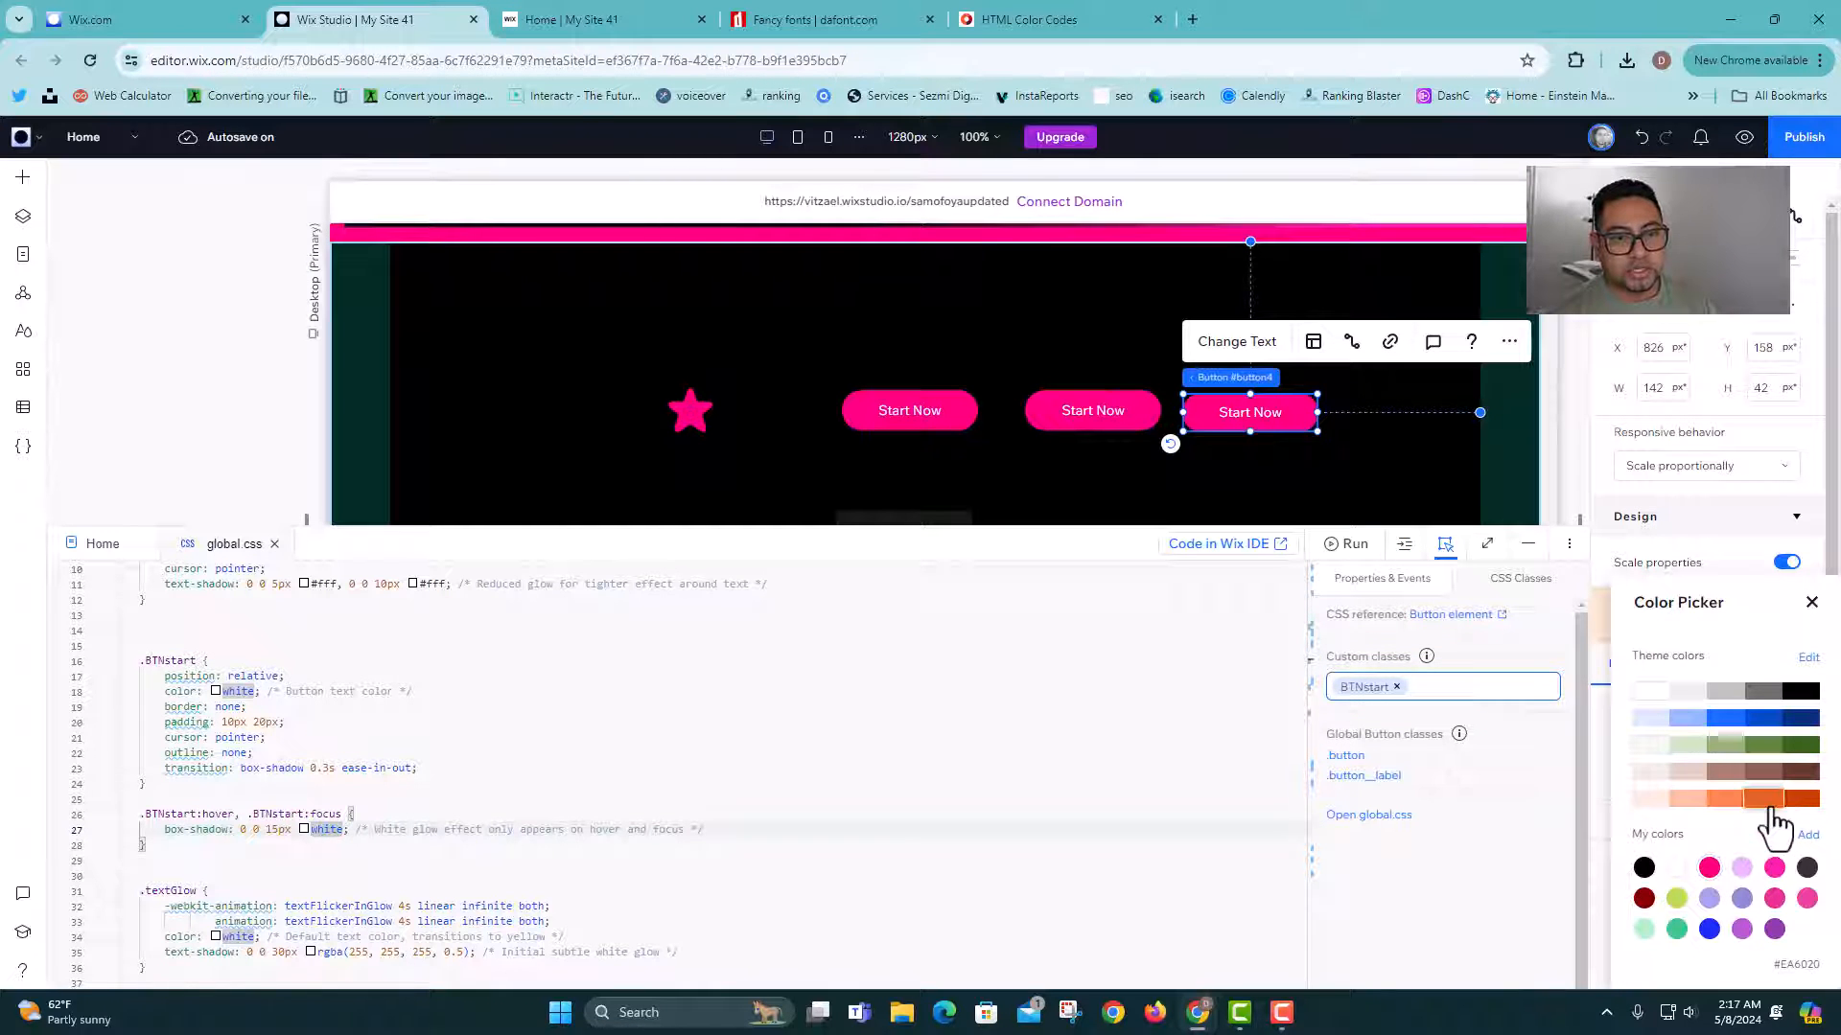
left_click(1766, 801)
left_click(1811, 604)
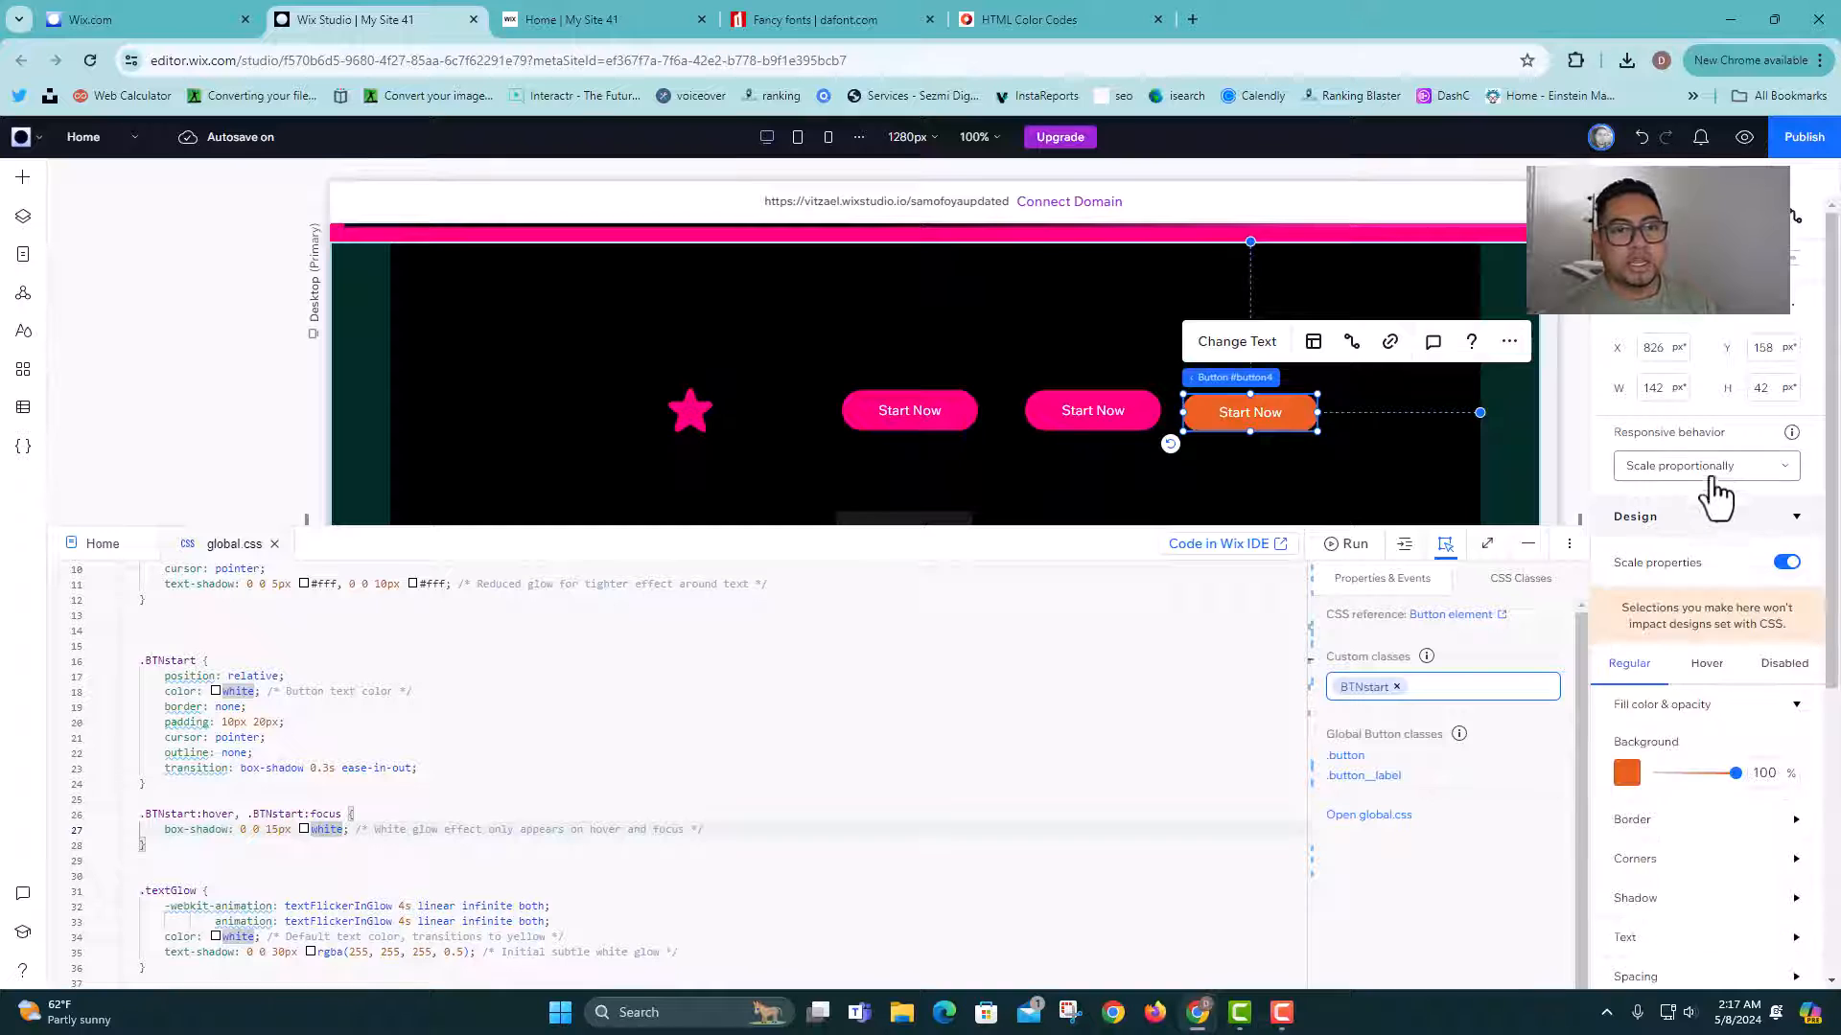
Step: Set the third Start Now button's hover background to the bright pink saved color and check it in the site preview
left_click(1708, 674)
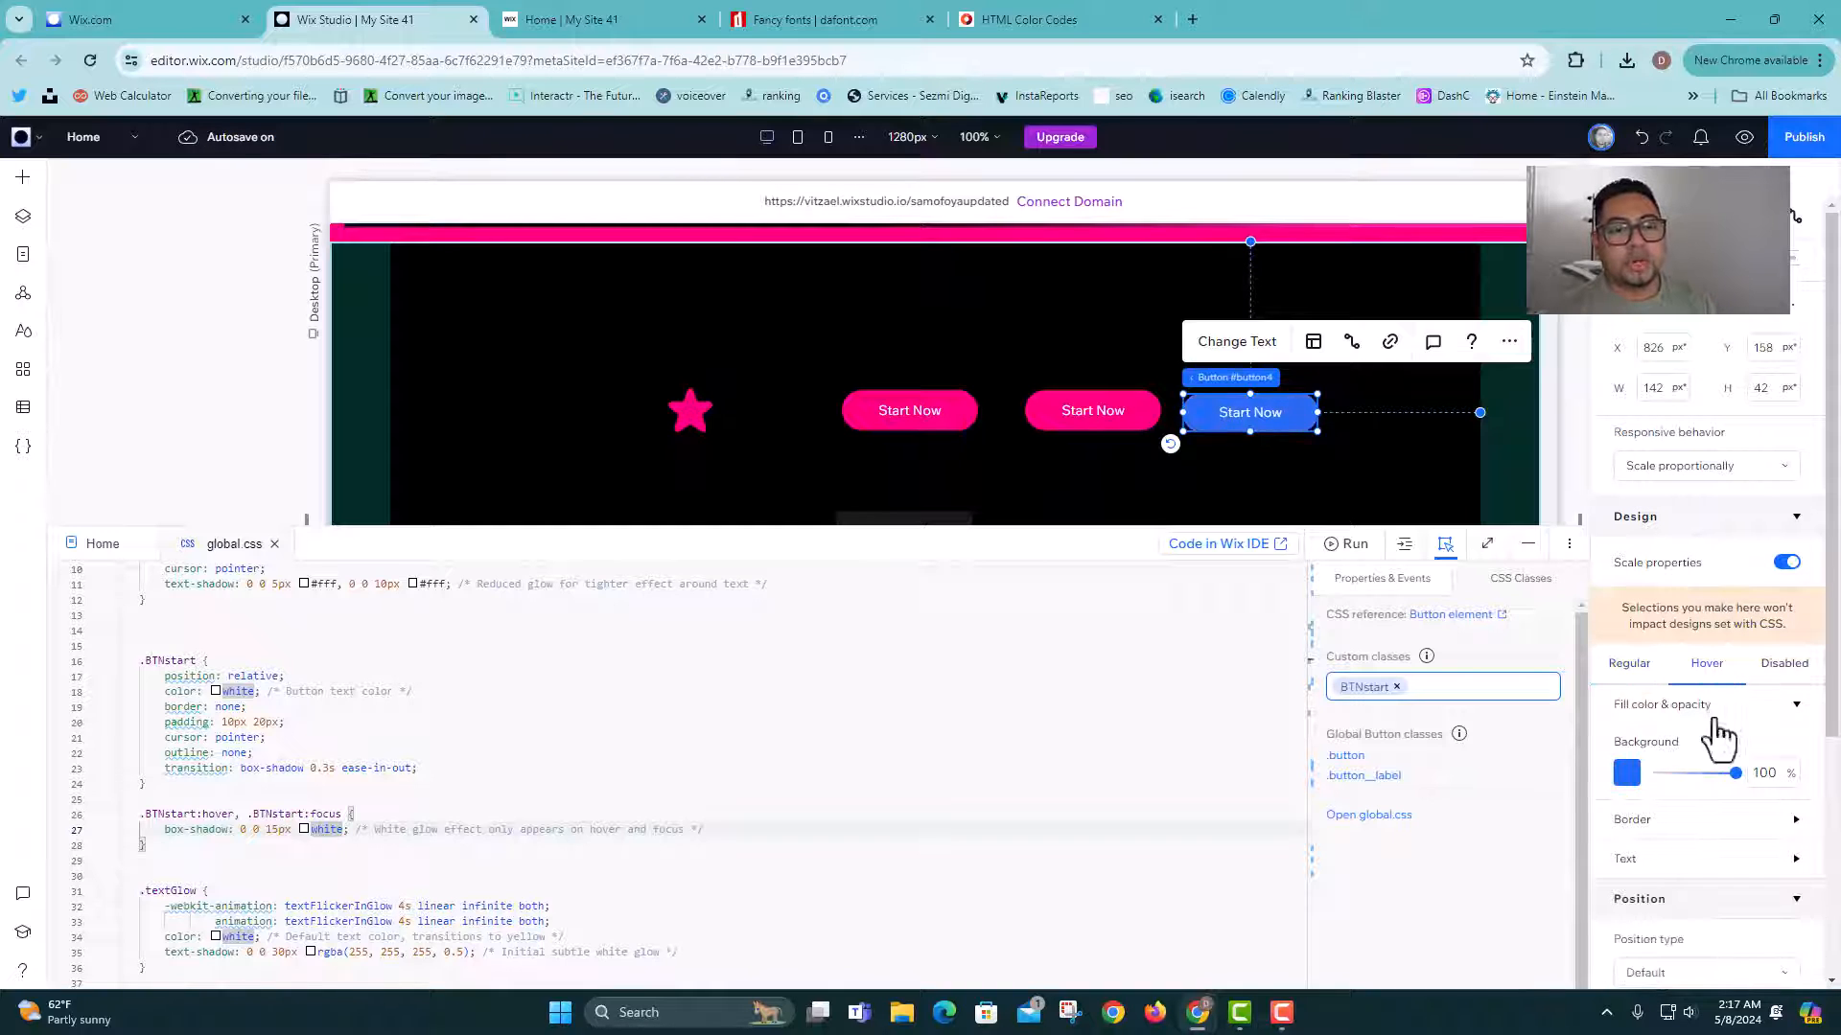
left_click(1627, 772)
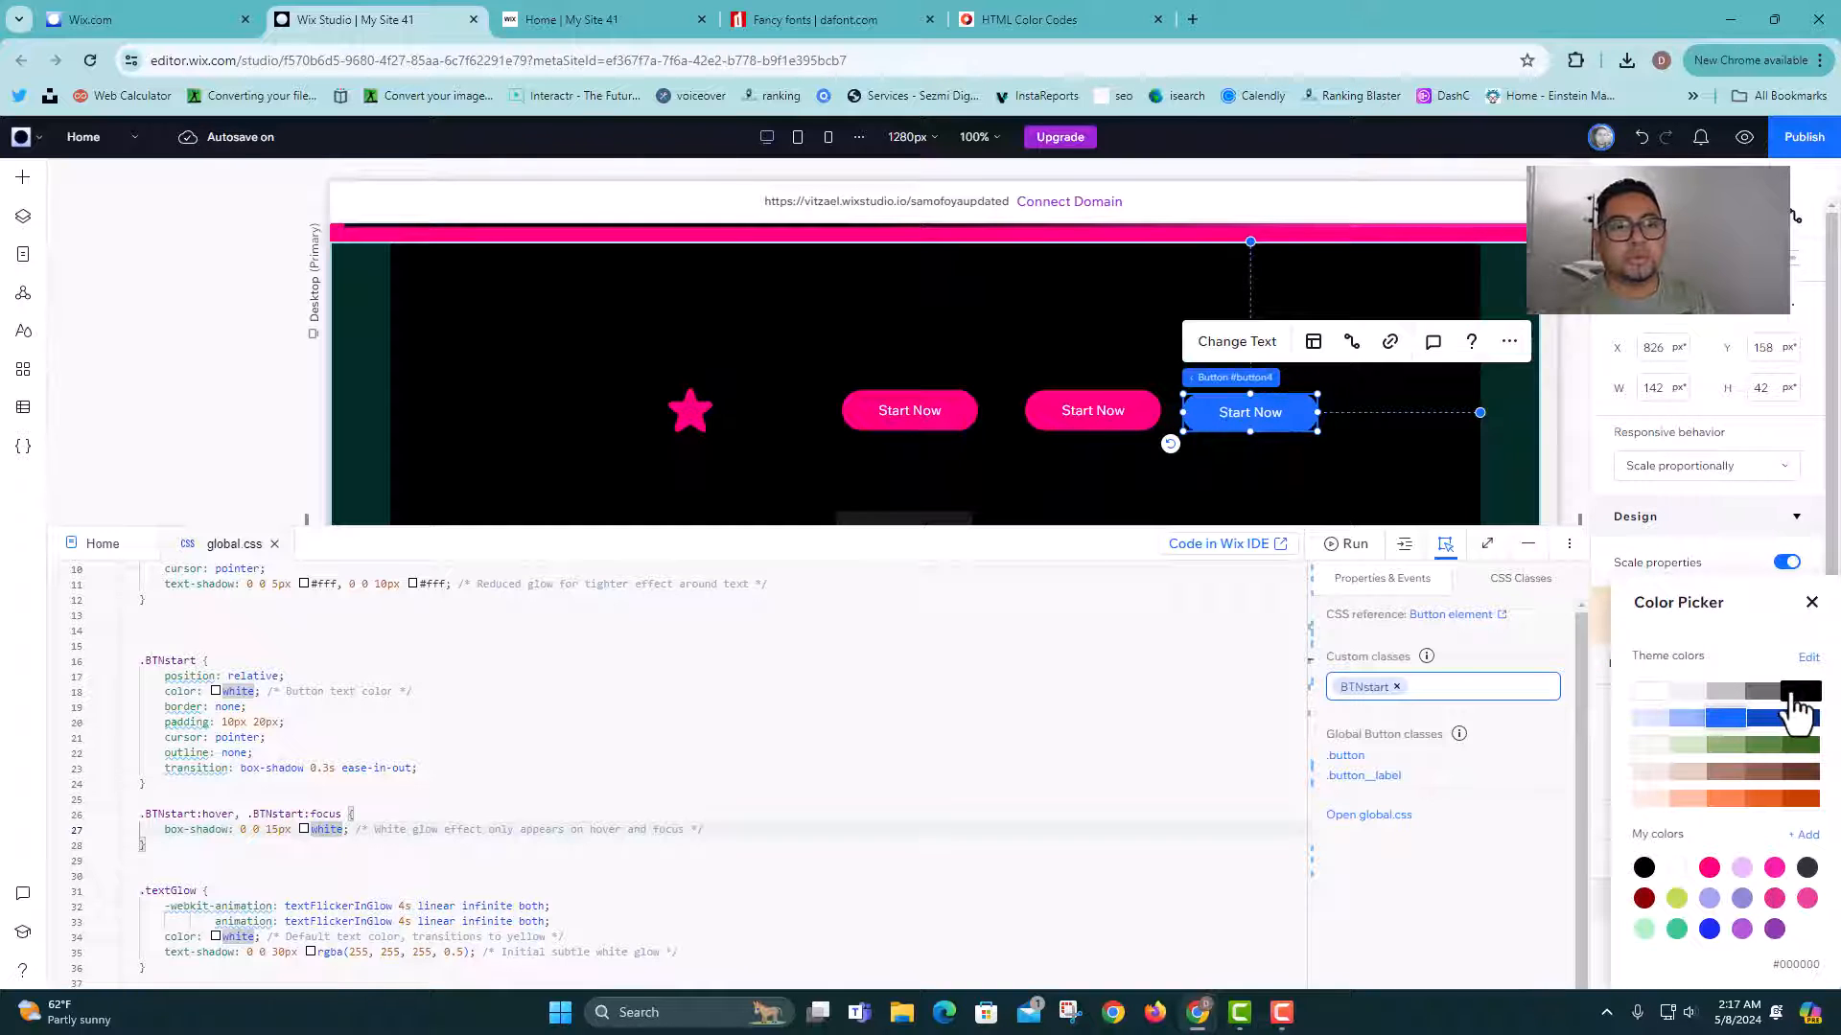
left_click(1774, 869)
left_click(1811, 604)
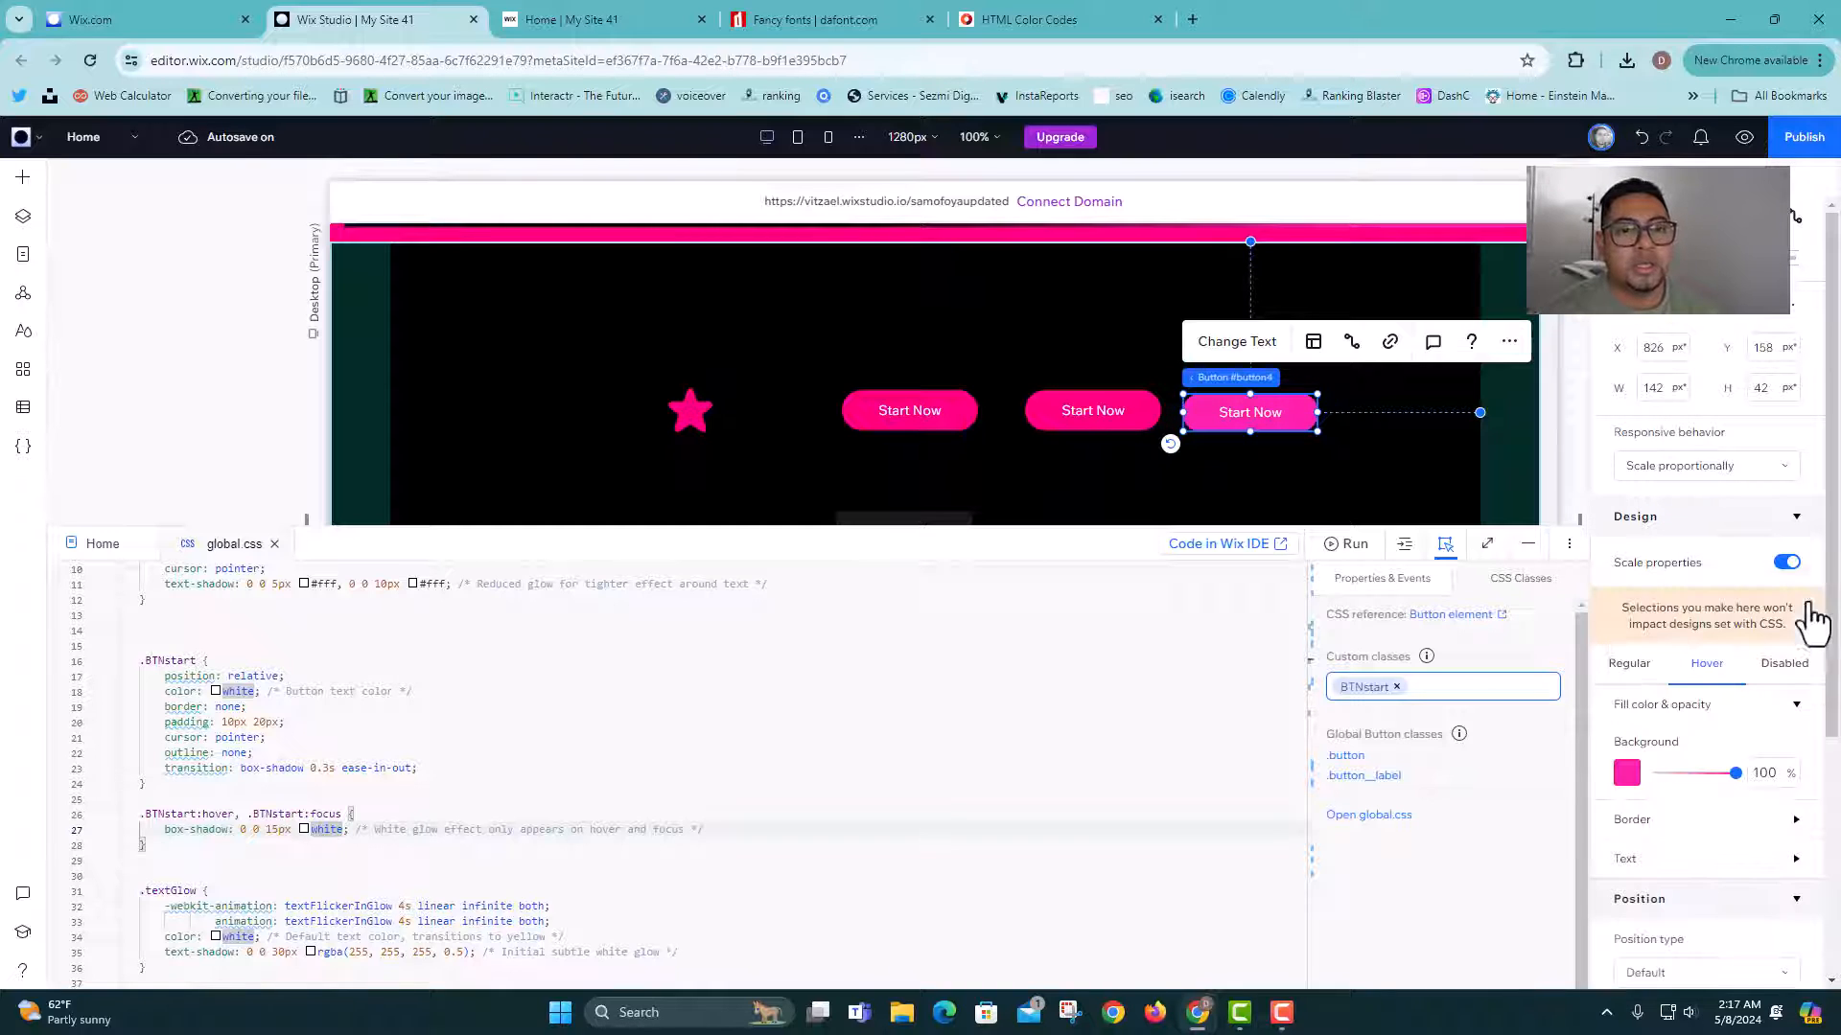
left_click(1354, 443)
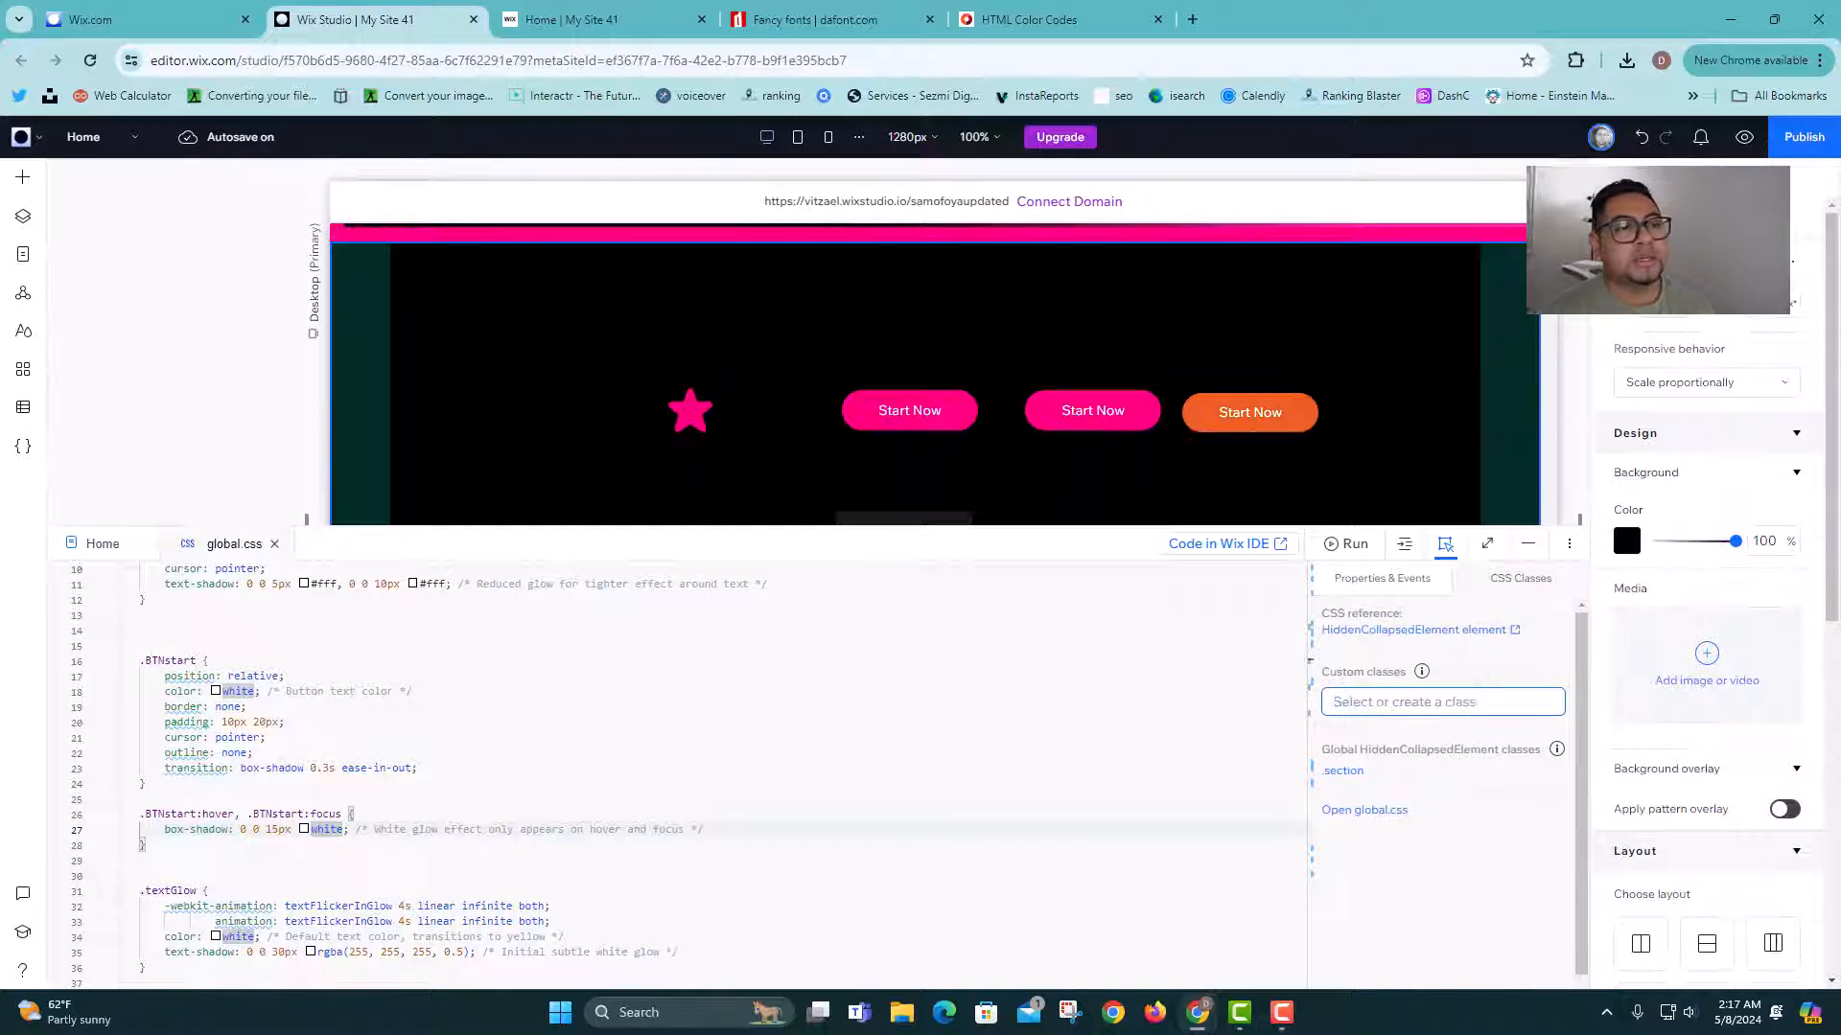
left_click(1744, 137)
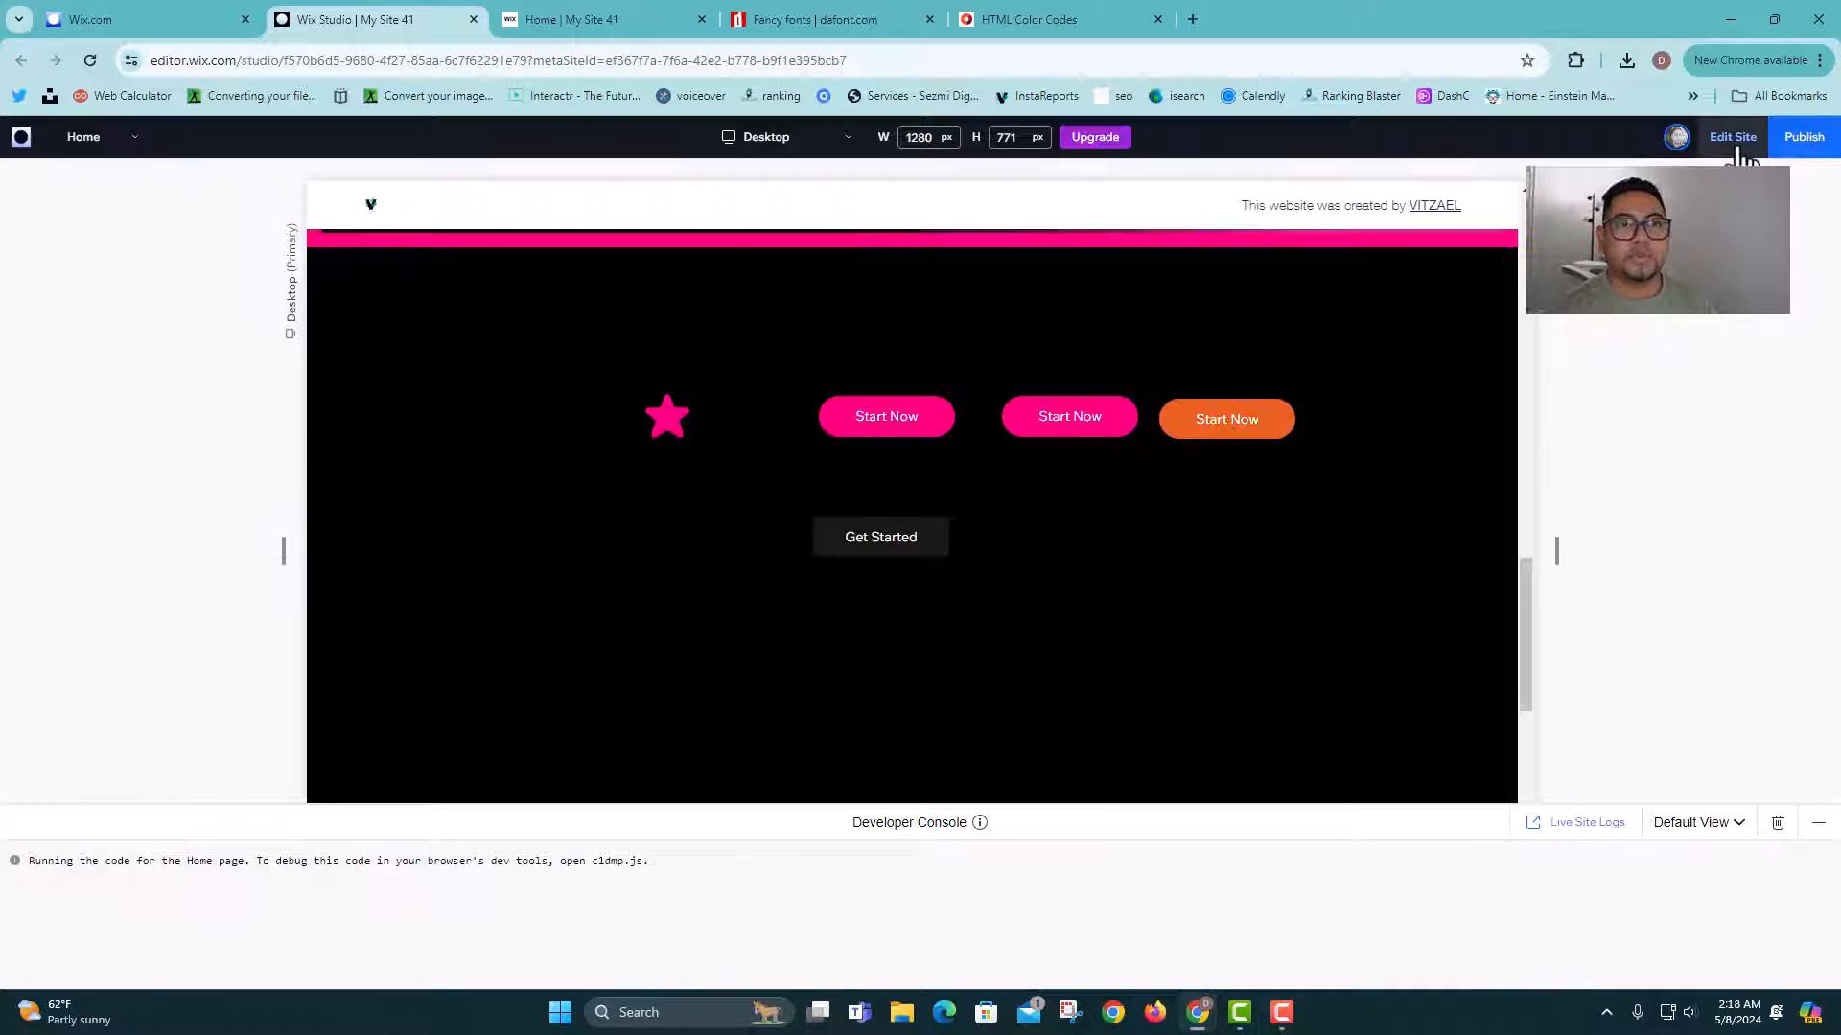
left_click(1733, 136)
Step: Examine the Glow You heading's custom class alongside the .textGlow rule and textFlickerInGlow keyframes in global.css
scroll(1302, 370, "down", 10)
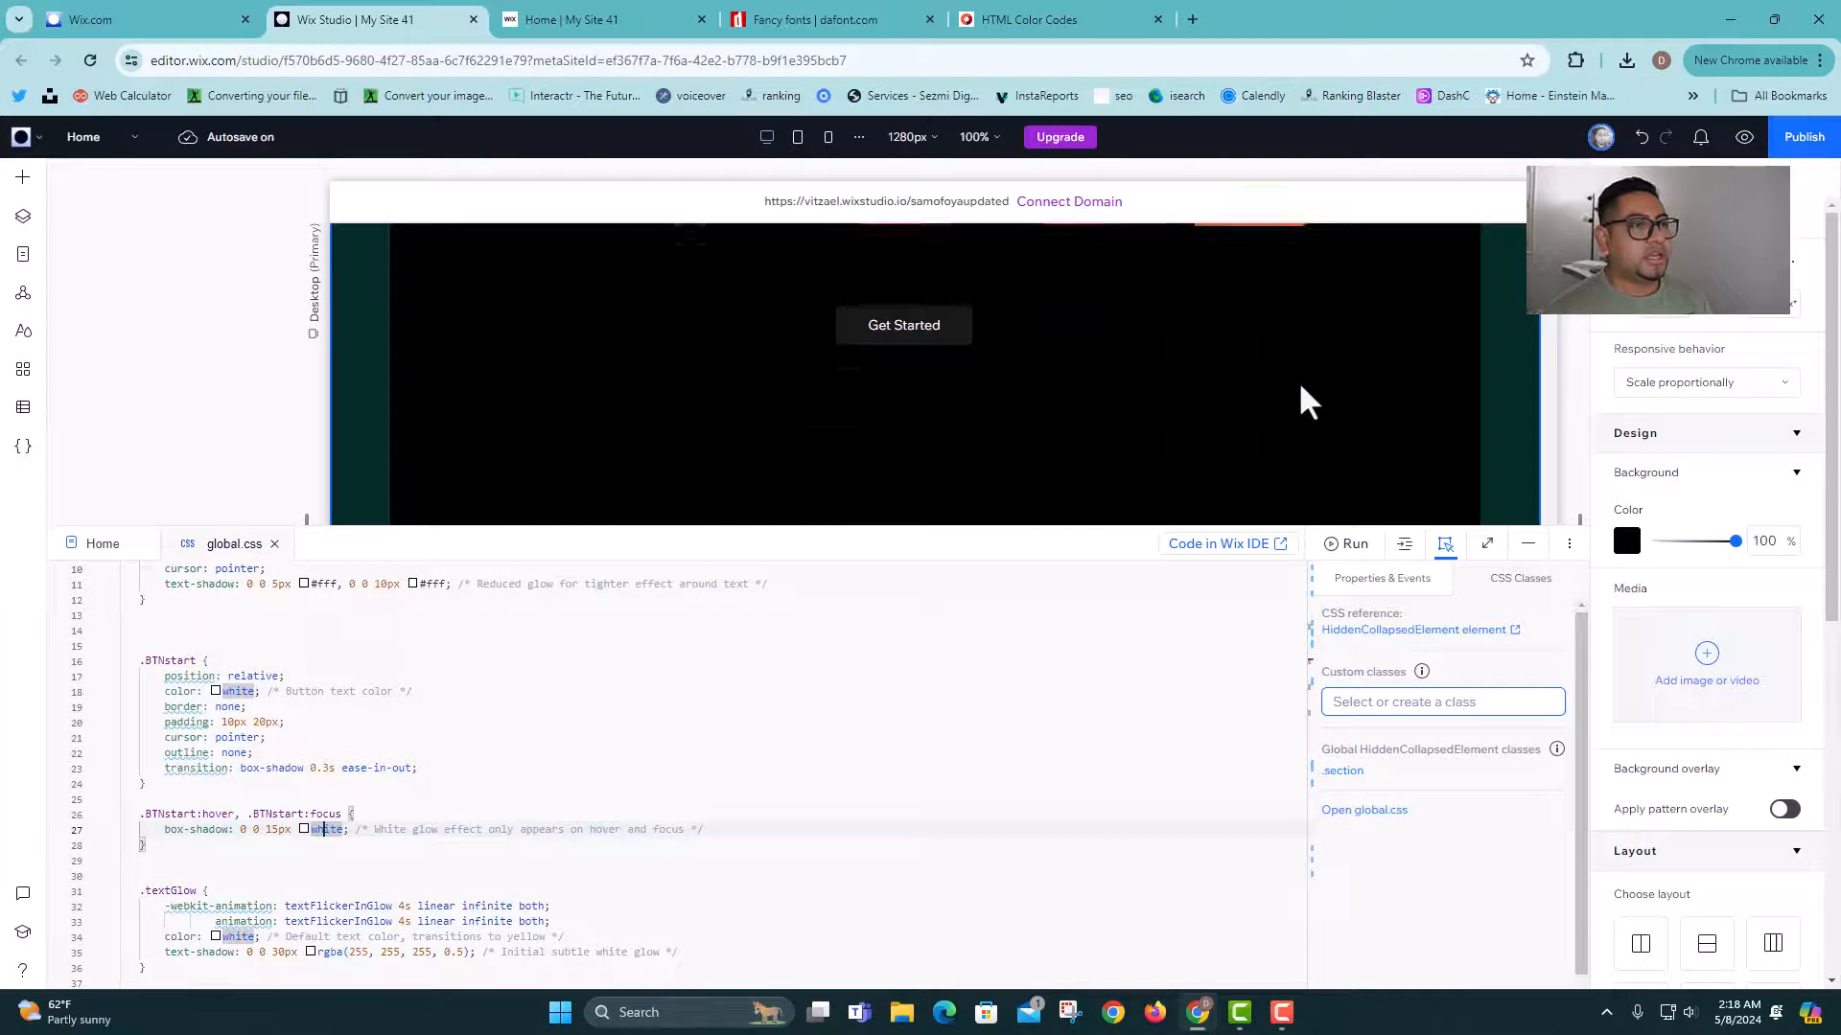
scroll(1042, 402, "up", 1)
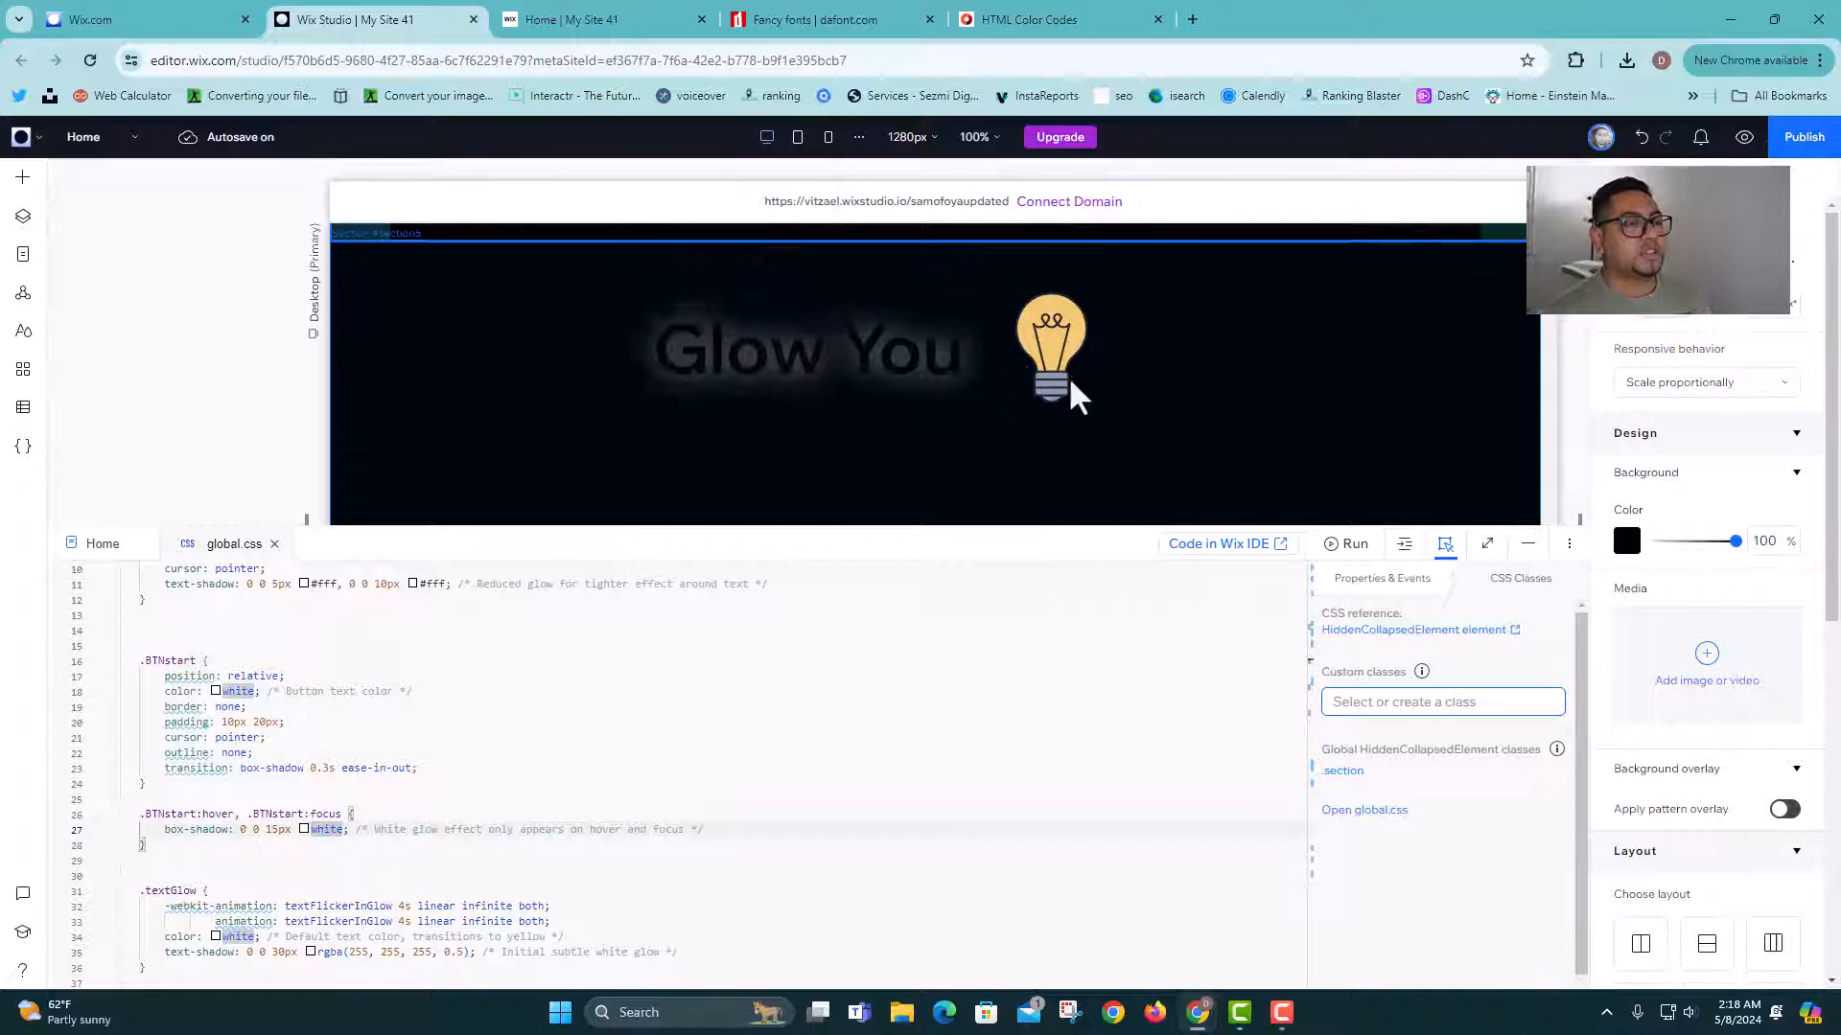
left_click(877, 362)
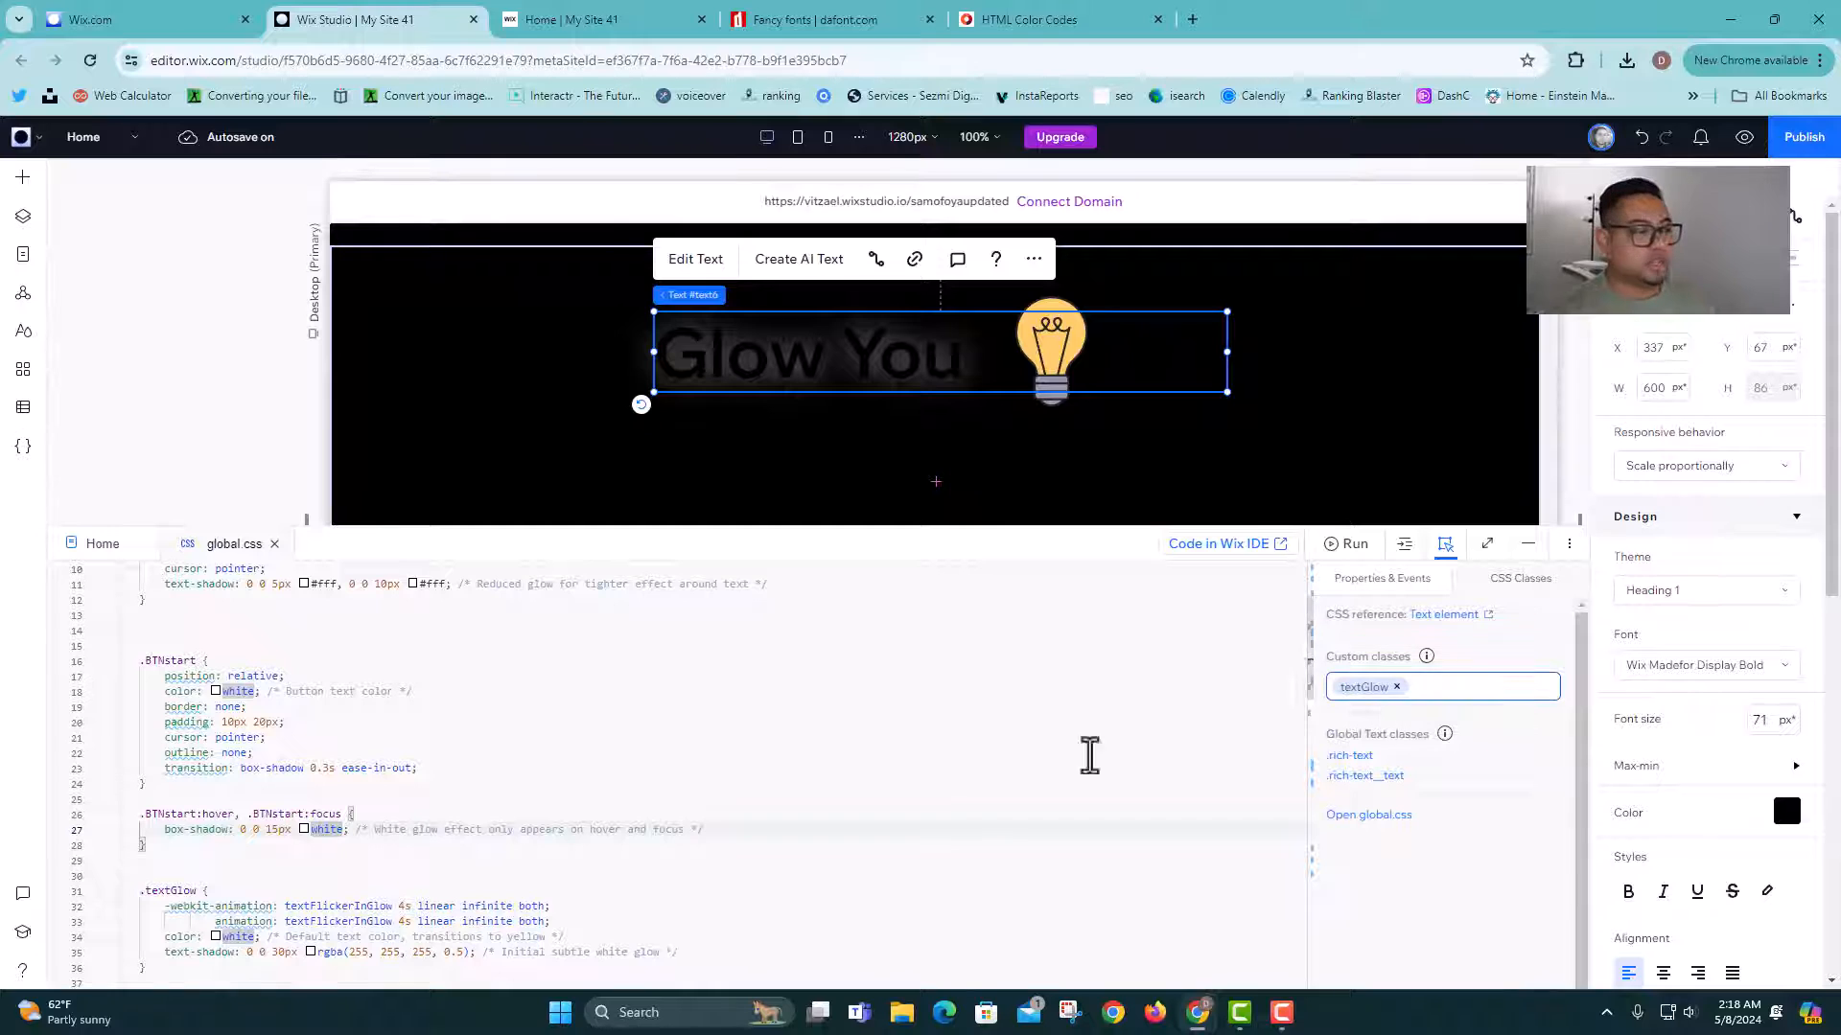
scroll(595, 814, "down", 2)
scroll(498, 819, "down", 4)
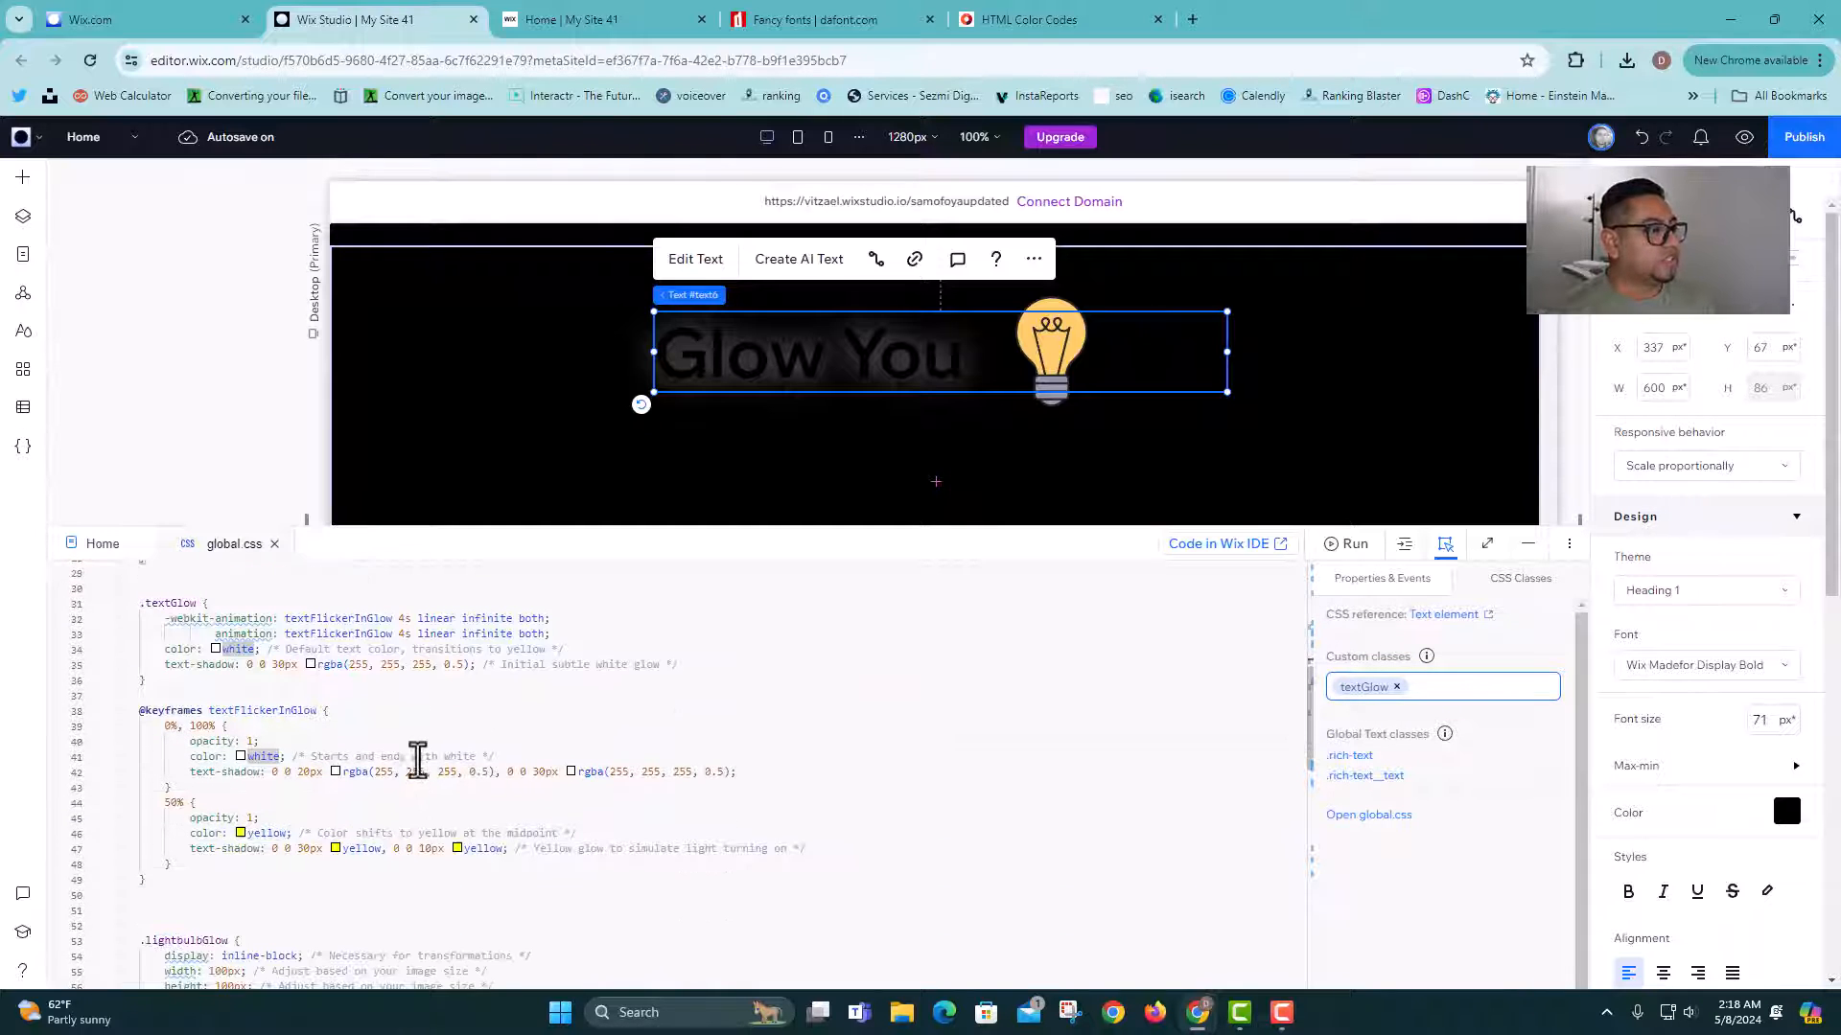
scroll(383, 764, "up", 1)
Step: Insert five blank lines in global.css between the .BTNstart:hover rule and the .textGlow rule
left_click(199, 623)
scroll(197, 624, "up", 3)
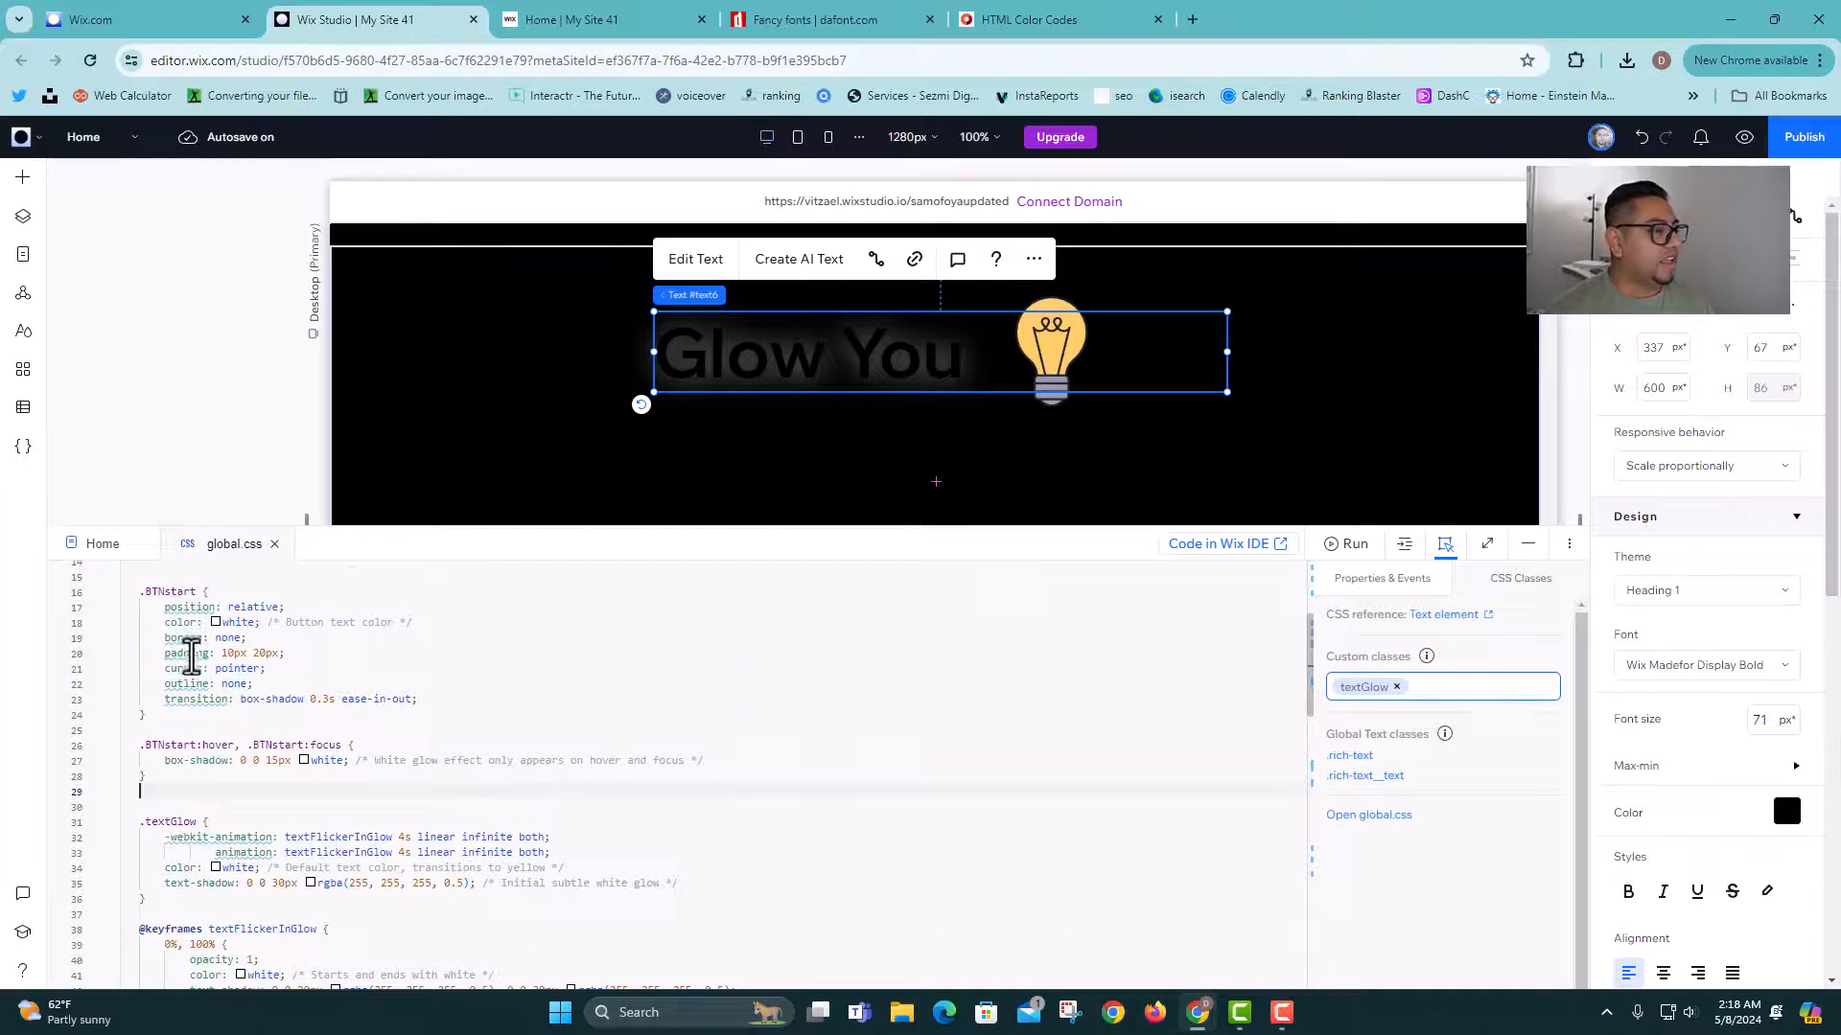
scroll(198, 661, "down", 3)
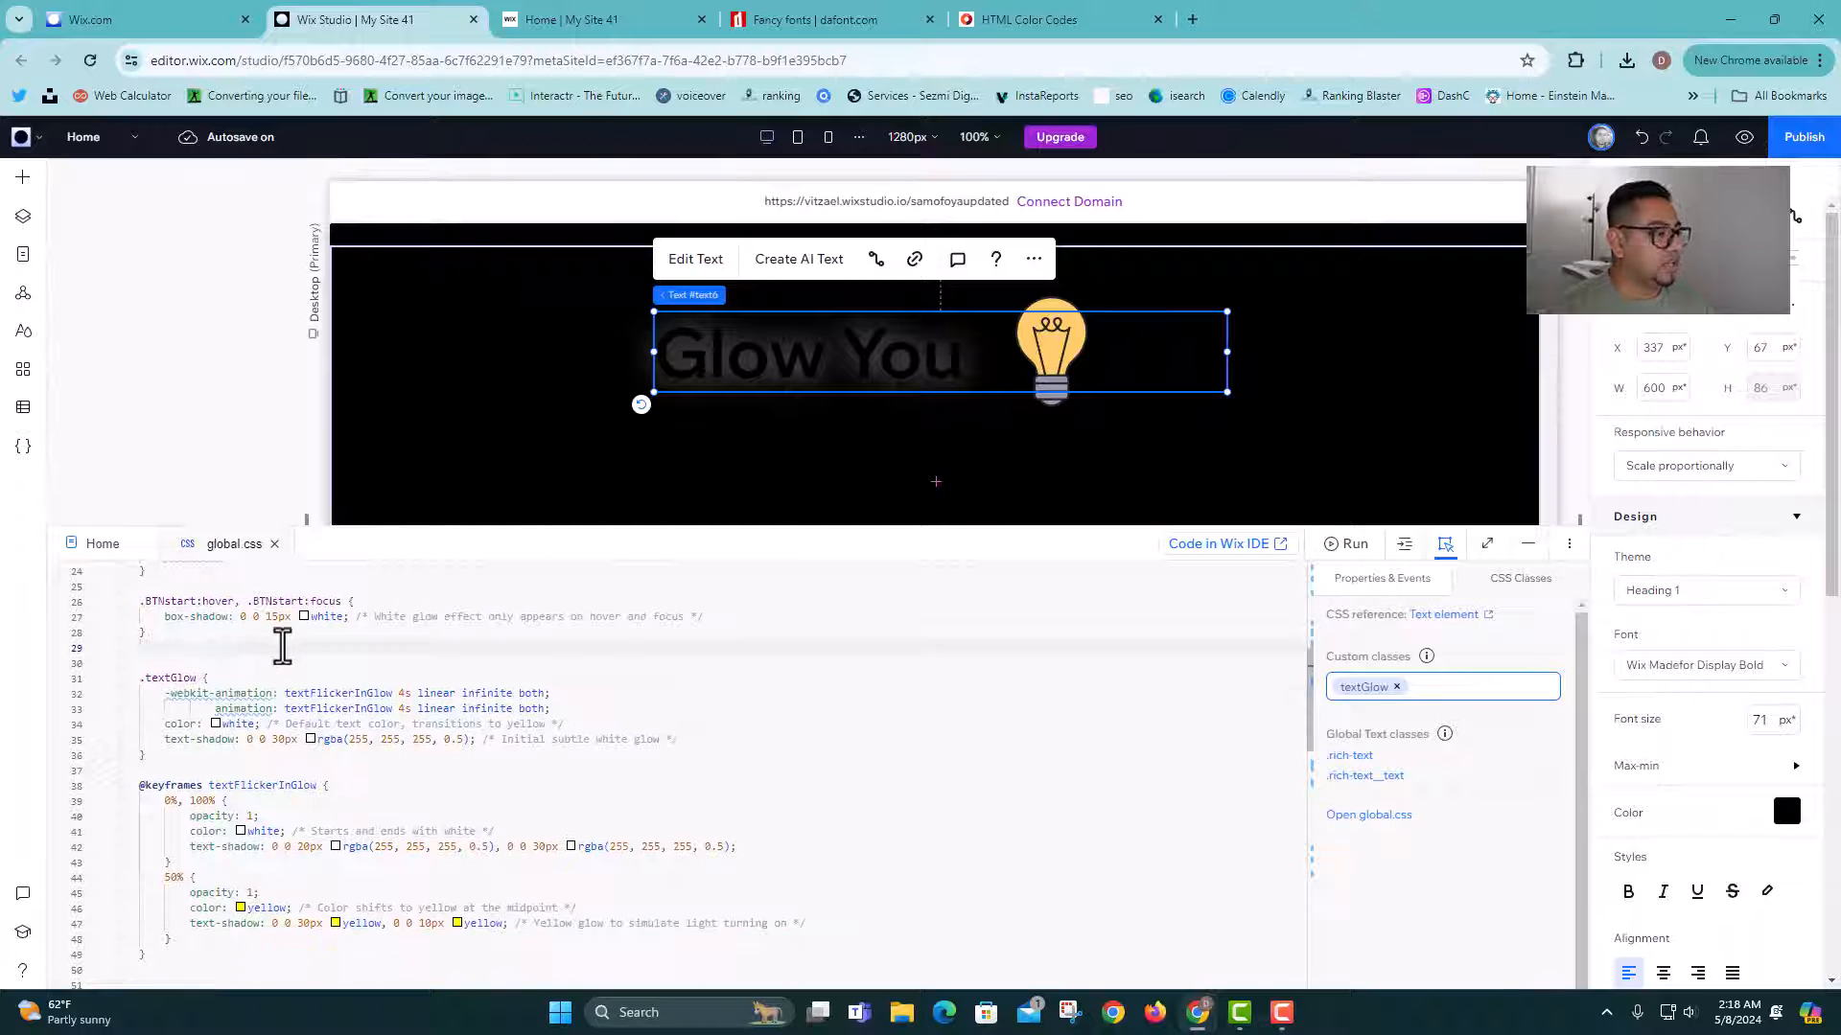
key("Return")
key("Return")
key("Return")
key("Return")
key("Return")
scroll(285, 643, "down", 2)
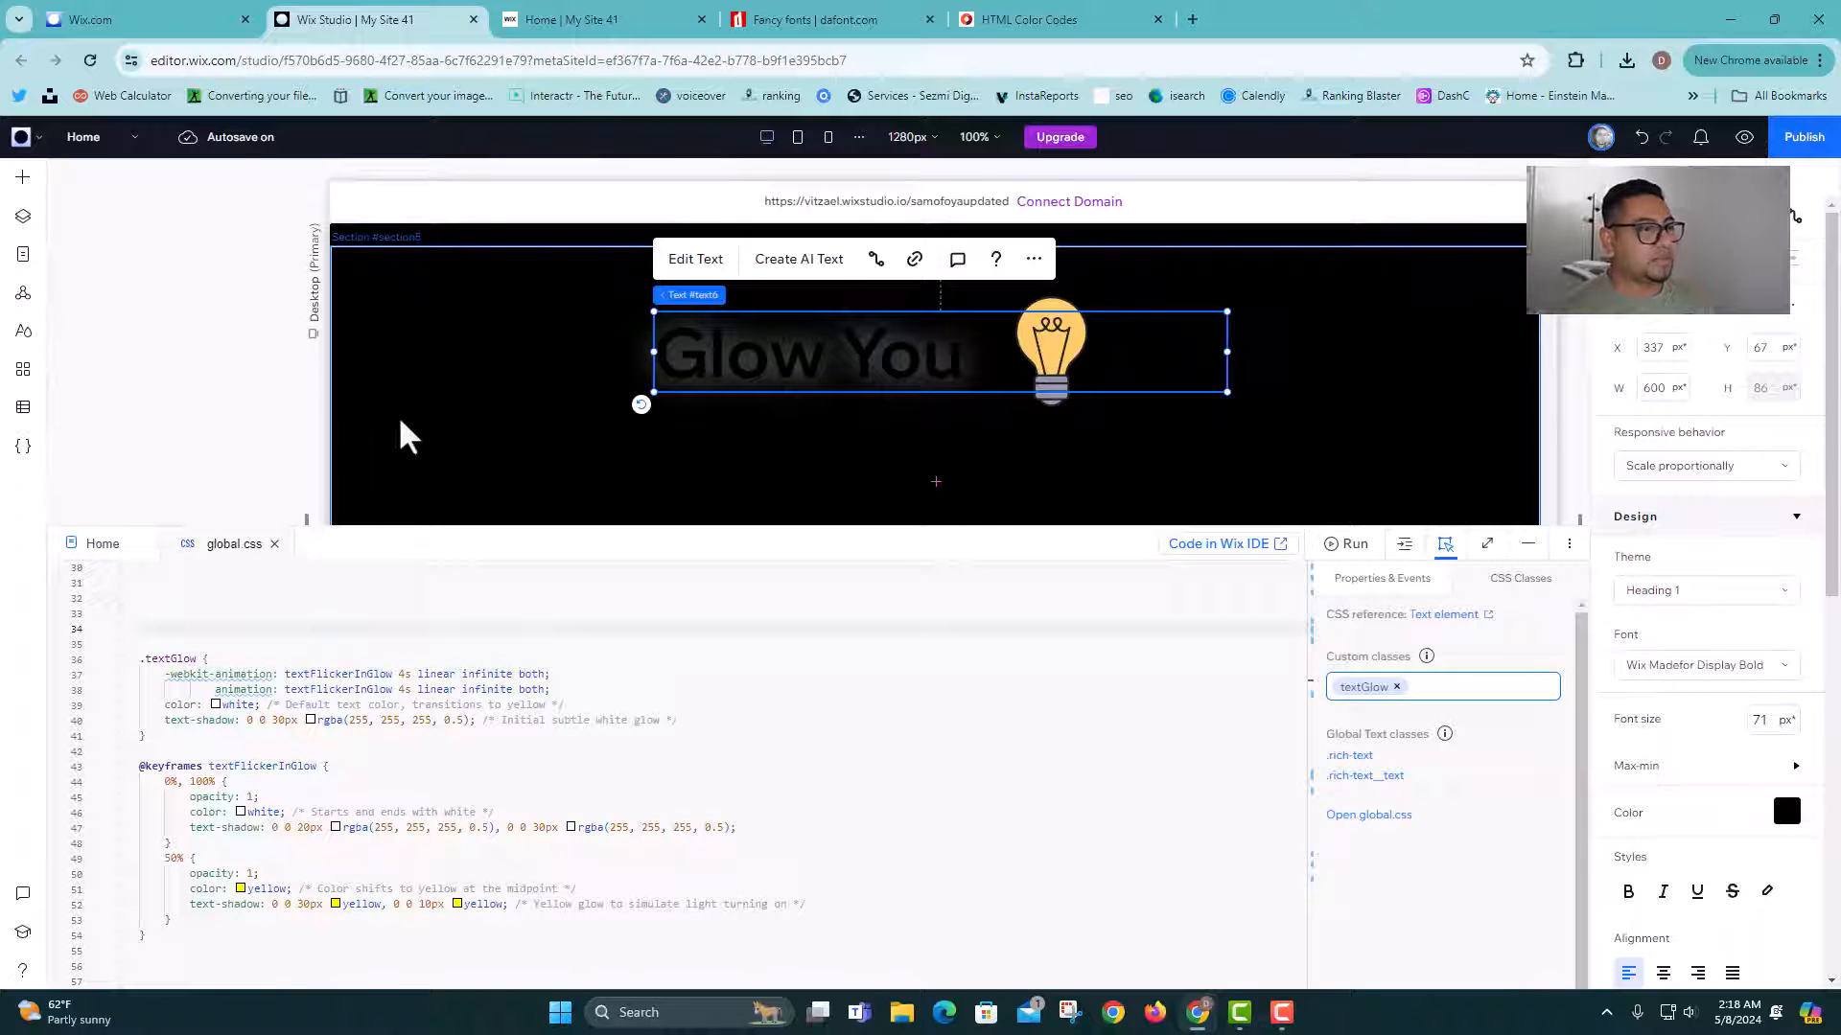
Step: Add a Heading 3 text element to the black section, below the Glow You heading
left_click(23, 179)
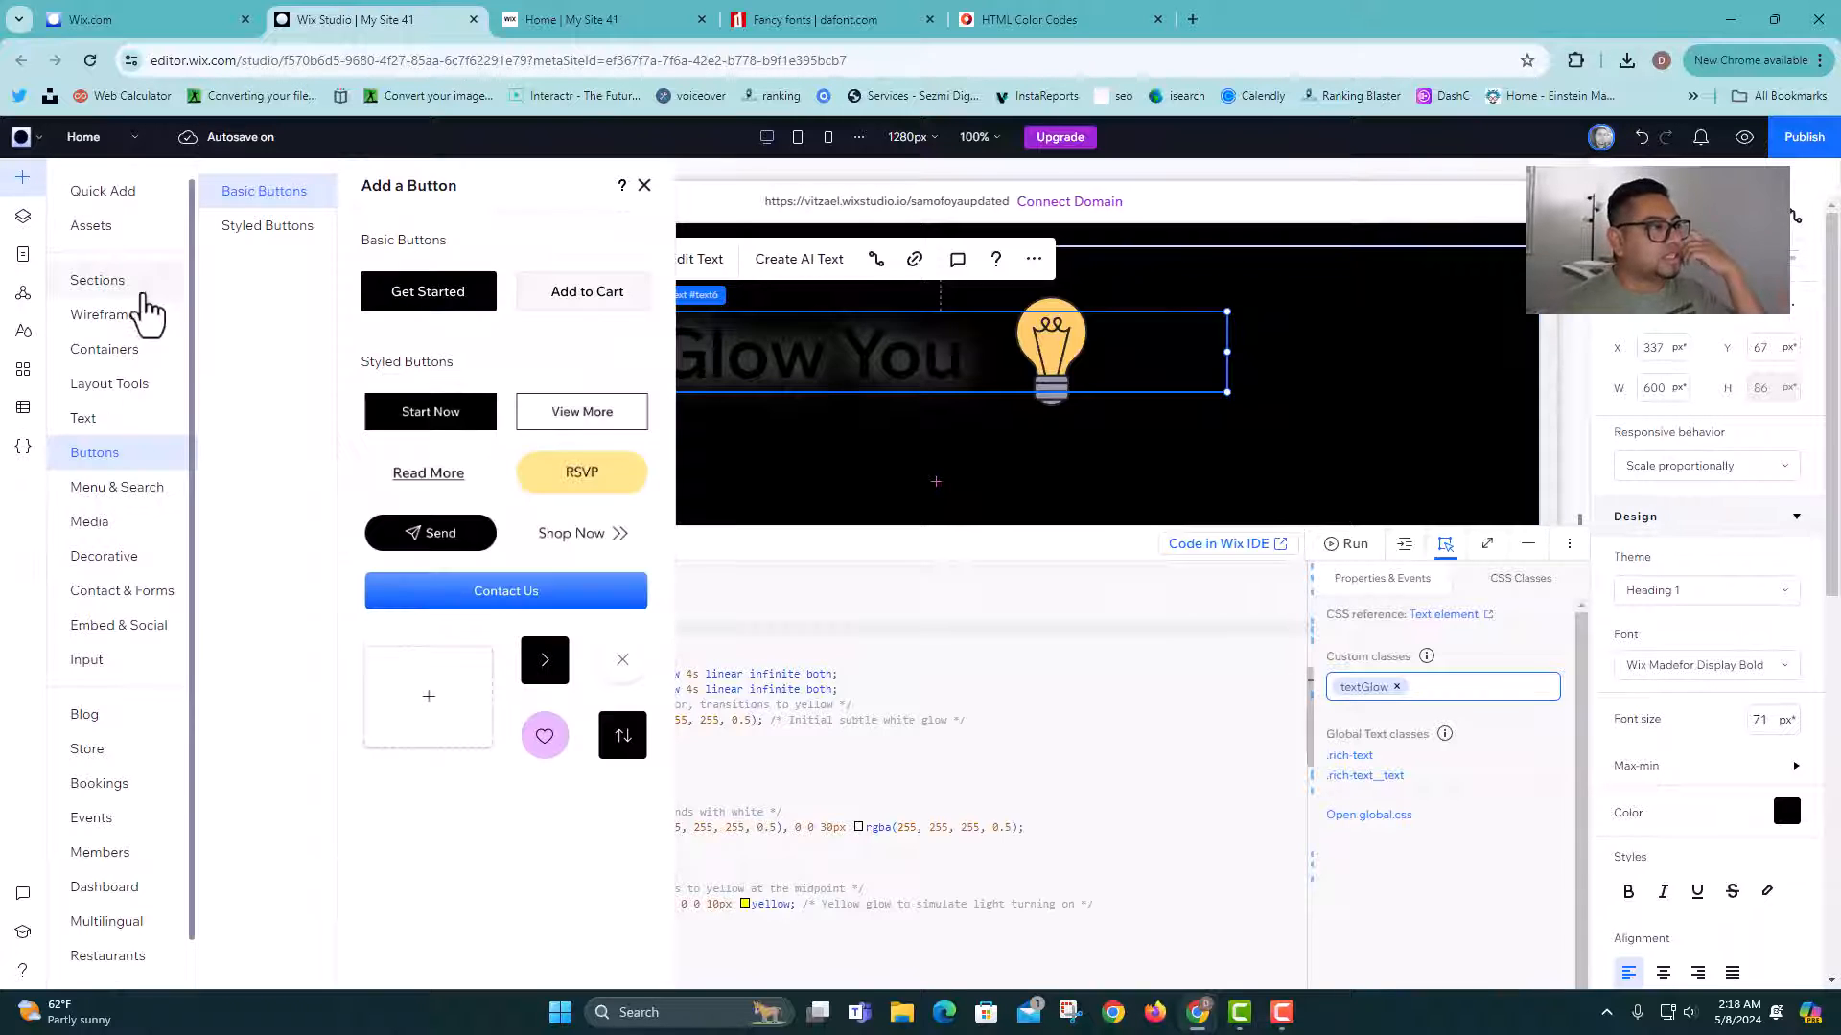
left_click(91, 422)
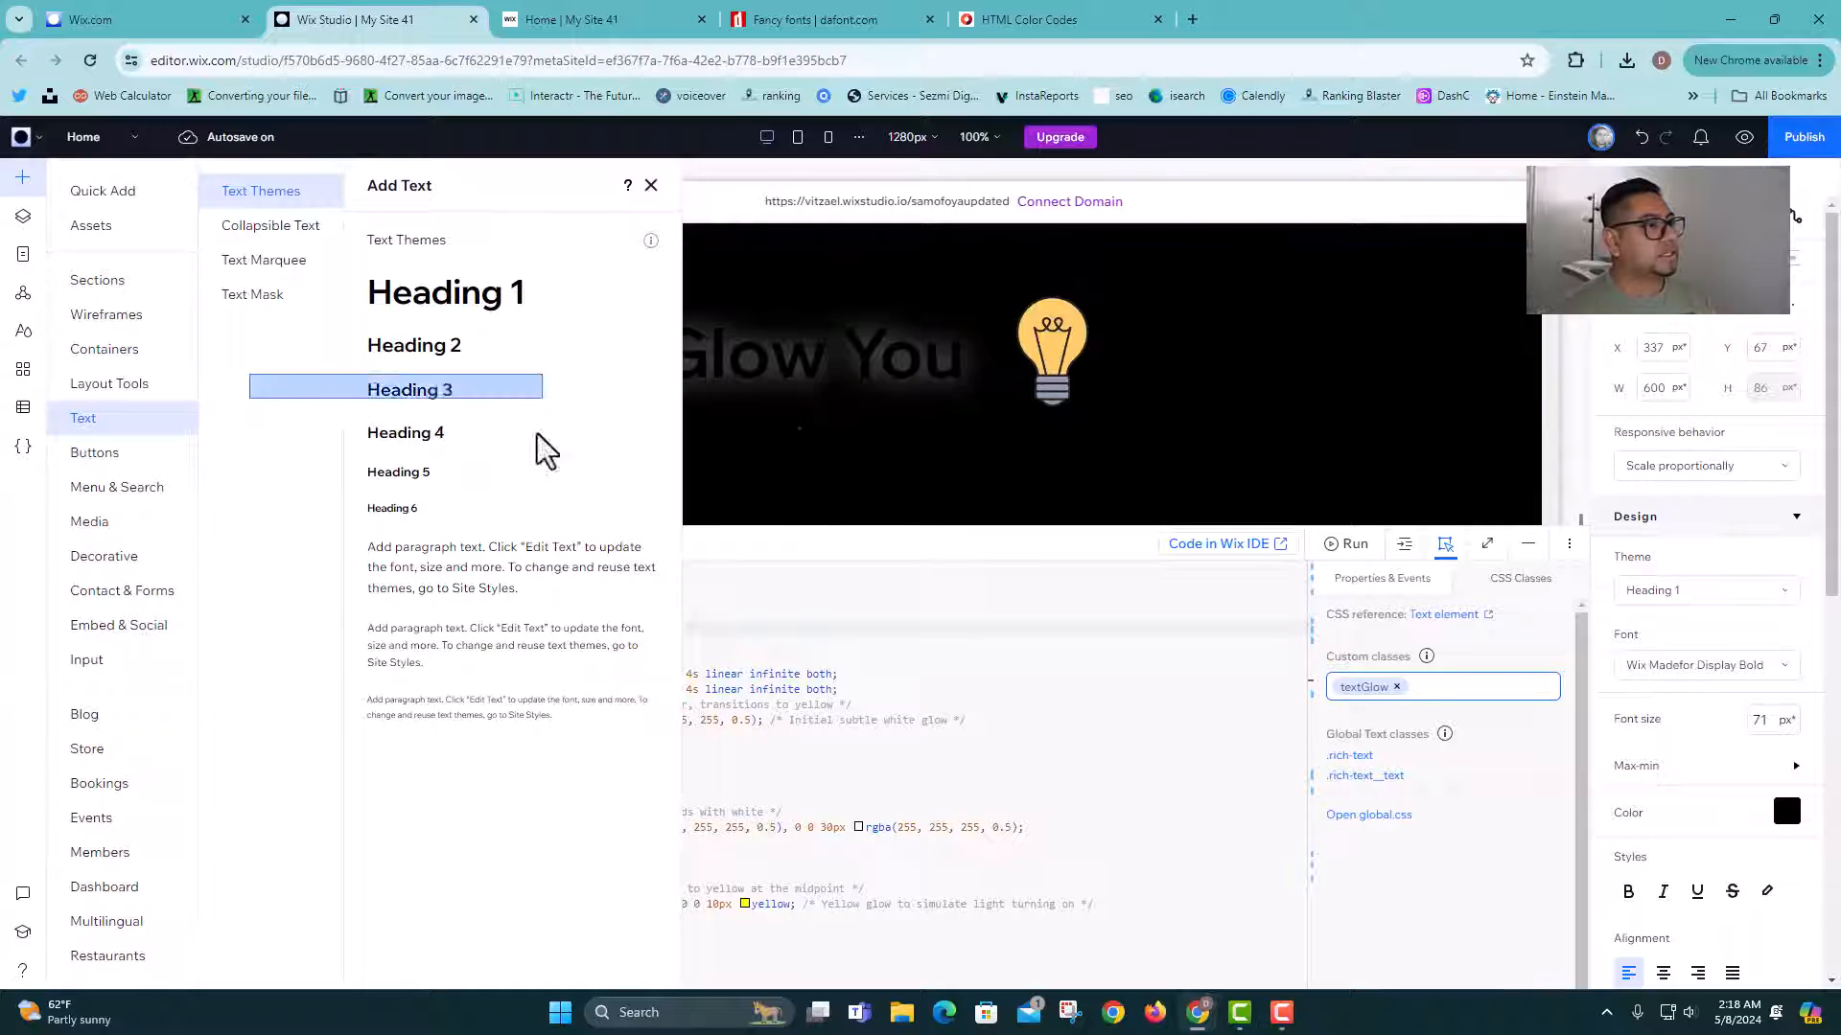
left_click_drag(537, 433, 768, 456)
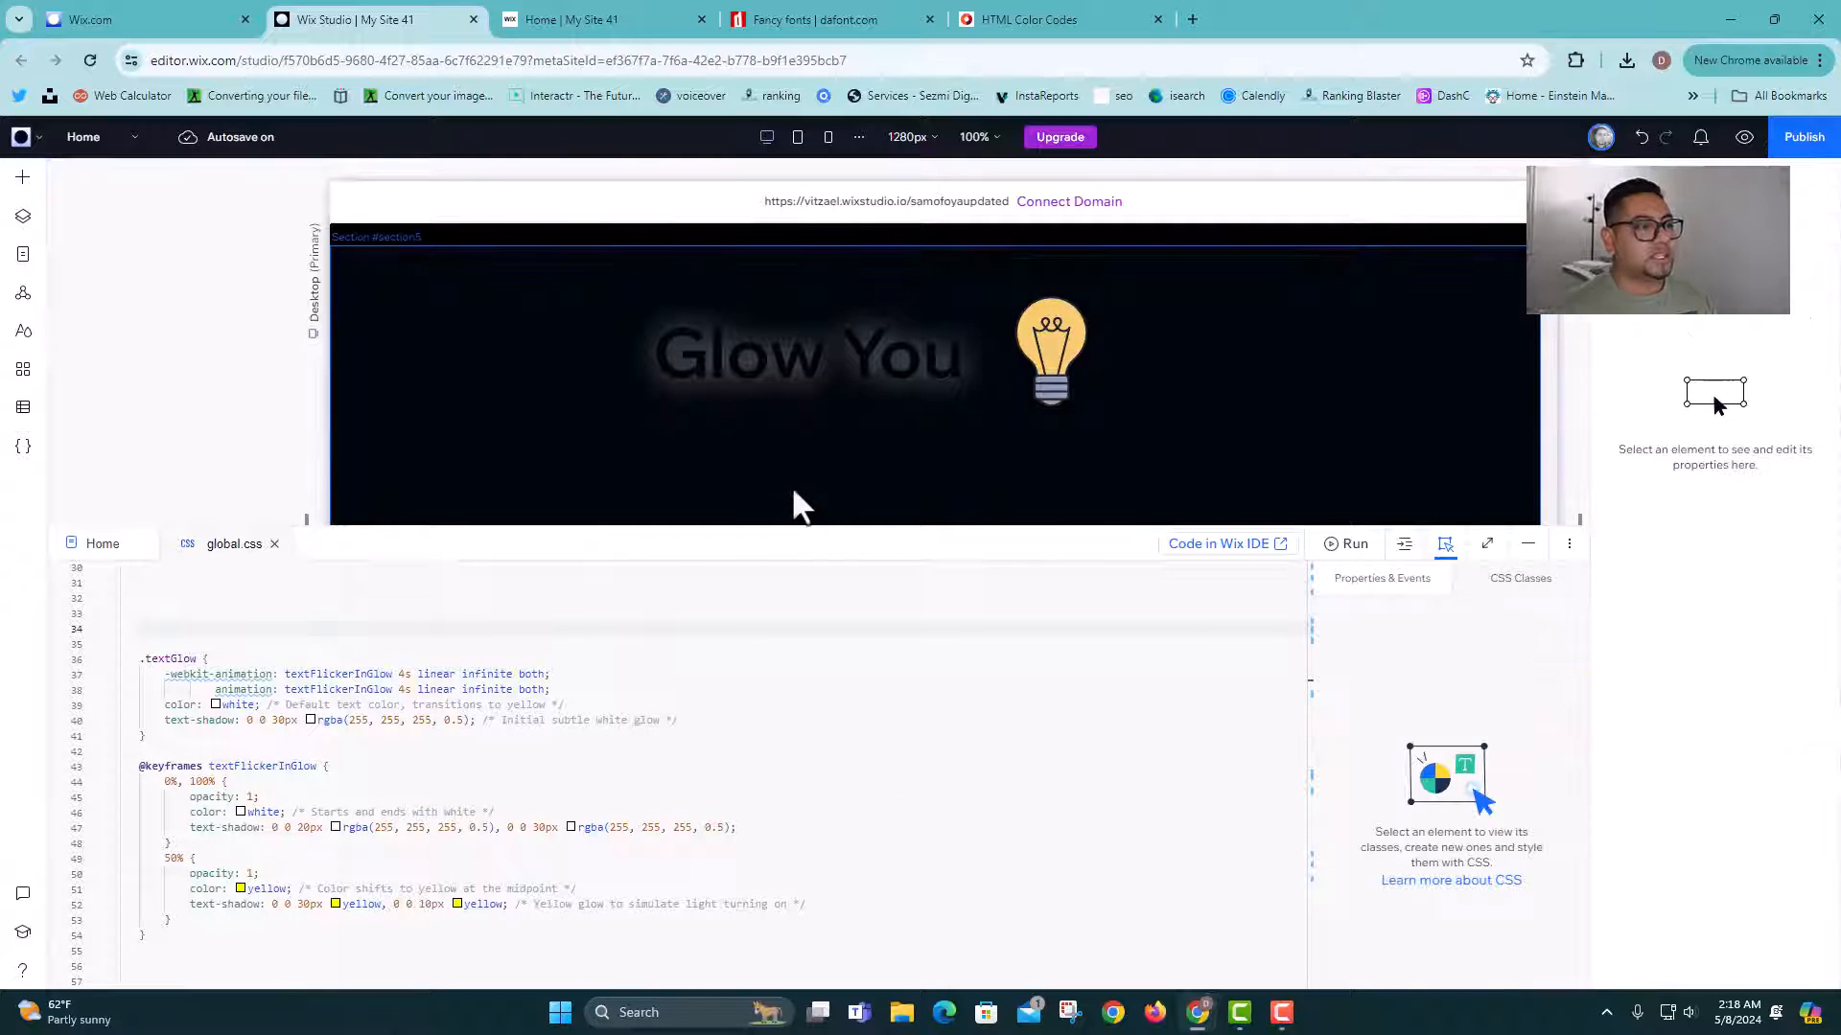
Step: Set the new Heading 3 text color to light purple #E9BAFF
left_click(1785, 815)
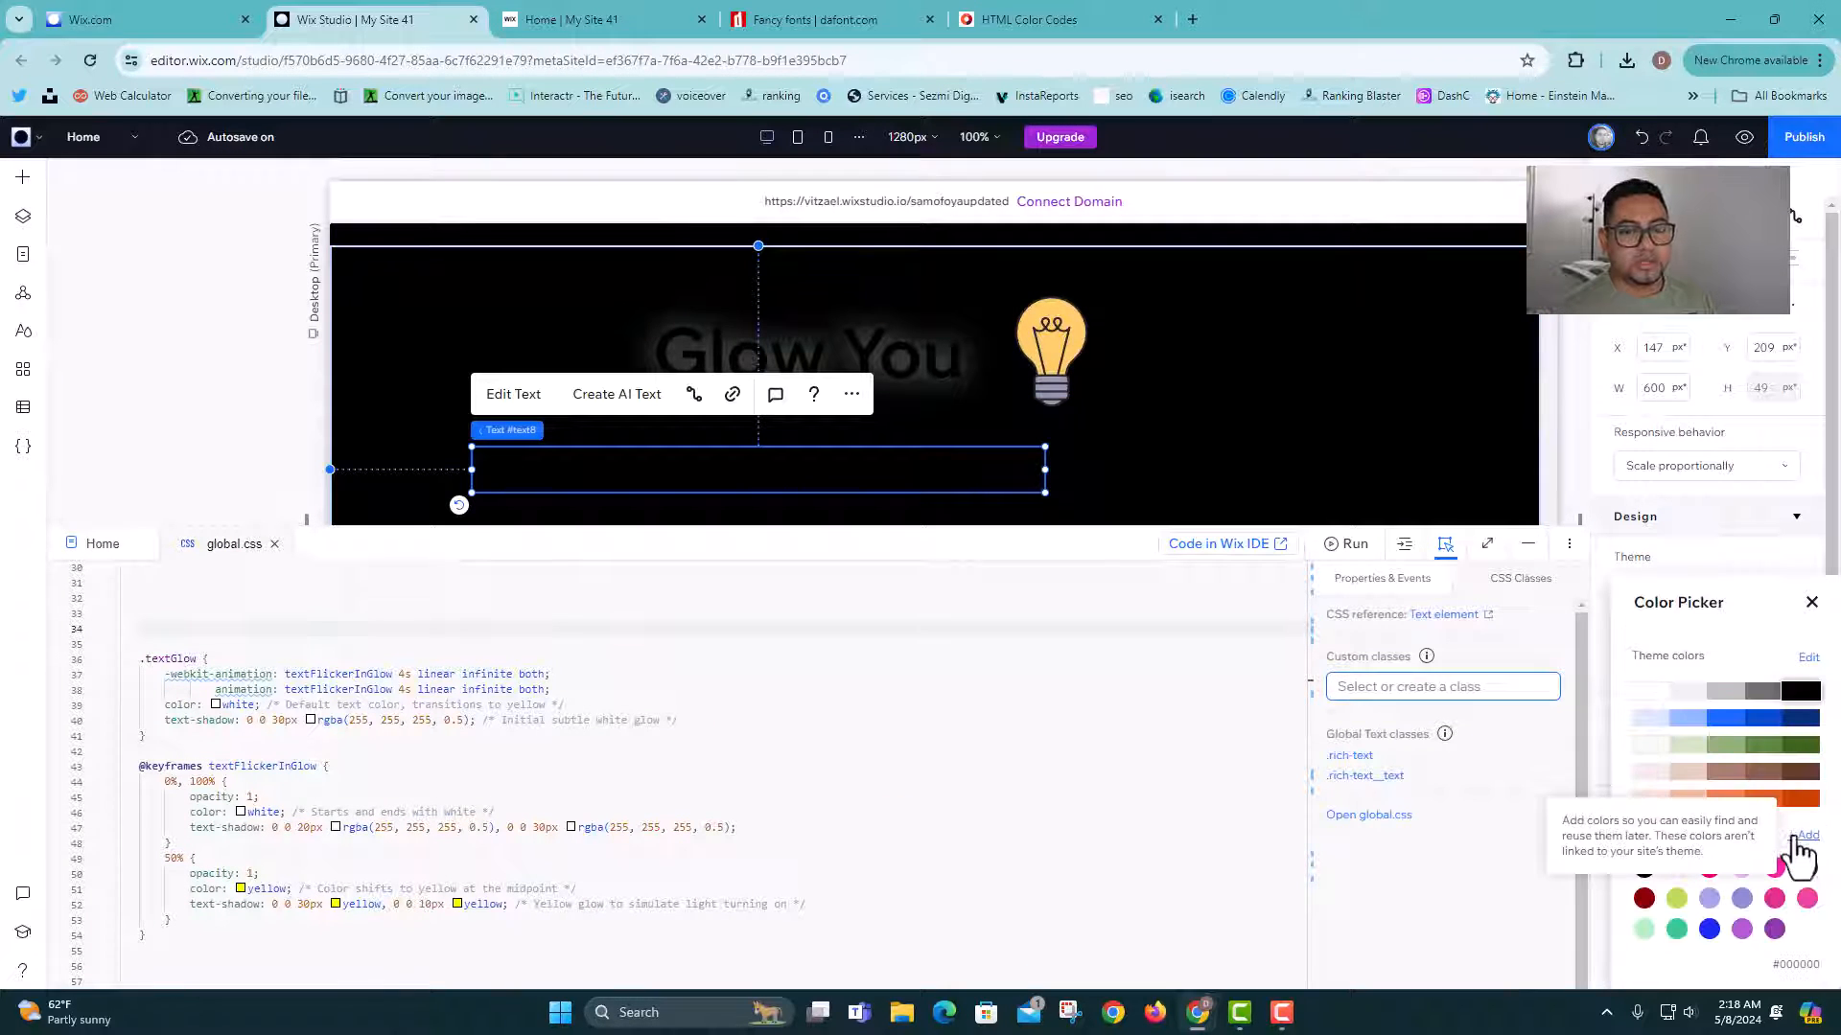
left_click(1774, 867)
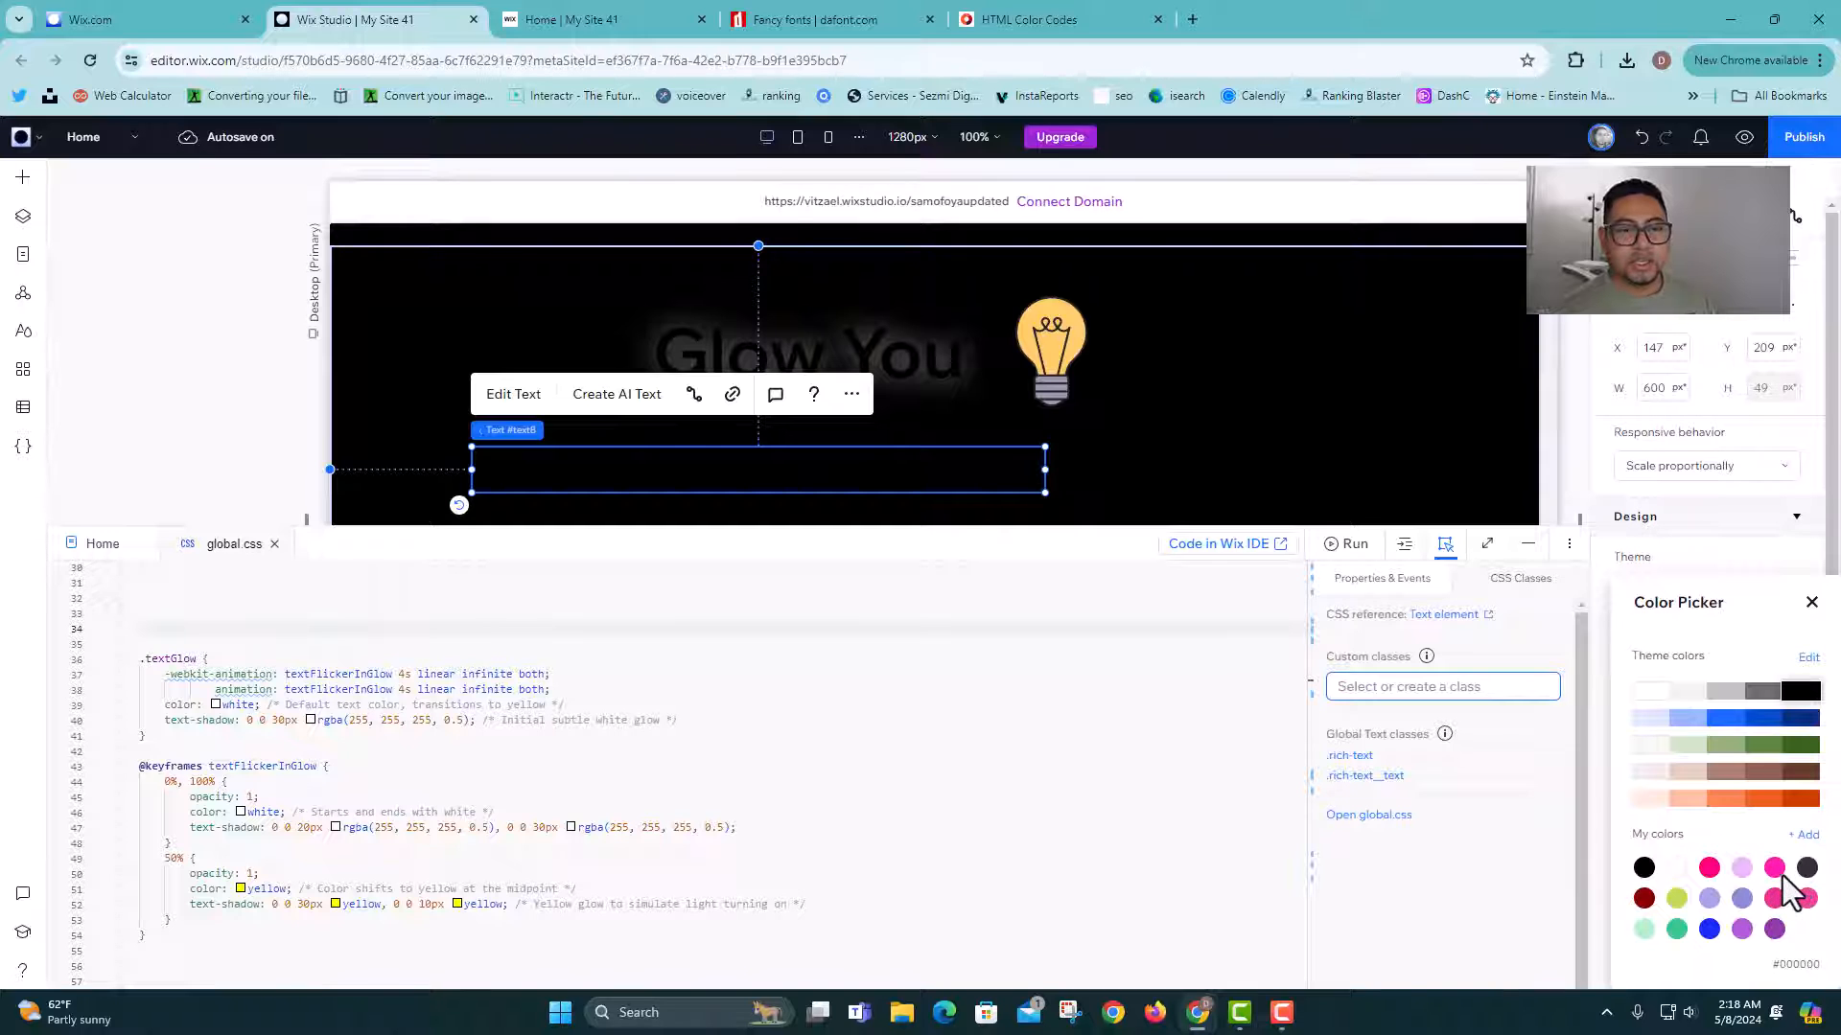
left_click(1742, 867)
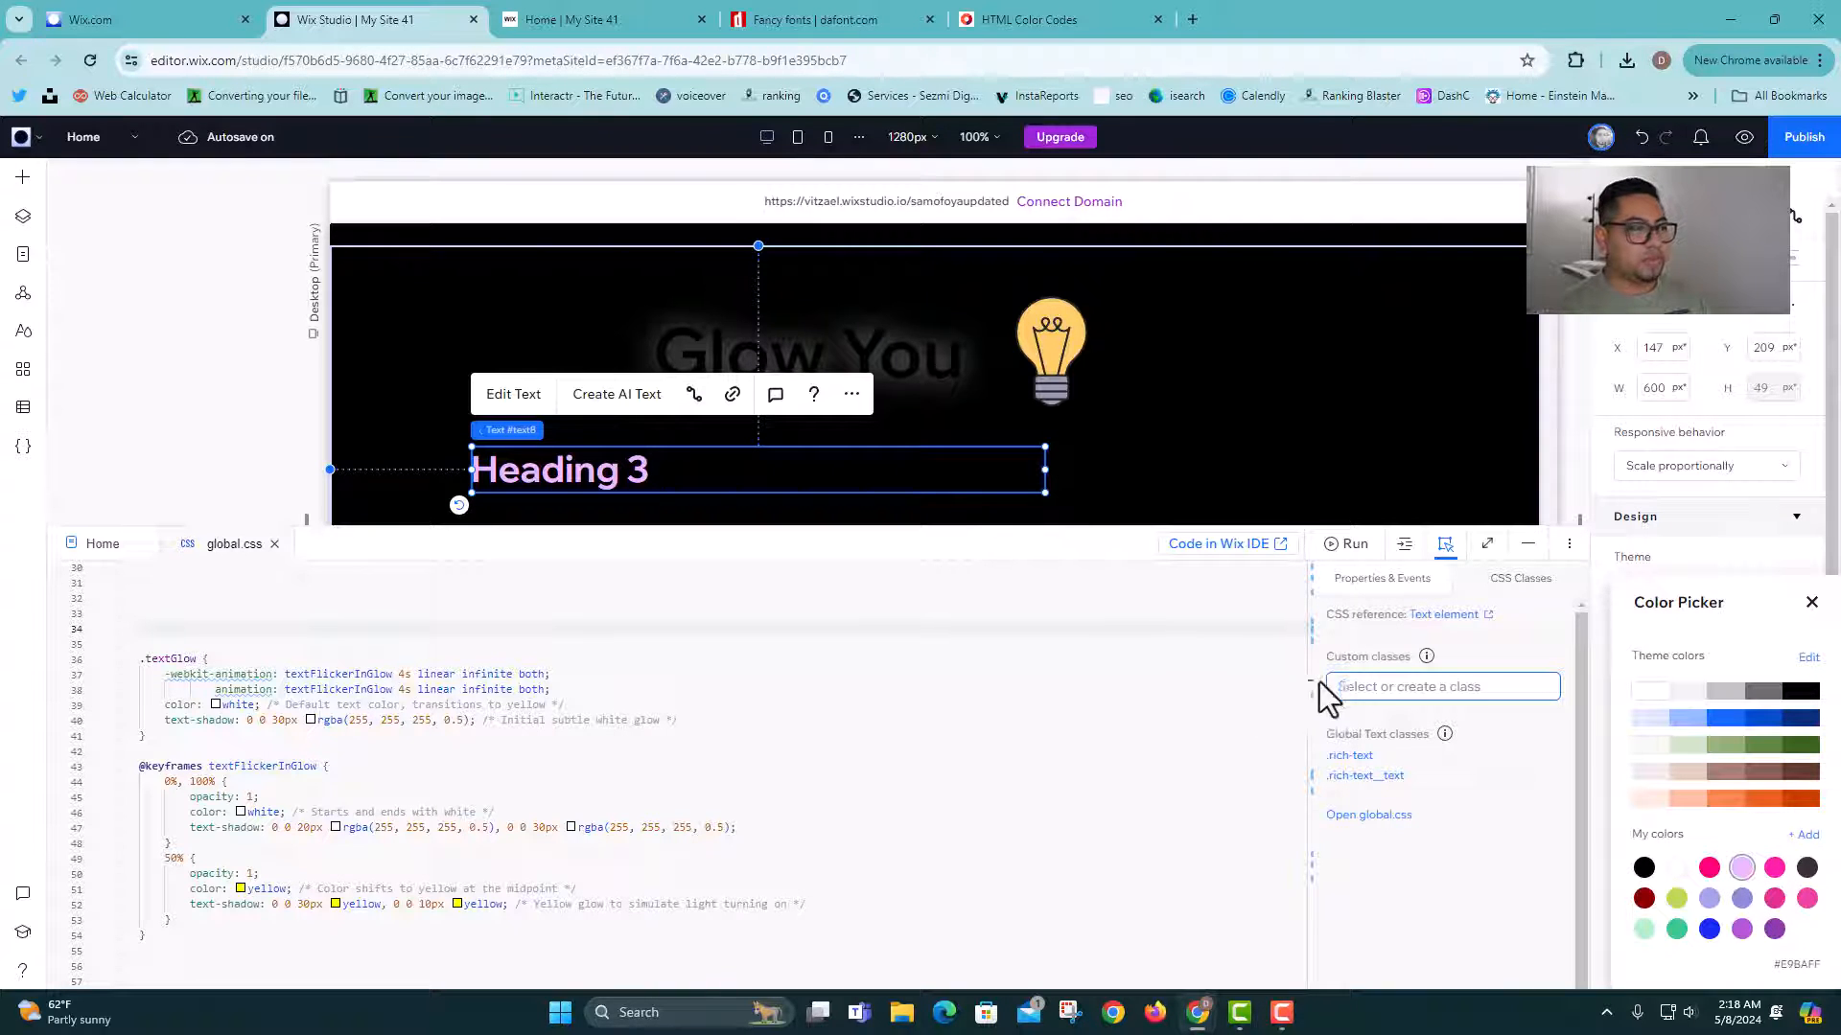
left_click(744, 458)
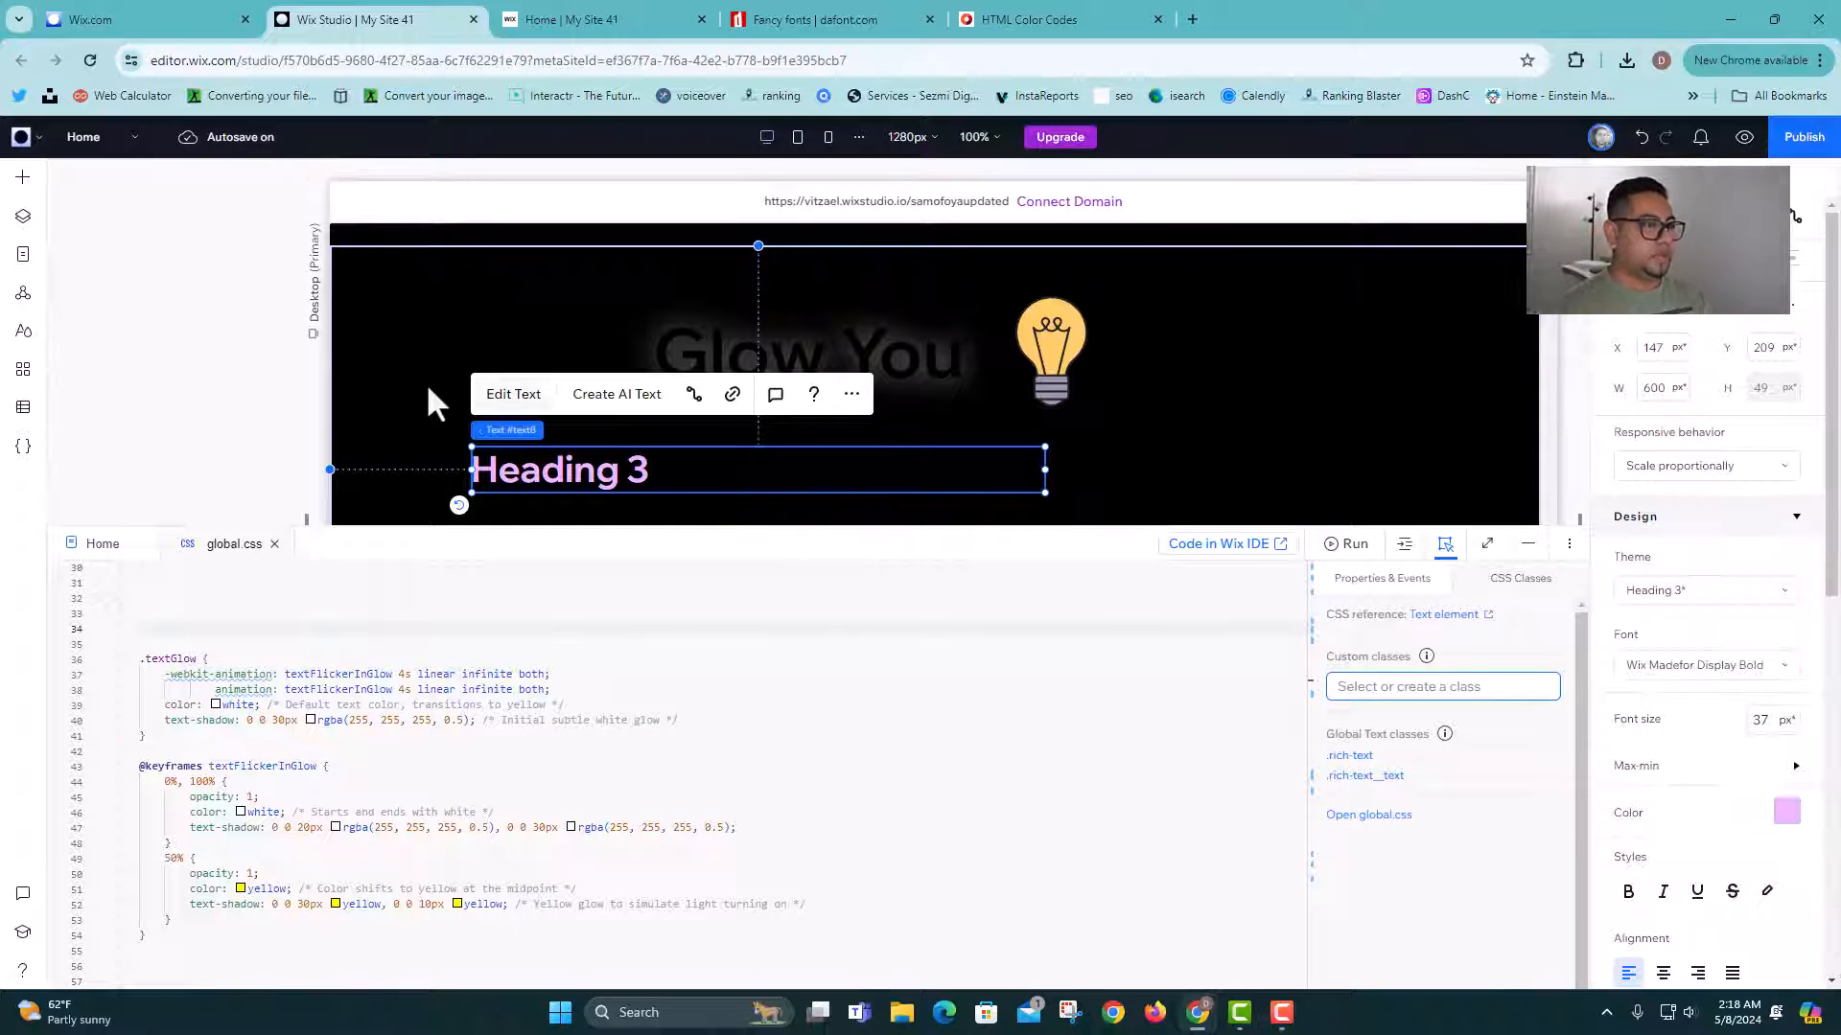
Step: Replace the Heading 3 placeholder text with "Today is a great day!"
left_click(495, 398)
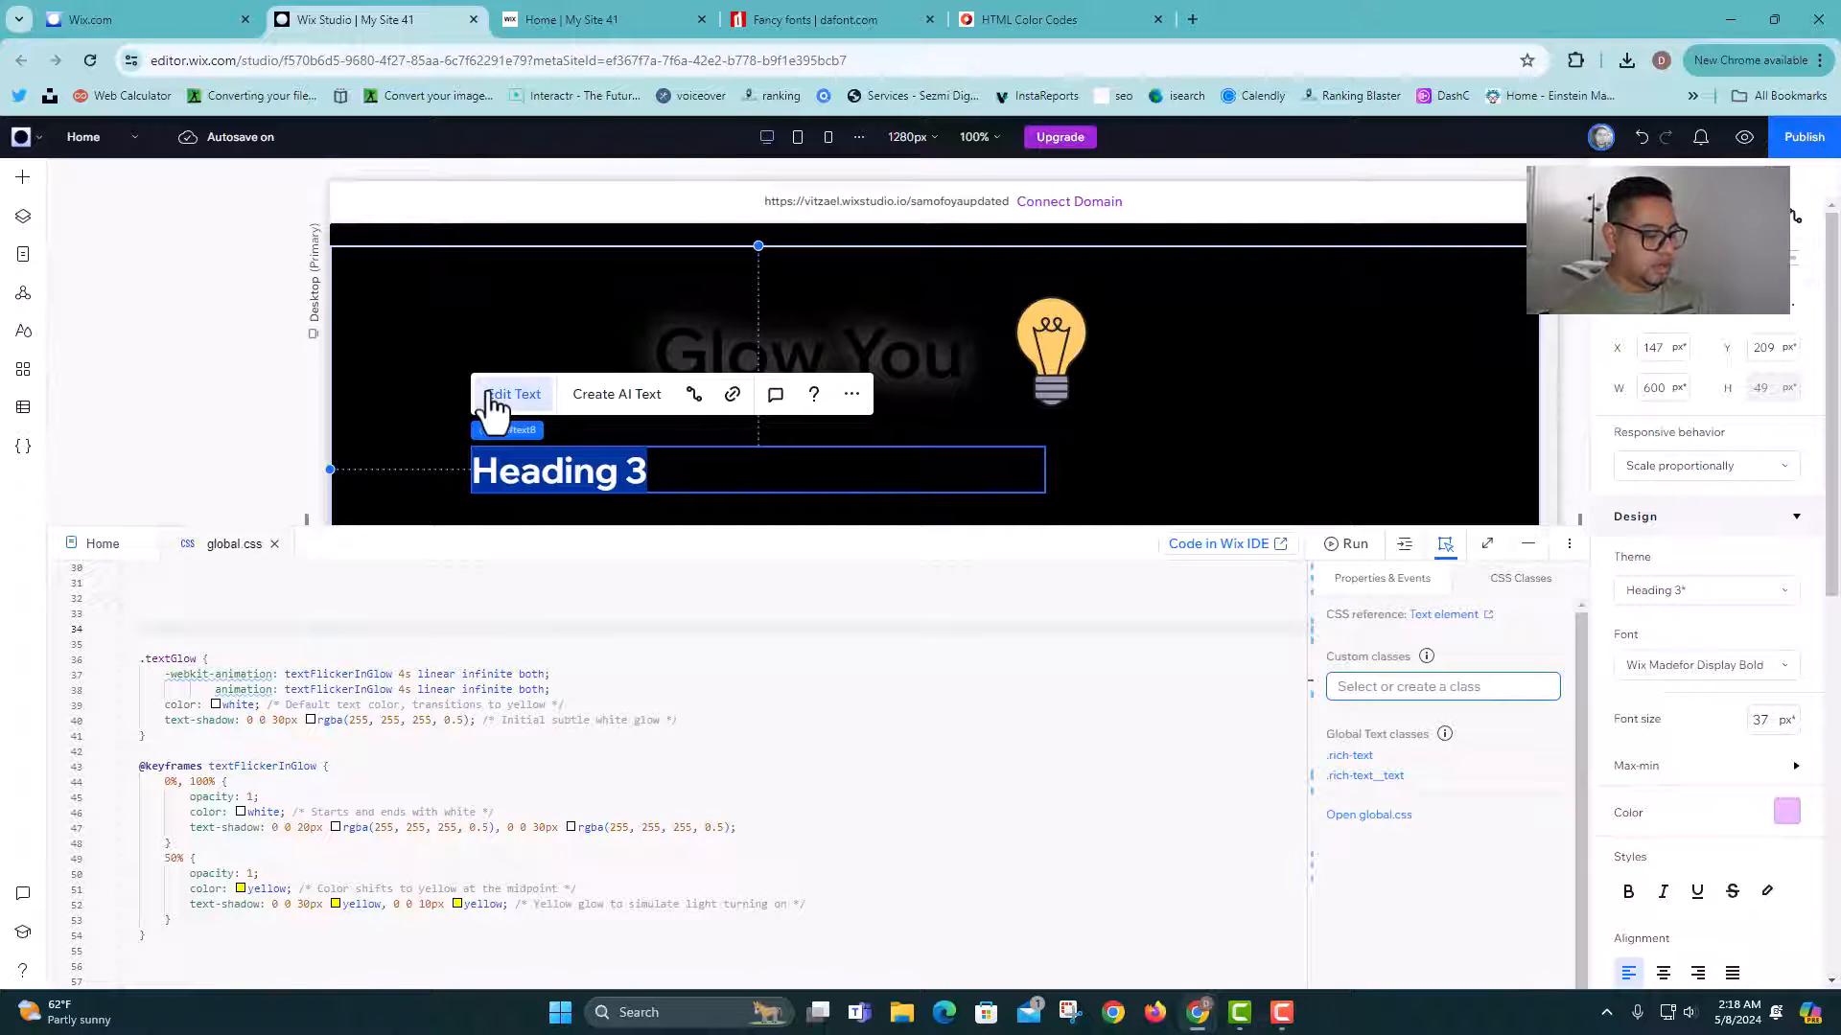
type("TOday")
key("BackSpace")
key("BackSpace")
key("BackSpace")
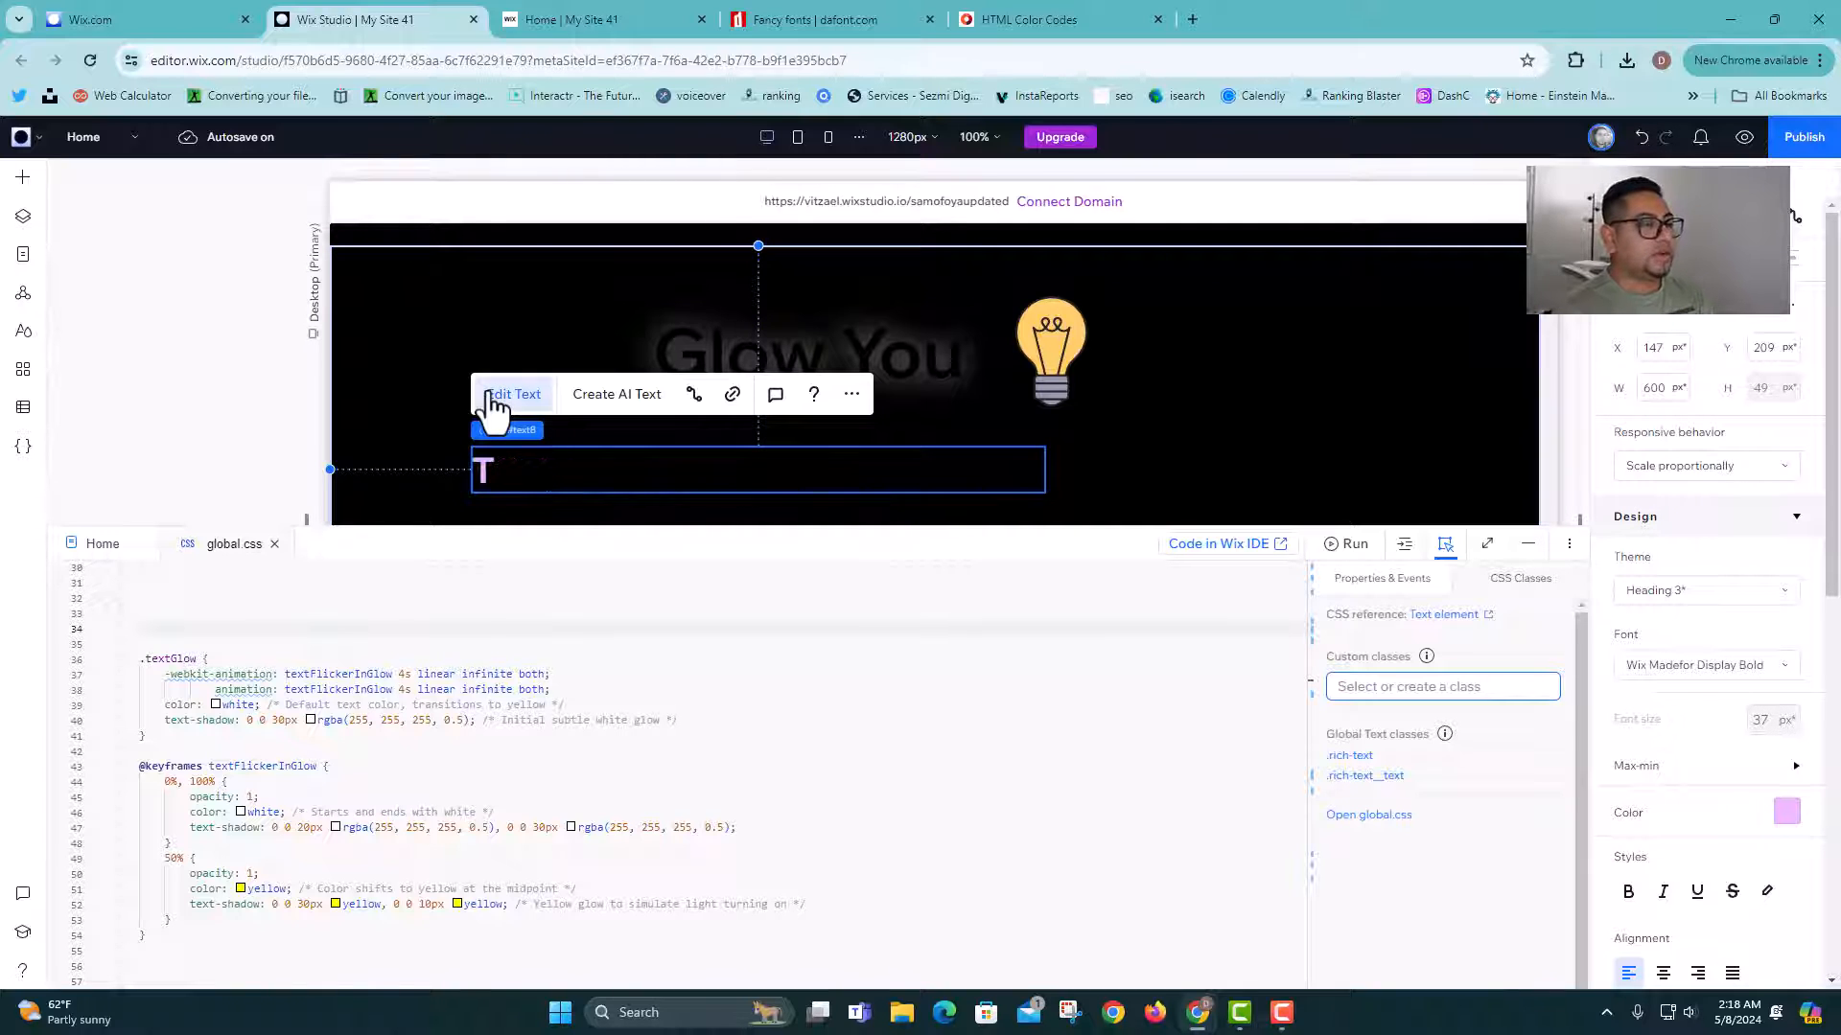
type("oday")
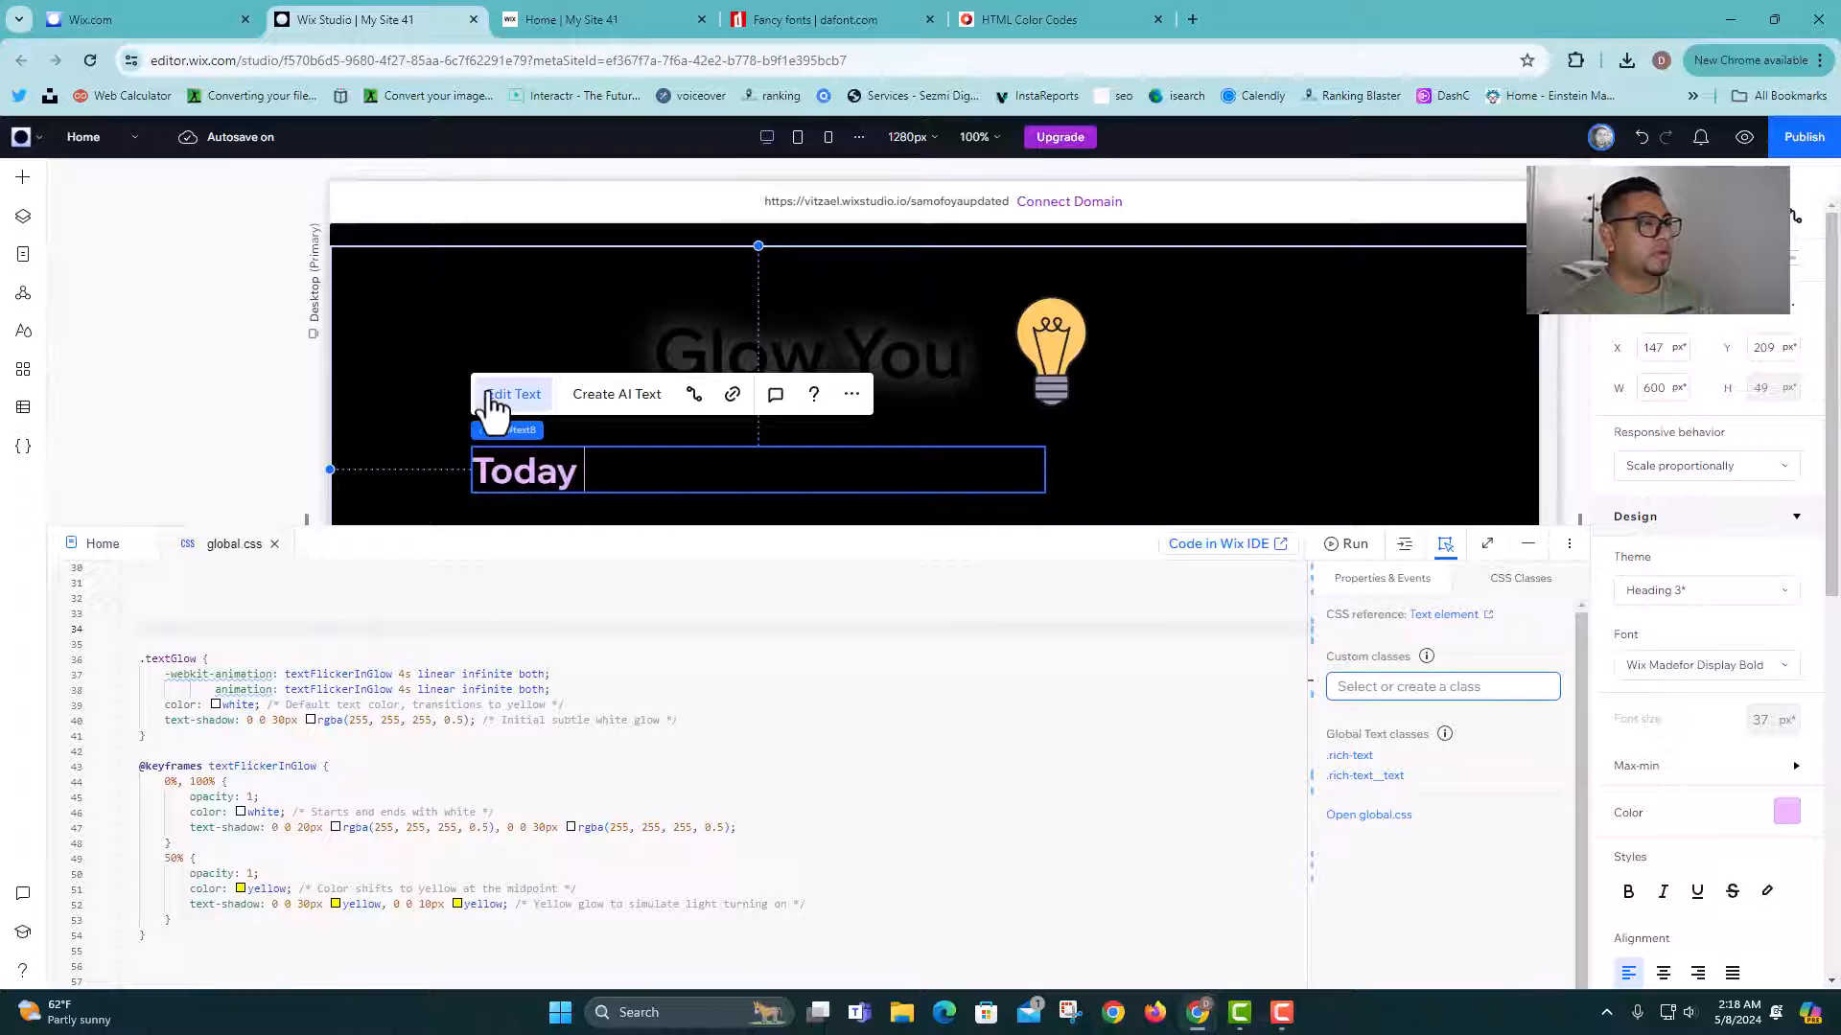
type(" is a great day!")
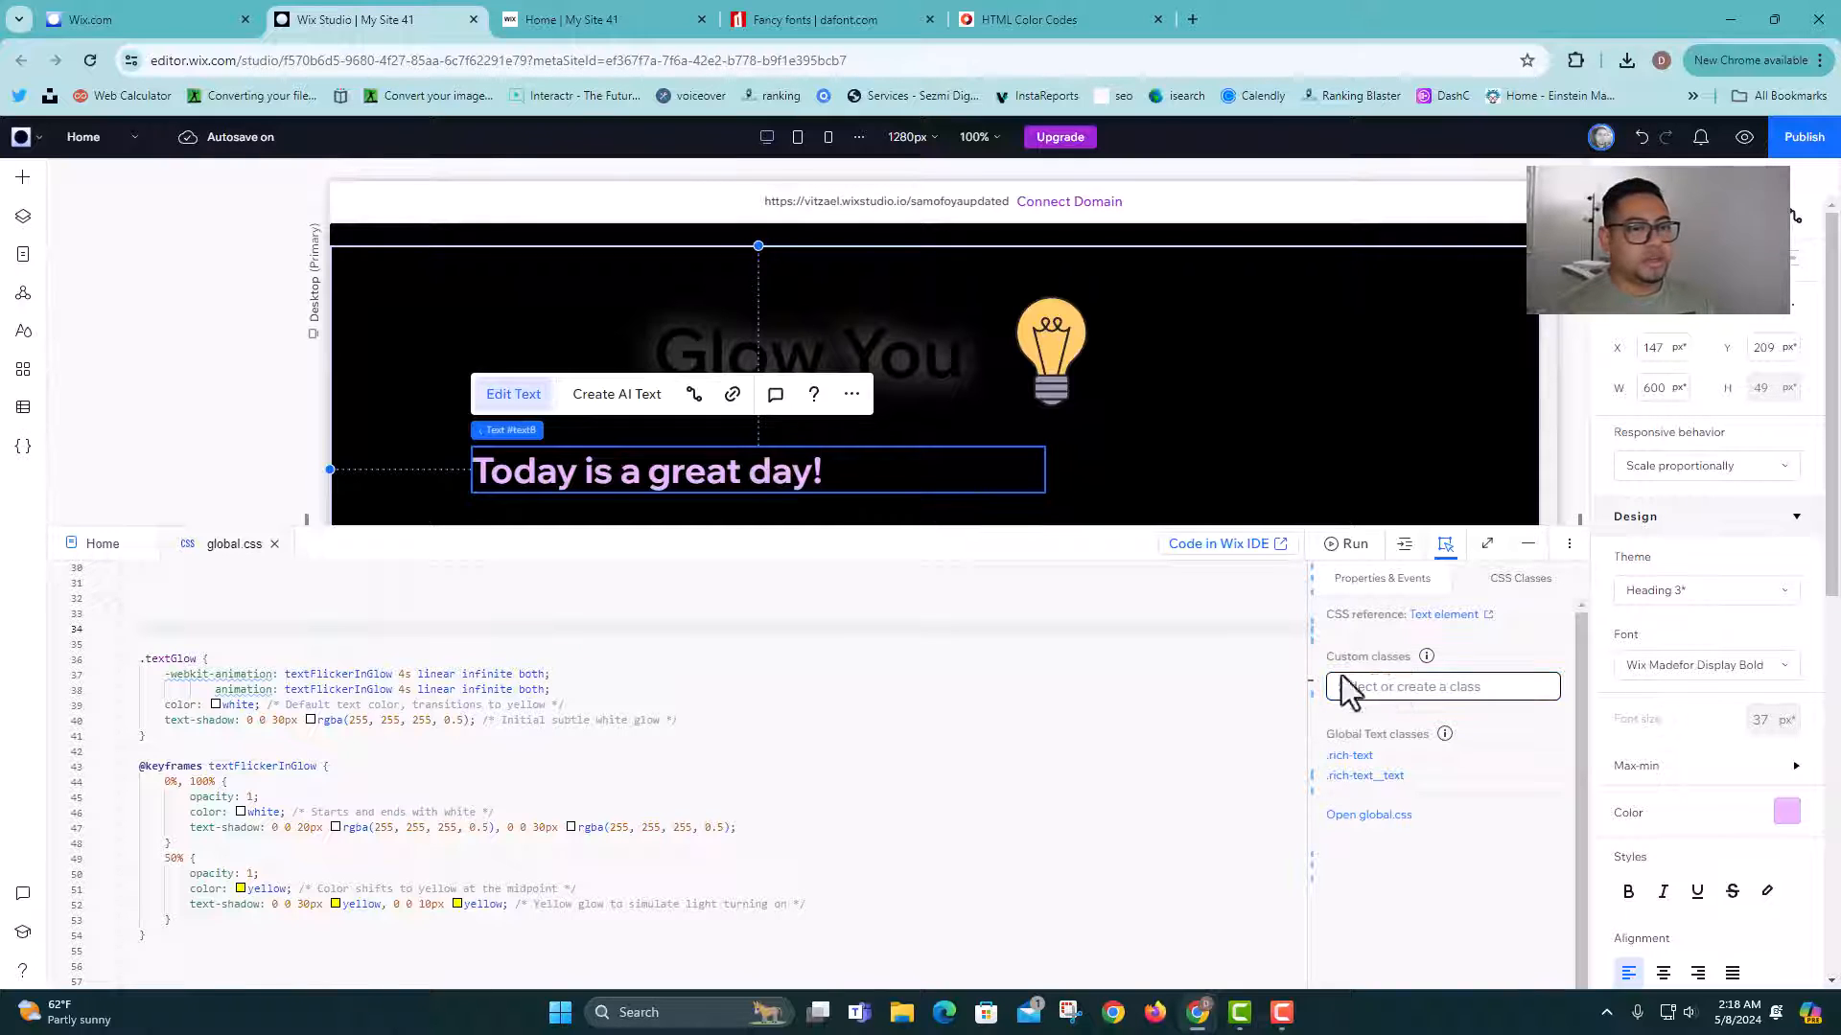
Step: Create the custom class welcomtxt and assign it to the "Today is a great day!" heading
scroll(908, 699, "up", 1)
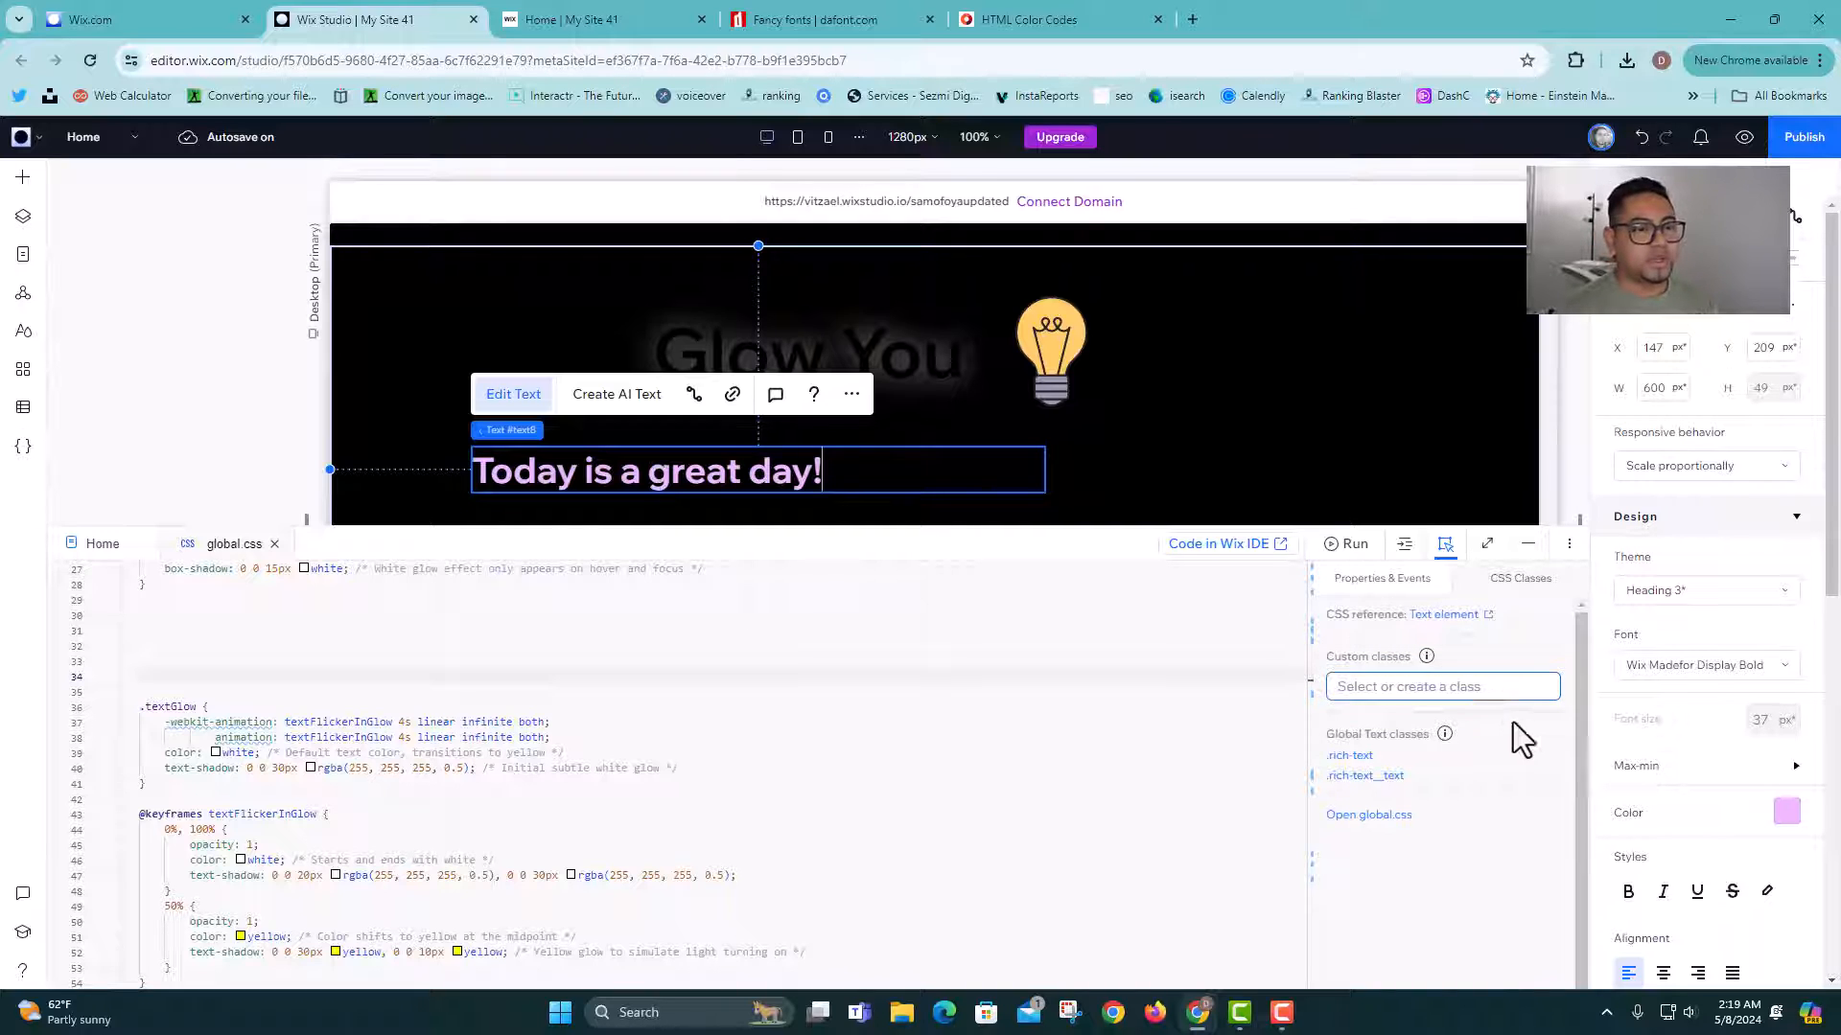
left_click(1420, 688)
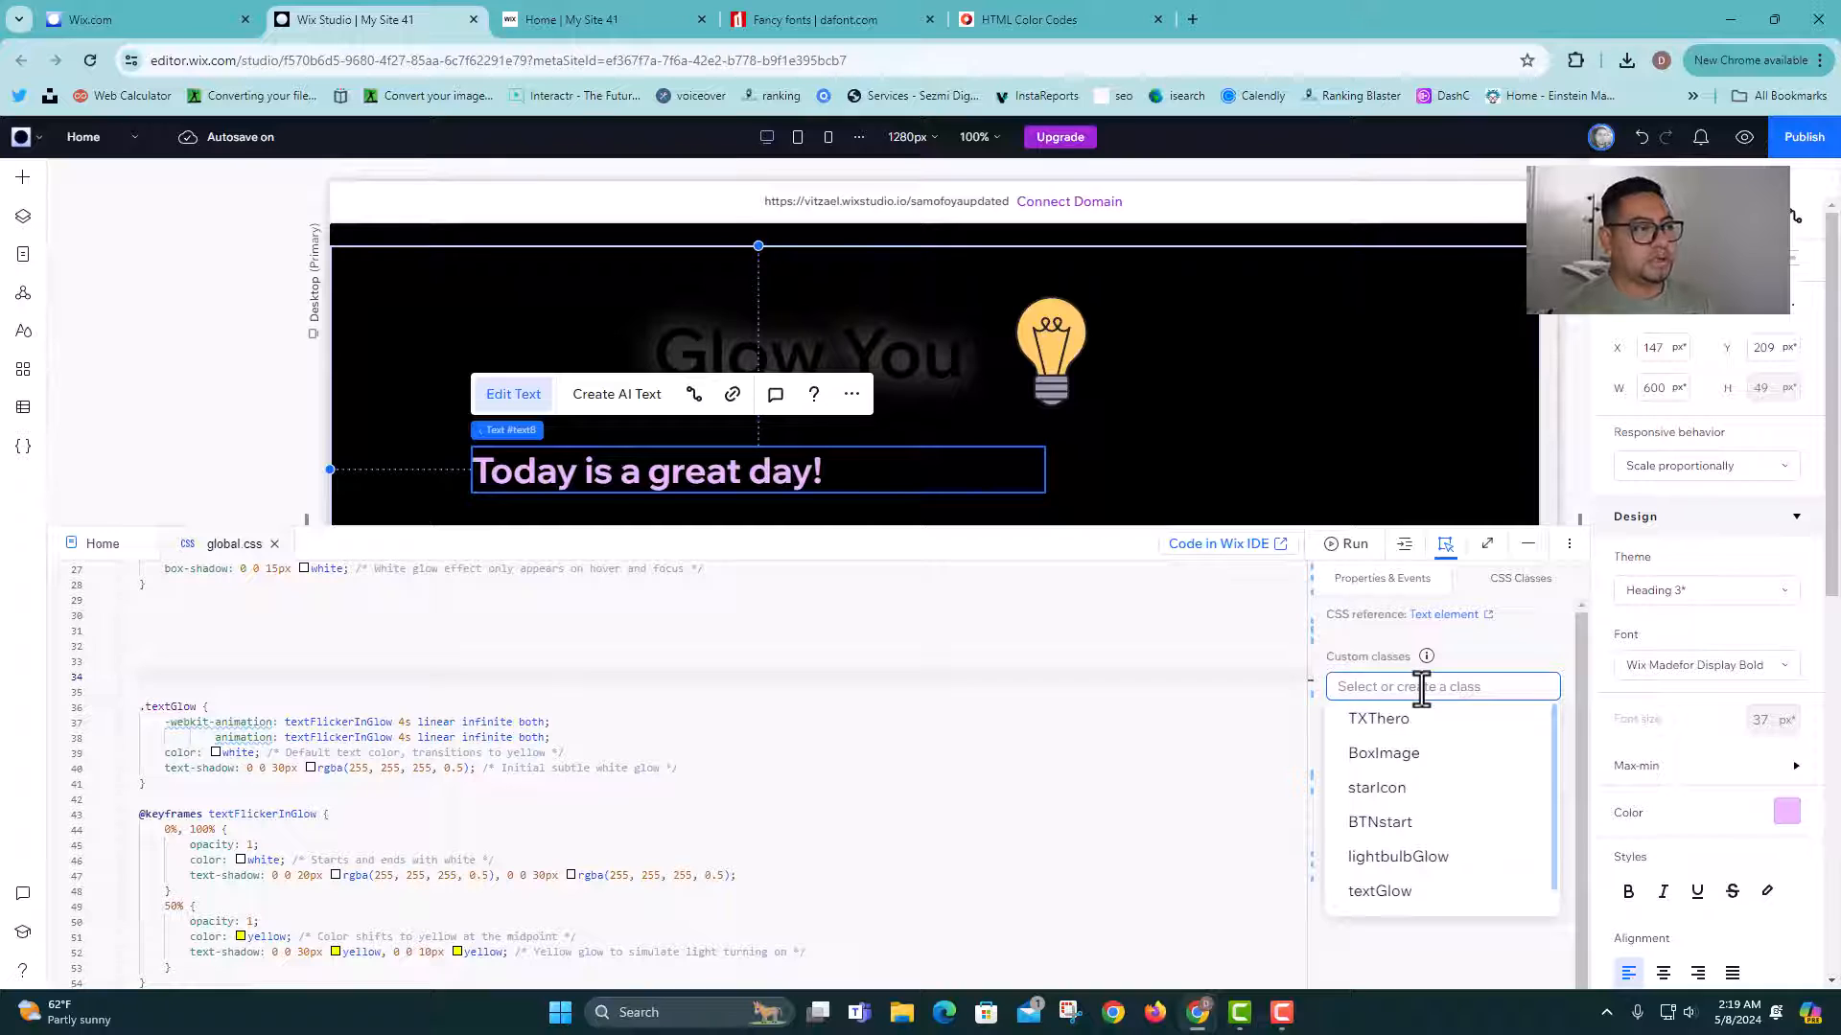
type("welcomtx")
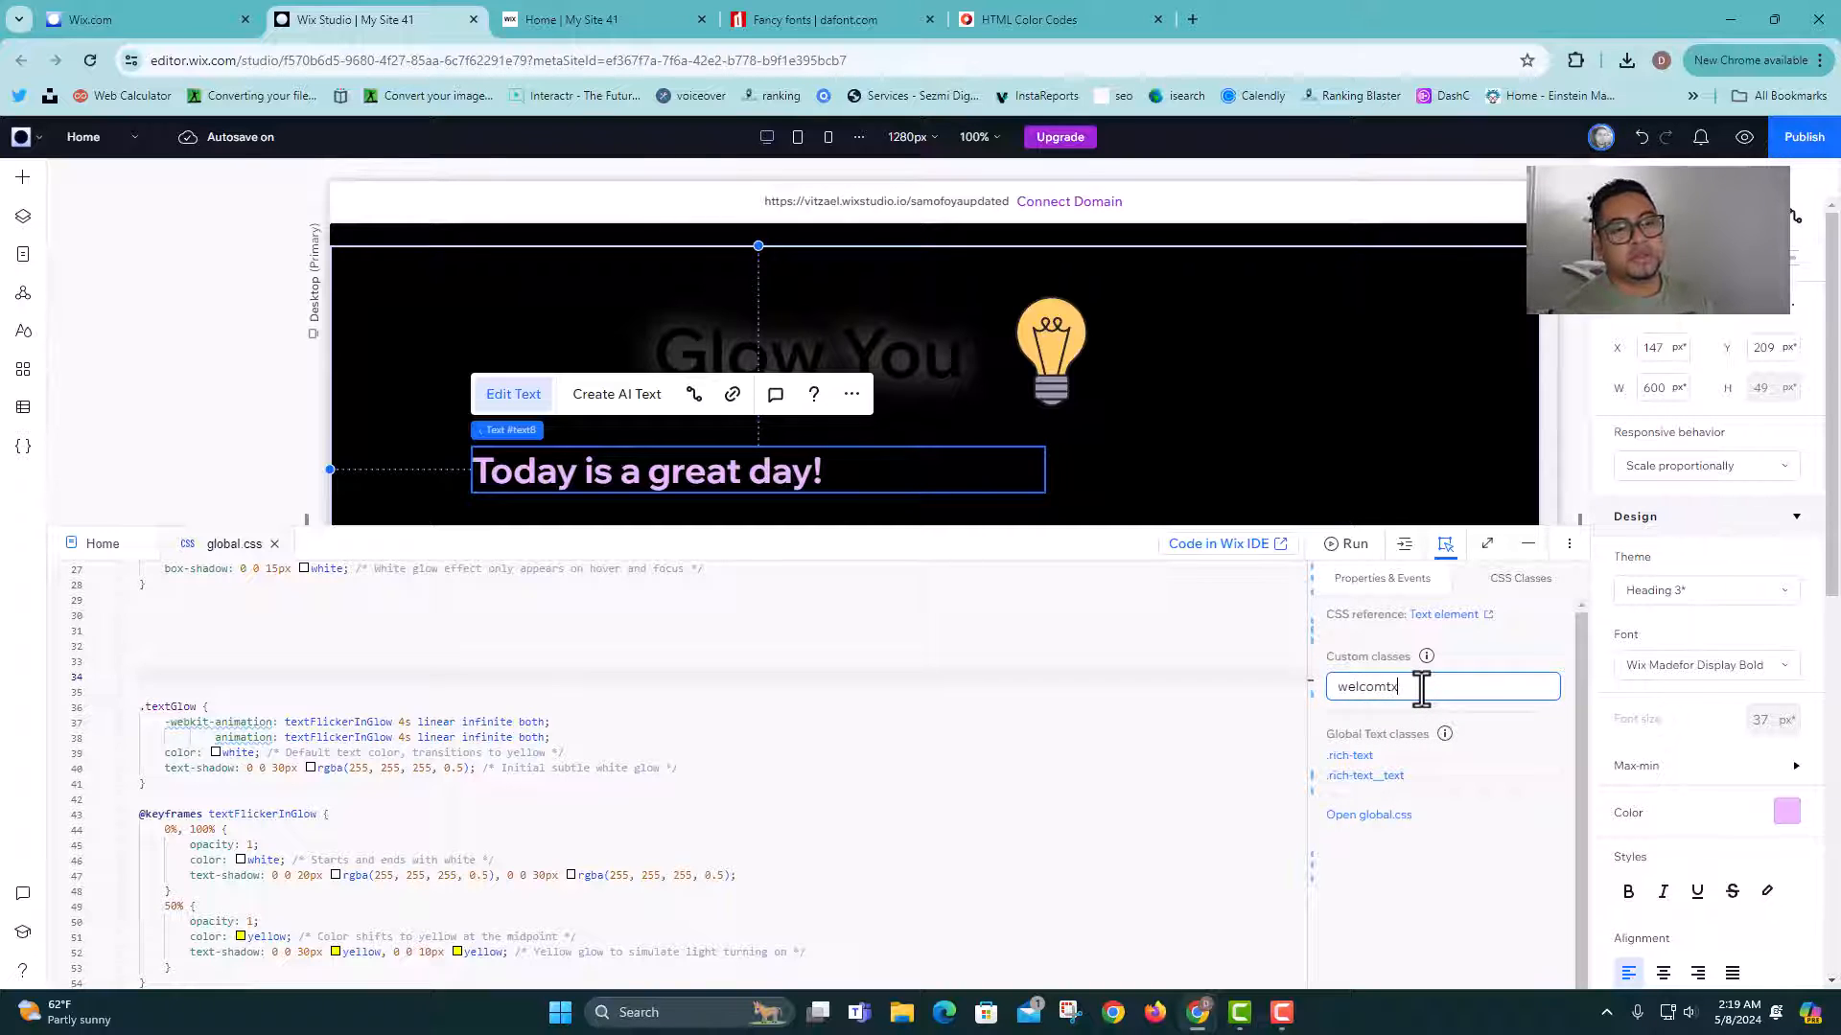
type("t")
key("Return")
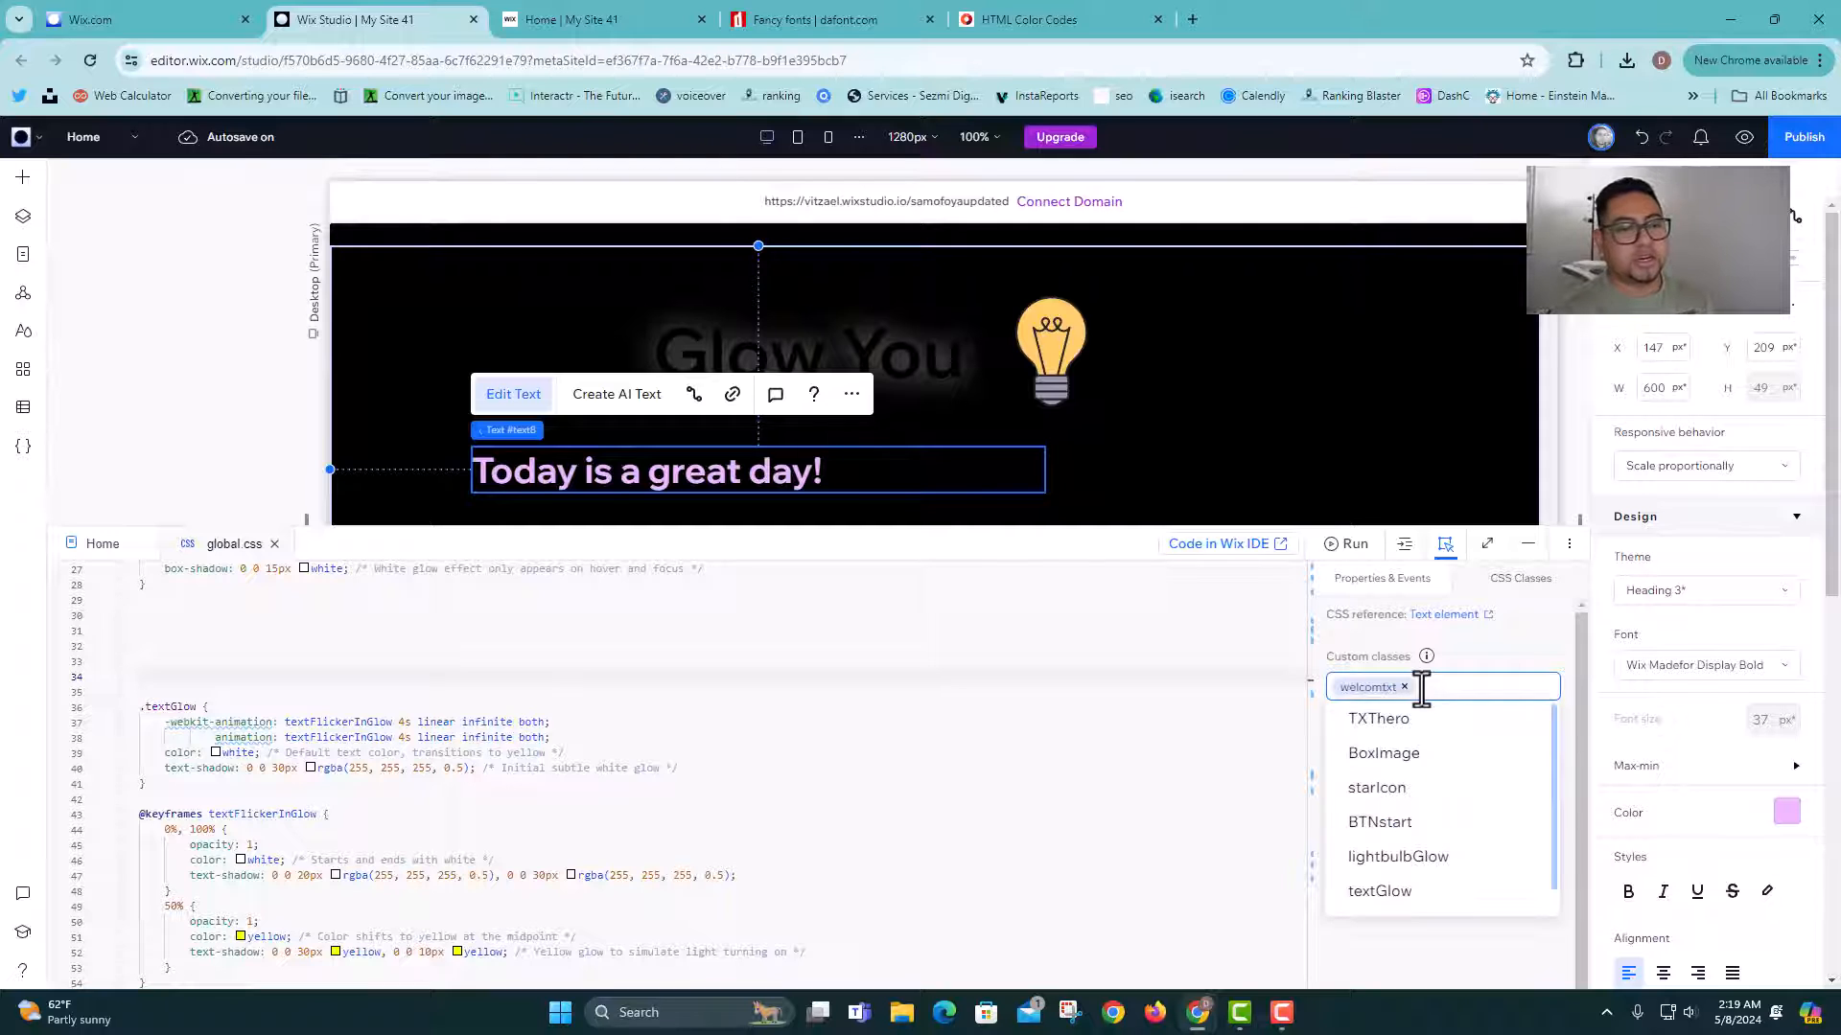
scroll(372, 653, "down", 2)
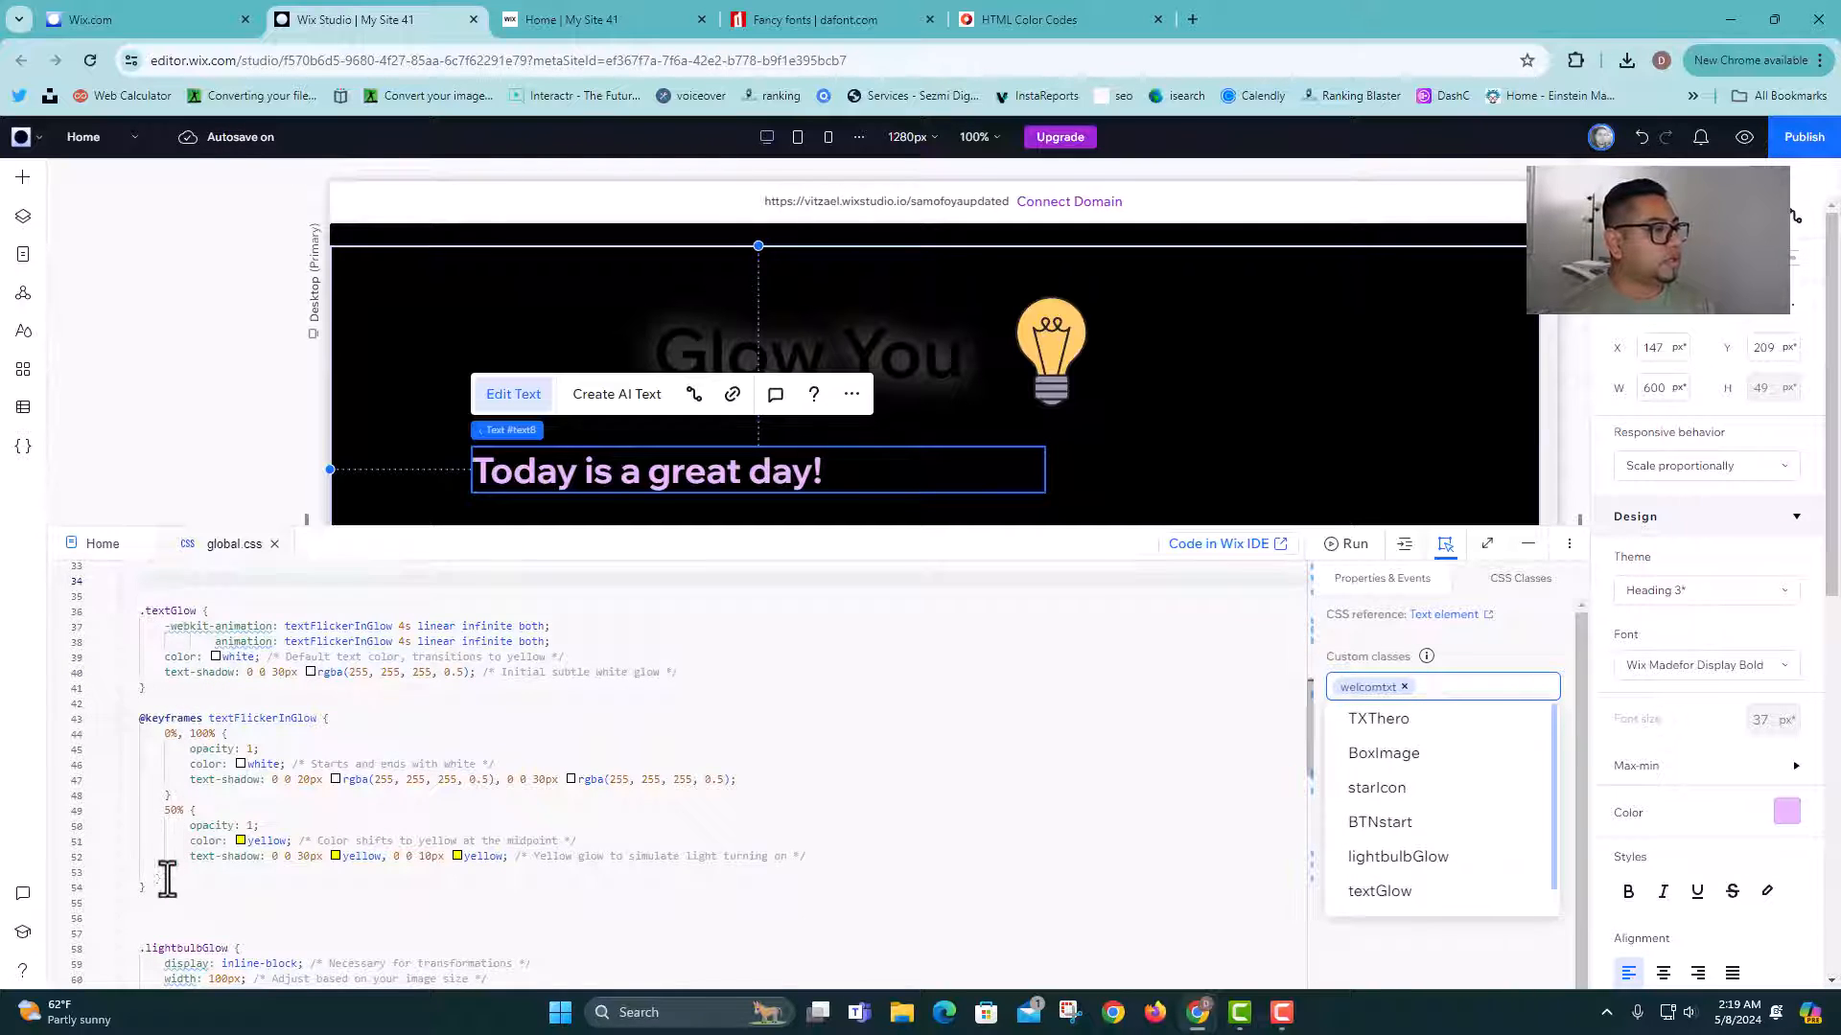
Step: Copy the .textGlow rule and its textFlickerInGlow keyframes, and paste them below the last rule at the end of global.css
left_click_drag(144, 887, 137, 600)
key("ctrl+c")
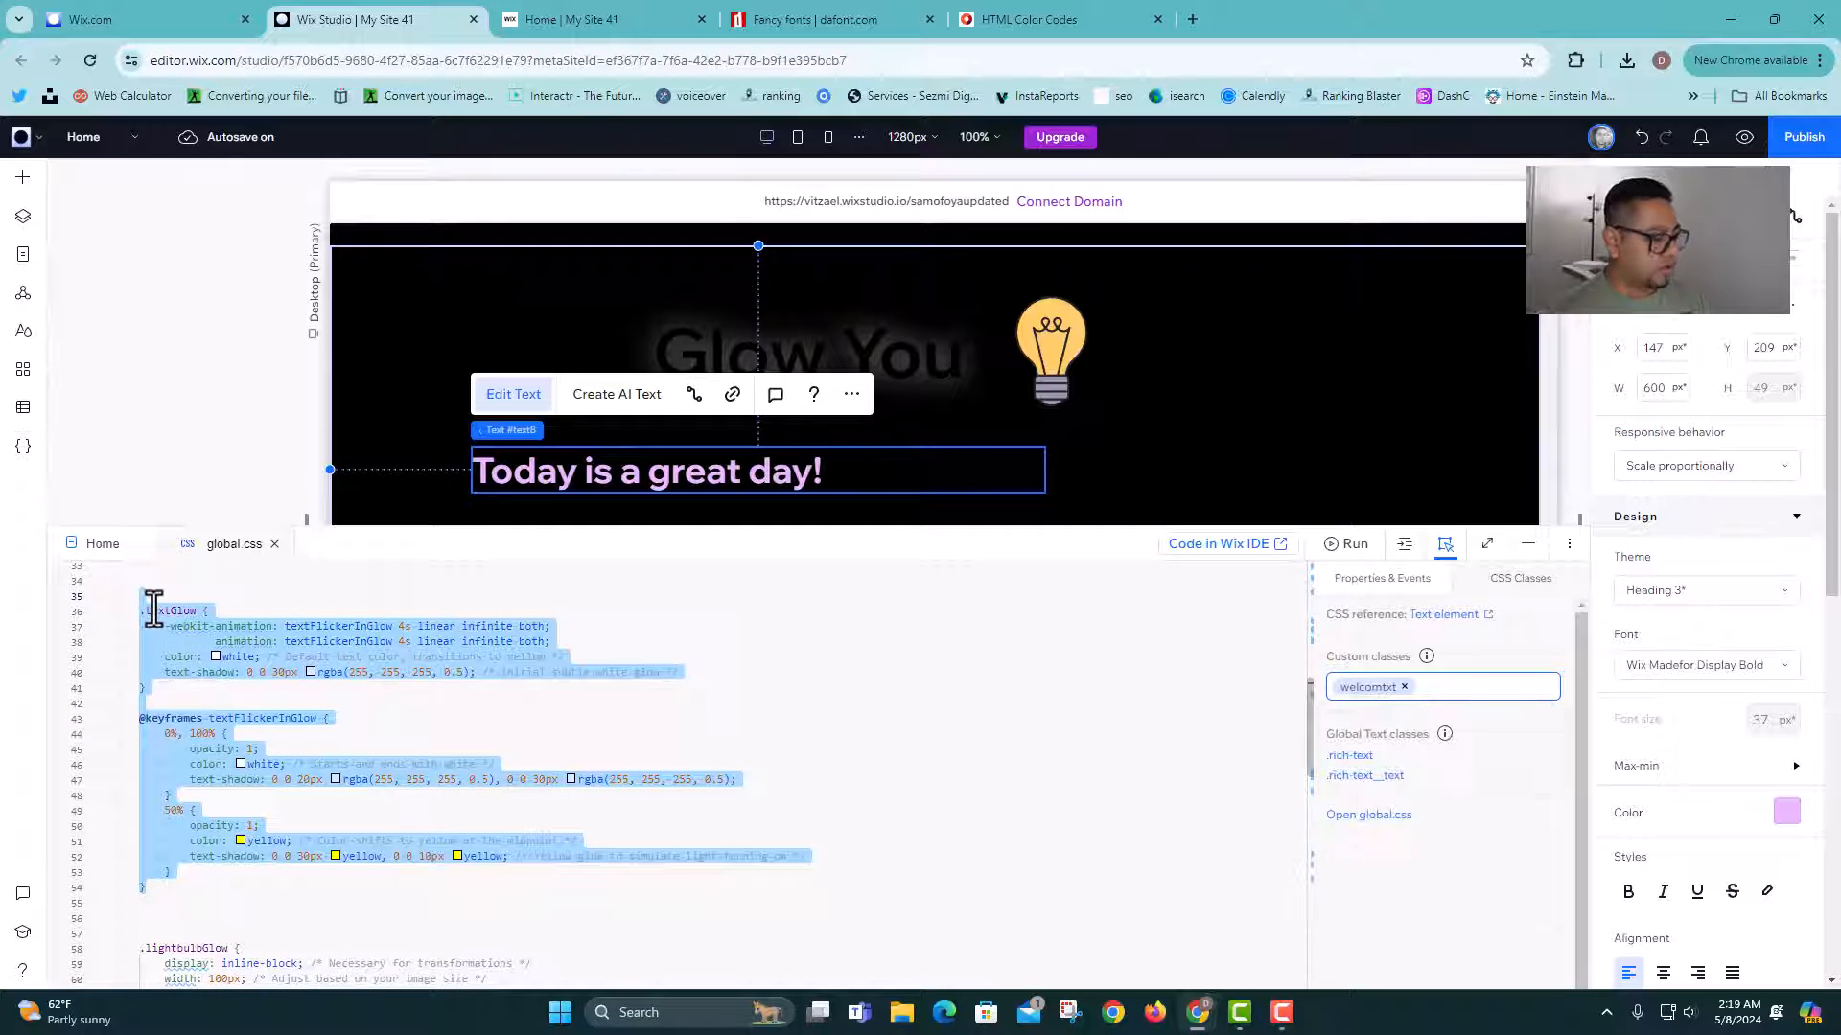
key("BackSpace")
scroll(287, 766, "down", 10)
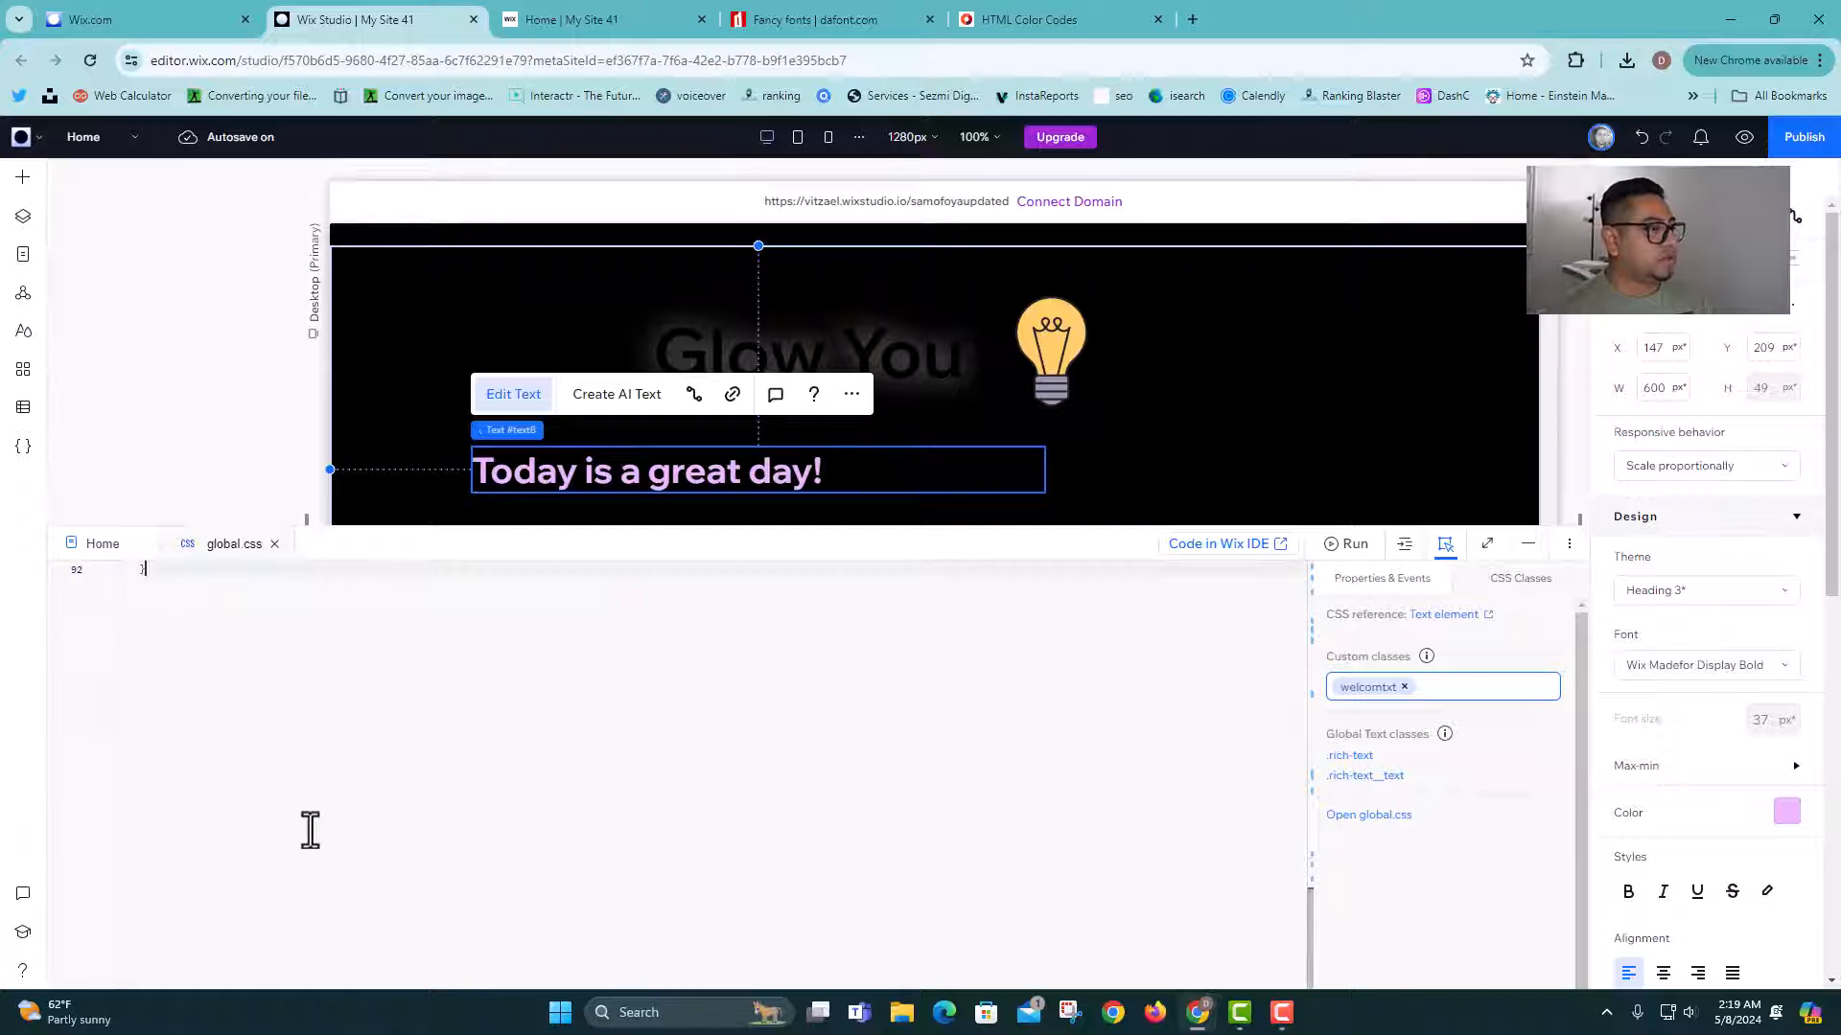
key("Return")
key("Return")
key("Return")
key("Return")
key("Return")
key("Return")
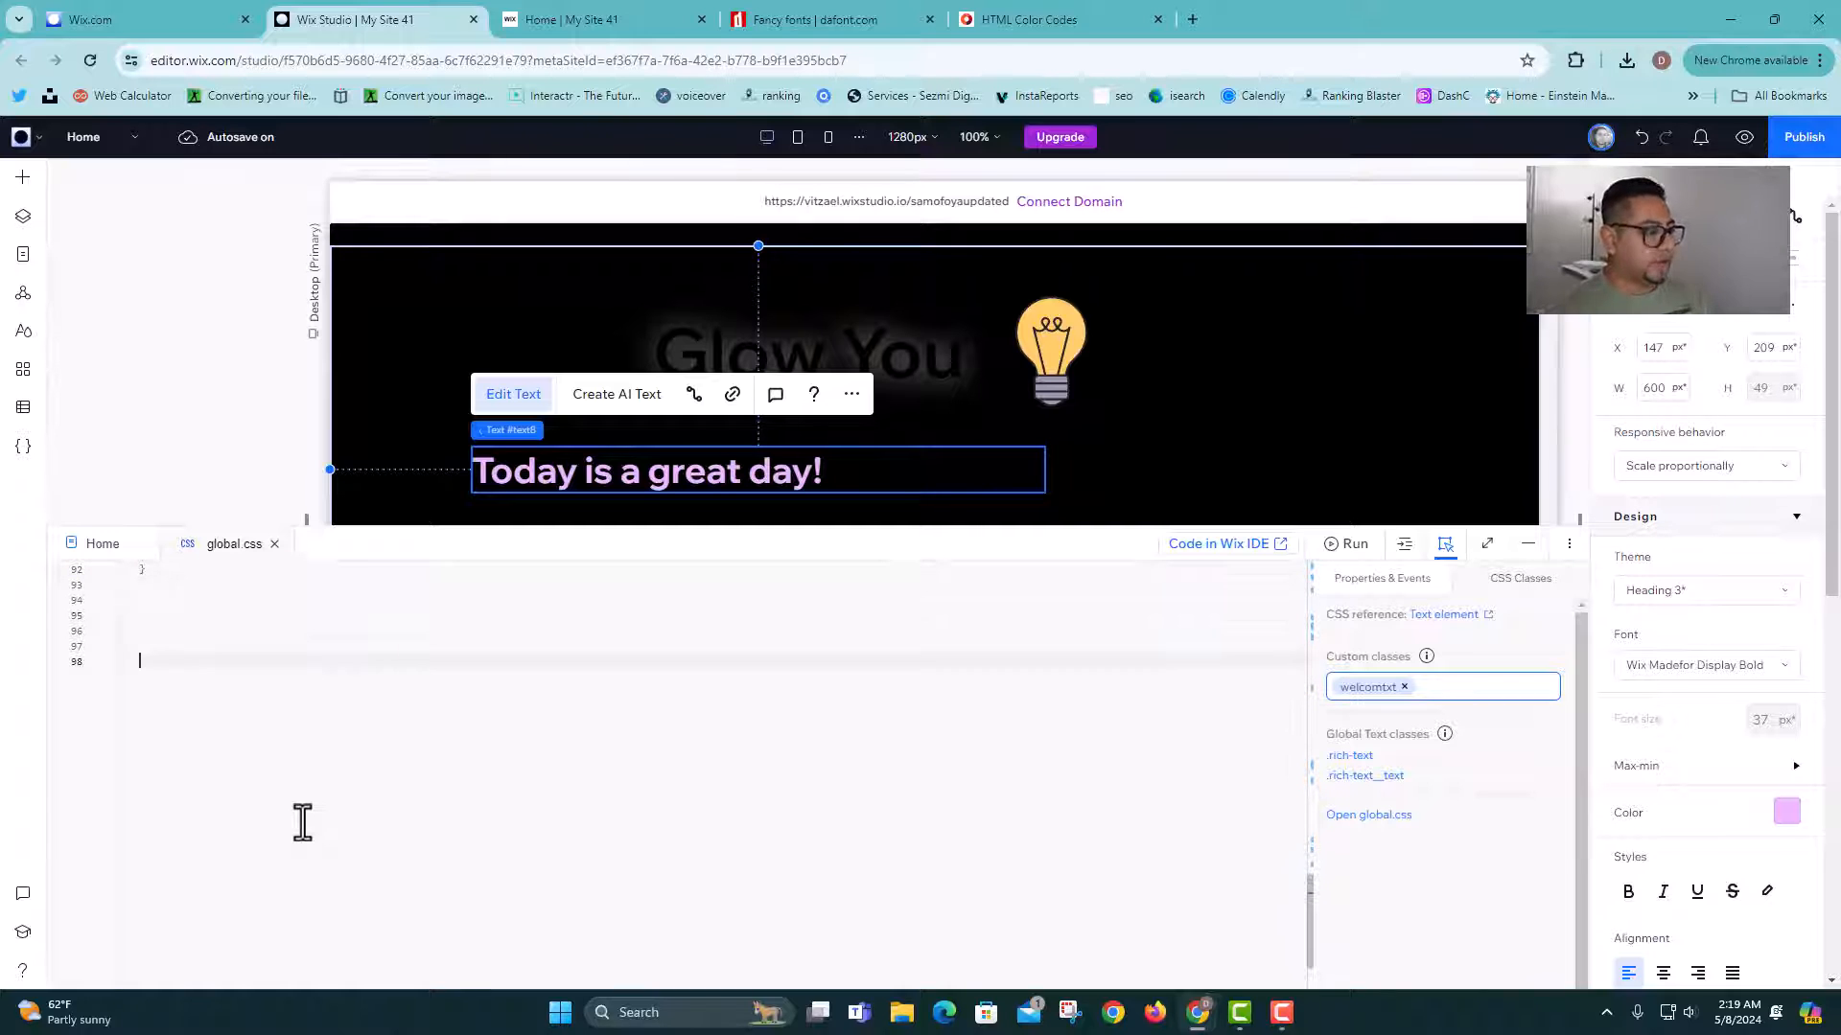
key("ctrl+v")
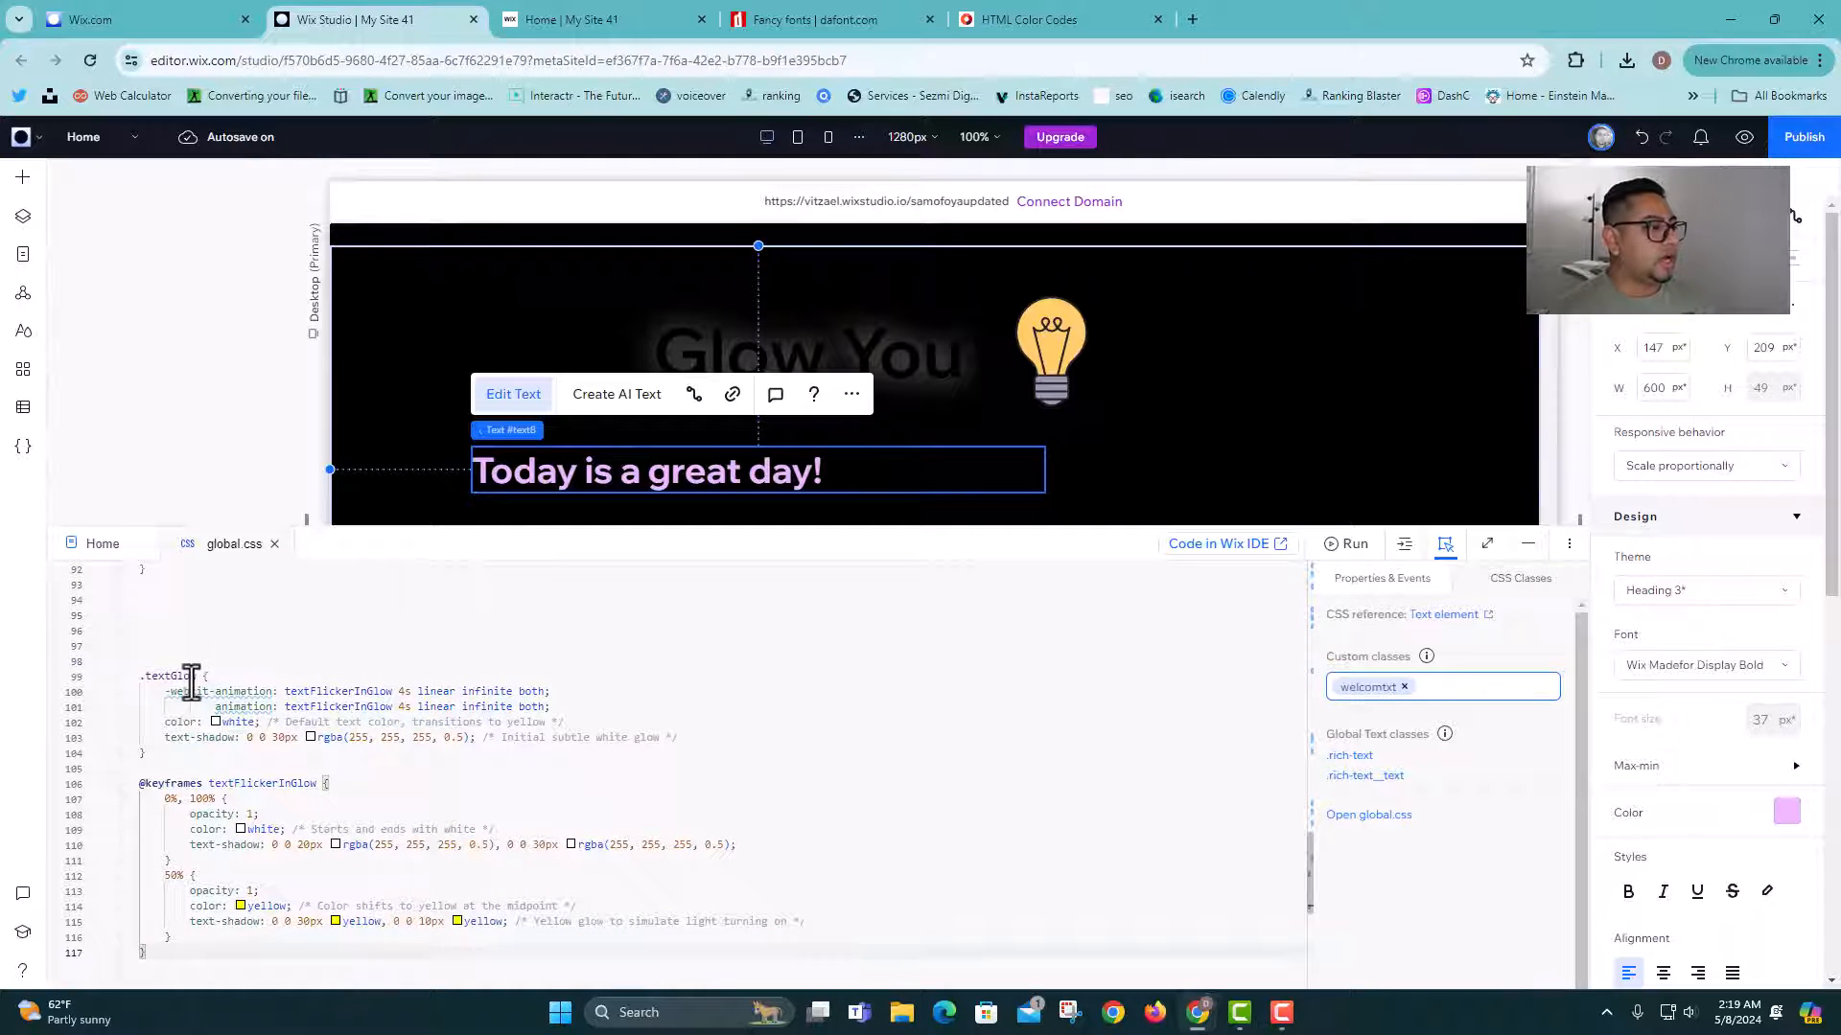
Step: Rename the selector of the pasted .textGlow rule to .welcometxt
left_click(193, 678)
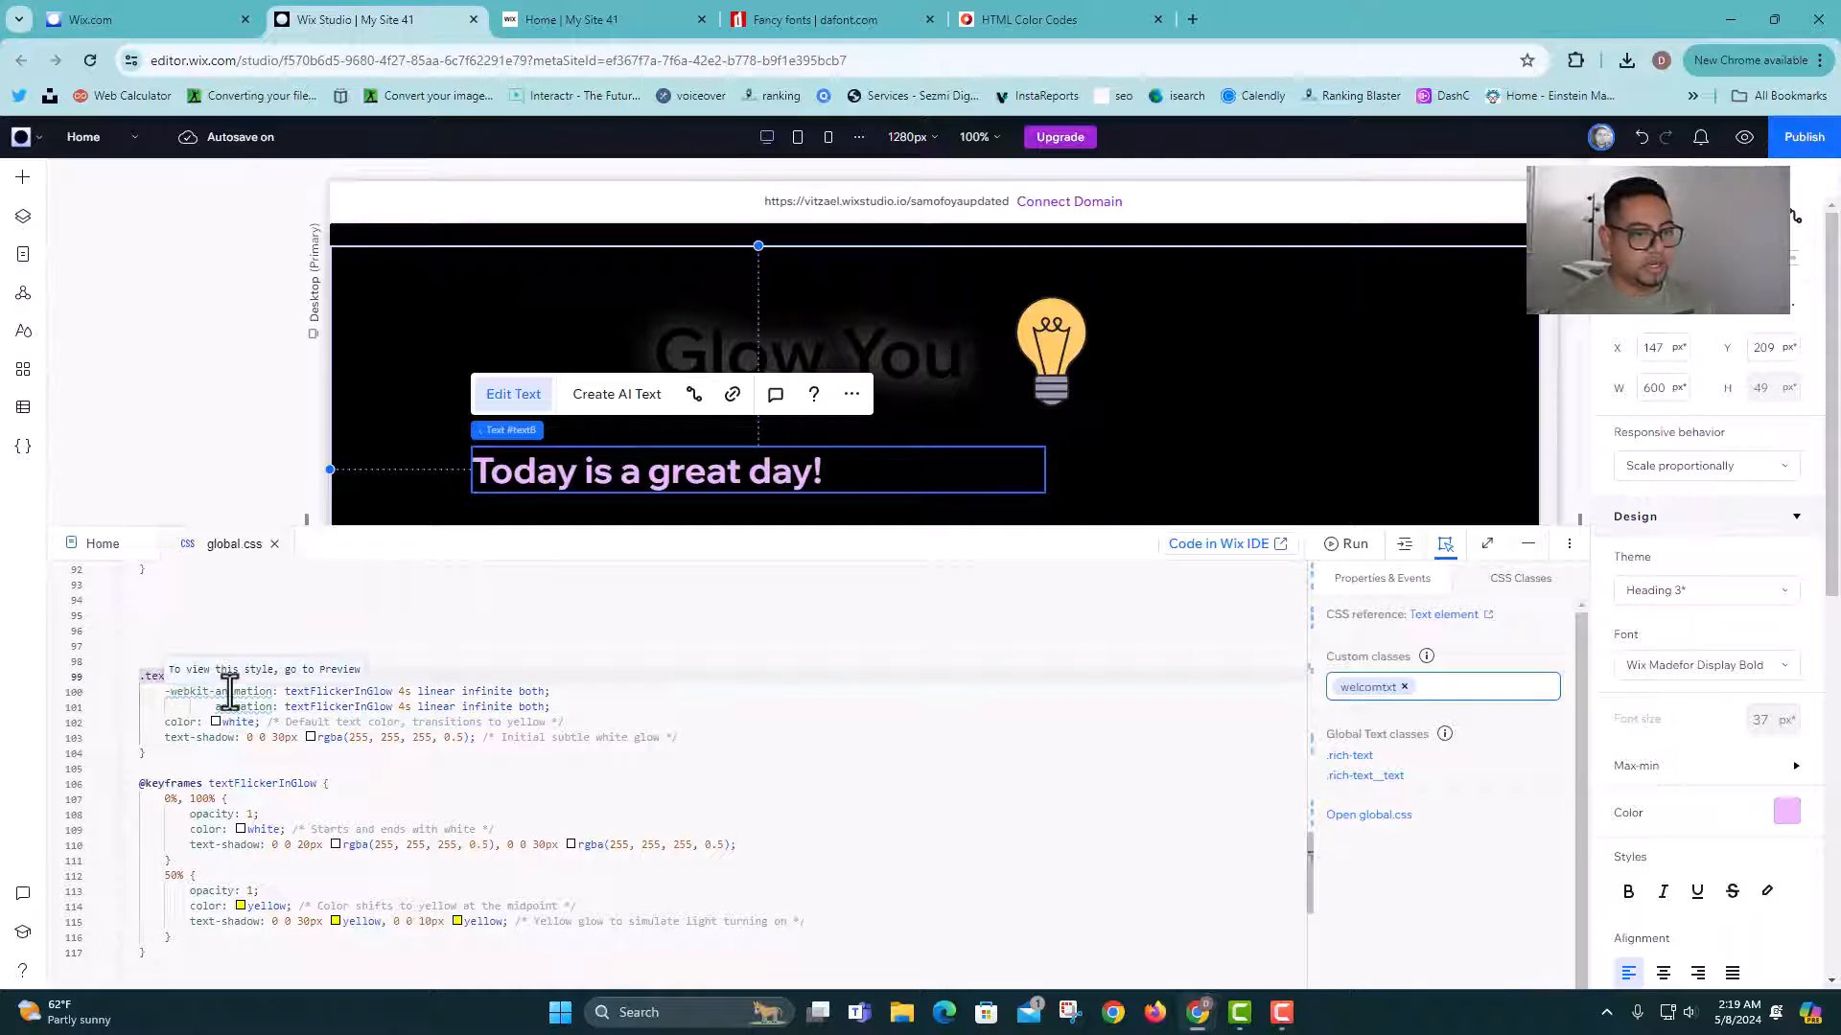
key("BackSpace")
key("BackSpace")
key("BackSpace")
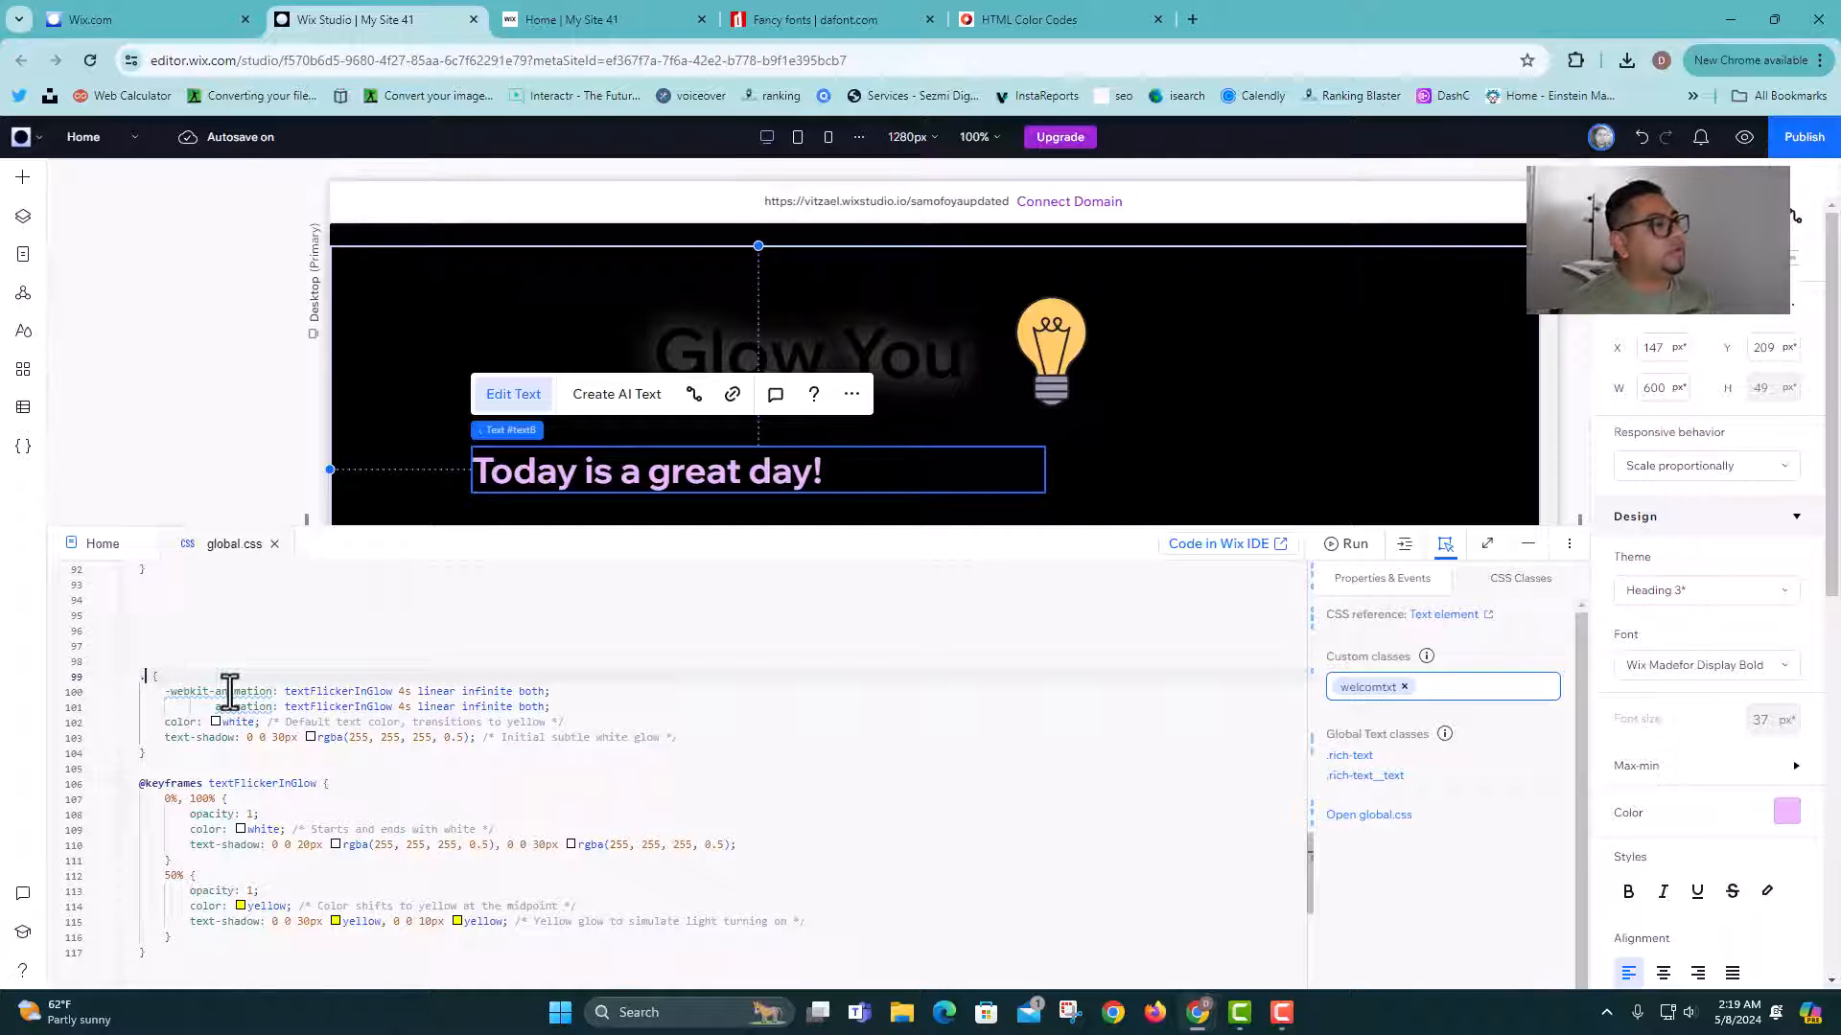
type("welcometxt")
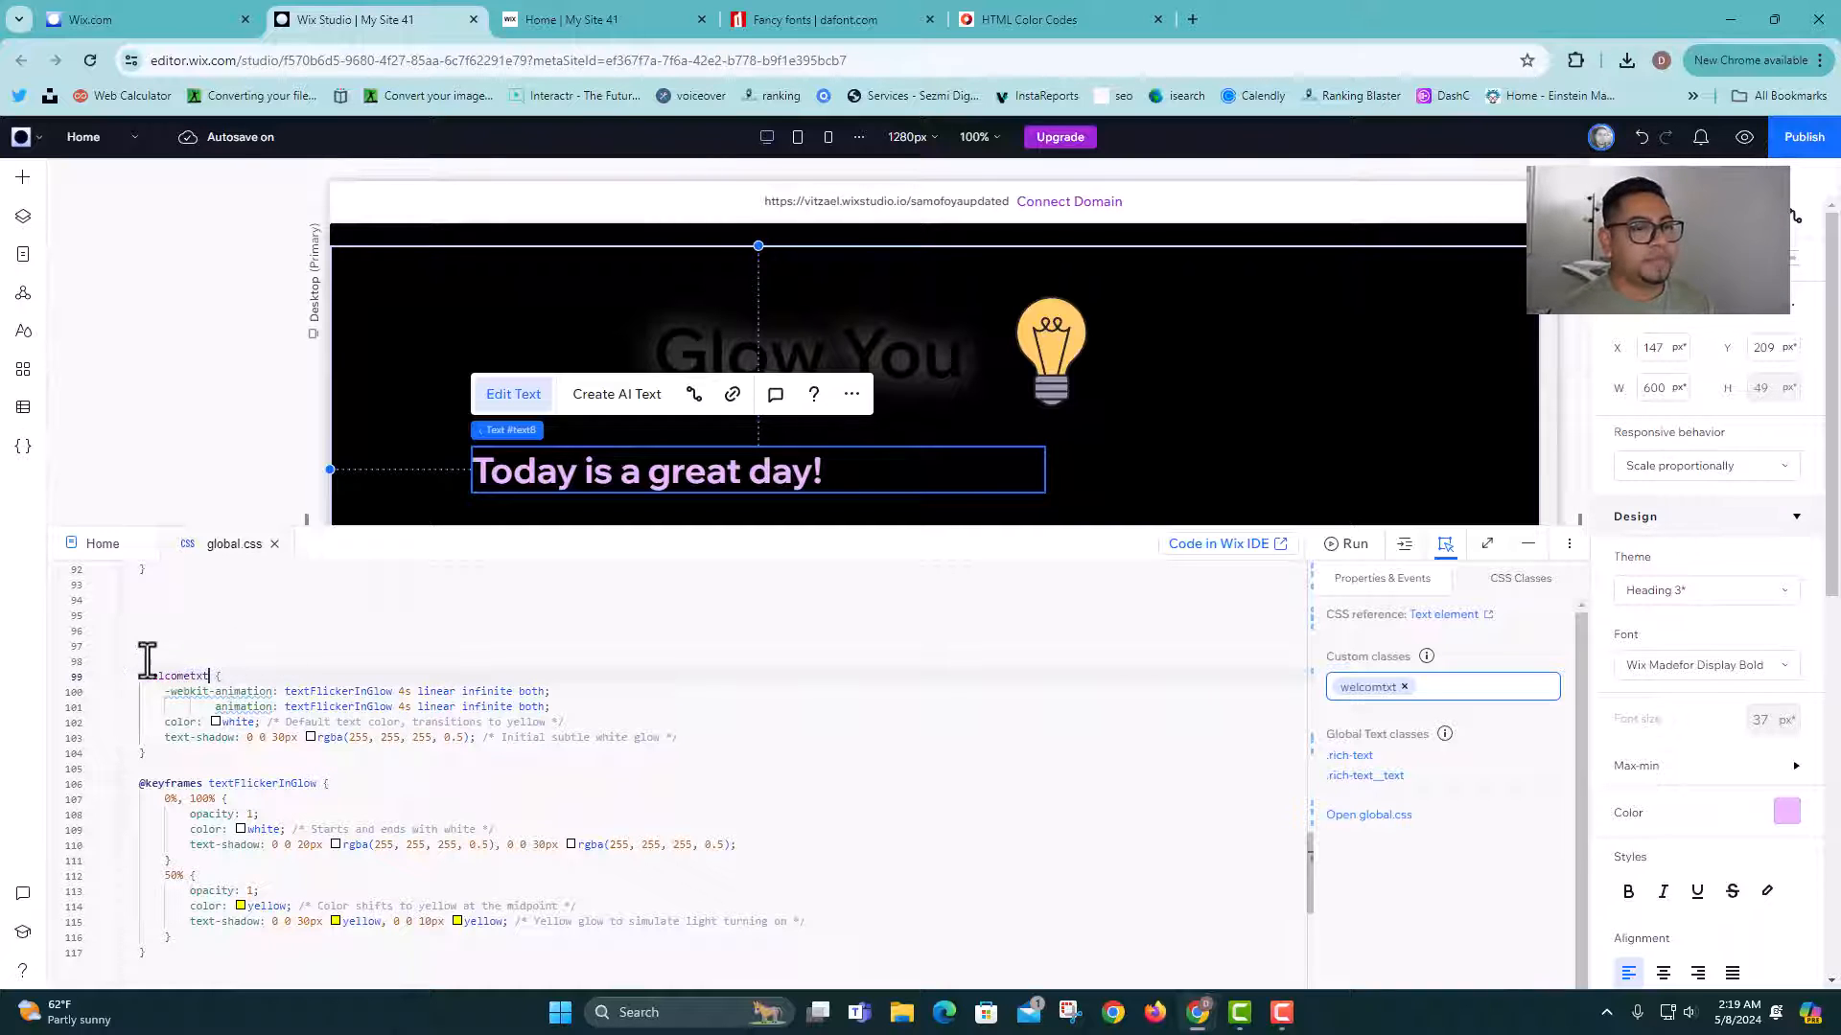
left_click(211, 634)
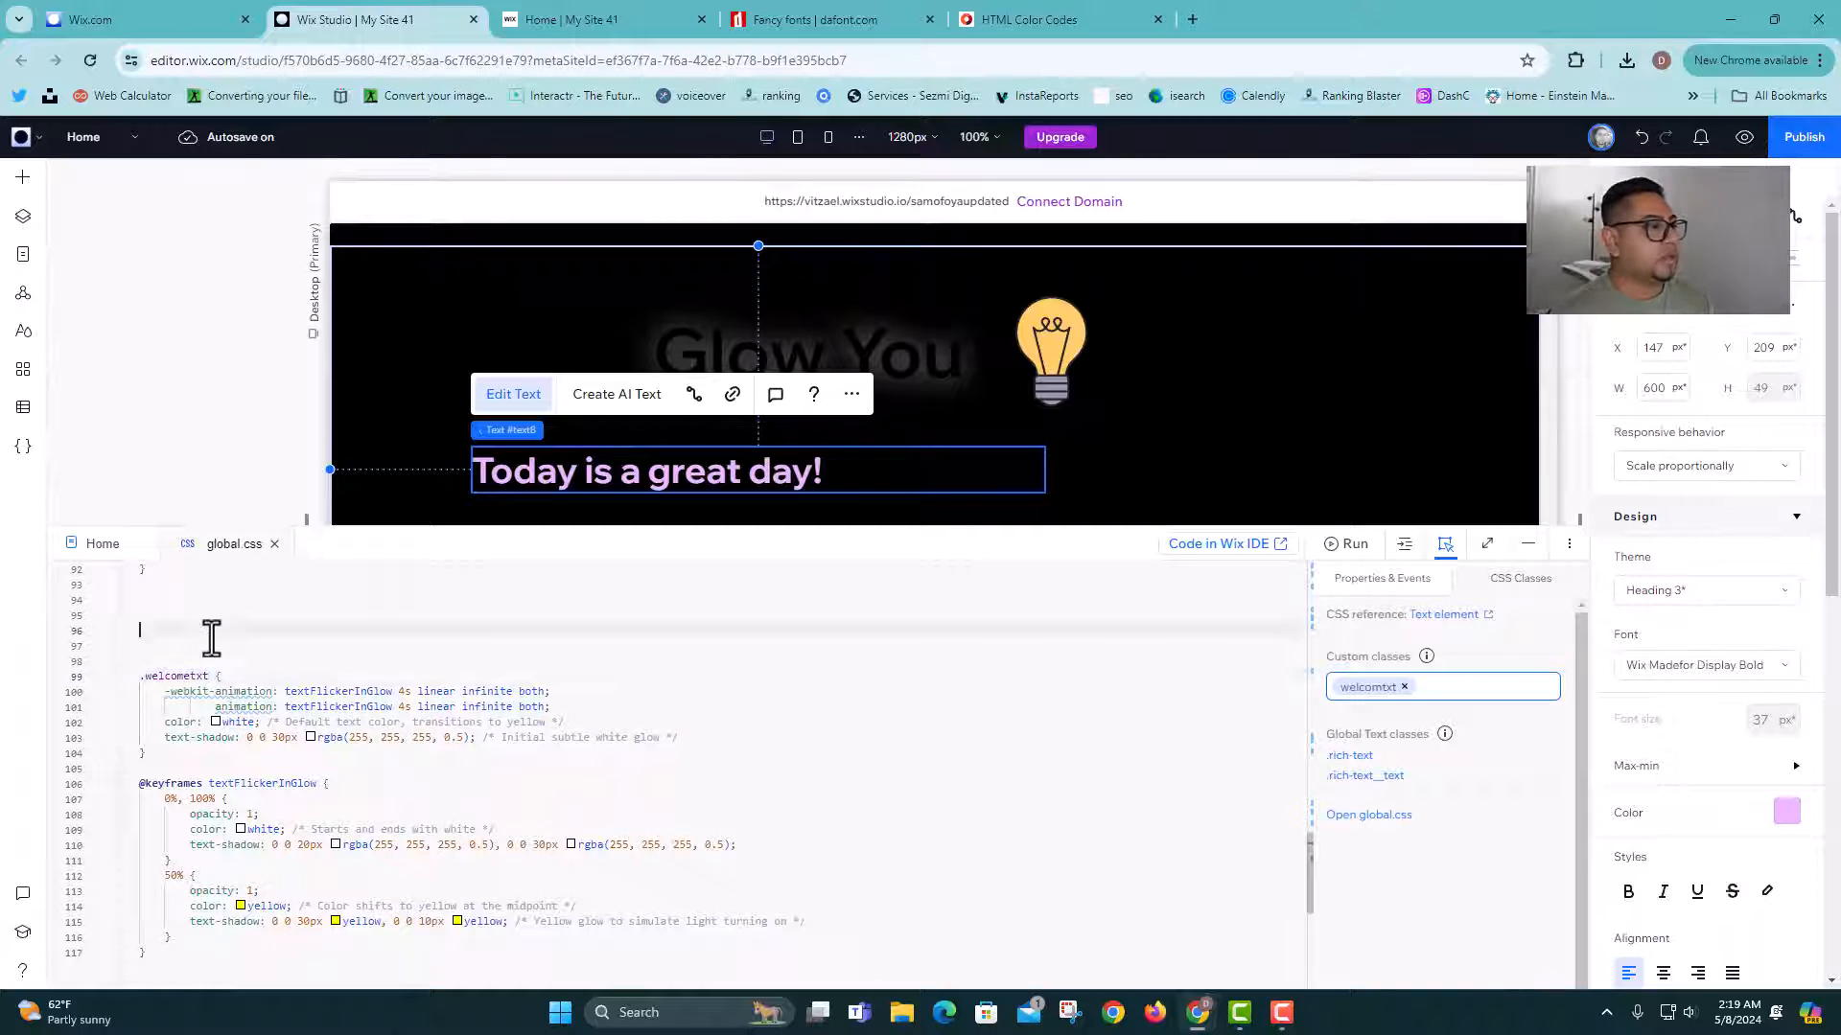
scroll(361, 658, "down", 1)
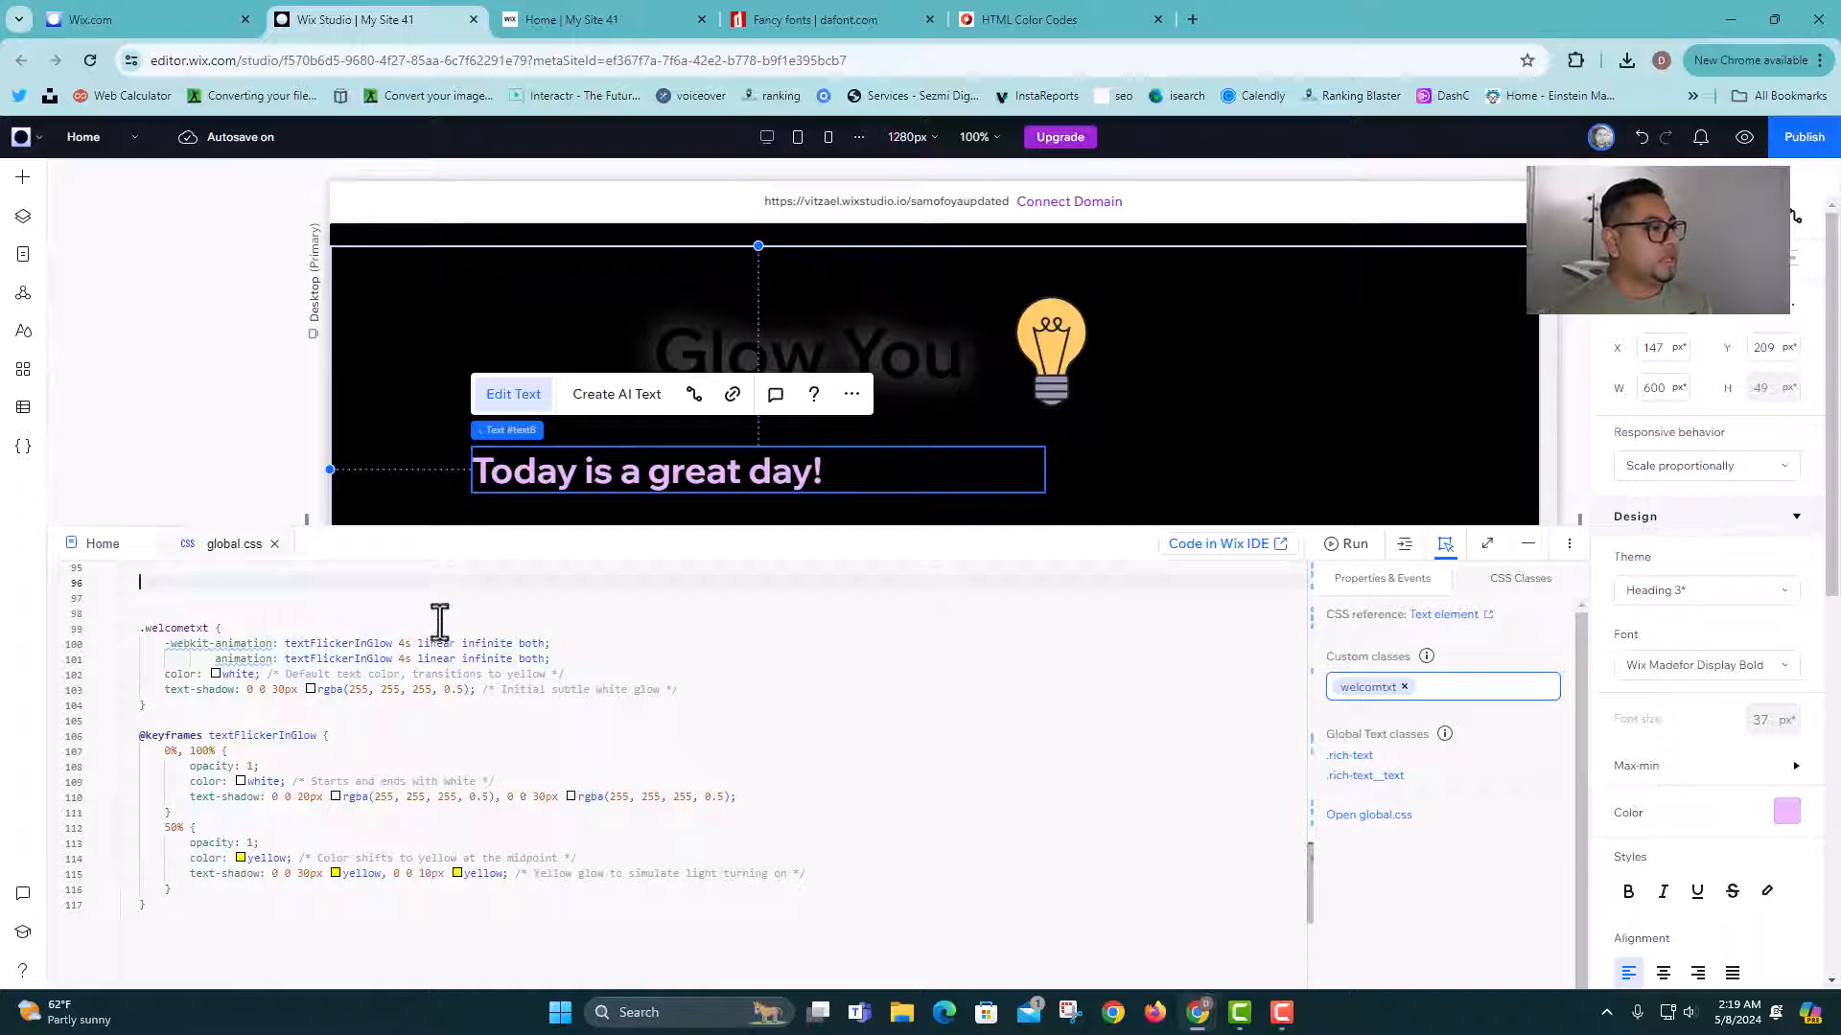
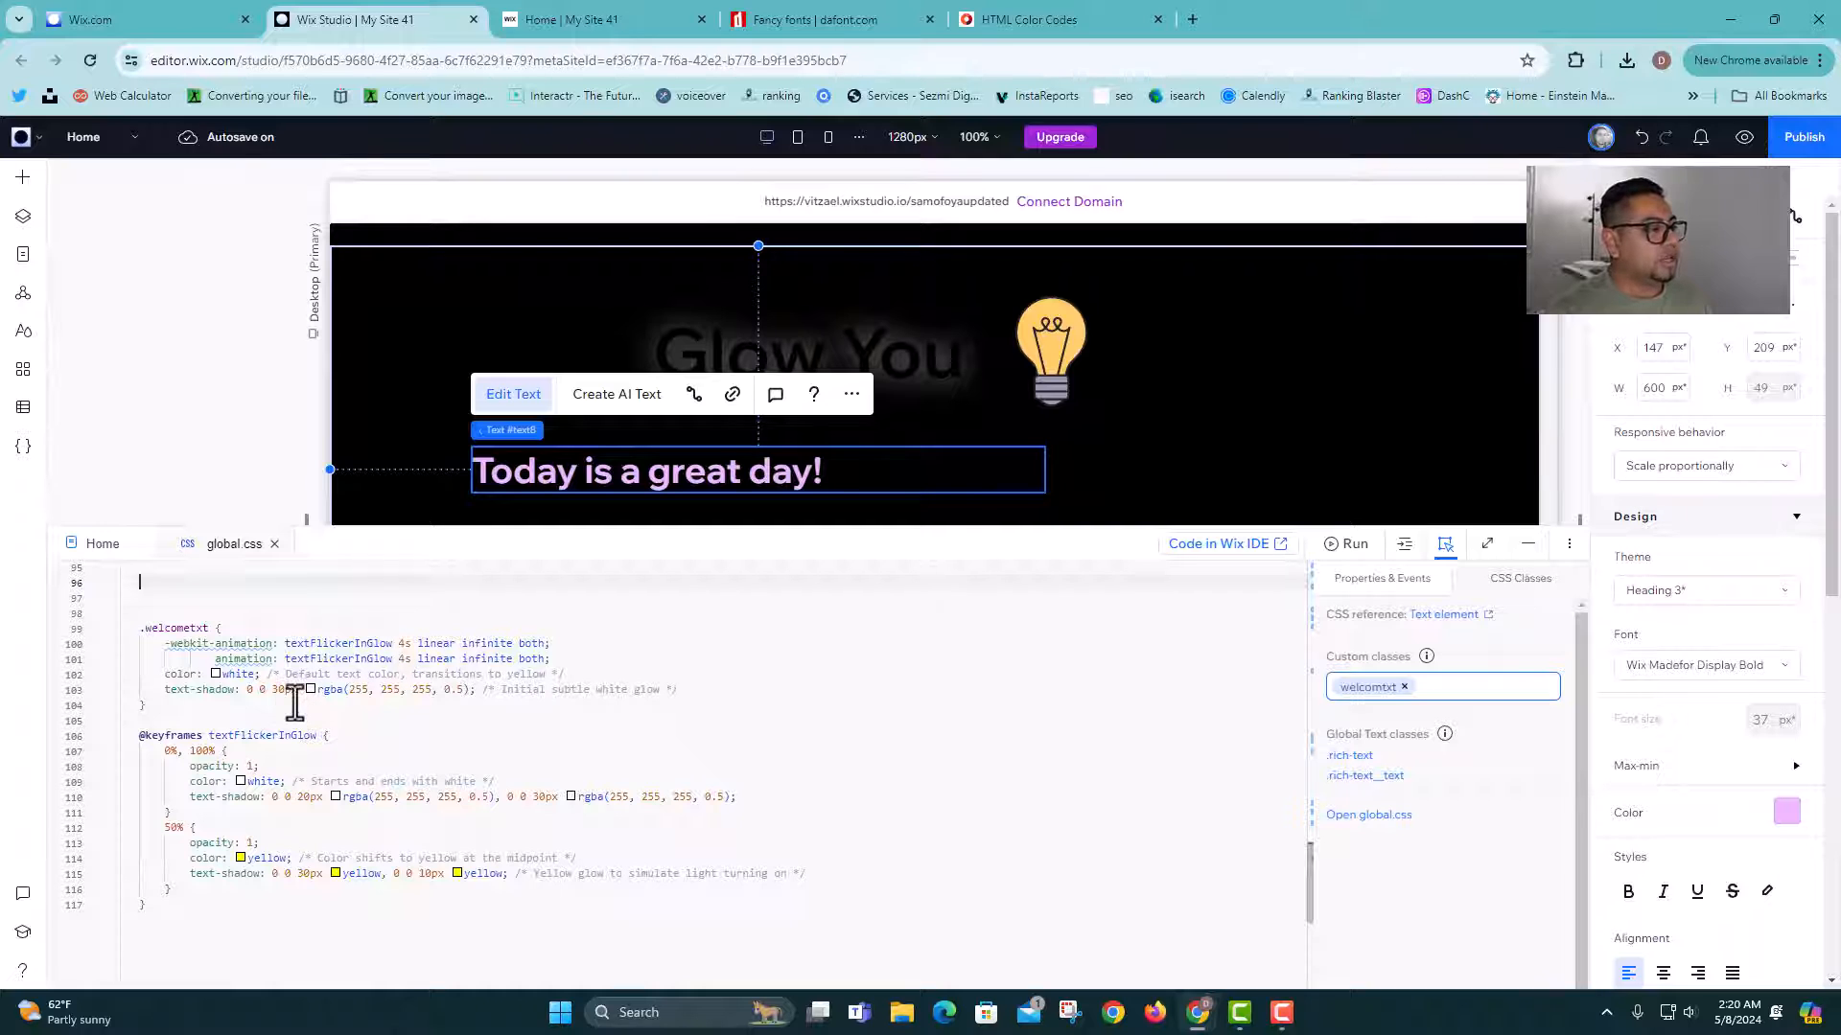
Step: Set the text color in the 50% keyframe of the pasted textFlickerInGlow animation to purple
double_click(230, 675)
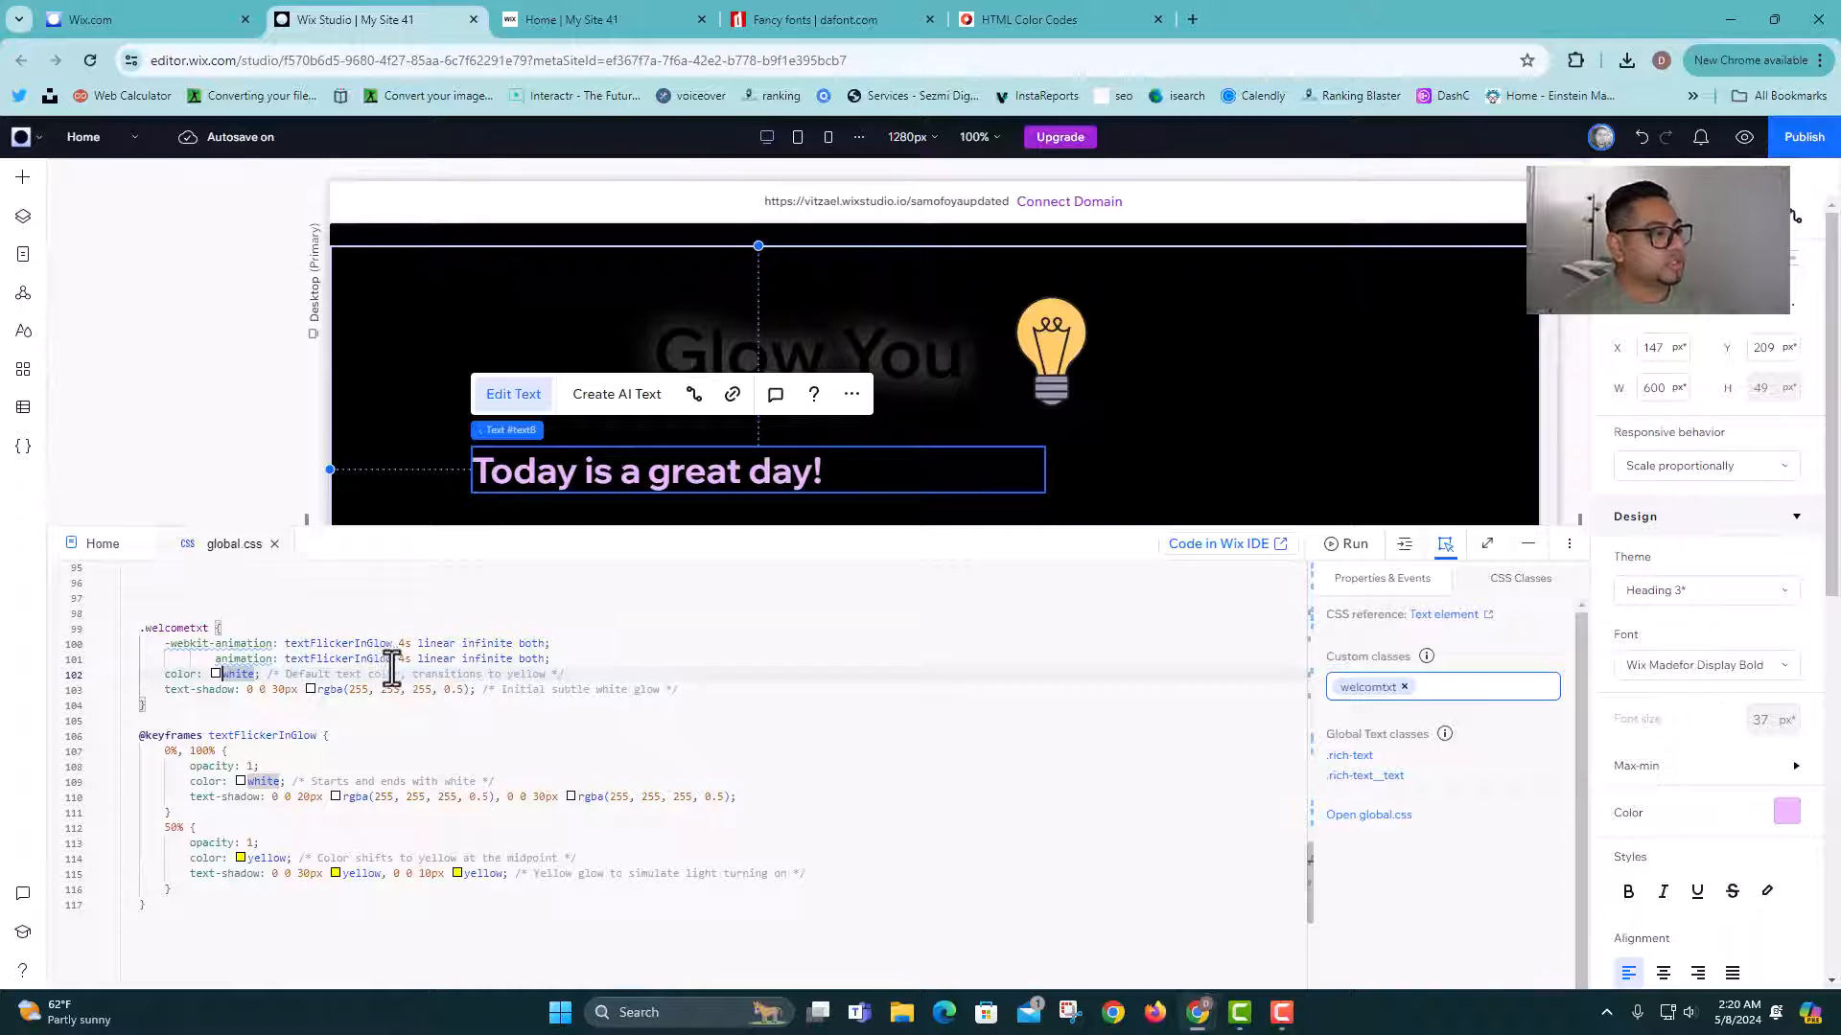
scroll(390, 691, "down", 1)
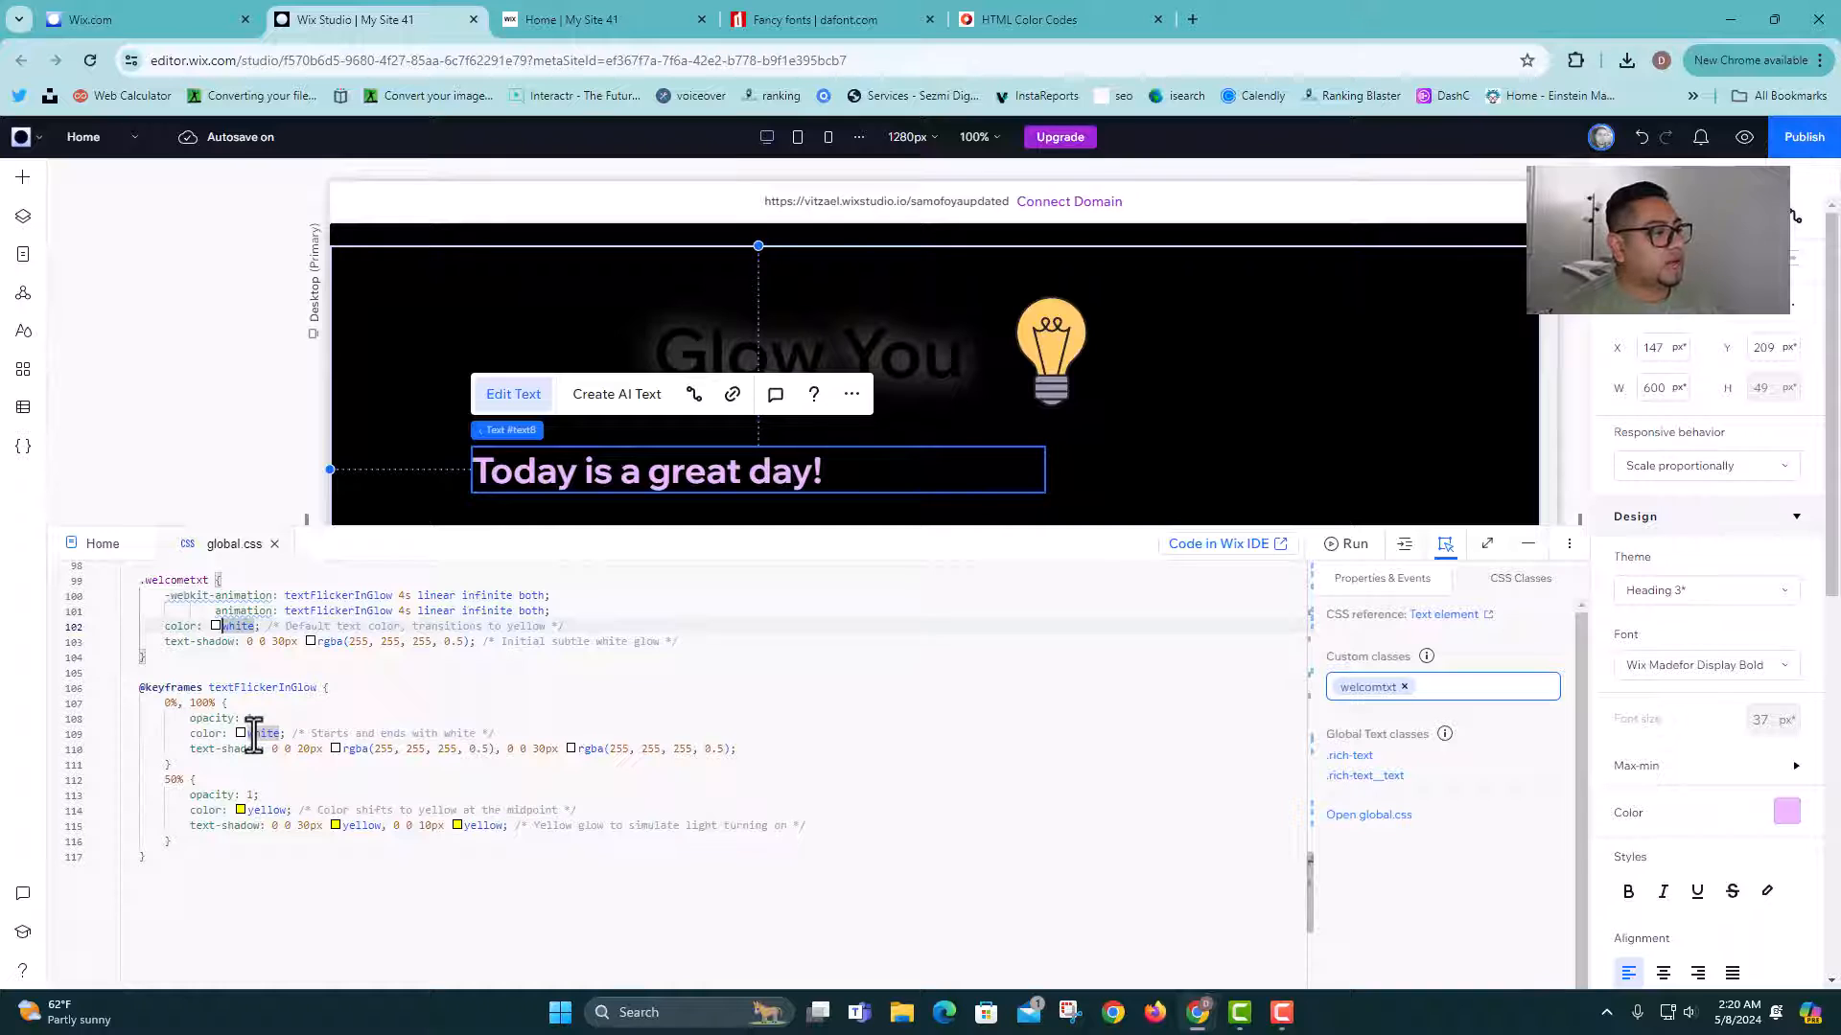
double_click(269, 810)
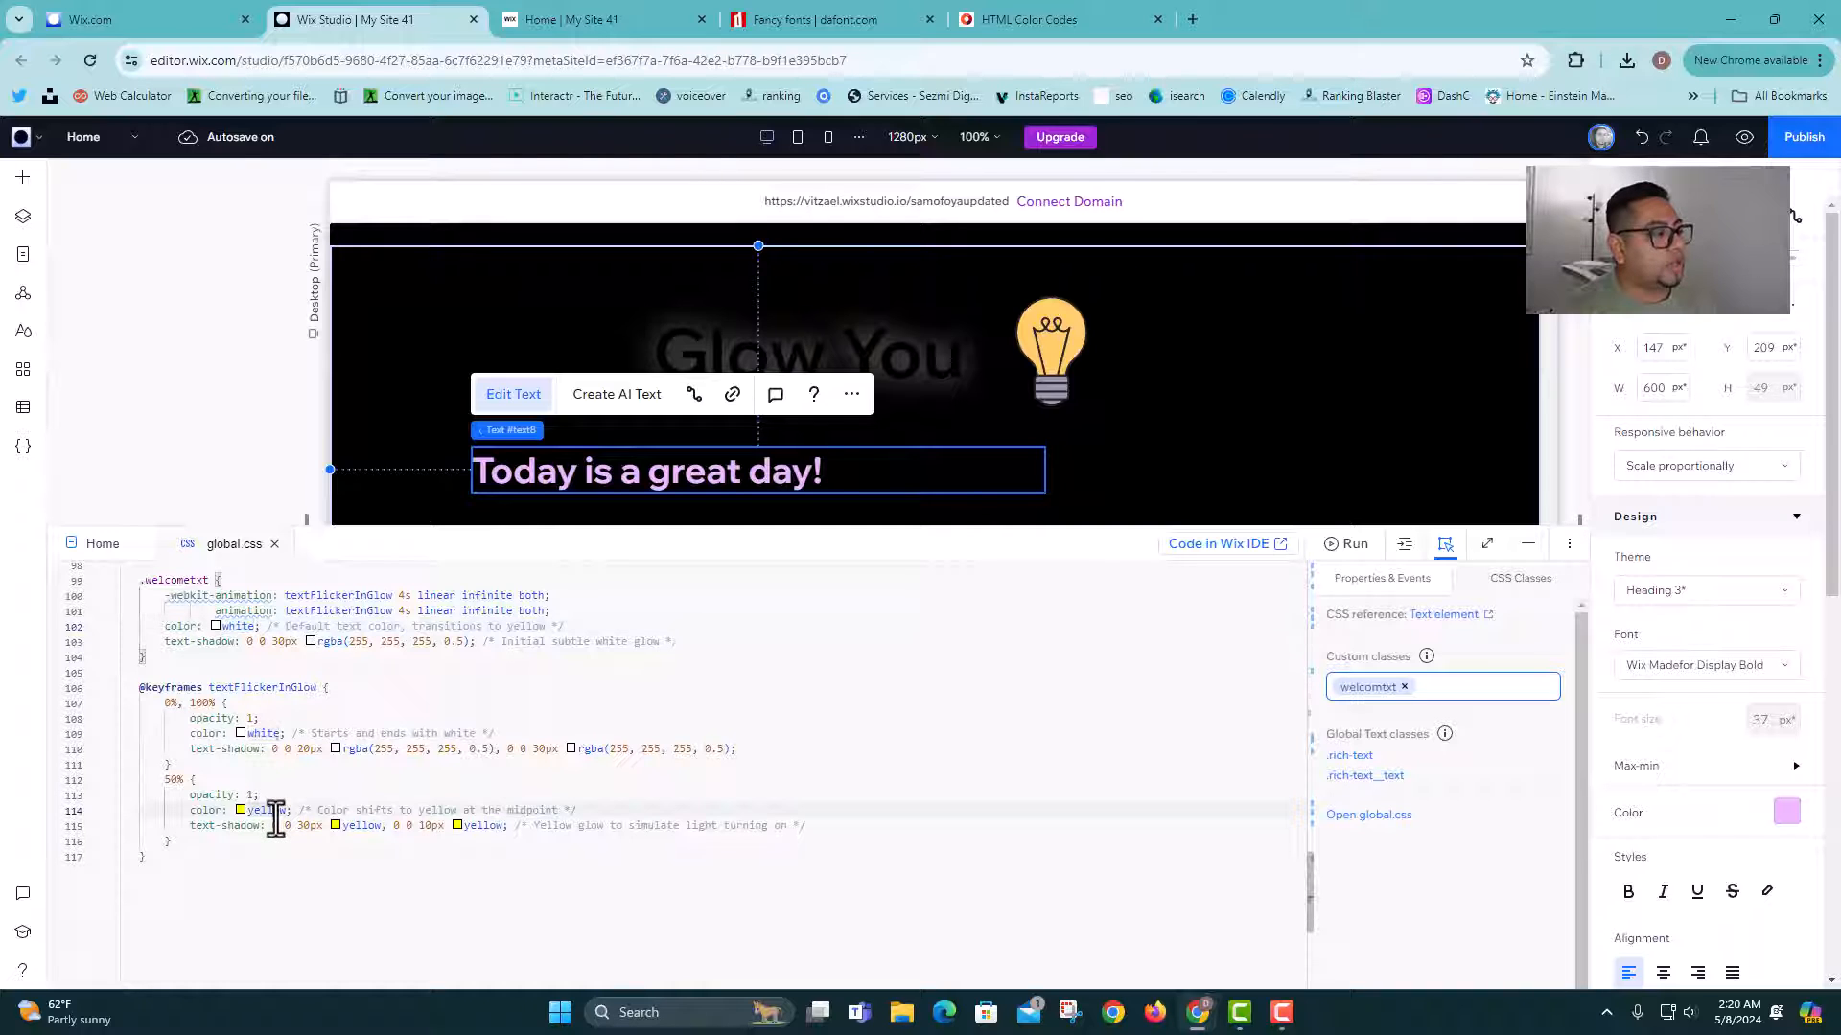
left_click(271, 719)
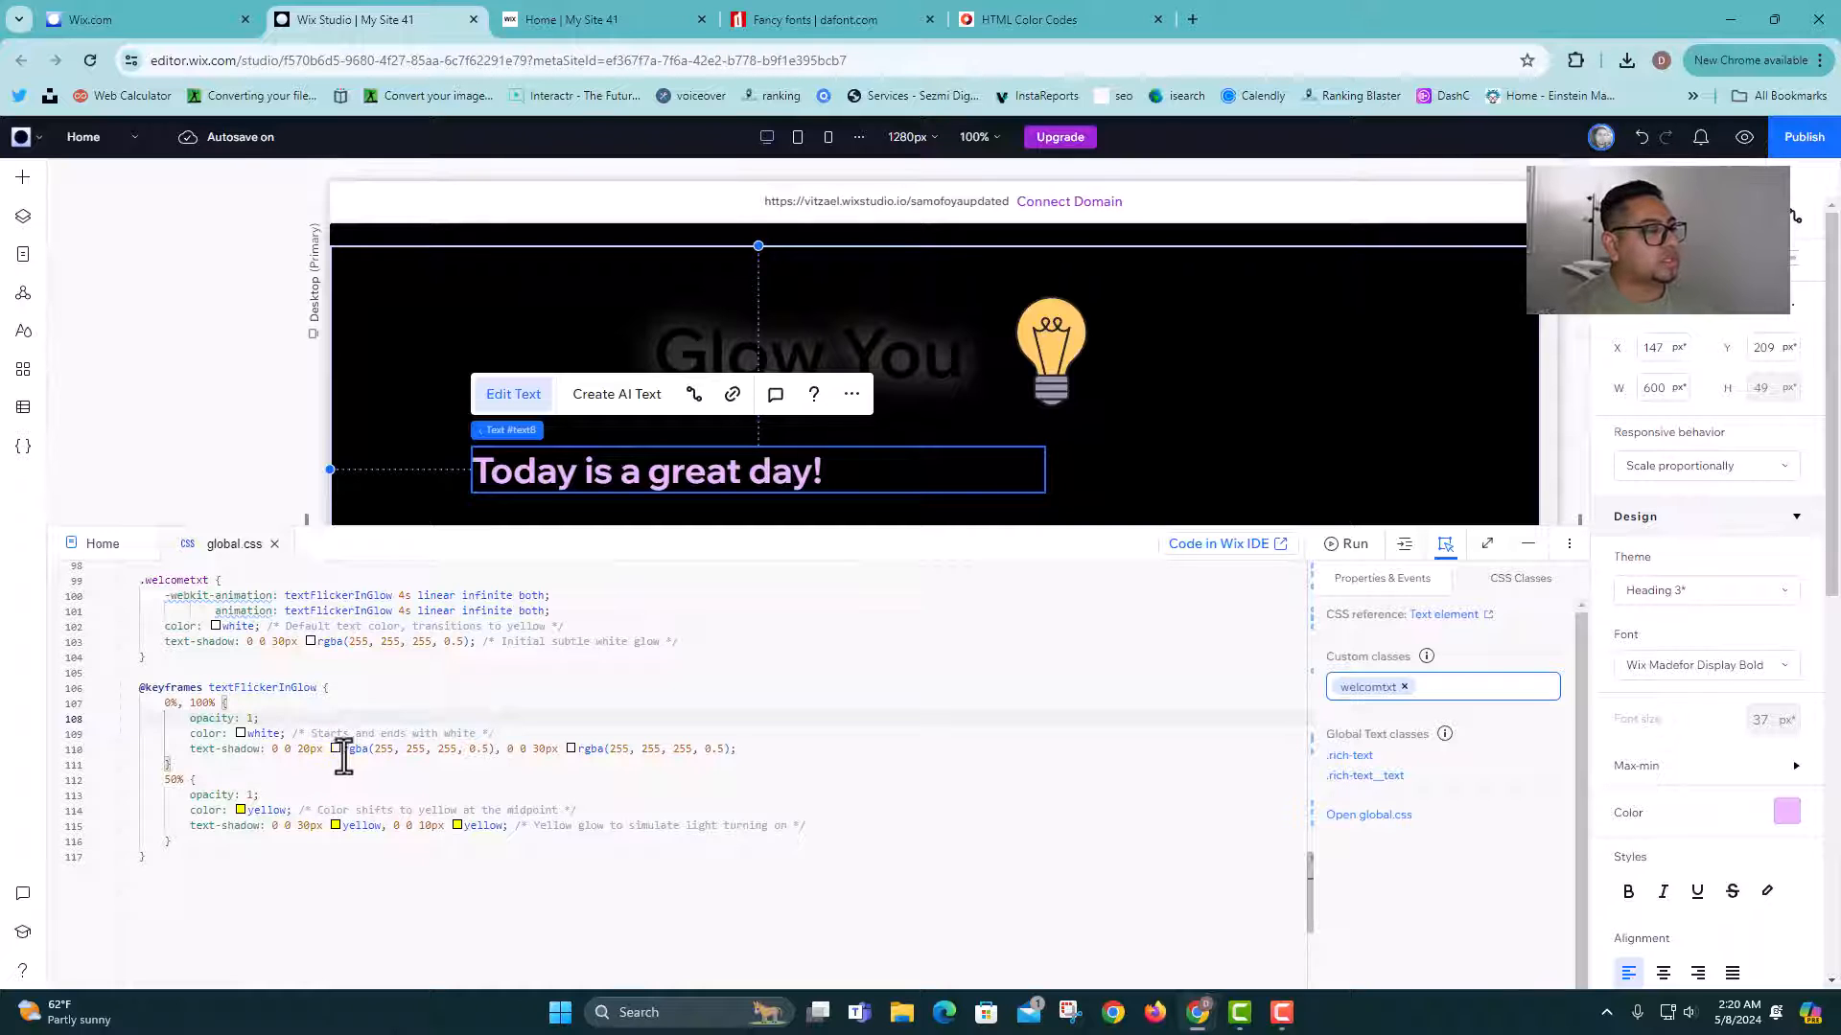
left_click(281, 810)
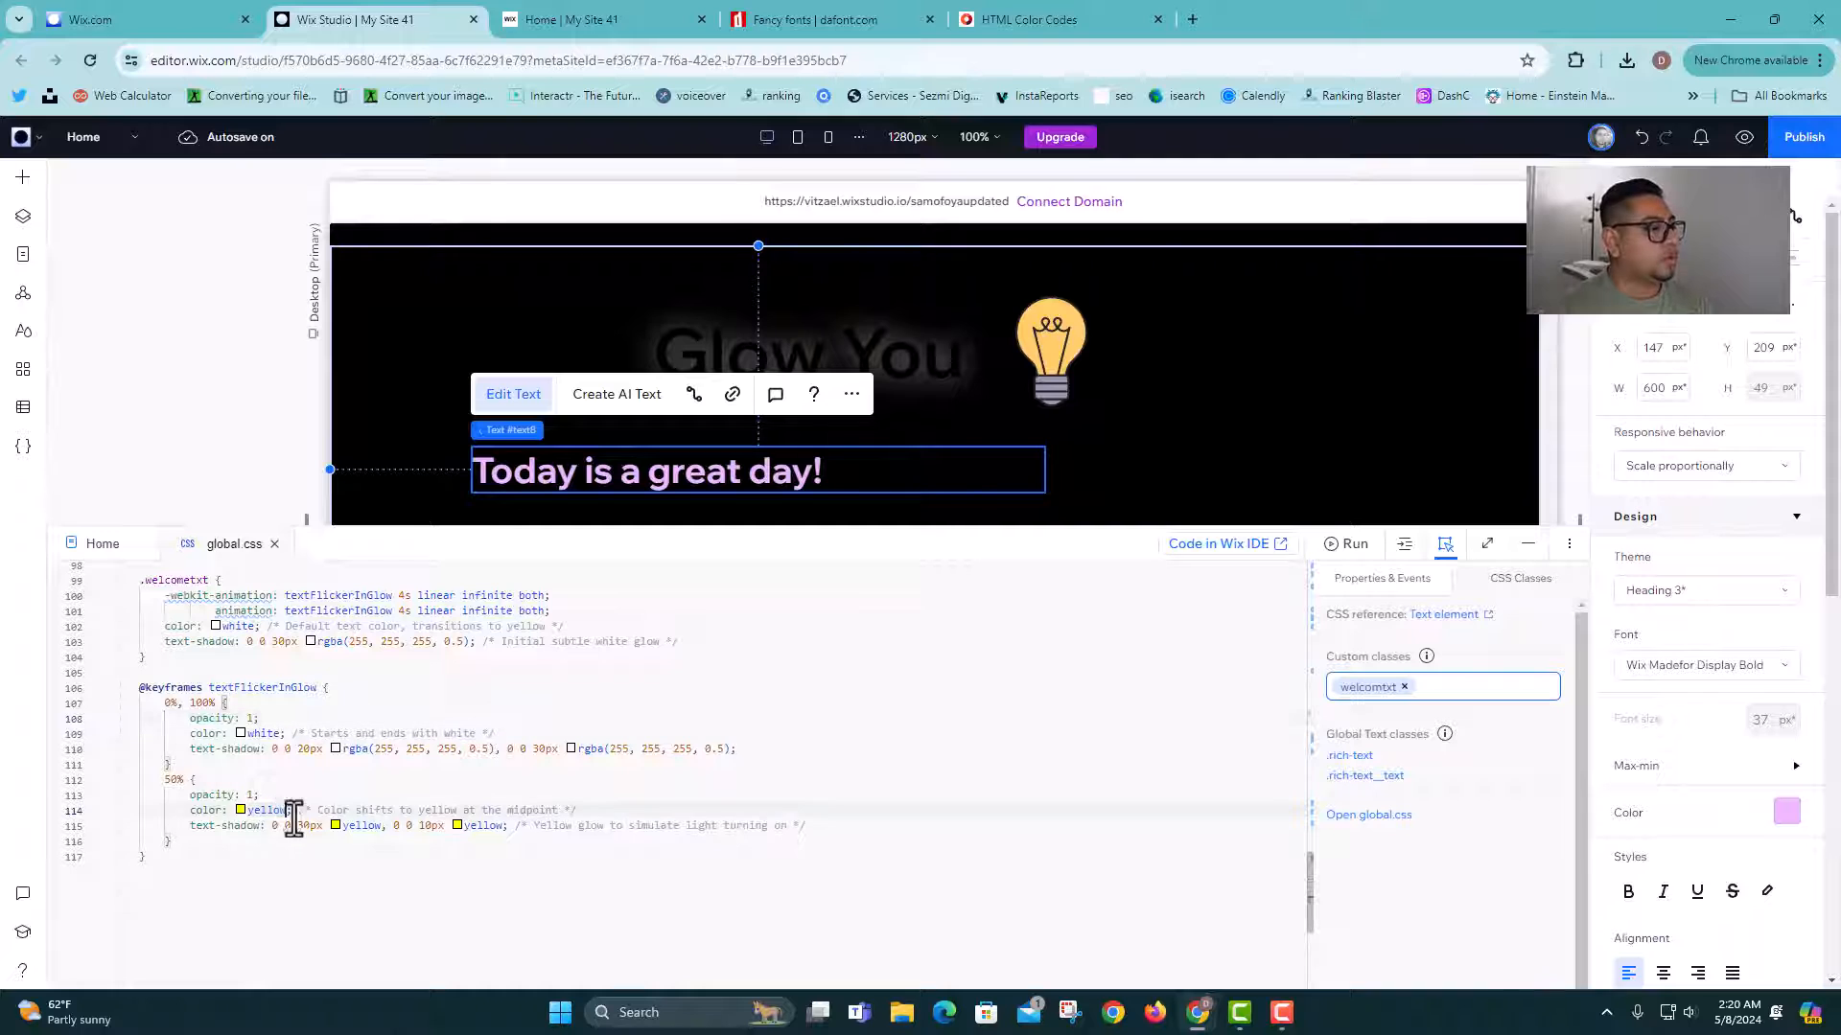
key("BackSpace")
key("BackSpace")
key("BackSpace")
key("BackSpace")
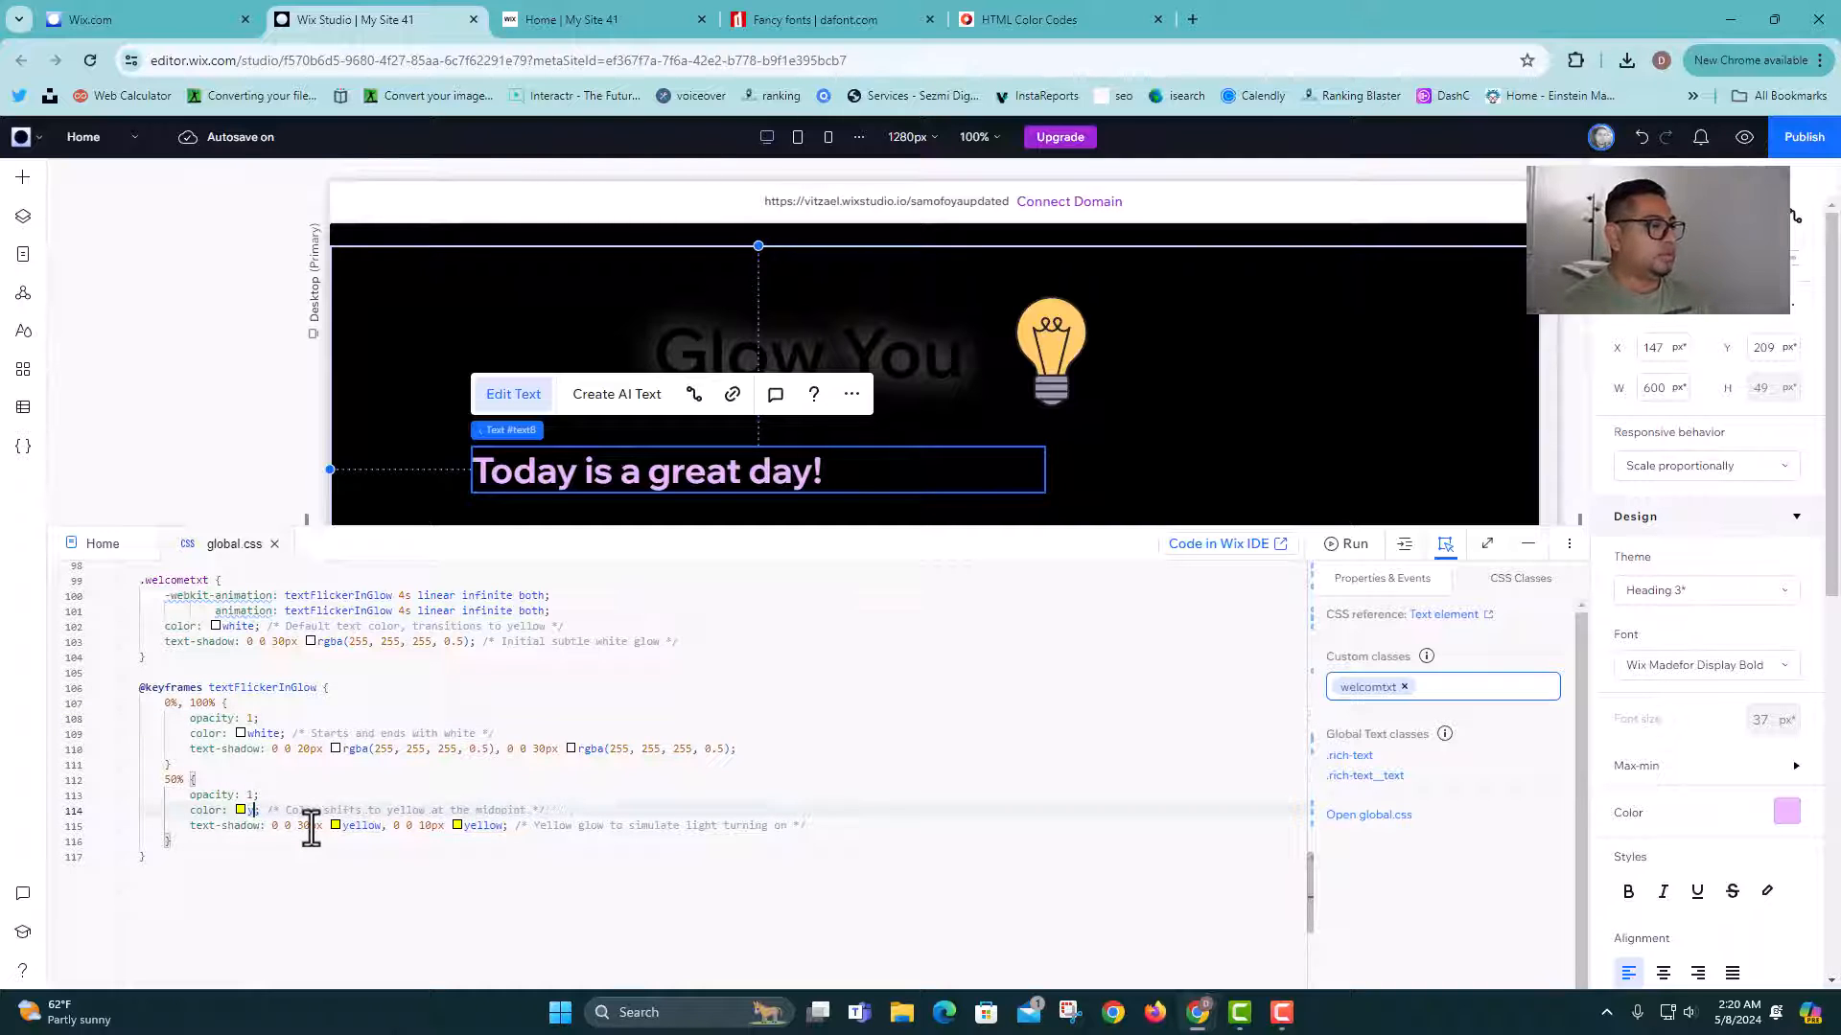
key("BackSpace")
type("pr")
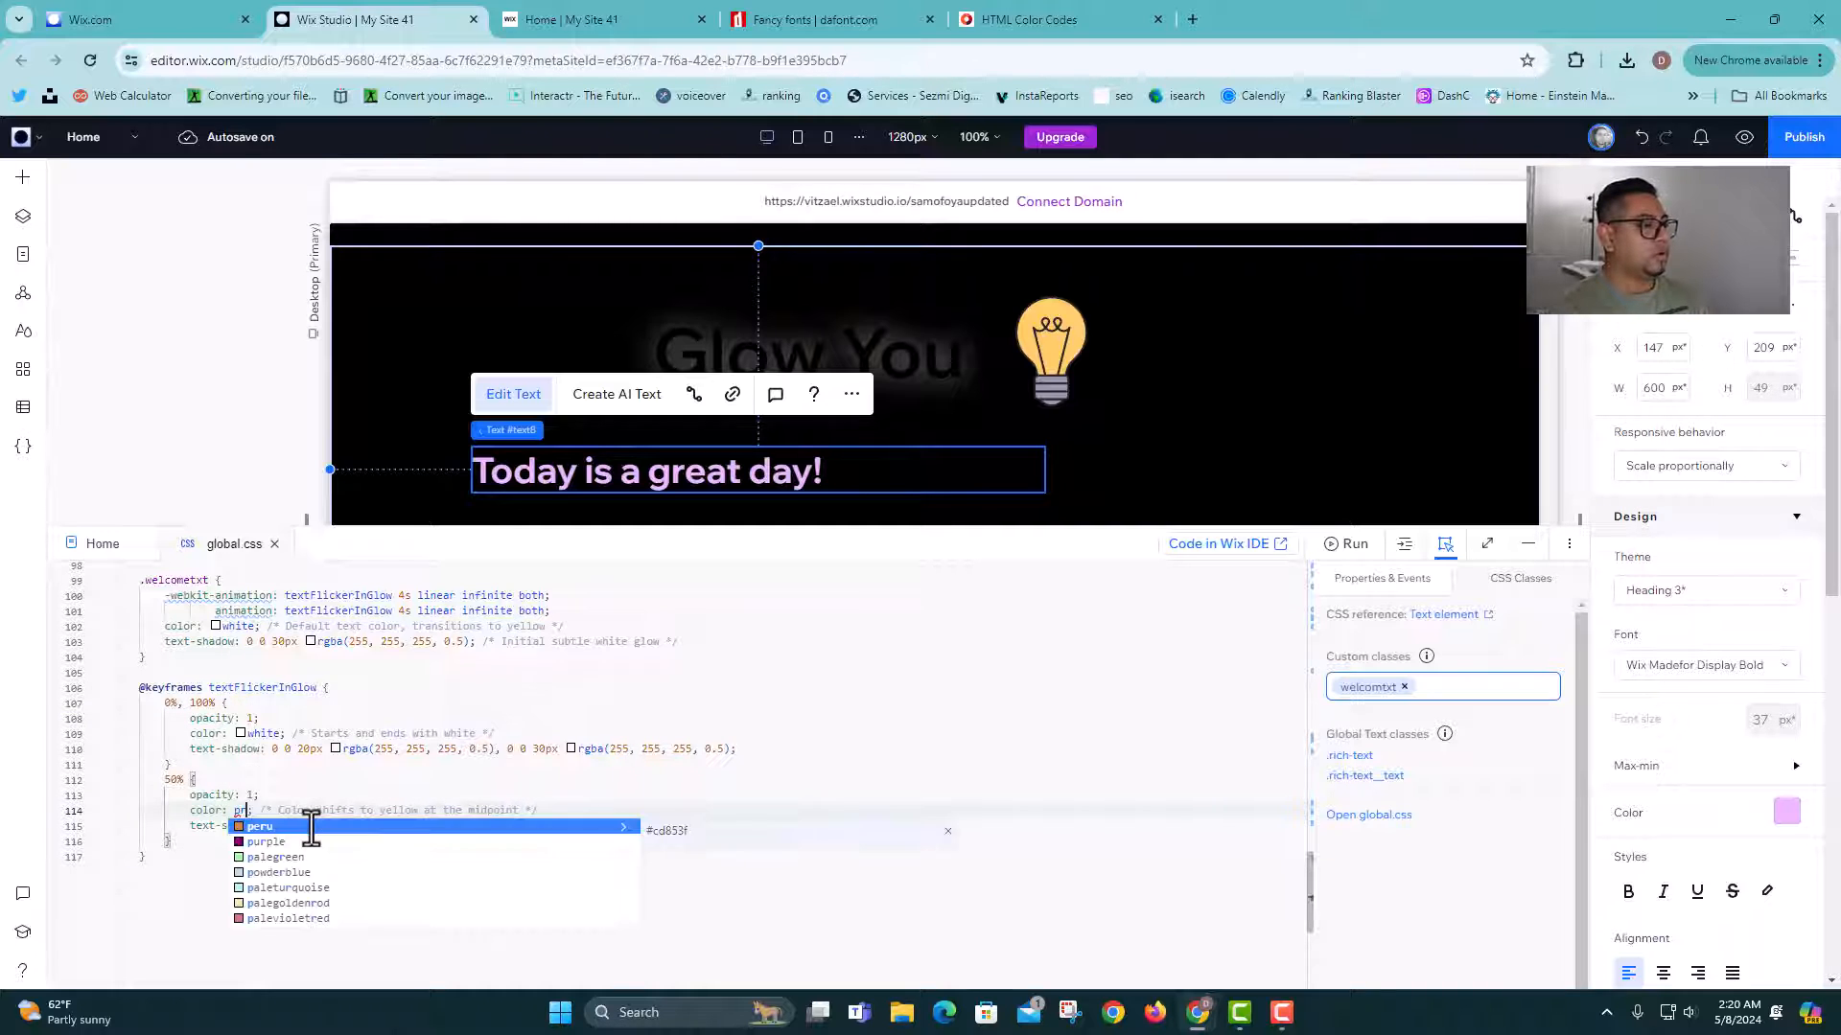
left_click(297, 841)
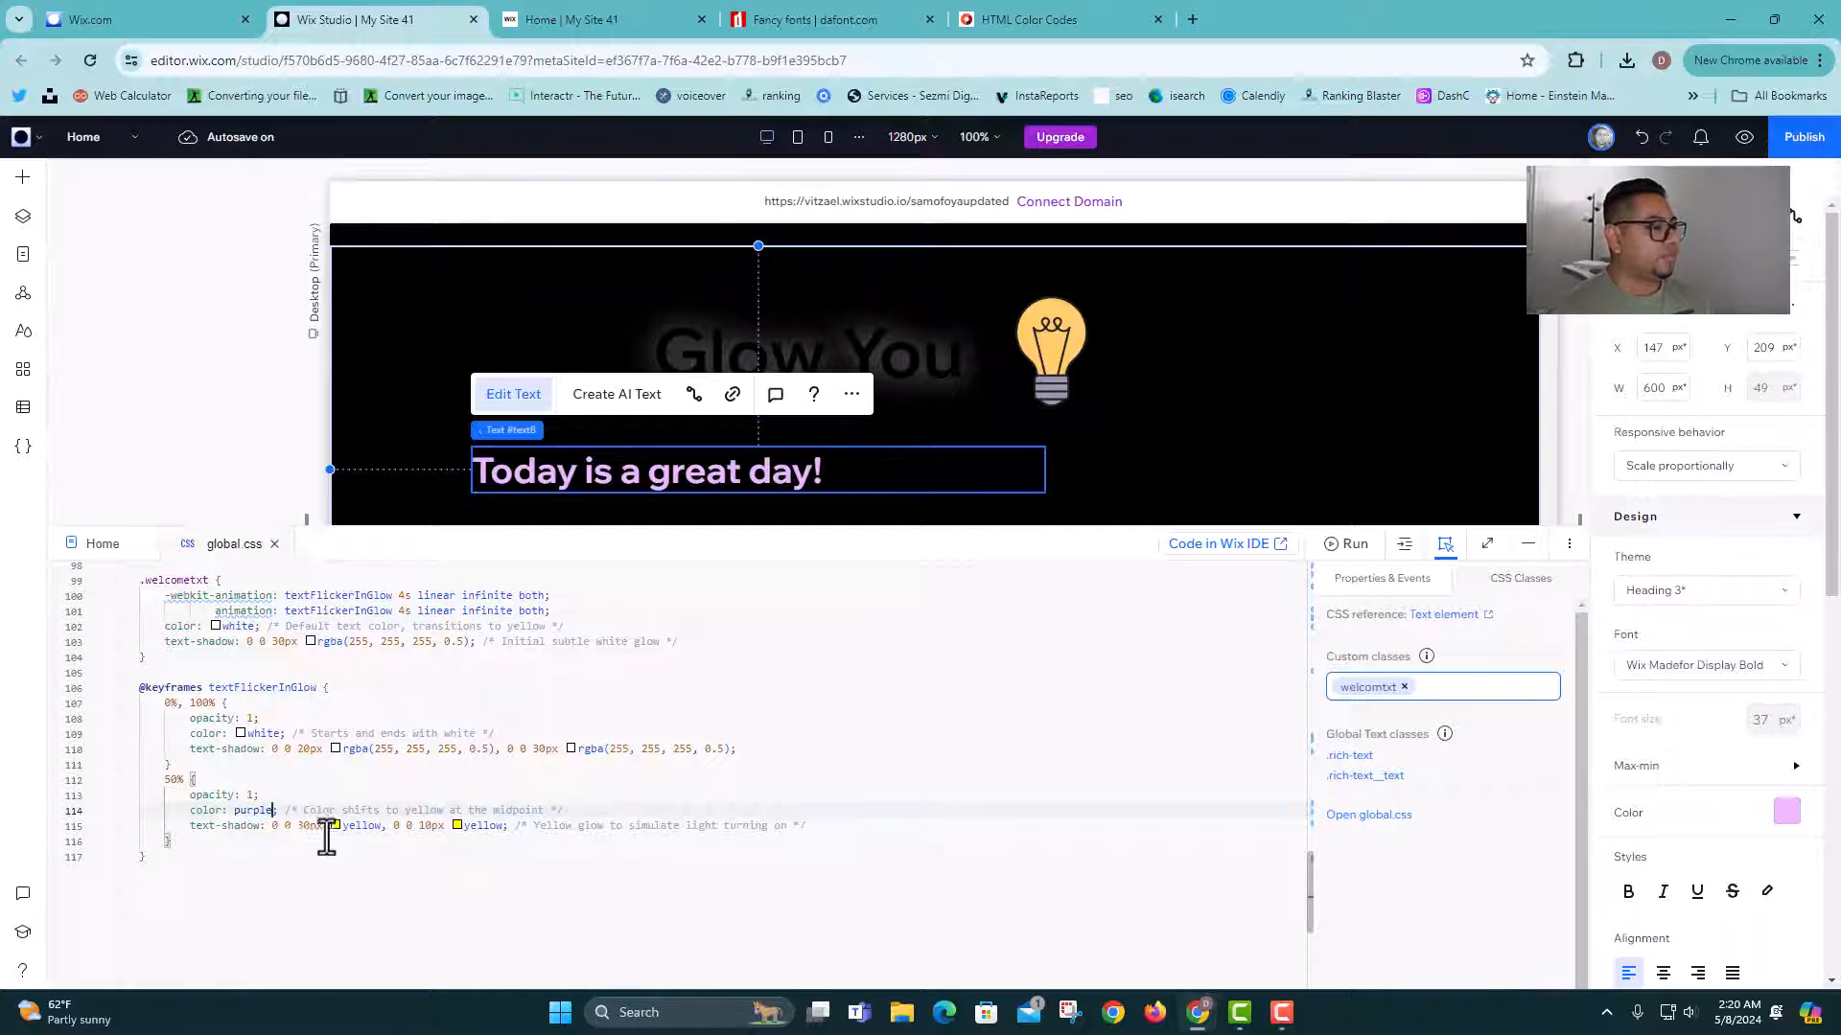
Step: Set the color of the 30px text-shadow in the pasted 50% keyframe to purple
double_click(378, 825)
type("y")
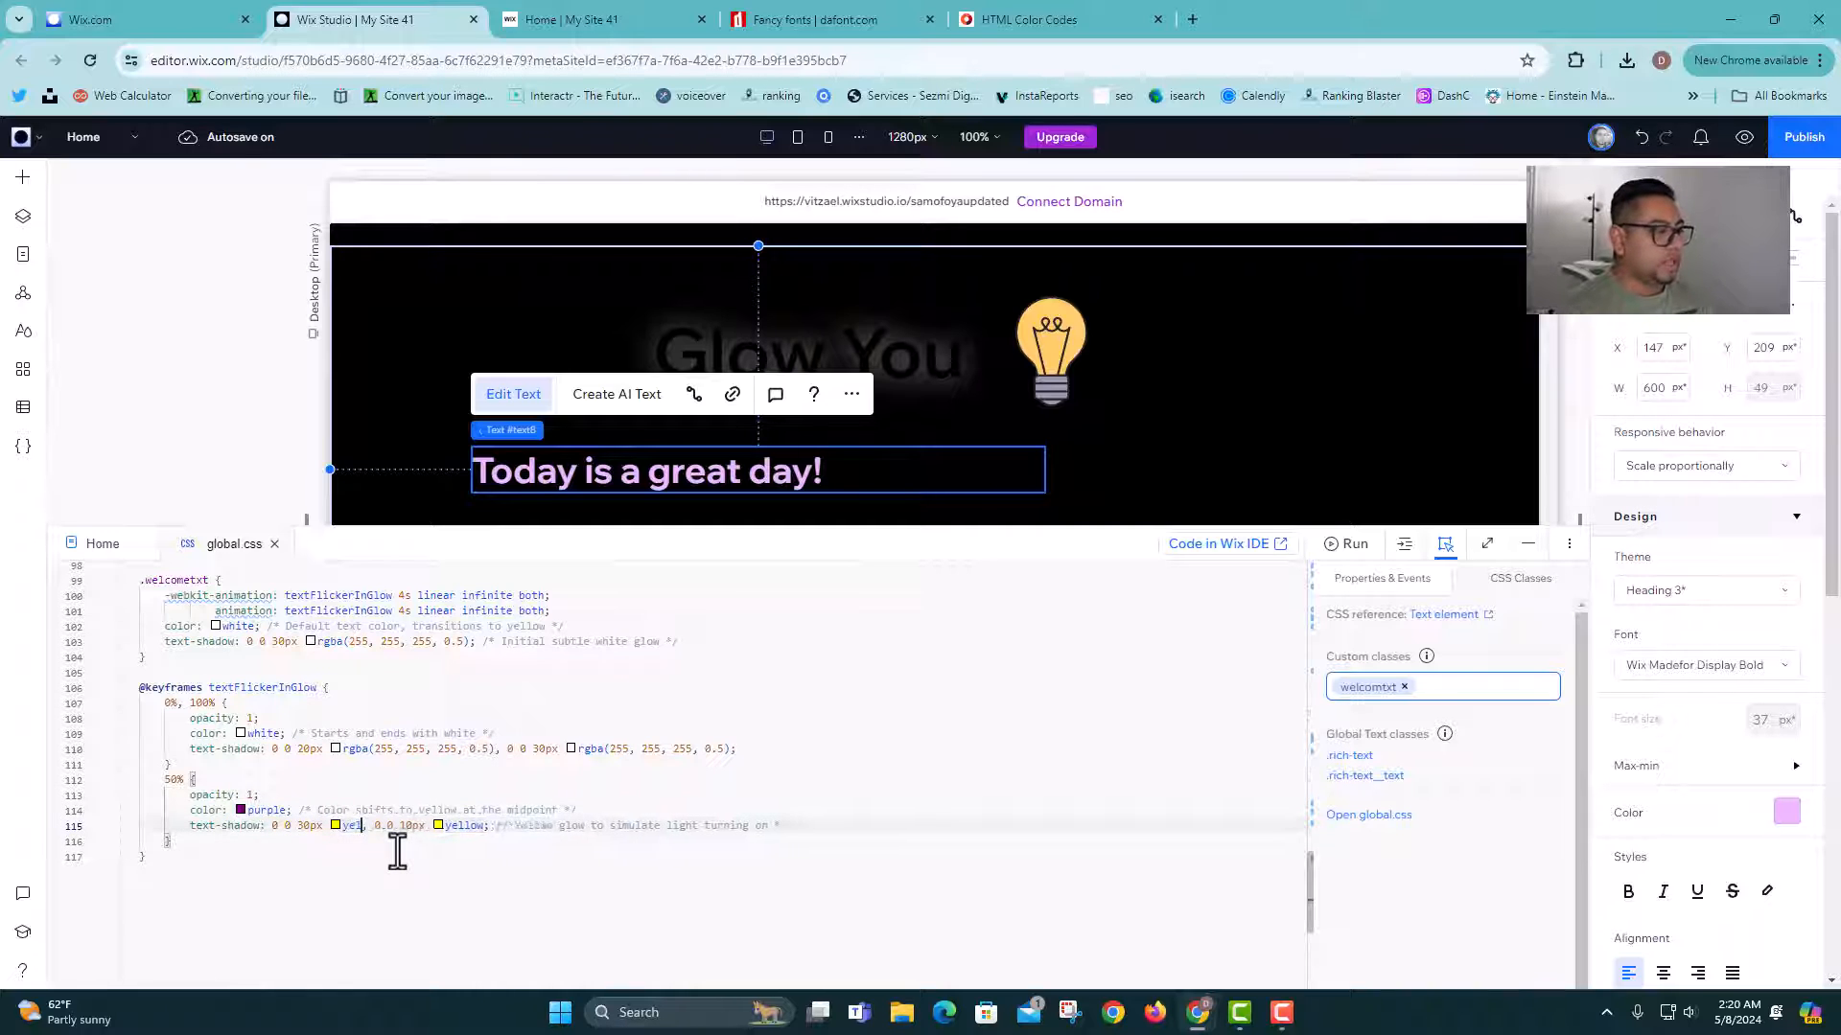
key("BackSpace")
type("pur")
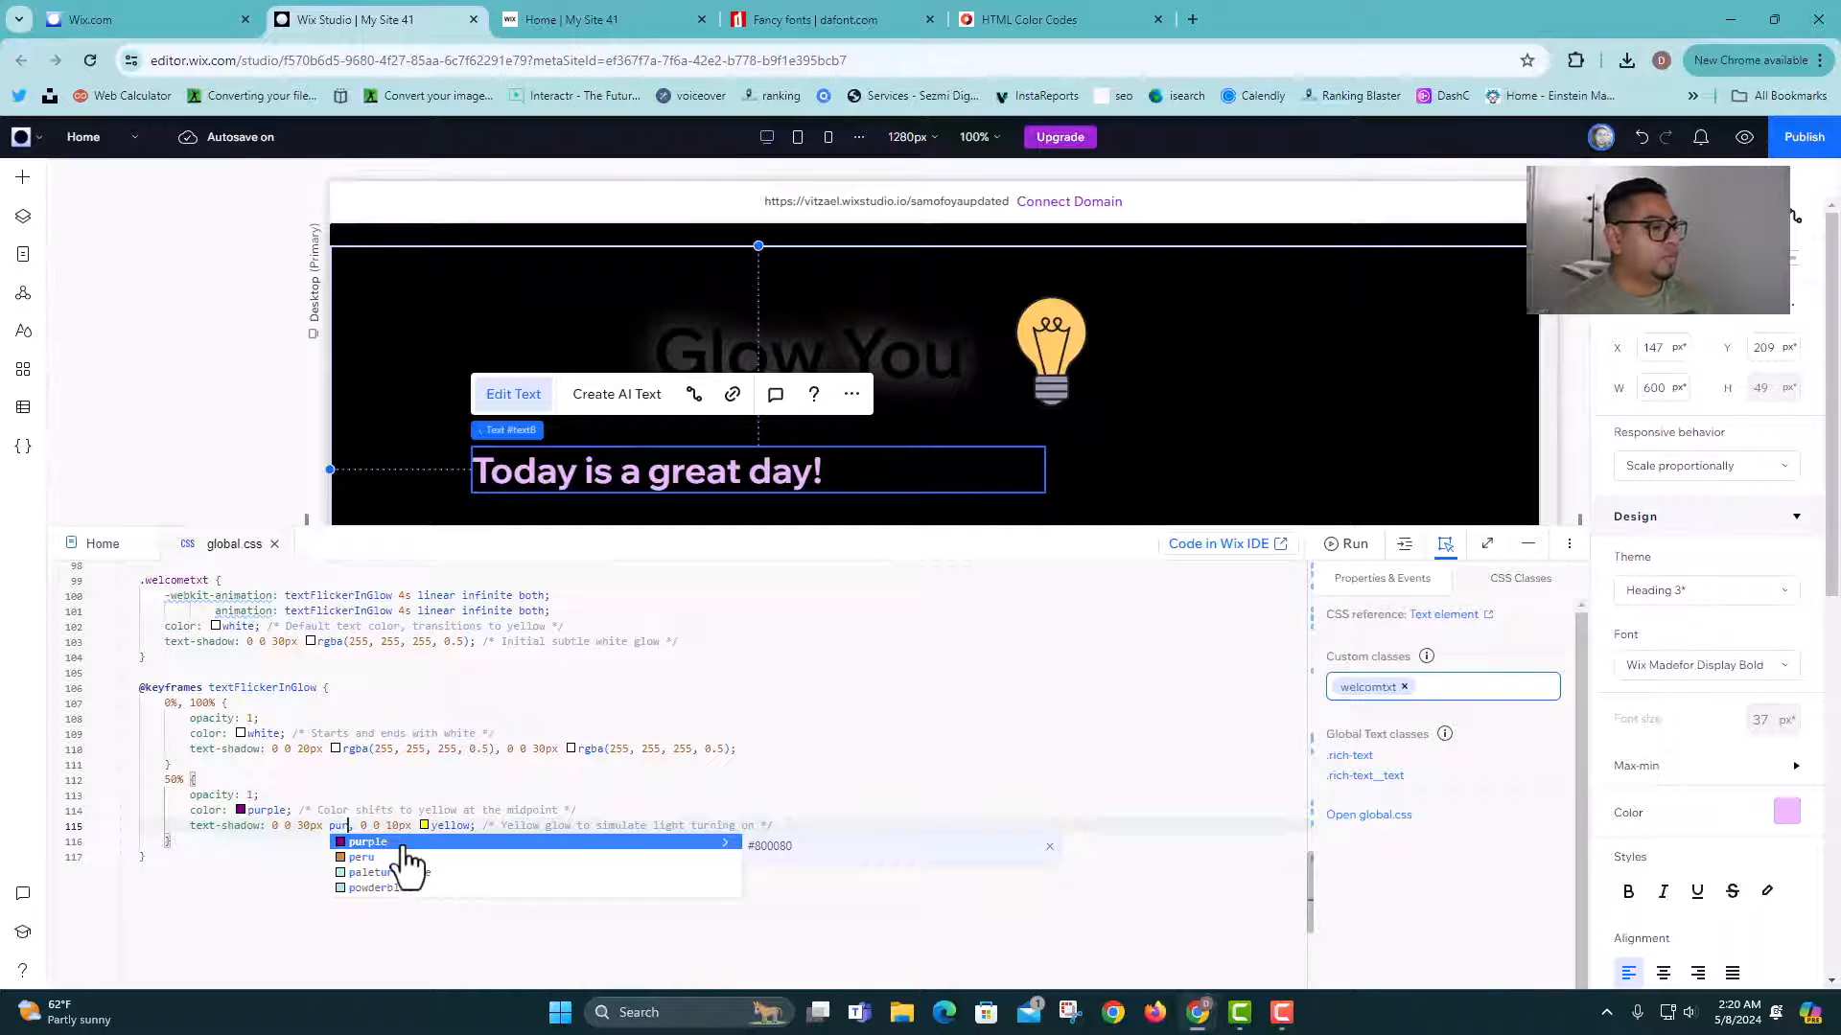
left_click(451, 841)
Step: Set the color of the 10px text-shadow in the pasted 50% keyframe to purple
double_click(484, 825)
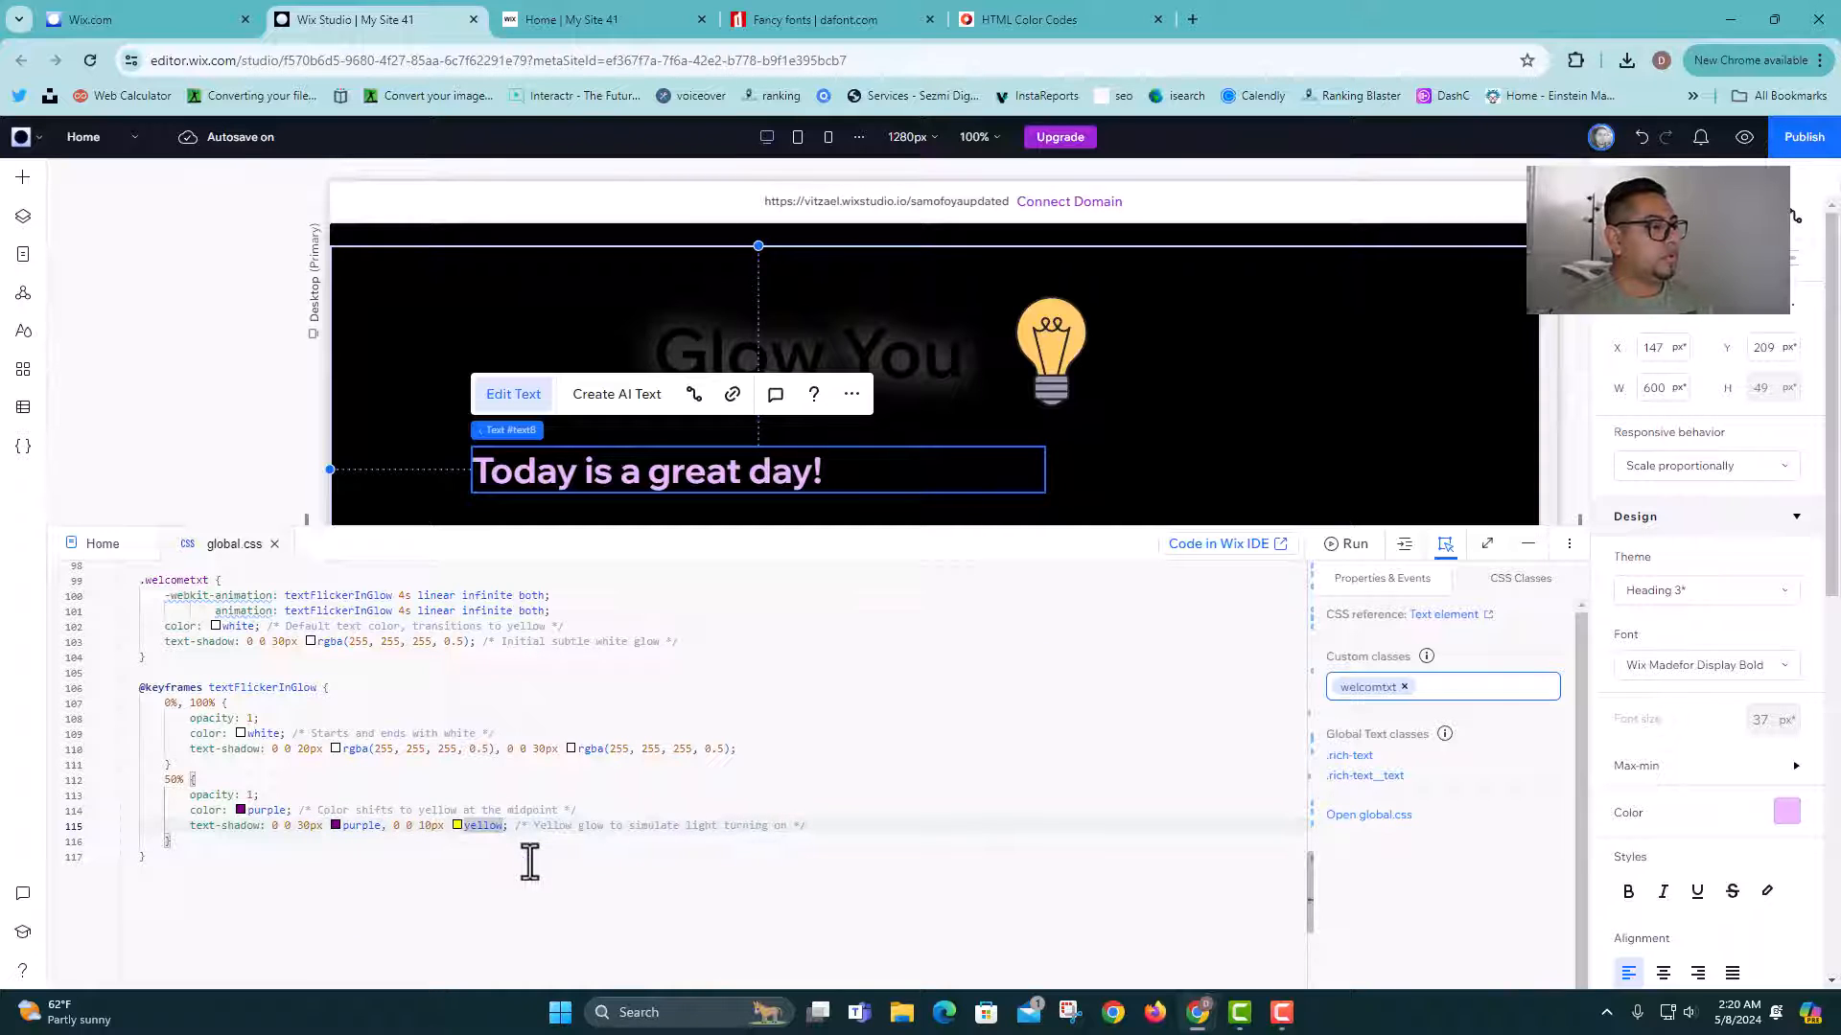
type("y")
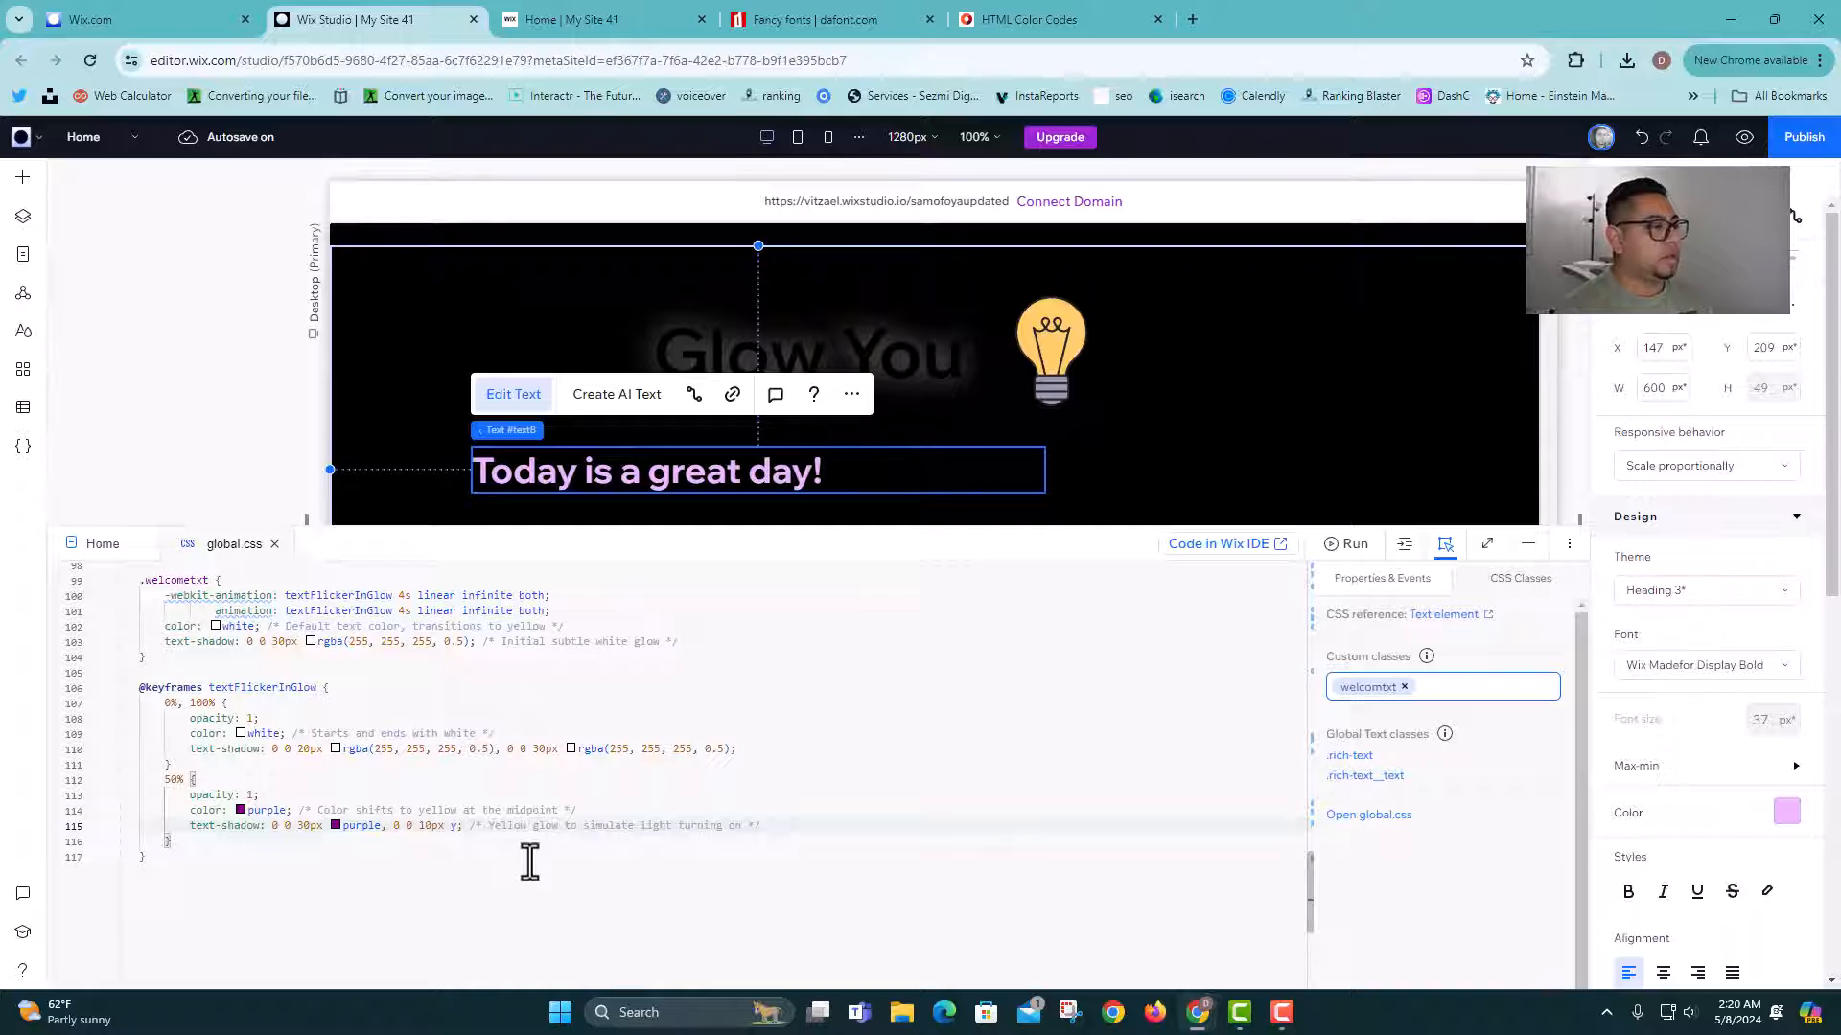
key("BackSpace")
type("pur")
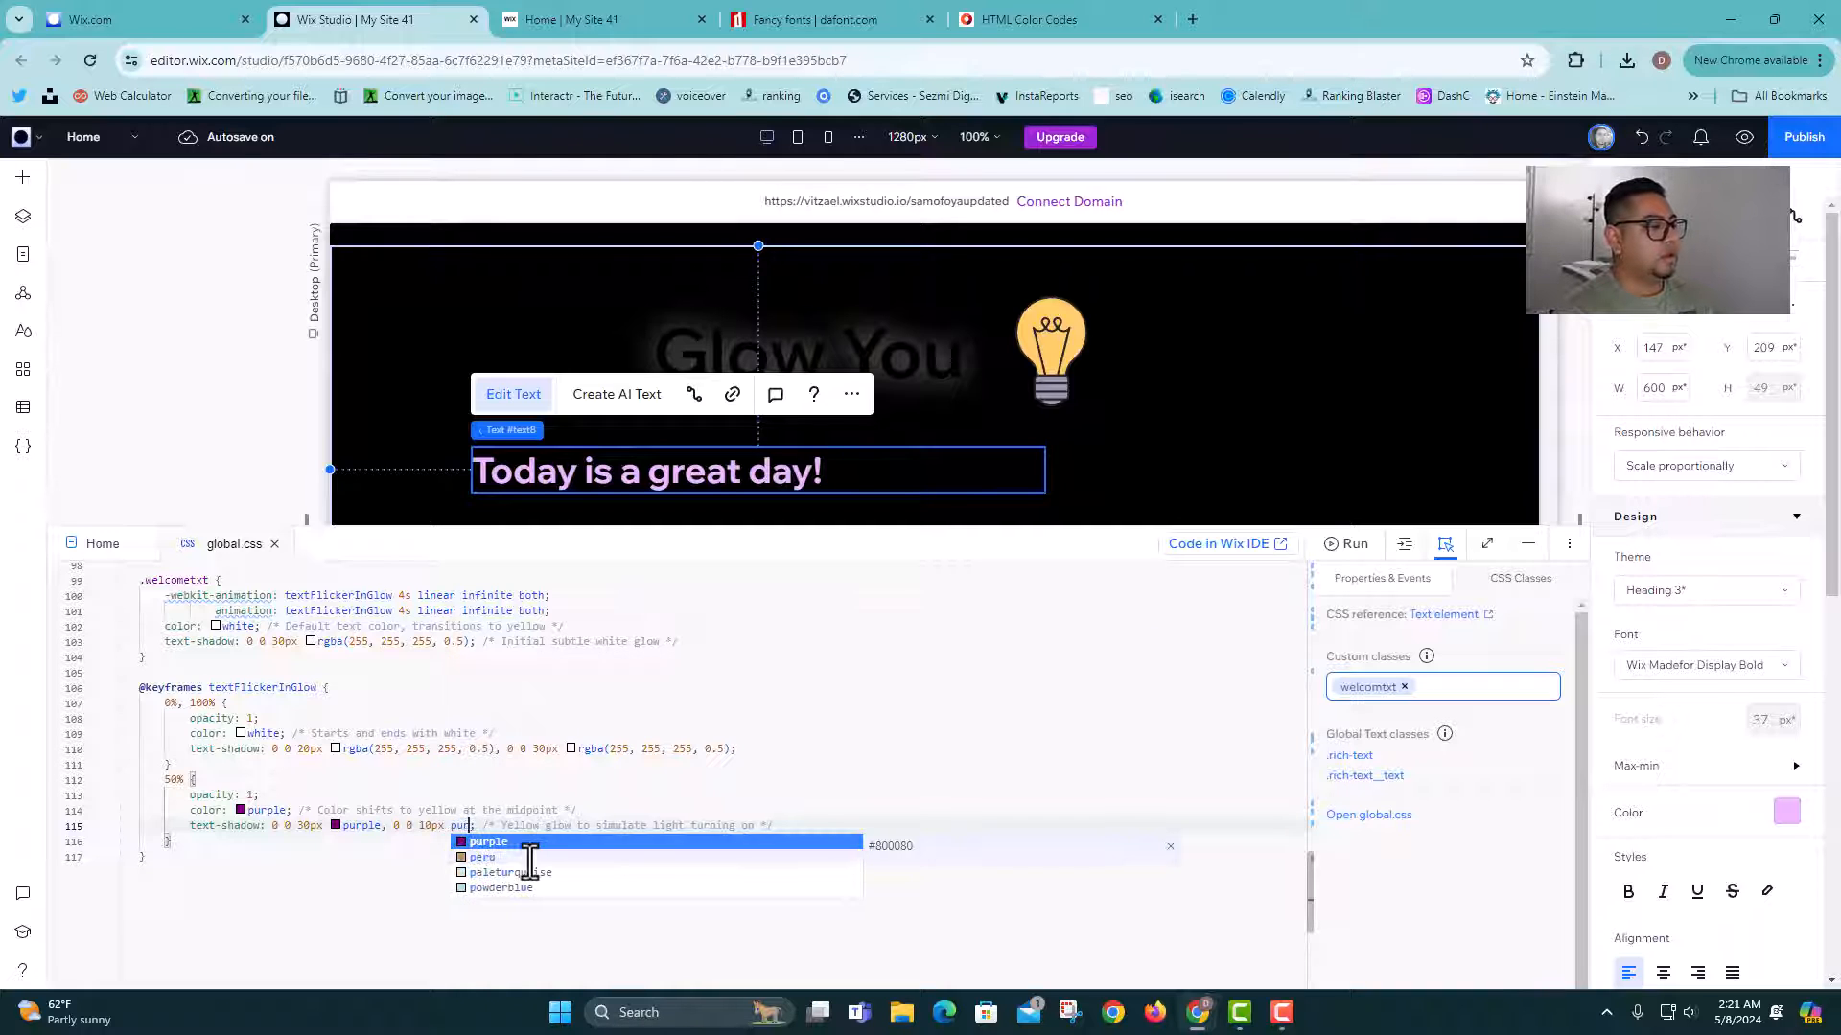
left_click(539, 843)
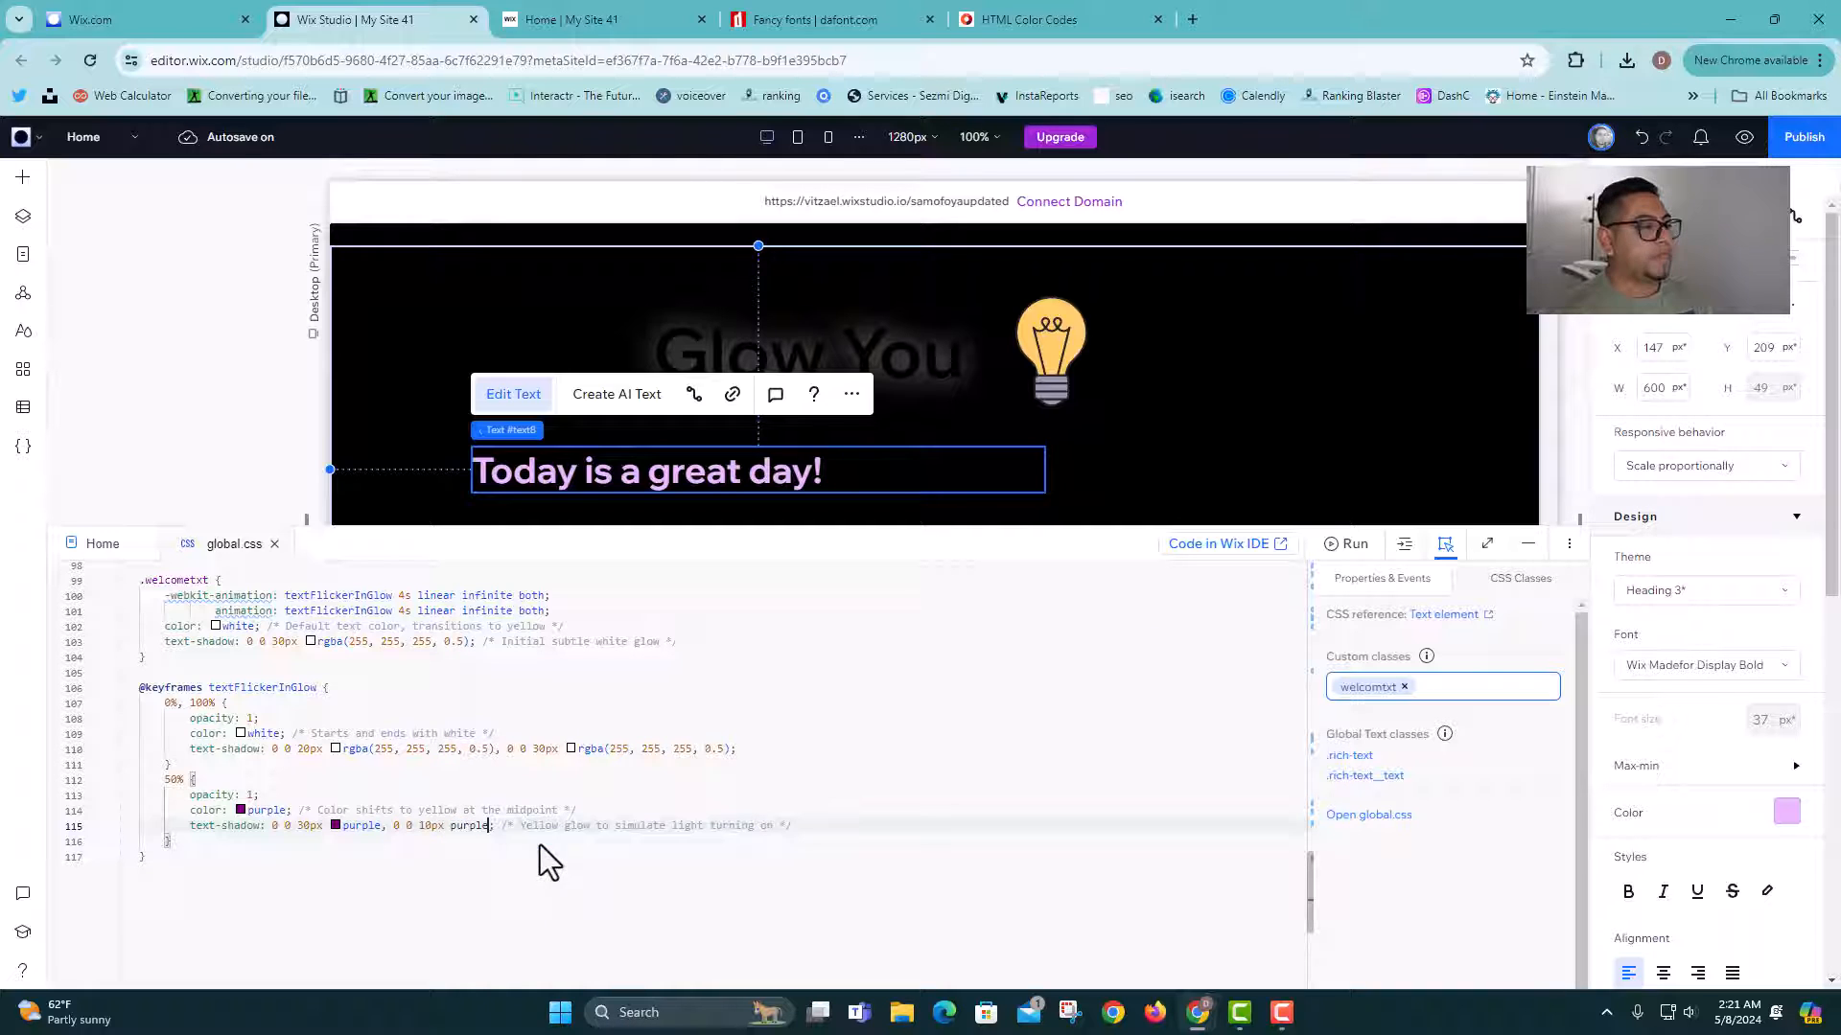
left_click(554, 922)
scroll(554, 923, "up", 1)
left_click(265, 630)
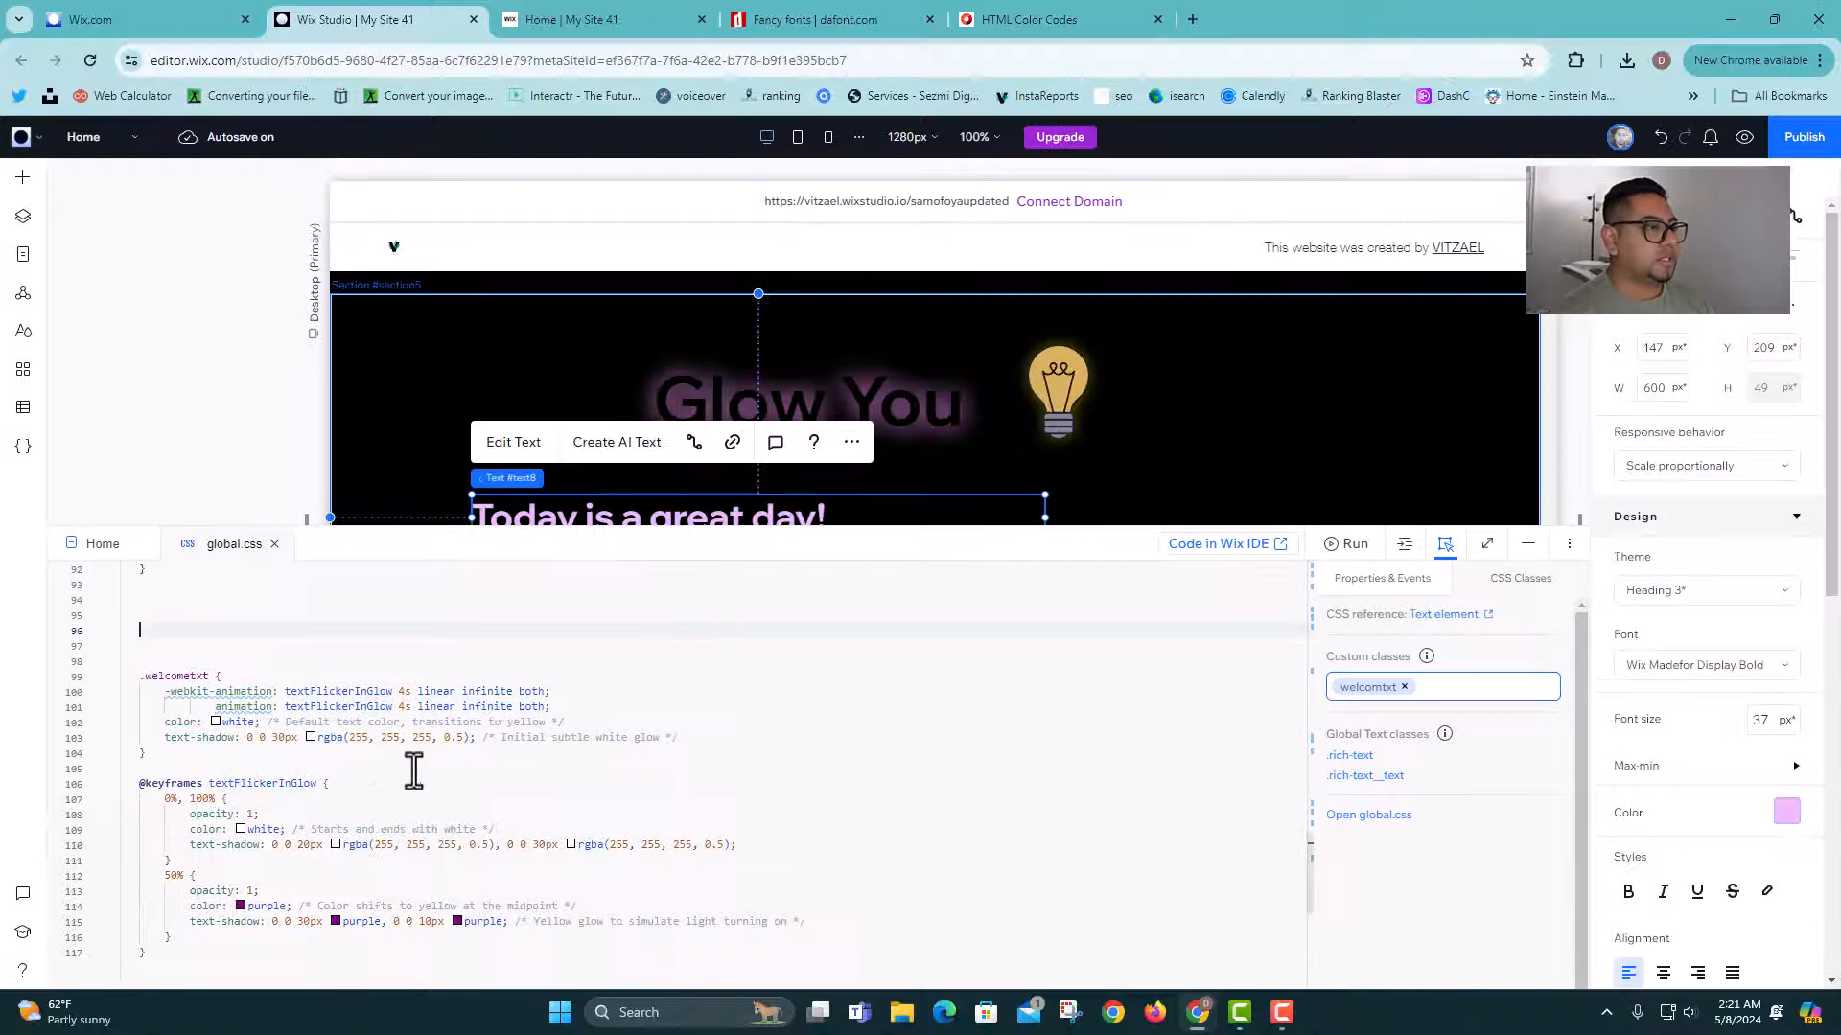
Step: Compare the custom classes of the two headings with the code and correct the pasted rule's selector to .welcomtxt
left_click(810, 344)
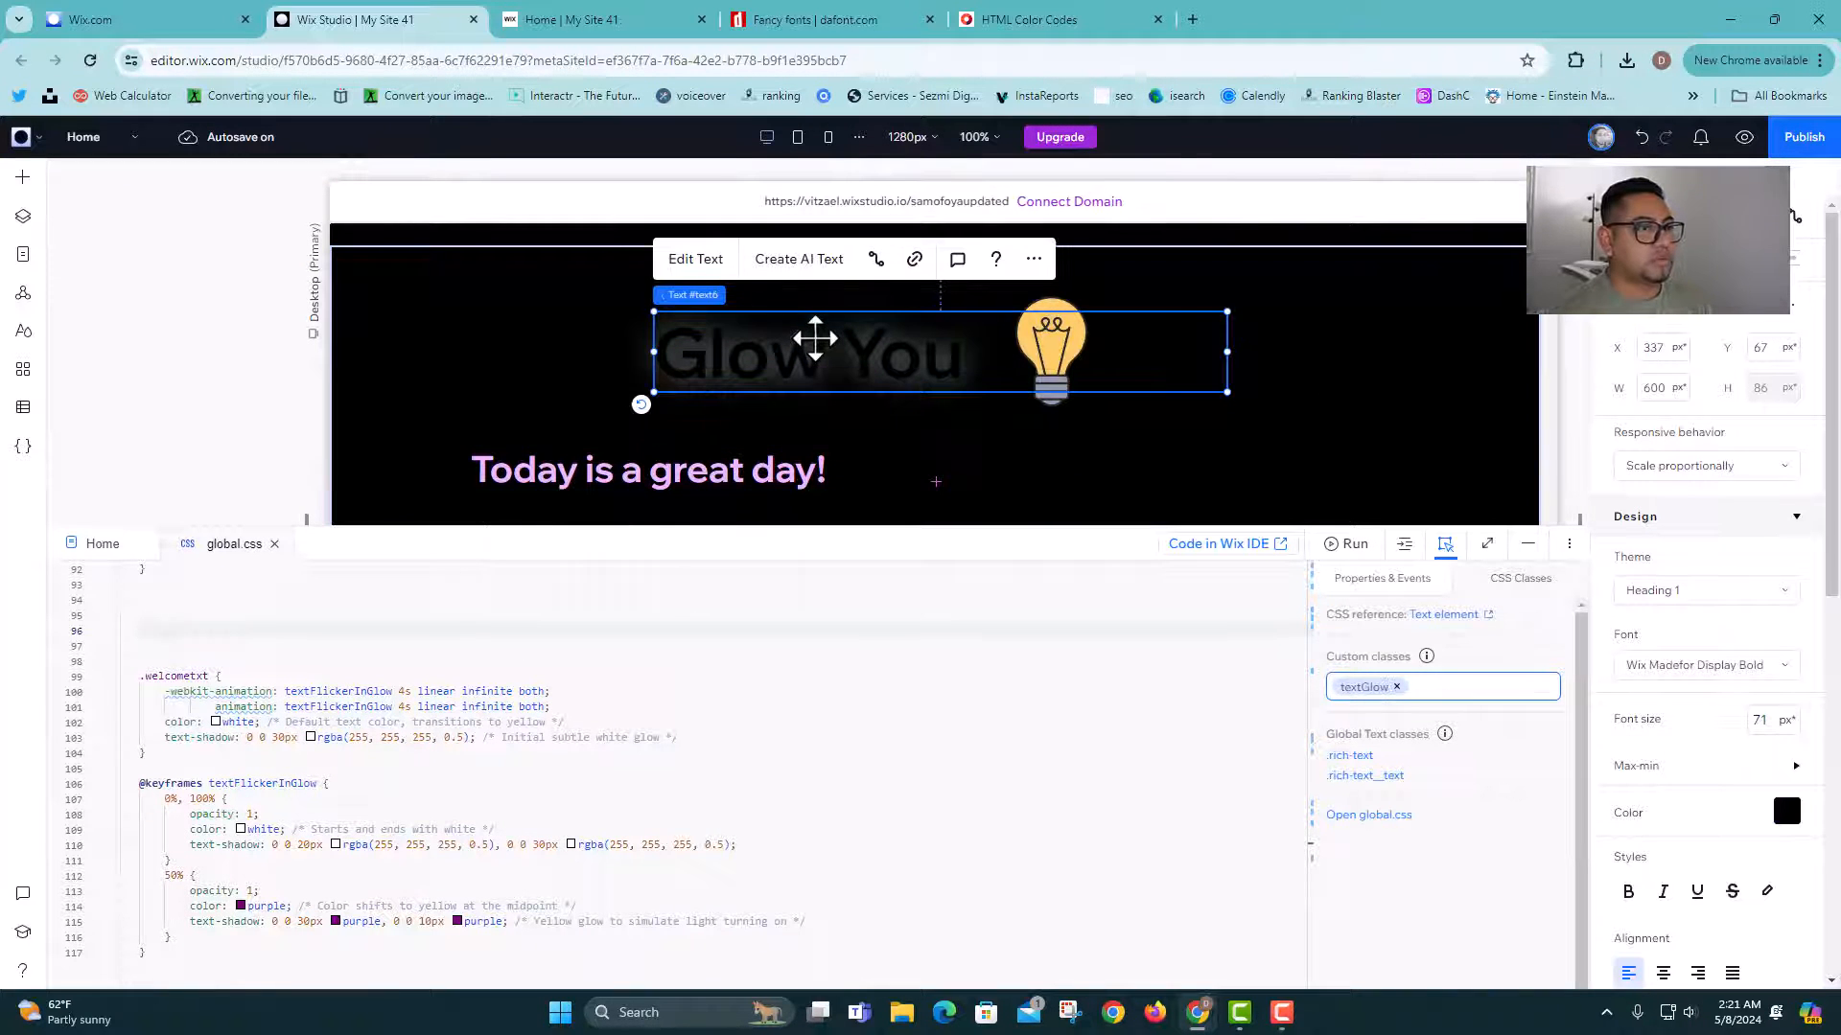
scroll(608, 739, "down", 4)
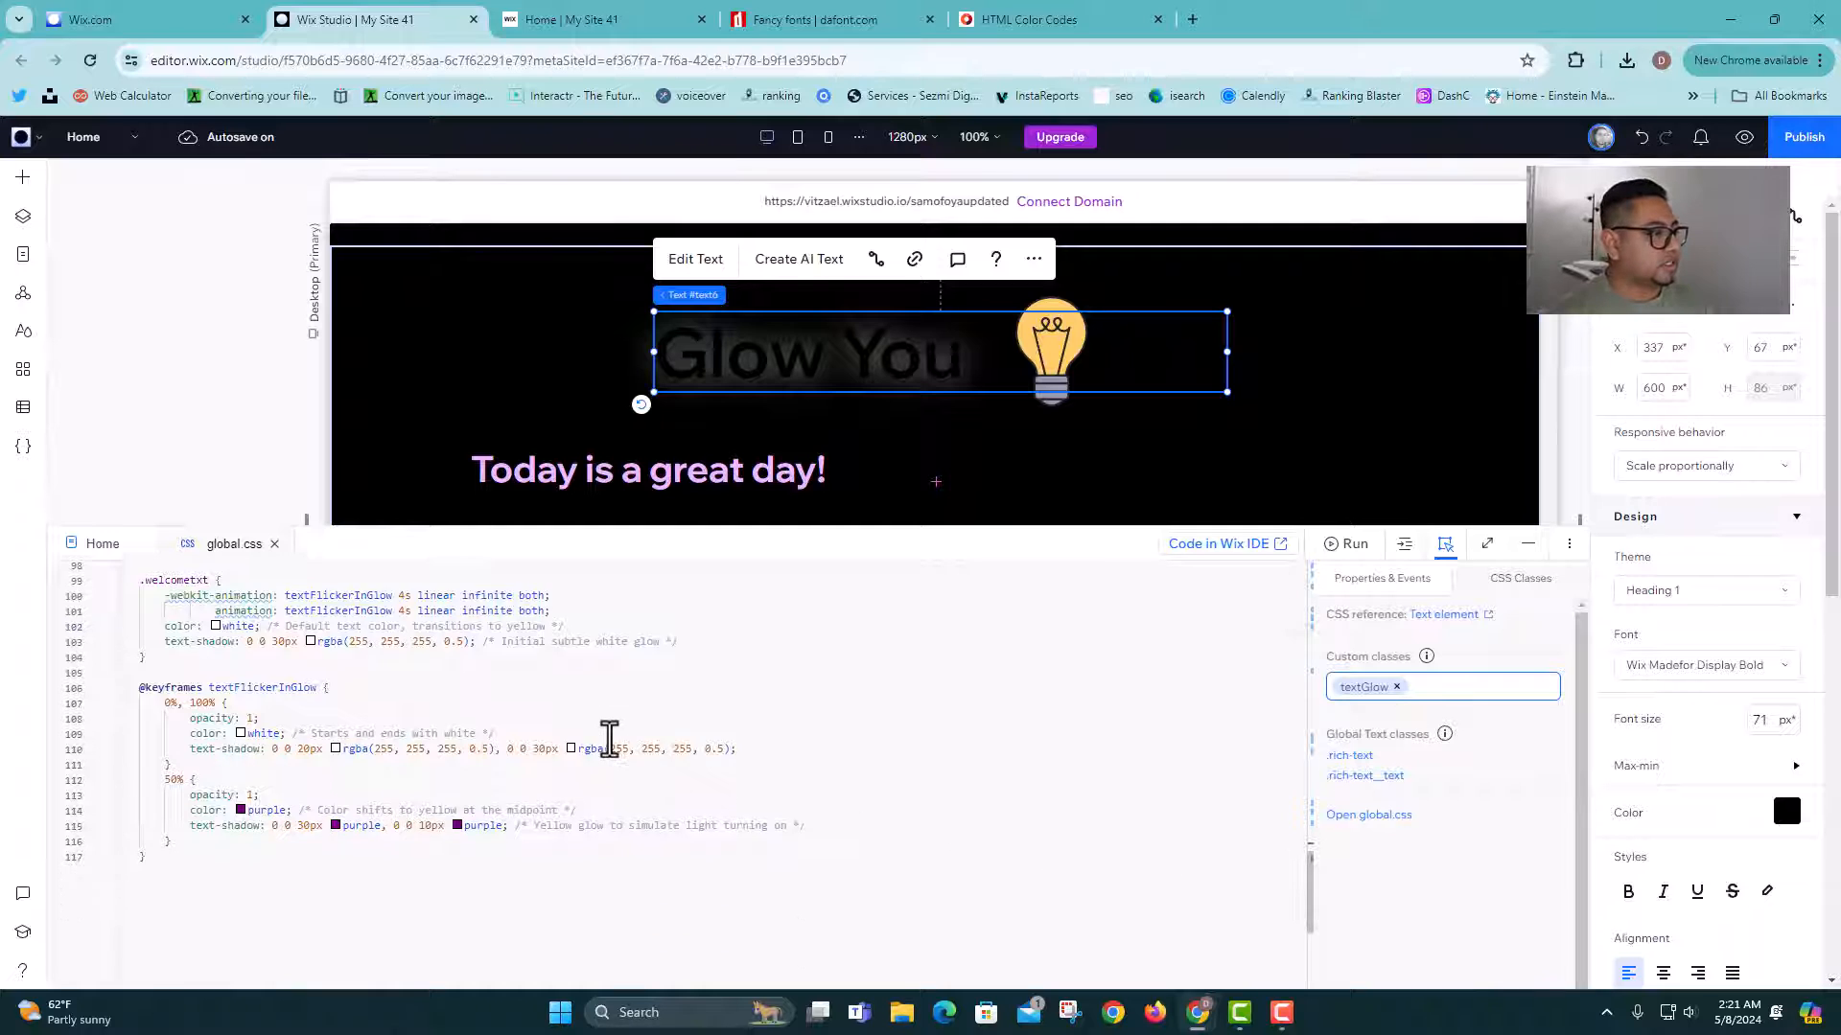
scroll(587, 767, "up", 2)
scroll(263, 697, "up", 1)
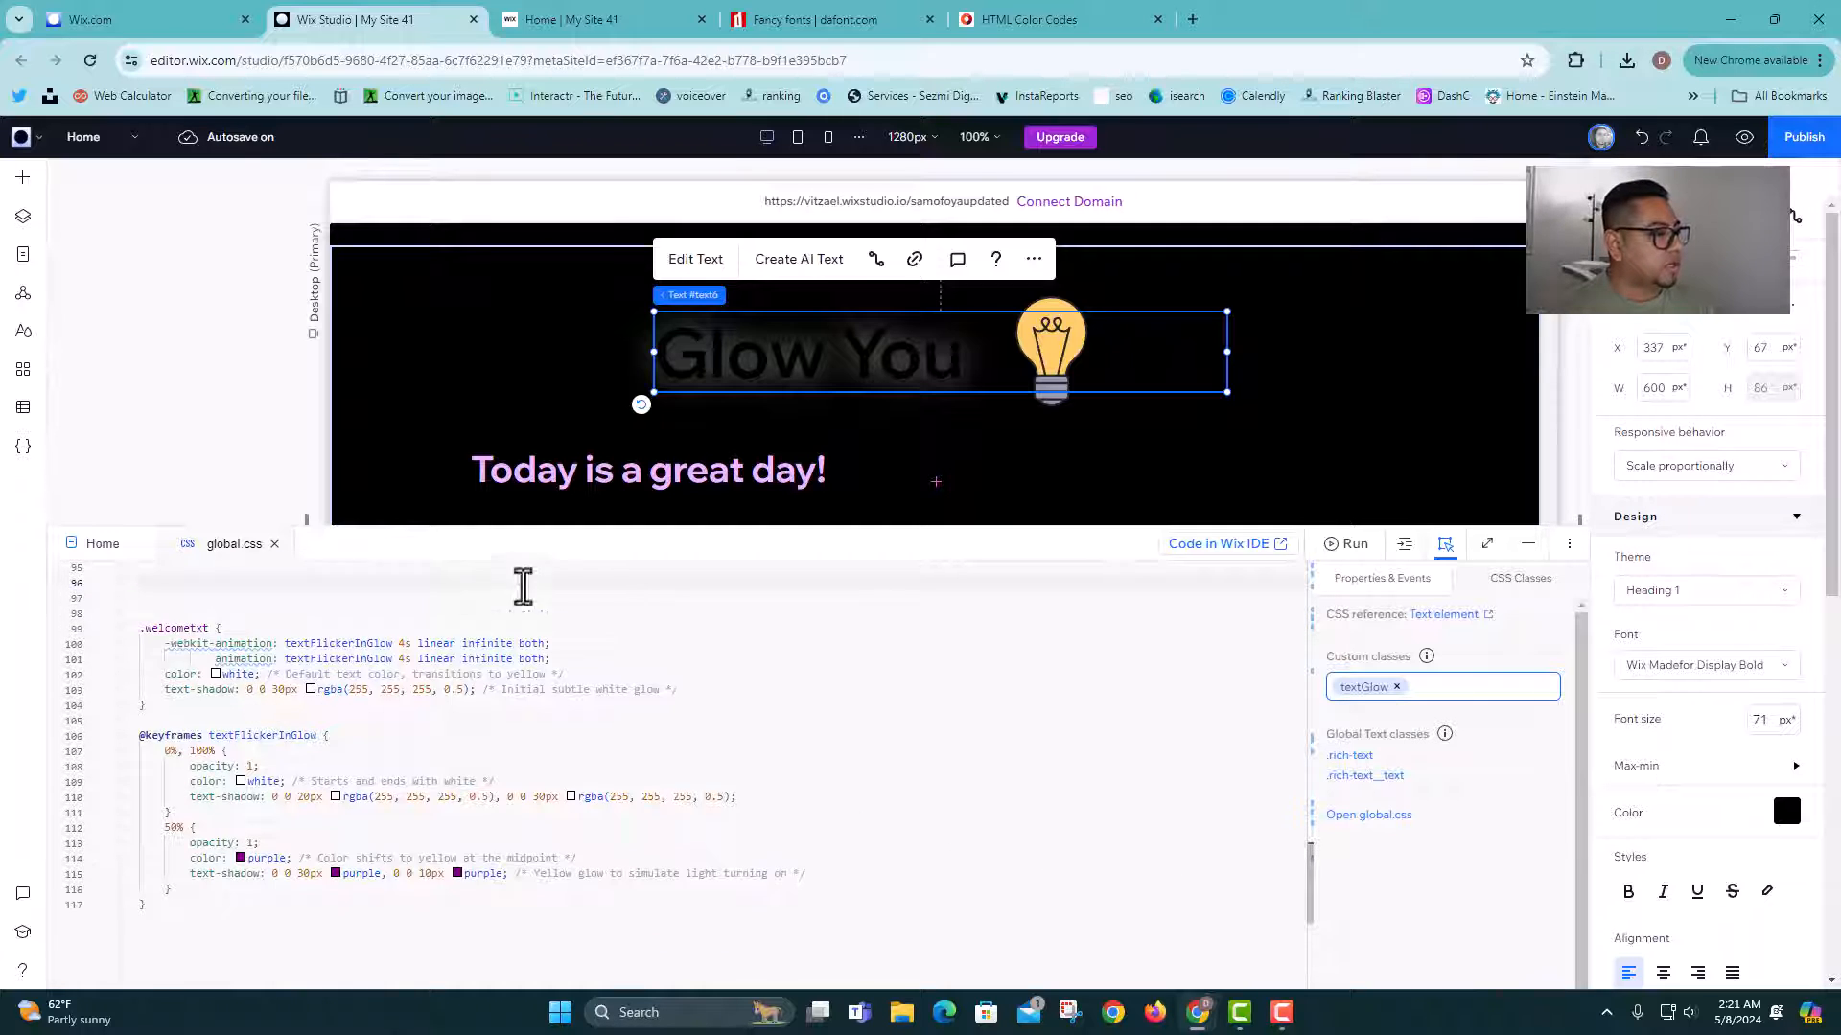
left_click(628, 470)
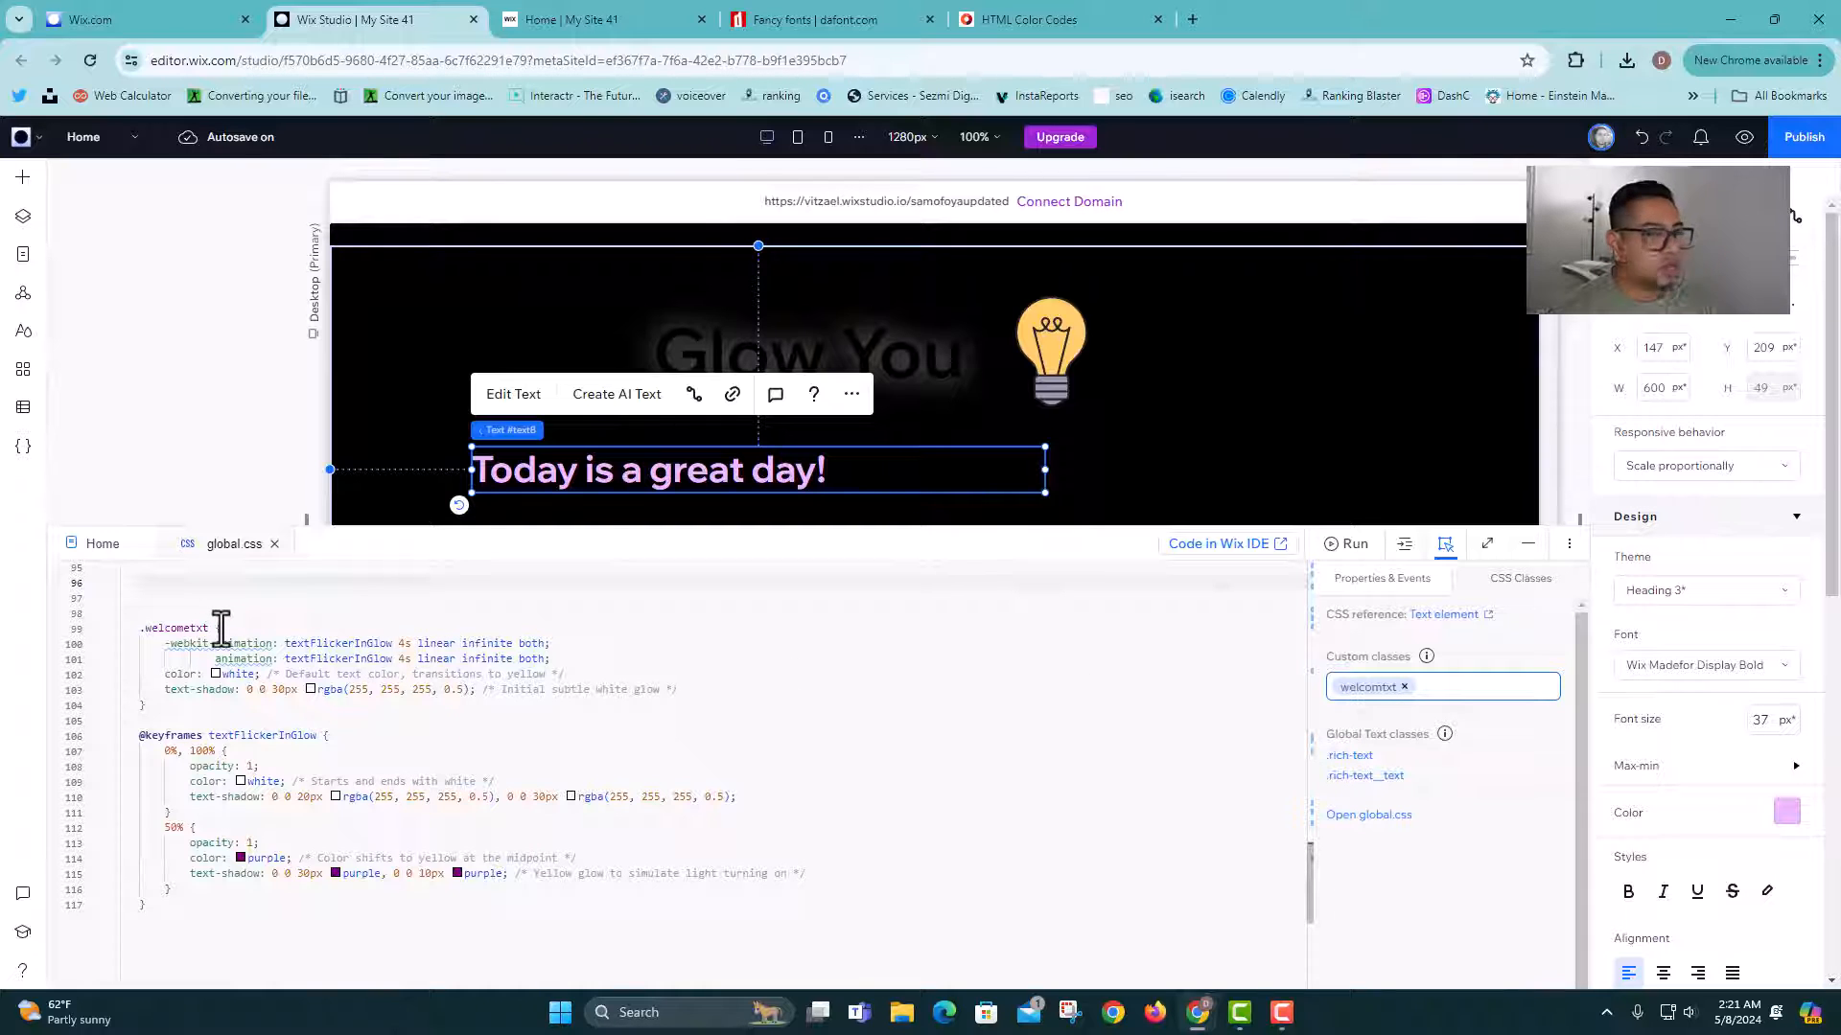
left_click(191, 630)
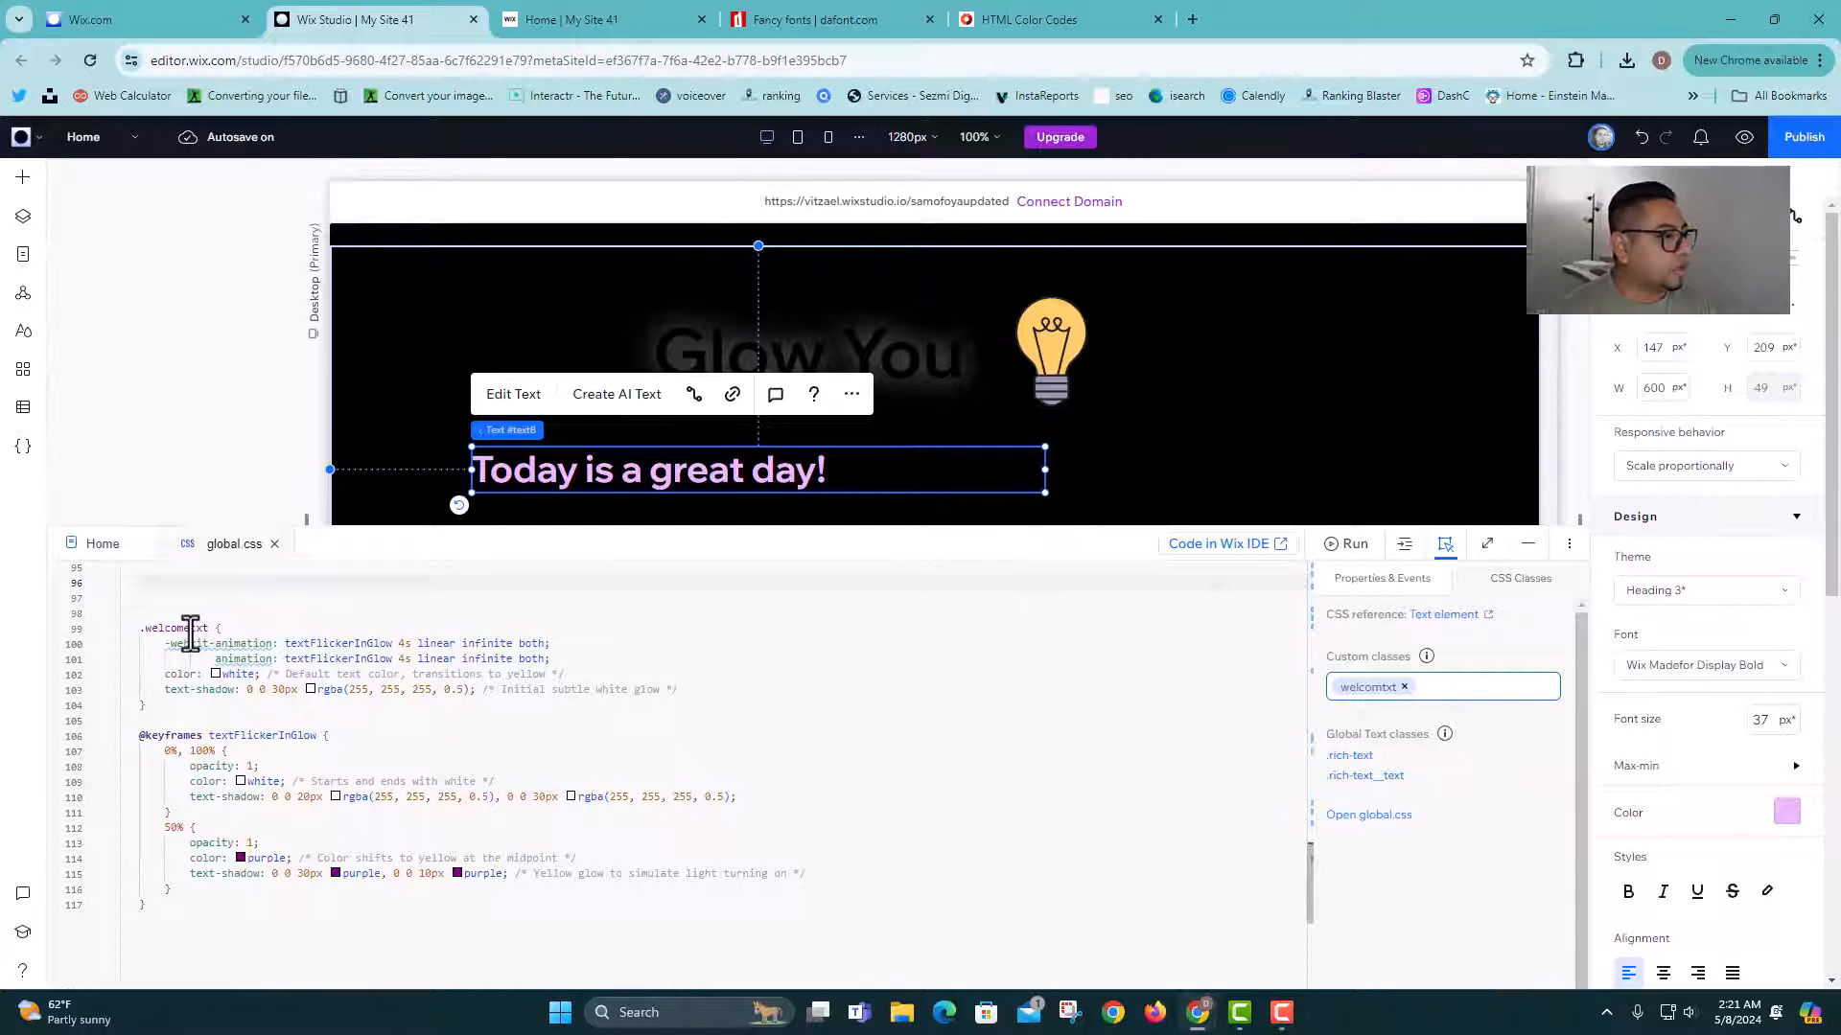
scroll(221, 652, "up", 3)
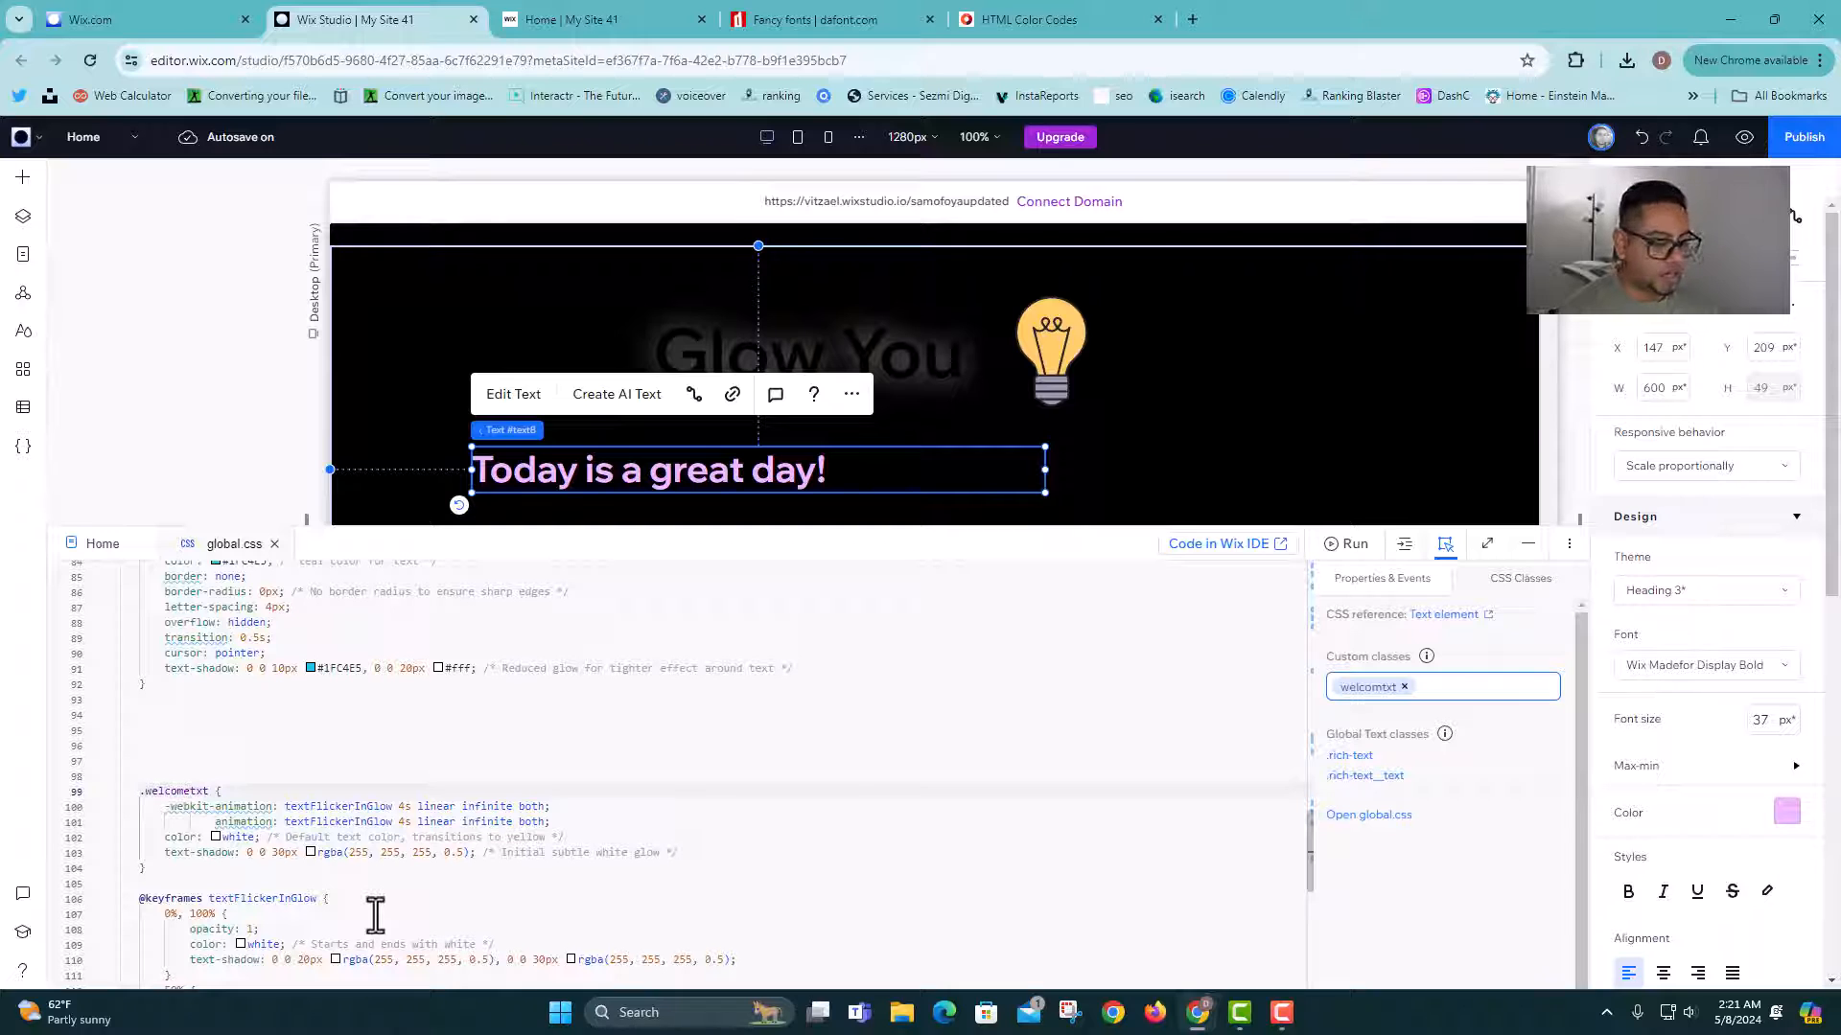
left_click(336, 748)
scroll(337, 753, "down", 1)
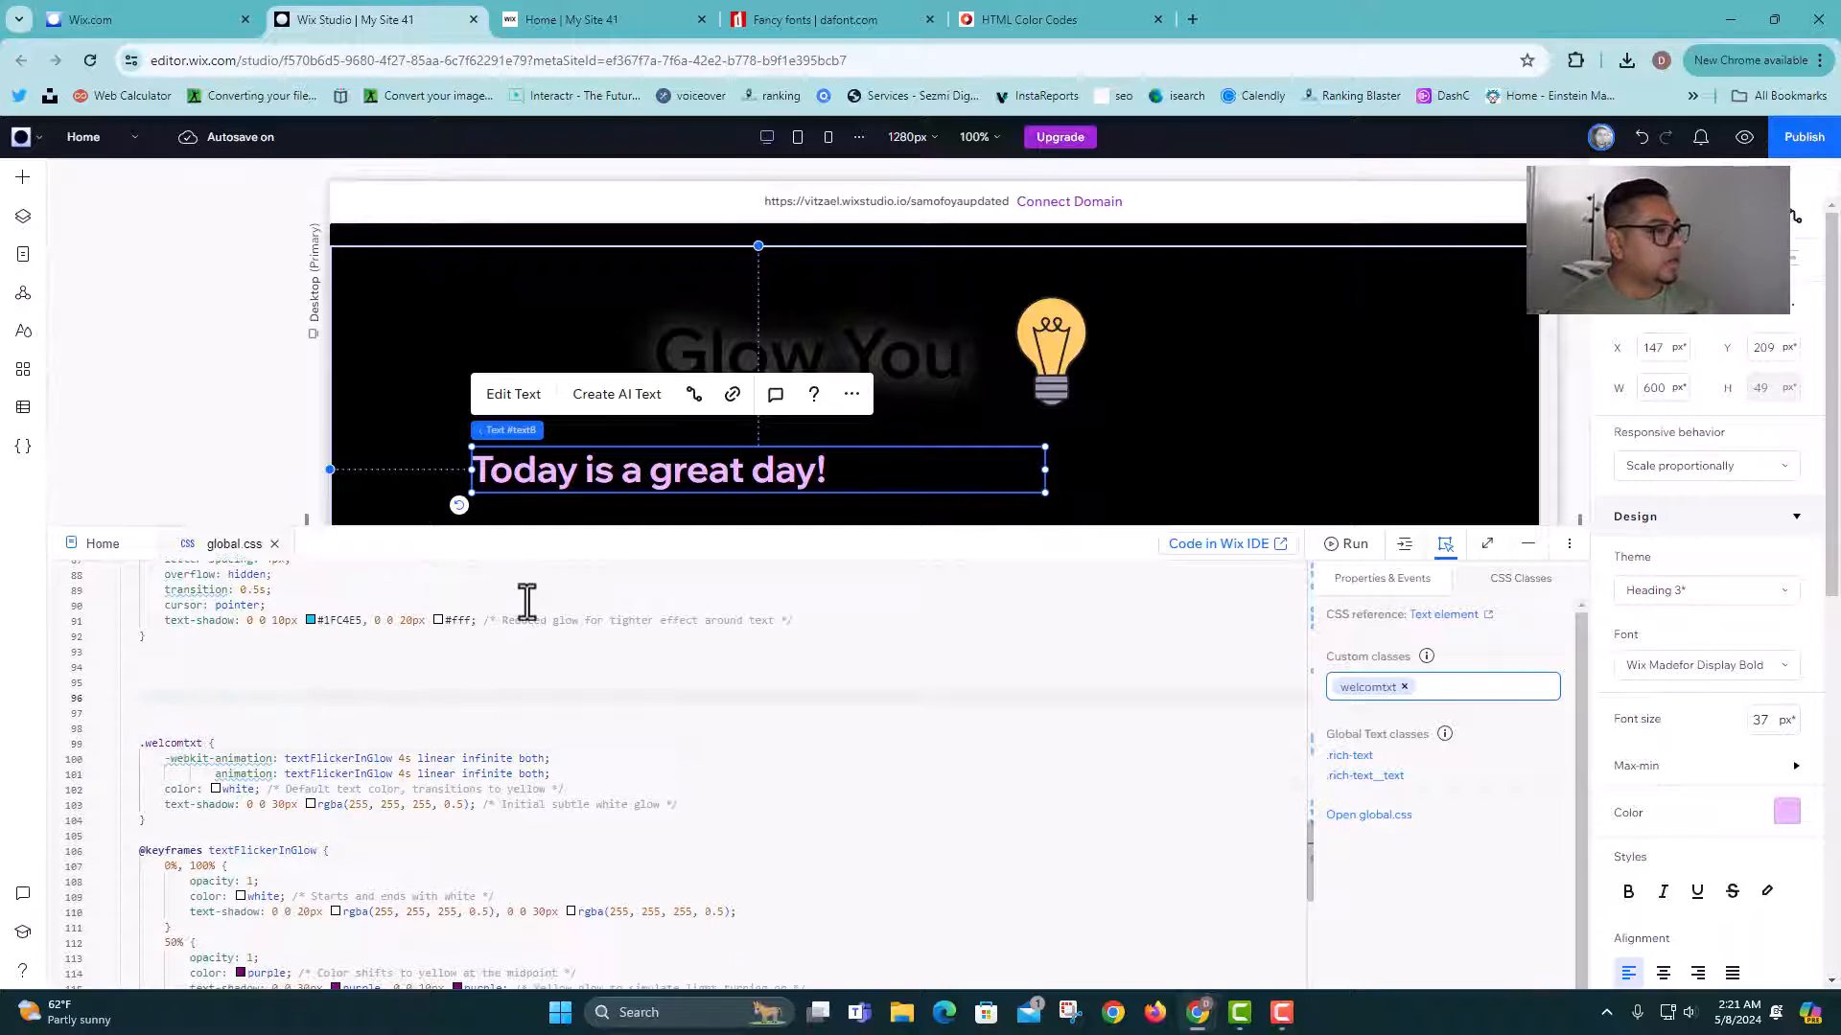
Step: Preview the page to check the glow on both headings, and return to the pasted keyframes in global.css
scroll(1189, 444, "down", 1)
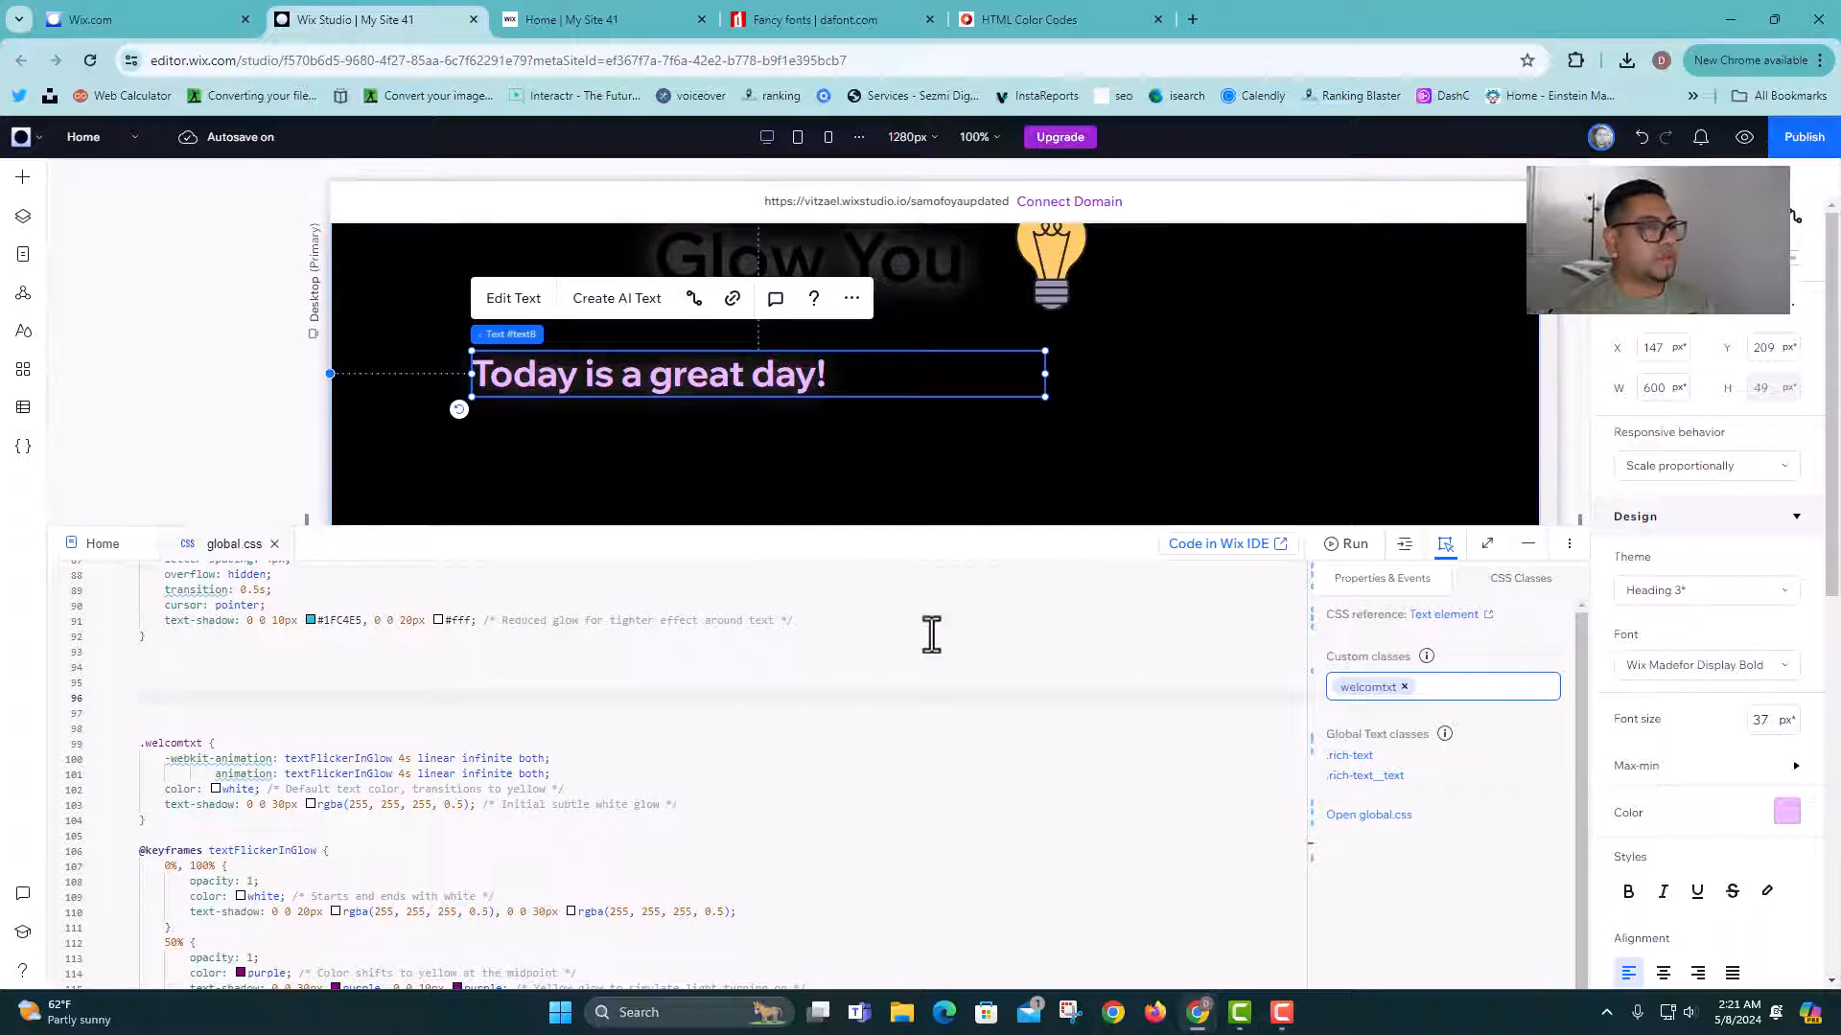
left_click(1745, 136)
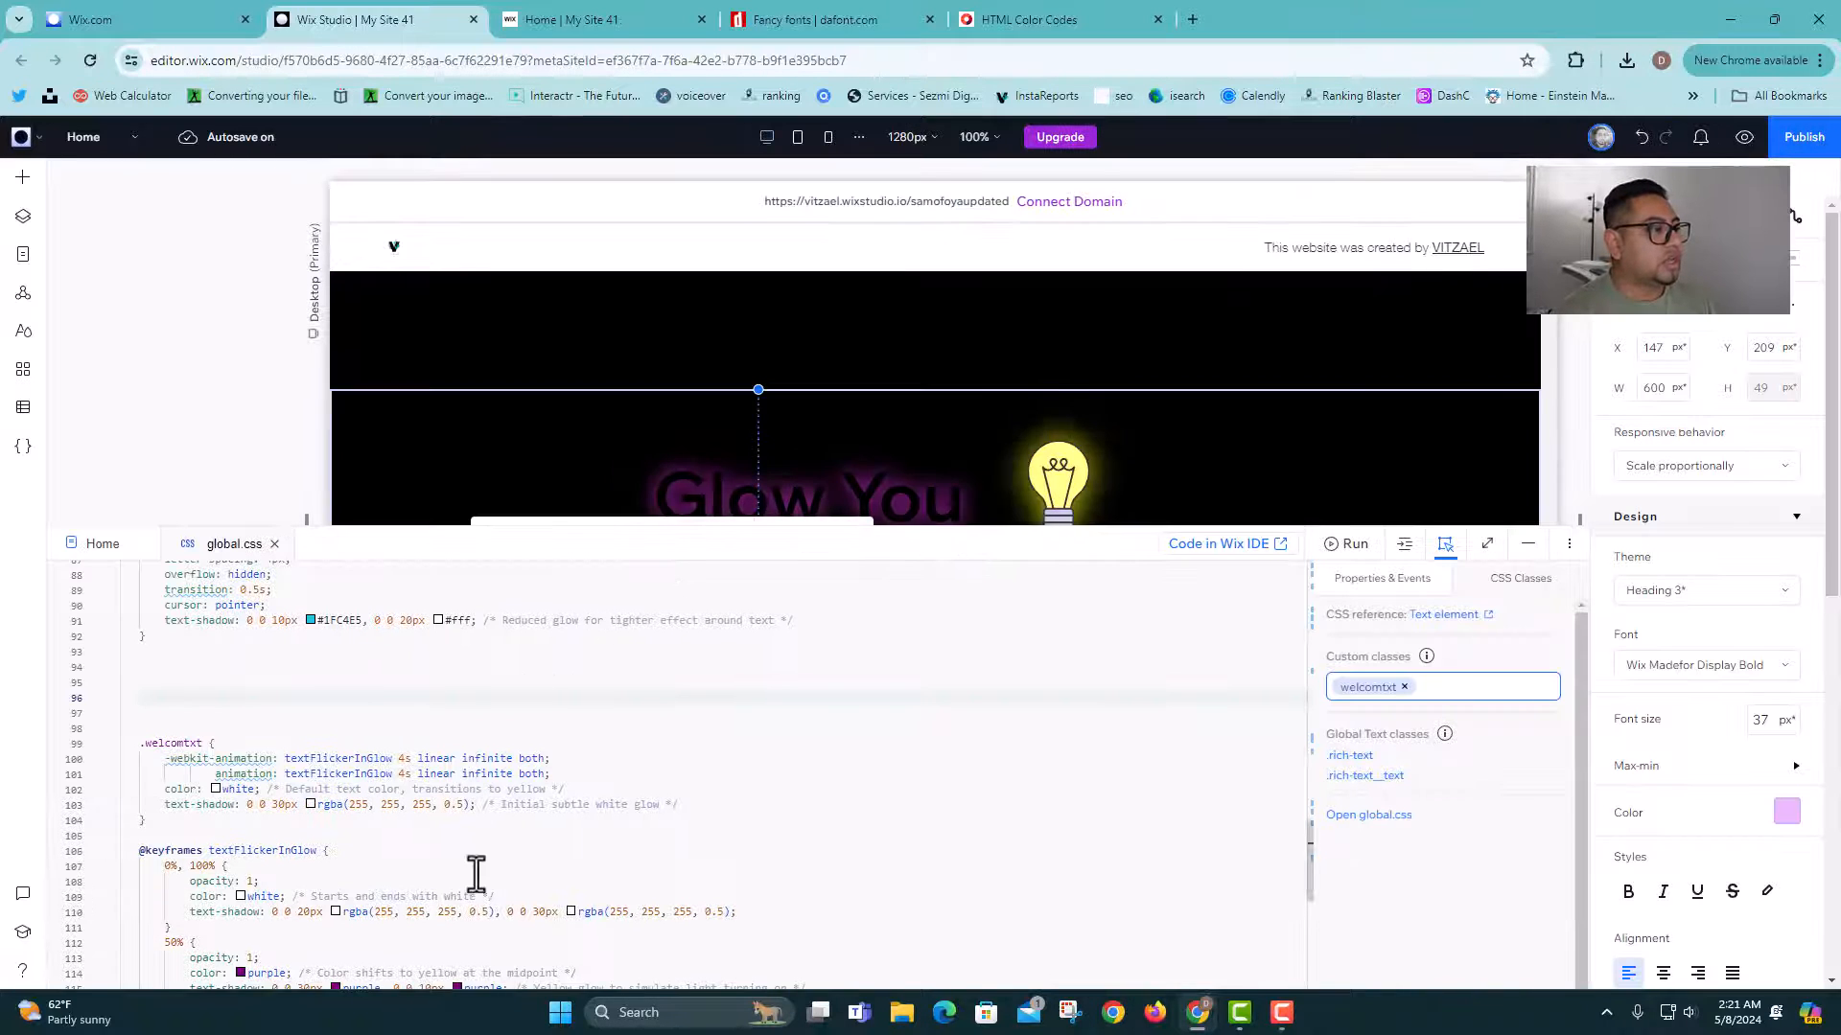
scroll(485, 860, "down", 3)
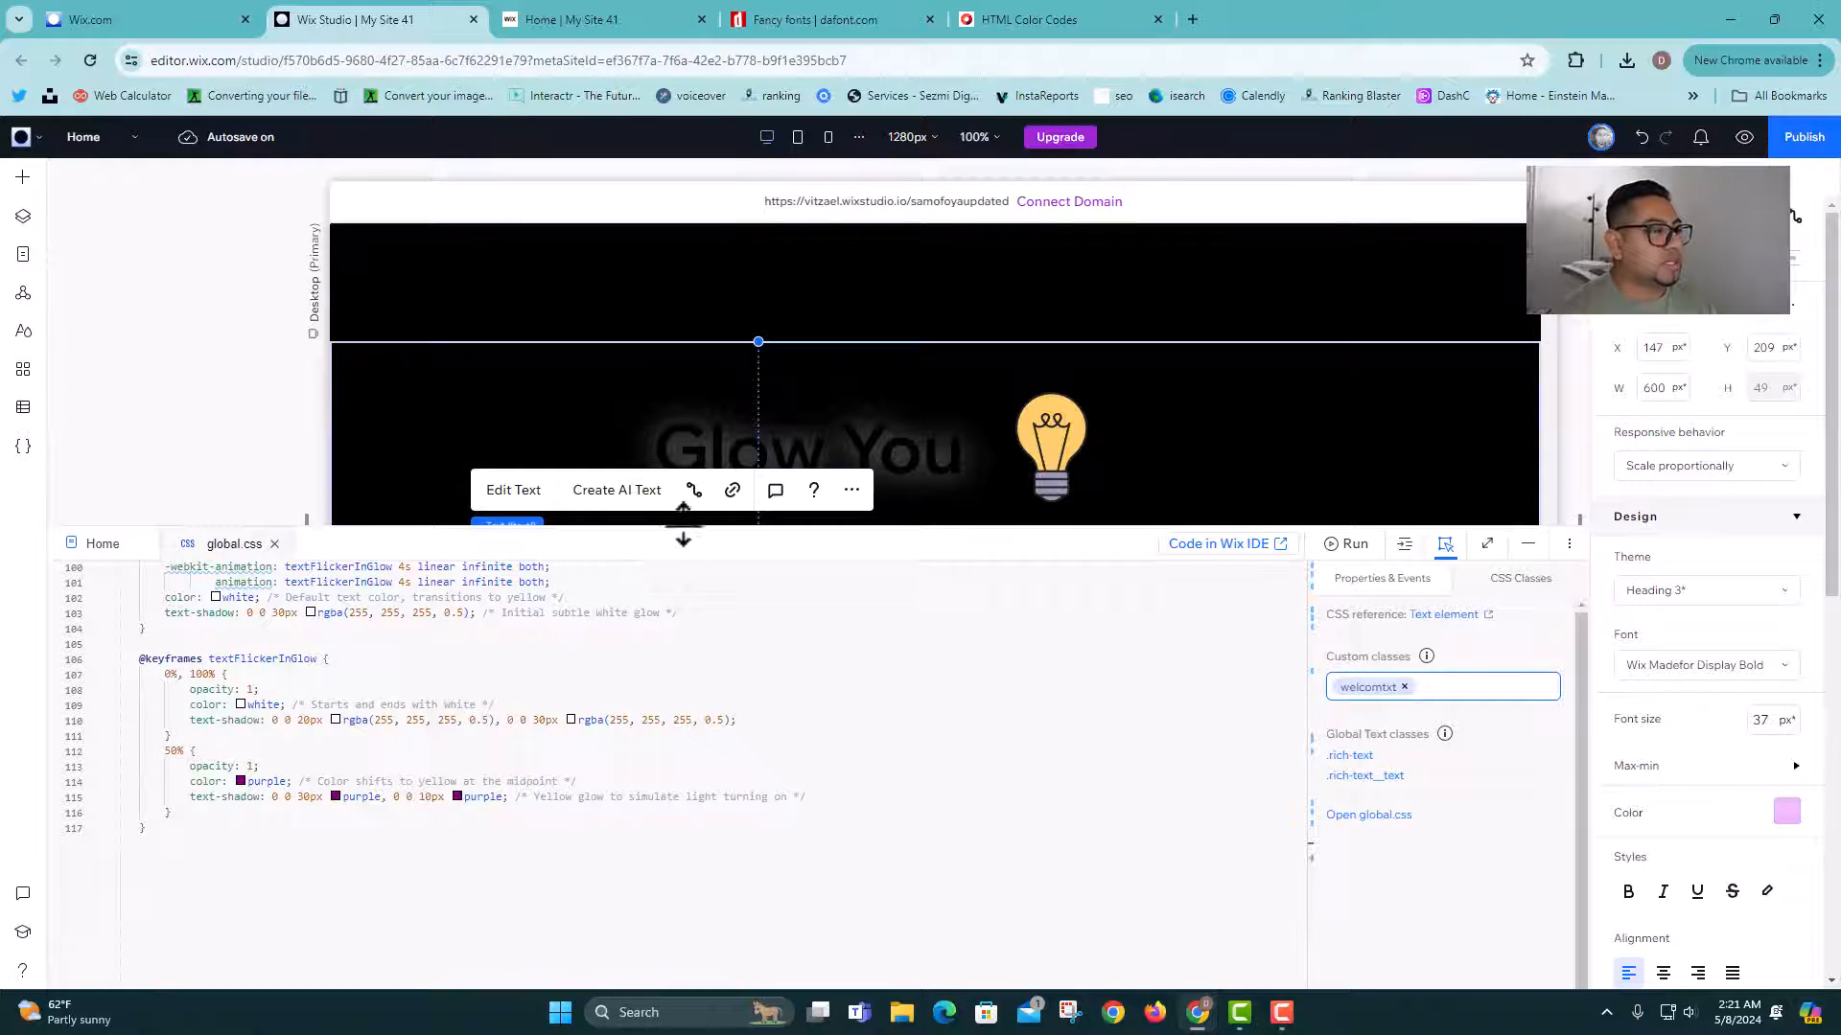
Step: Set the two purple text-shadow blur radii in the .welcomtxt rule's 50% keyframe to 50px and 20px
left_click_drag(683, 532, 708, 378)
scroll(559, 649, "up", 3)
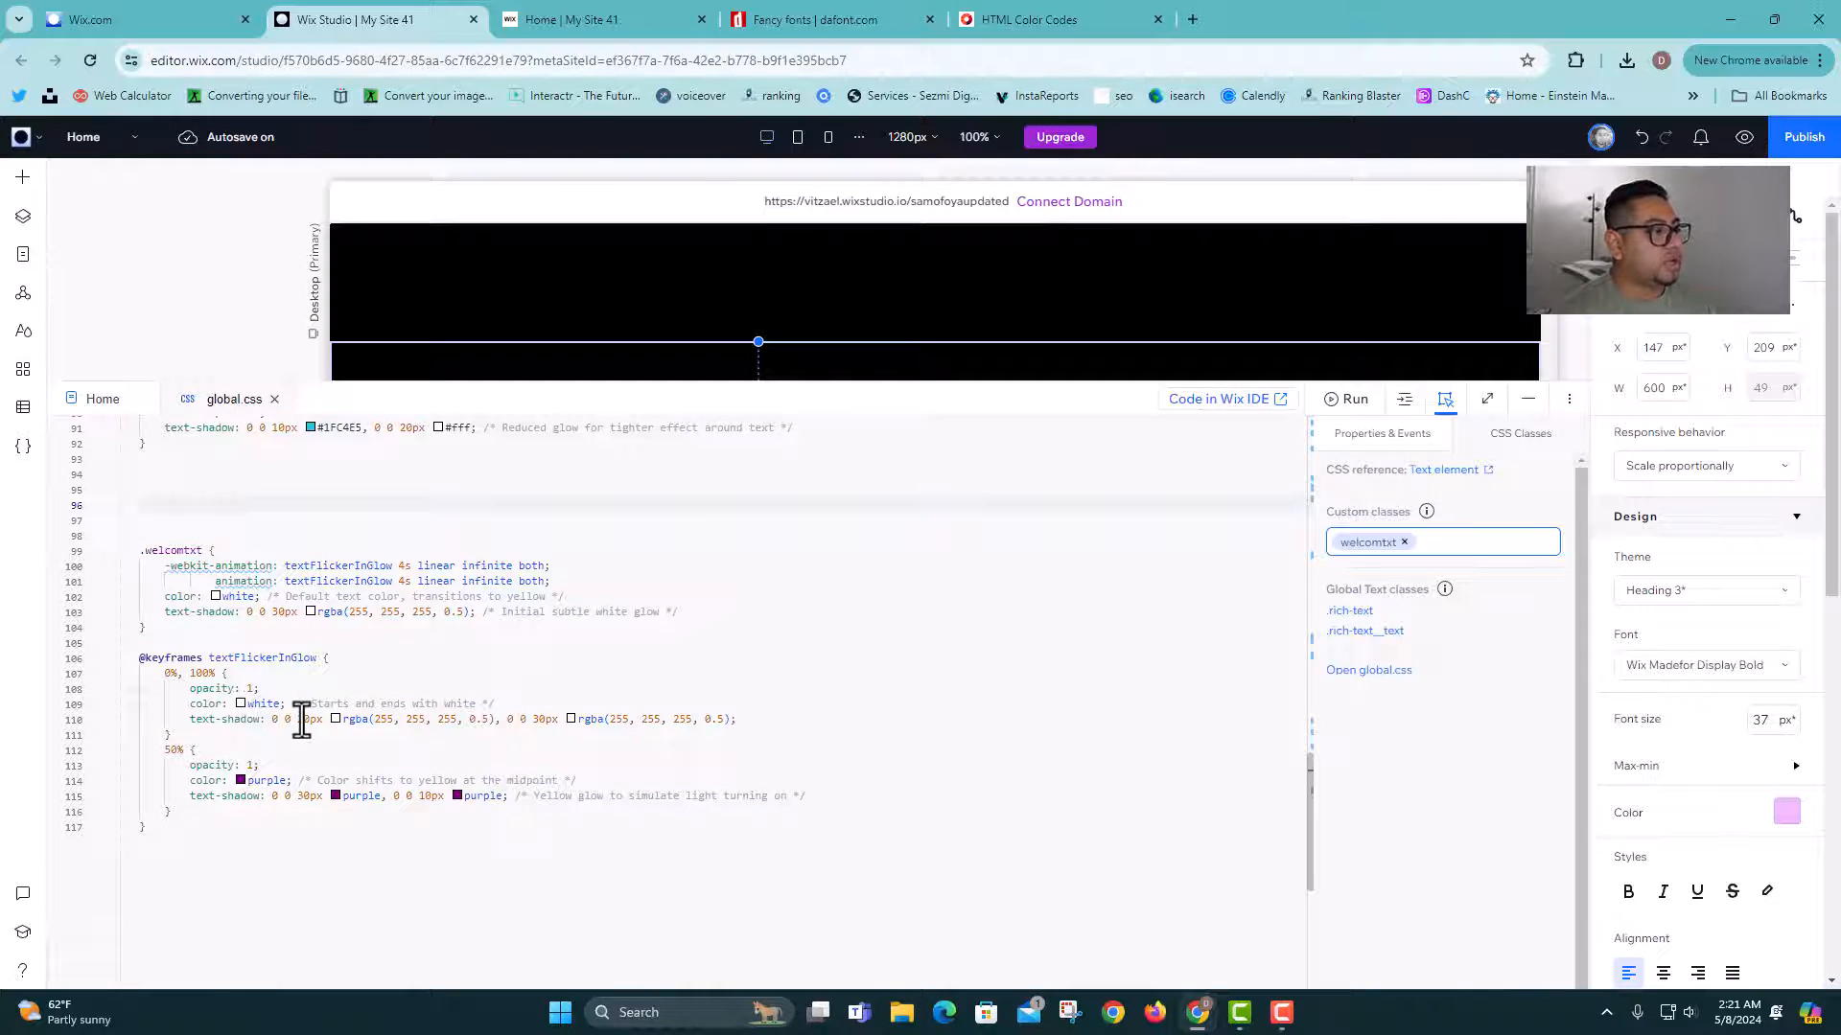
left_click(304, 797)
scroll(397, 817, "down", 1)
key("BackSpace")
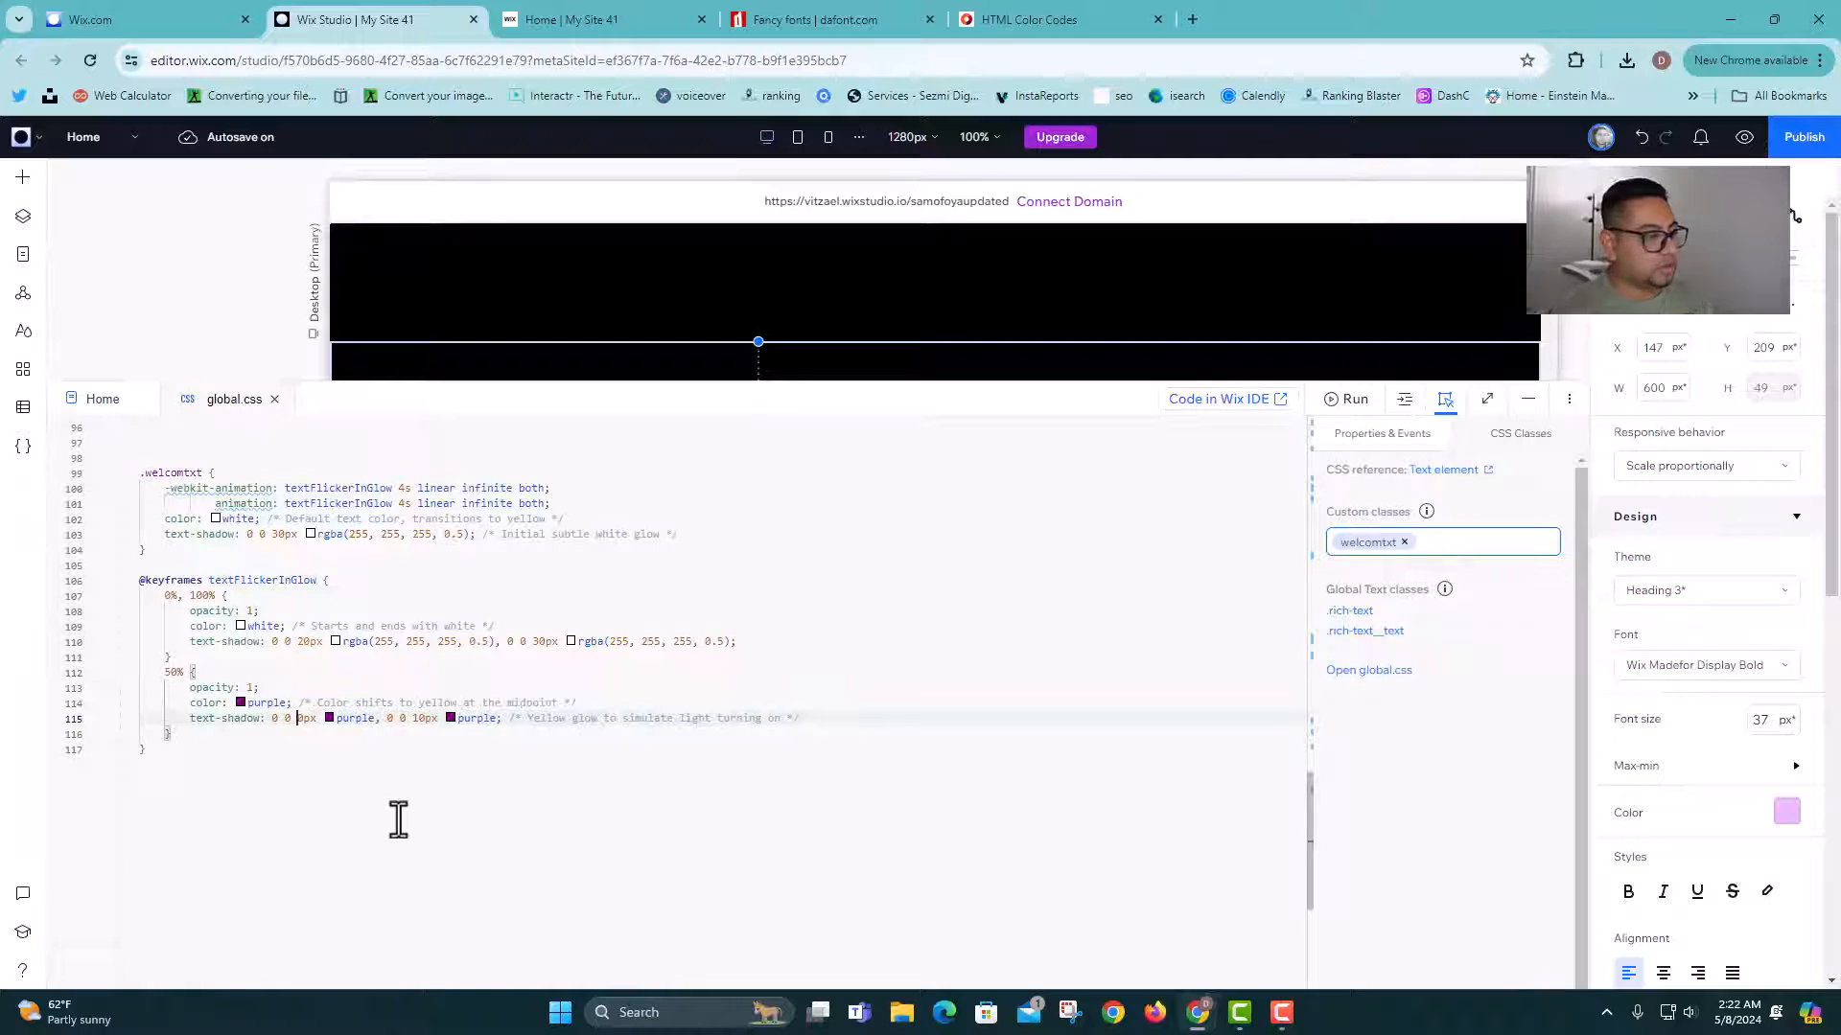
type("5")
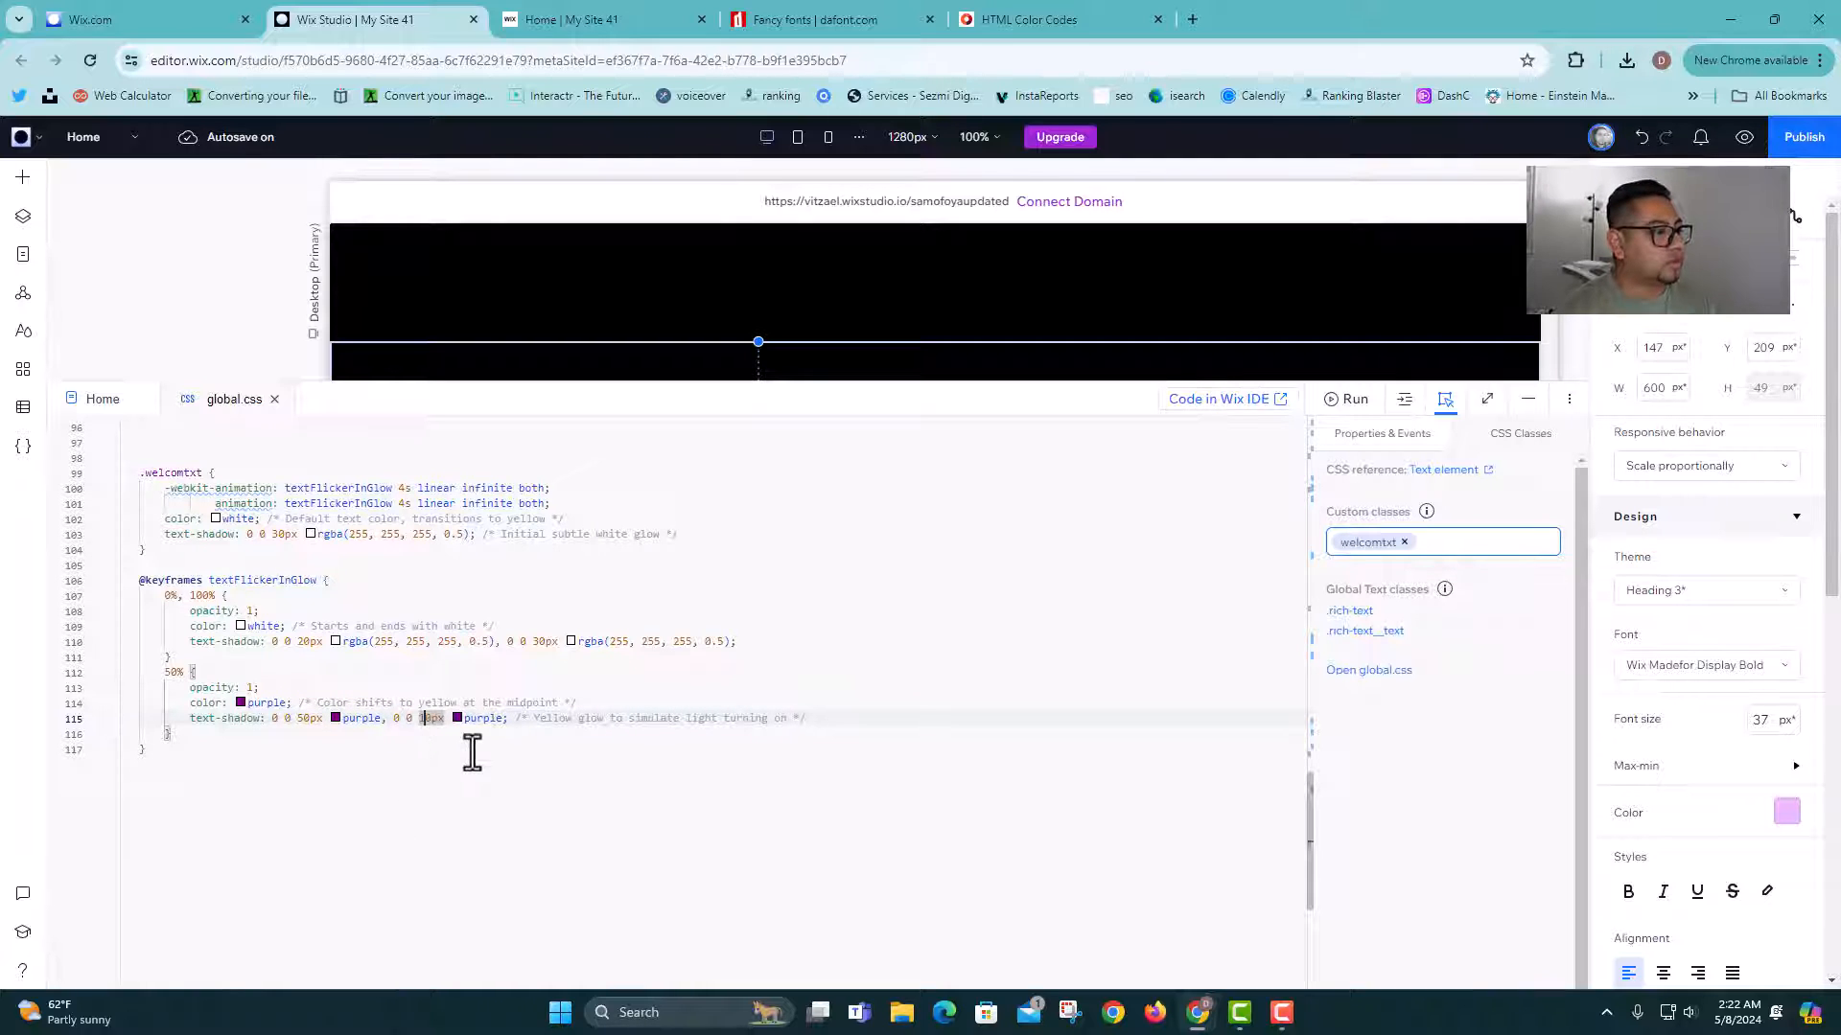
type("20px")
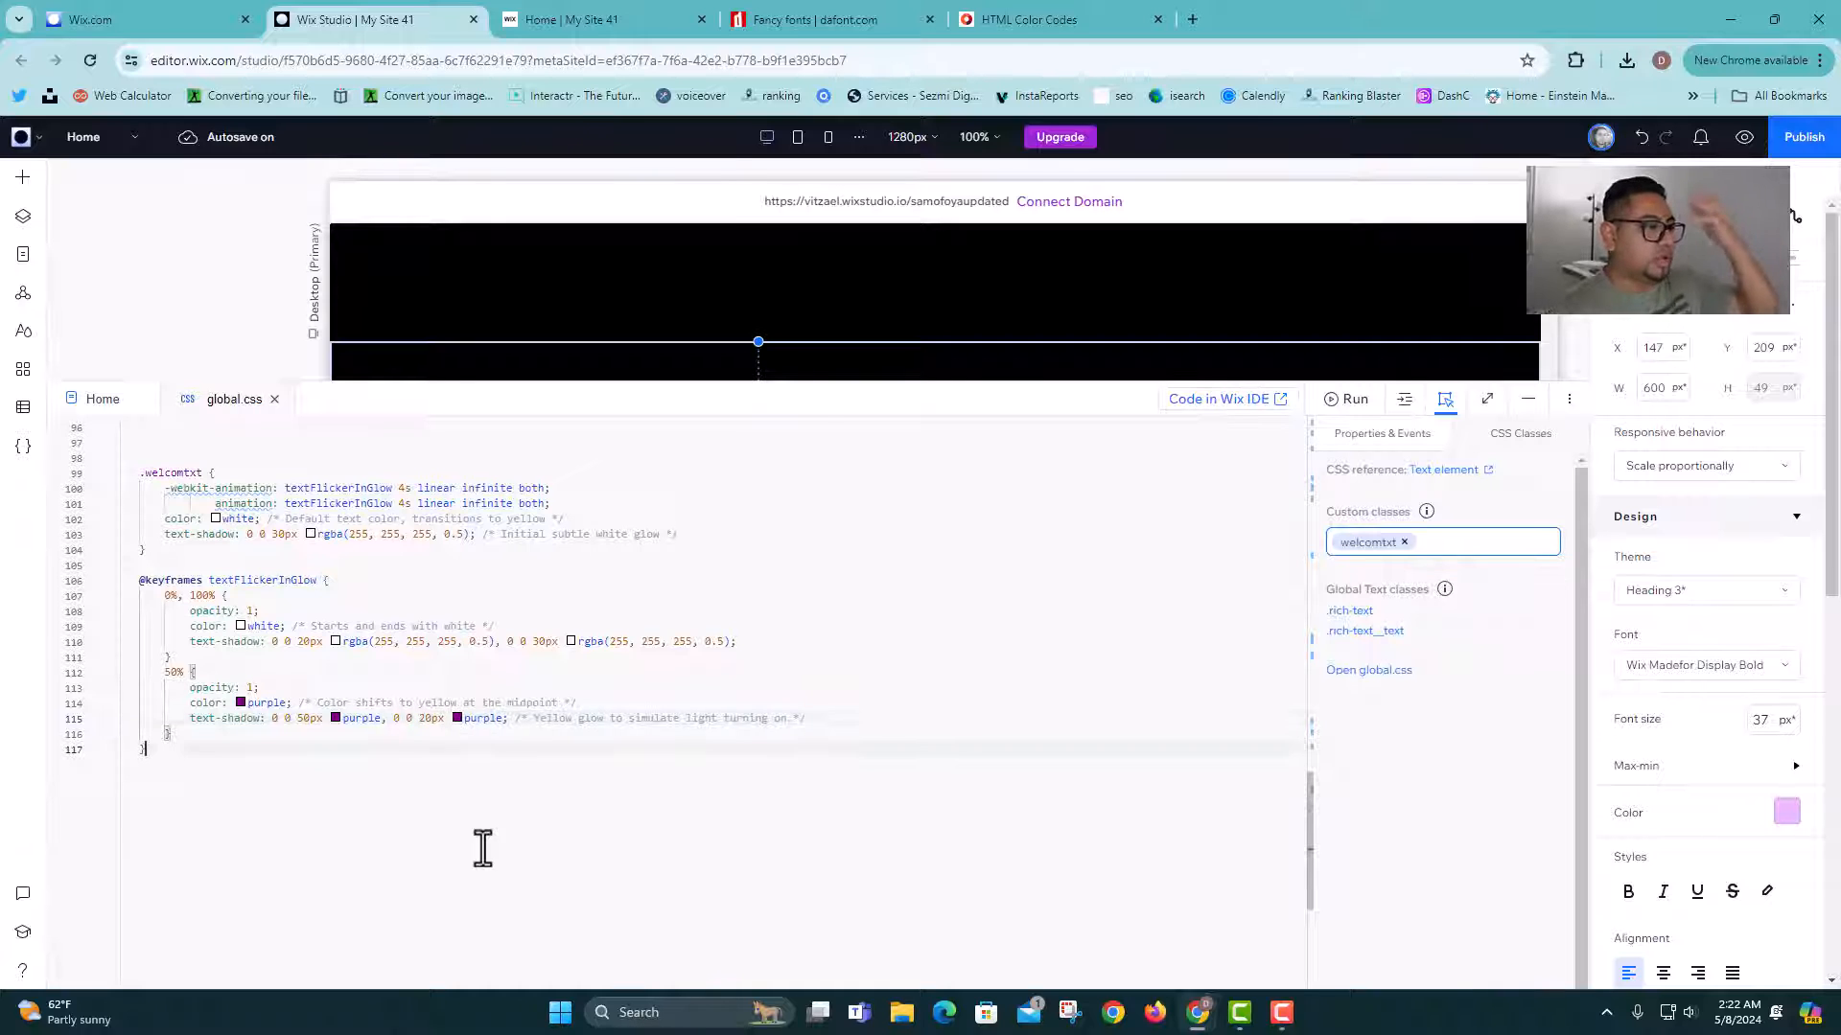
left_click(480, 850)
Step: Preview the page to check the glow on both headings and the lightbulb, and return to the editor
left_click(942, 393)
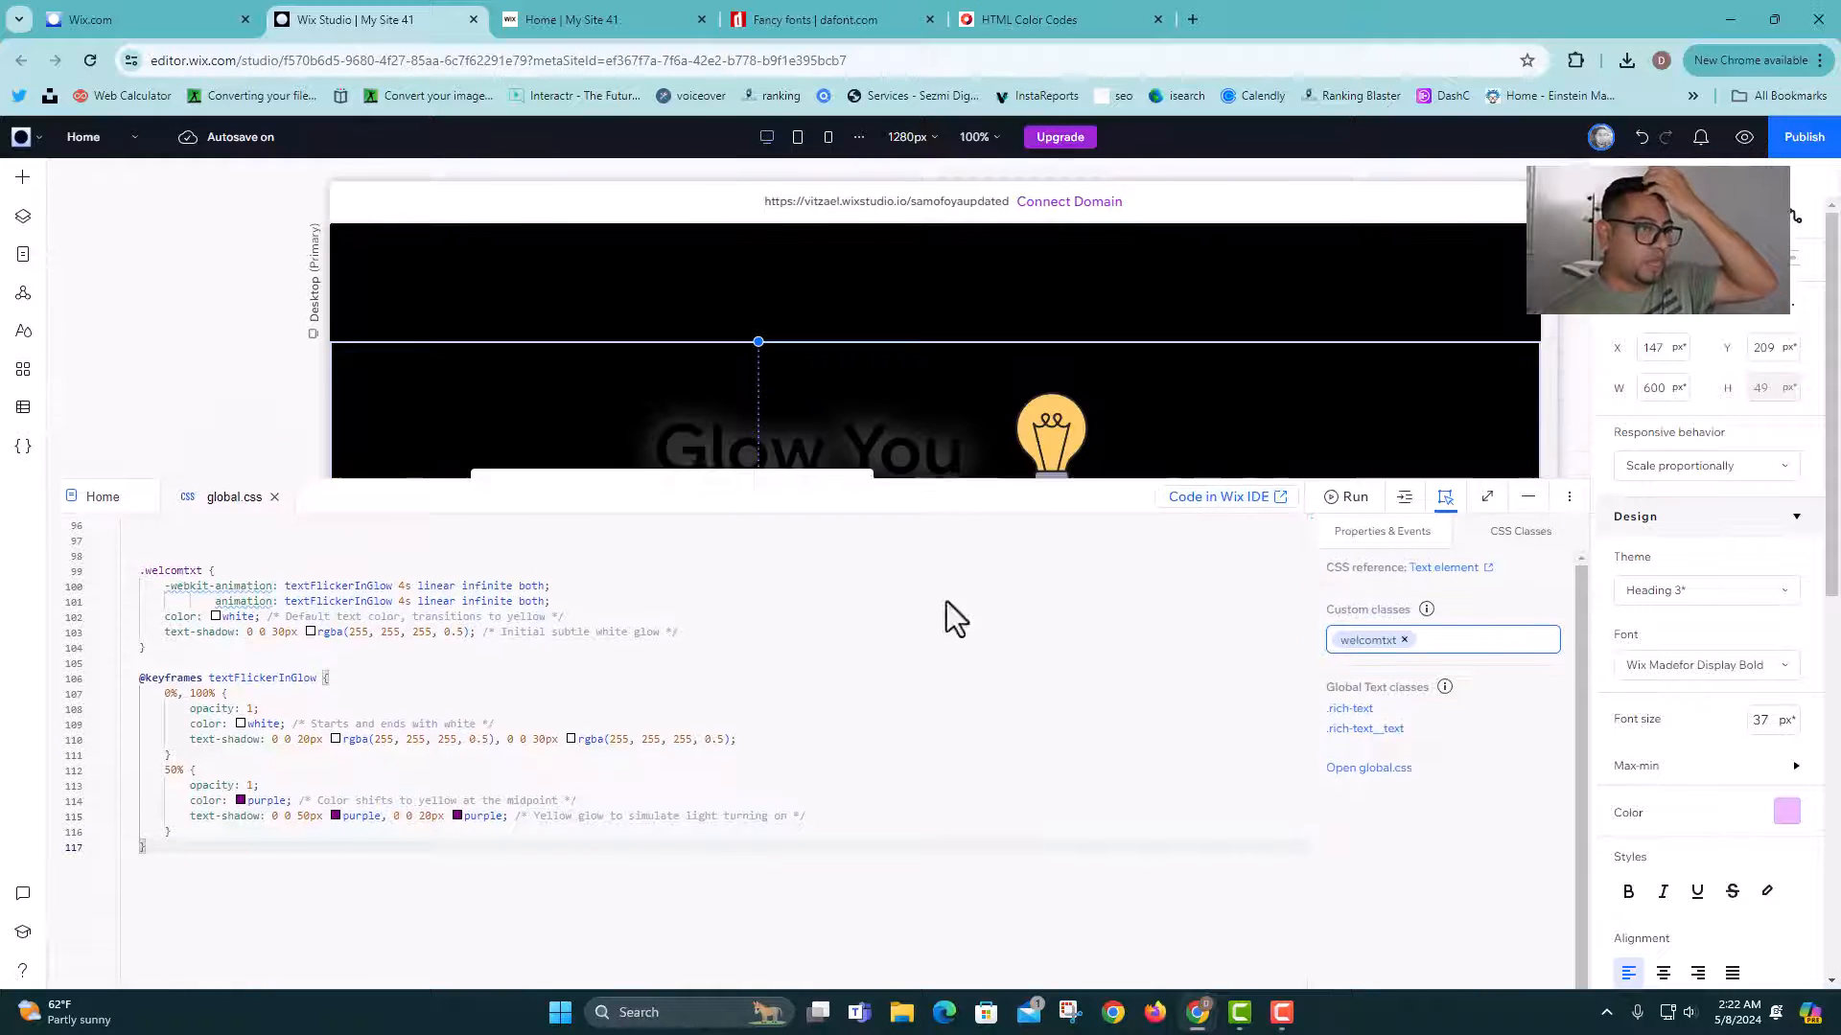
scroll(1060, 456, "down", 2)
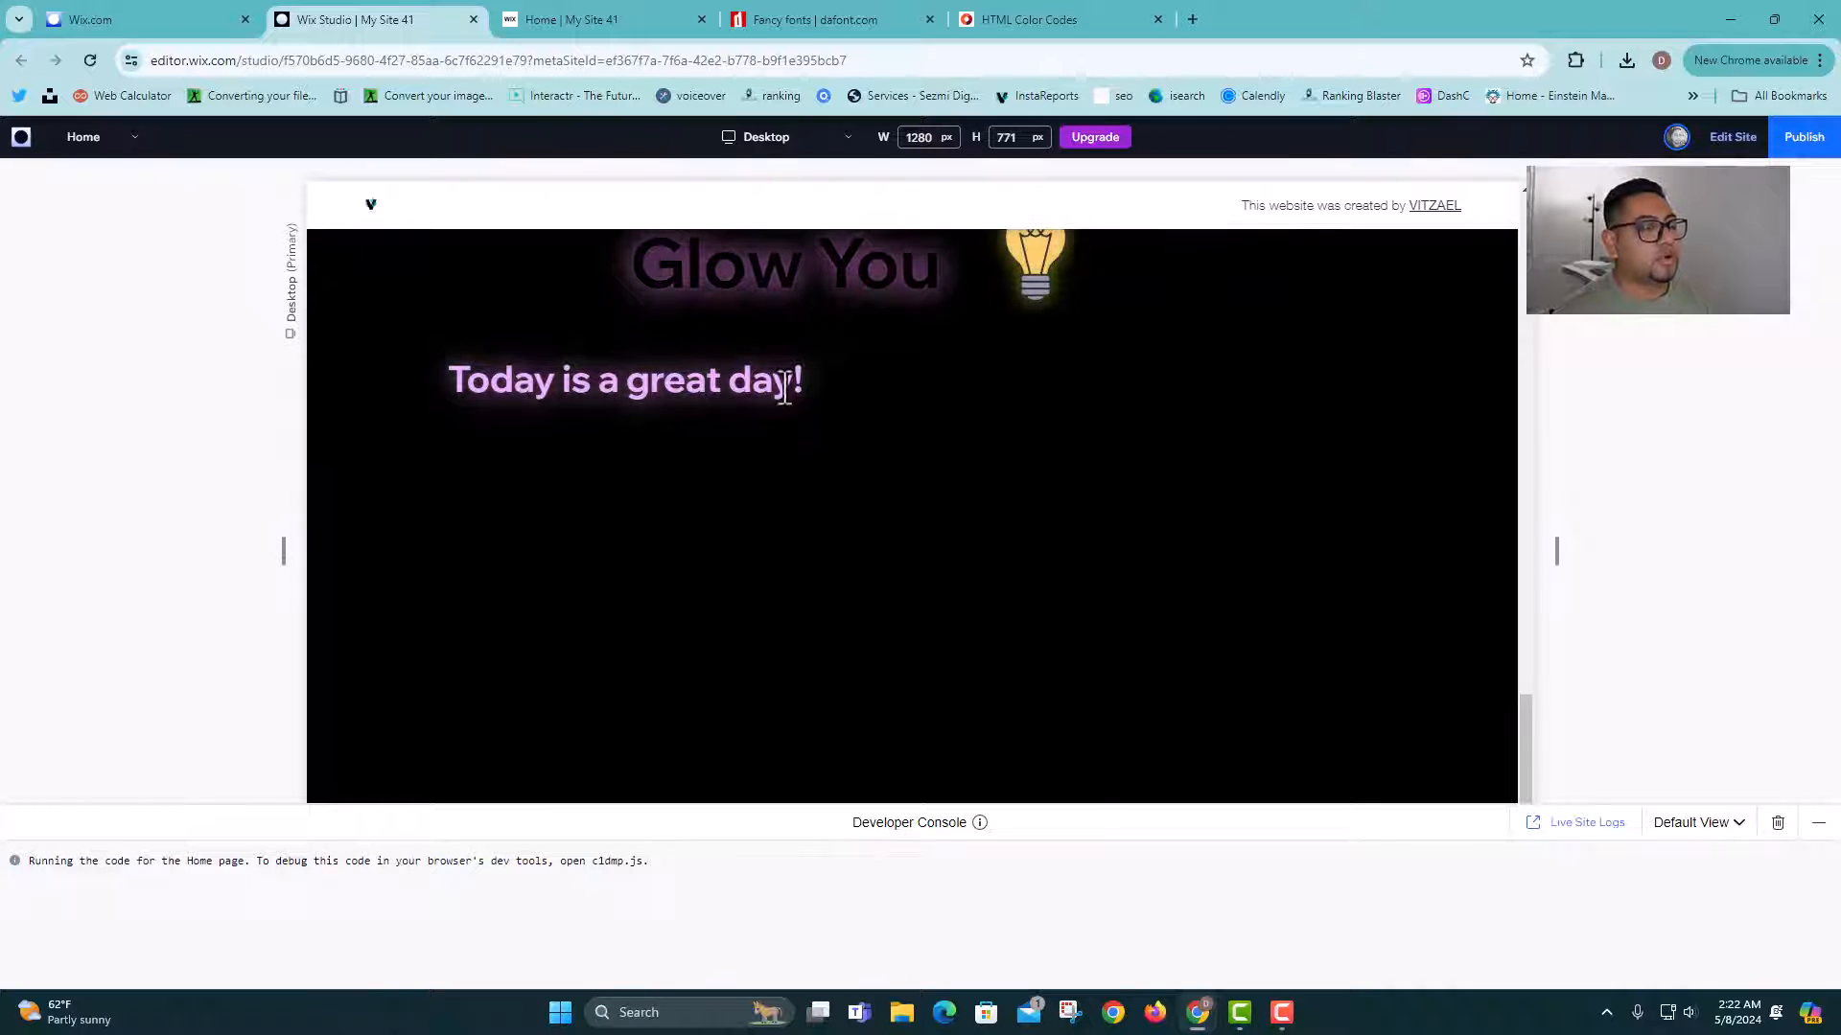
scroll(824, 479, "up", 1)
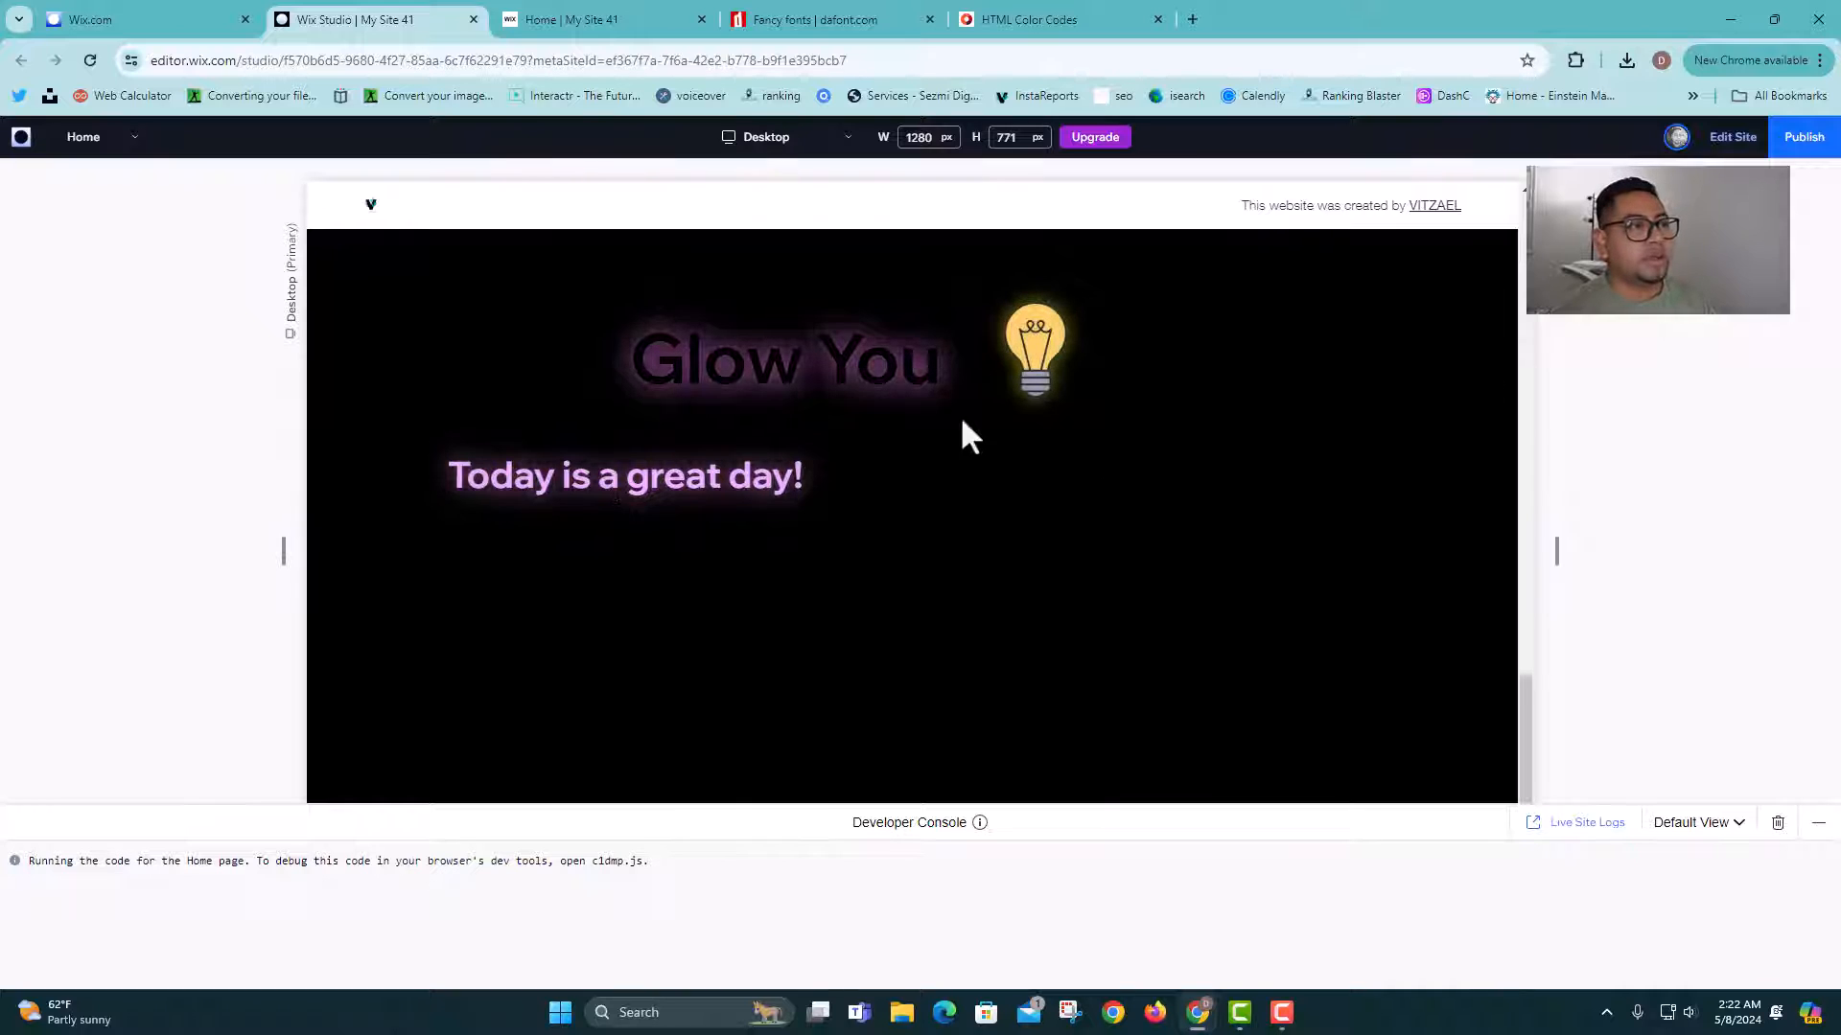
scroll(1112, 422, "up", 1)
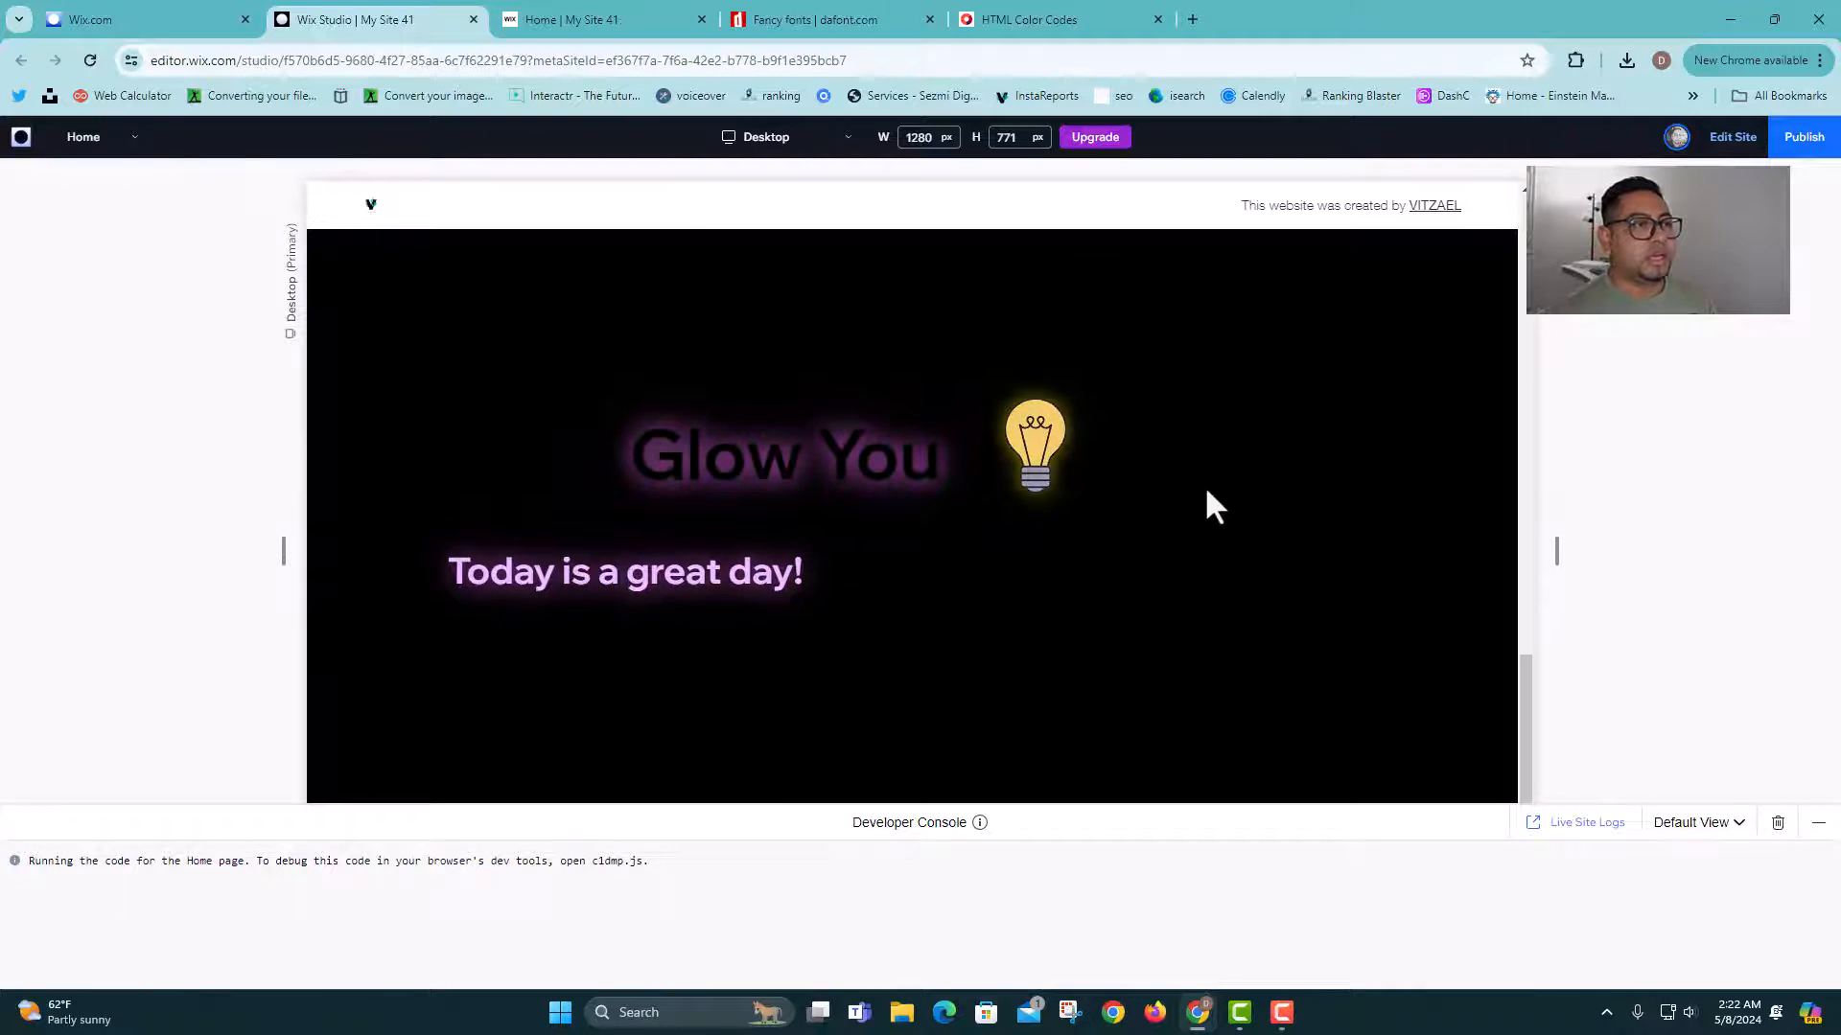
left_click(1721, 139)
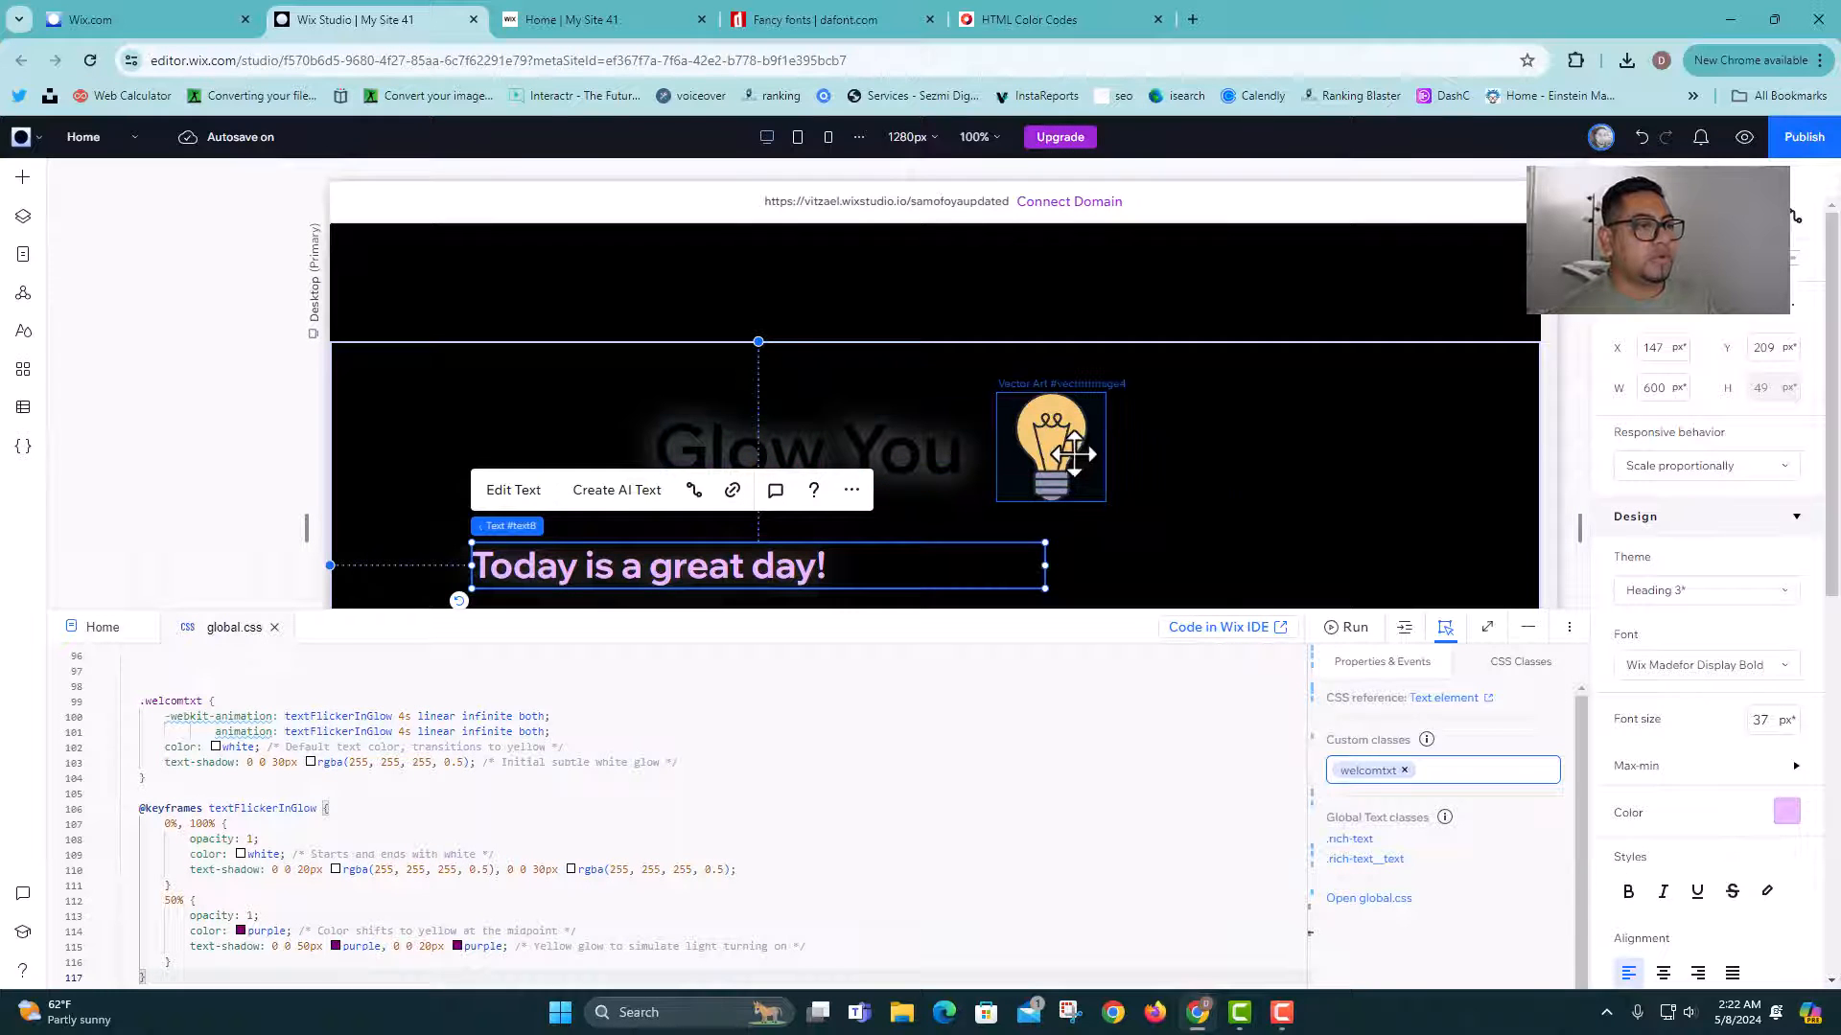
Step: Replace the lightbulb vector art beside the Glow You heading with the plain red heart from Media from Wix
left_click(1050, 445)
left_click_drag(1134, 611, 1114, 326)
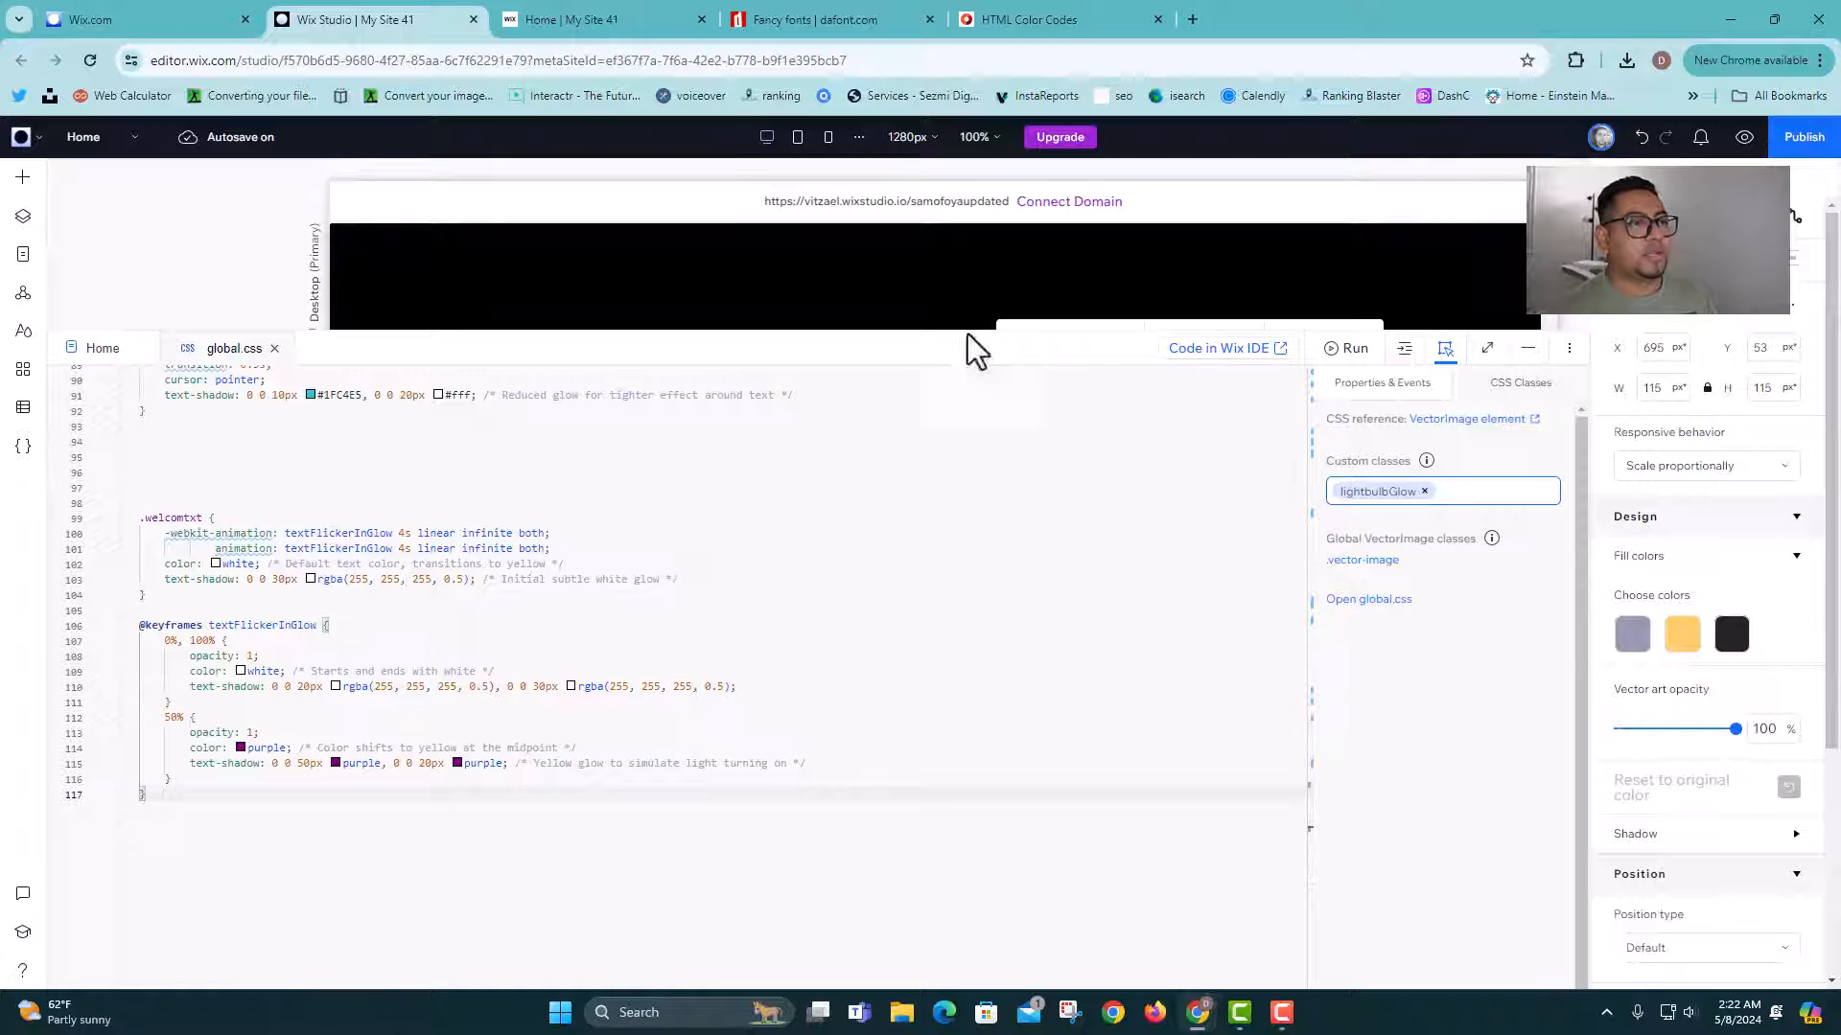
left_click_drag(974, 337, 978, 619)
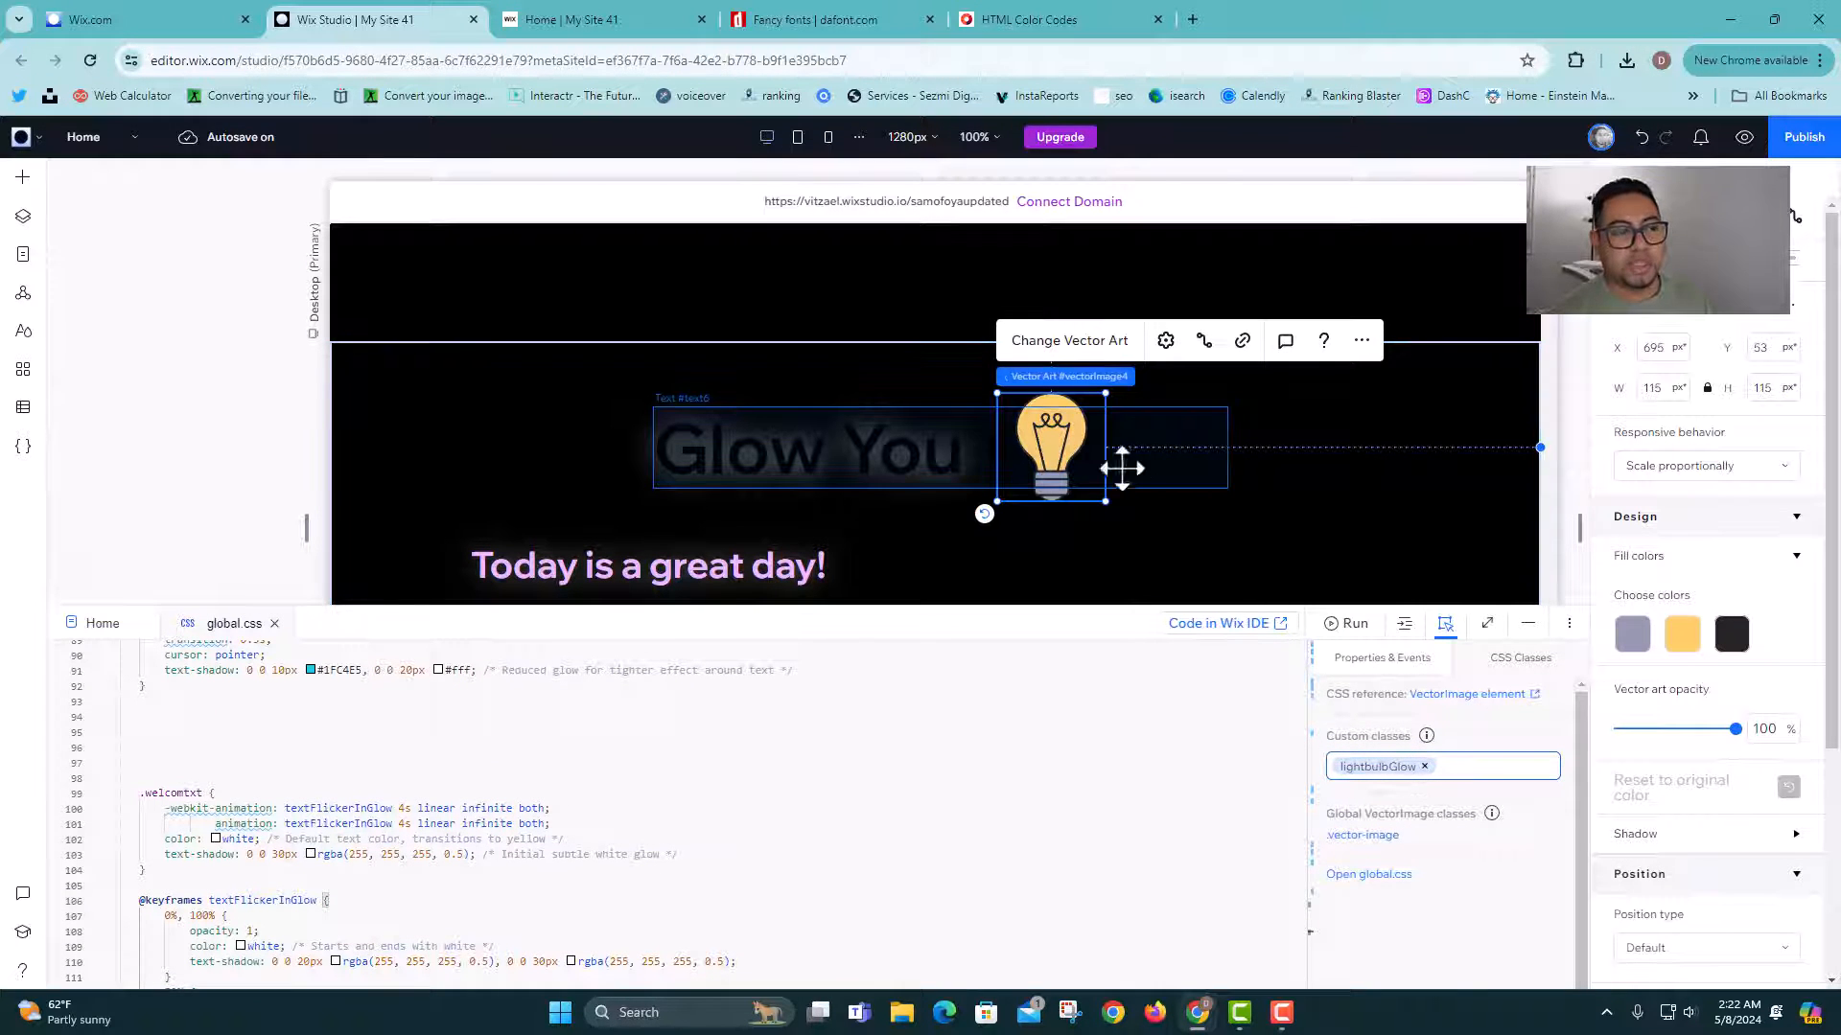
left_click(1062, 347)
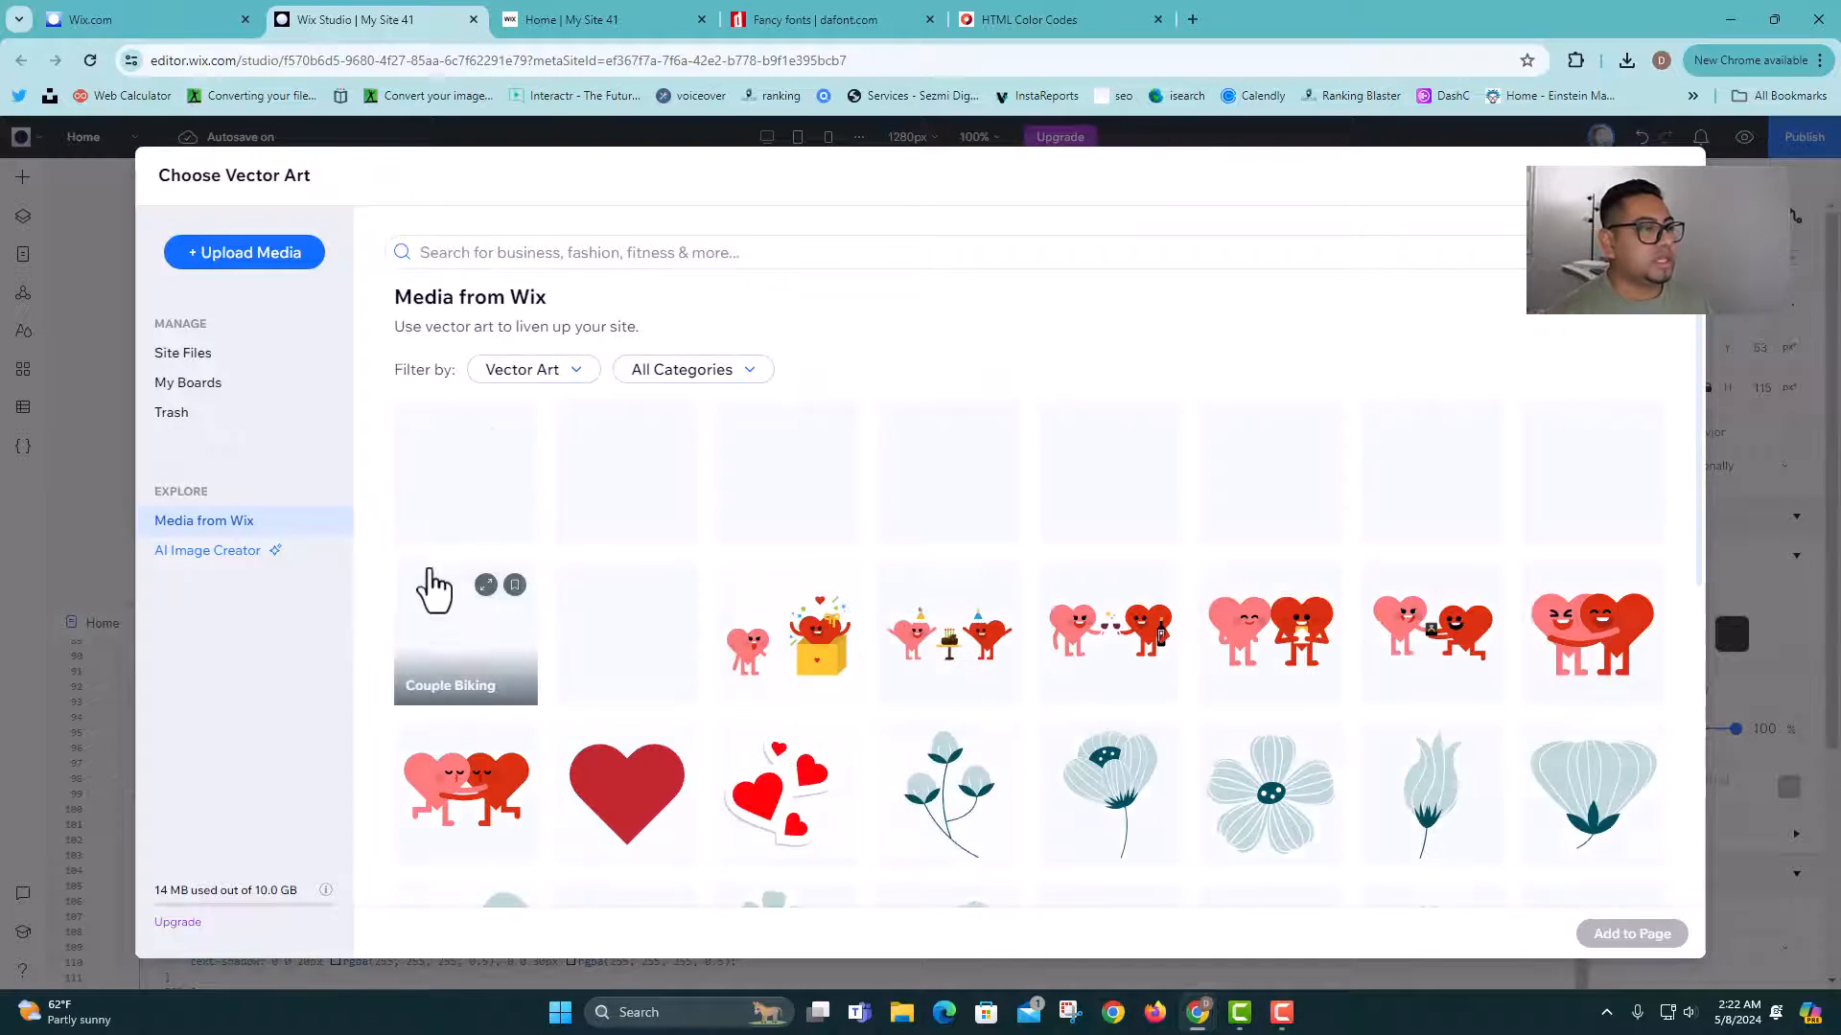
left_click(668, 813)
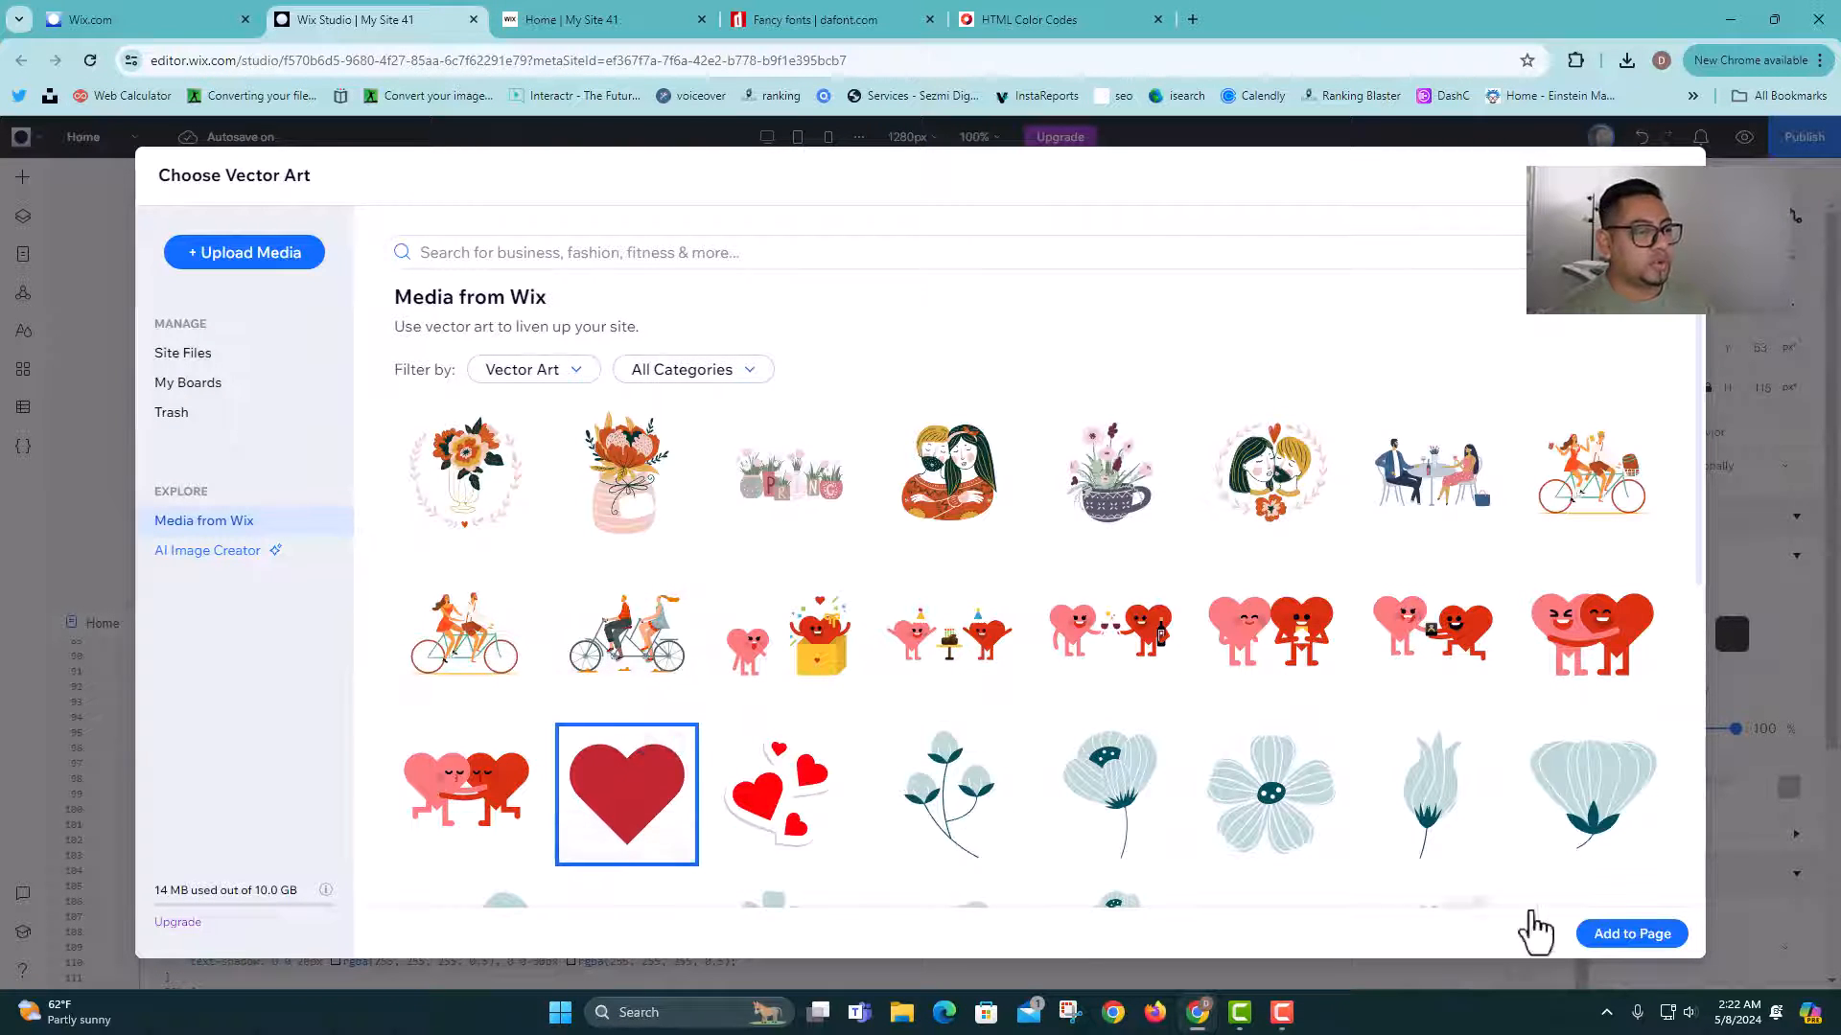
left_click(1641, 935)
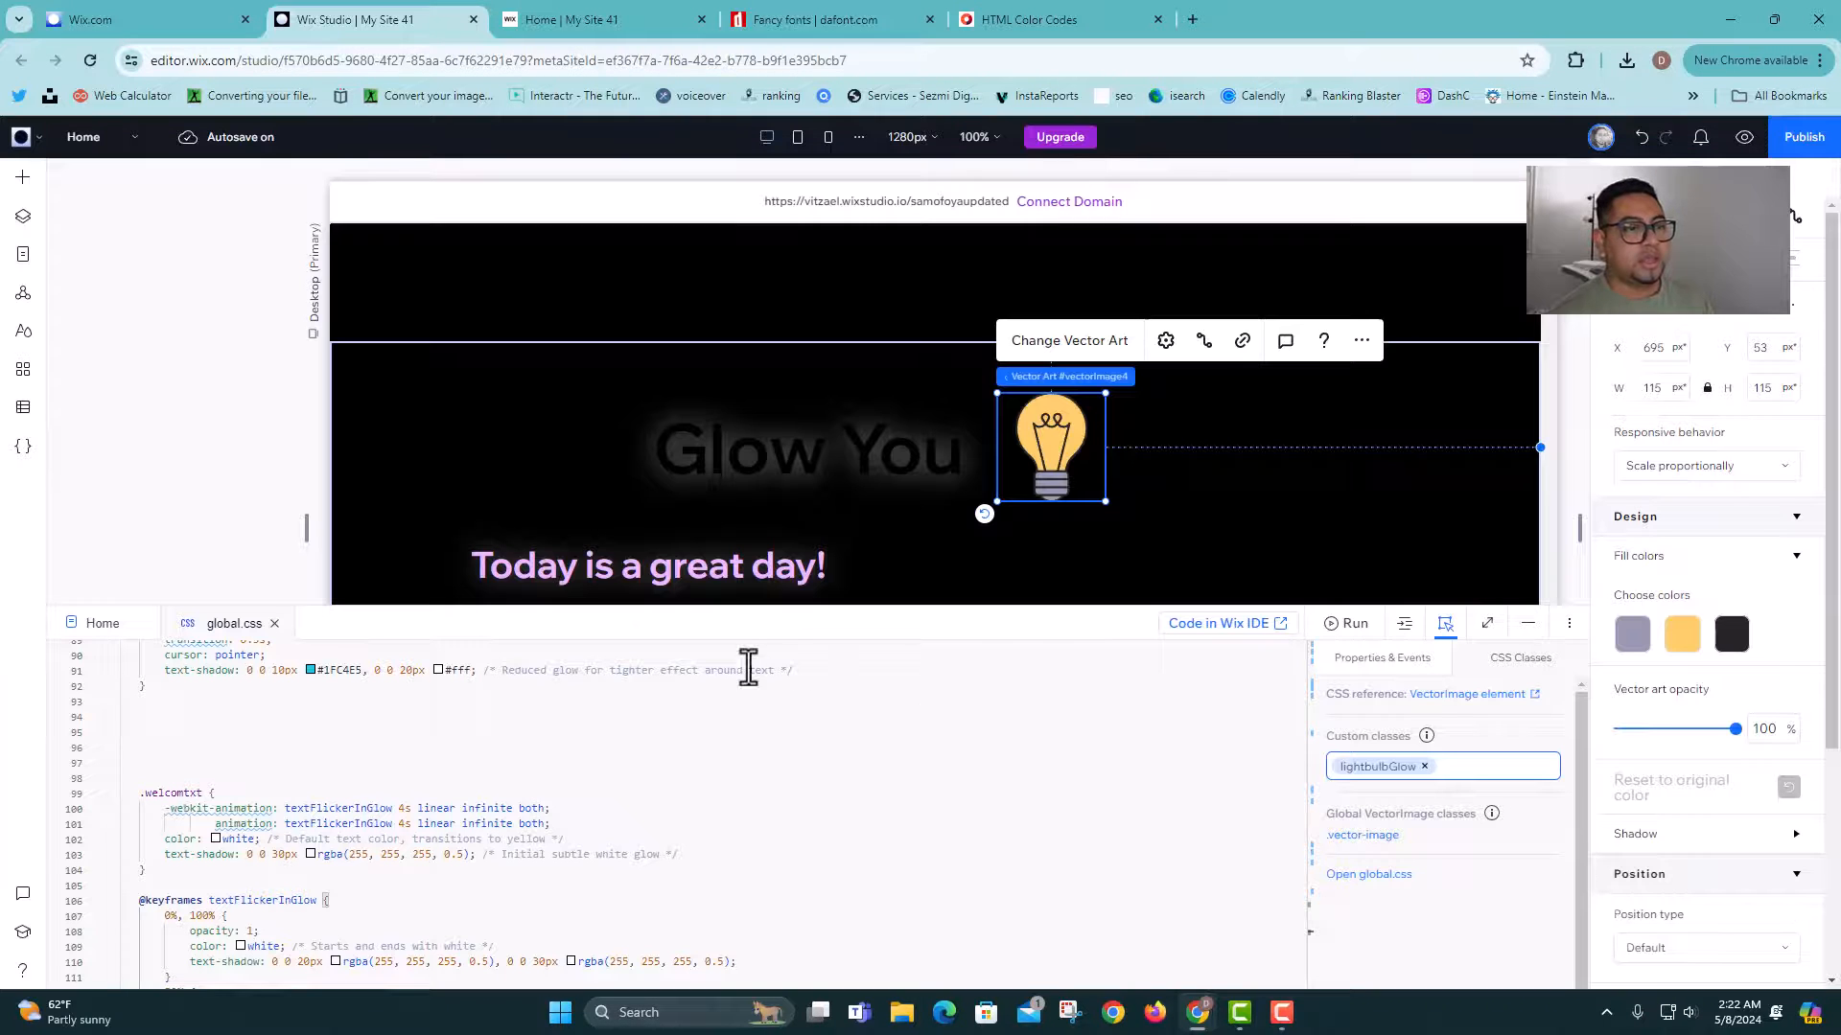
Step: Find the .lightbulbGlow rule in global.css and insert a blank line above it
scroll(709, 786, "down", 2)
scroll(682, 795, "down", 1)
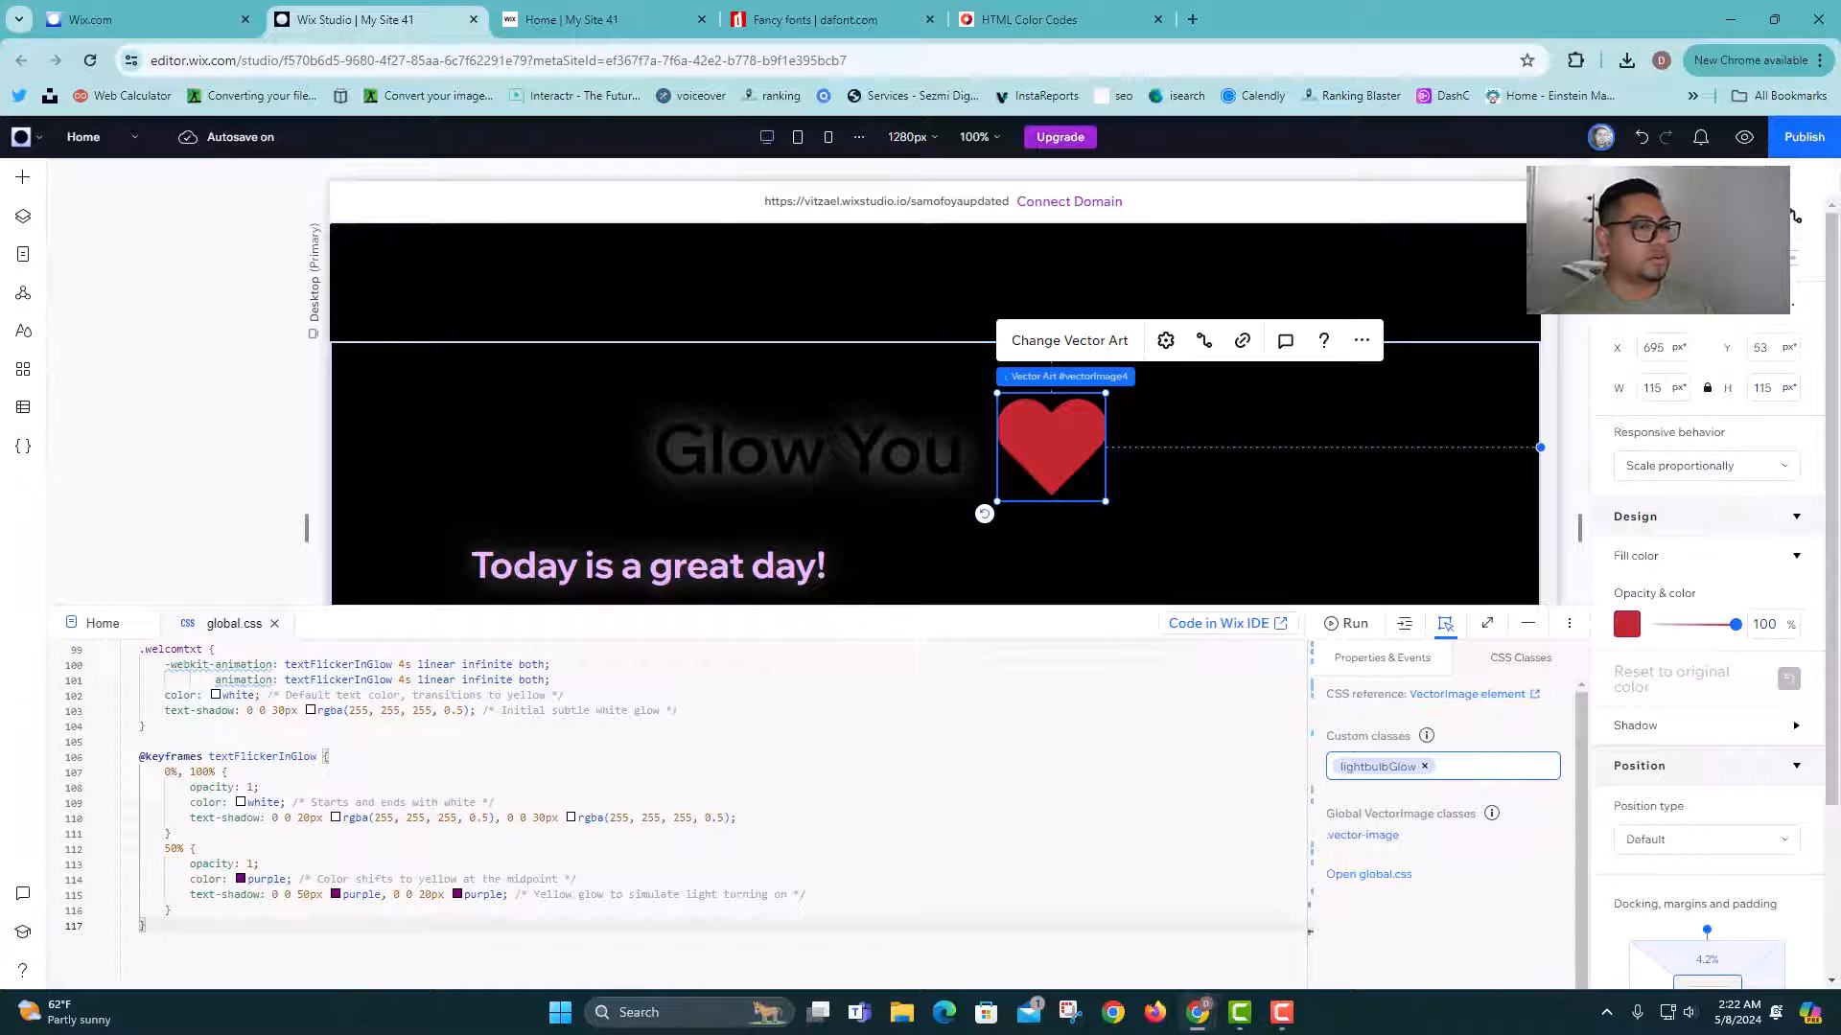
left_click_drag(900, 607, 888, 398)
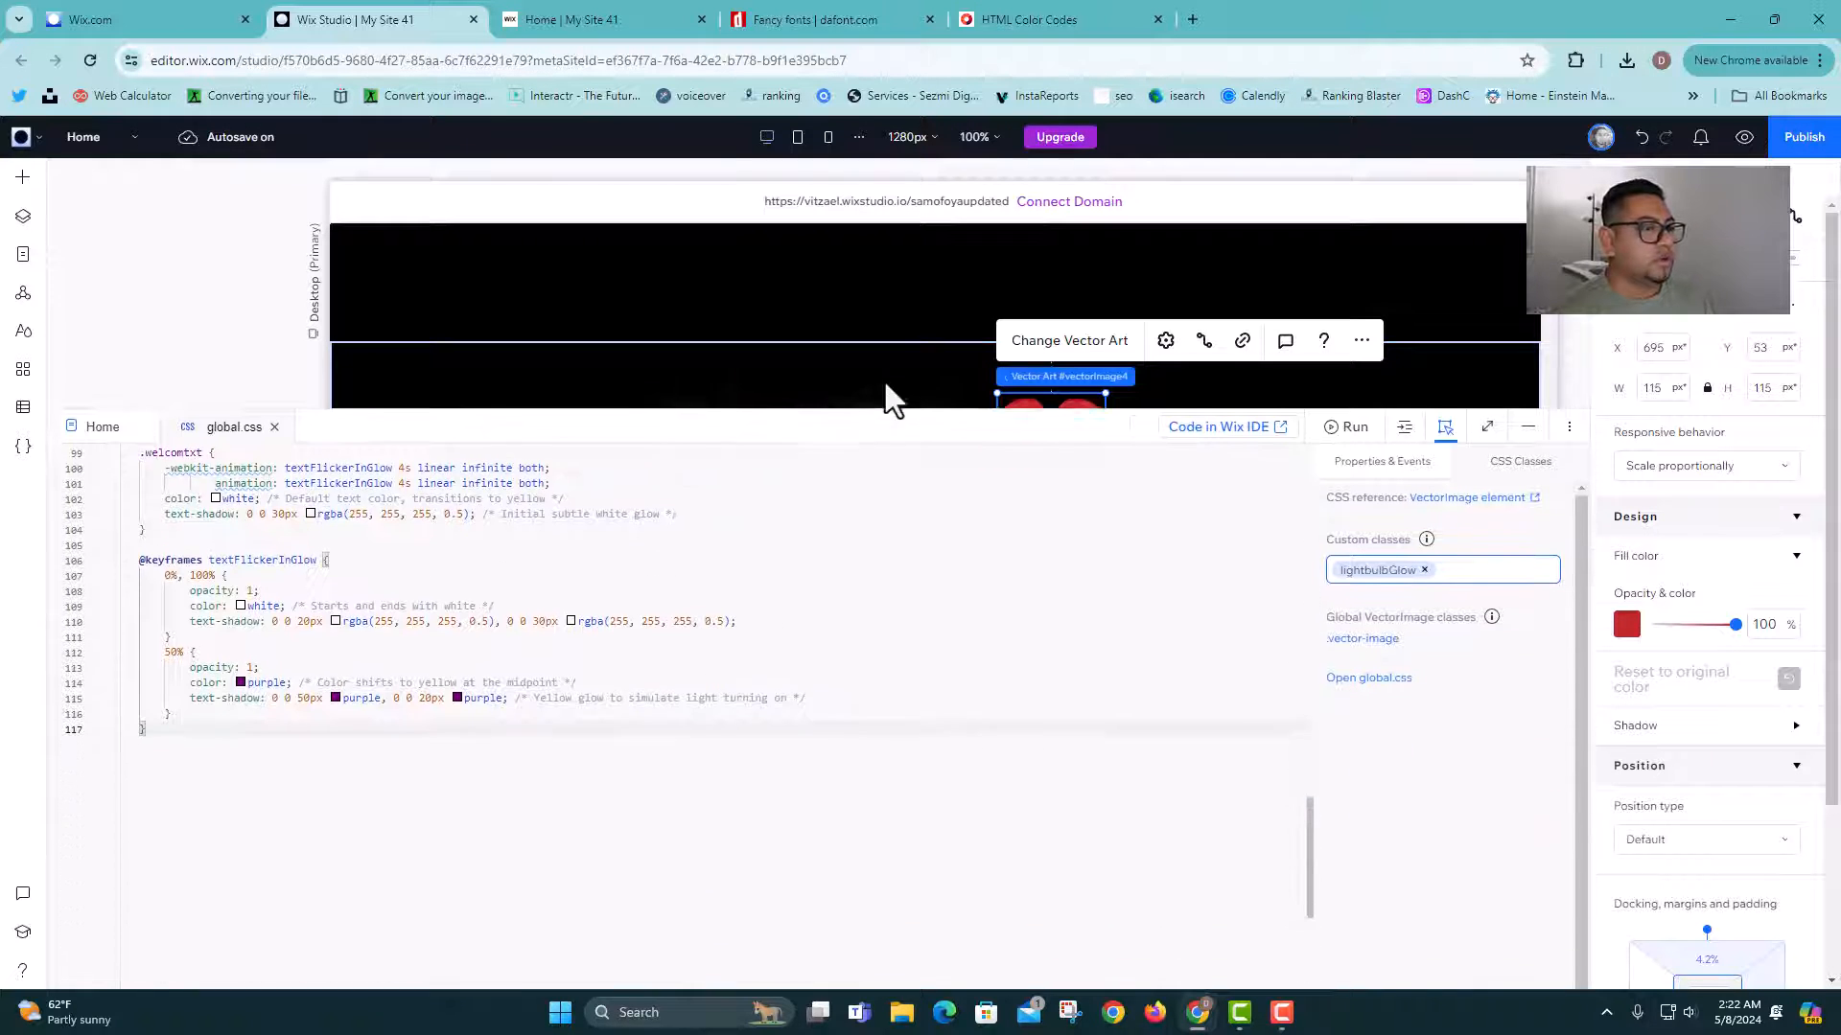
scroll(1055, 491, "up", 3)
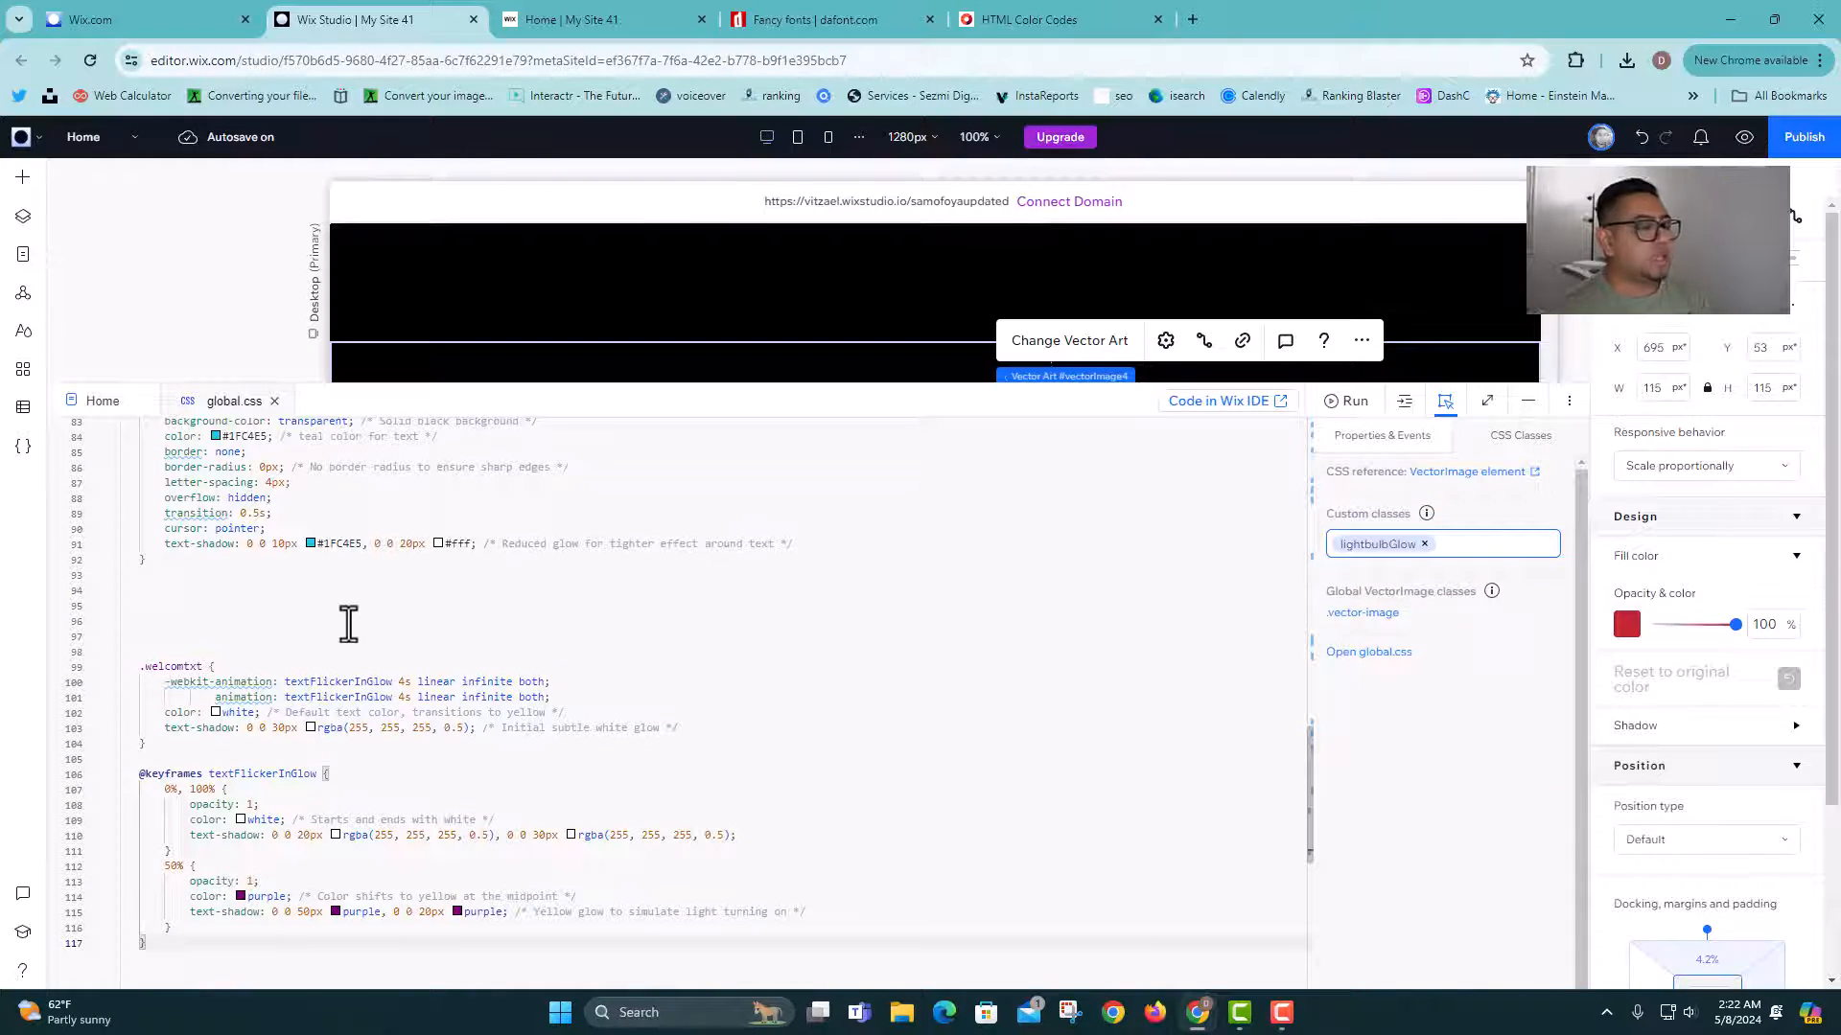
scroll(355, 747, "up", 7)
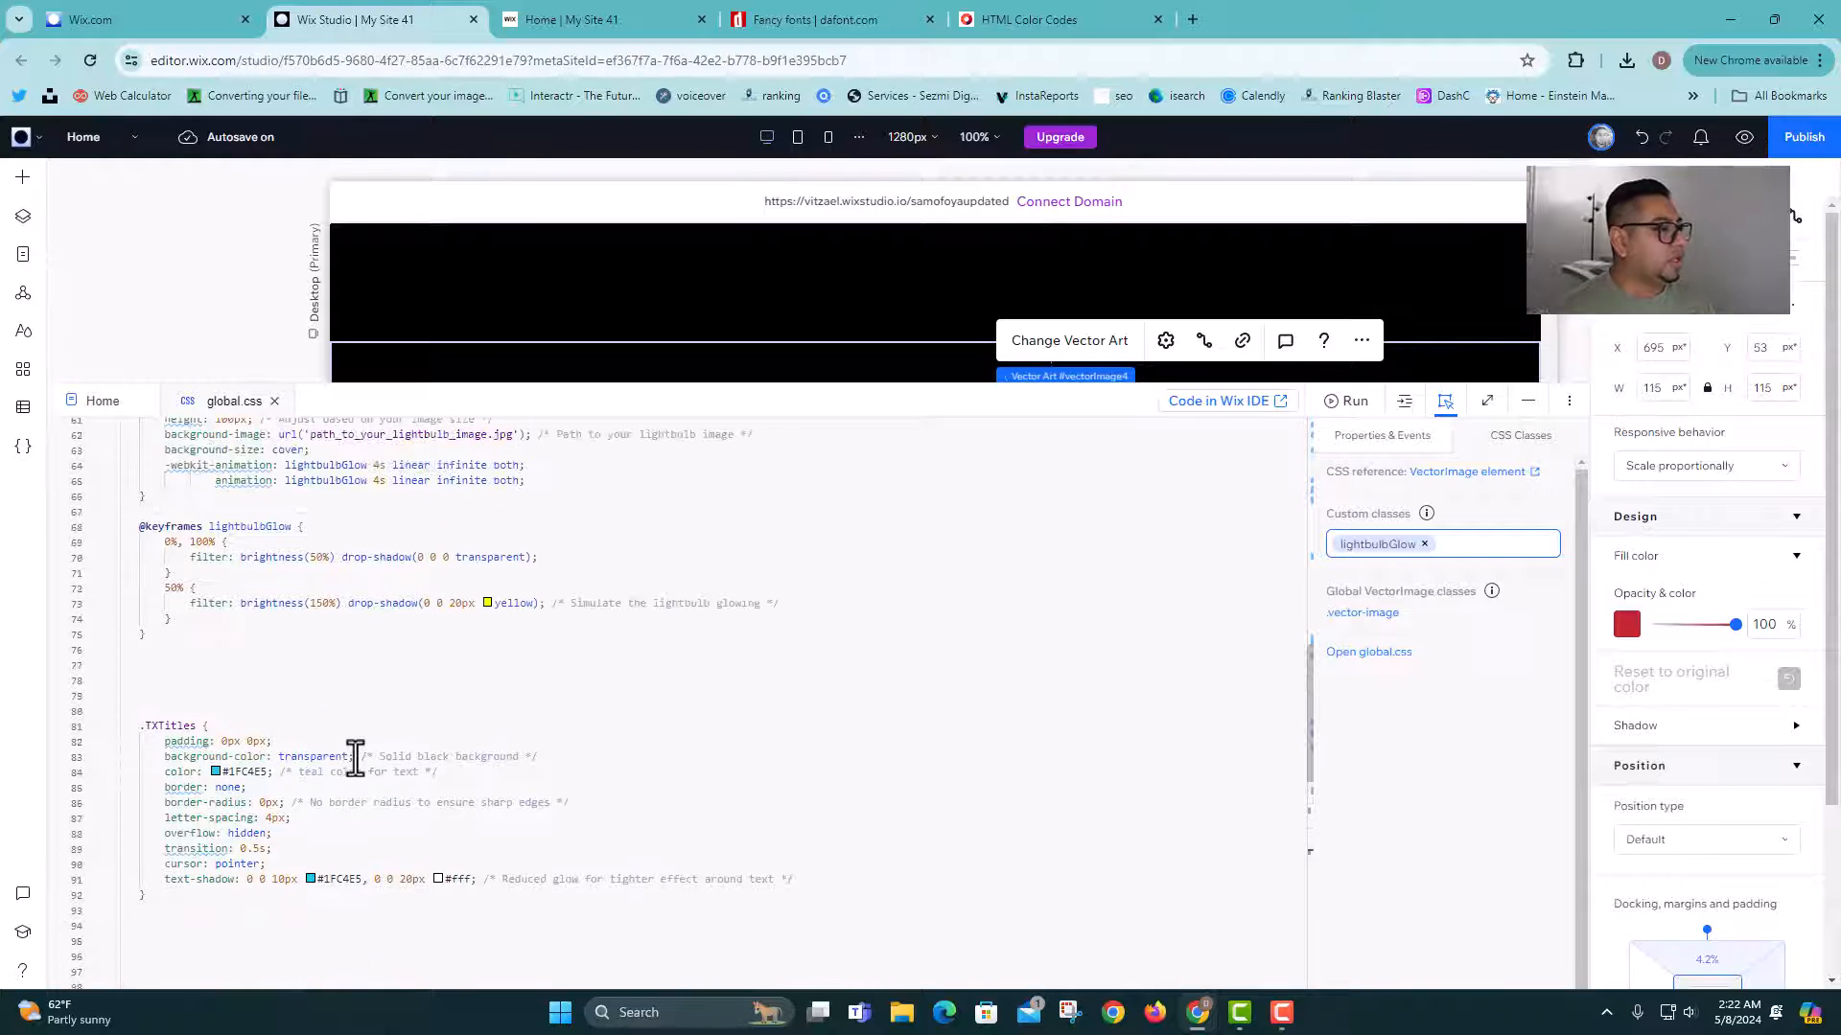
scroll(355, 757, "up", 2)
left_click(227, 594)
scroll(226, 600, "up", 3)
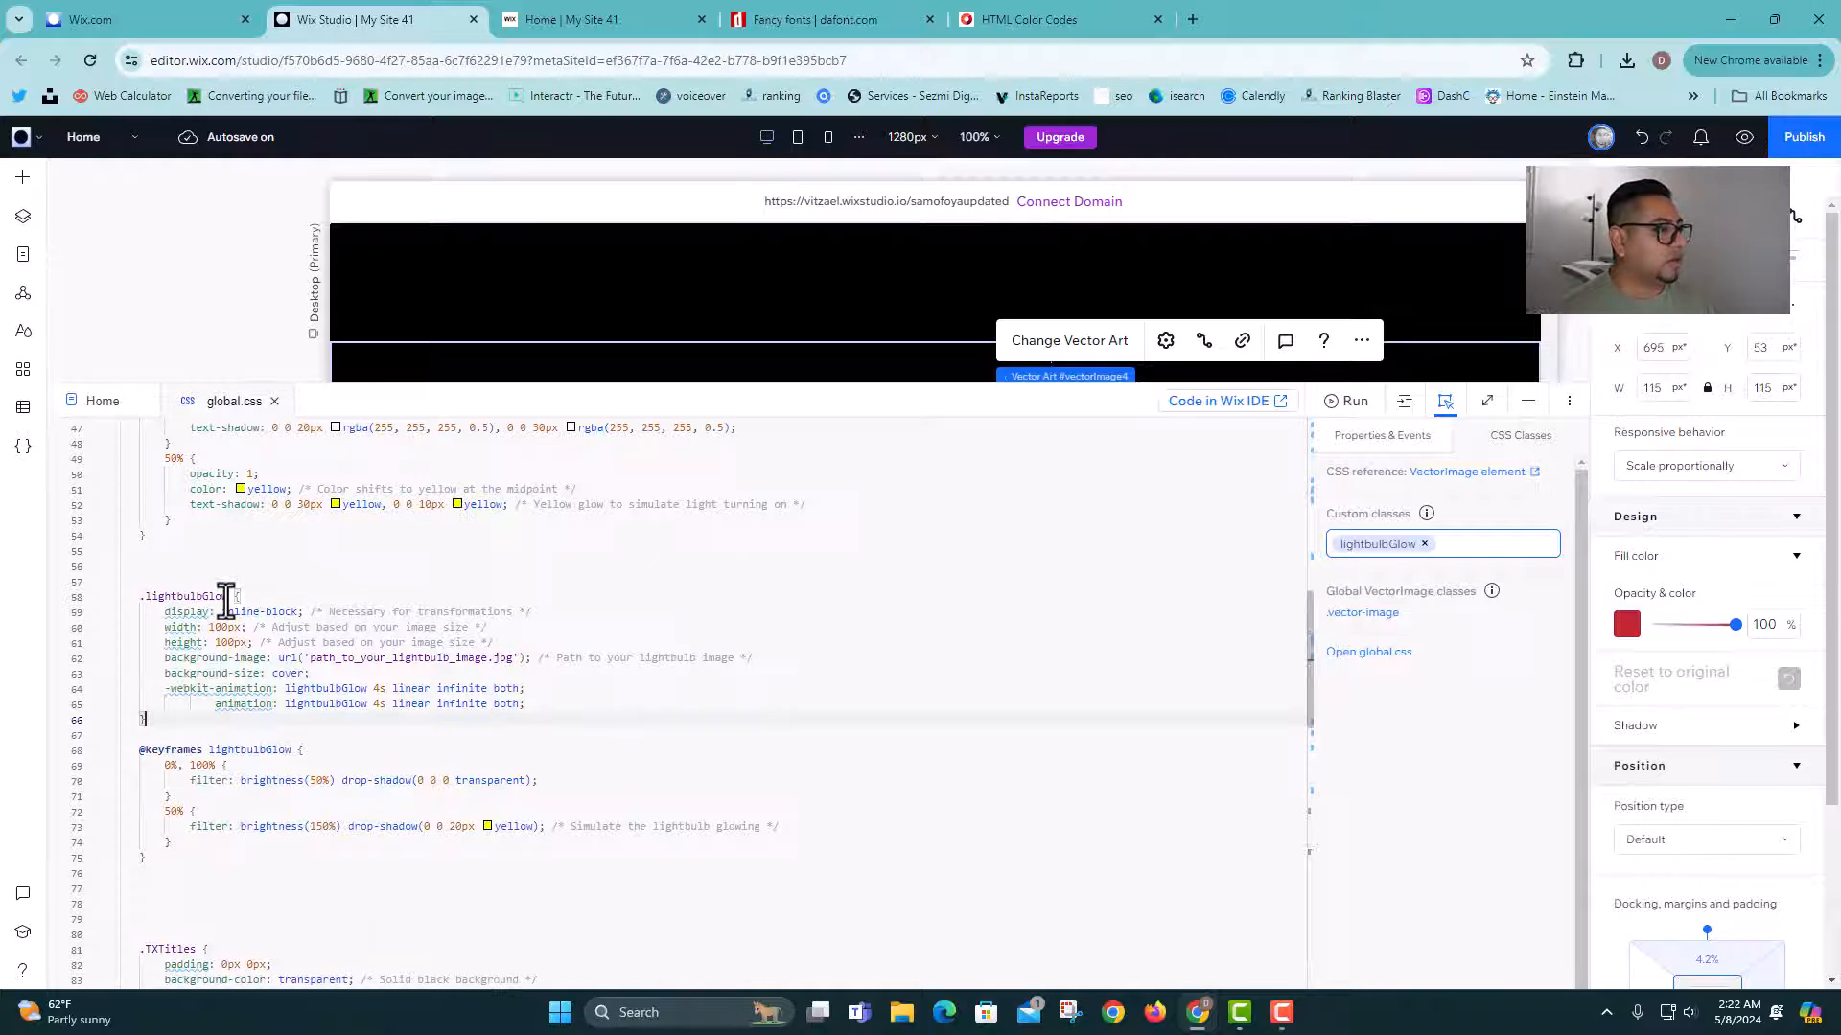
left_click(174, 580)
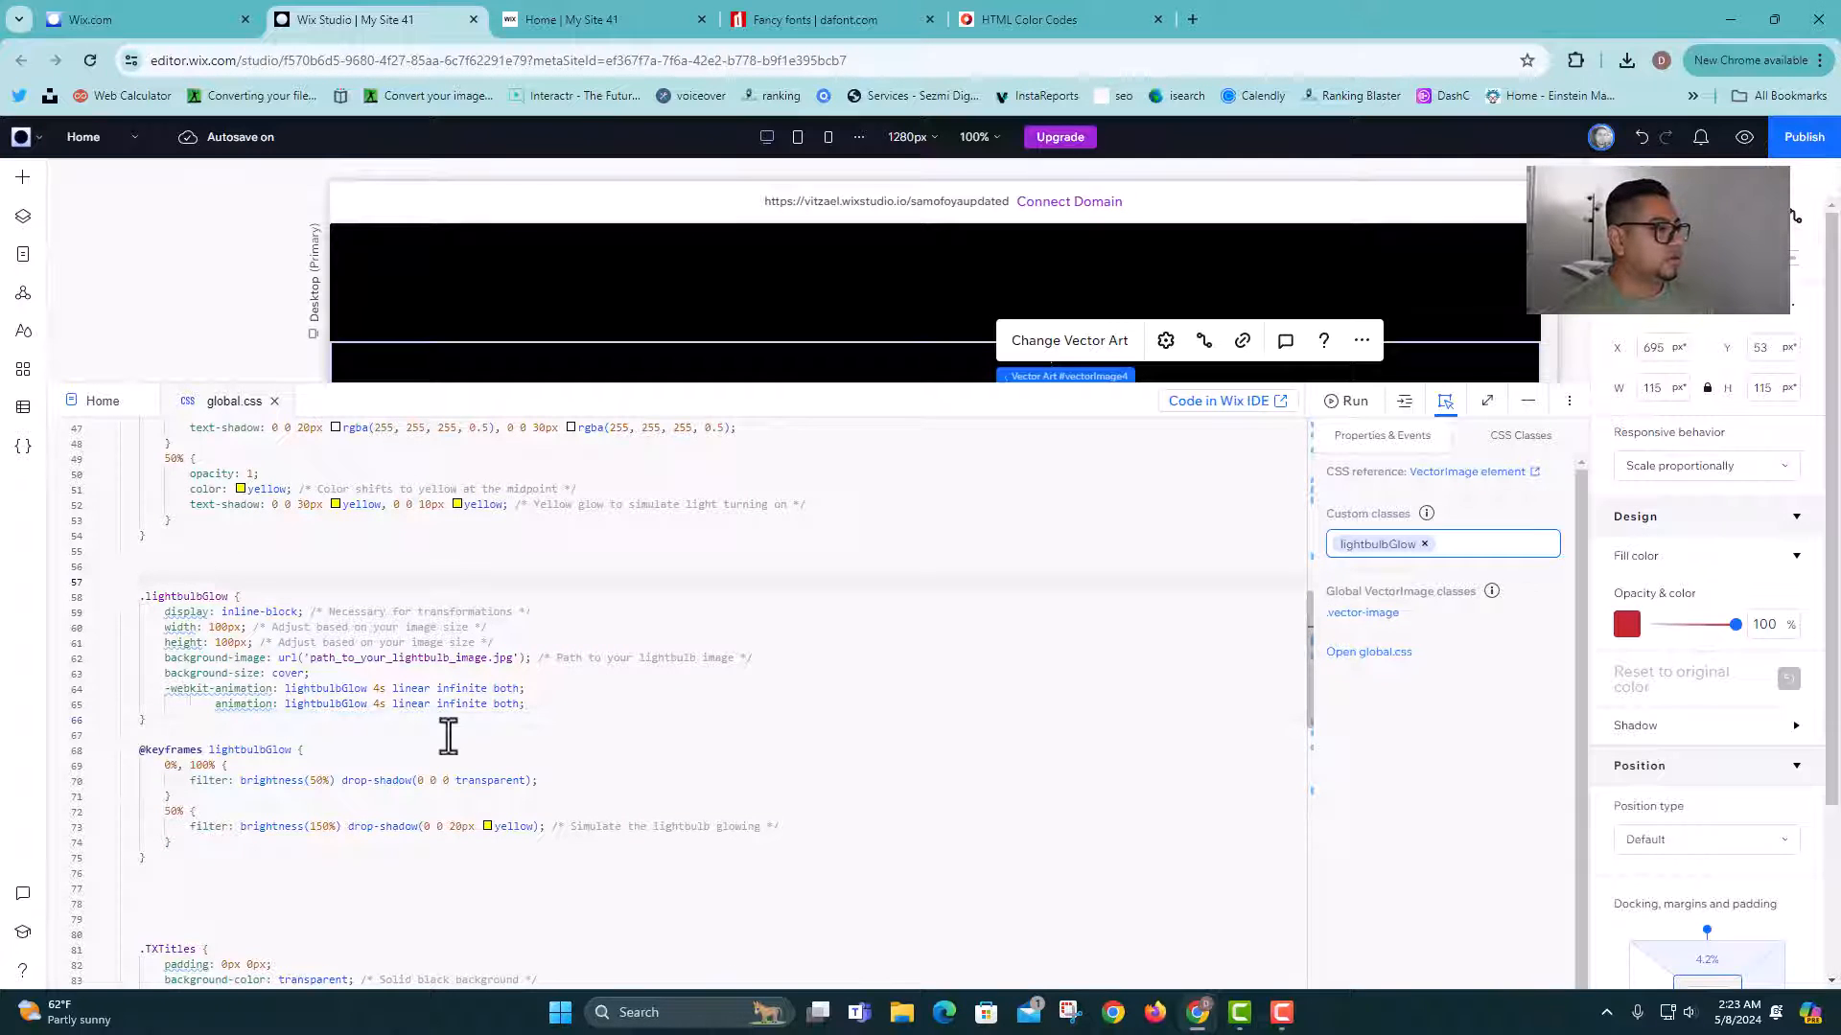
key("Return")
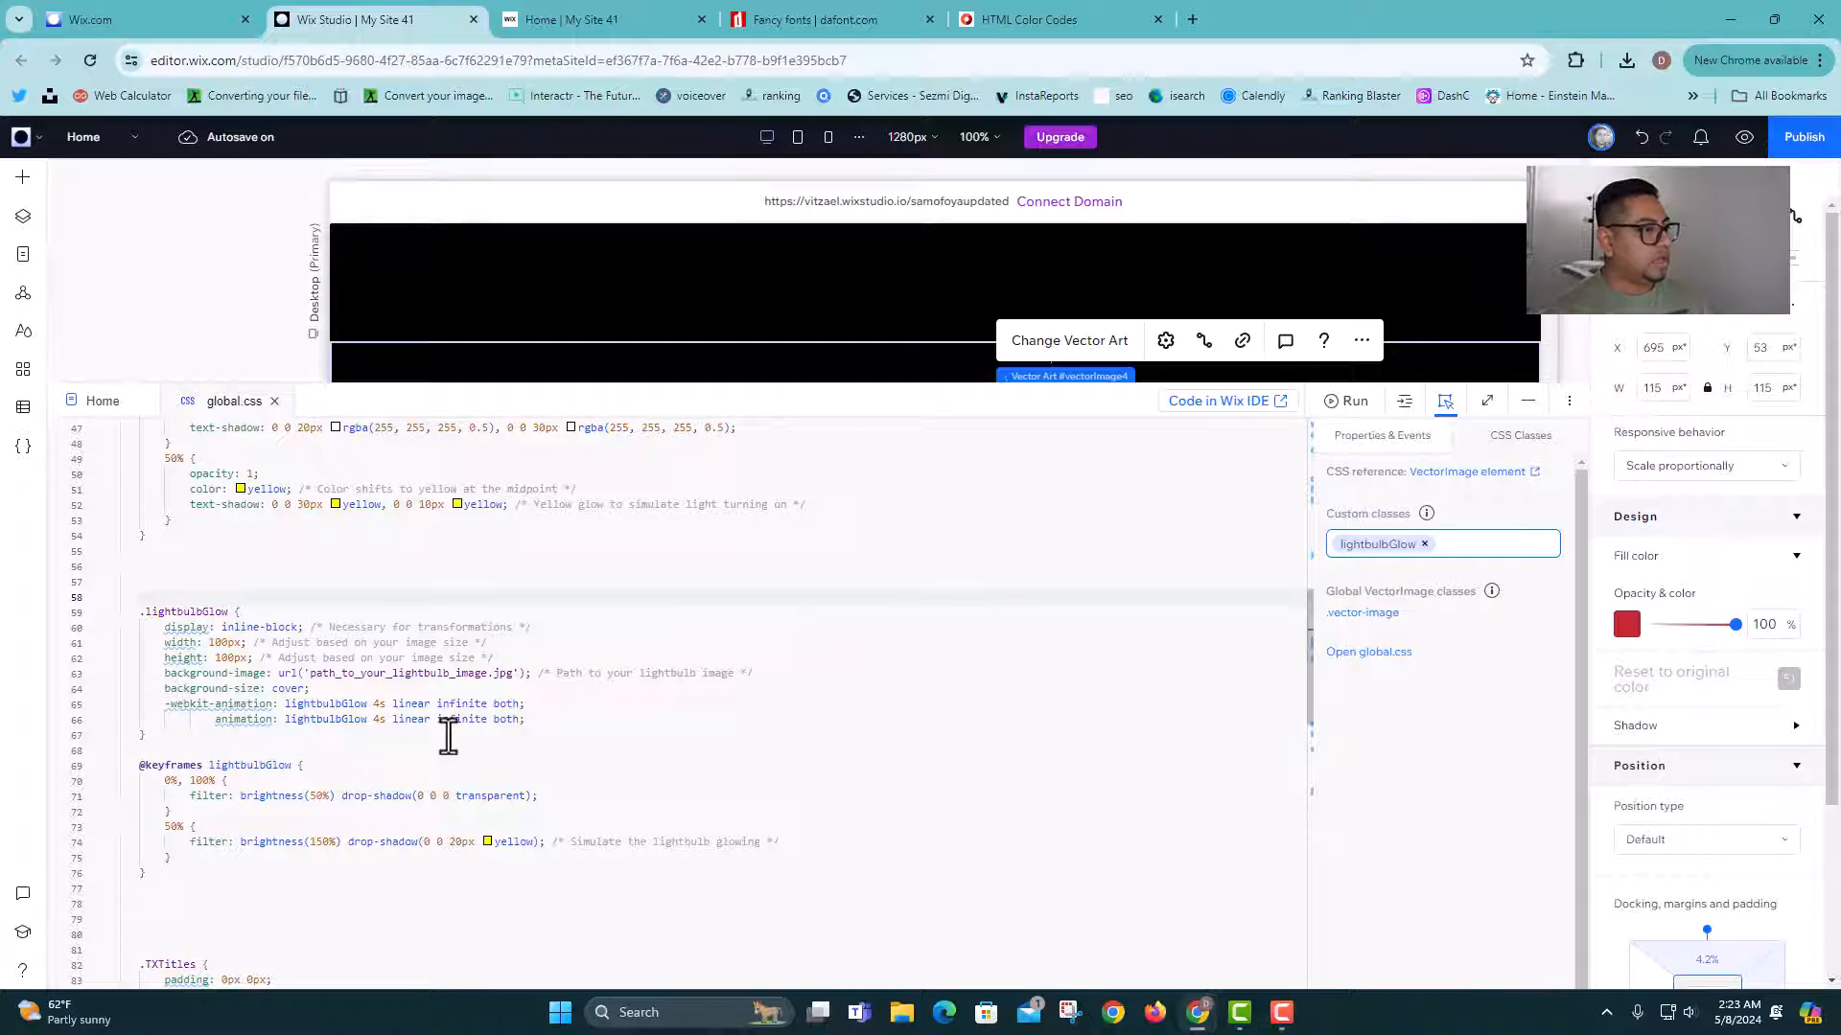
Step: Examine the yellow color values in the lightbulbGlow keyframes and in the textGlow code above them
scroll(301, 714, "down", 1)
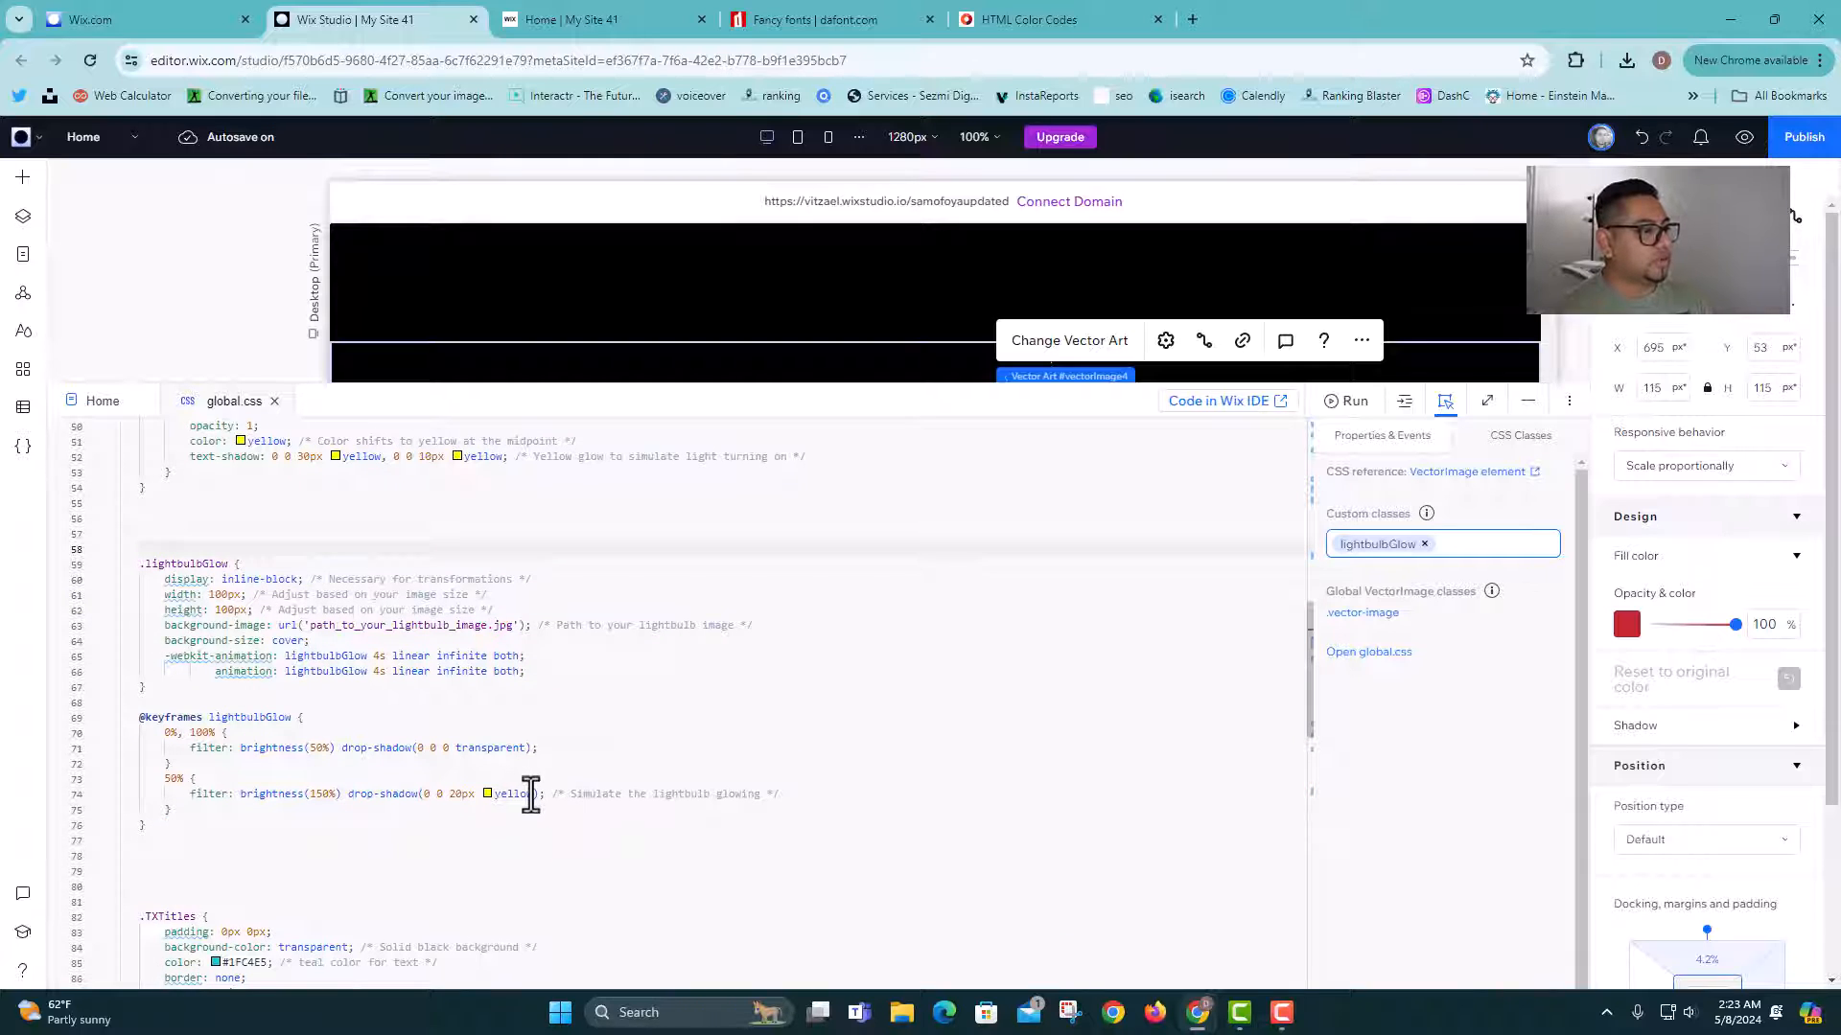
double_click(530, 794)
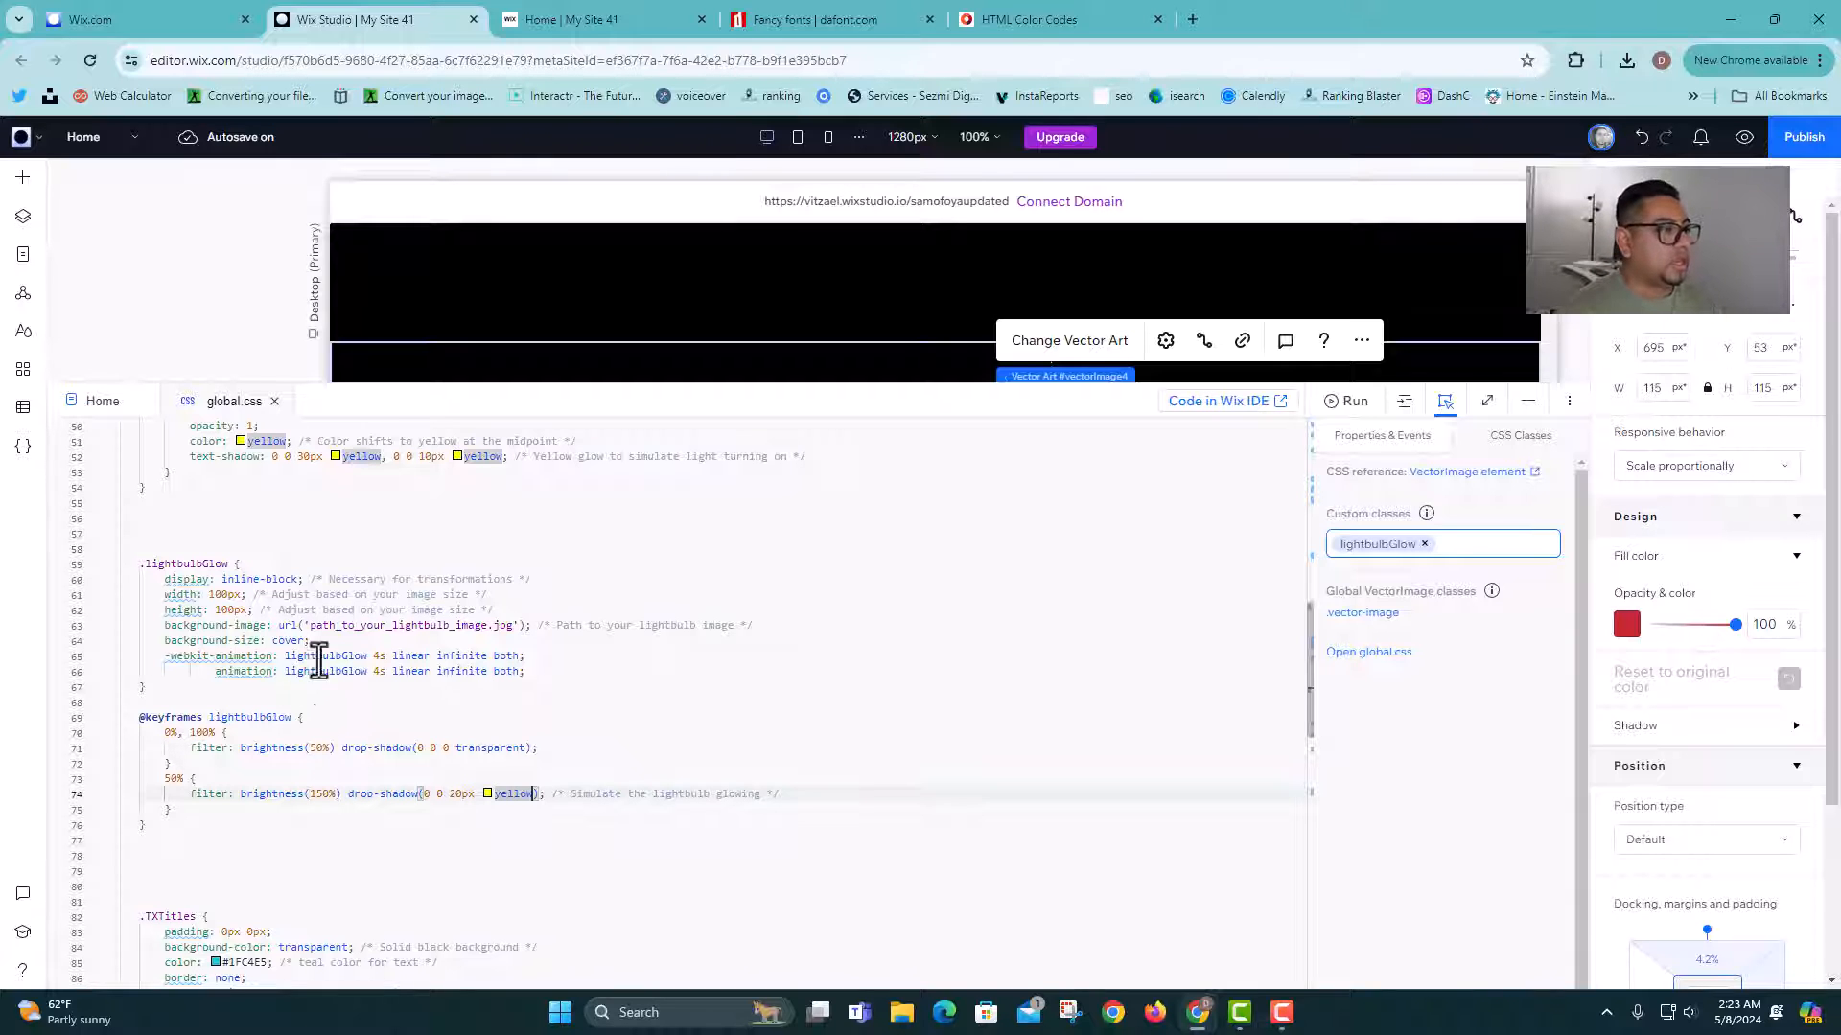
scroll(320, 661, "up", 10)
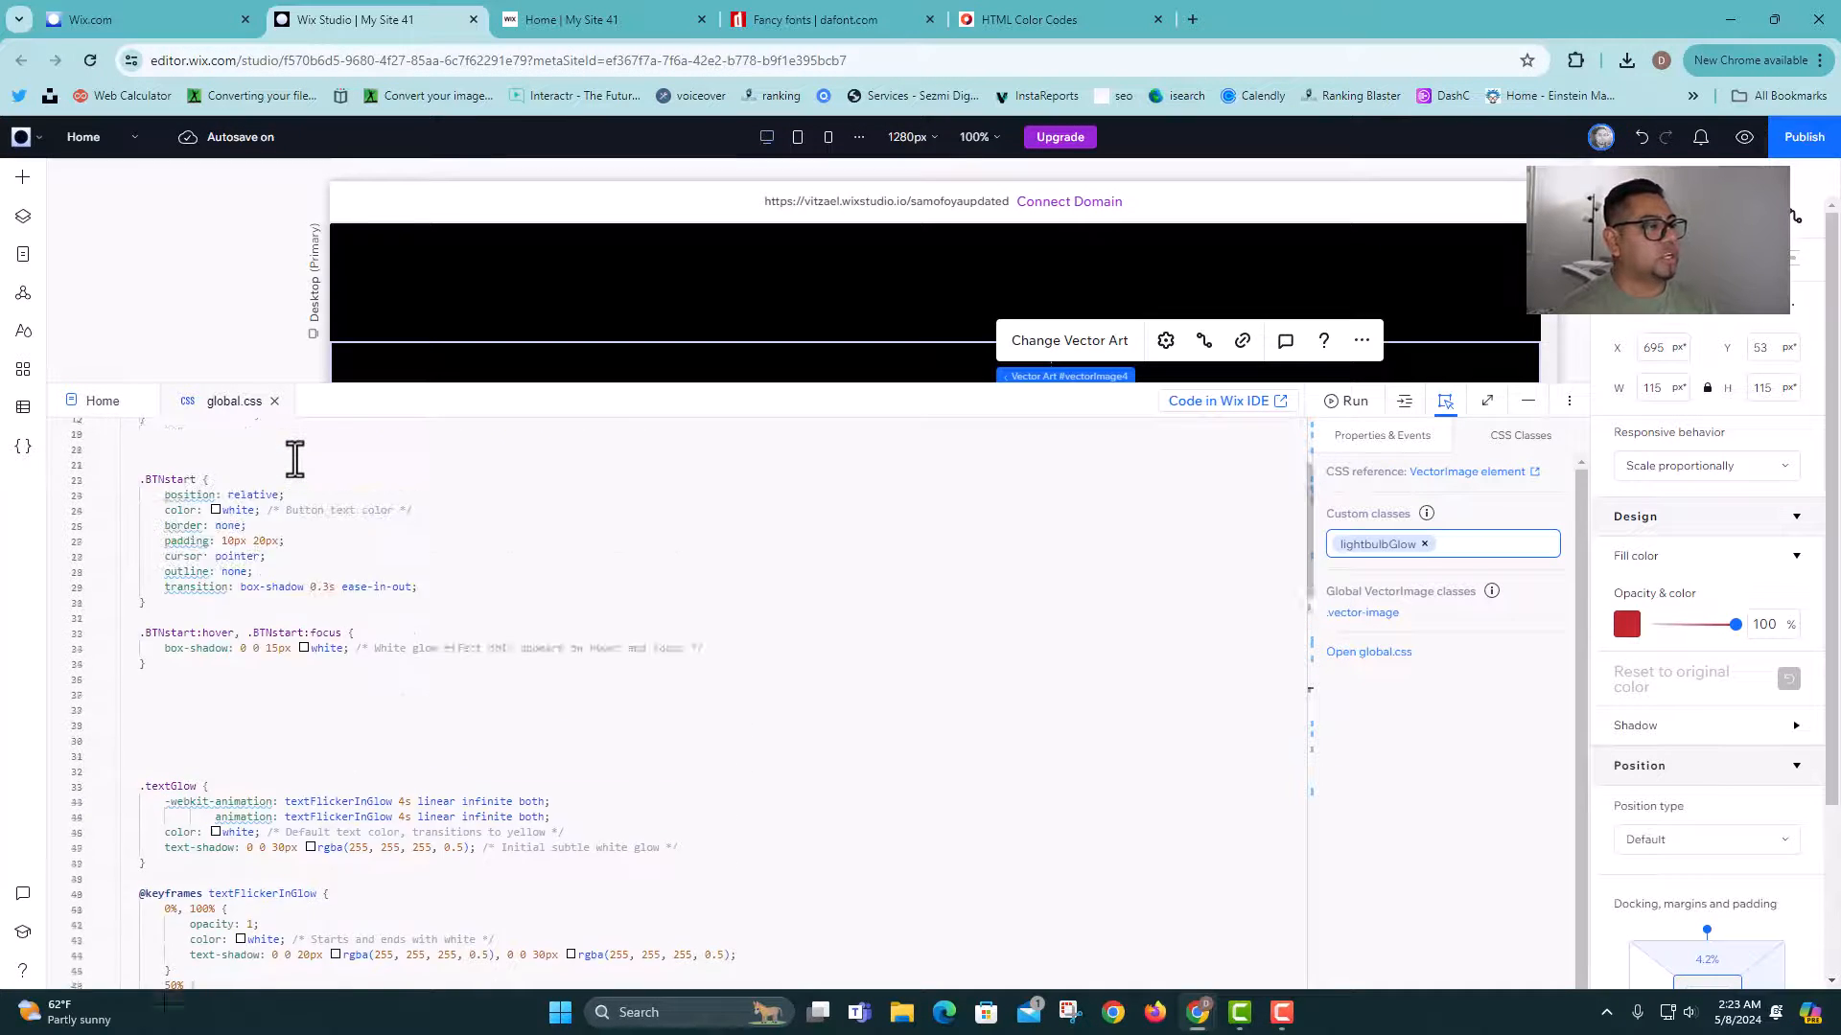
scroll(295, 464, "down", 5)
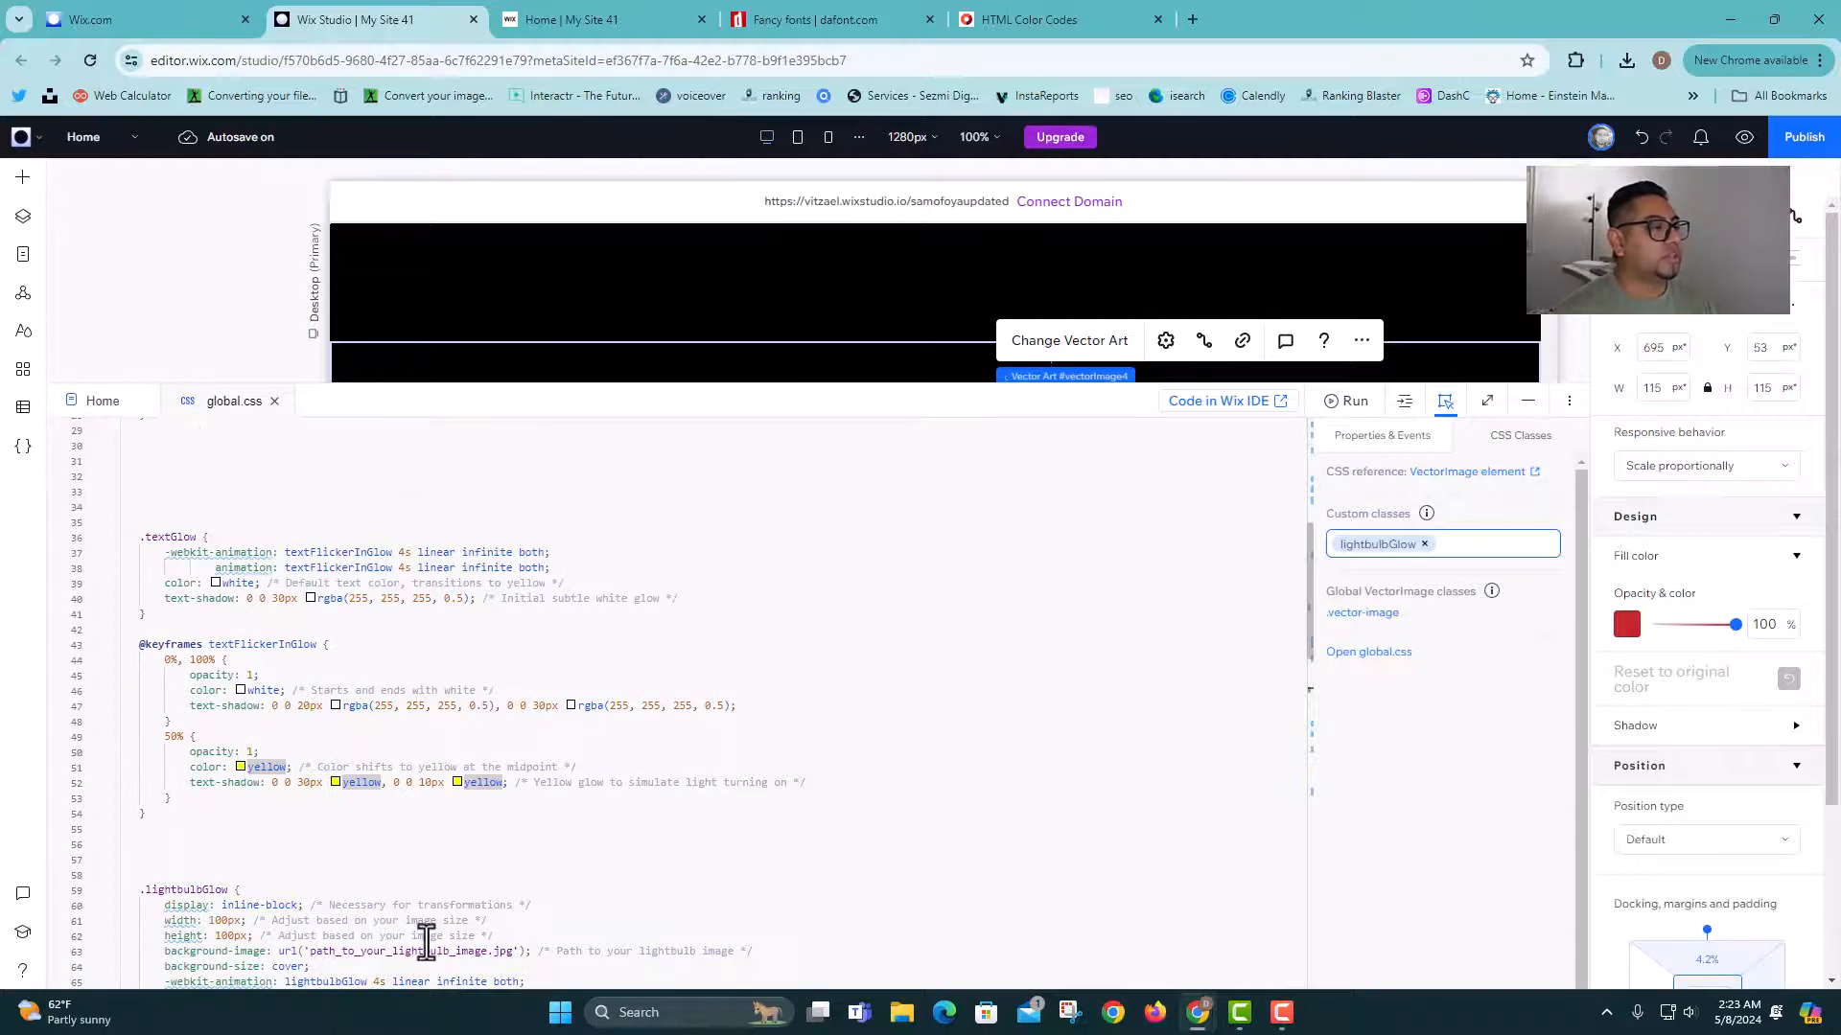
scroll(424, 813, "down", 1)
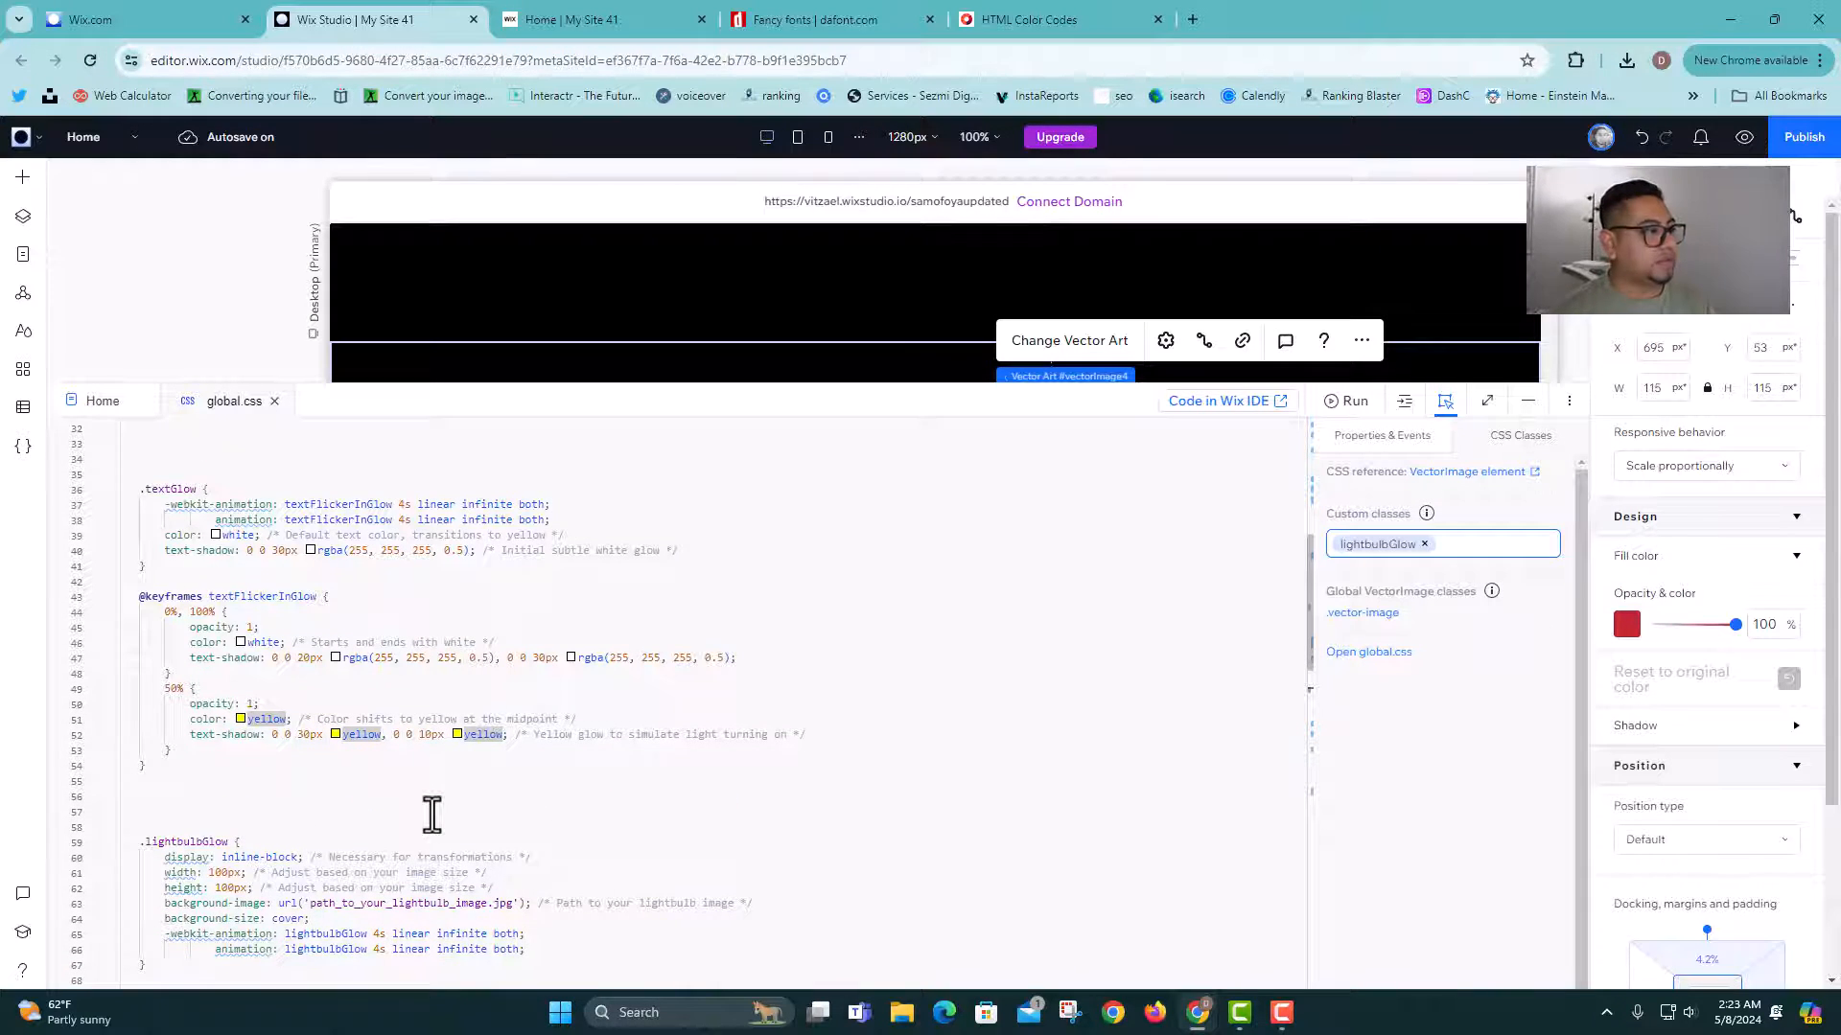
scroll(432, 814, "down", 5)
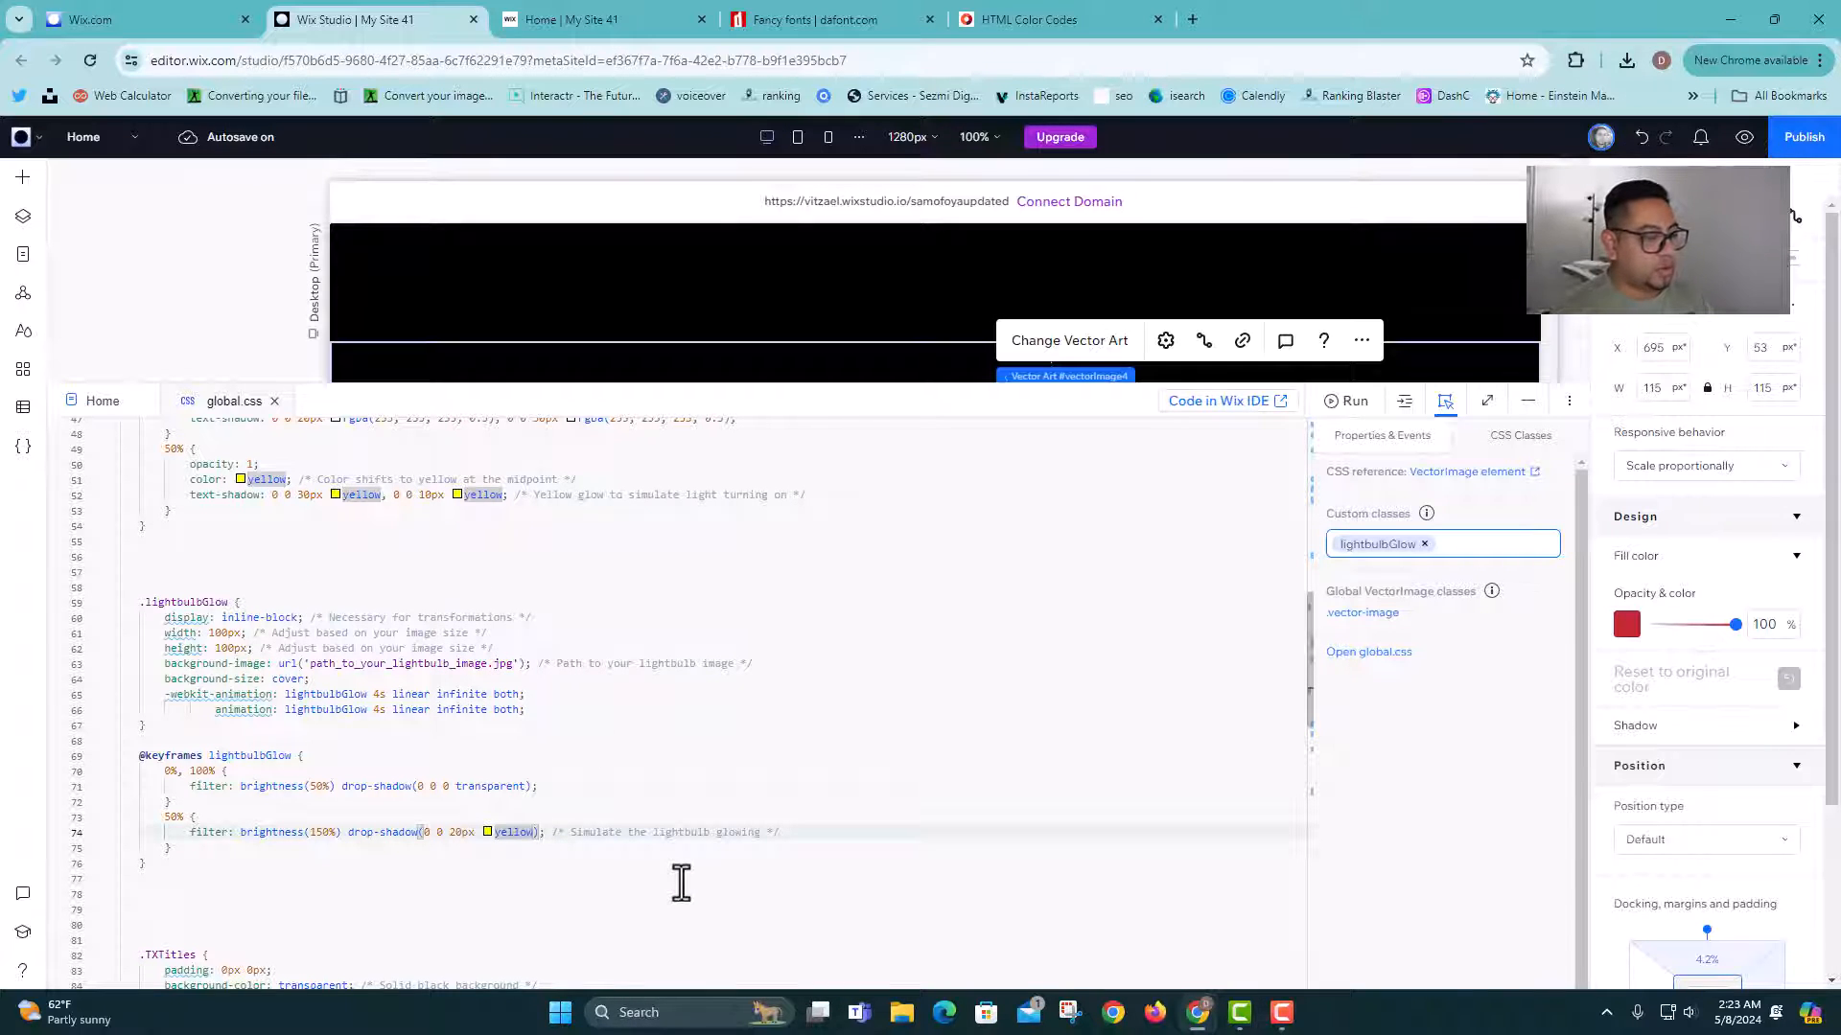
key("BackSpace")
key("BackSpace")
key("BackSpace")
key("BackSpace")
key("BackSpace")
key("BackSpace")
key("BackSpace")
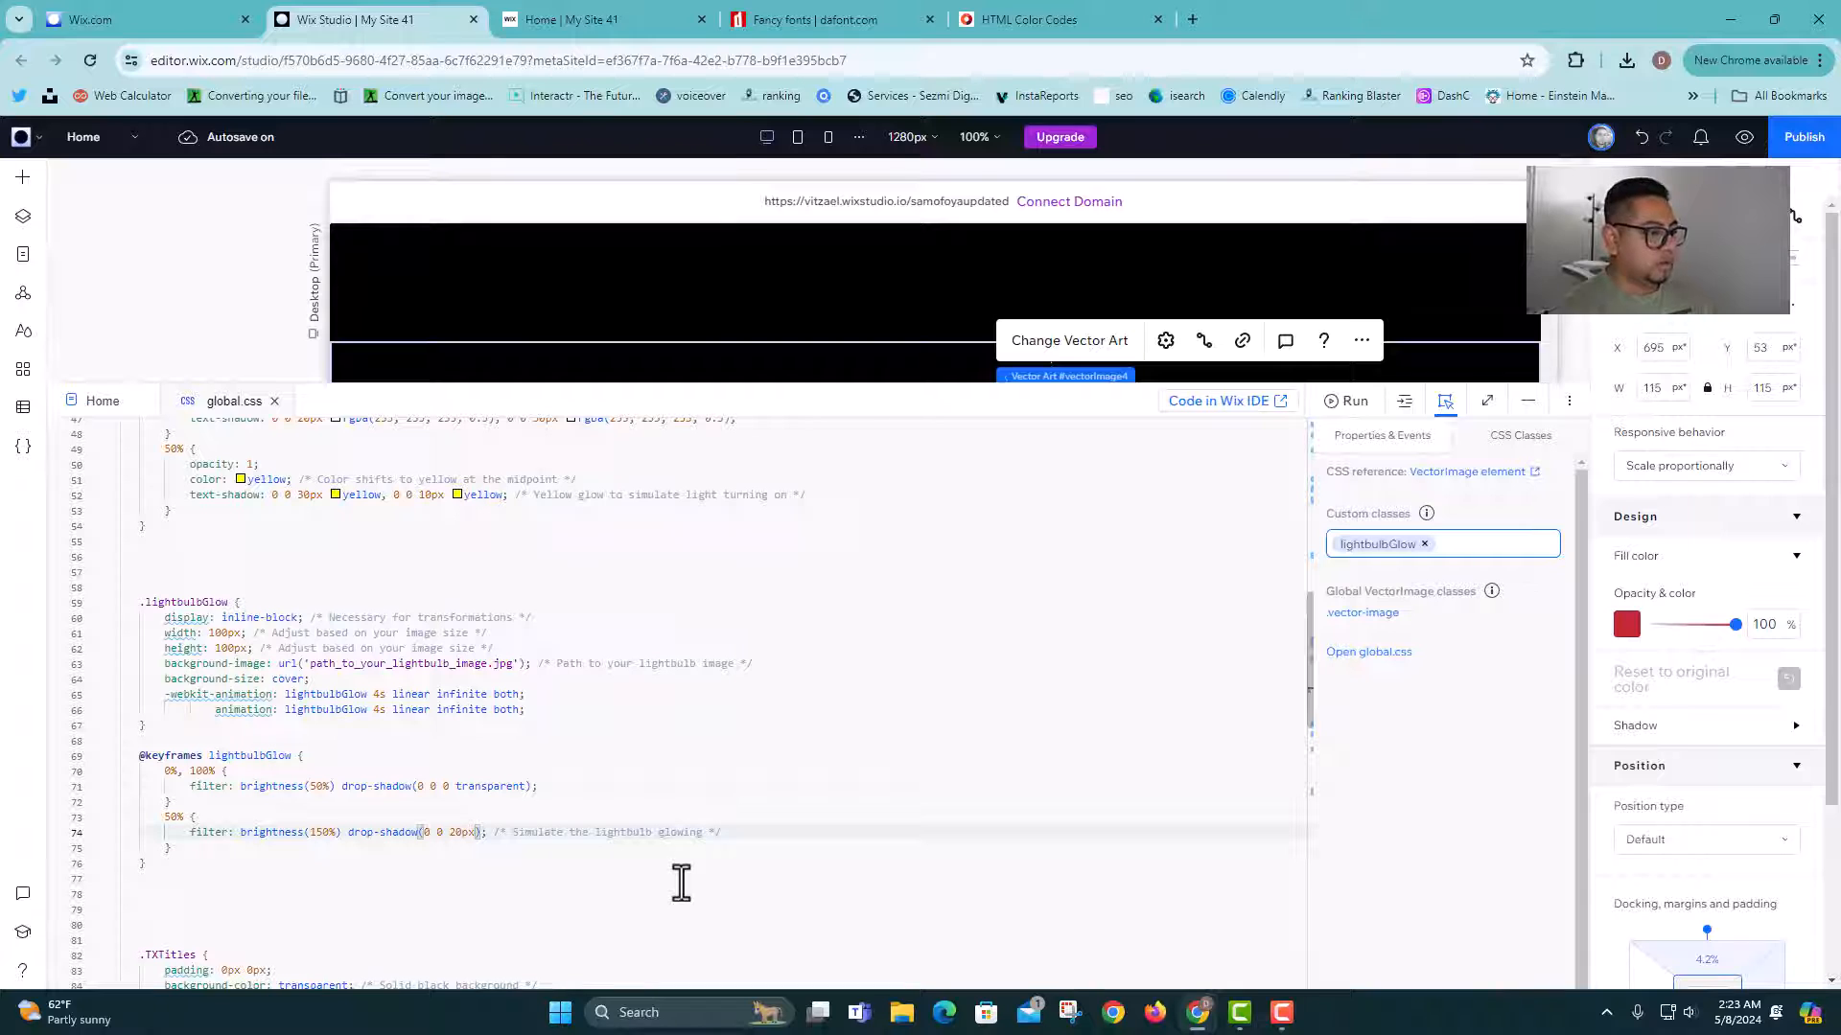
key("ctrl+z")
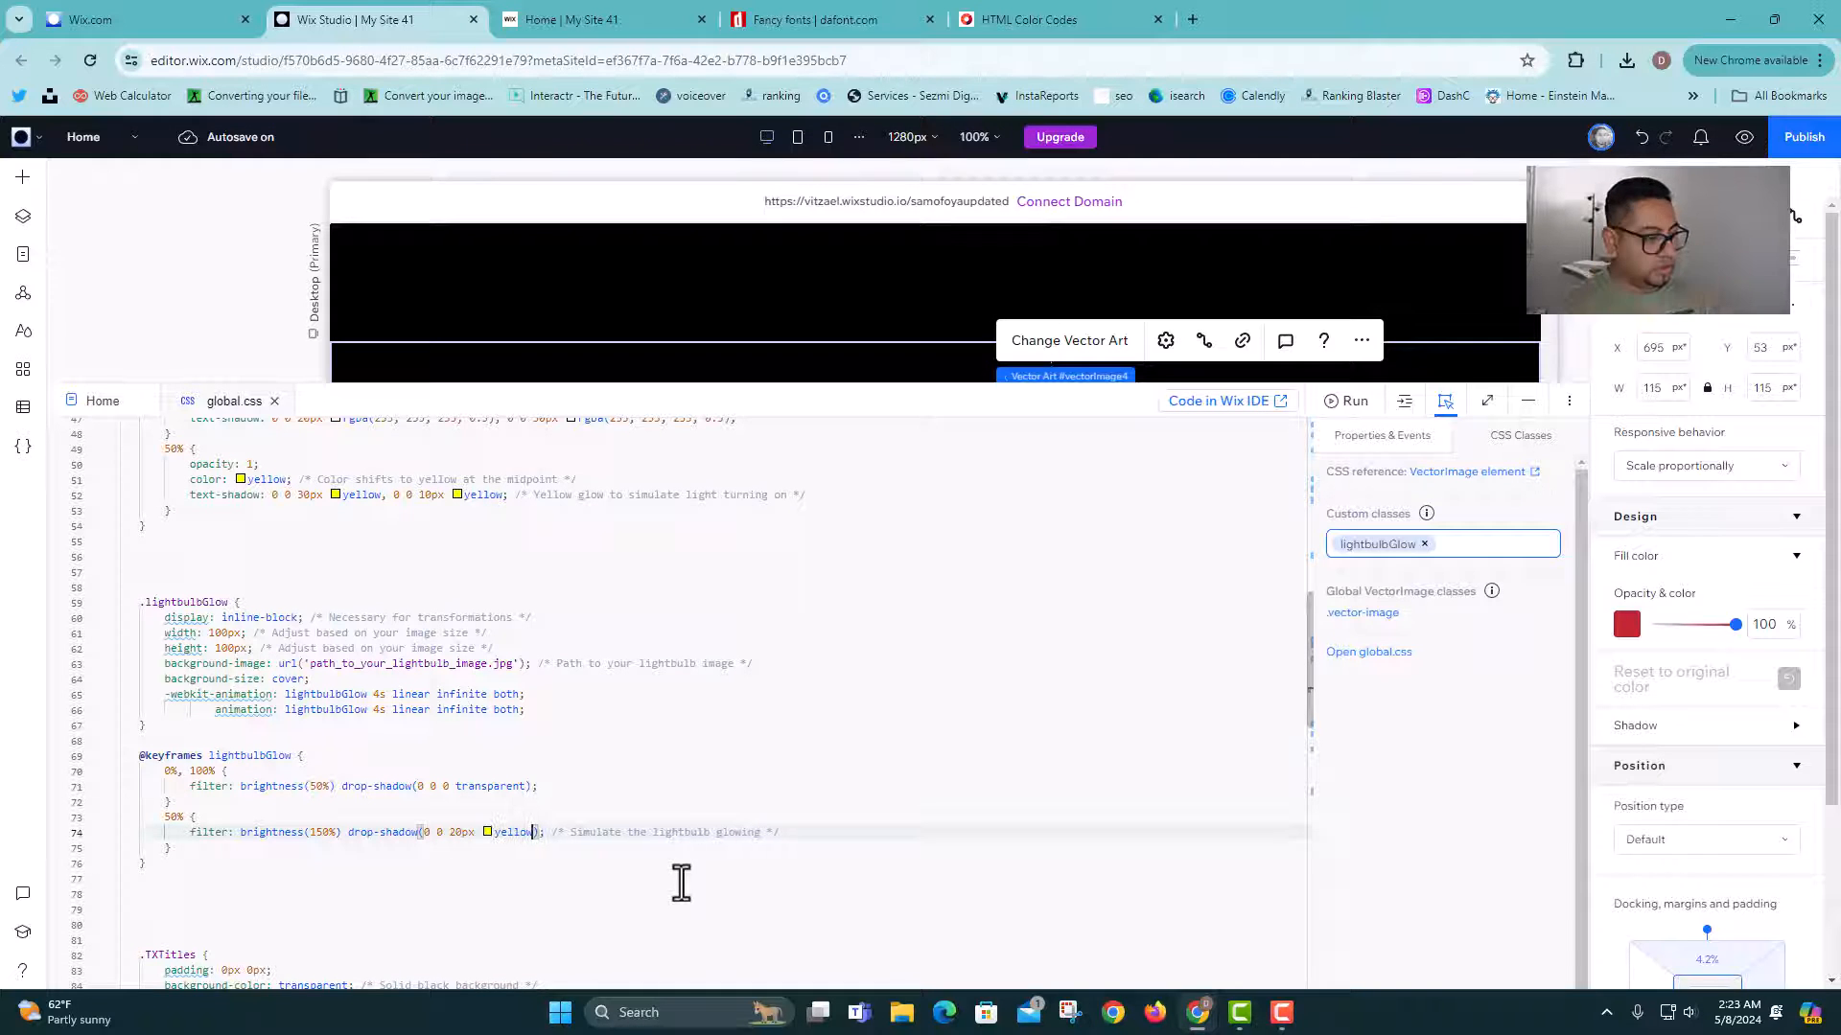
Step: Replace the yellow drop-shadow color in the lightbulbGlow 50% keyframe with #fff
key("BackSpace")
key("BackSpace")
key("BackSpace")
key("BackSpace")
key("BackSpace")
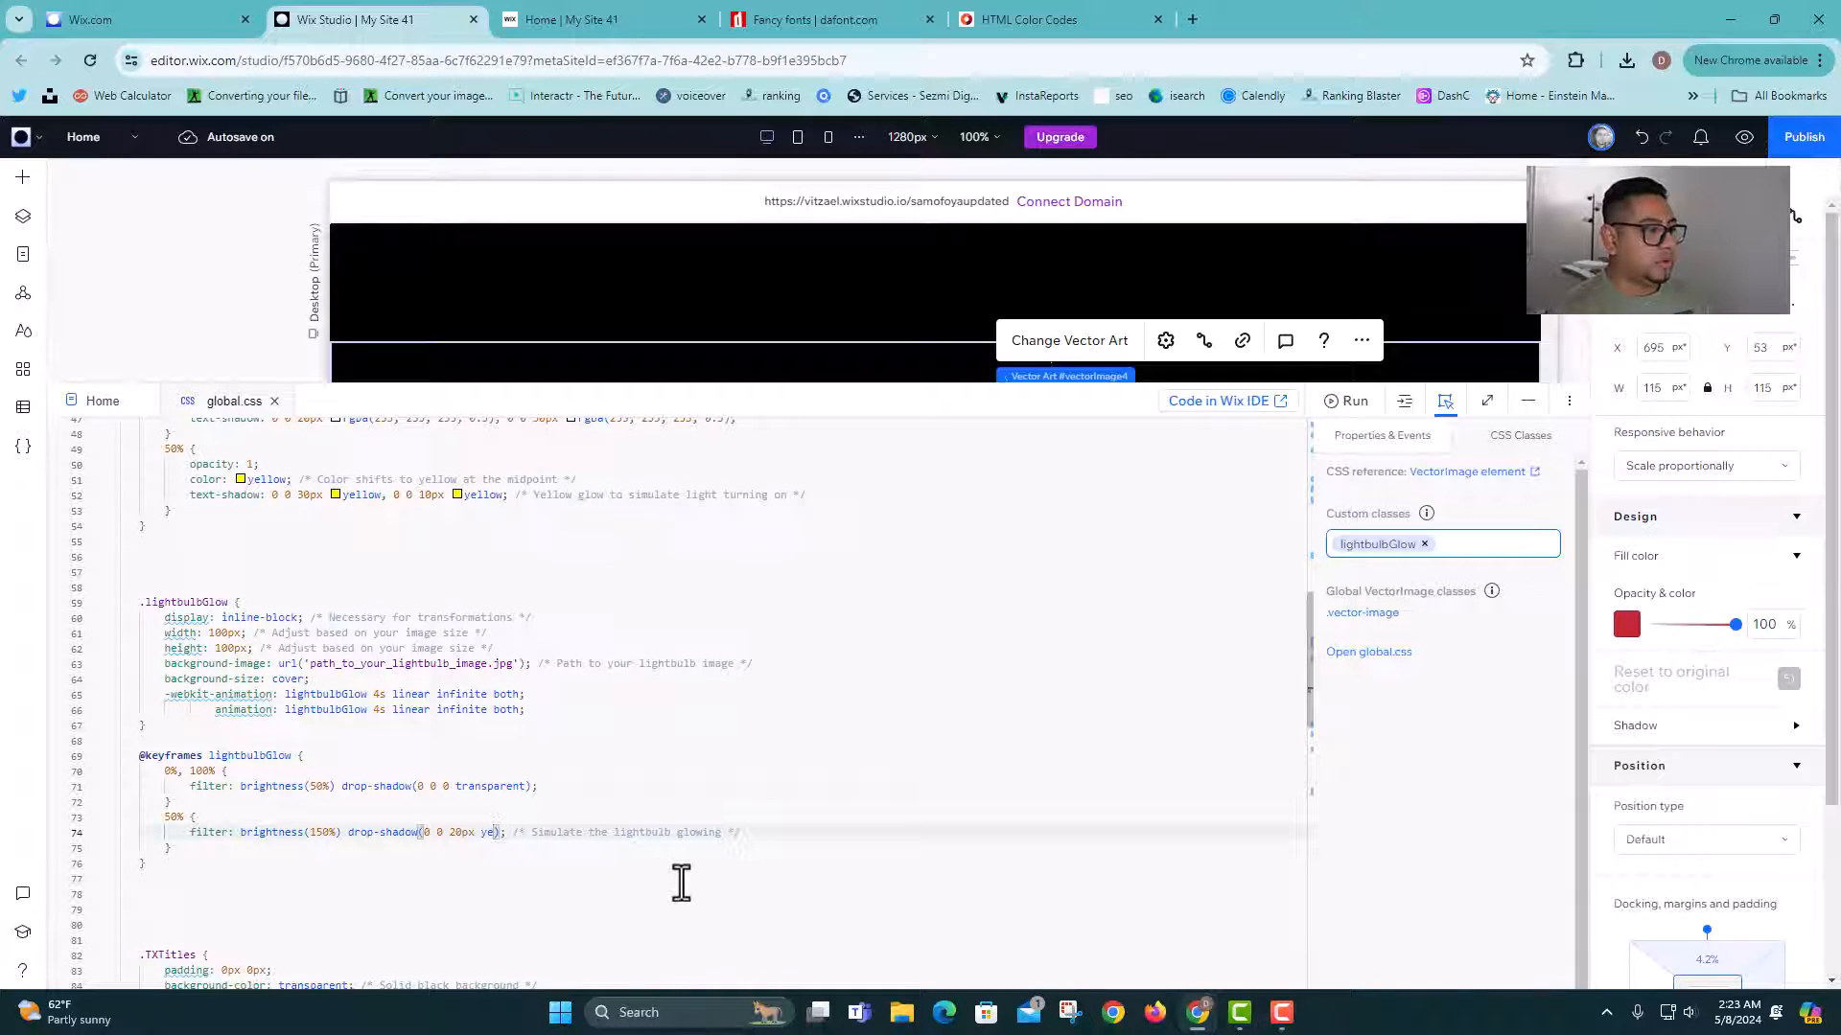
key("BackSpace")
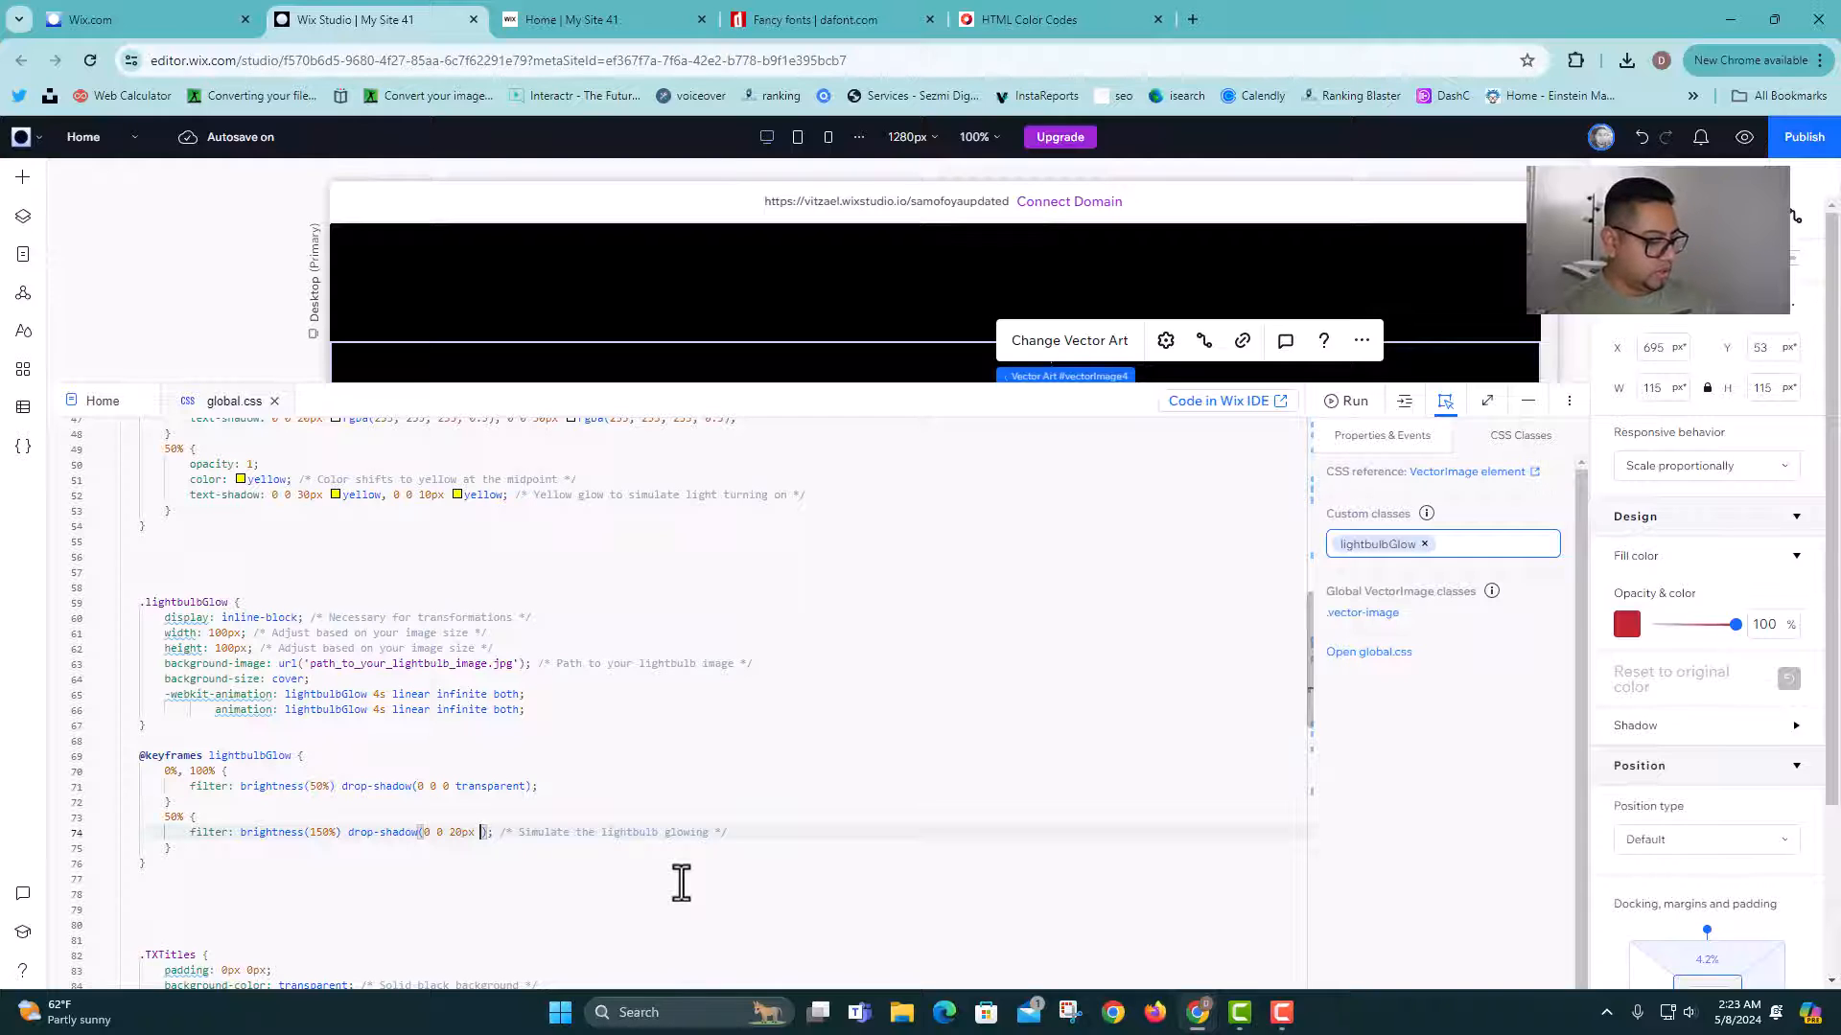
type("#")
type(".textGlow { -webkit-animation: textFlickerInGlow 4s linear infinite both; animation: textFlickerInGlow 4s linear infinite both; color: white; /* Default text color, transitions to yellow */ text-shadow: 0 0 30px rgba(255, 255, 255, 0.5); /* Initial subtle white glow */ }  @keyframes textFlickerInGlow { 0%, 100% { opacity: 1; color: white; /* Starts and ends with white */ text-shadow: 0 0 20px rgba(255, 255, 255, 0.5), 0 0 30px rgba(255, 255, 255, 0.5); } 50% { opacity: 1; color: yellow; /* Color shifts to yellow at the midpoint */ text-shadow: 0 0 30px yellow, 0 0 10px yellow; /* Yellow glow to simulate light turning on */ } }")
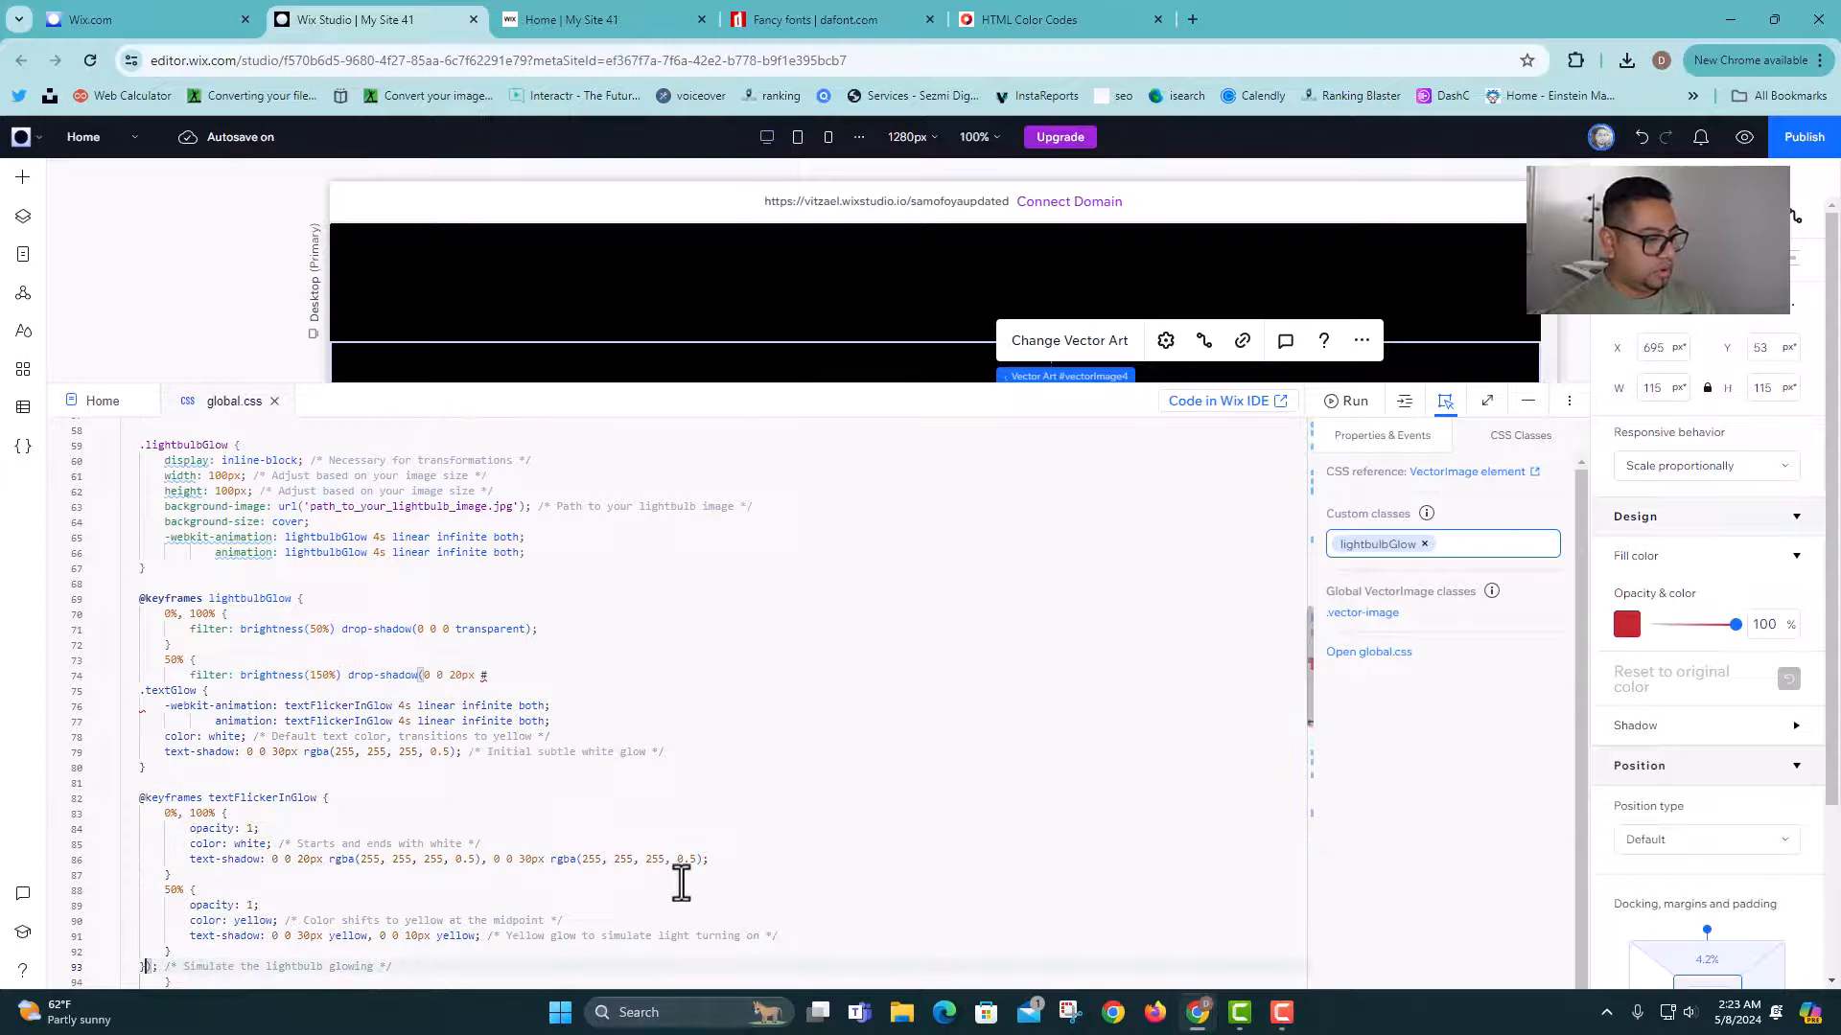
key("ctrl+z")
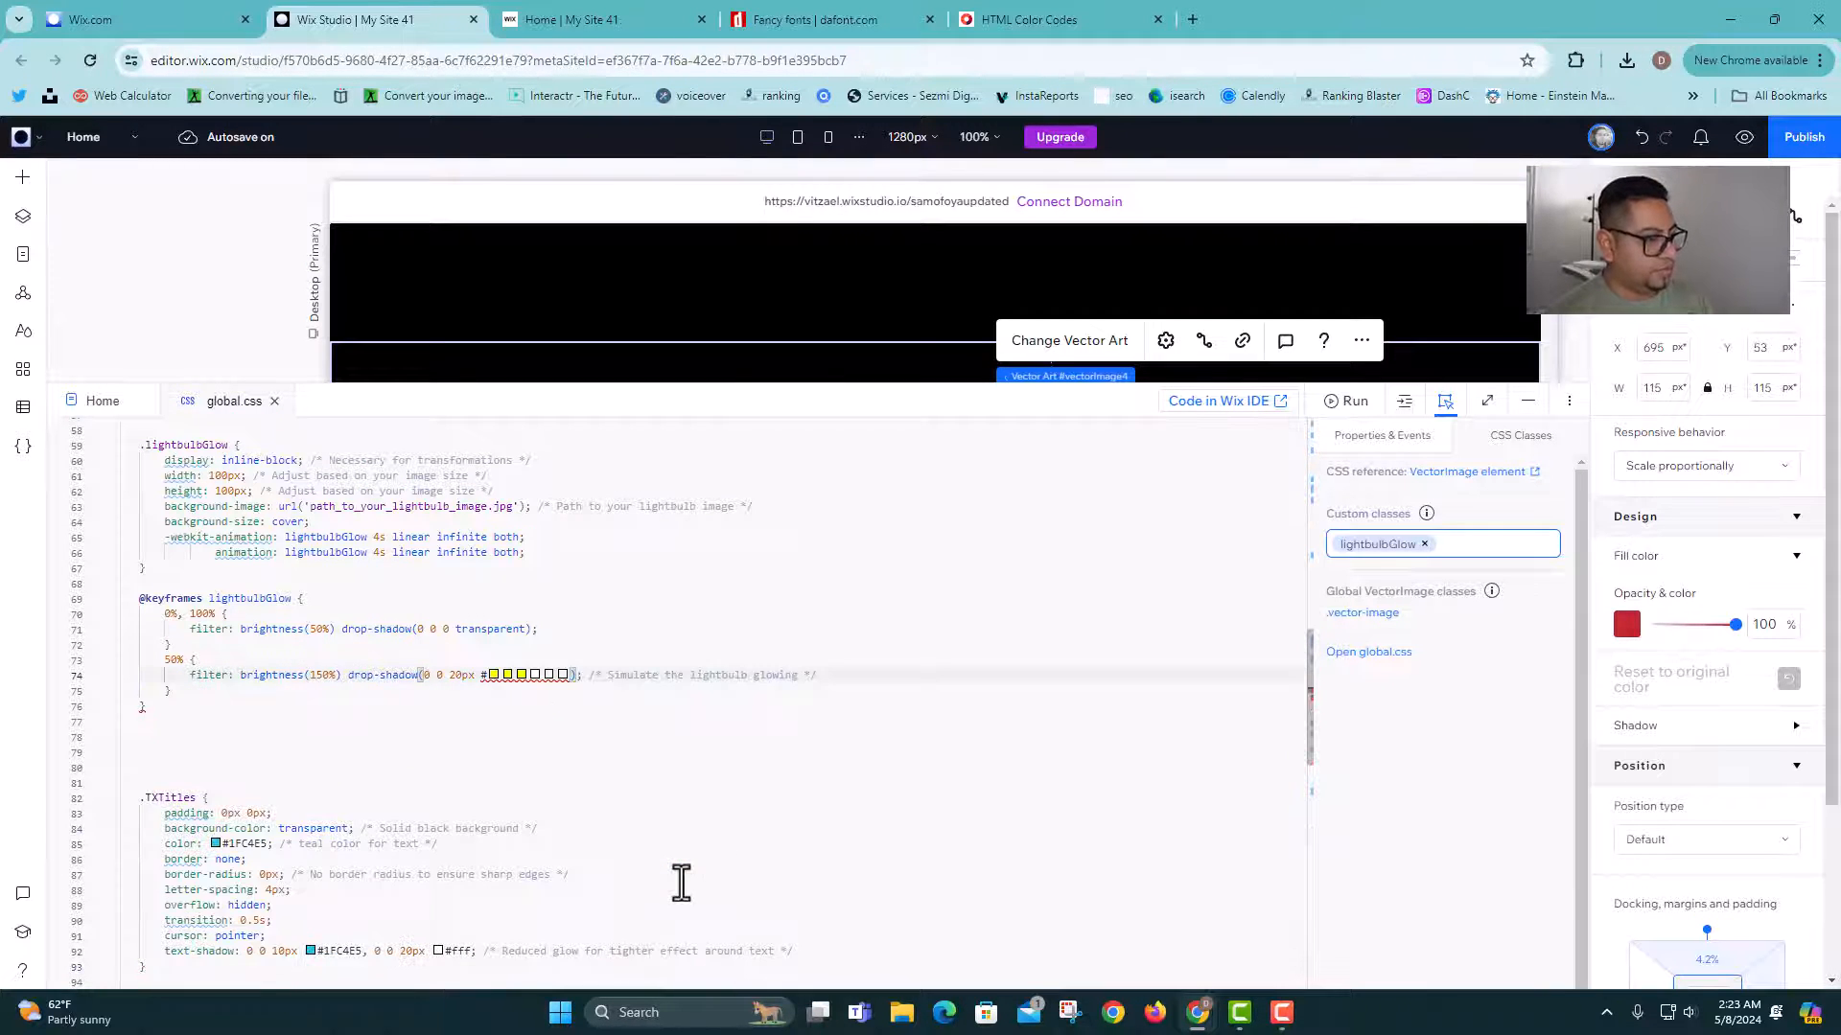
key("ctrl+z")
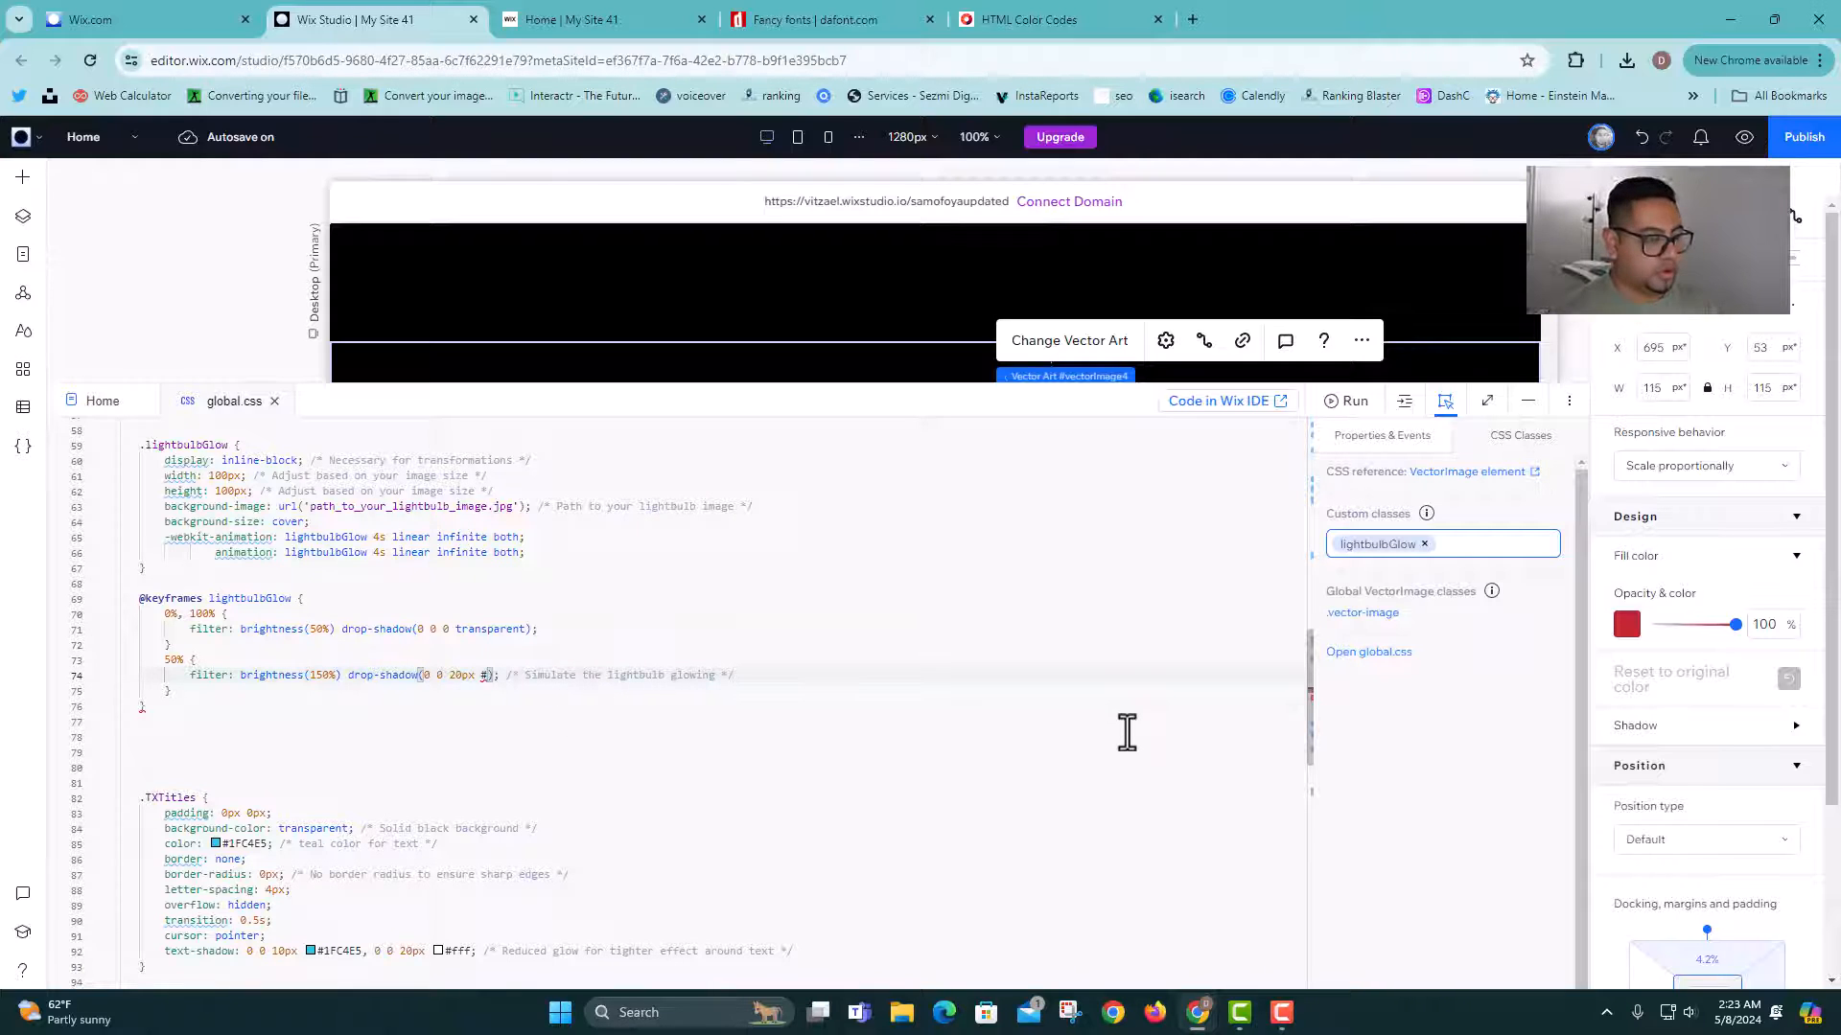
type("ffff")
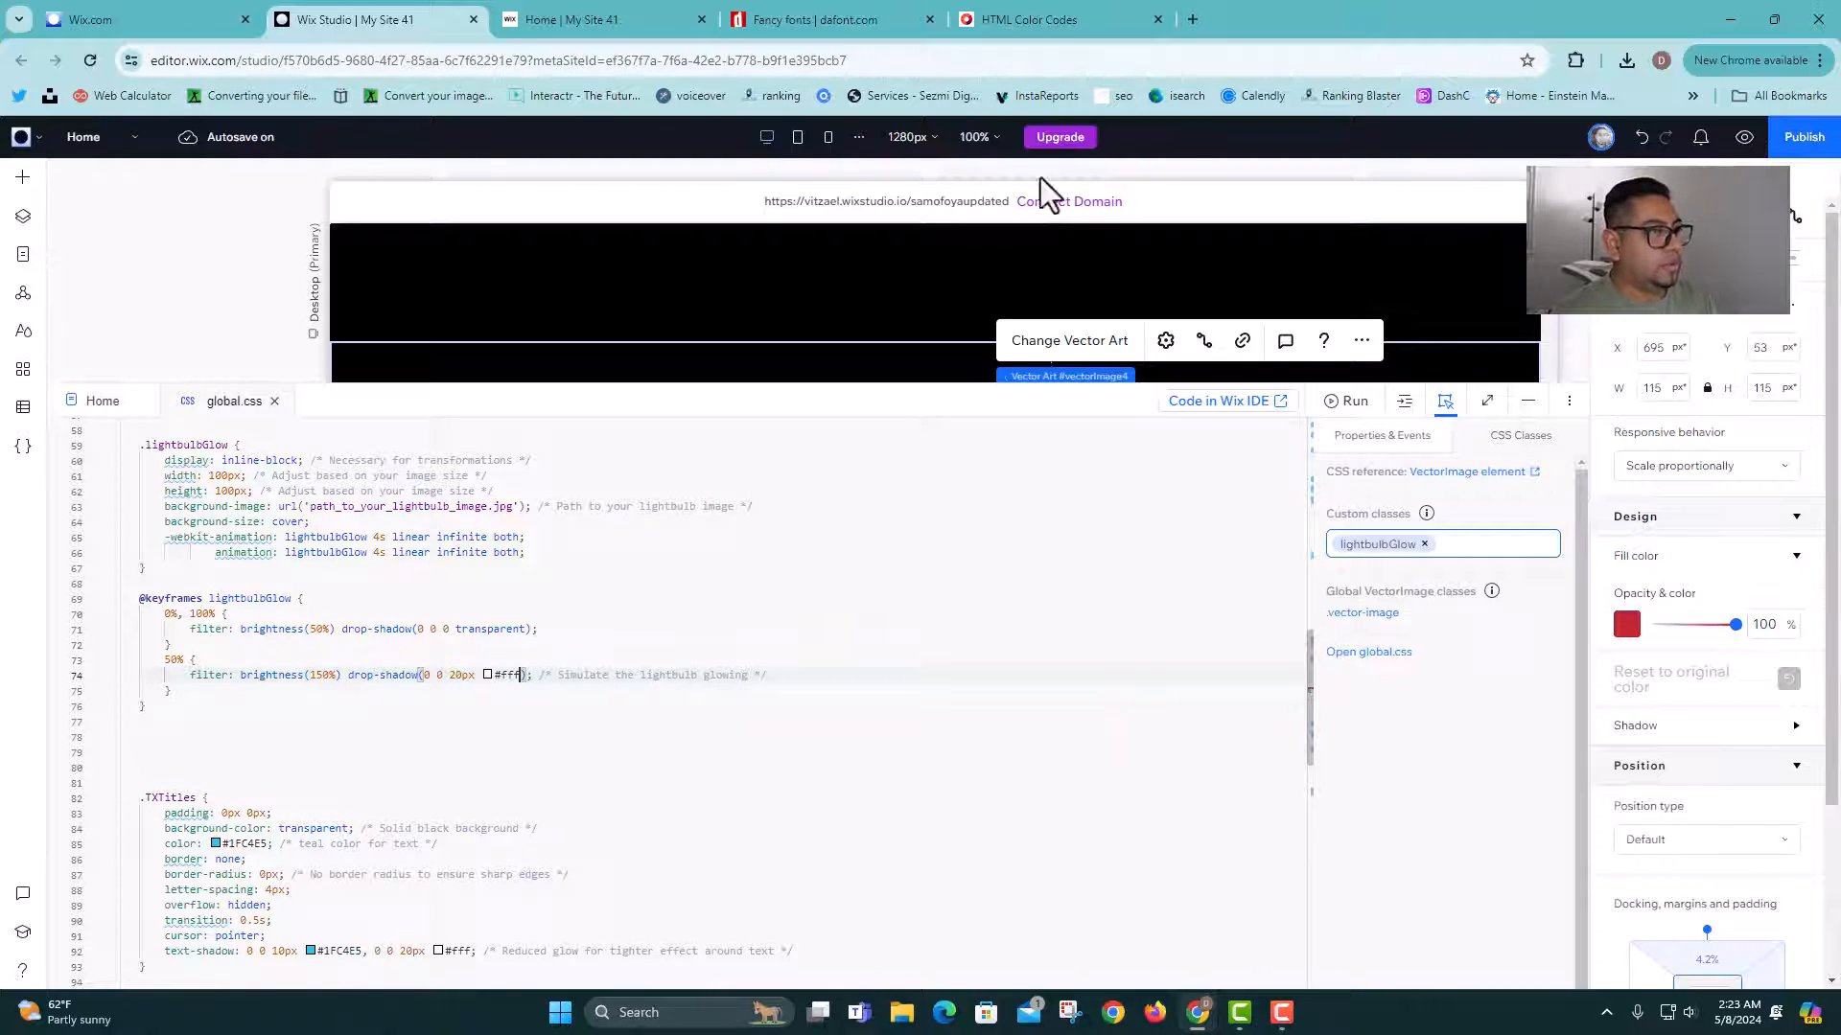
Step: Copy the teal hex code 1FC4E5 from the HTML Color Codes site and replace the drop-shadow color in the lightbulbGlow 50% keyframe with it
left_click(1112, 21)
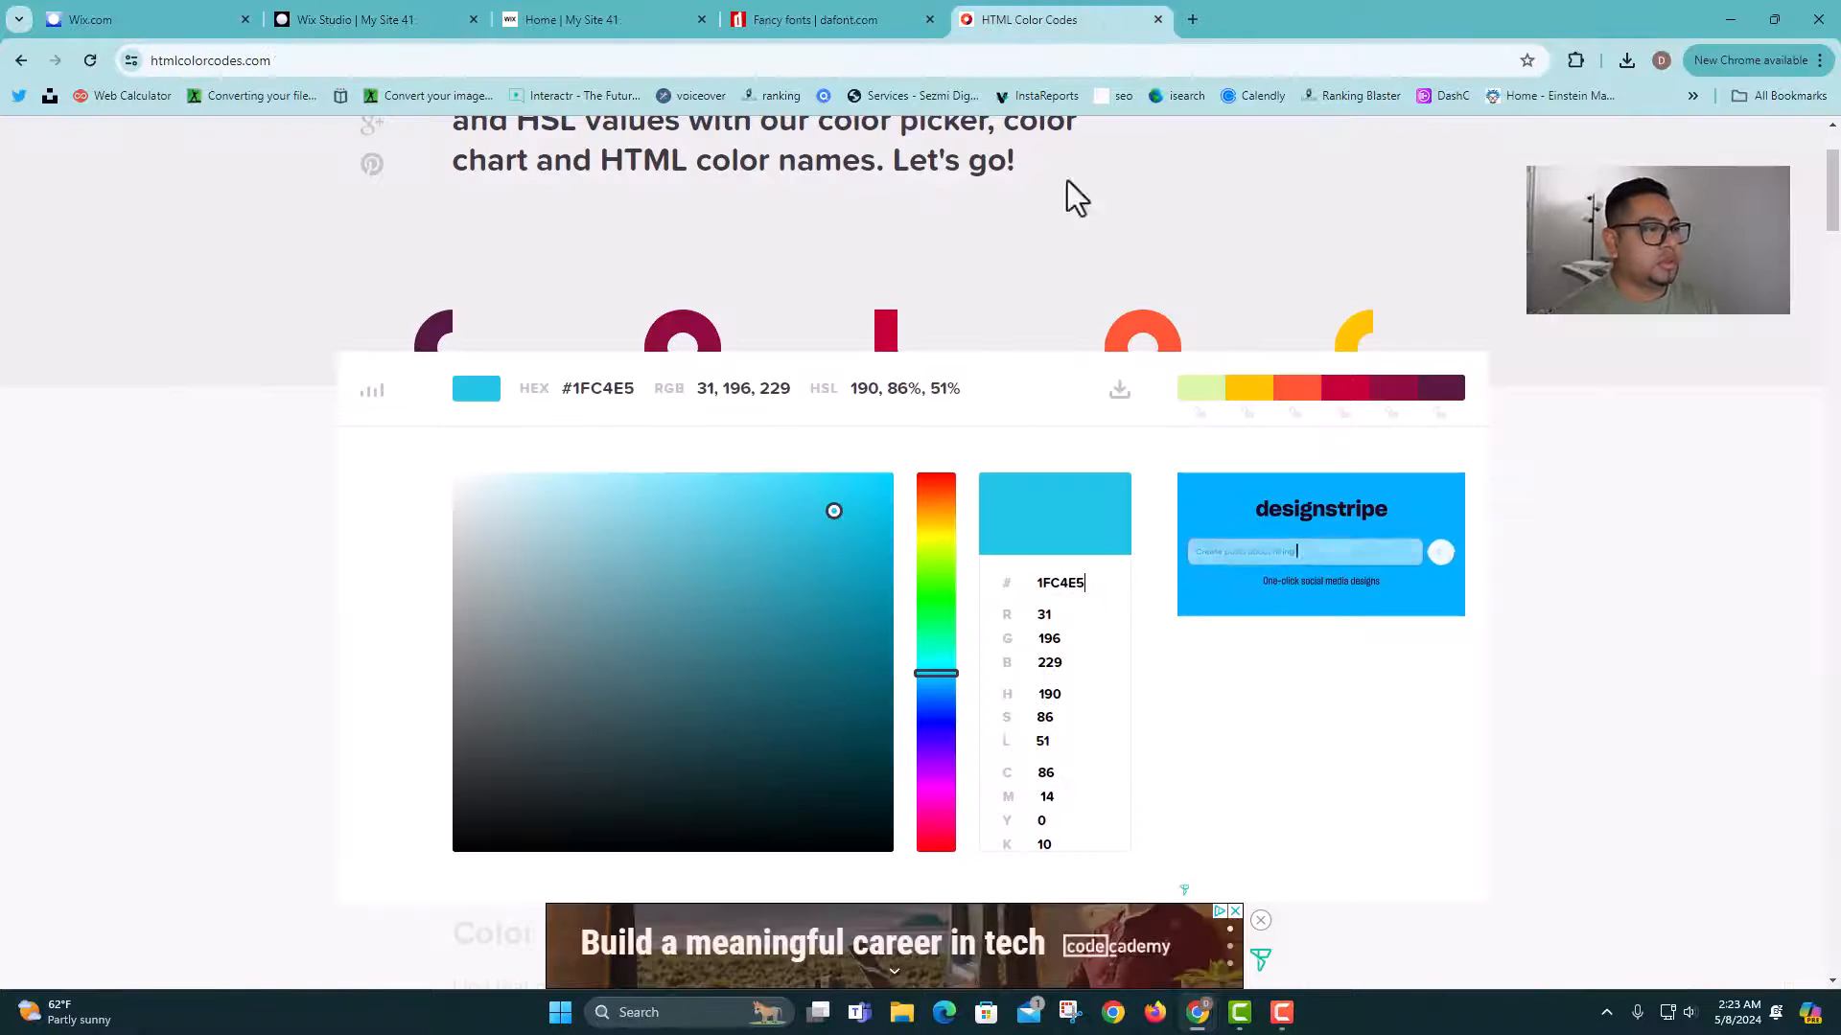
double_click(1060, 582)
key("ctrl+c")
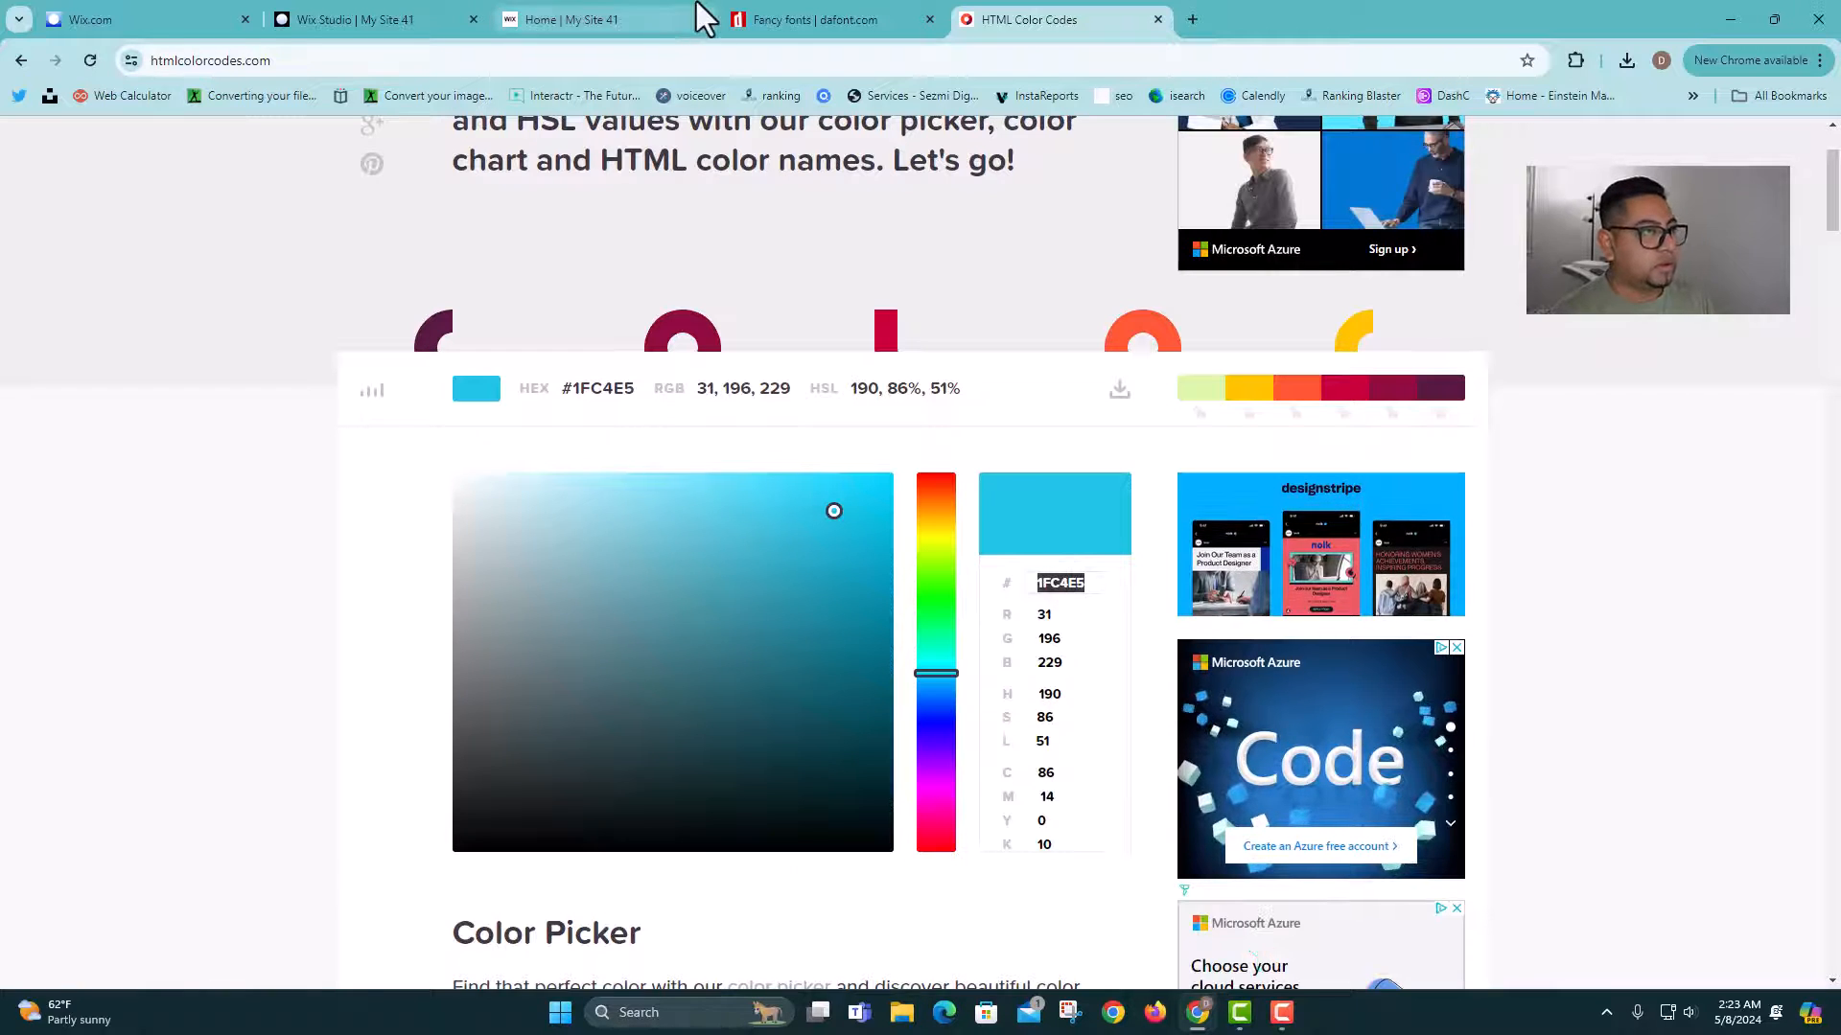
left_click(435, 20)
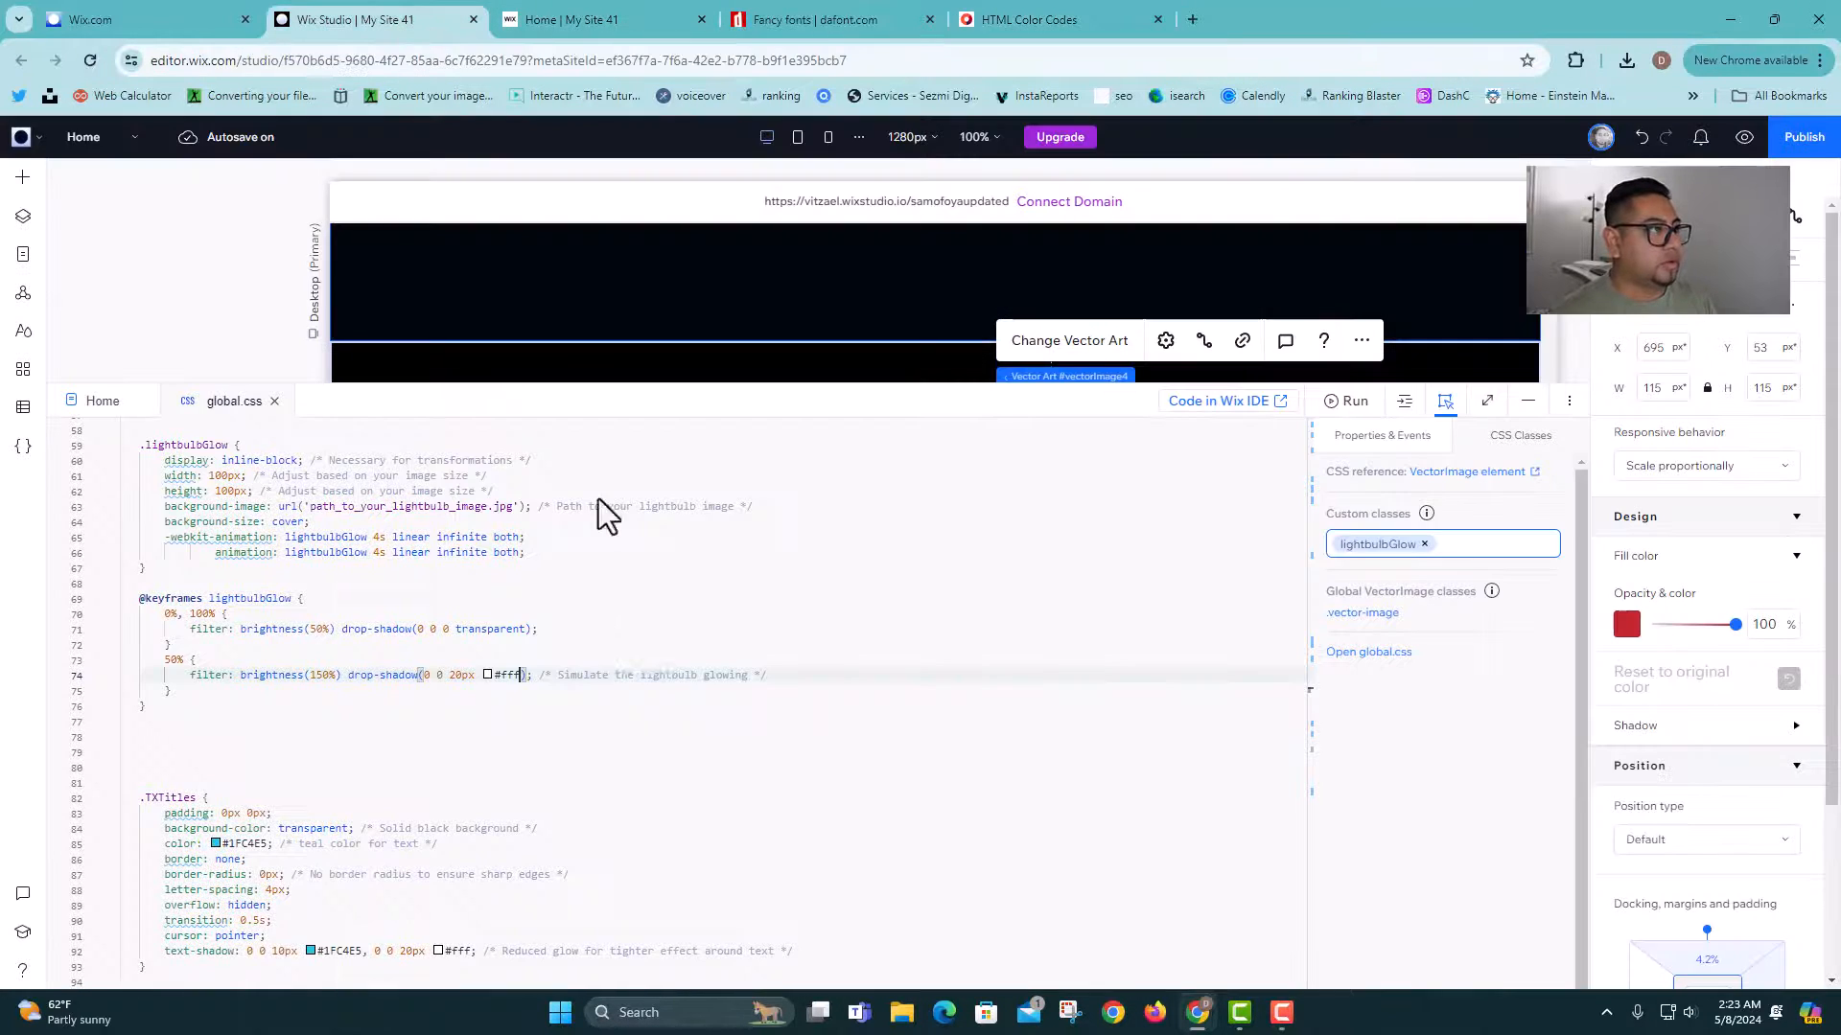
double_click(505, 674)
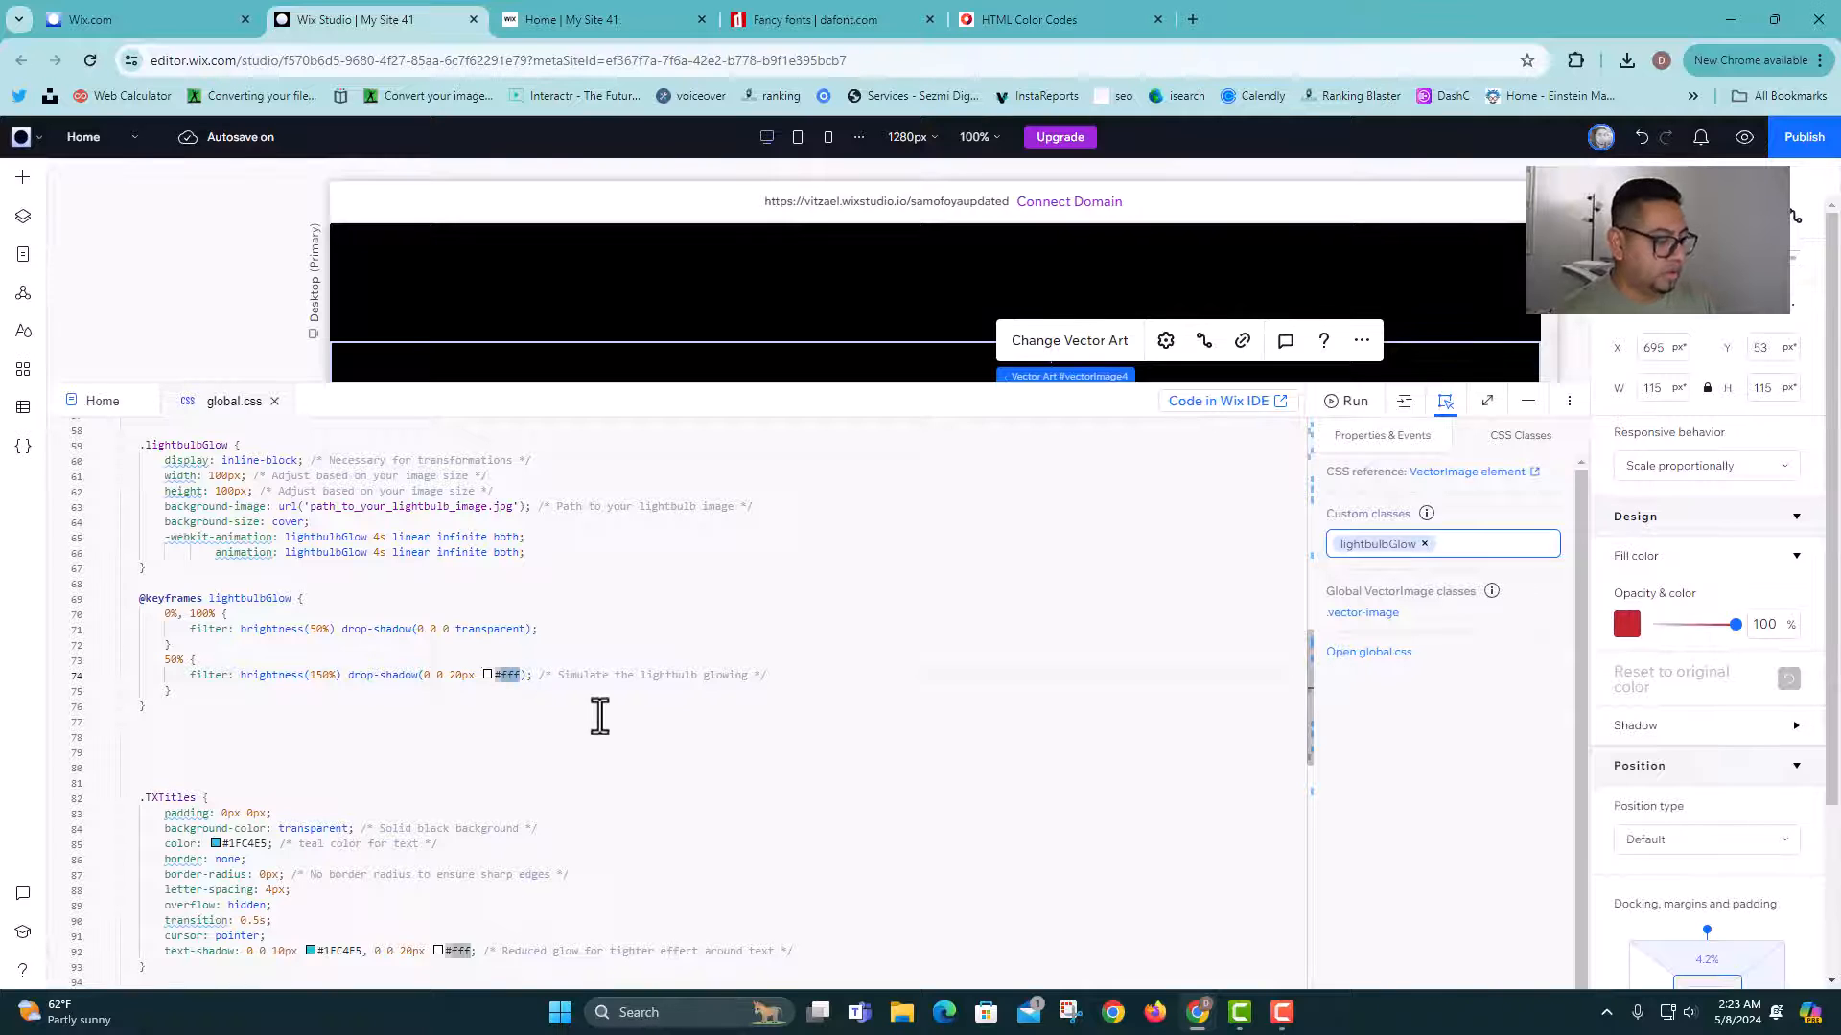
key("ctrl+v")
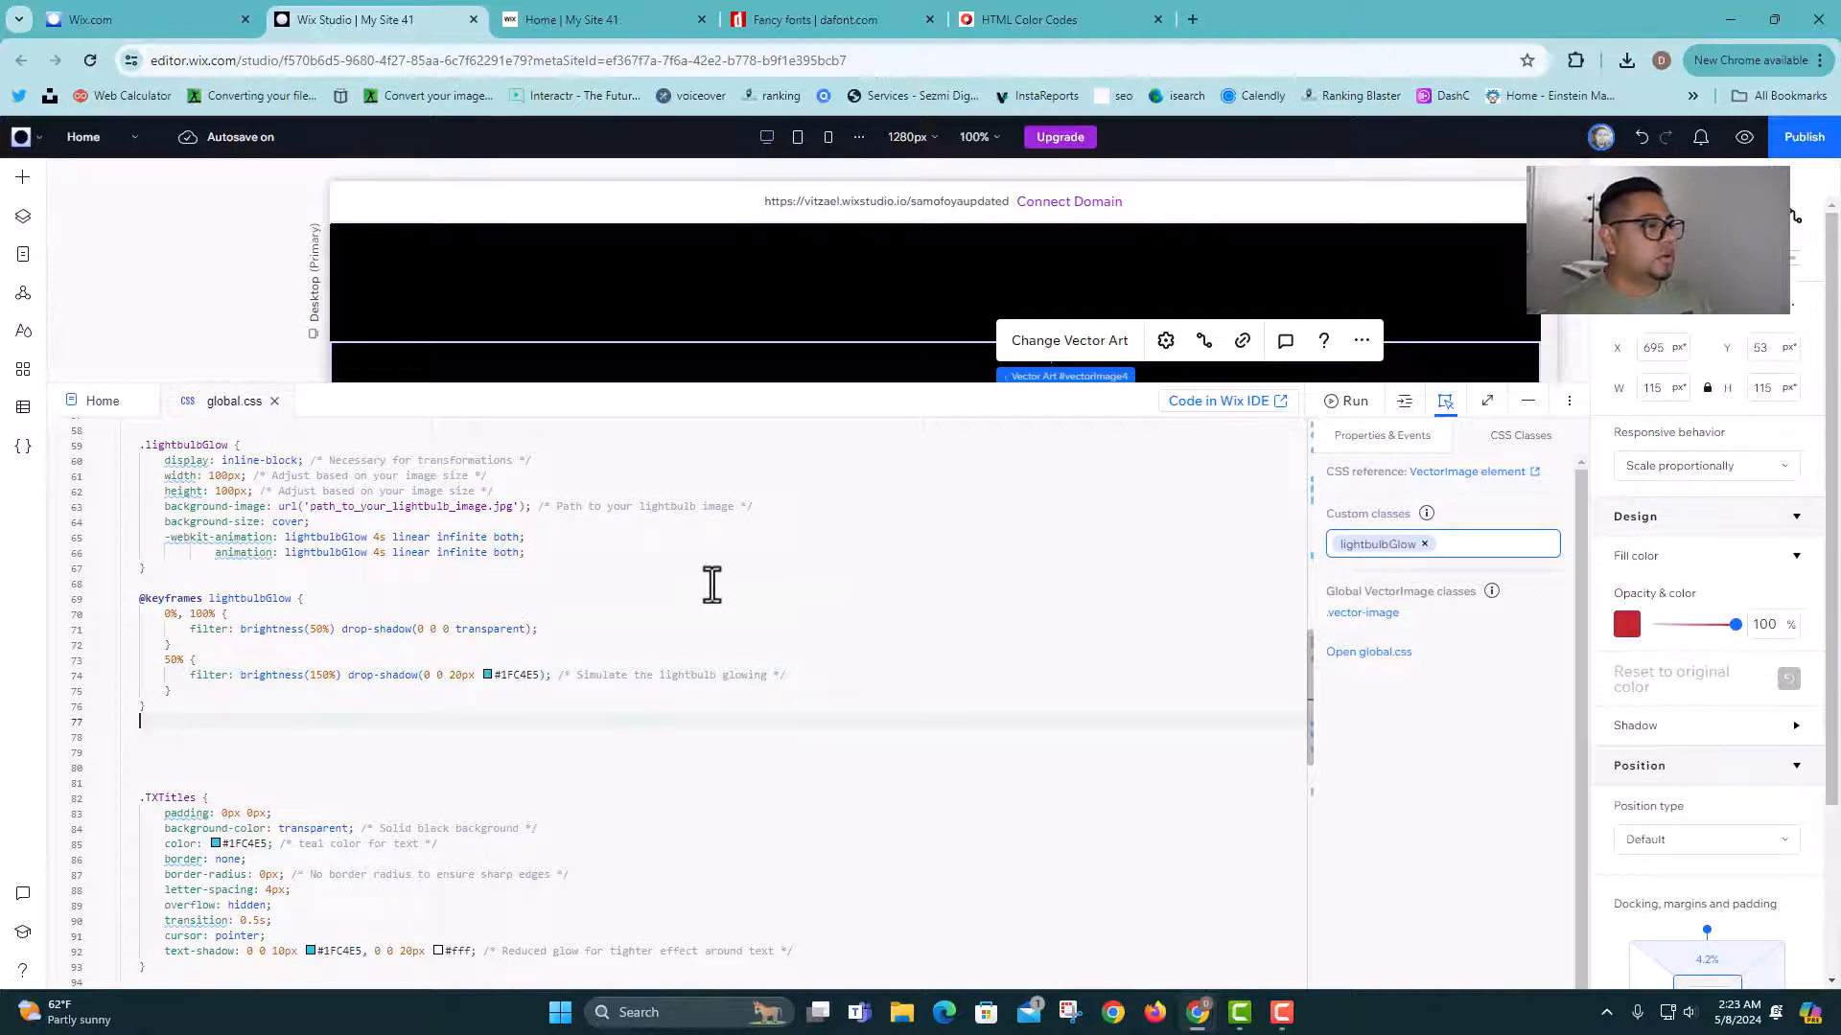
Step: Preview the site and examine the heart icon's glow beside Glow You, plus the HEART and Amazing text effects higher on the page
scroll(714, 604, "up", 3)
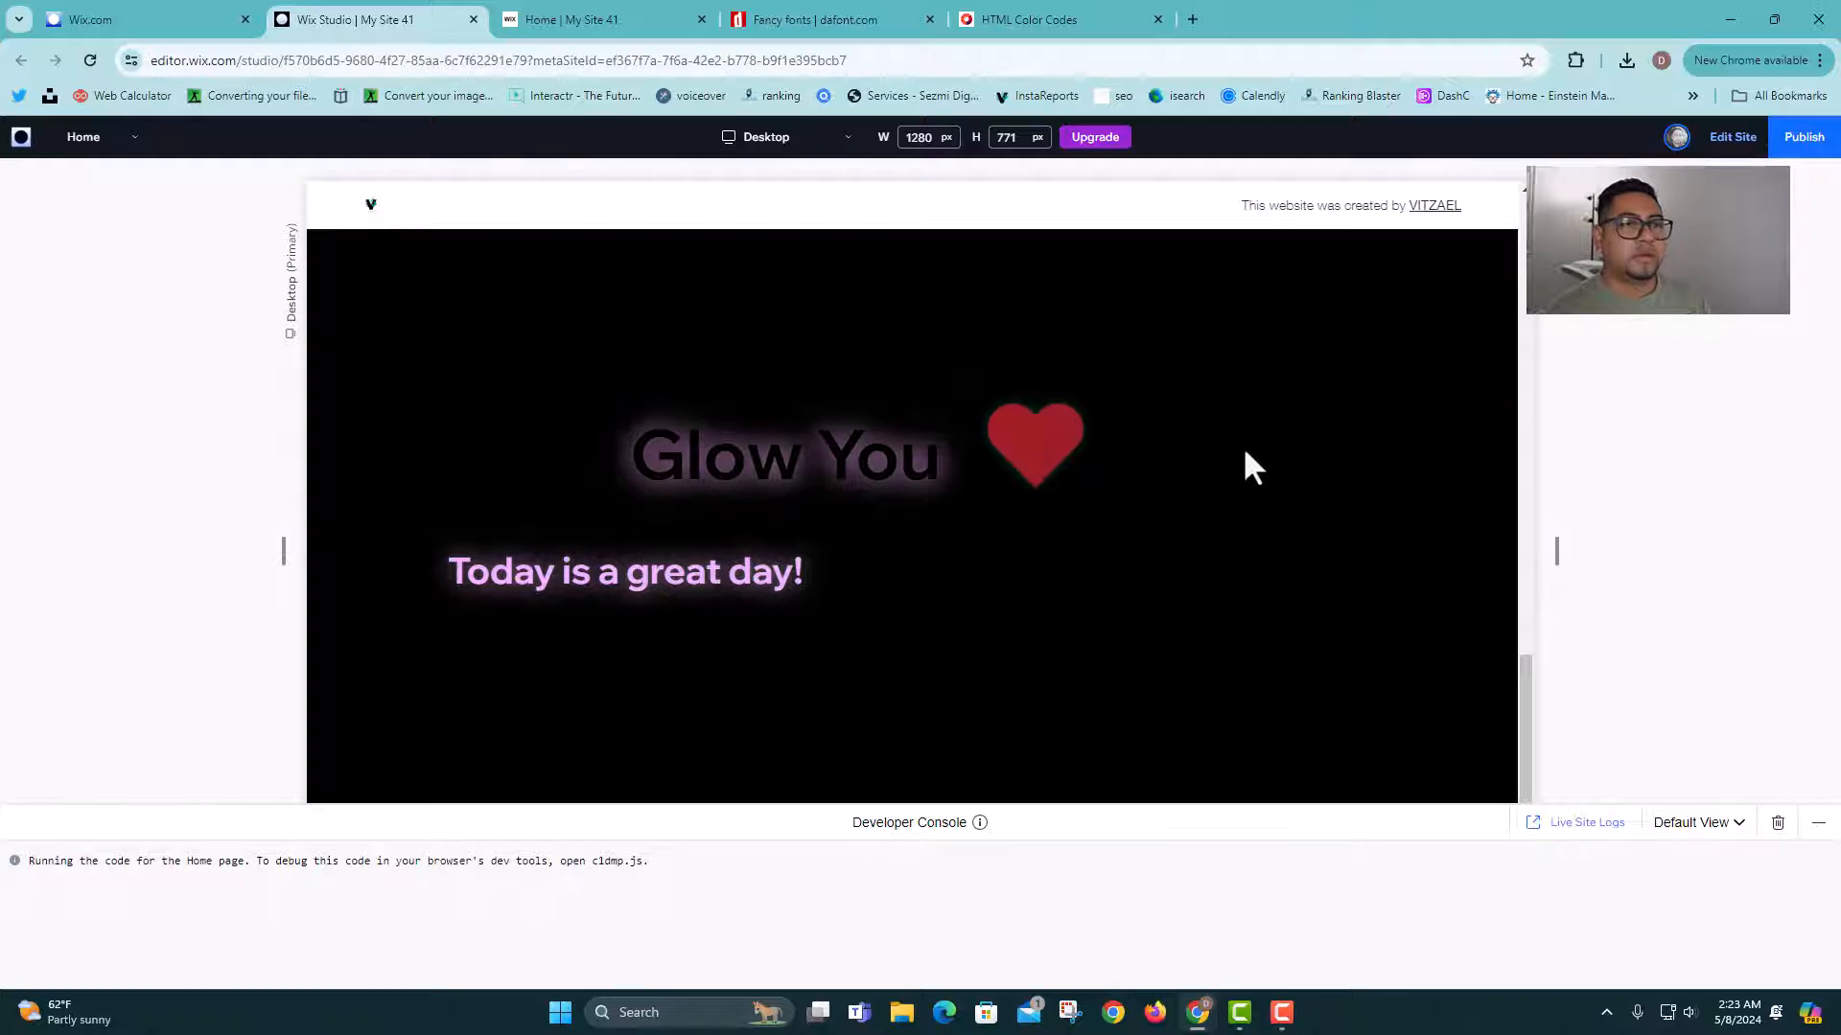
scroll(1211, 481, "up", 2)
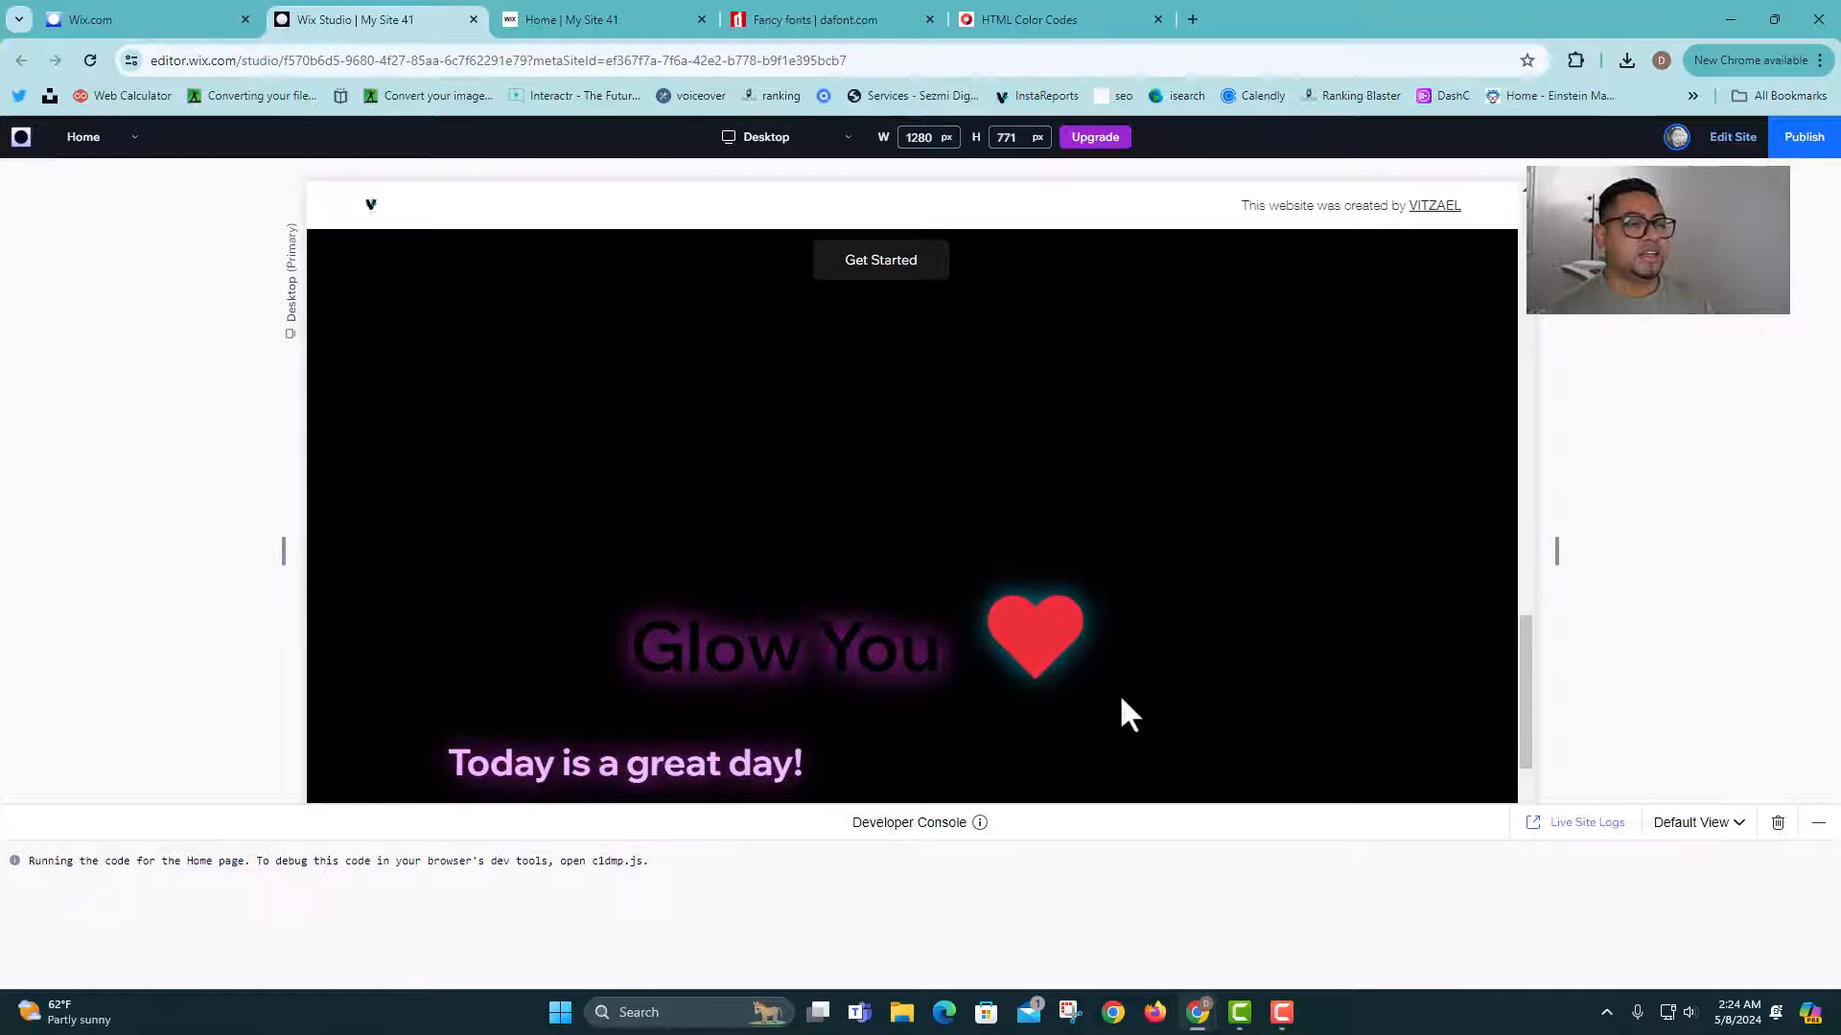
scroll(1130, 695, "down", 2)
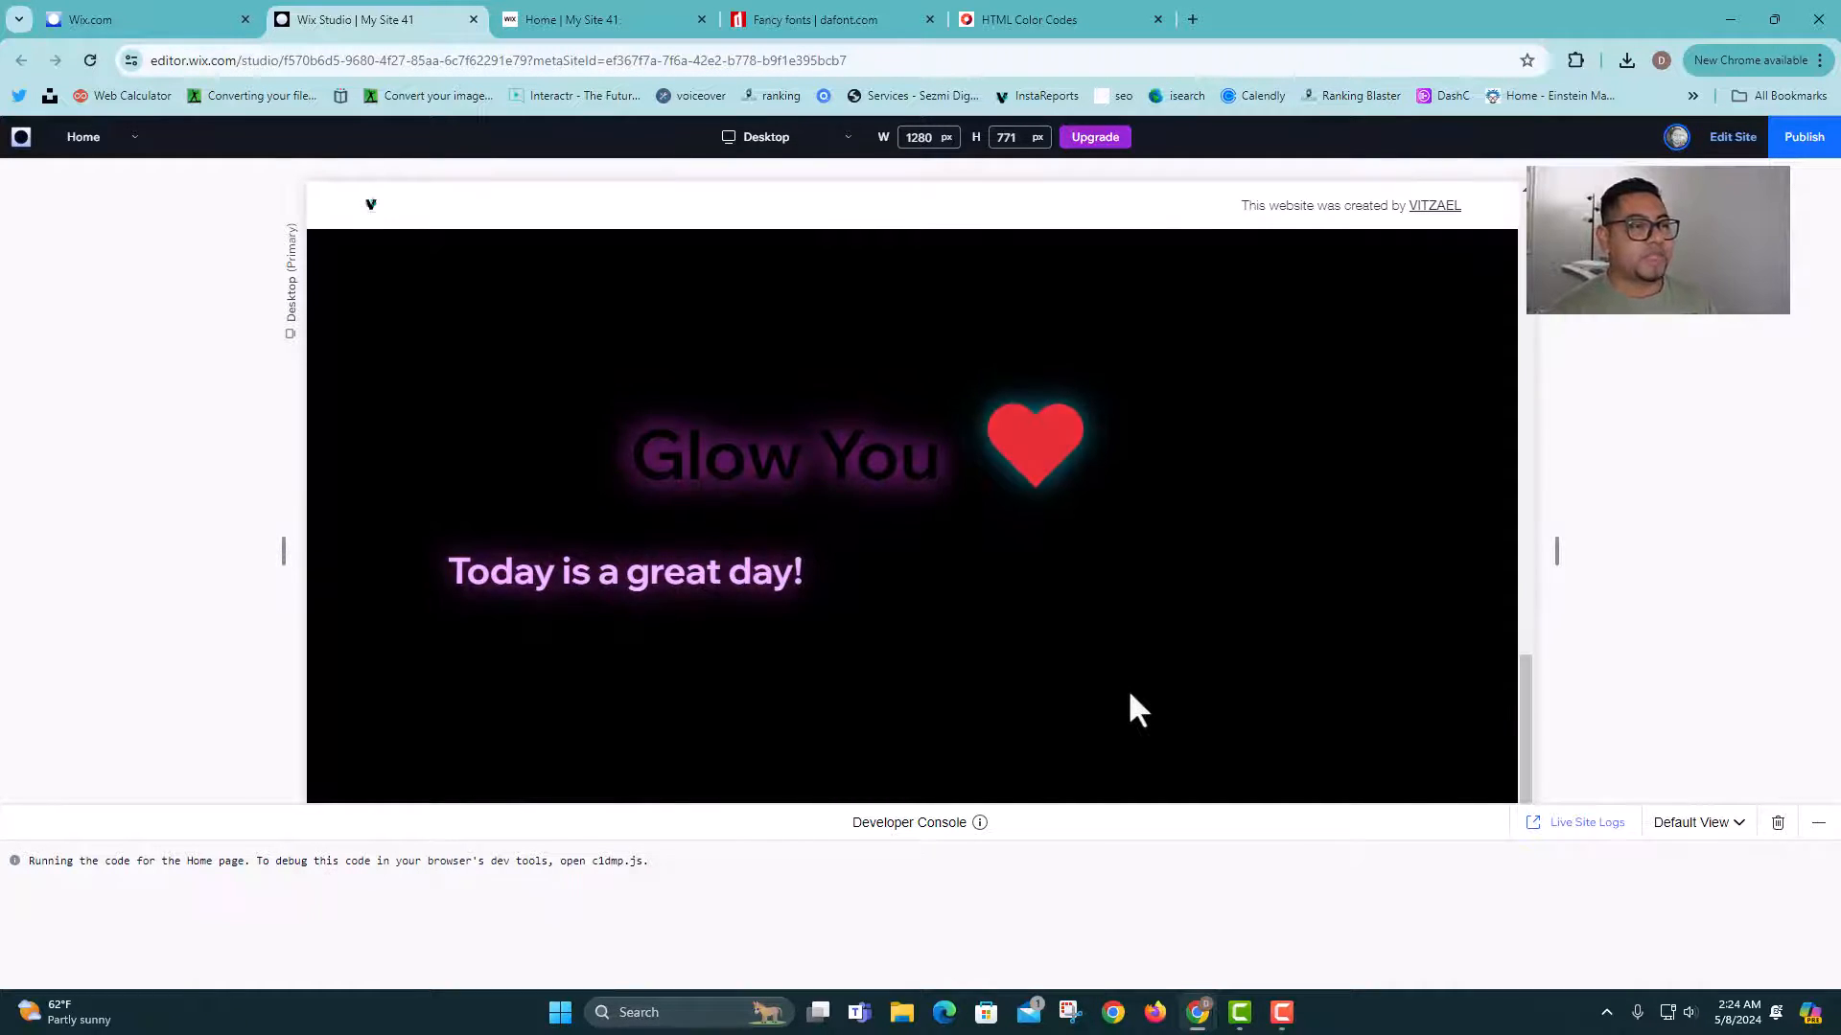
scroll(1131, 695, "up", 2)
scroll(1128, 688, "up", 15)
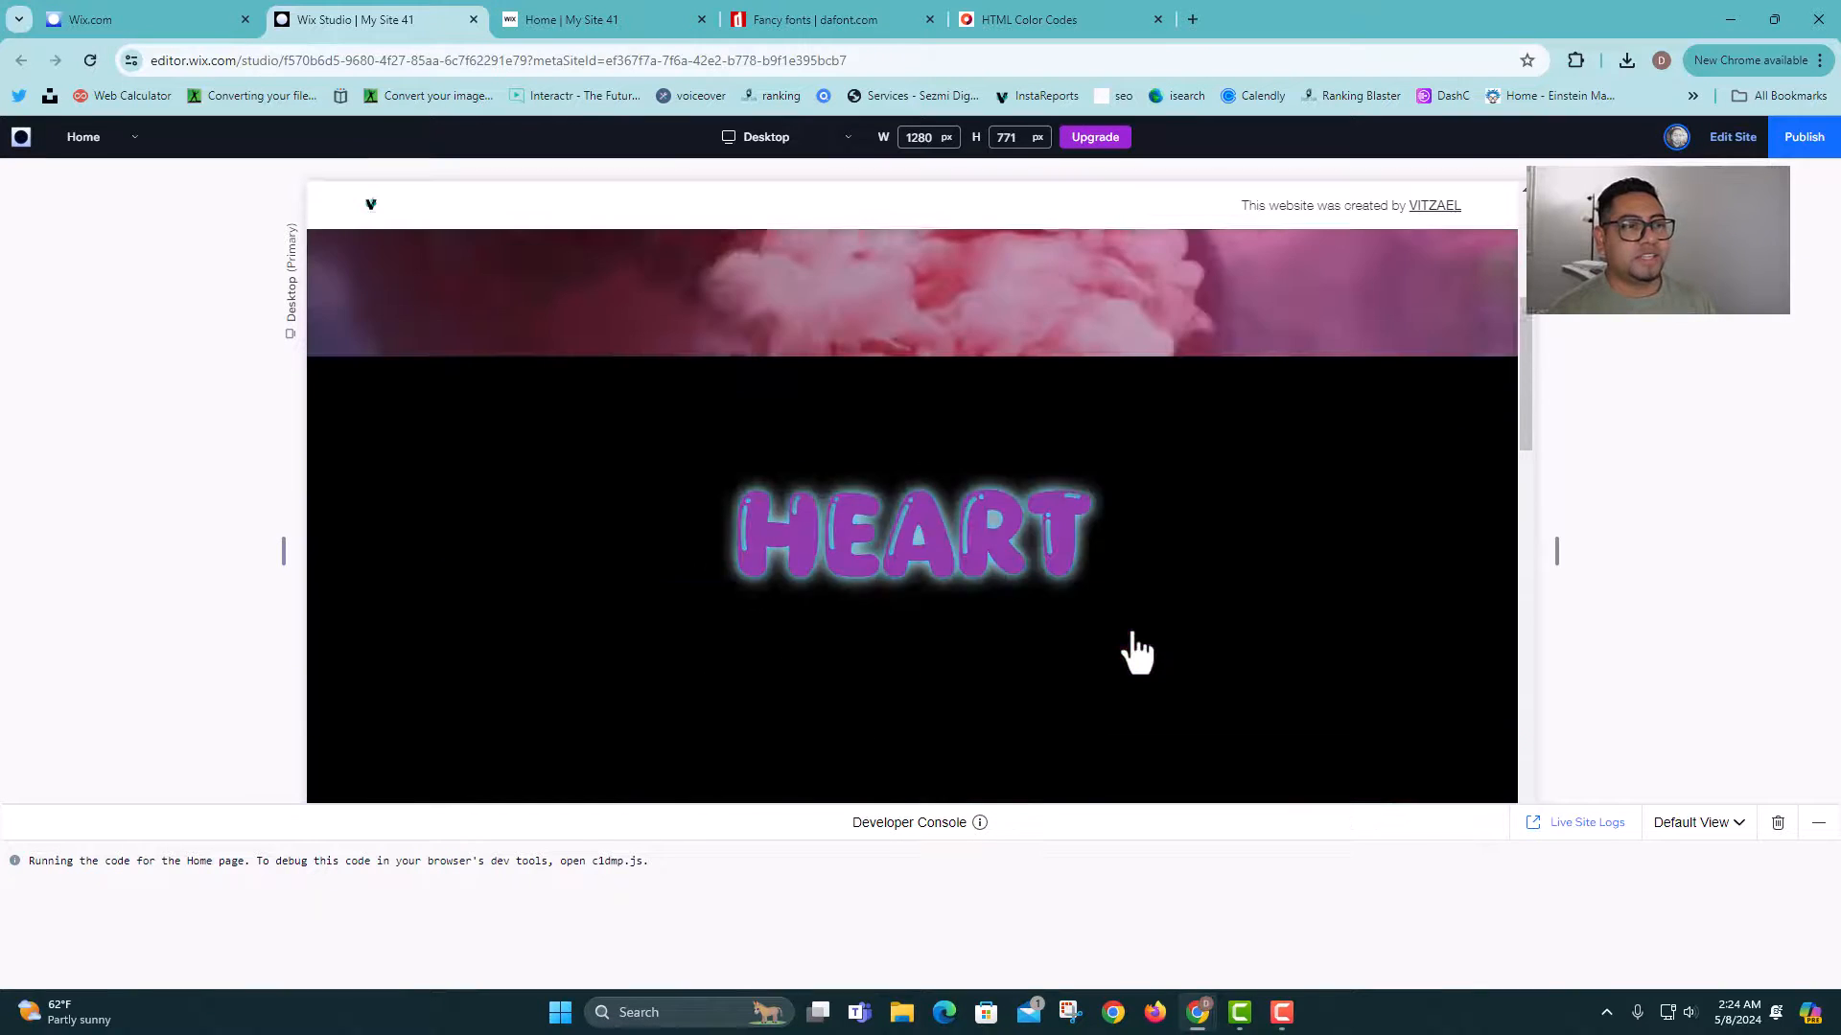
scroll(1132, 635, "up", 1)
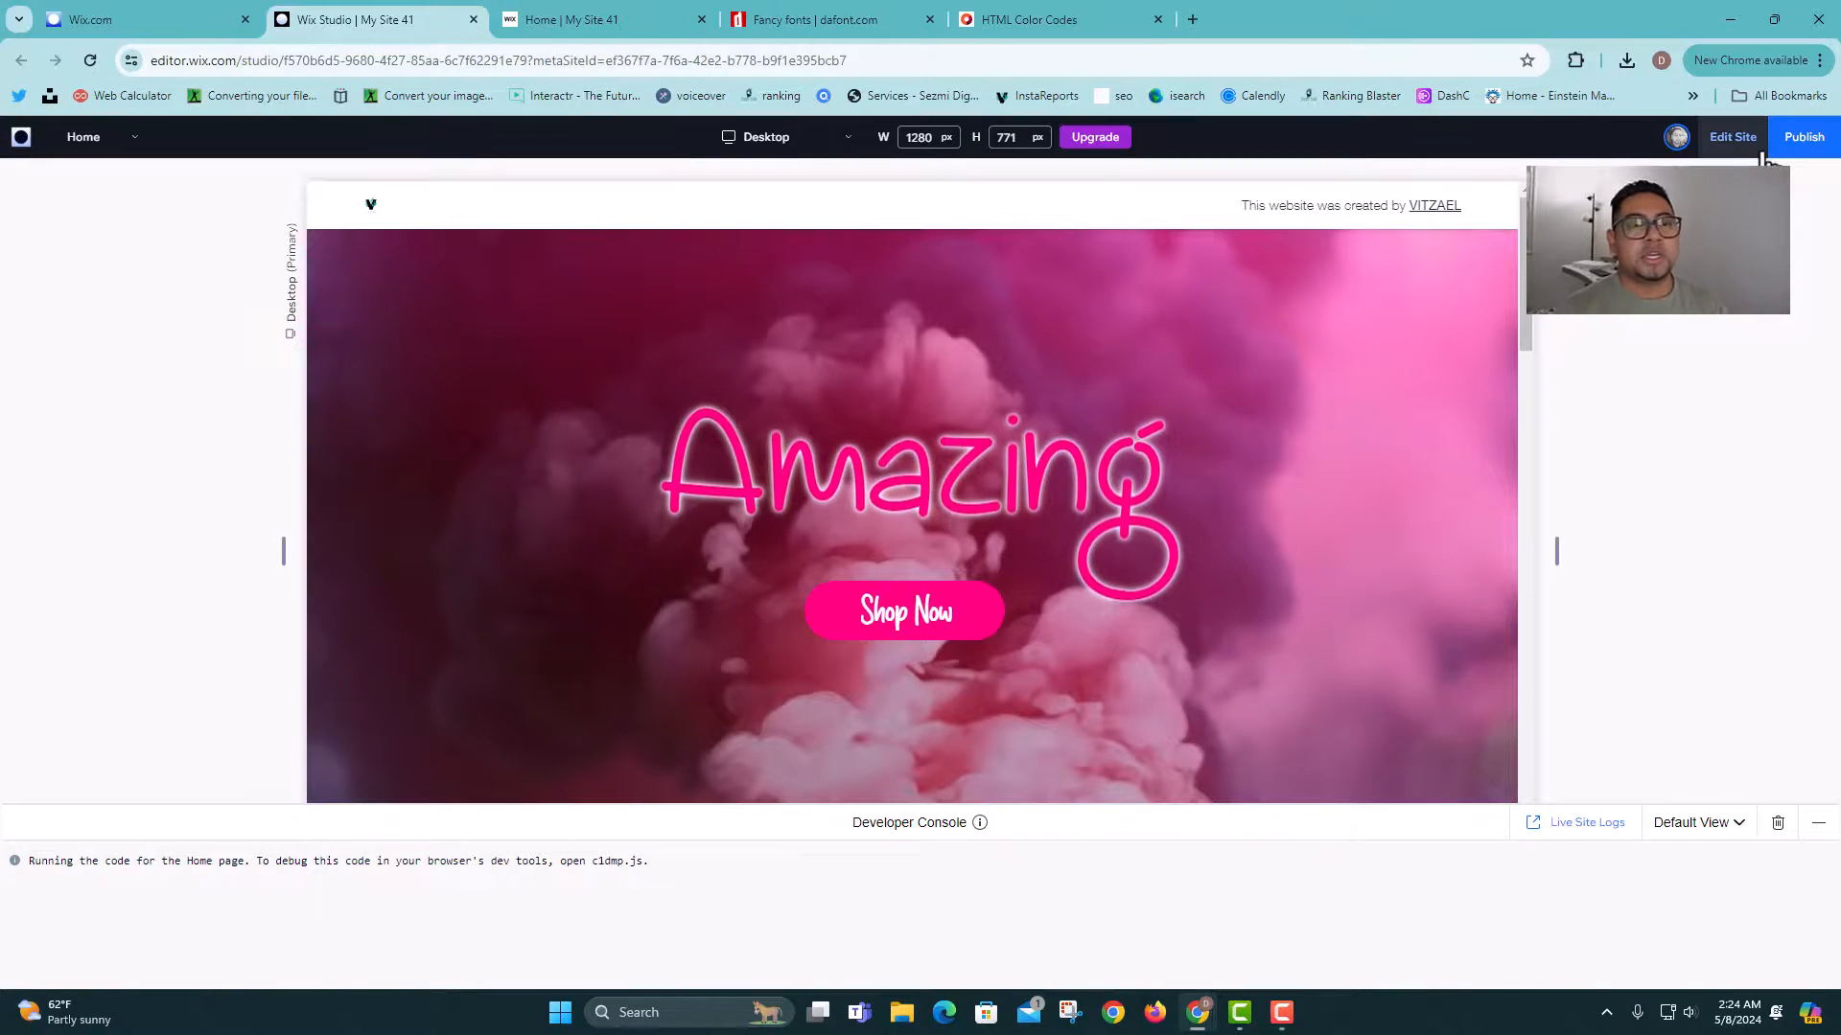
scroll(1390, 585, "down", 3)
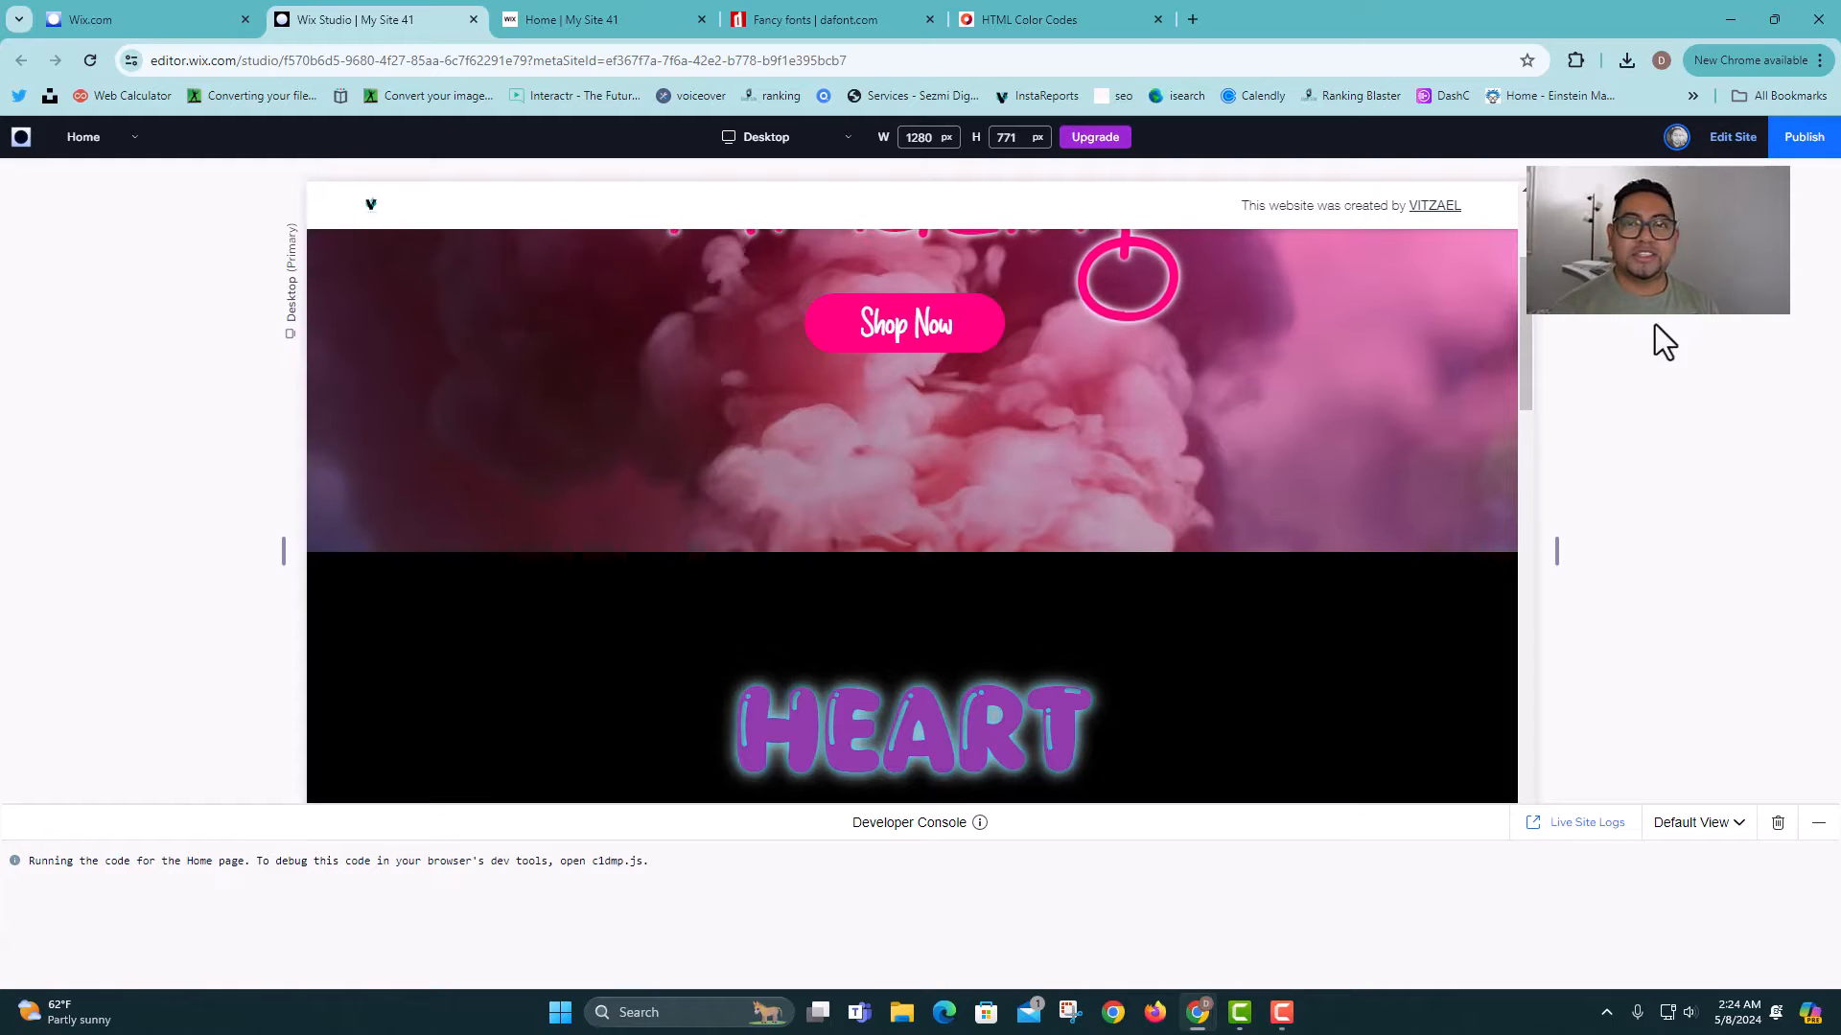
left_click(1284, 1011)
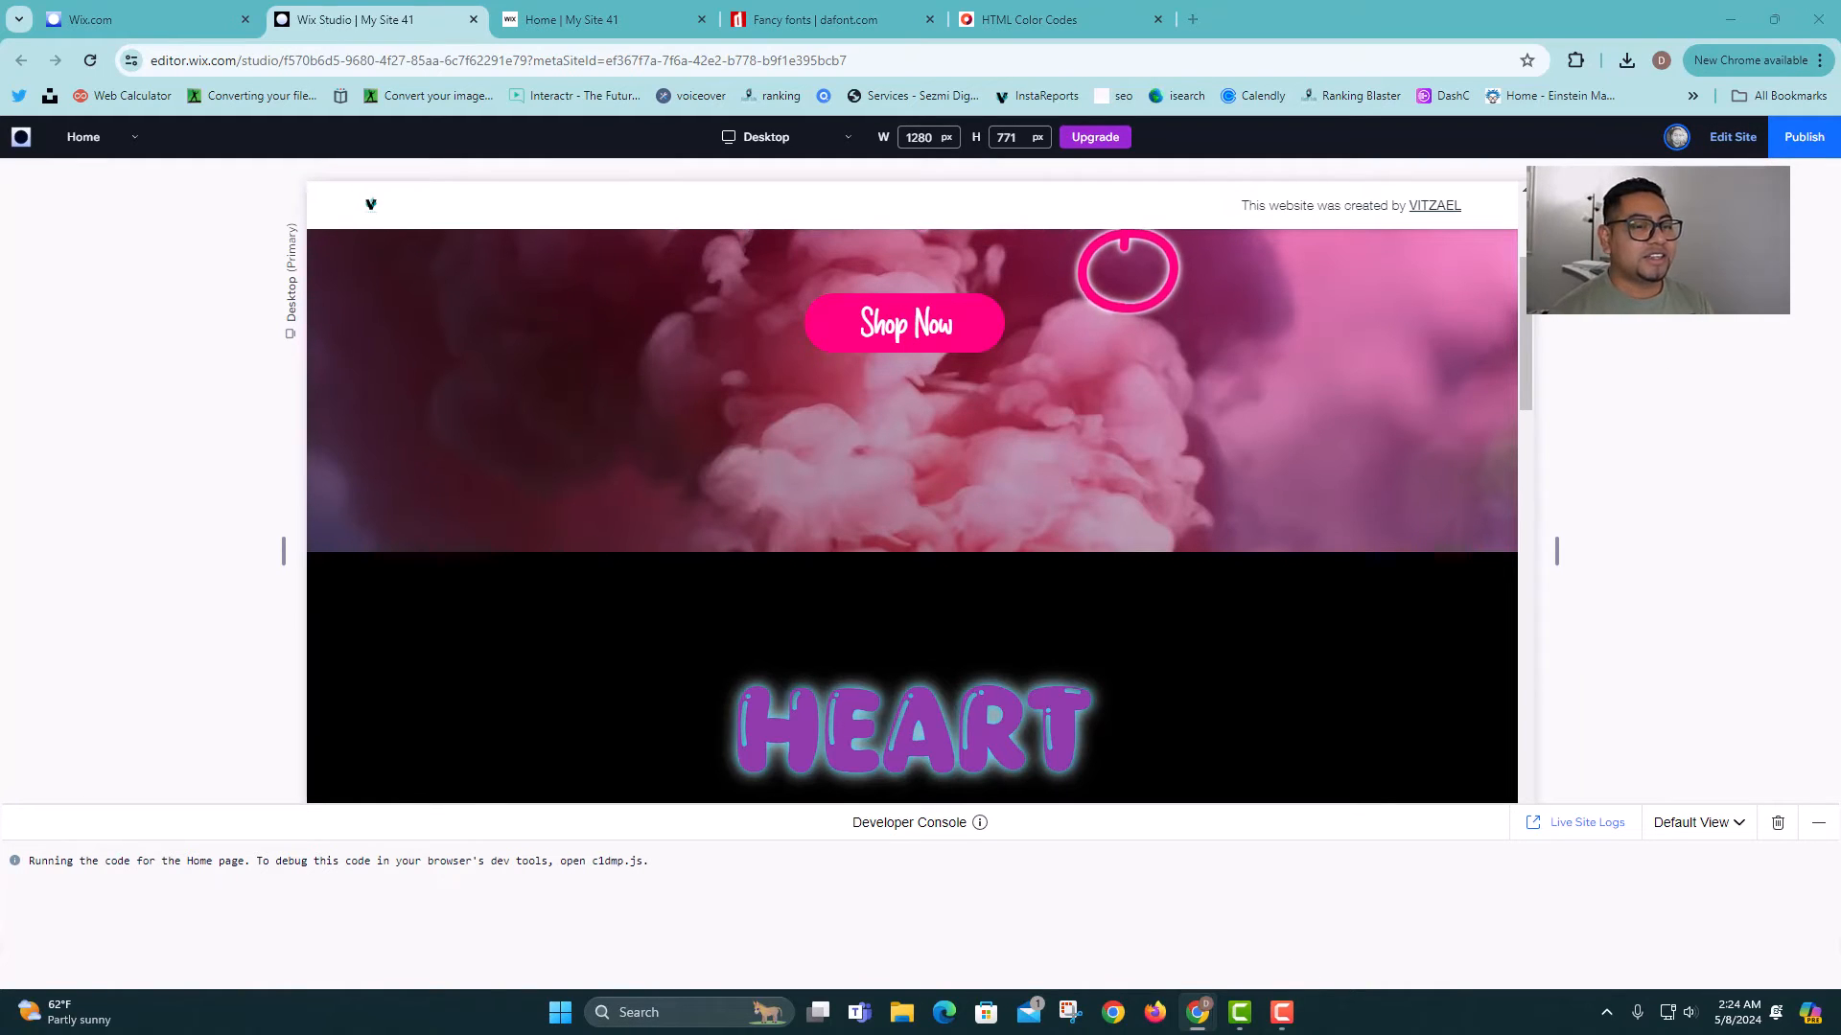